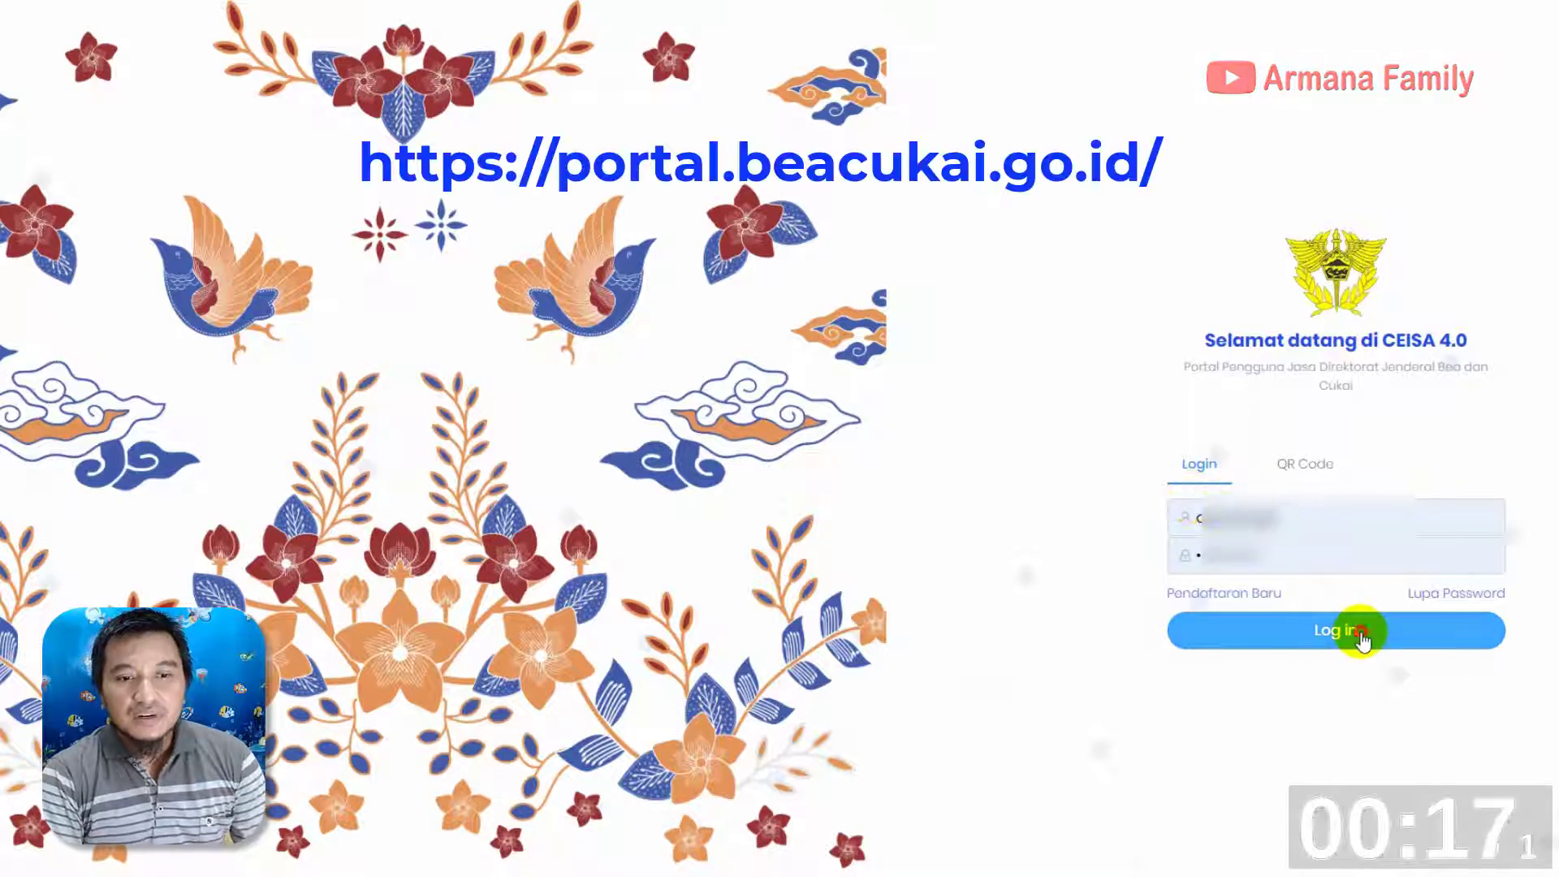
Log in to the CEISA 4.0 portal and open the Dokumen Pabean list under Single Core System
left_click(1359, 632)
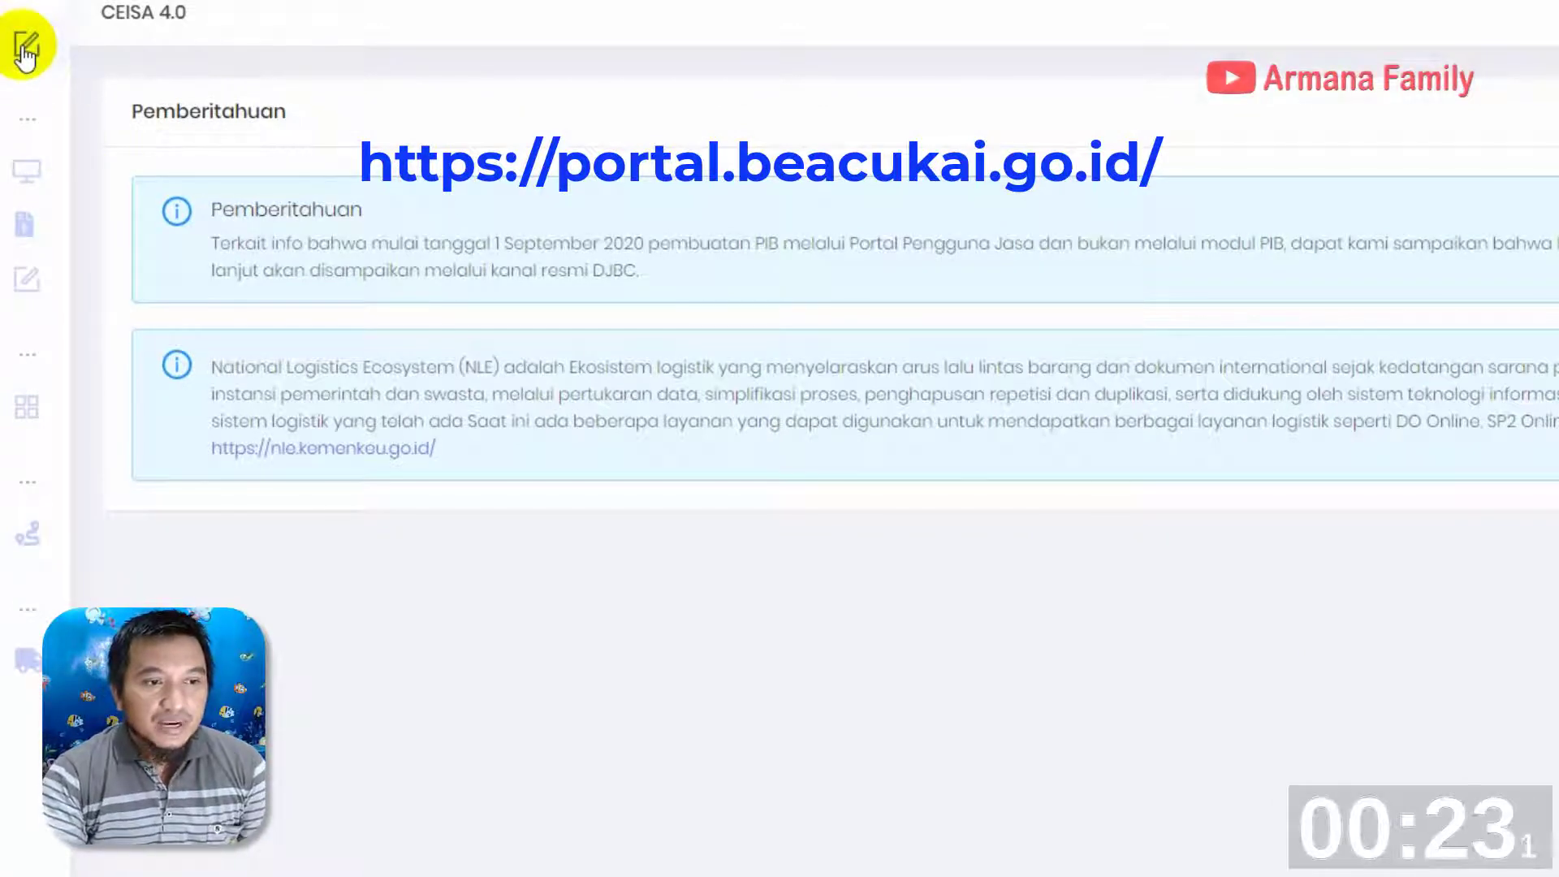
mouse_move(24, 73)
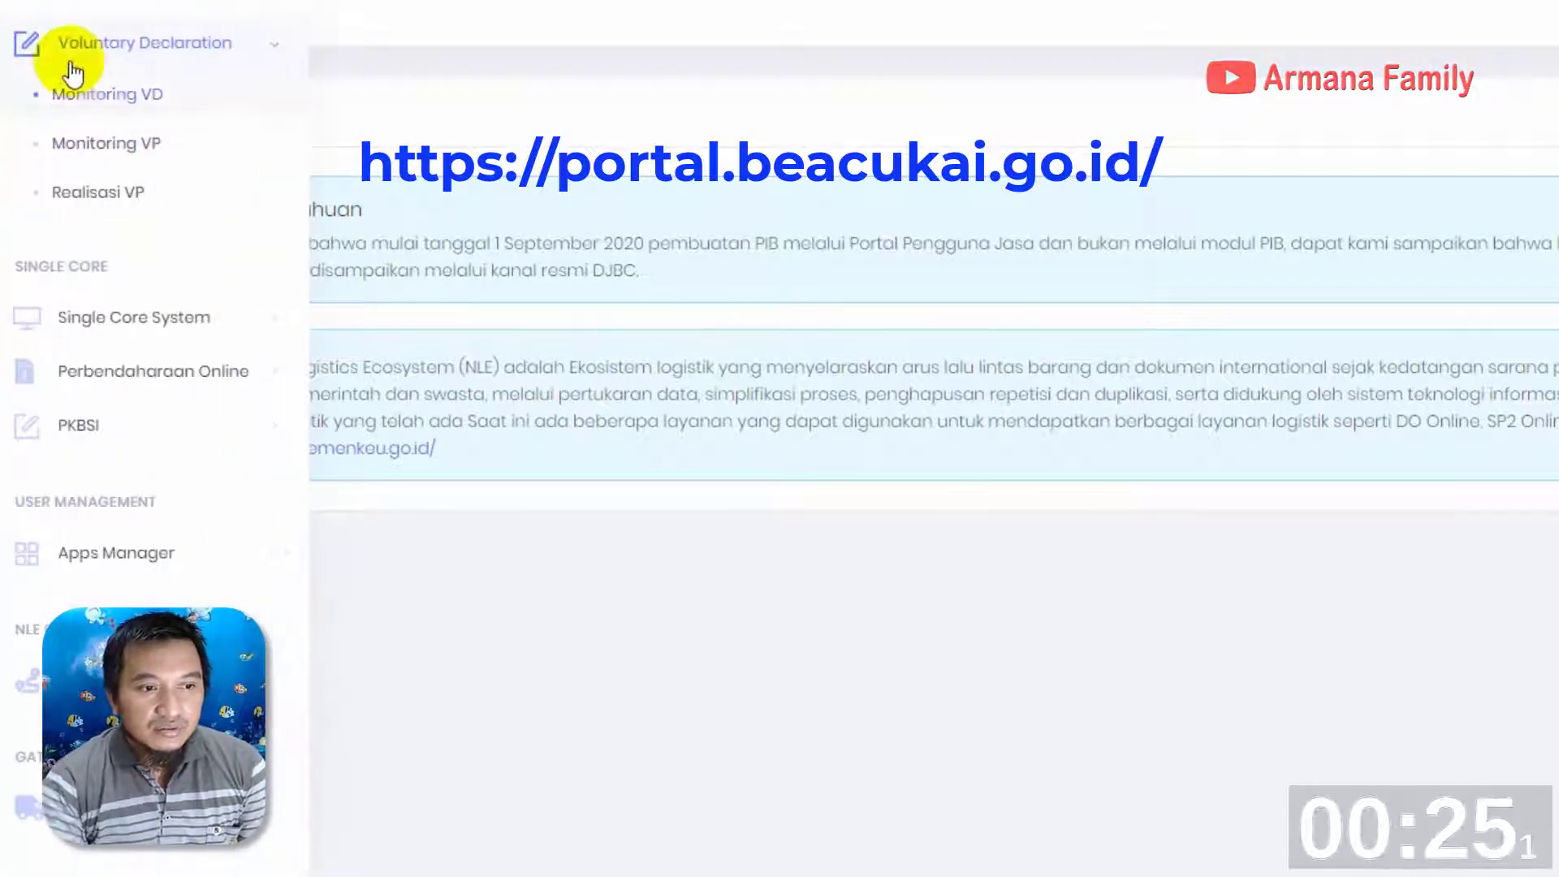
left_click(101, 333)
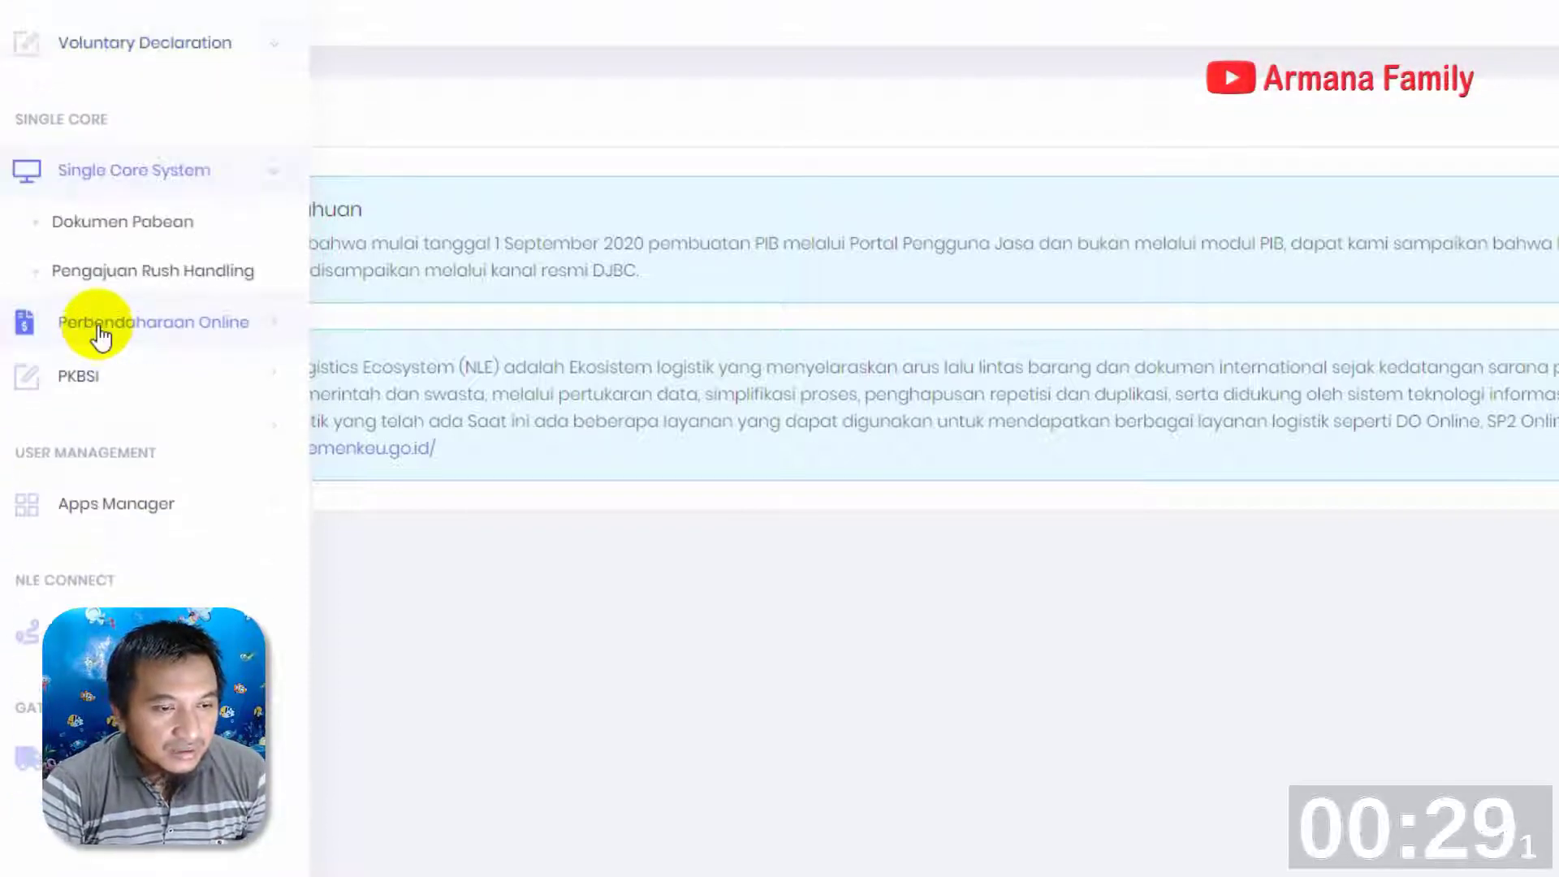
left_click(135, 230)
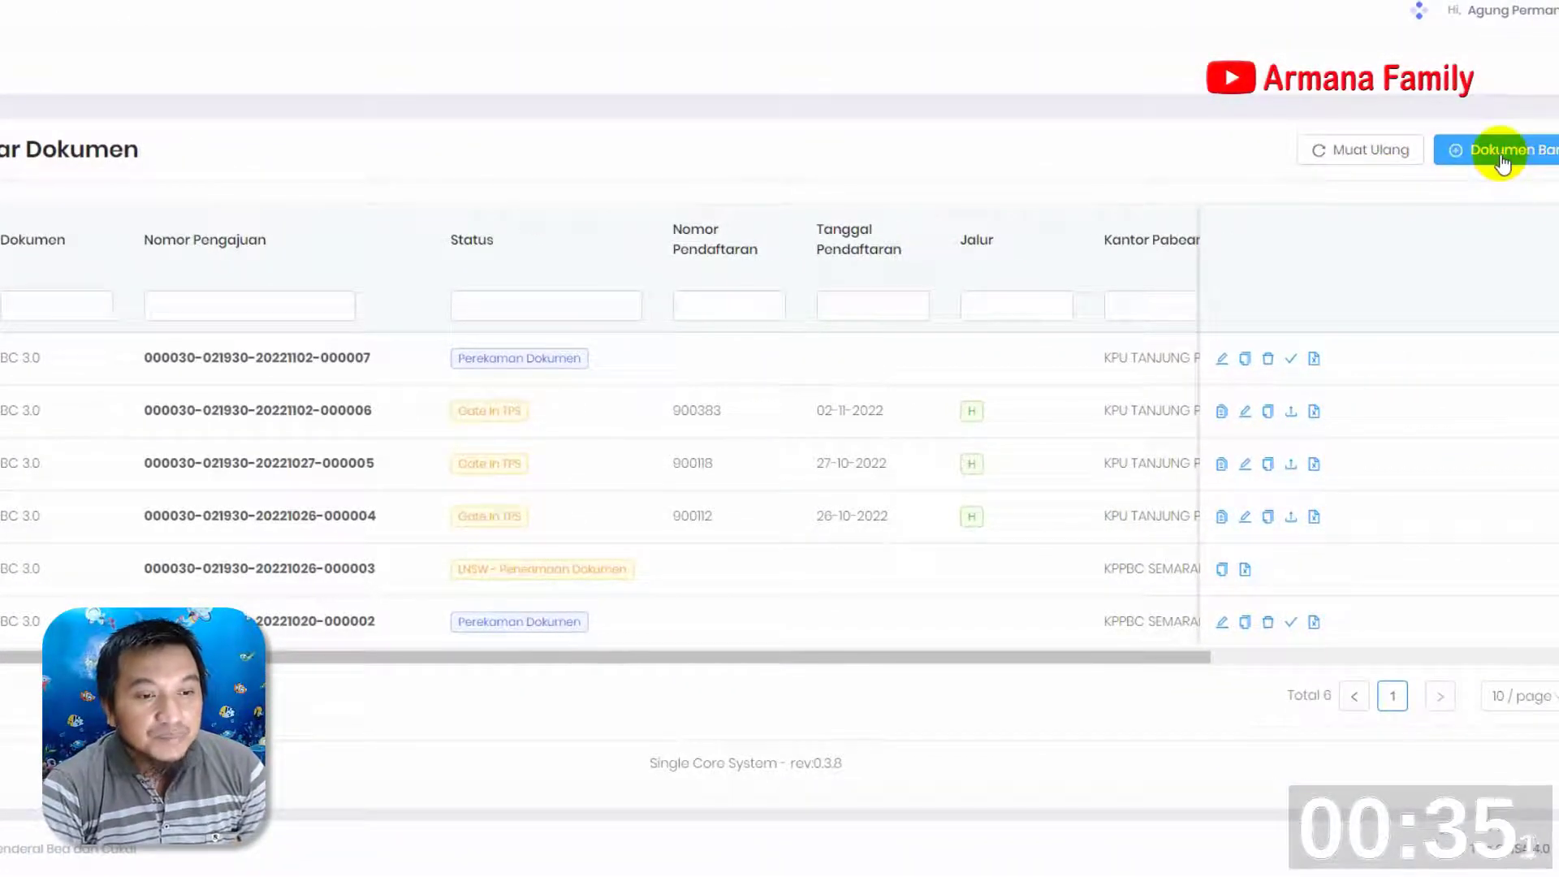
Start a new document with Entitas EKSPORTIR and Jenis Pemberitahuan Pengeluaran
left_click(1504, 167)
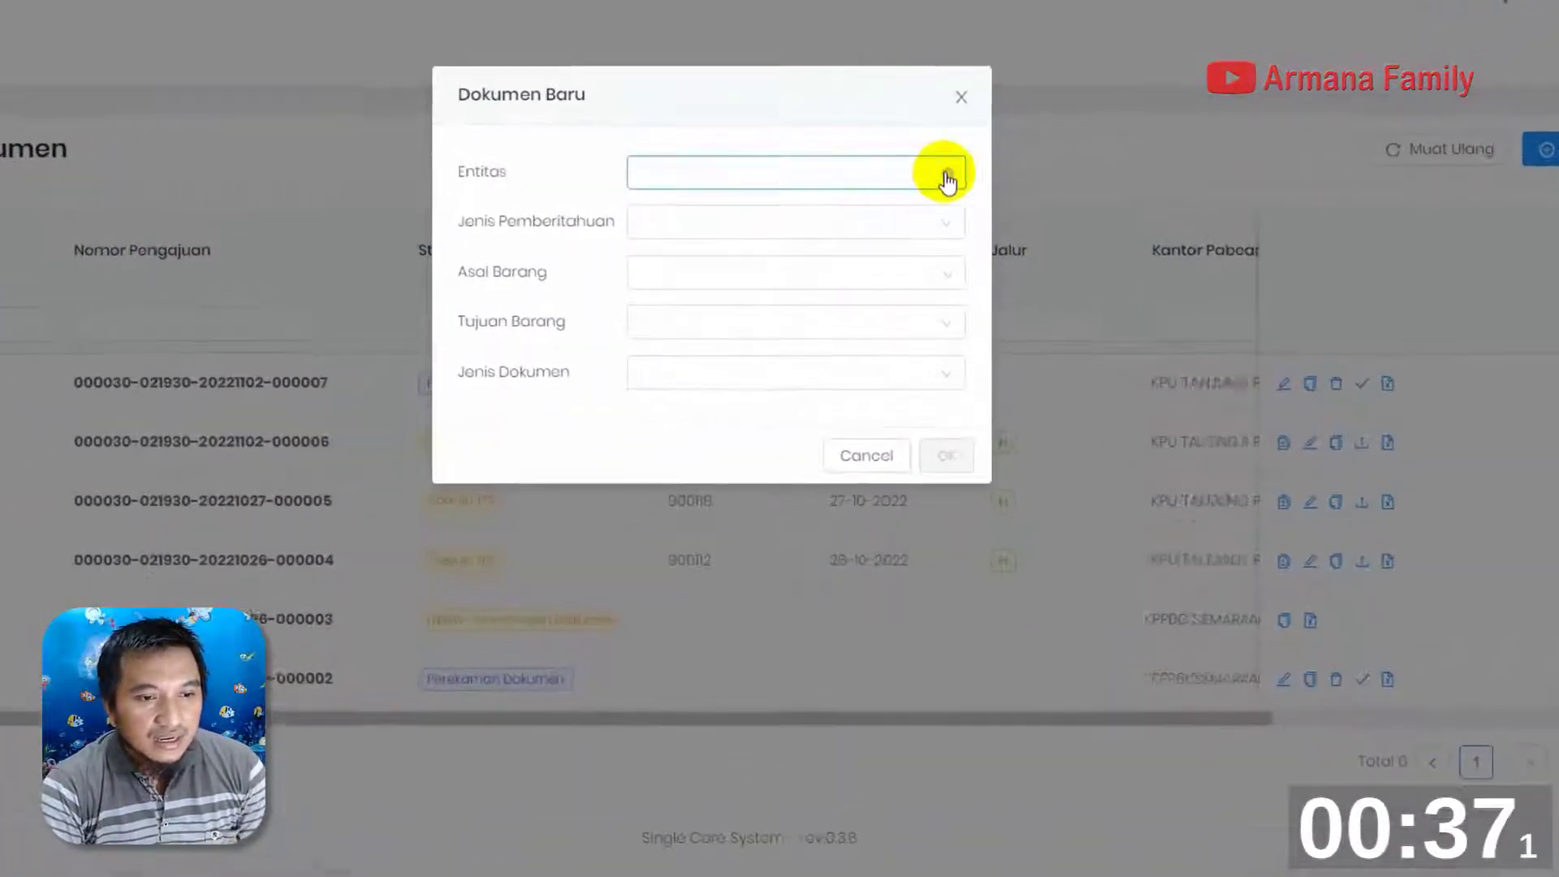
left_click(707, 168)
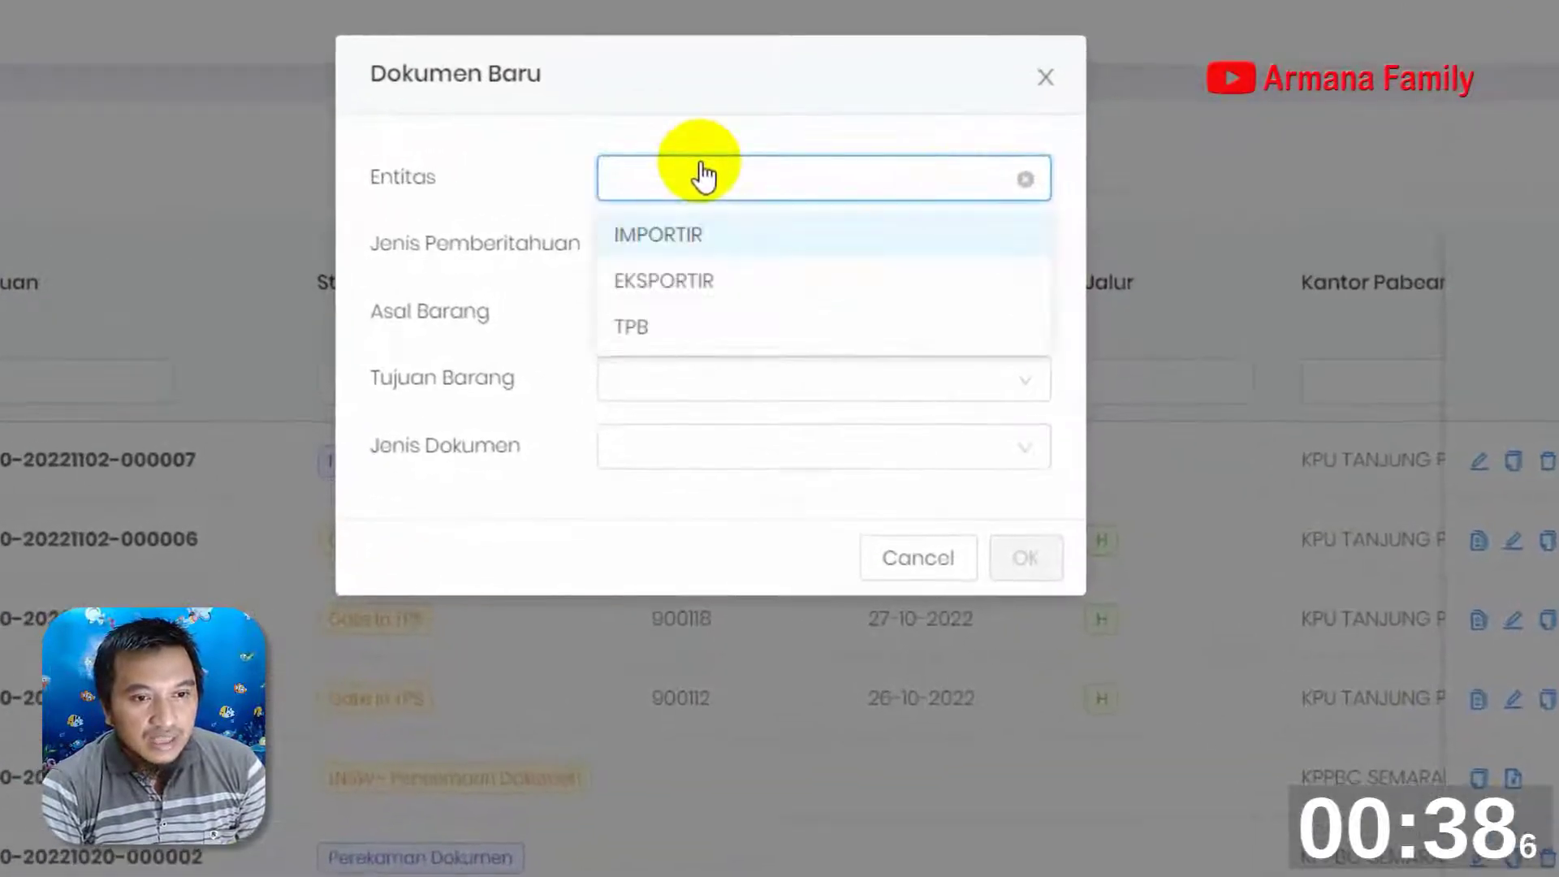
left_click(674, 282)
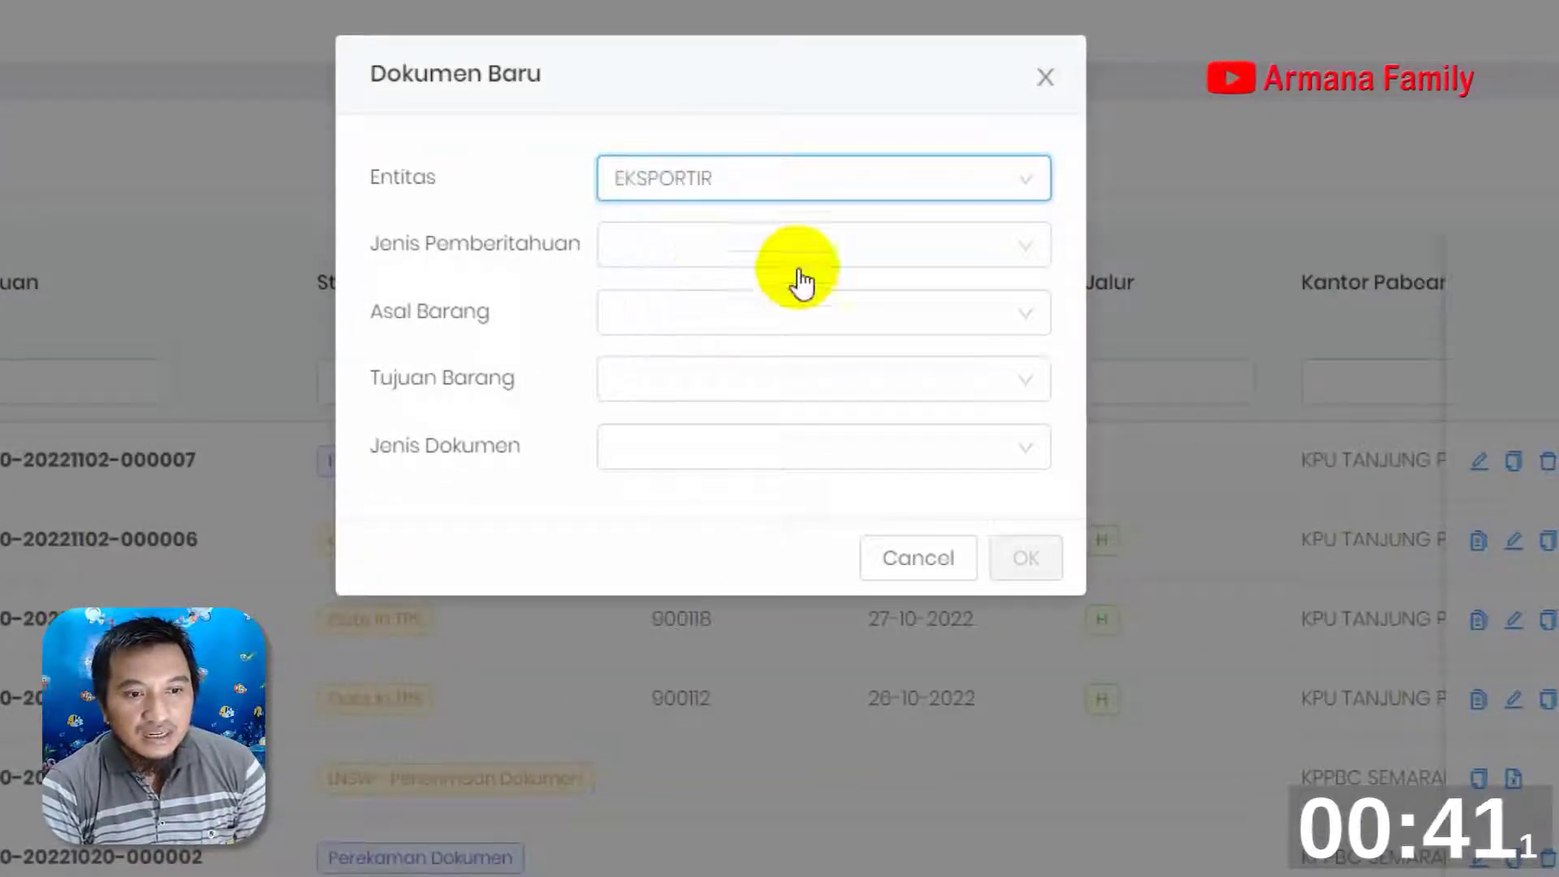
left_click(964, 246)
left_click(664, 333)
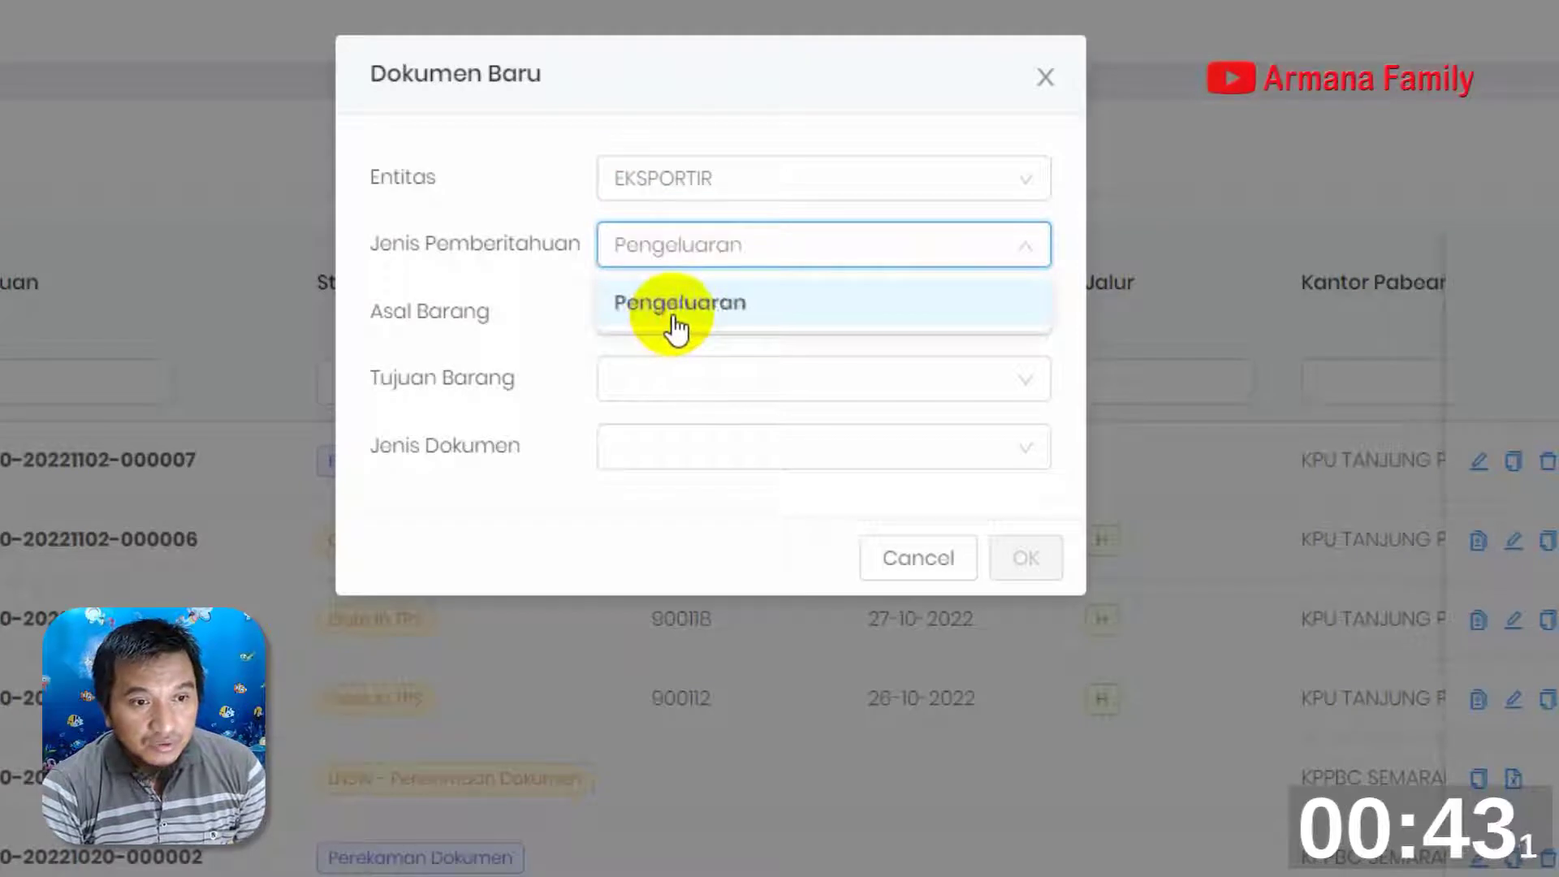
Set Asal Barang to Kawasan Pabean, Tujuan Barang to Luar Daerah Pabean and Jenis Dokumen to BC 3.0, and create the document
left_click(668, 318)
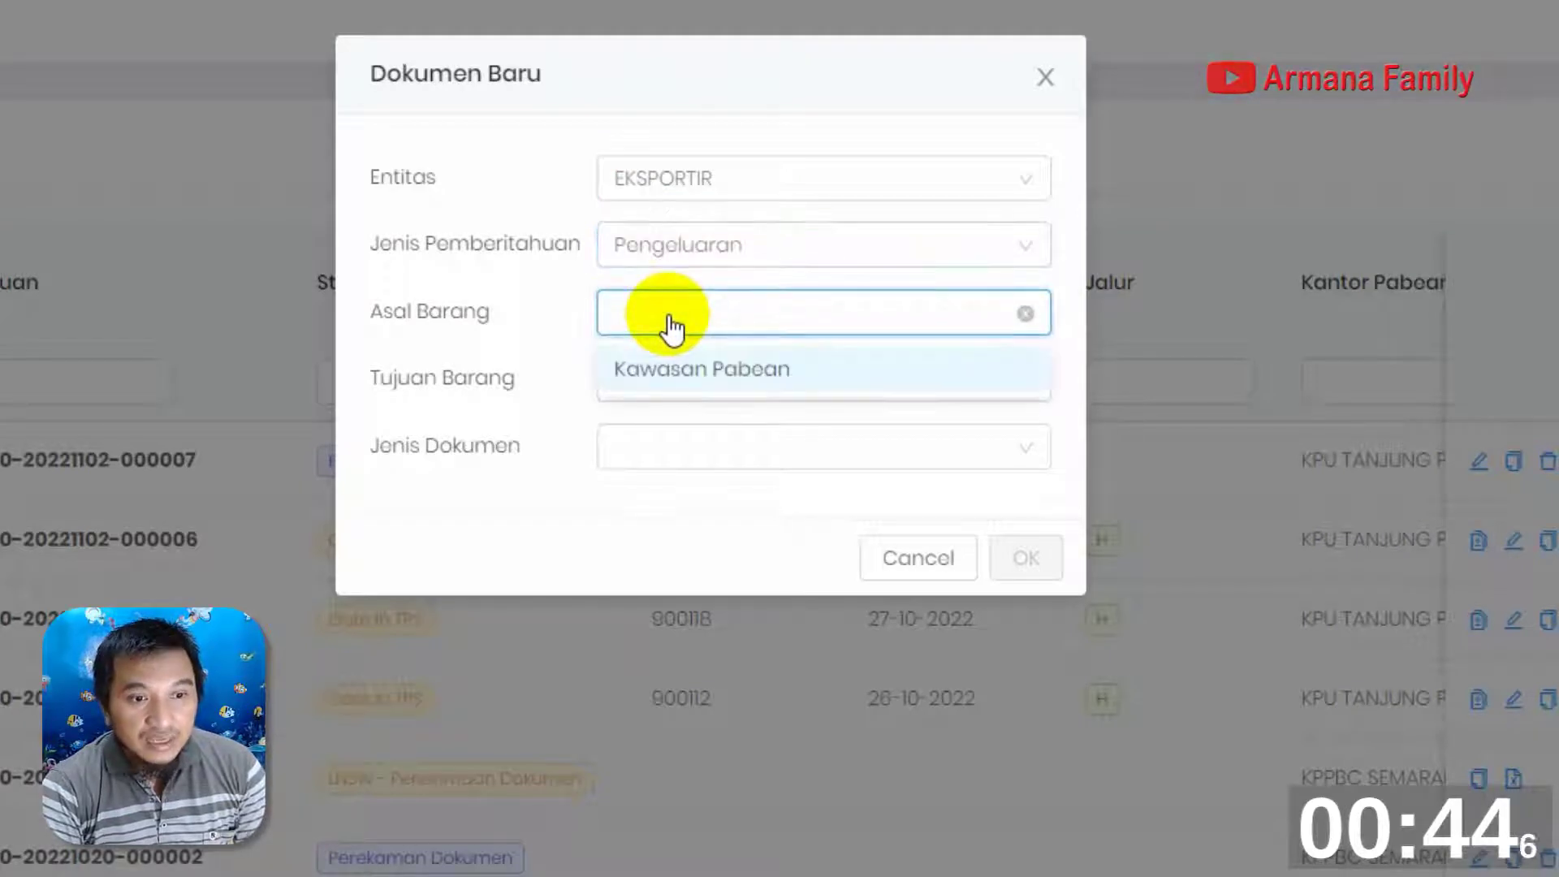
left_click(709, 373)
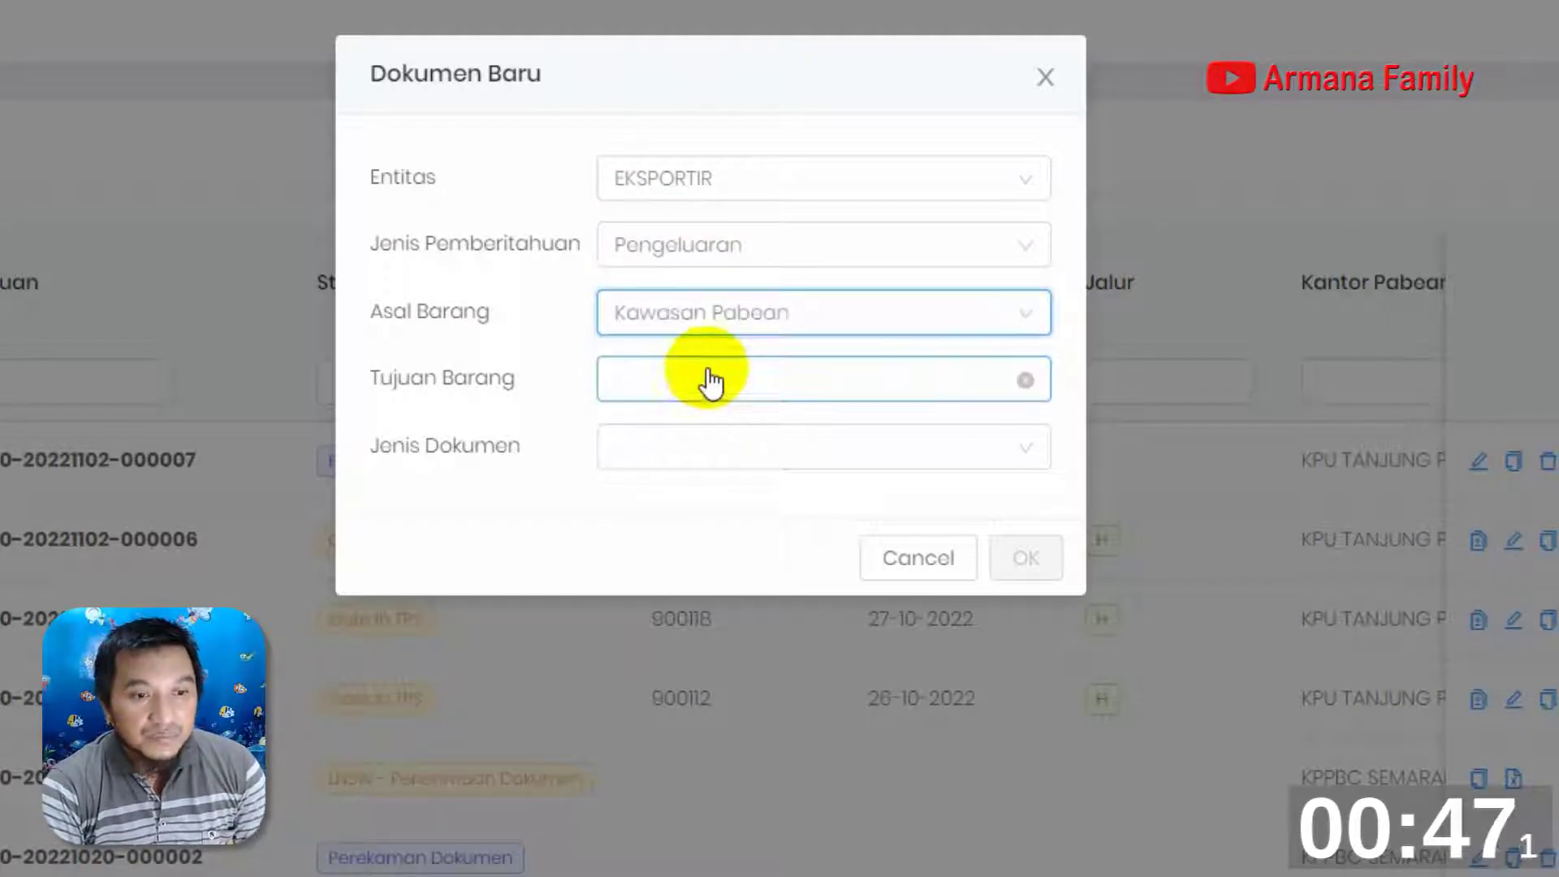
left_click(697, 383)
left_click(716, 442)
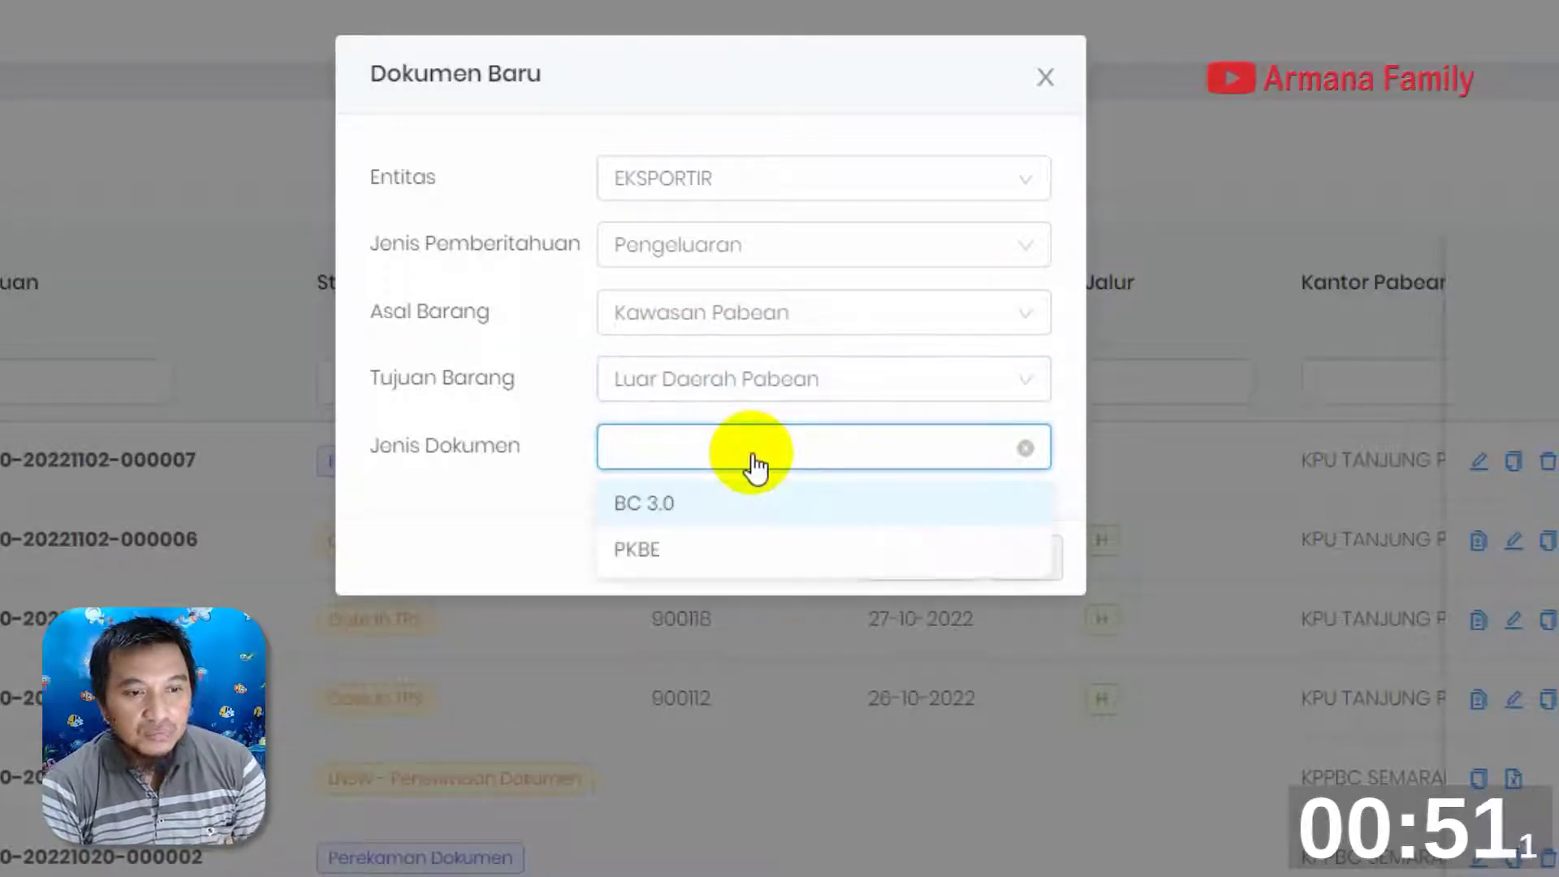
left_click(703, 505)
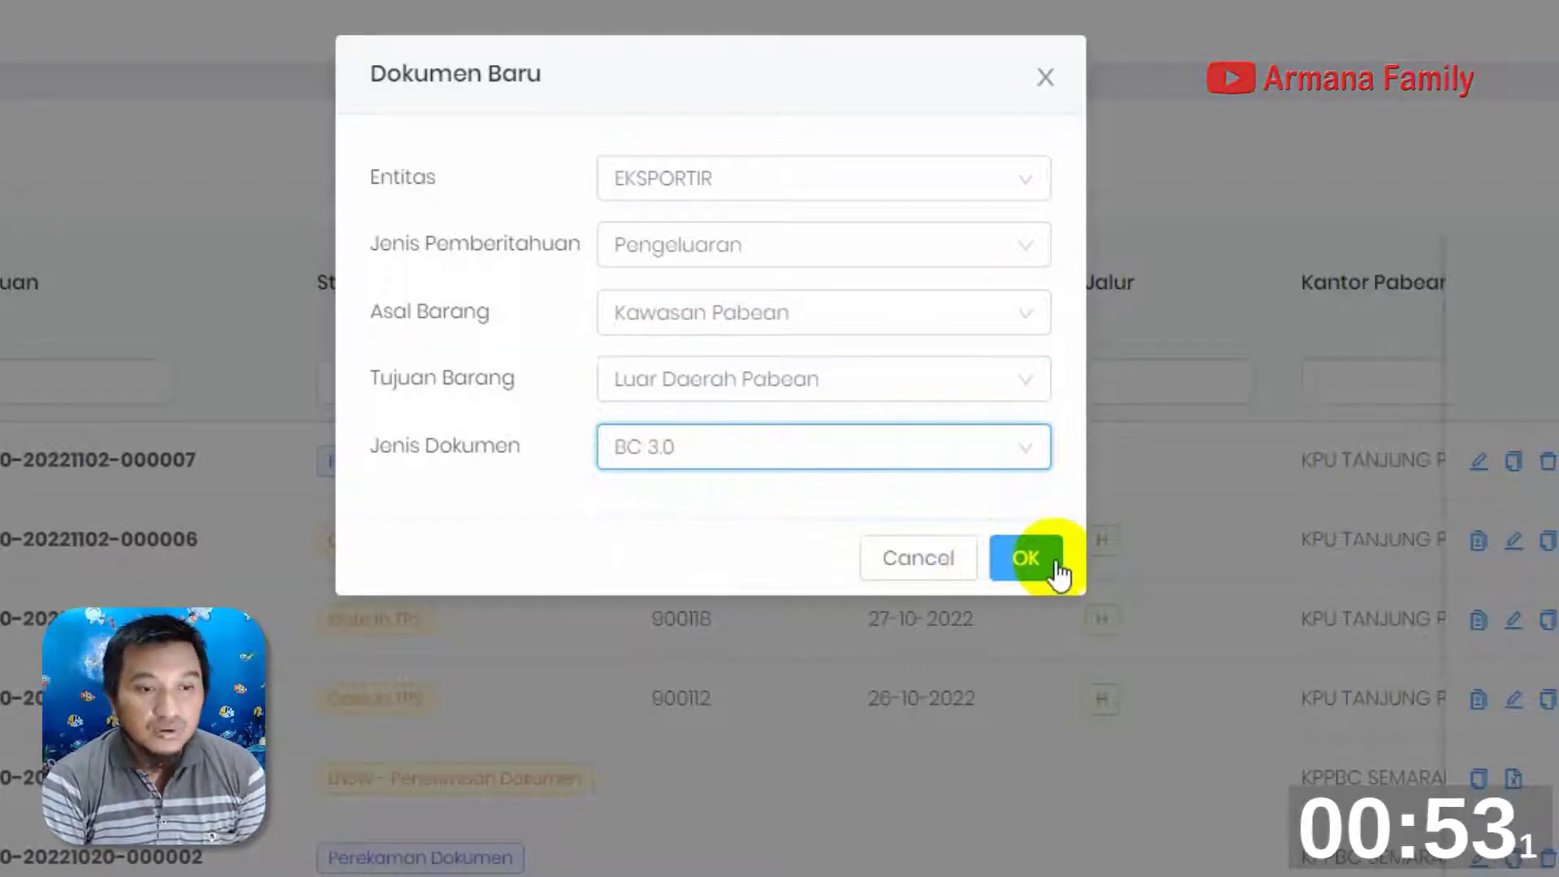
left_click(1048, 559)
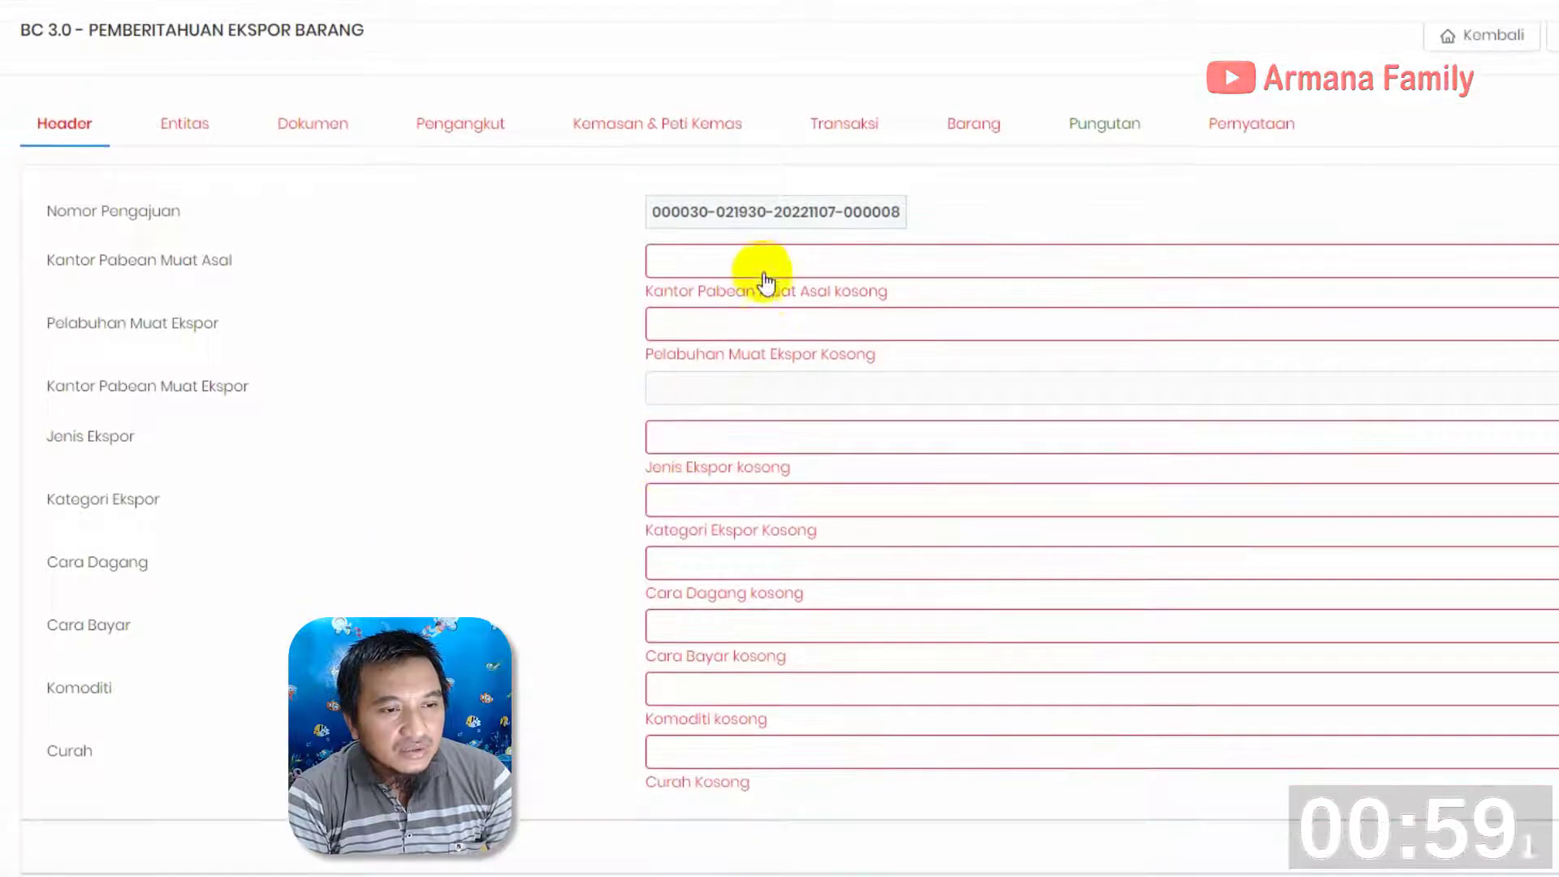
Set Kantor Pabean Muat Asal to 040300 - KPU TANJUNG PRIOK and Pelabuhan Muat Ekspor to IDTPP - TANJUNG PRIOK
left_click(744, 270)
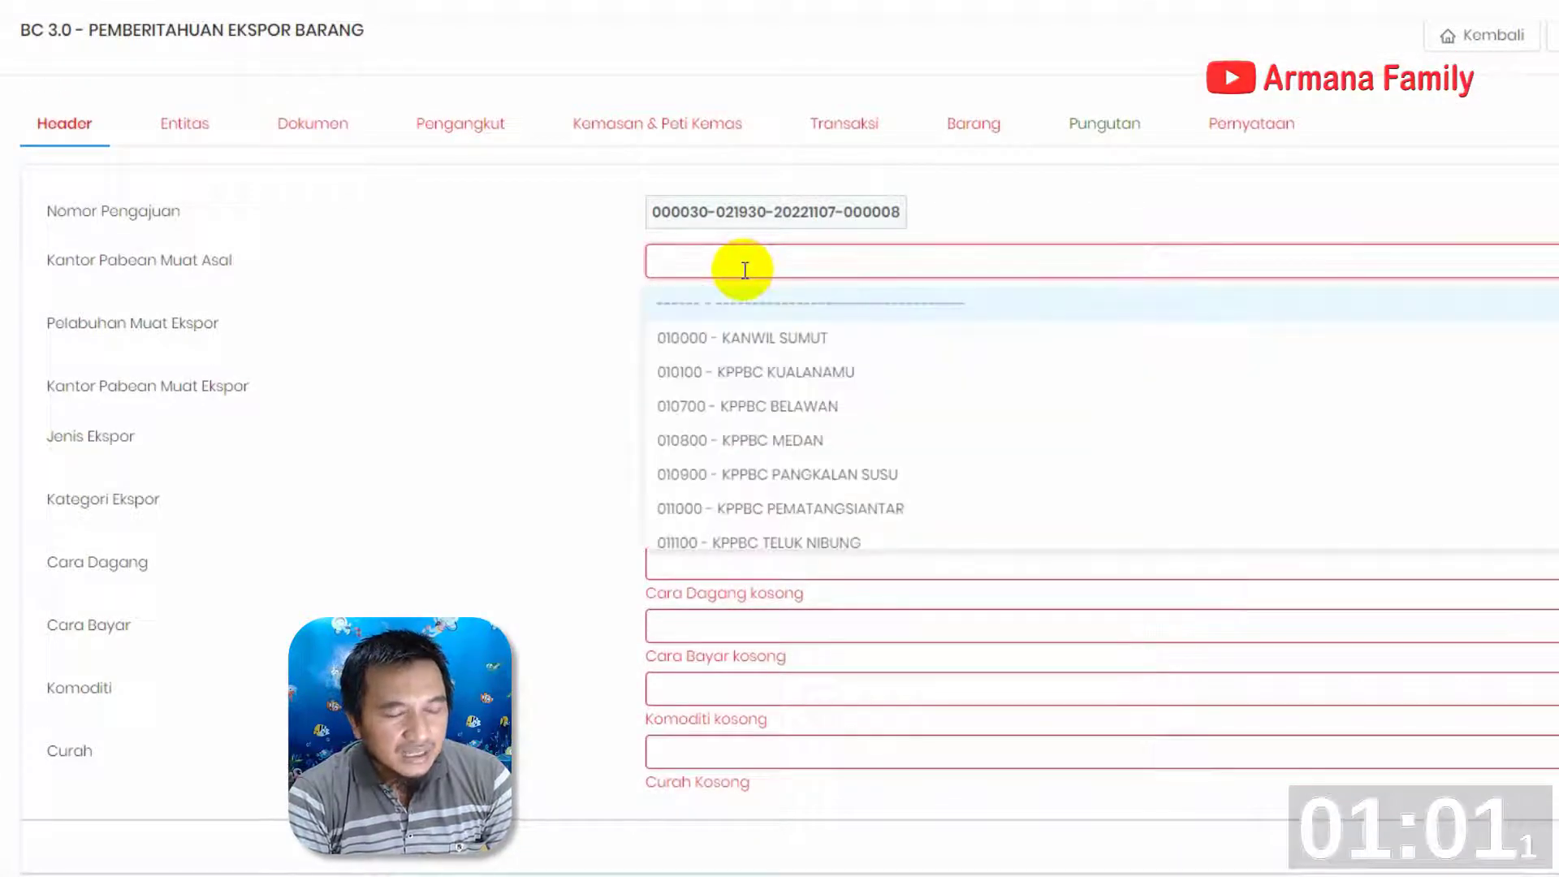
type("pri")
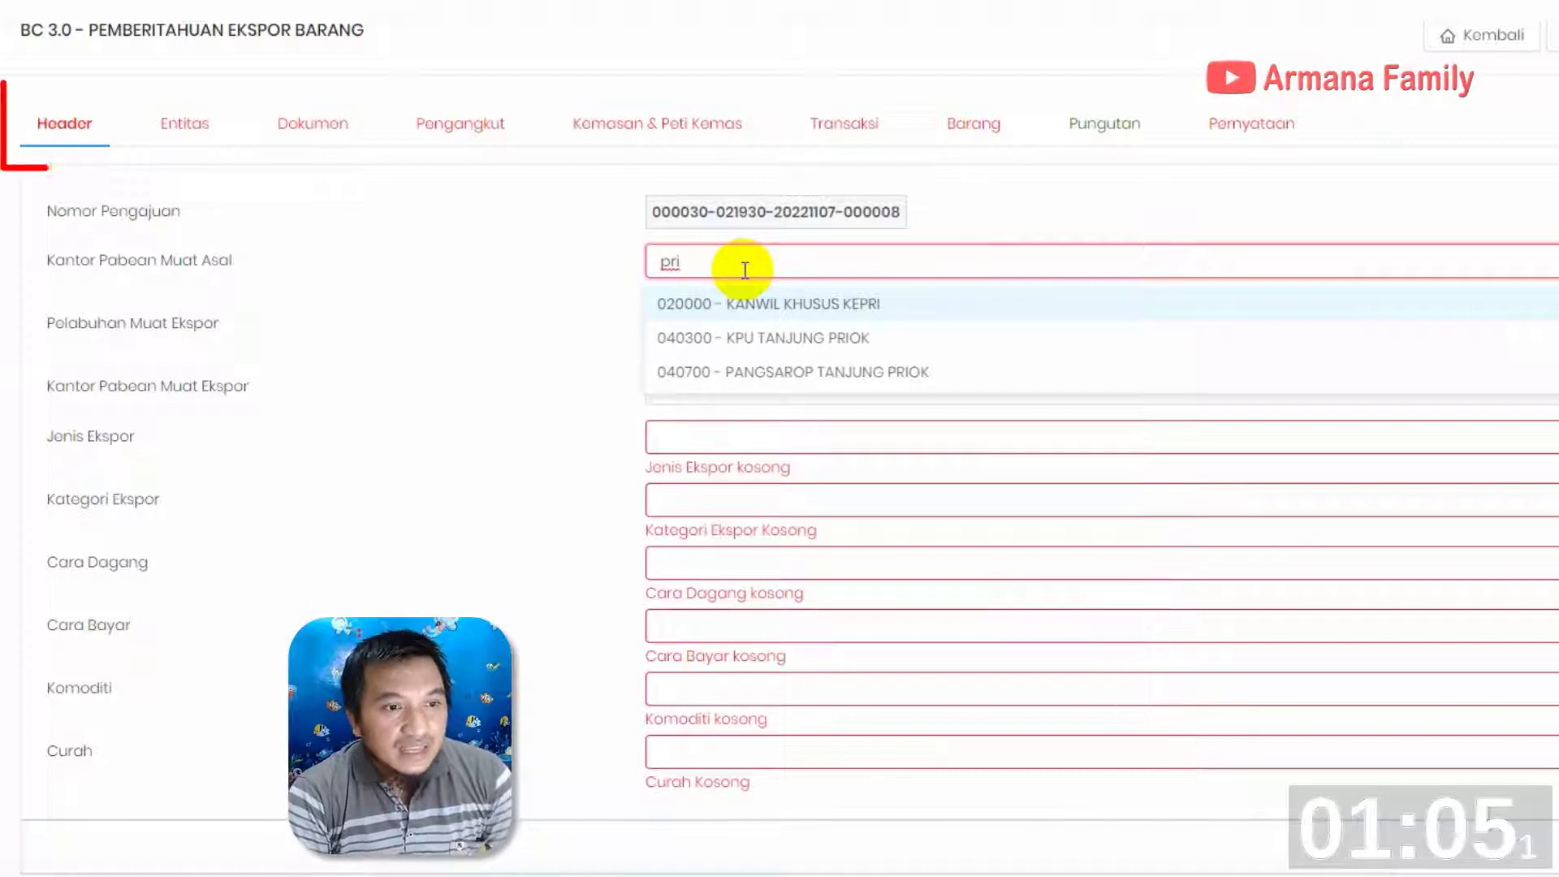
type("ok")
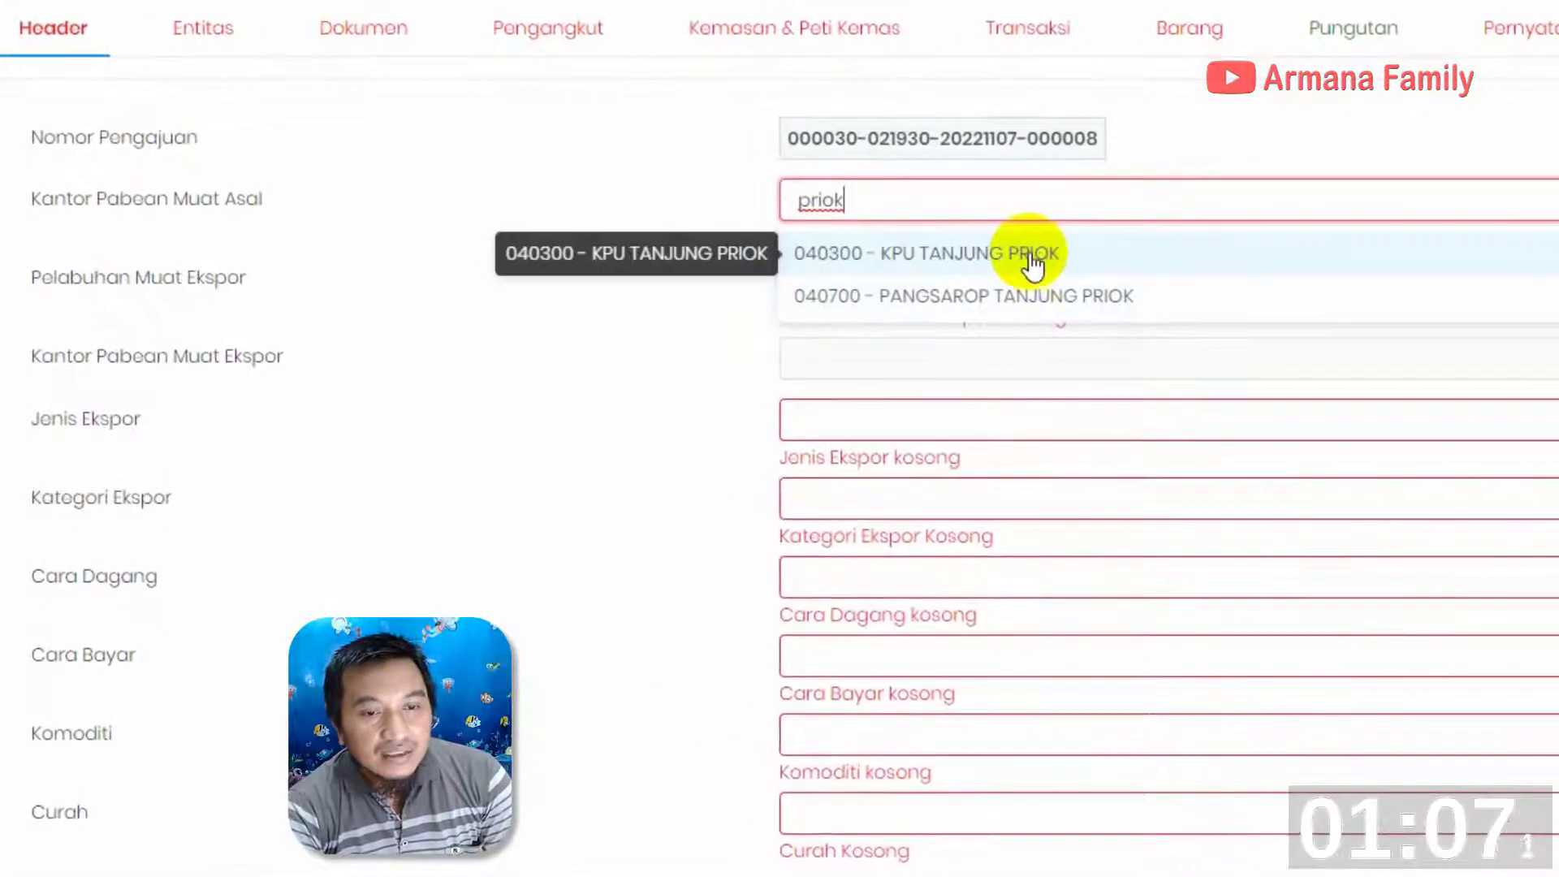
left_click(958, 271)
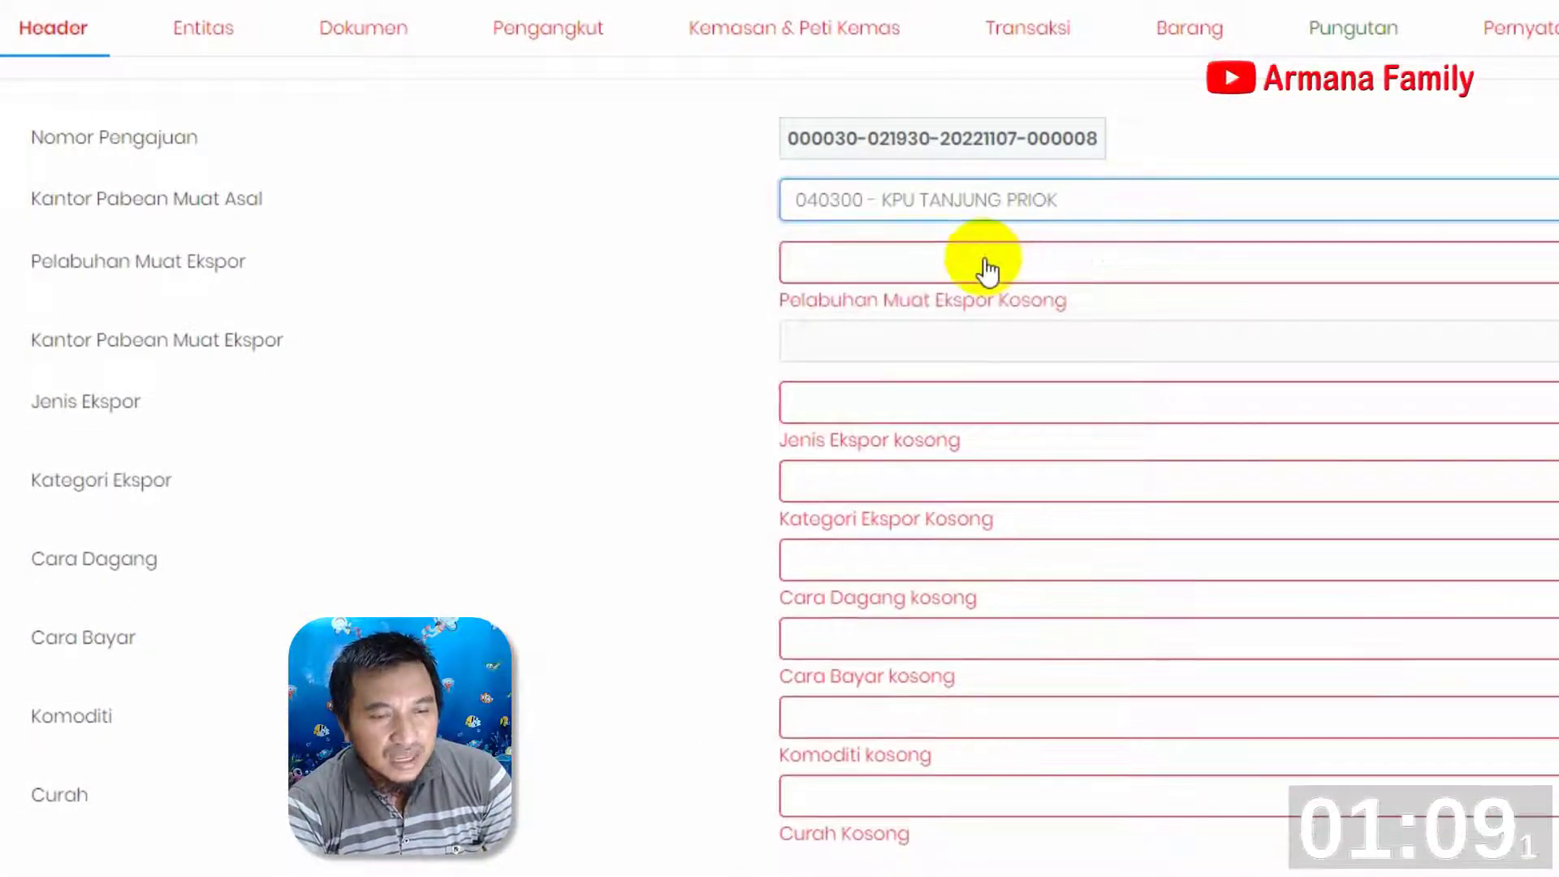
left_click(986, 260)
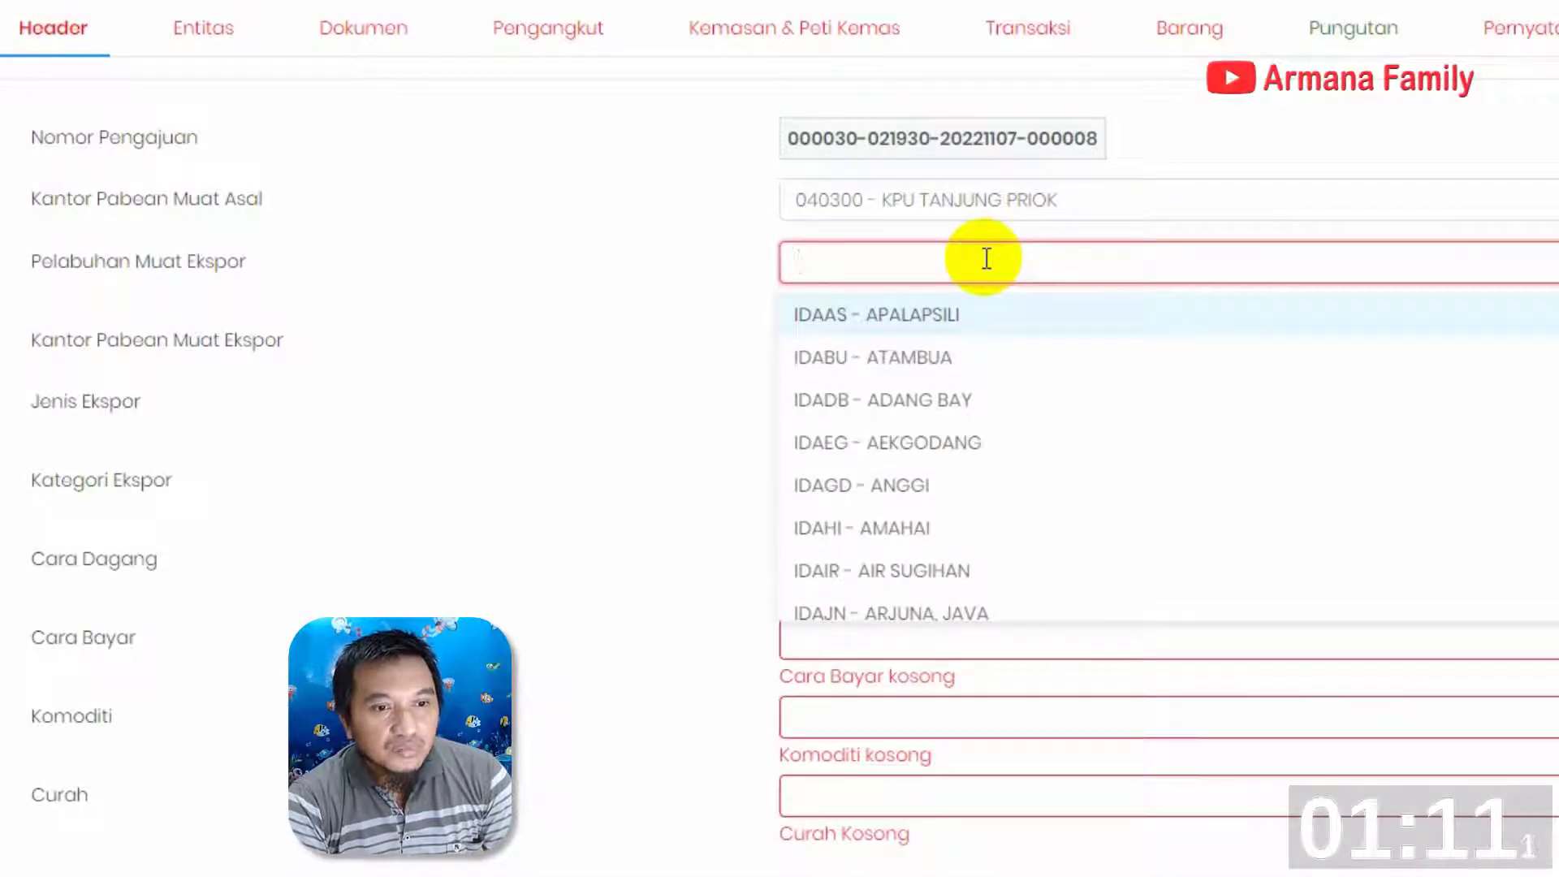
type("priok")
left_click(889, 319)
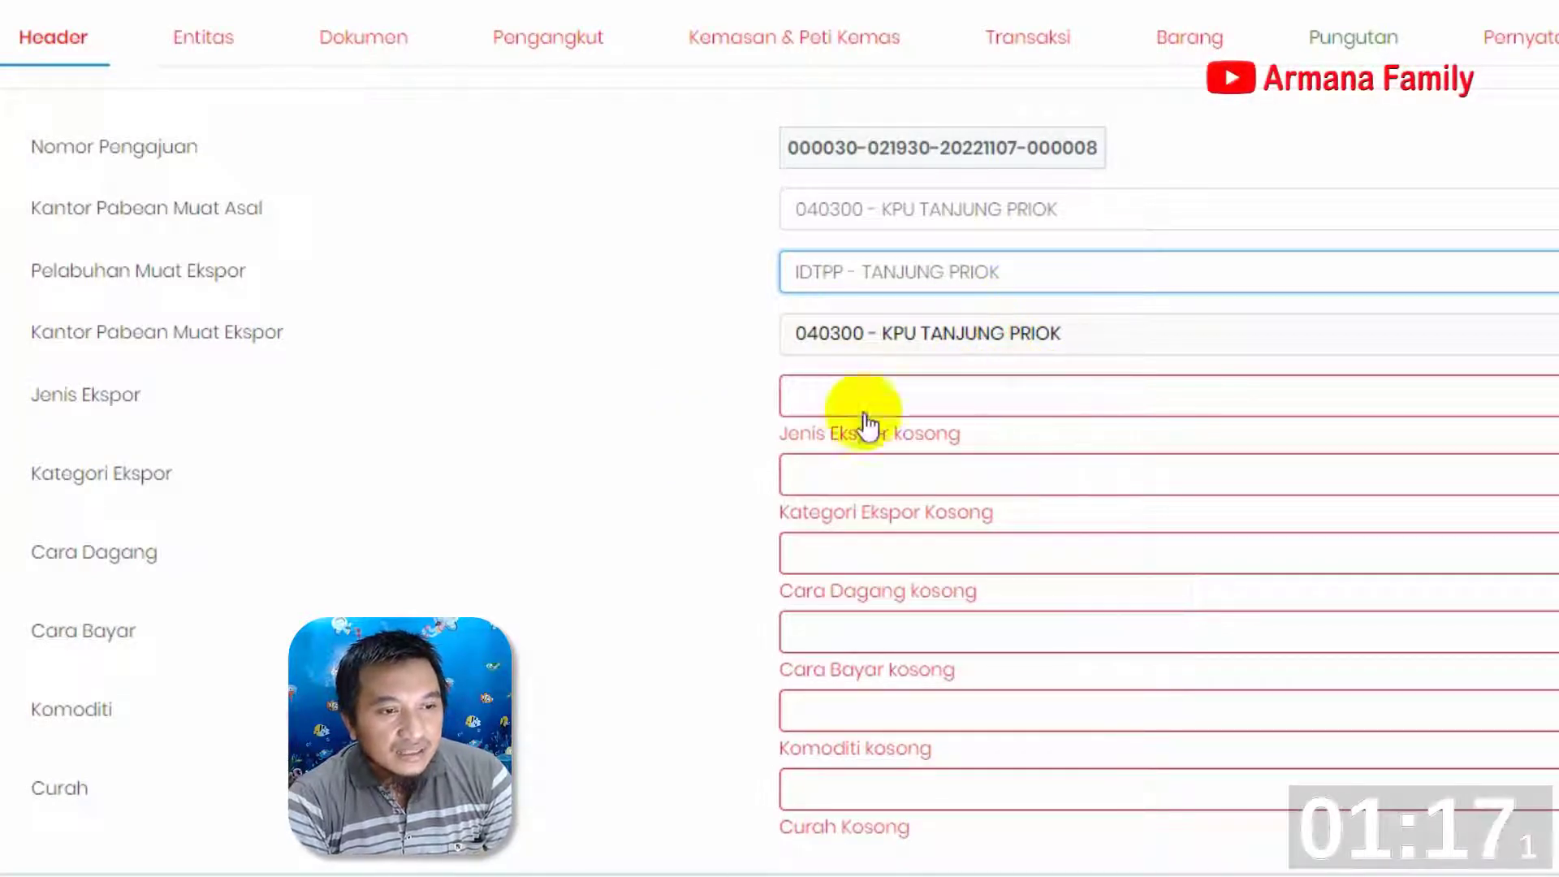
Set Jenis Ekspor to 1 - EKSPOR BIASA in the document header
left_click(936, 395)
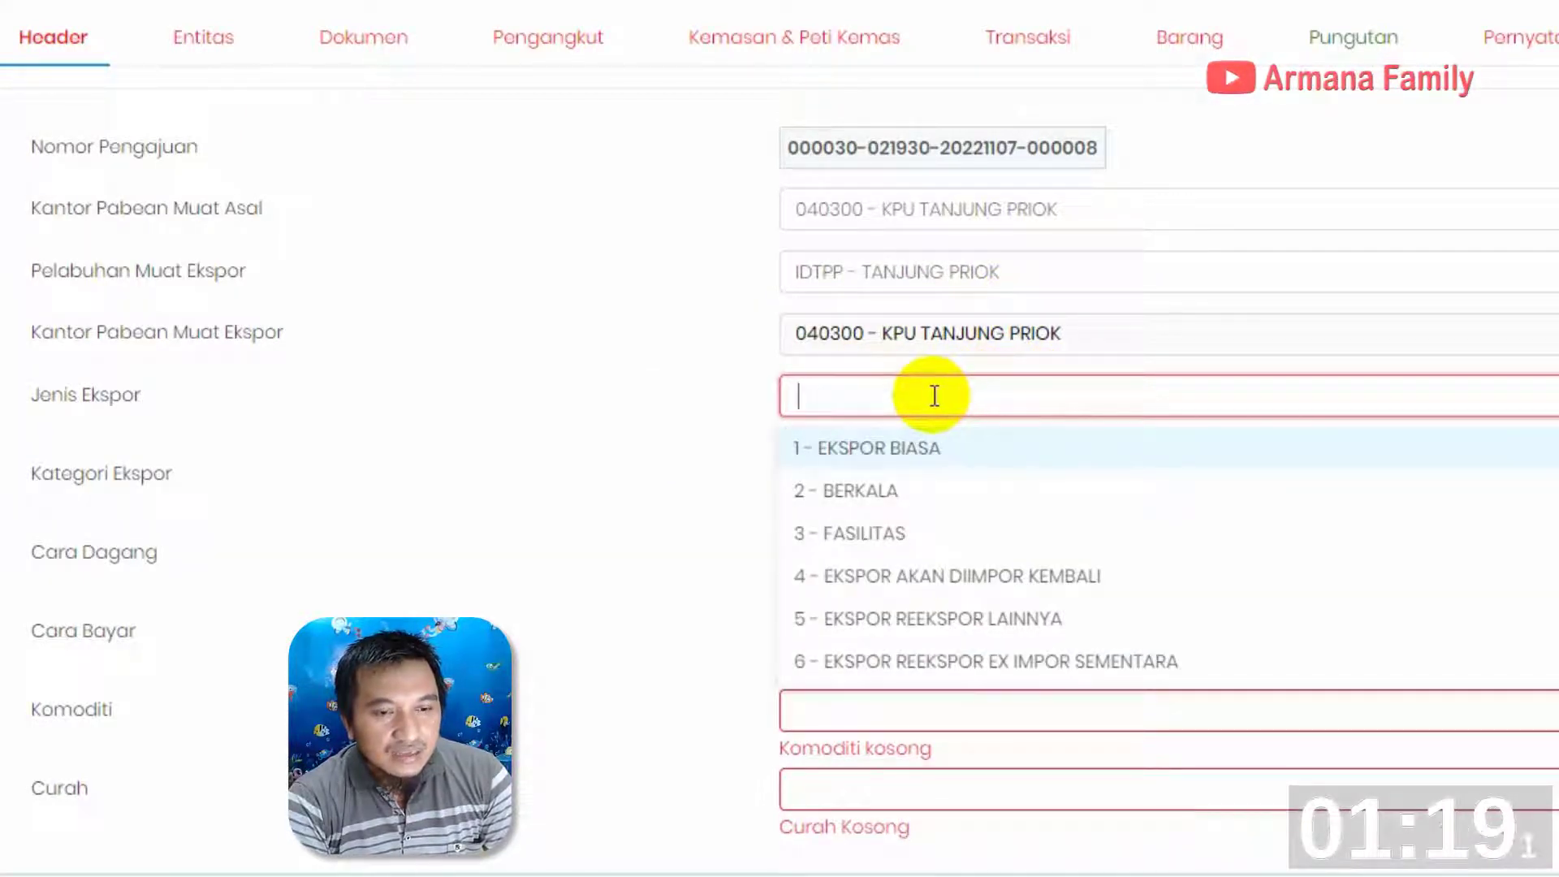
type("2")
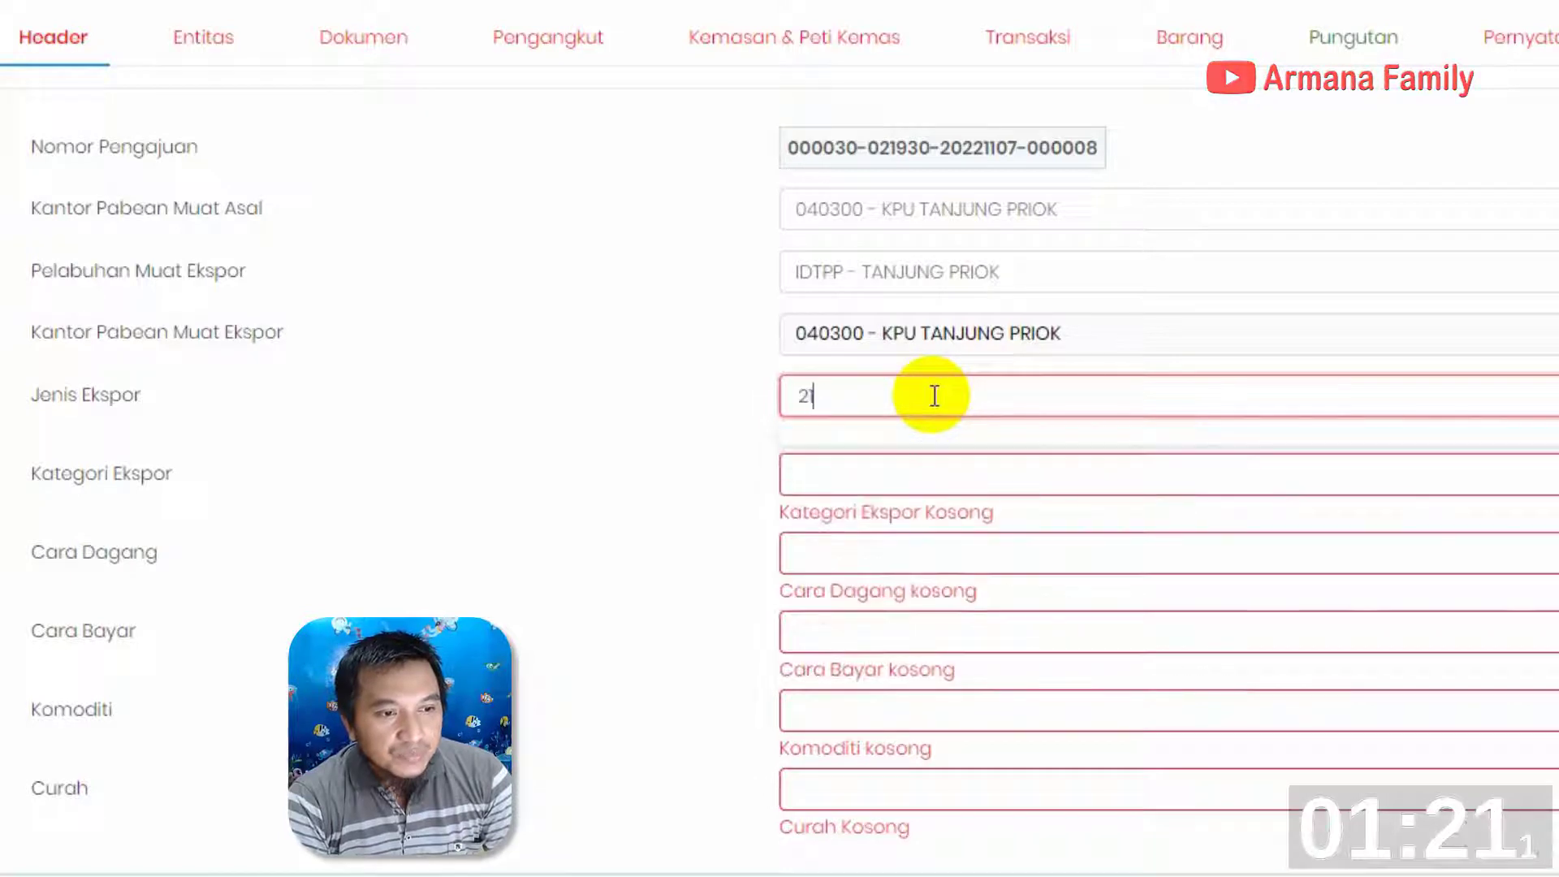
key("BackSpace")
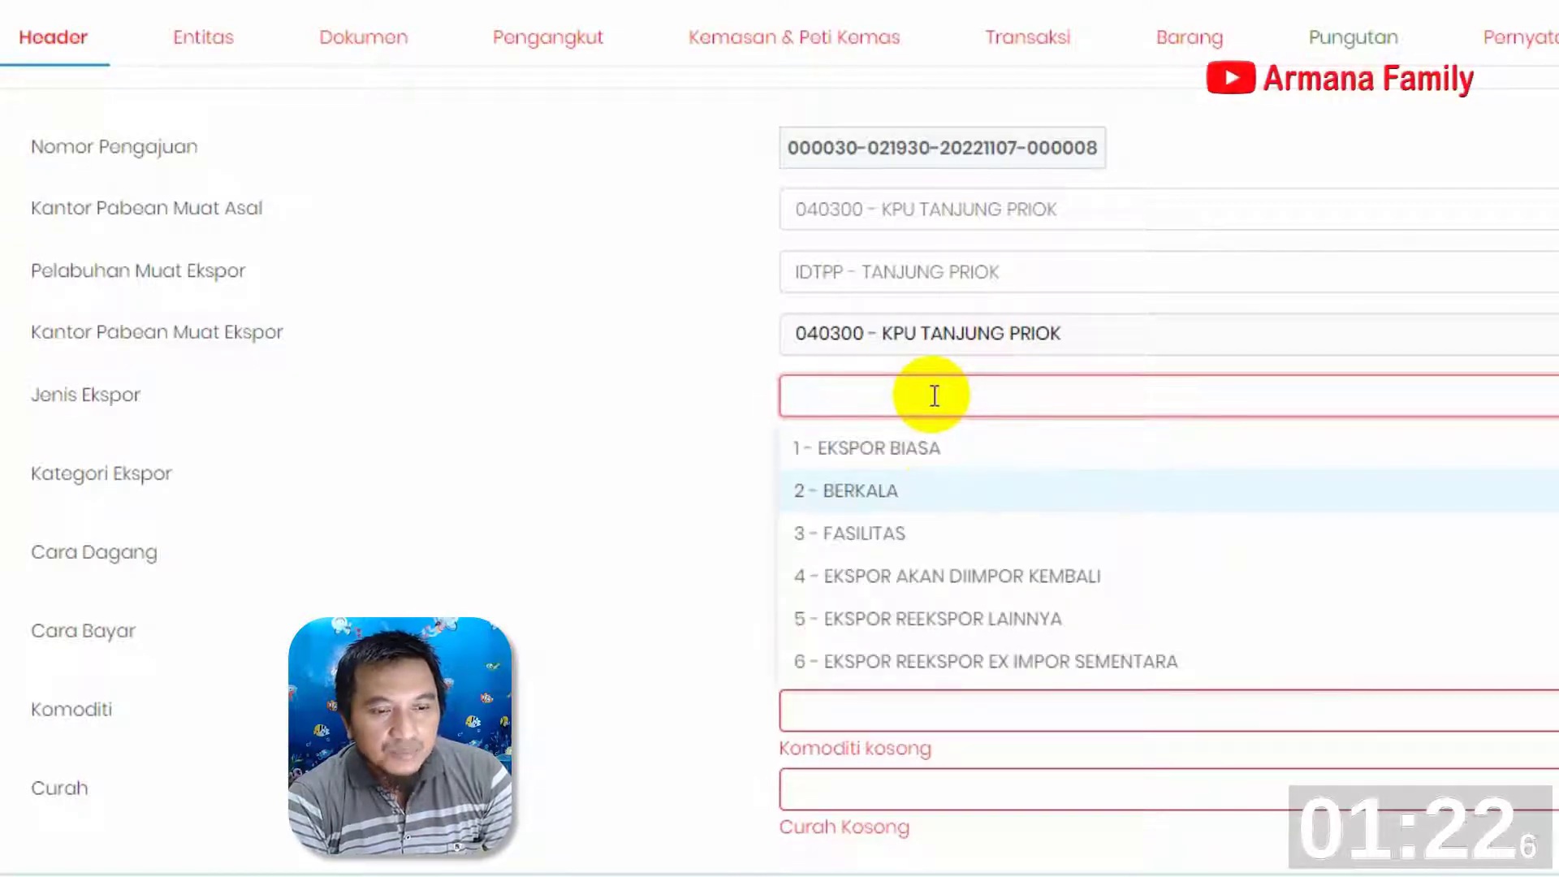
left_click(873, 451)
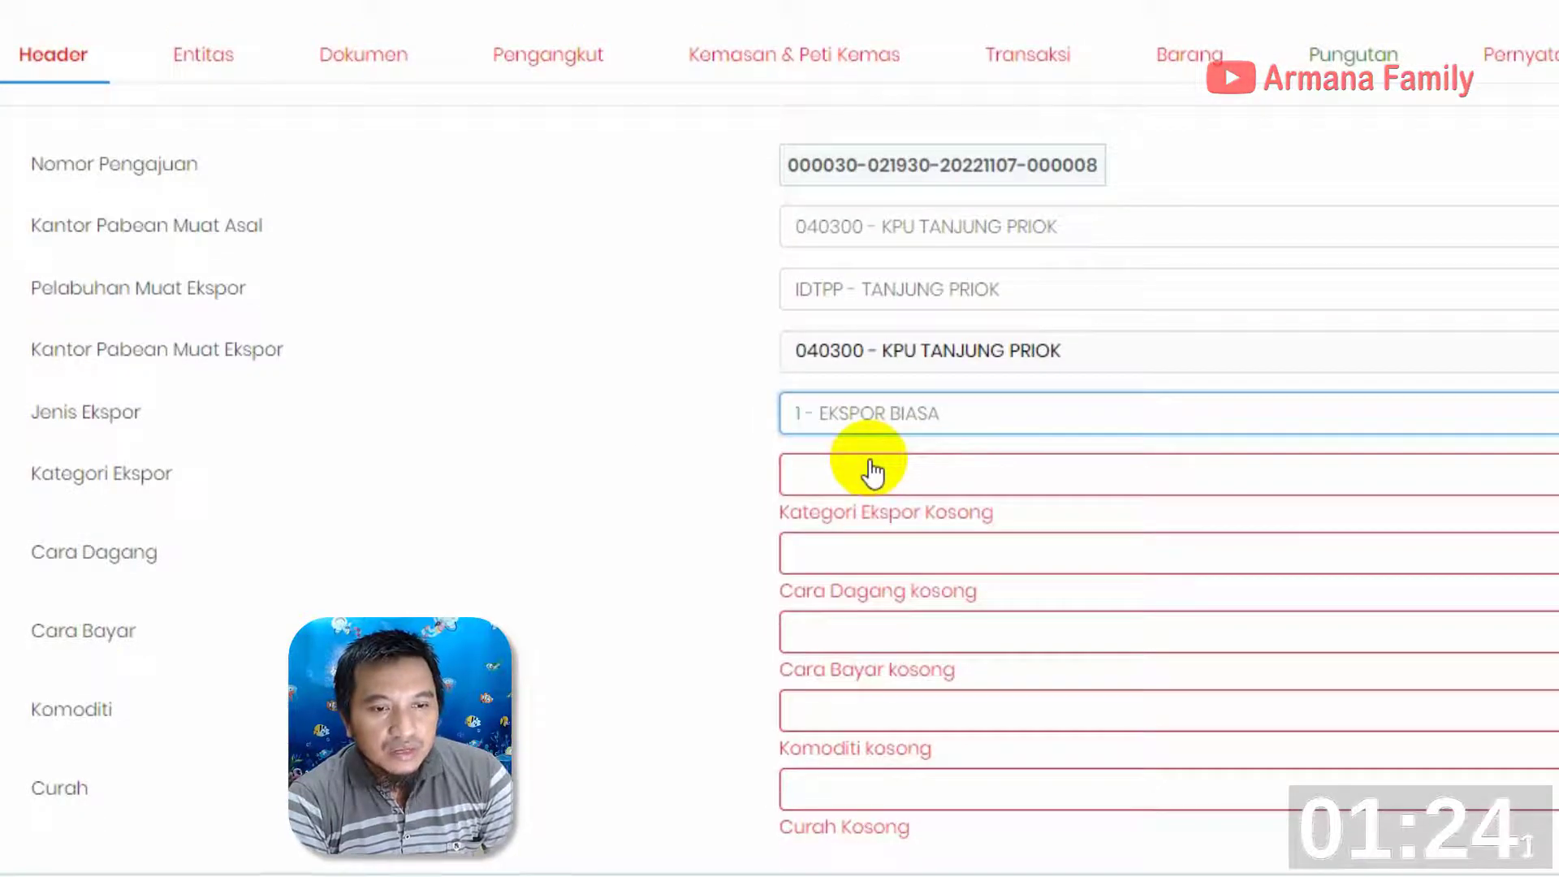
Set Kategori Ekspor to 41 - TPB DARI KAWASAN BERIKAT
left_click(937, 473)
type("21")
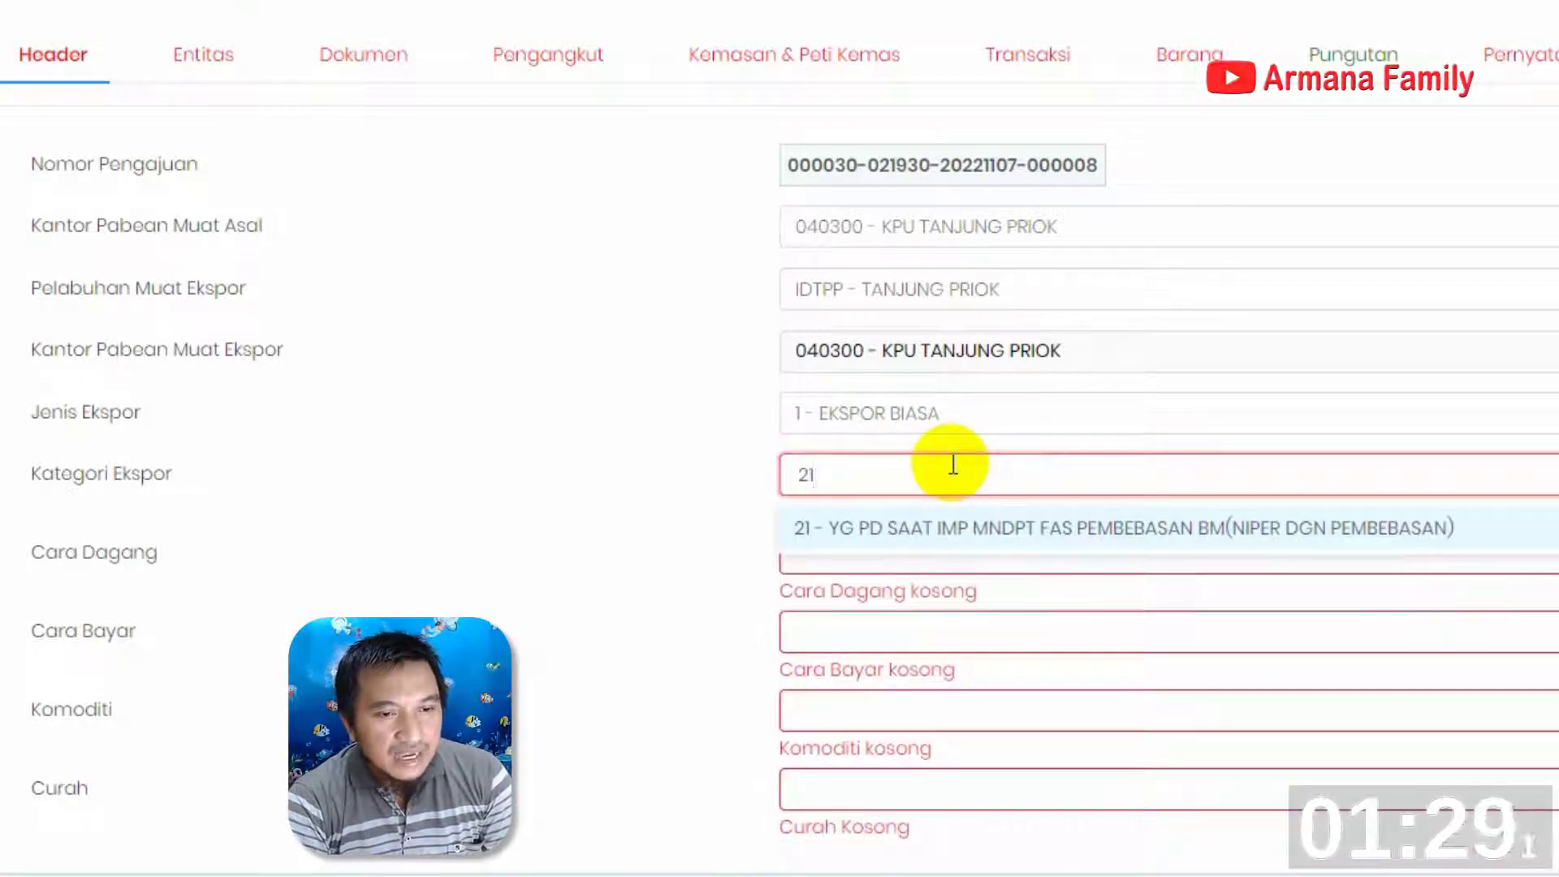
key("BackSpace")
key("BackSpace")
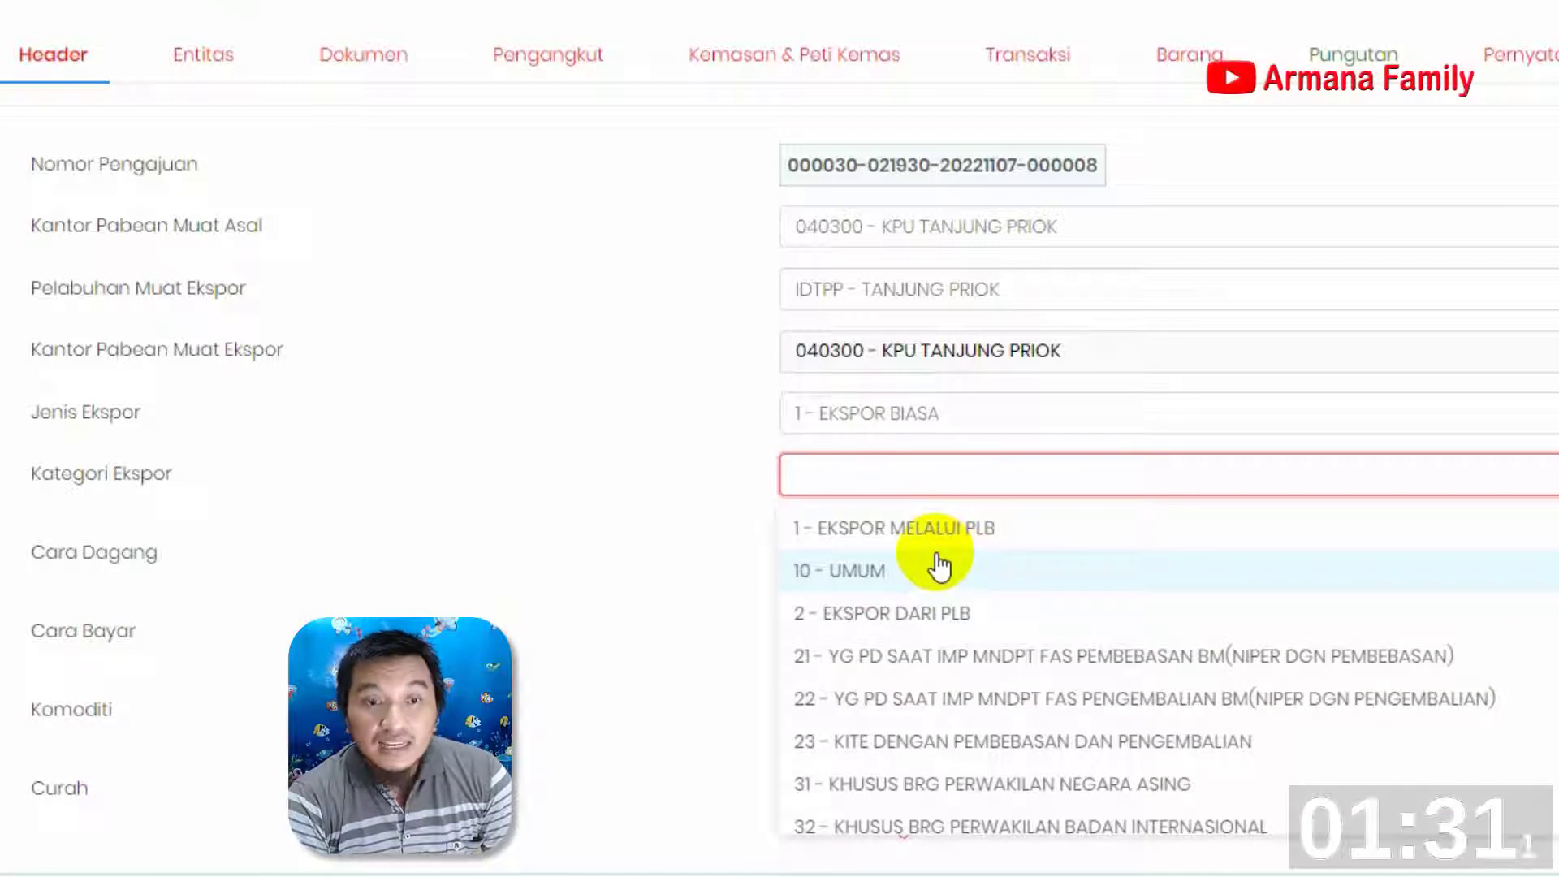
scroll(956, 574, "down", 1)
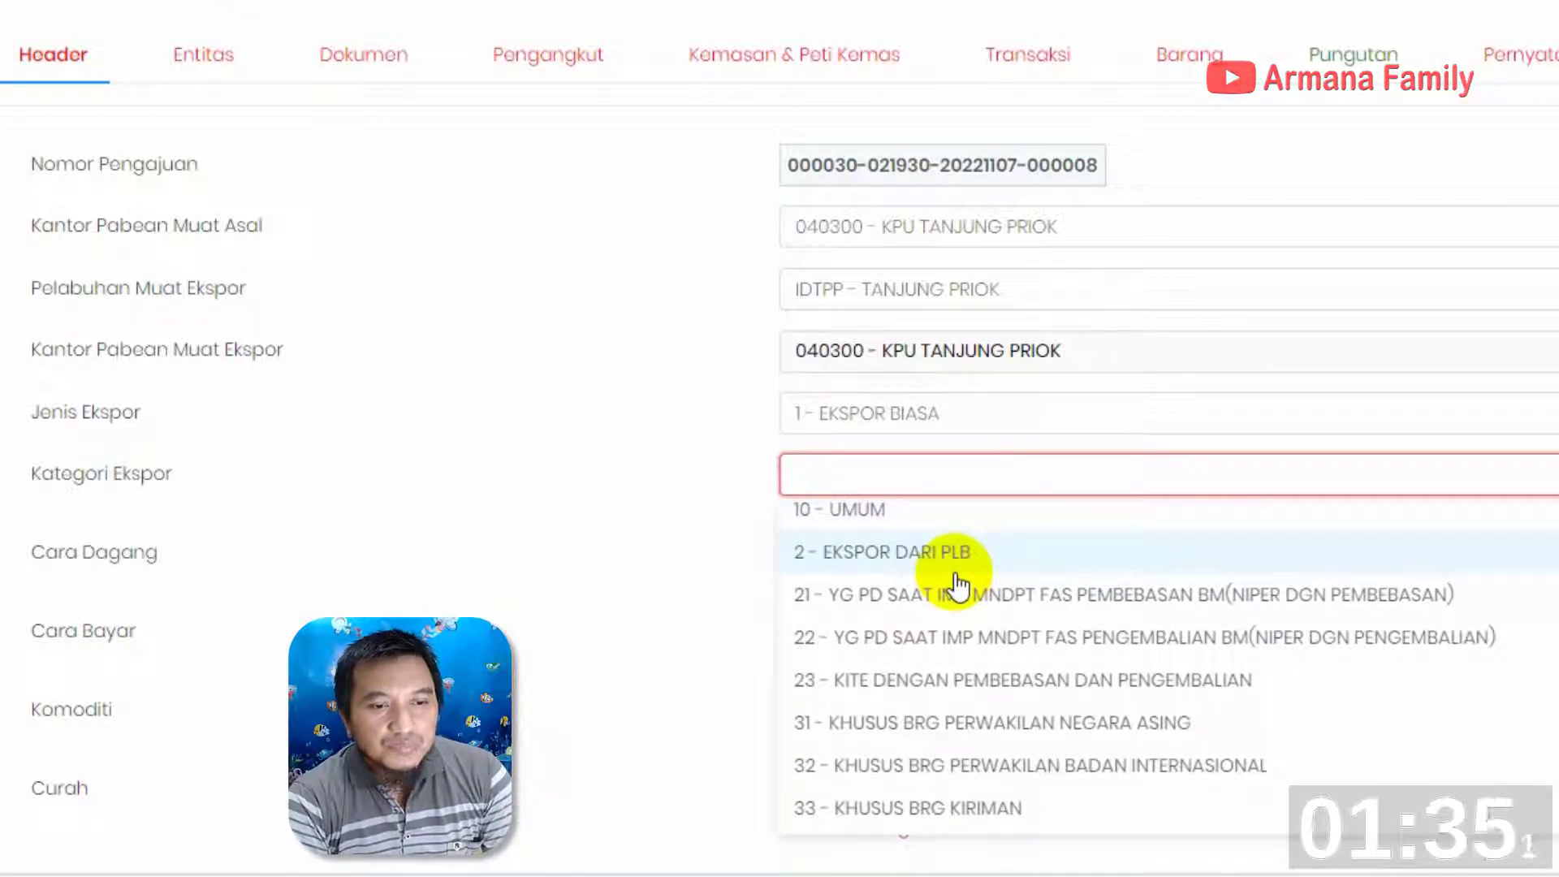
type("tp")
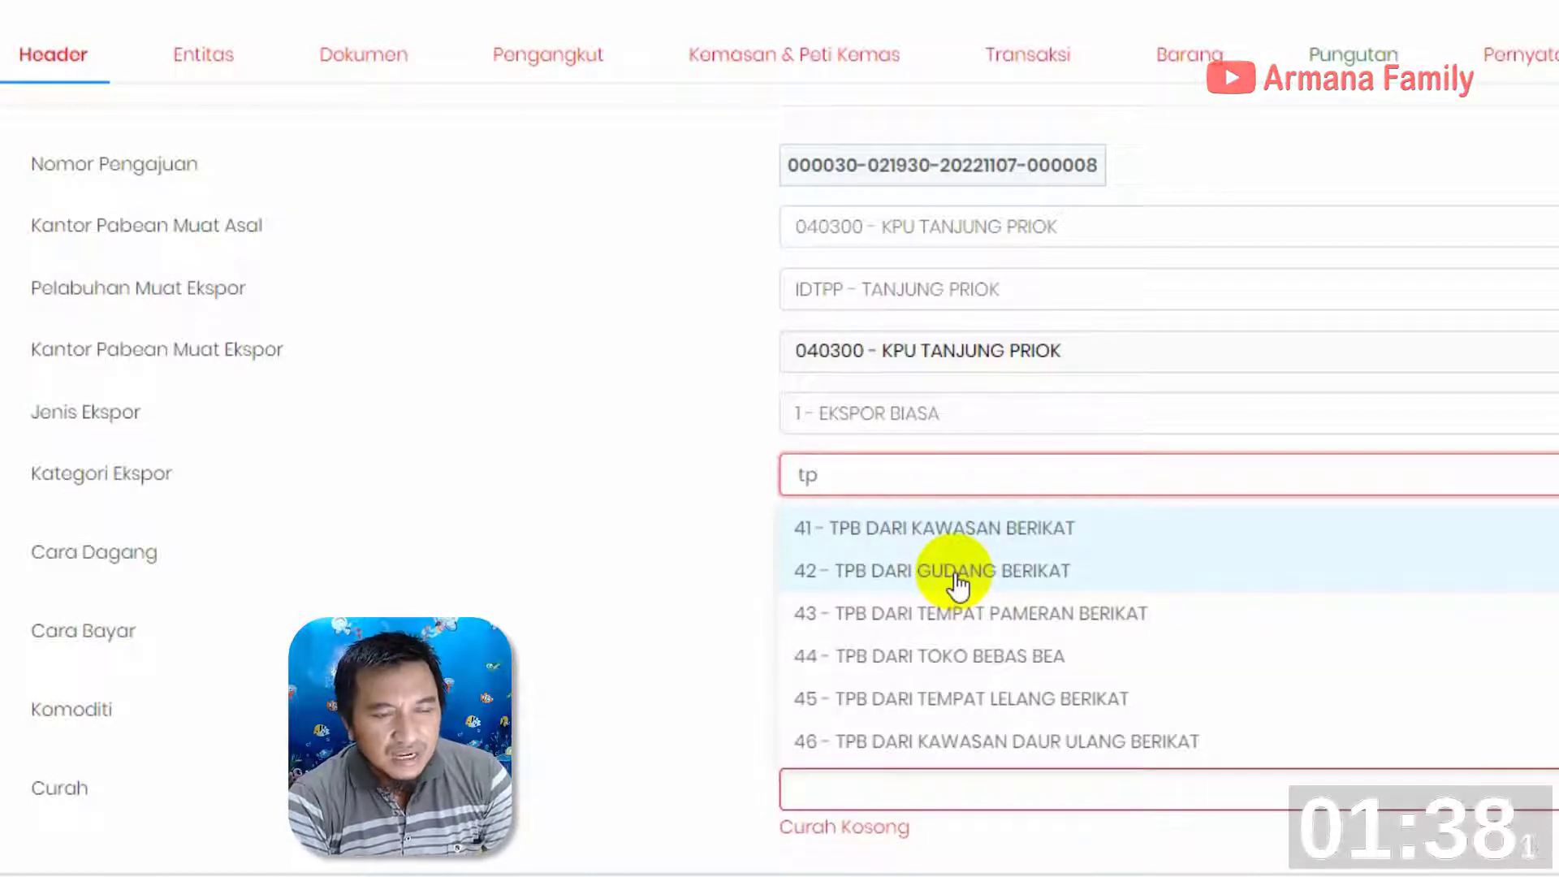
left_click(956, 532)
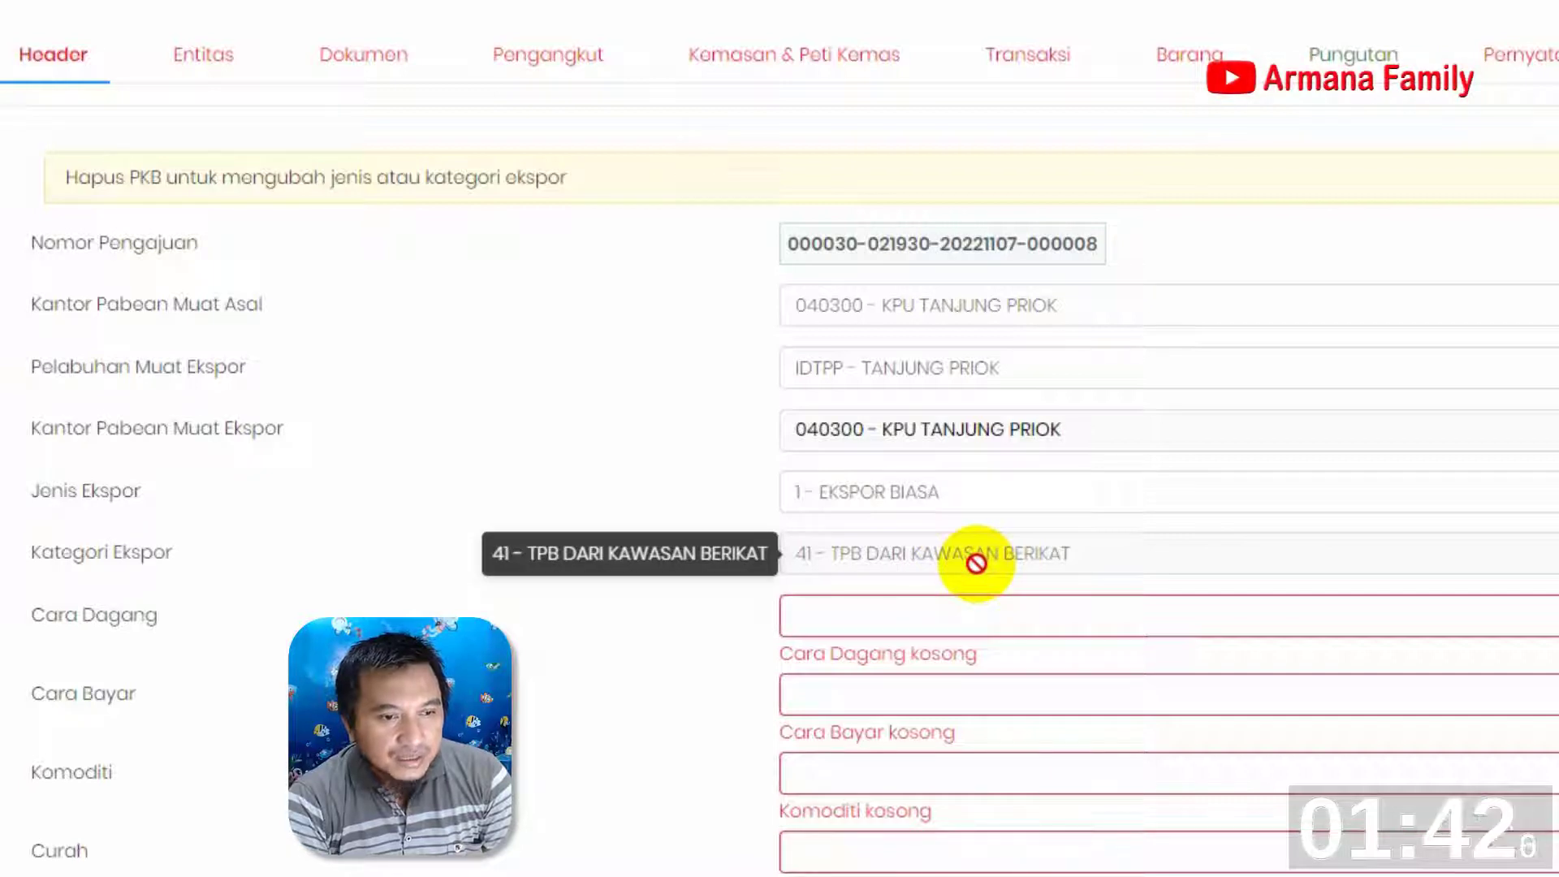
Set Cara Dagang to 1 - BIASA and Cara Bayar to 11 - PEMBAYARAN KEMUDIAN (OPEN ACCOUNT) SECARA TUNAI
left_click(903, 617)
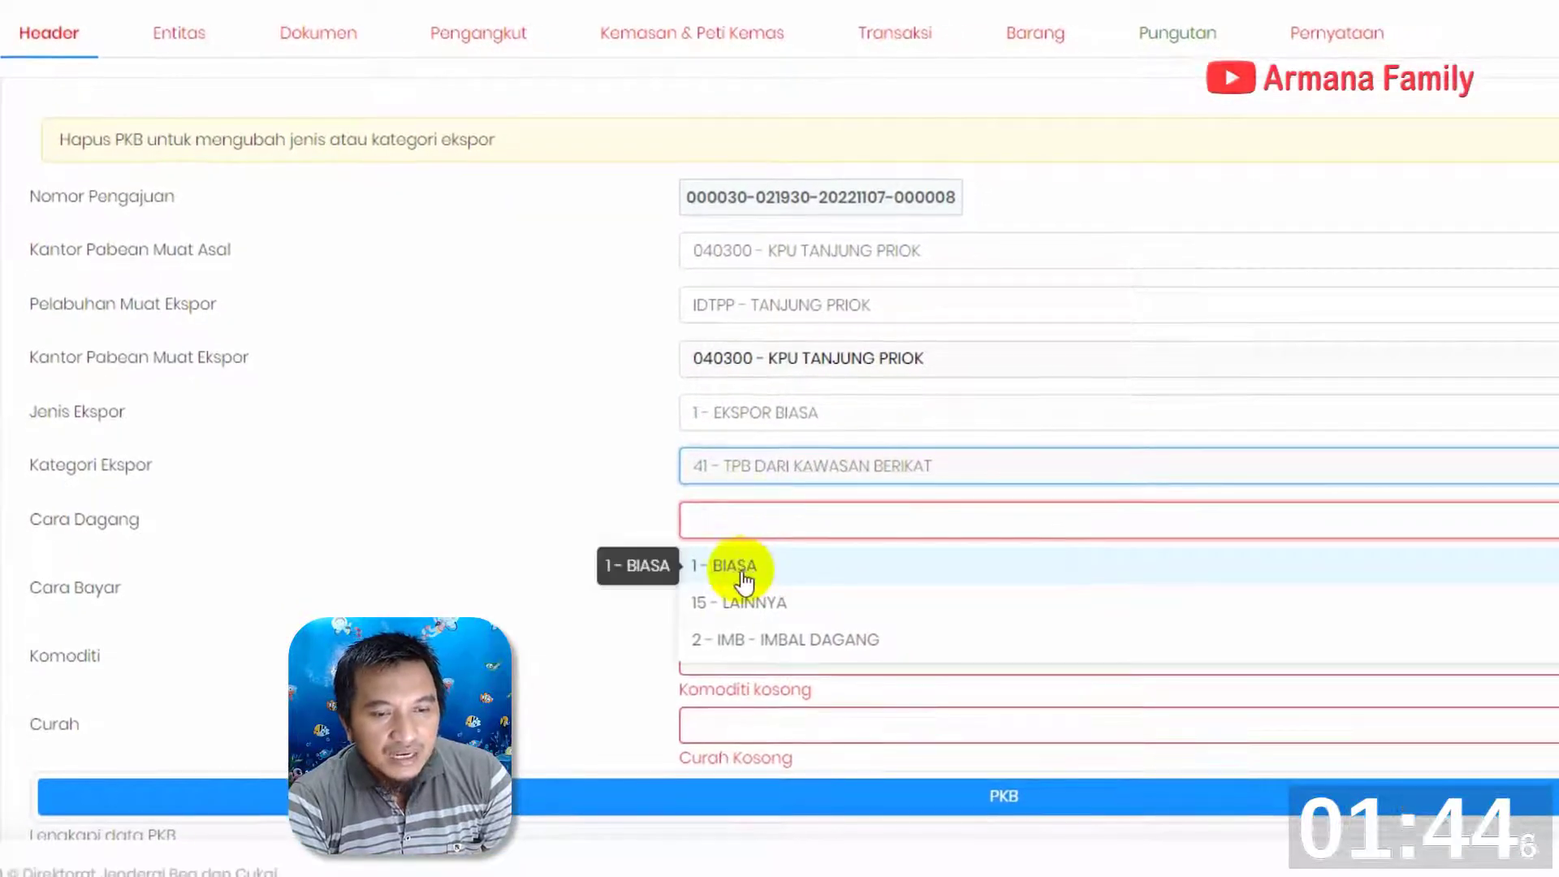
left_click(743, 580)
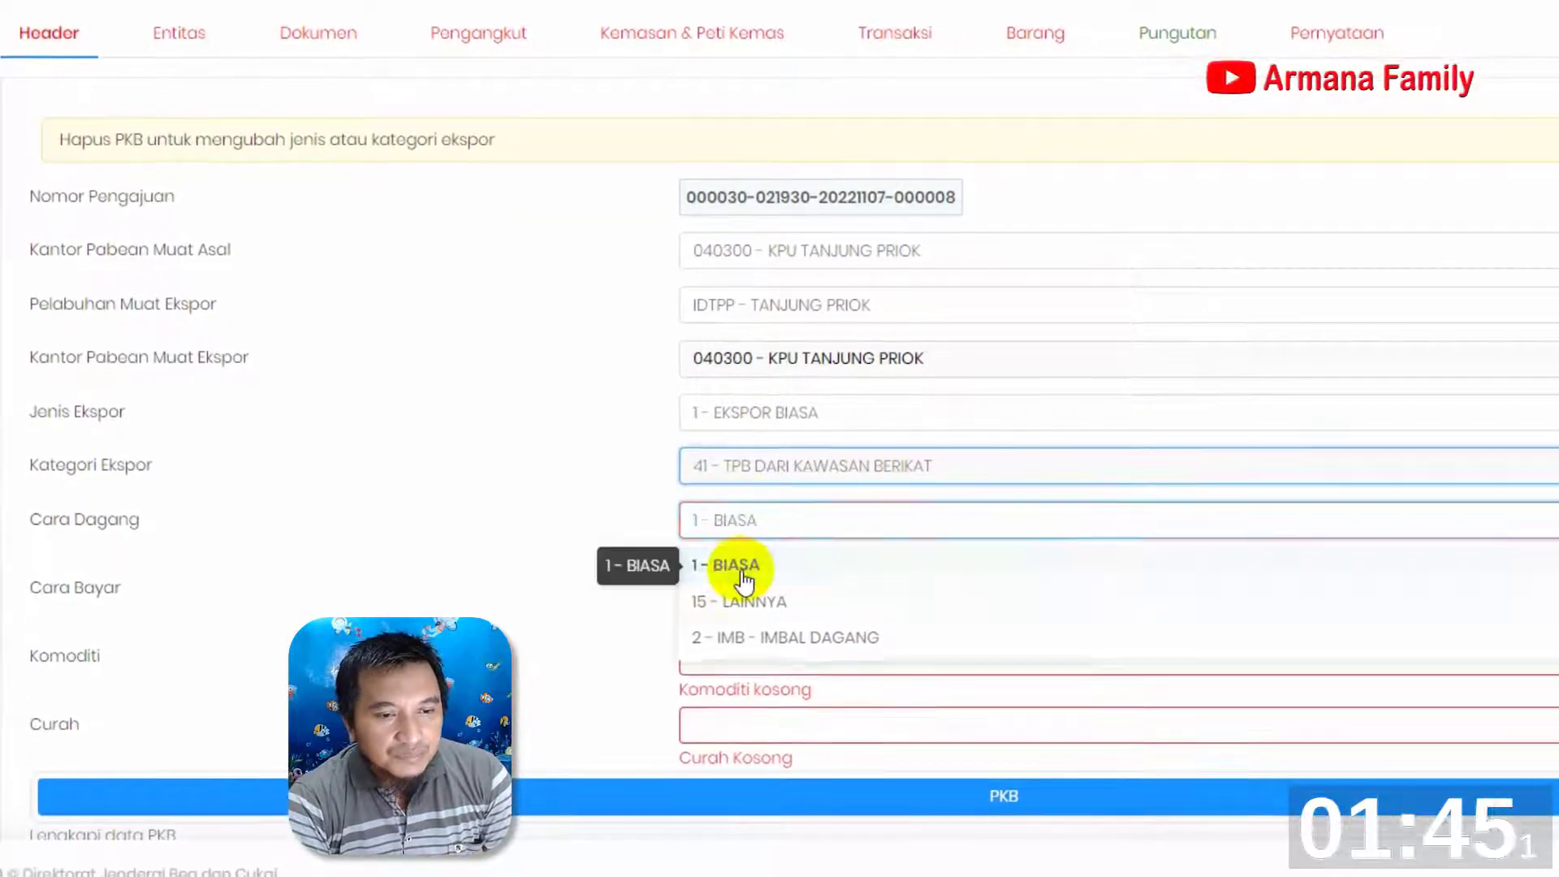
left_click(743, 574)
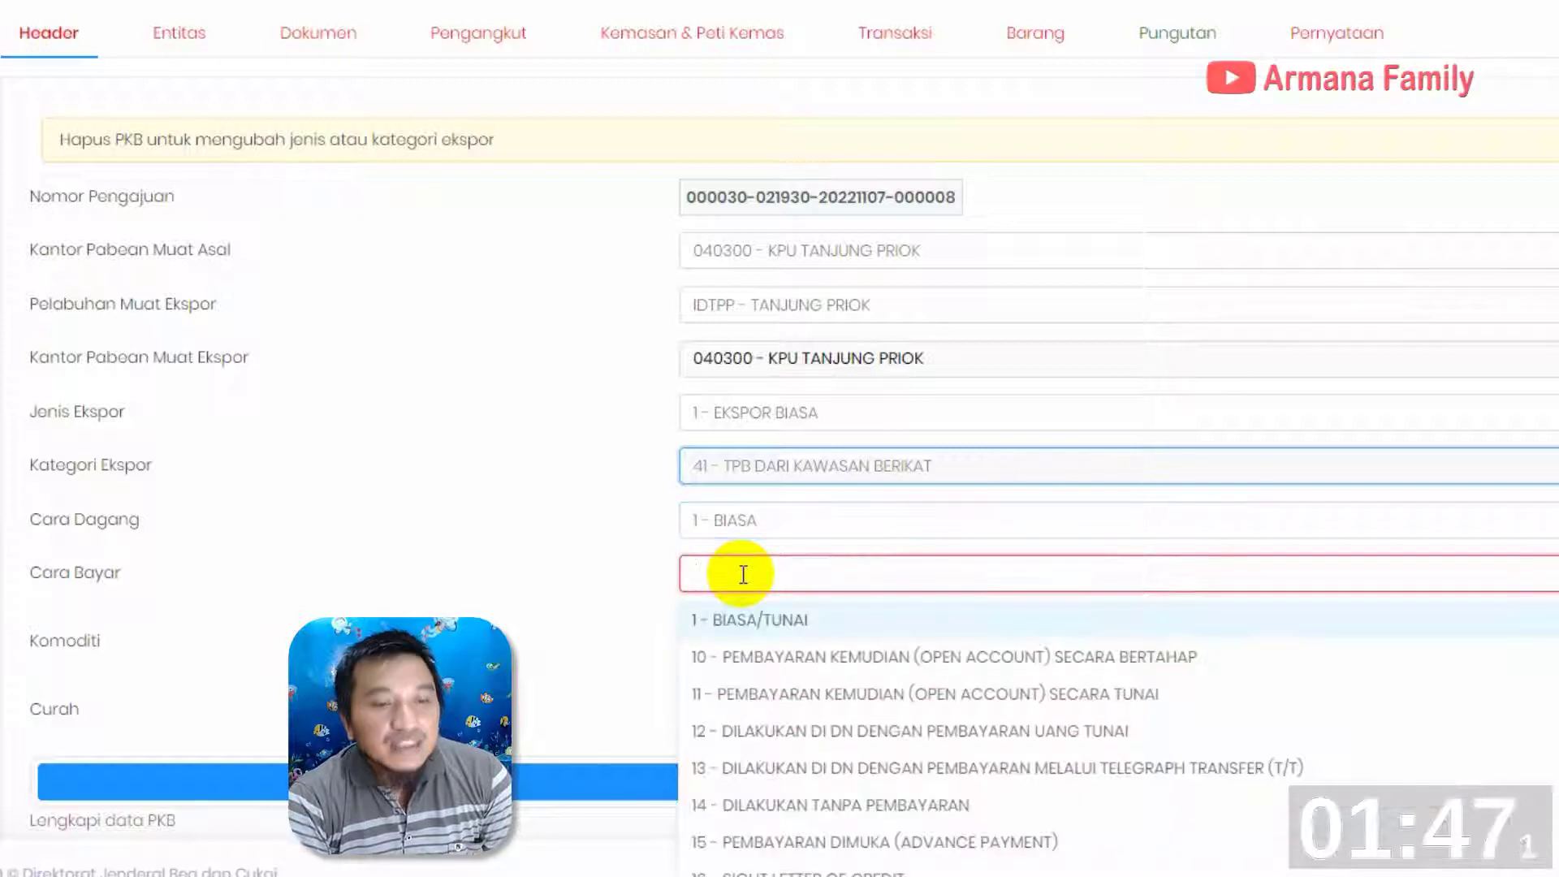
left_click(991, 709)
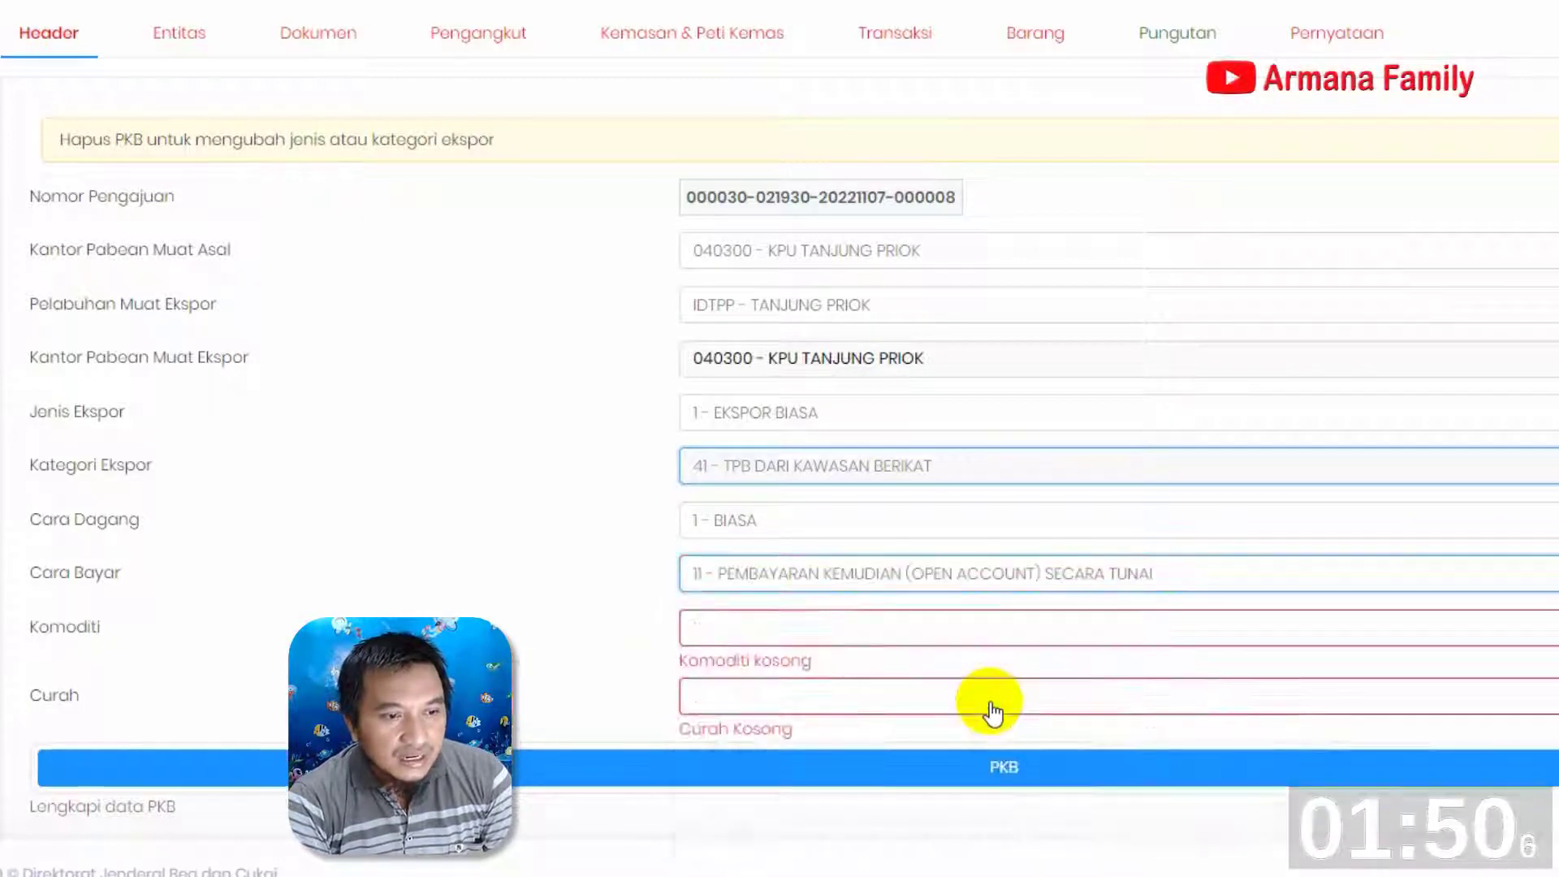
left_click(898, 627)
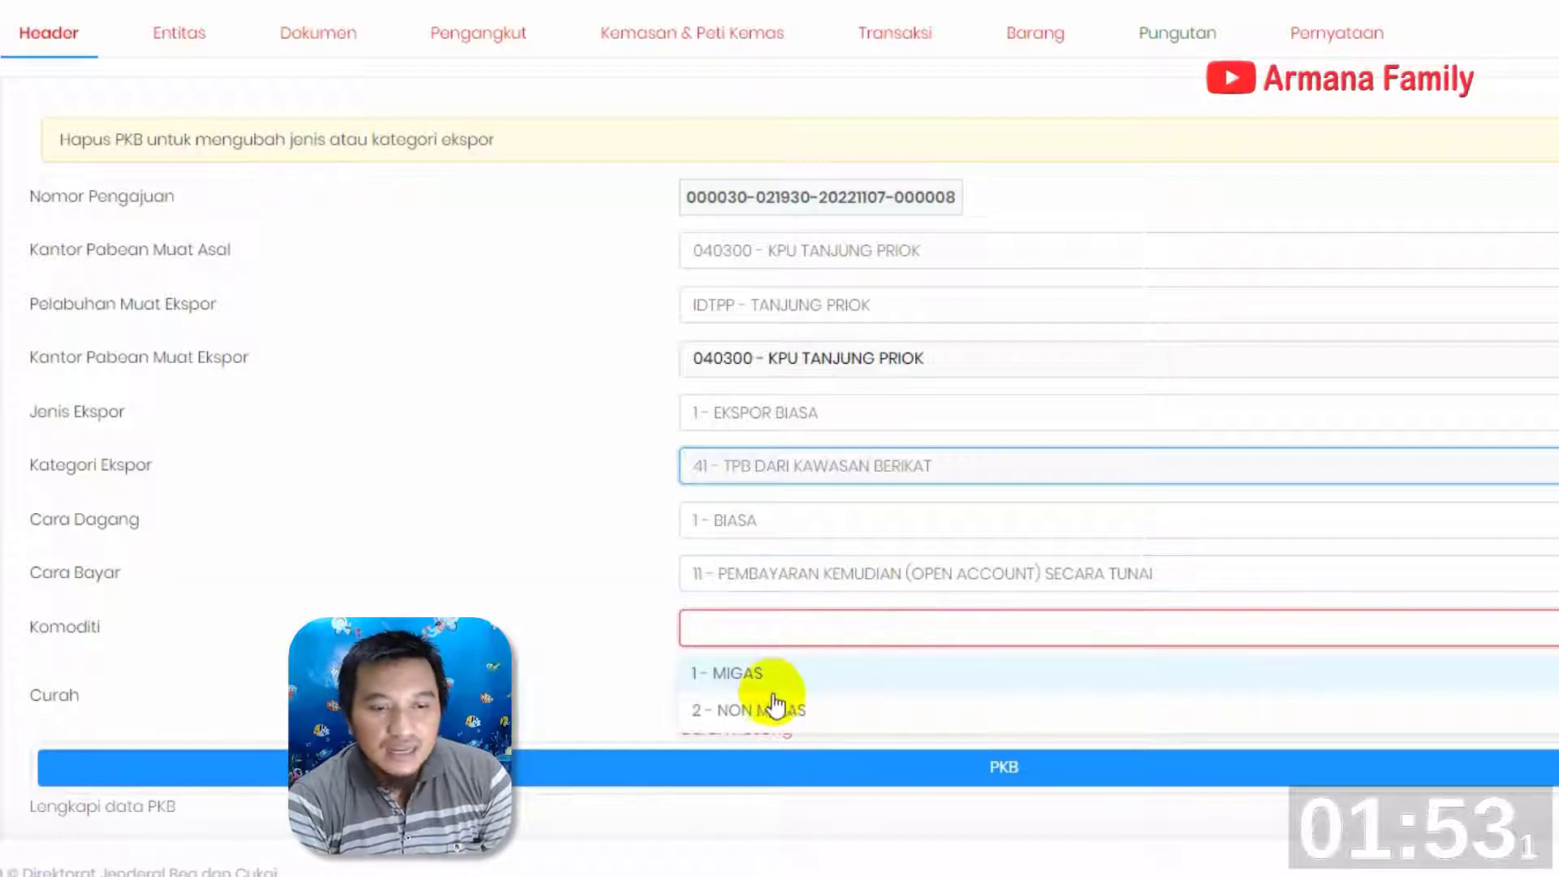
left_click(762, 672)
scroll(877, 524, "down", 1)
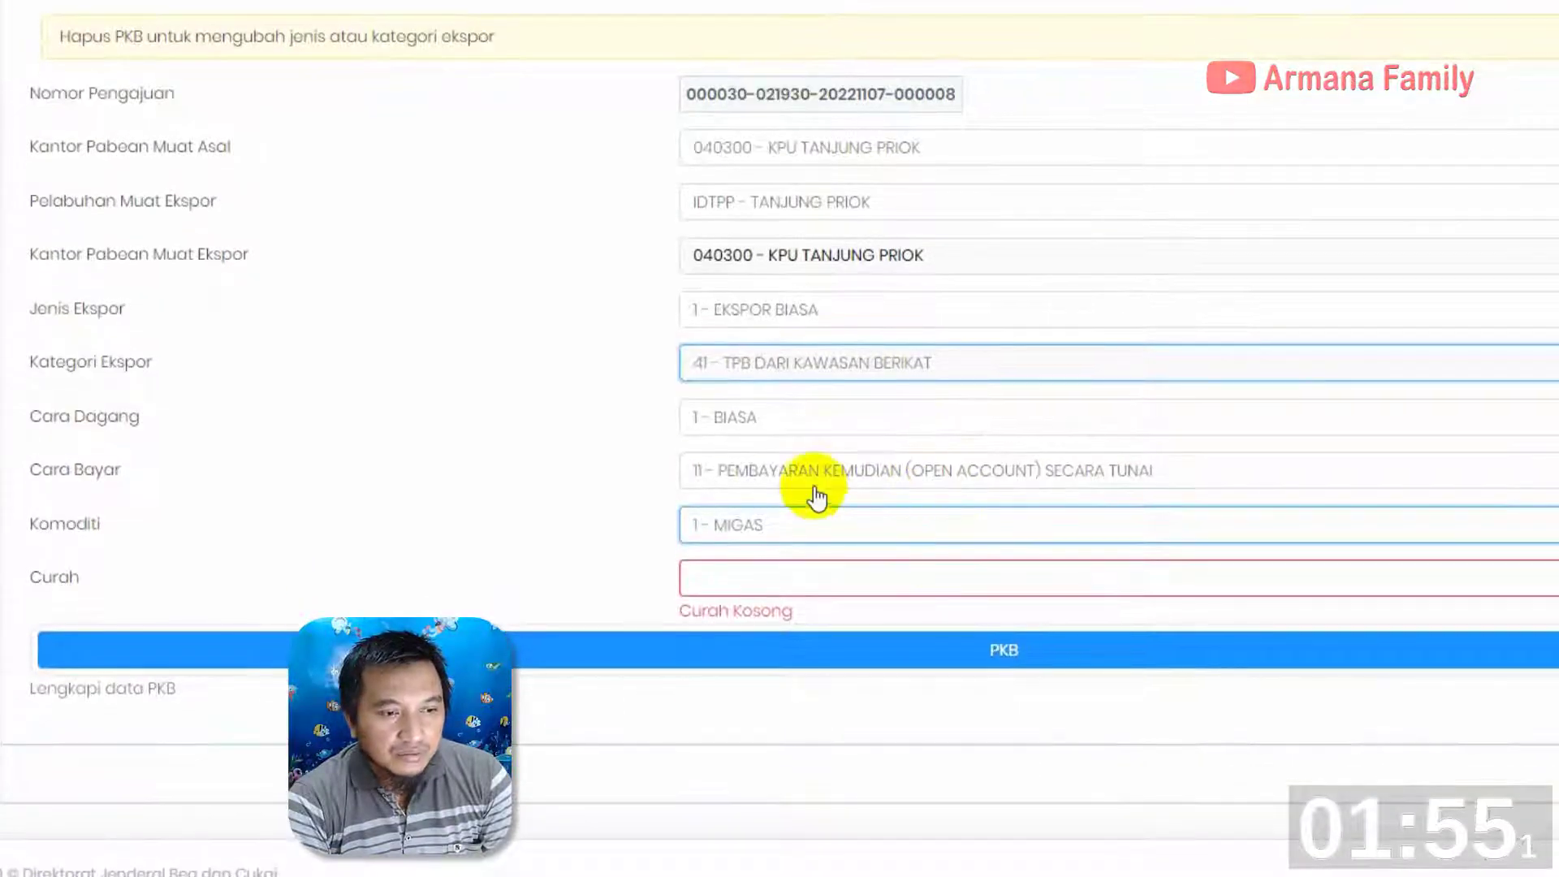
left_click(820, 529)
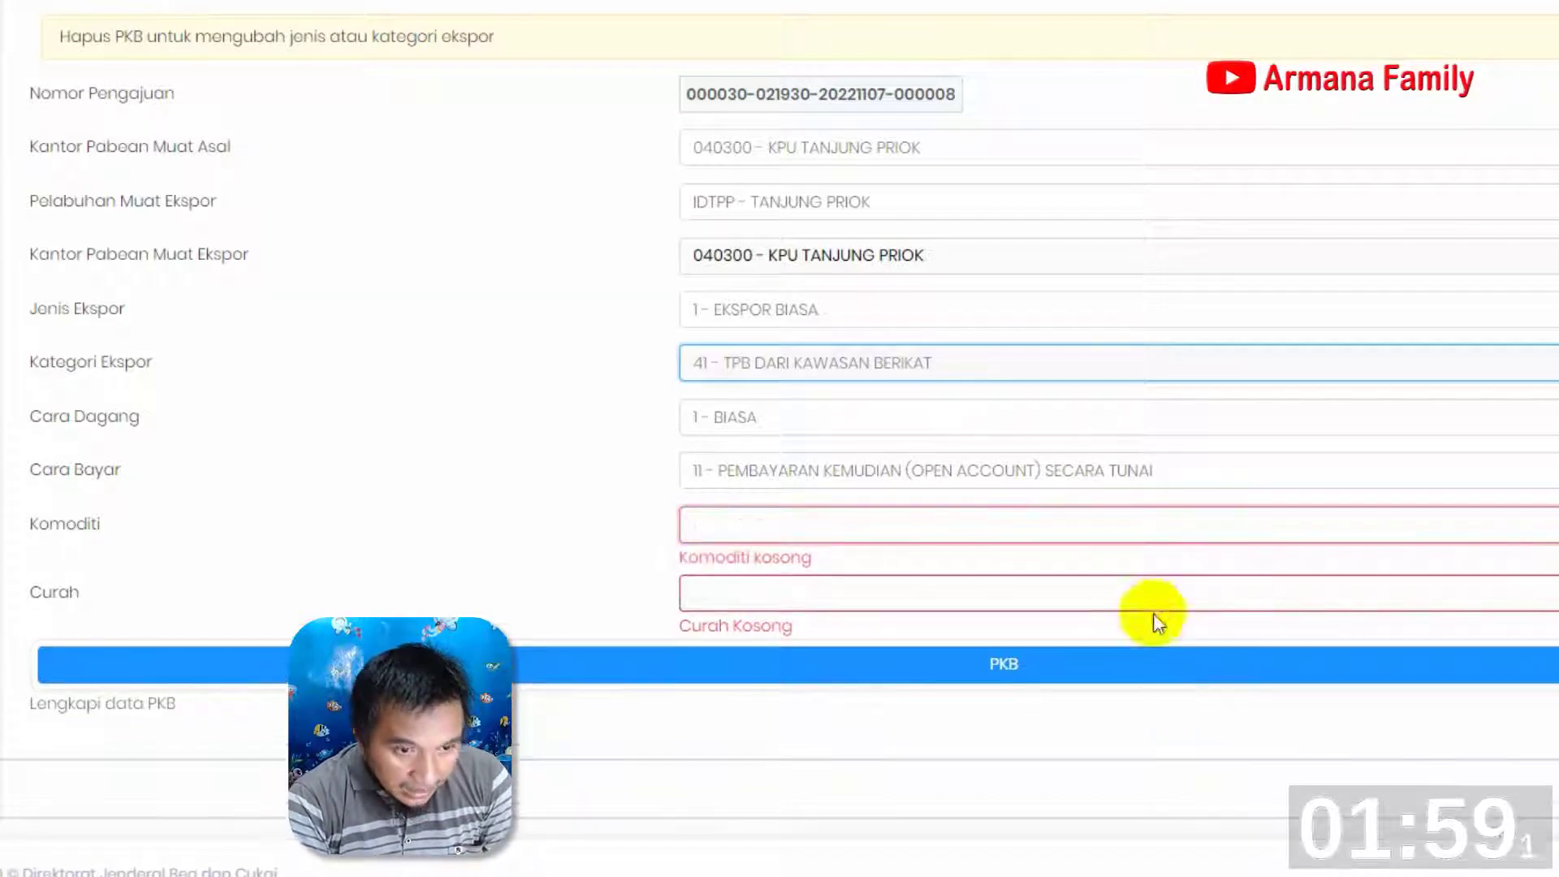
Set Komoditi to 2 - NON MIGAS
left_click(792, 527)
left_click(771, 625)
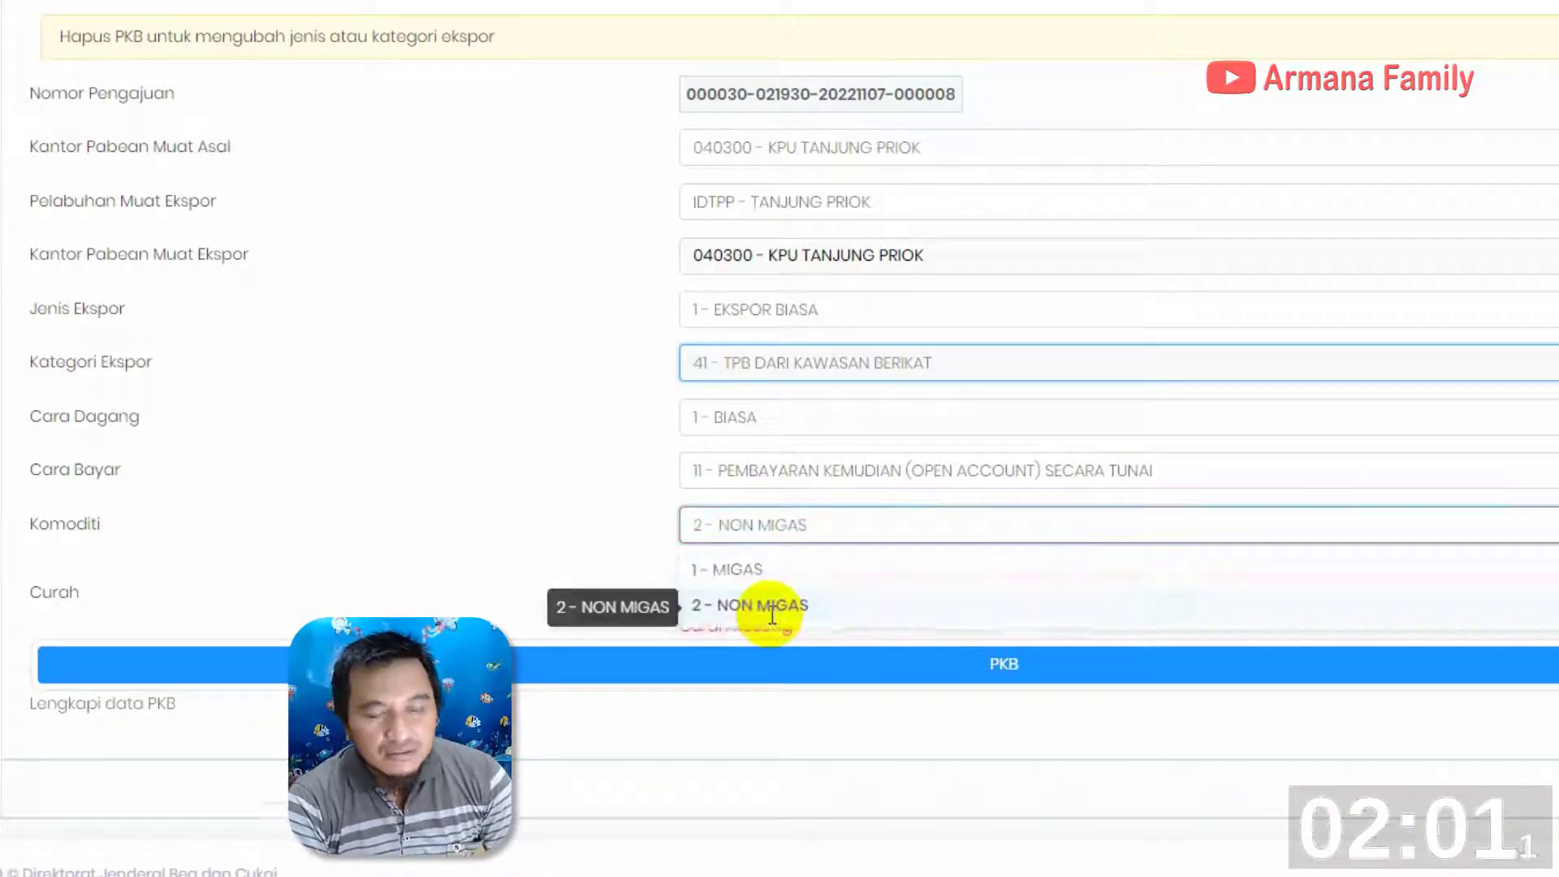
Set Curah to 2 - NON CURAH in the document header
left_click(772, 576)
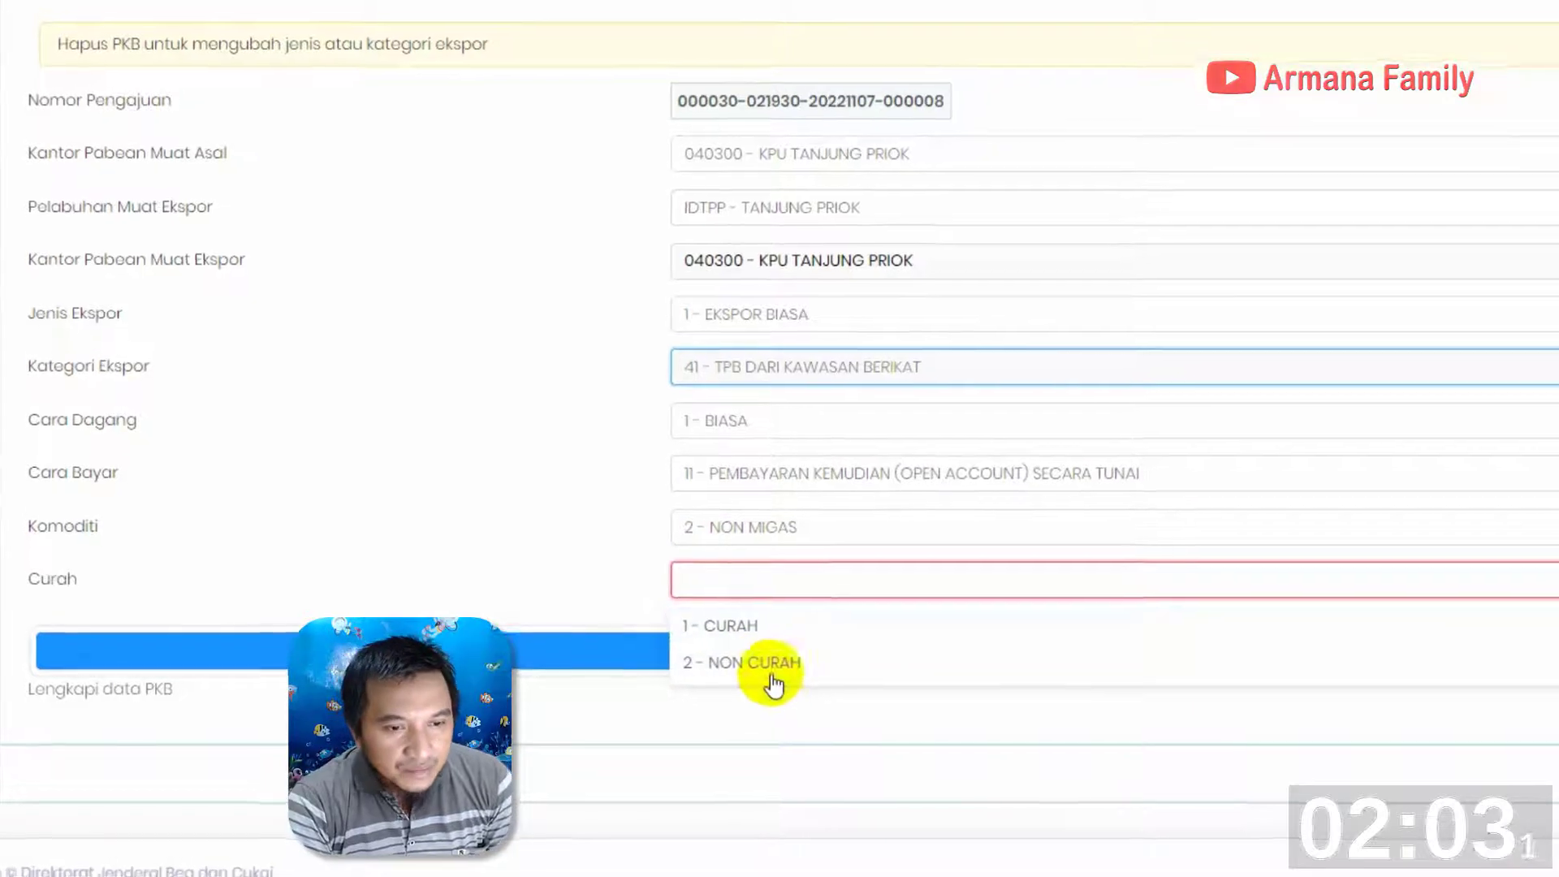
left_click(781, 661)
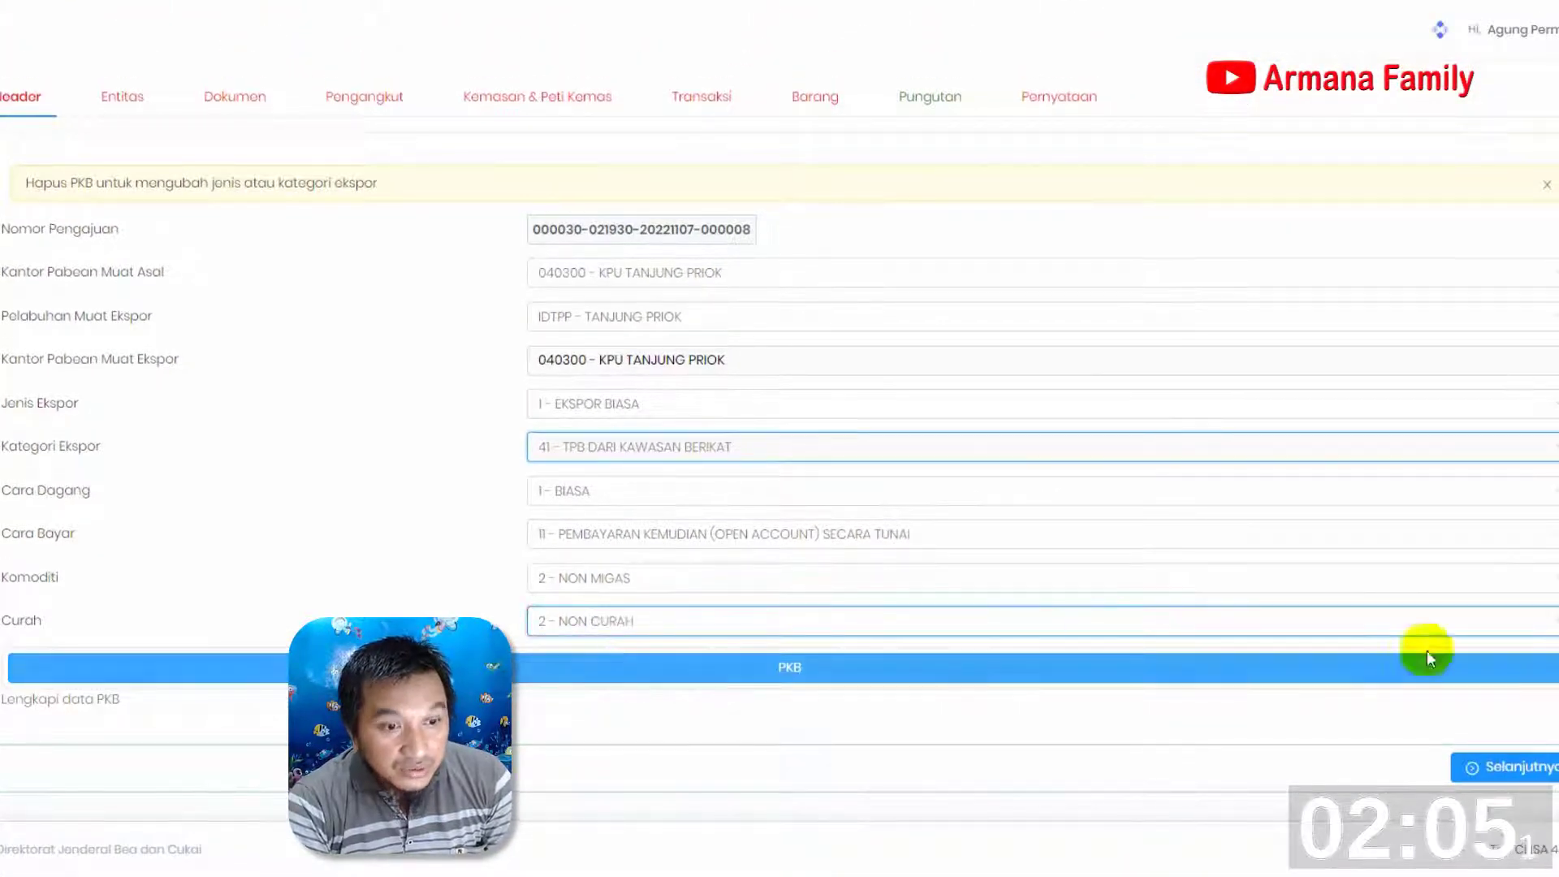
Clear the Curah value and reselect 2 - NON MIGAS for Komoditi
left_click(1542, 622)
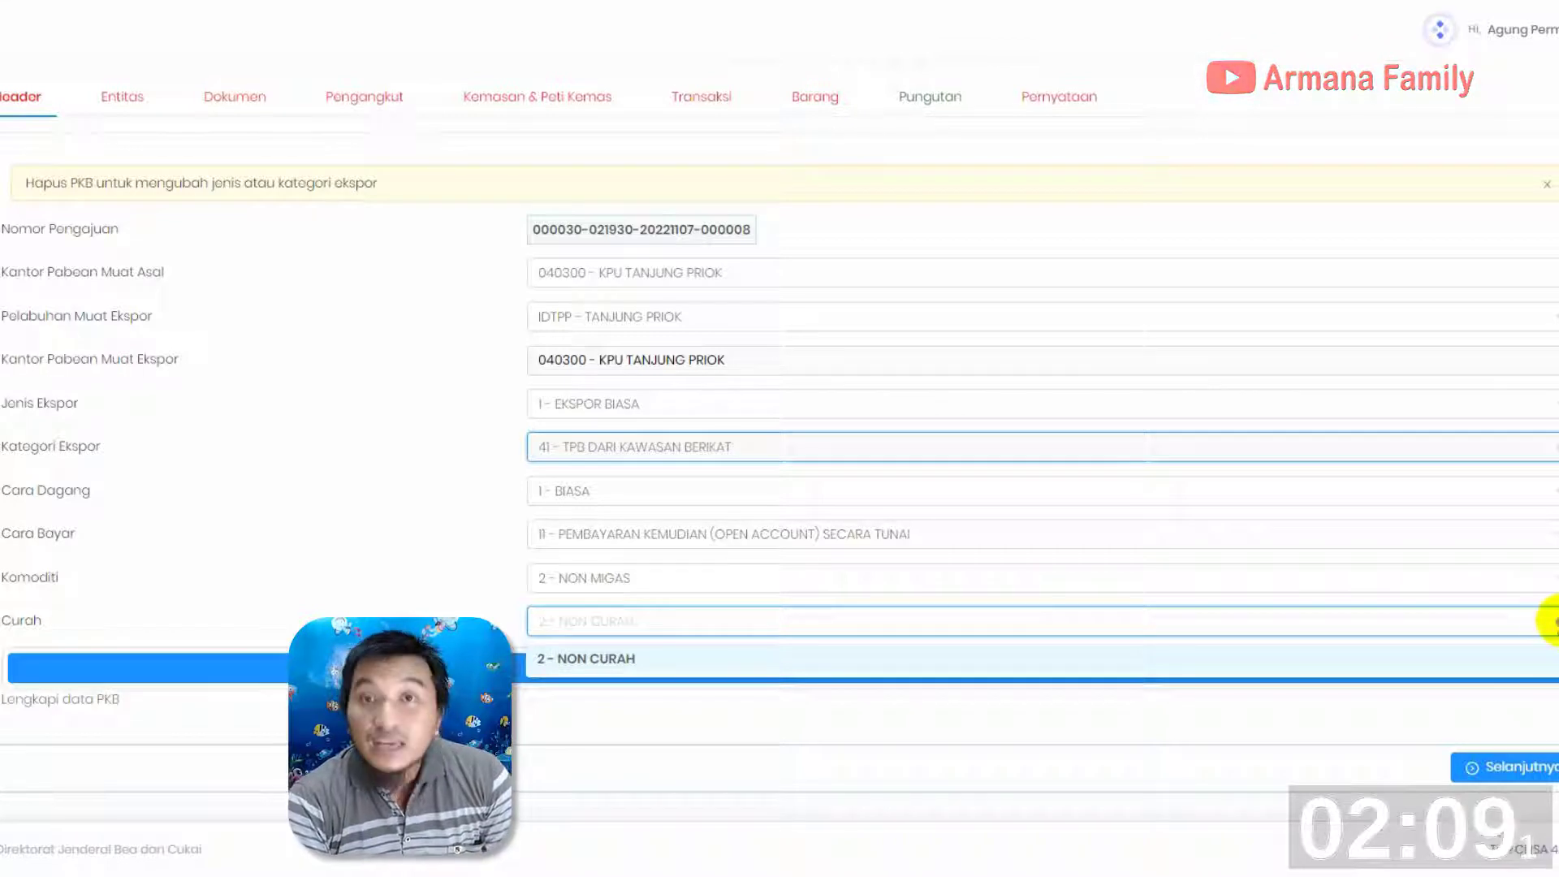
left_click(1547, 621)
left_click(999, 572)
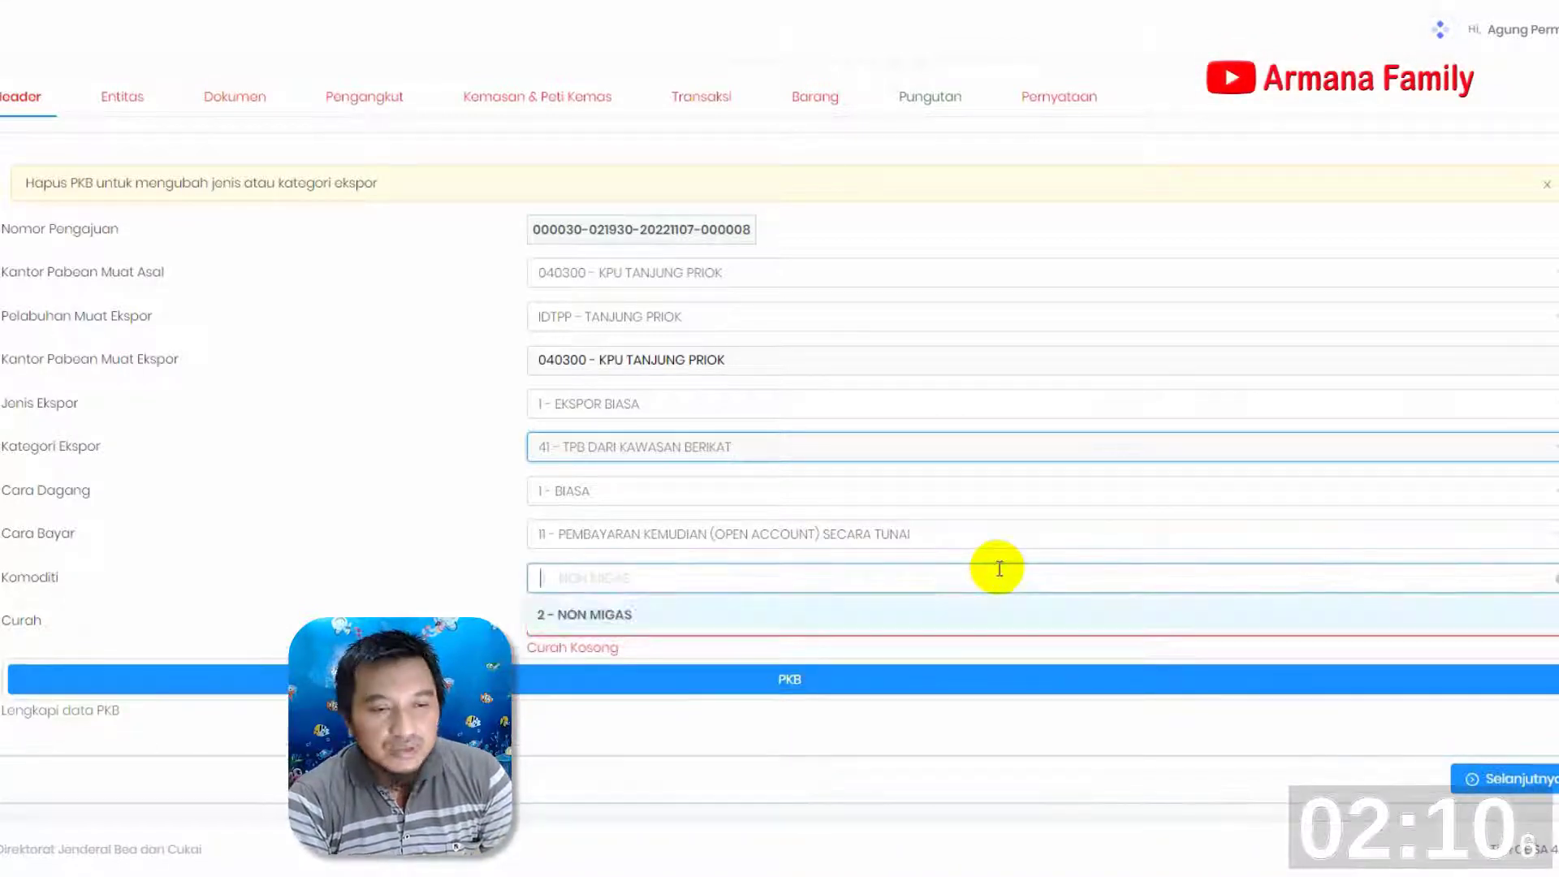
left_click(617, 616)
left_click(640, 625)
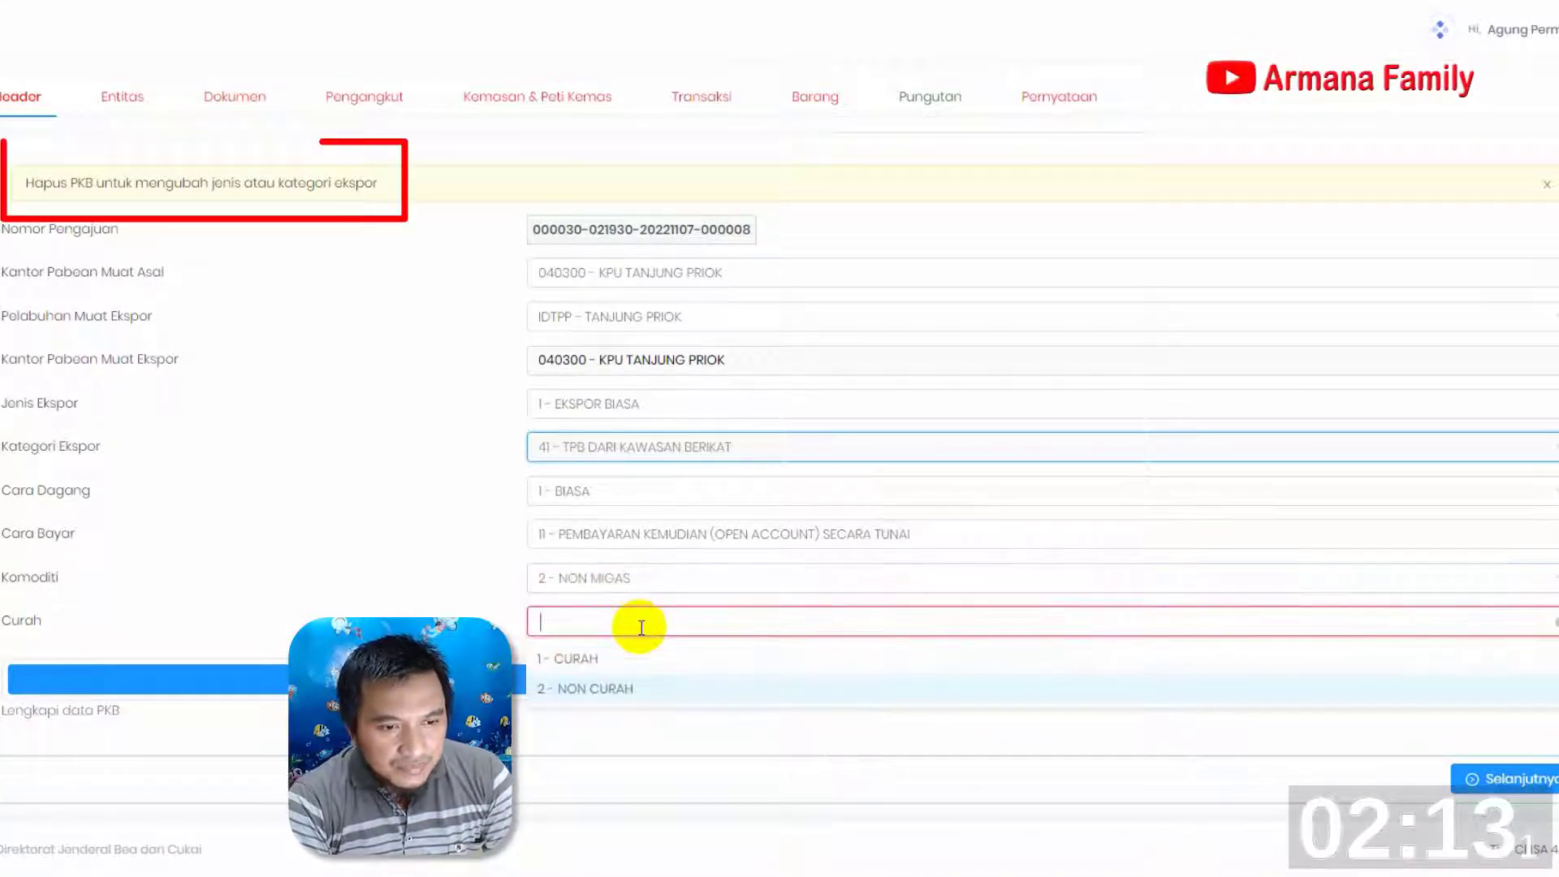
key("Escape")
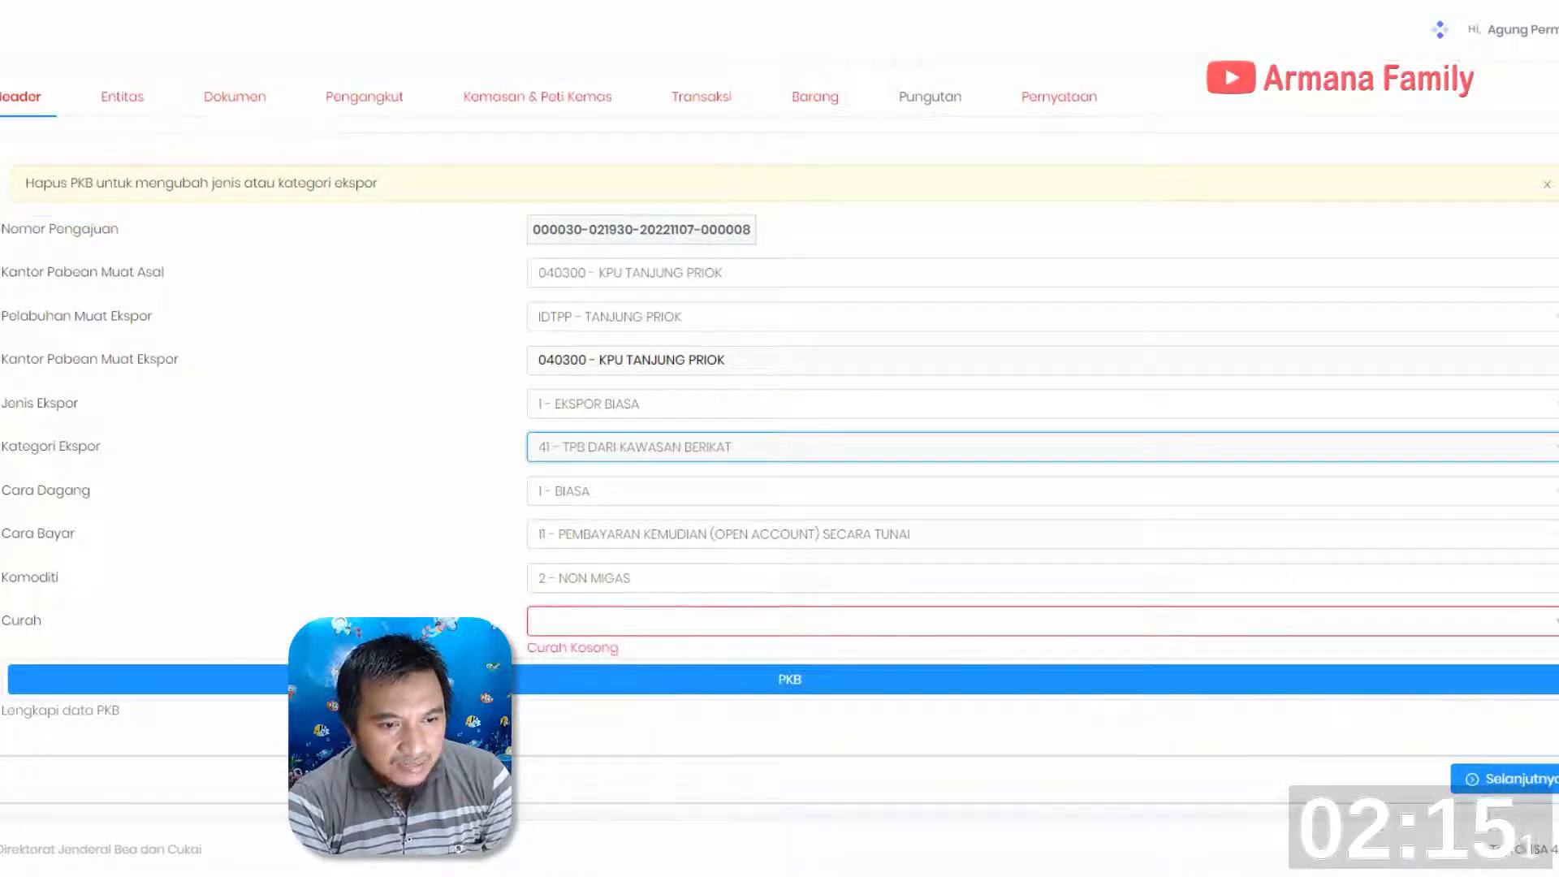
Open the PKB form and set the Permintaan Pemeriksaan date to 07-11-2022
scroll(868, 728, "down", 1)
left_click(785, 672)
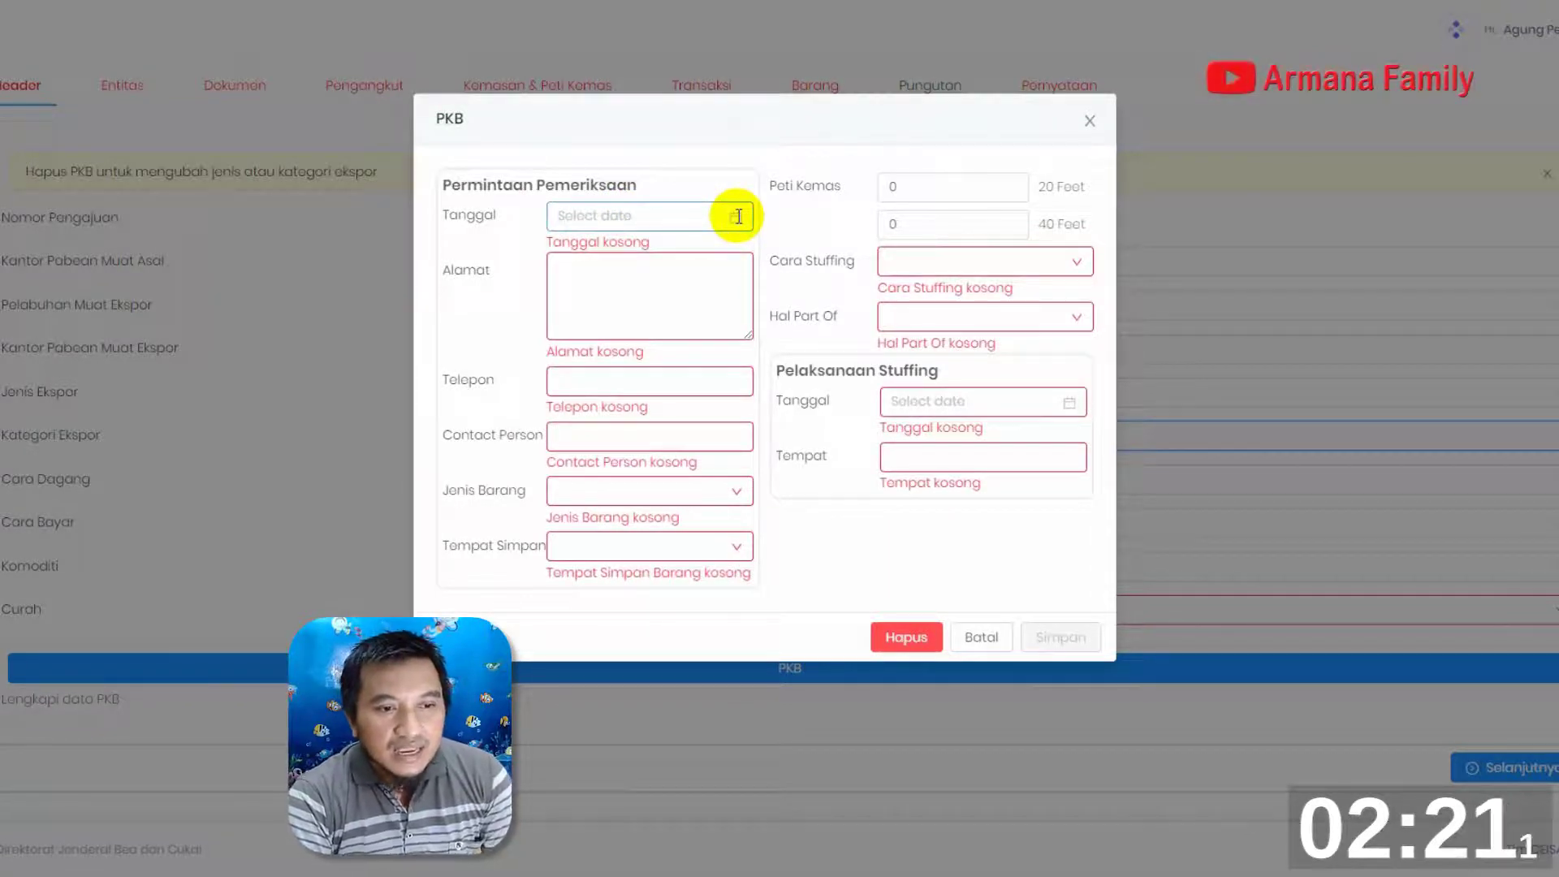
left_click(738, 215)
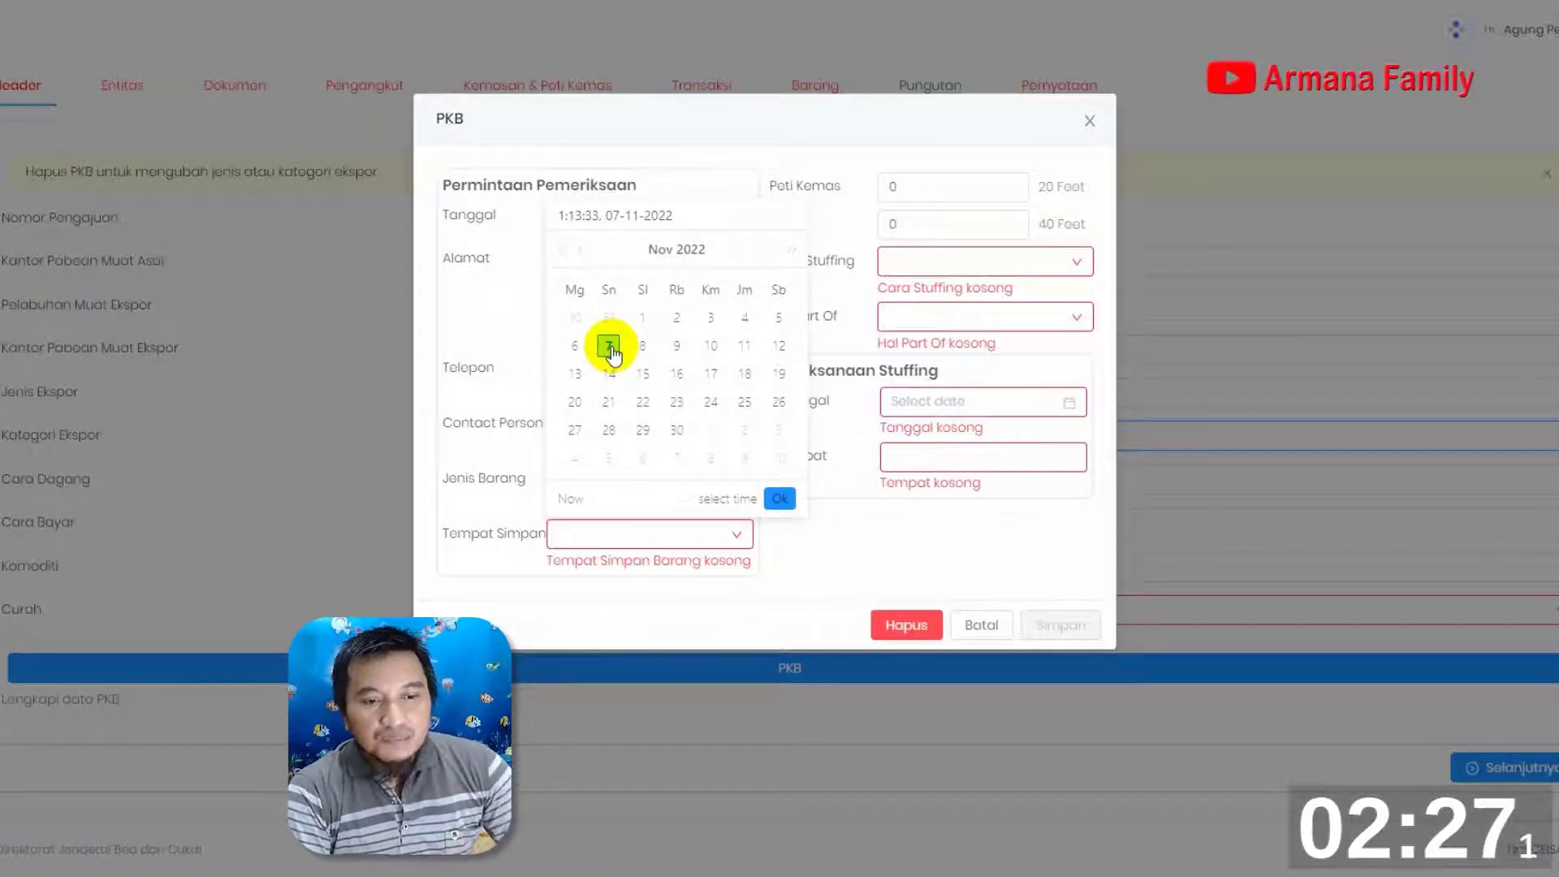
left_click(779, 498)
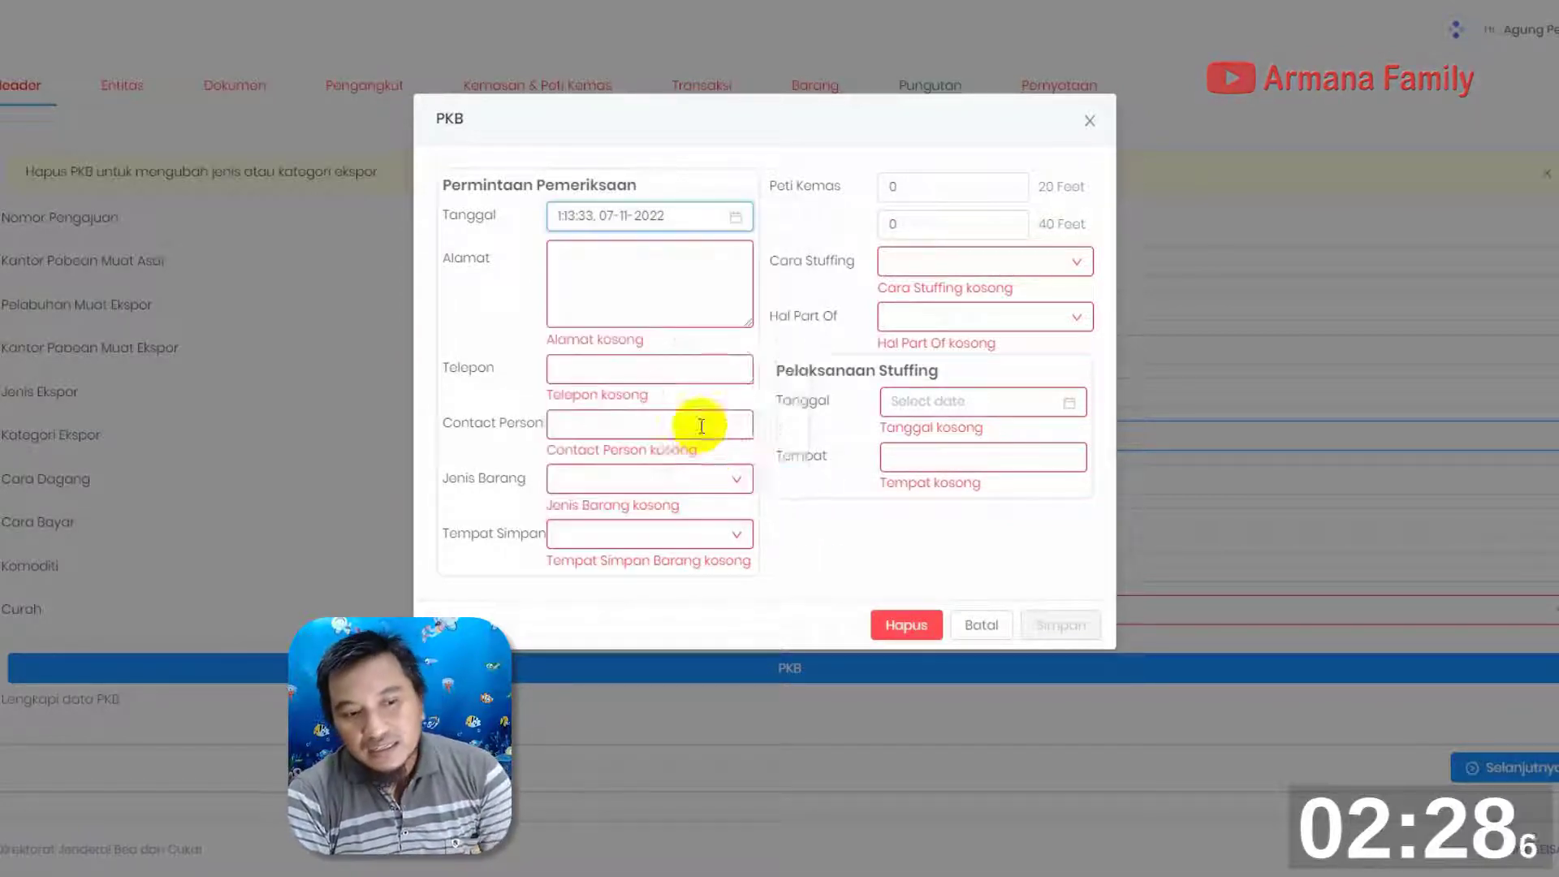
Enter the company's full inspection address in the Alamat field of the PKB form
left_click(624, 258)
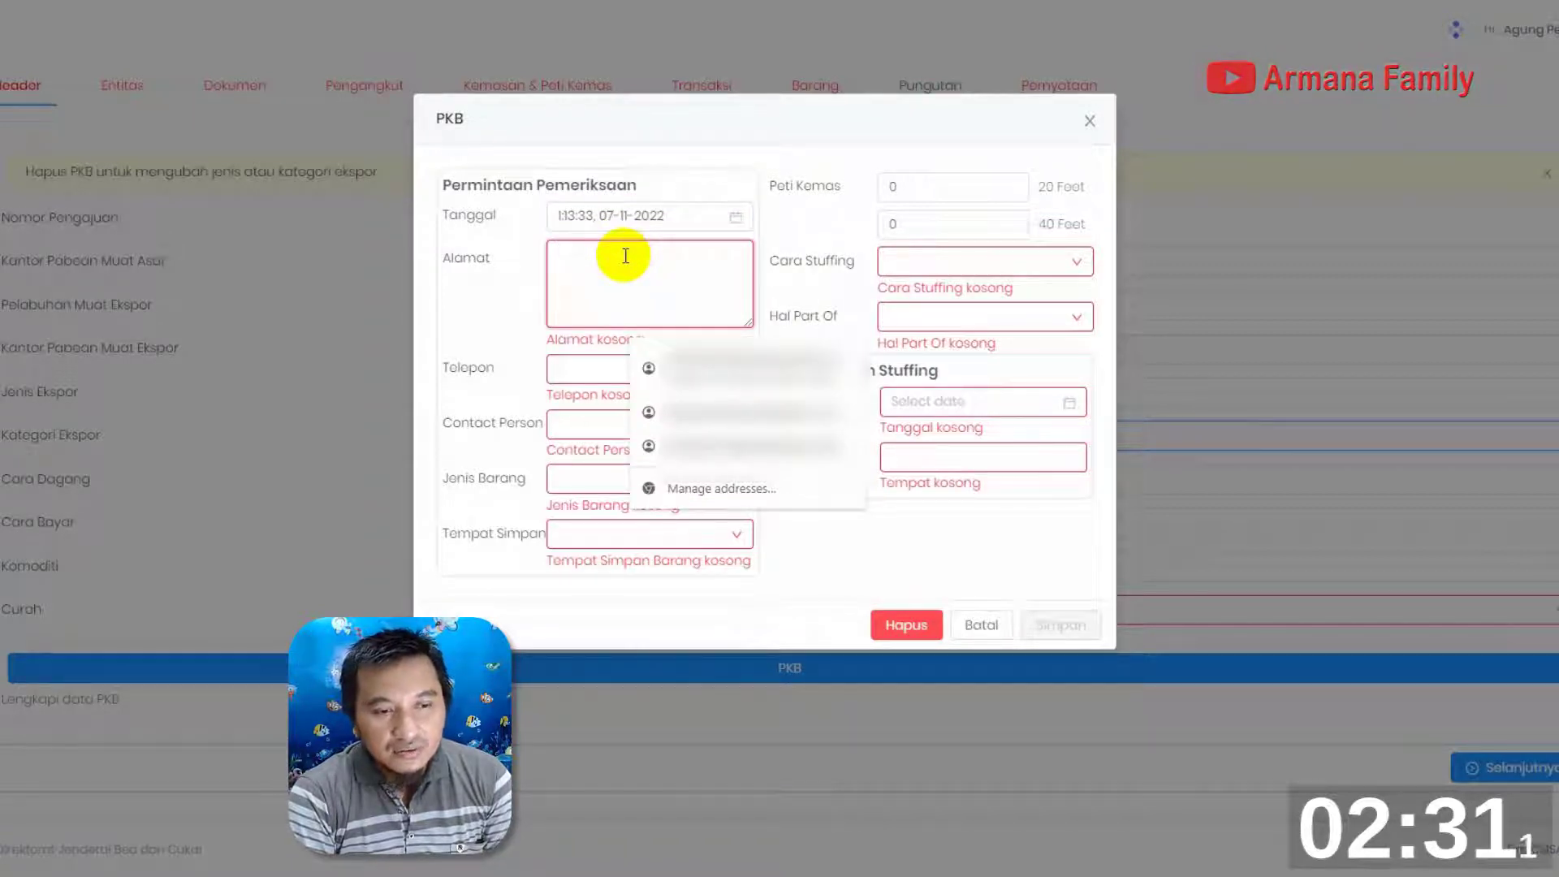
type("JL COASTER 8 BLOK")
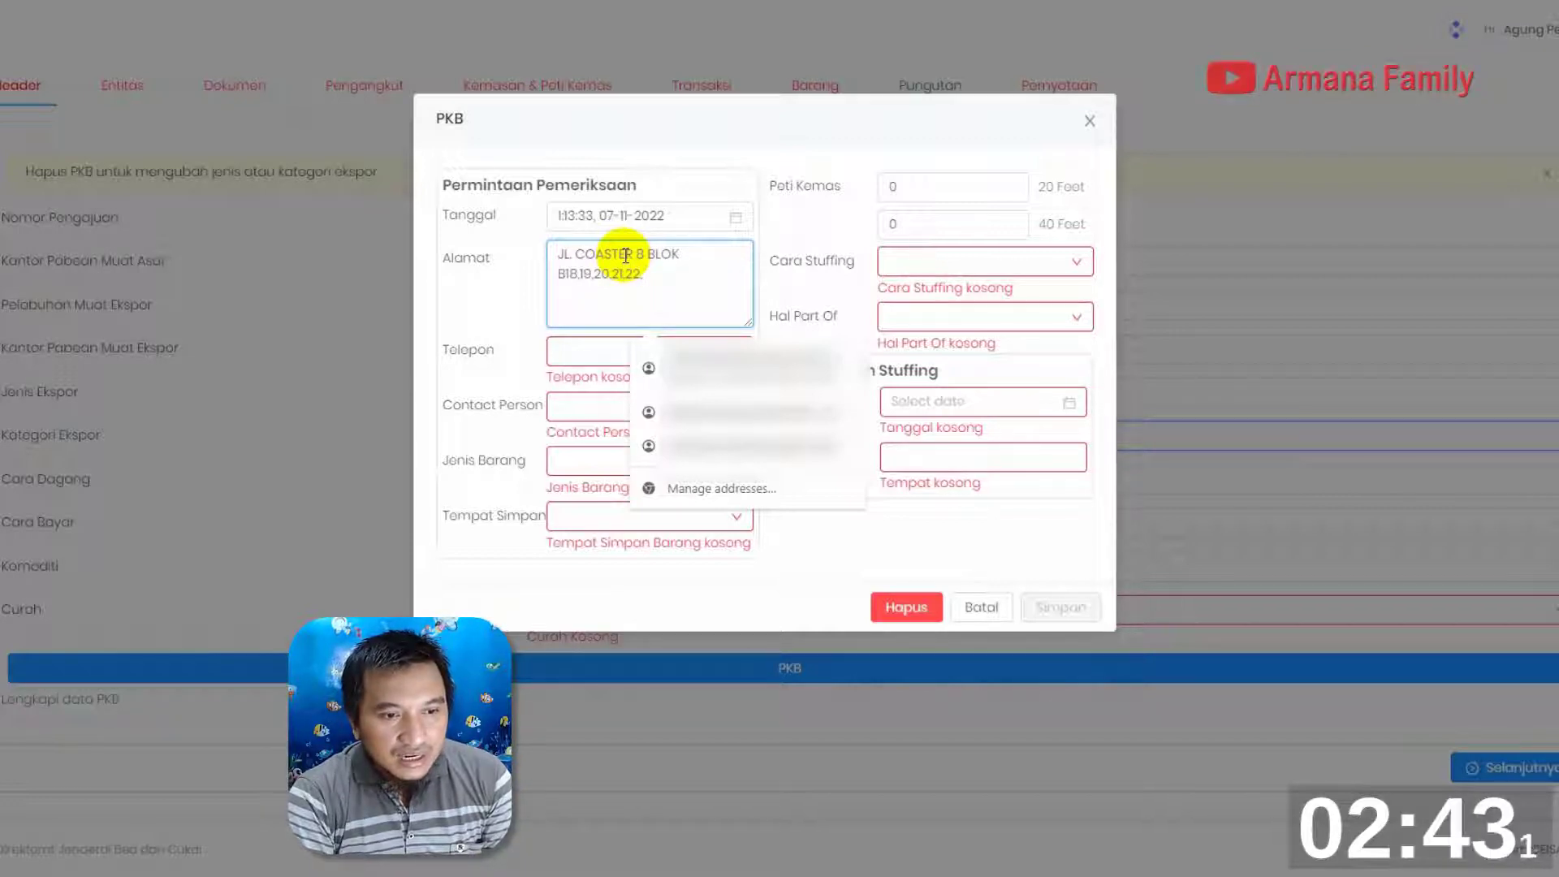
left_click(661, 280)
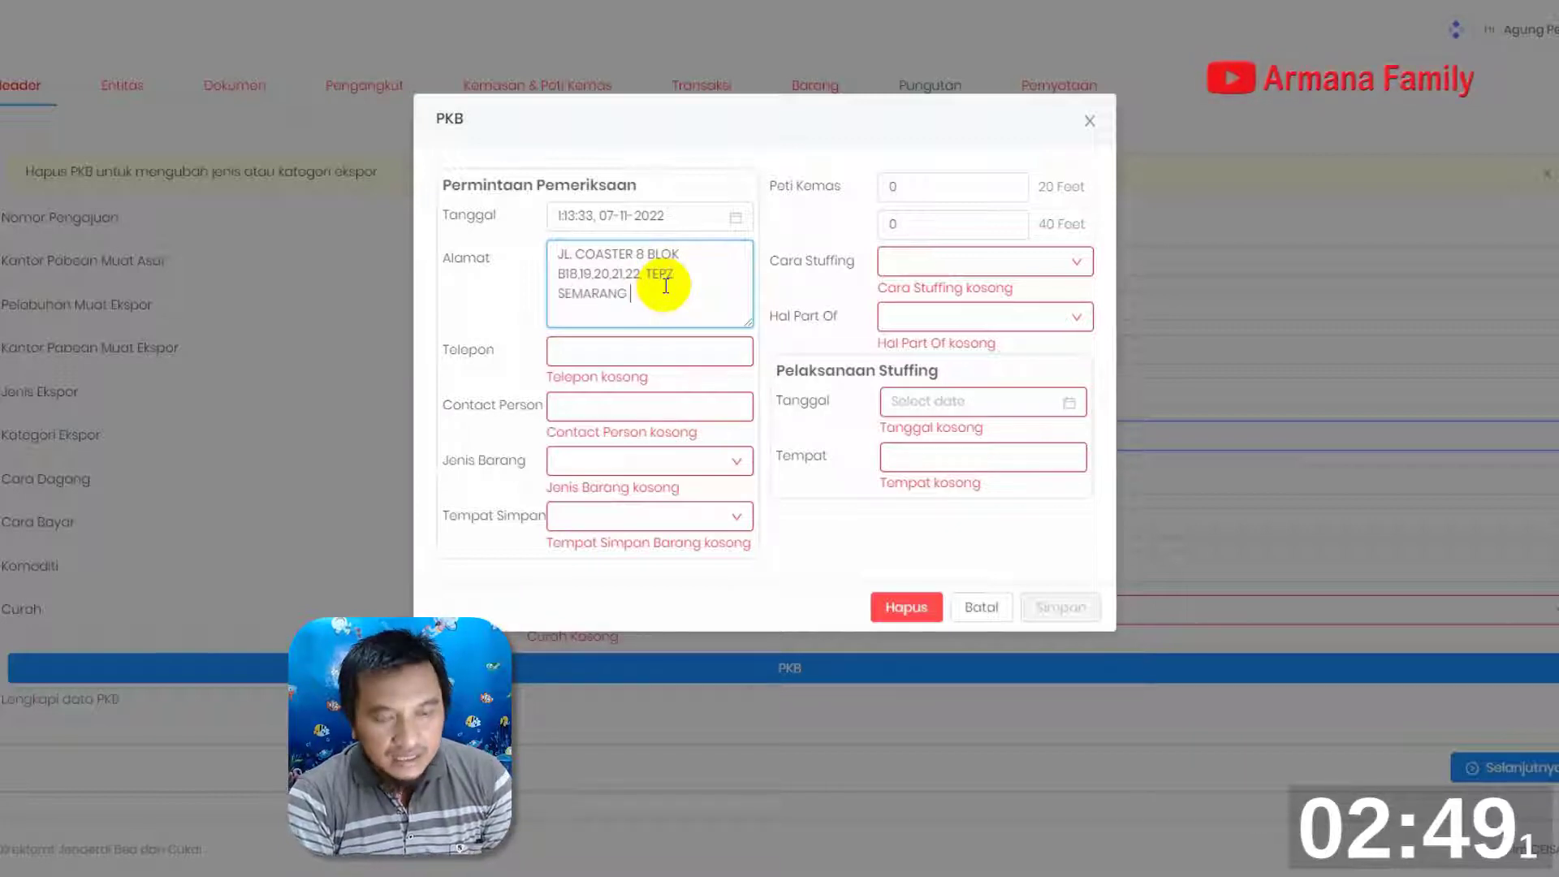
Fill in the telephone number and the contact person's name for the inspection request
left_click(598, 350)
type("024")
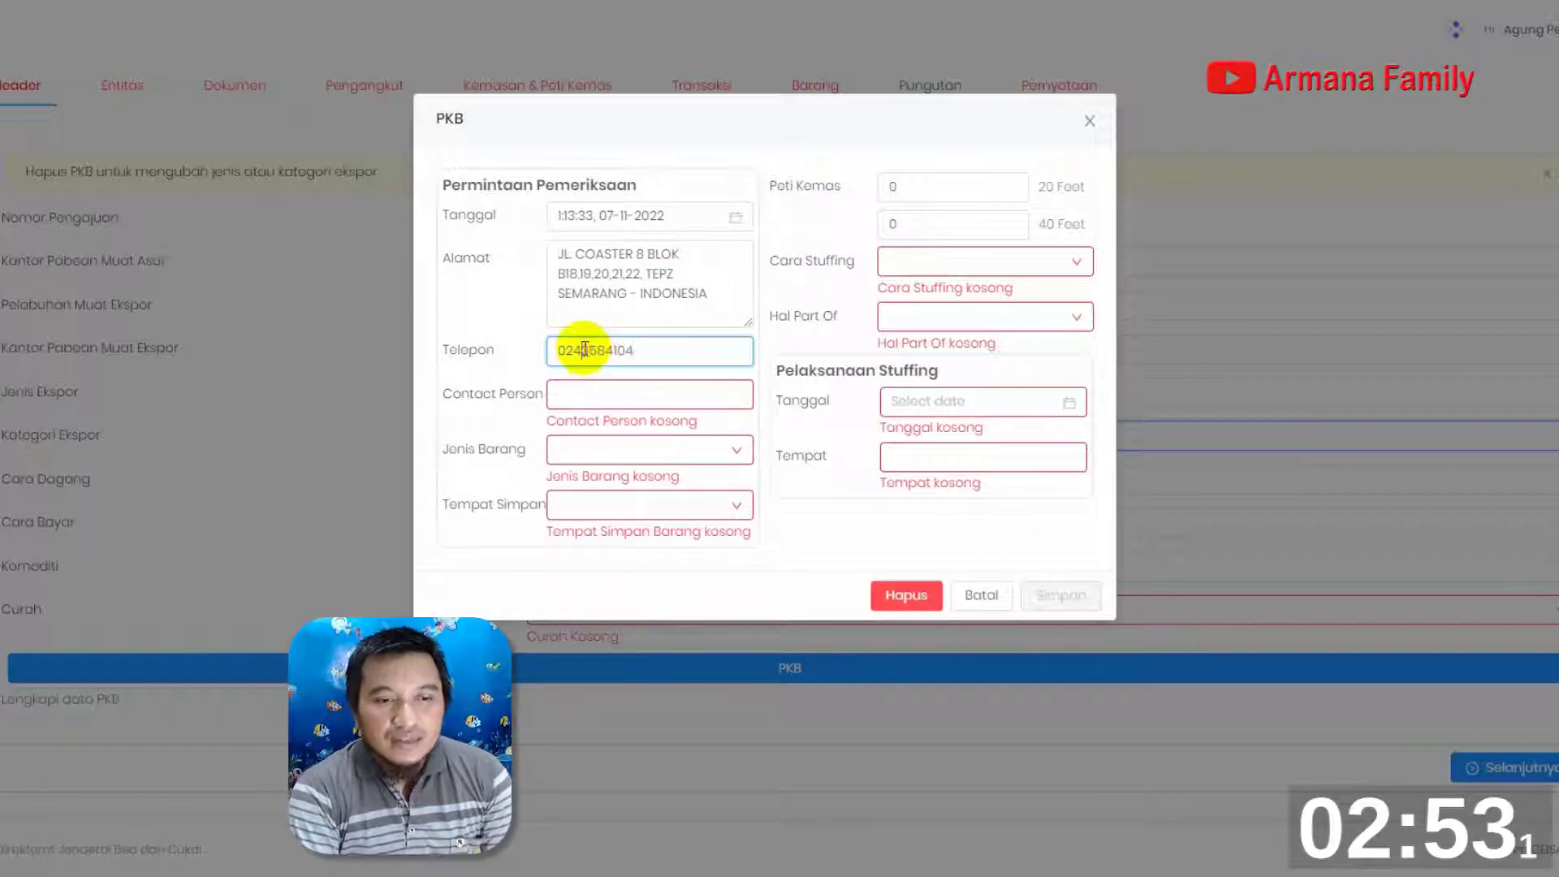
type("-")
left_click(579, 391)
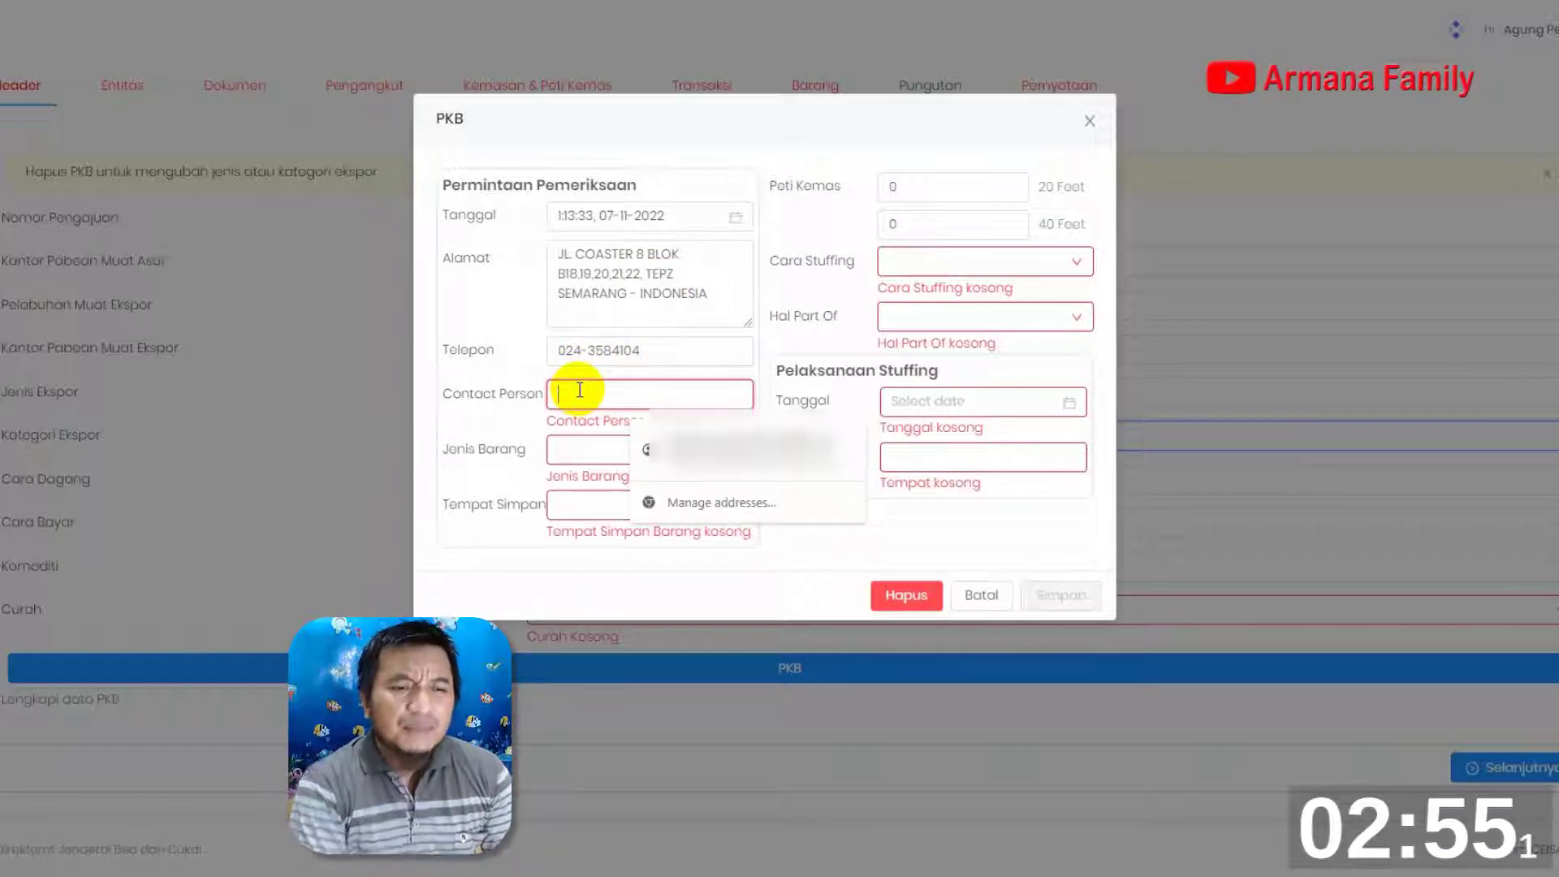
type("ERWIN")
Set Tempat Simpan to 2 - GUDANG PABRIK and check the Jenis Barang options without choosing one
left_click(642, 447)
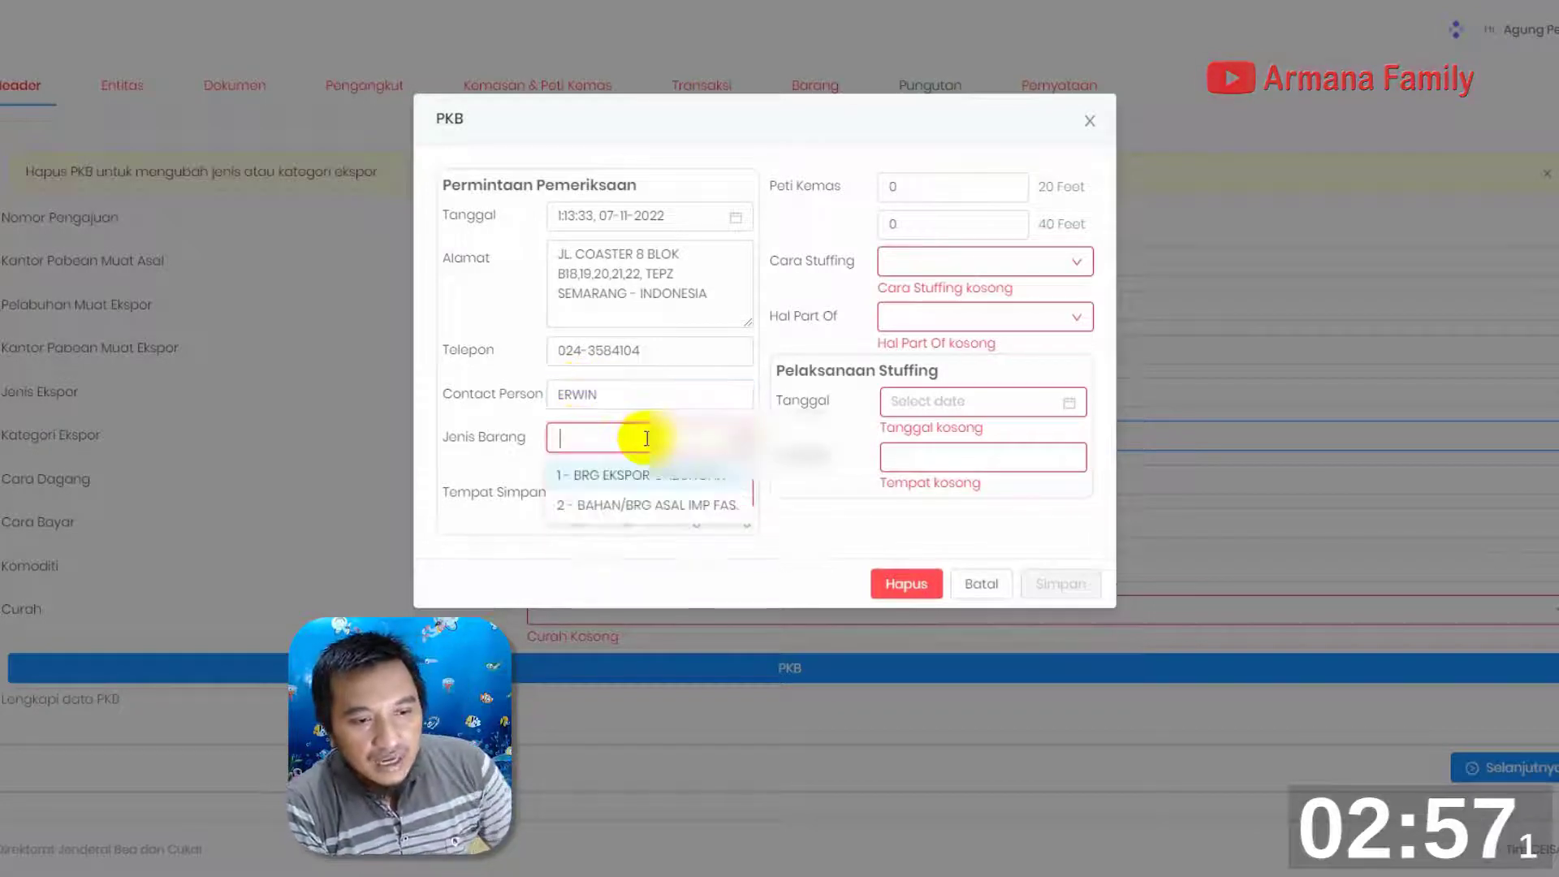
left_click(695, 396)
left_click(650, 499)
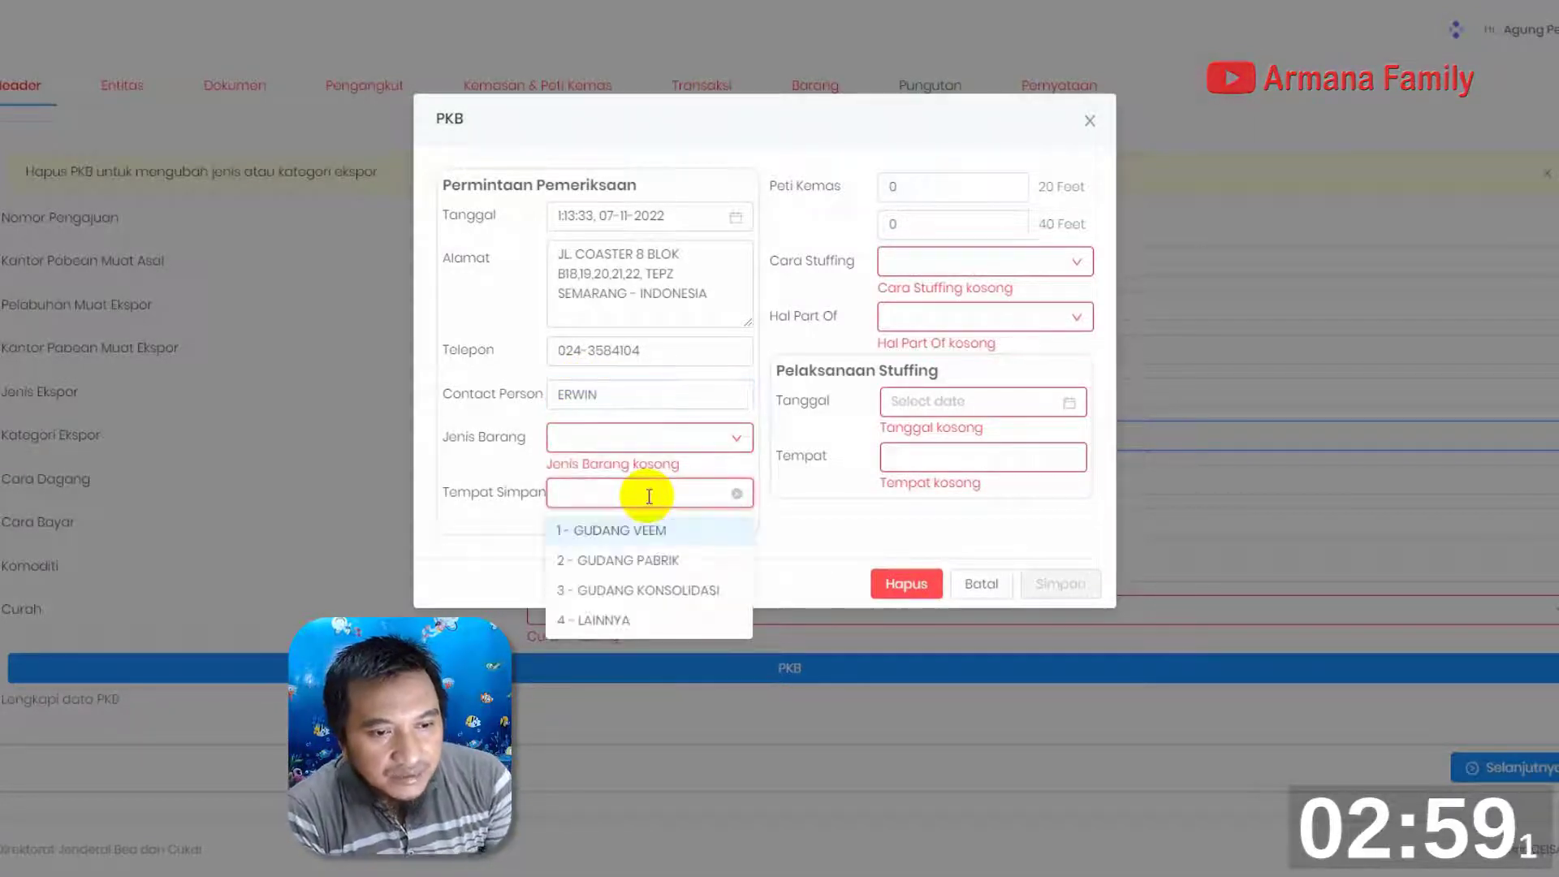
left_click(690, 570)
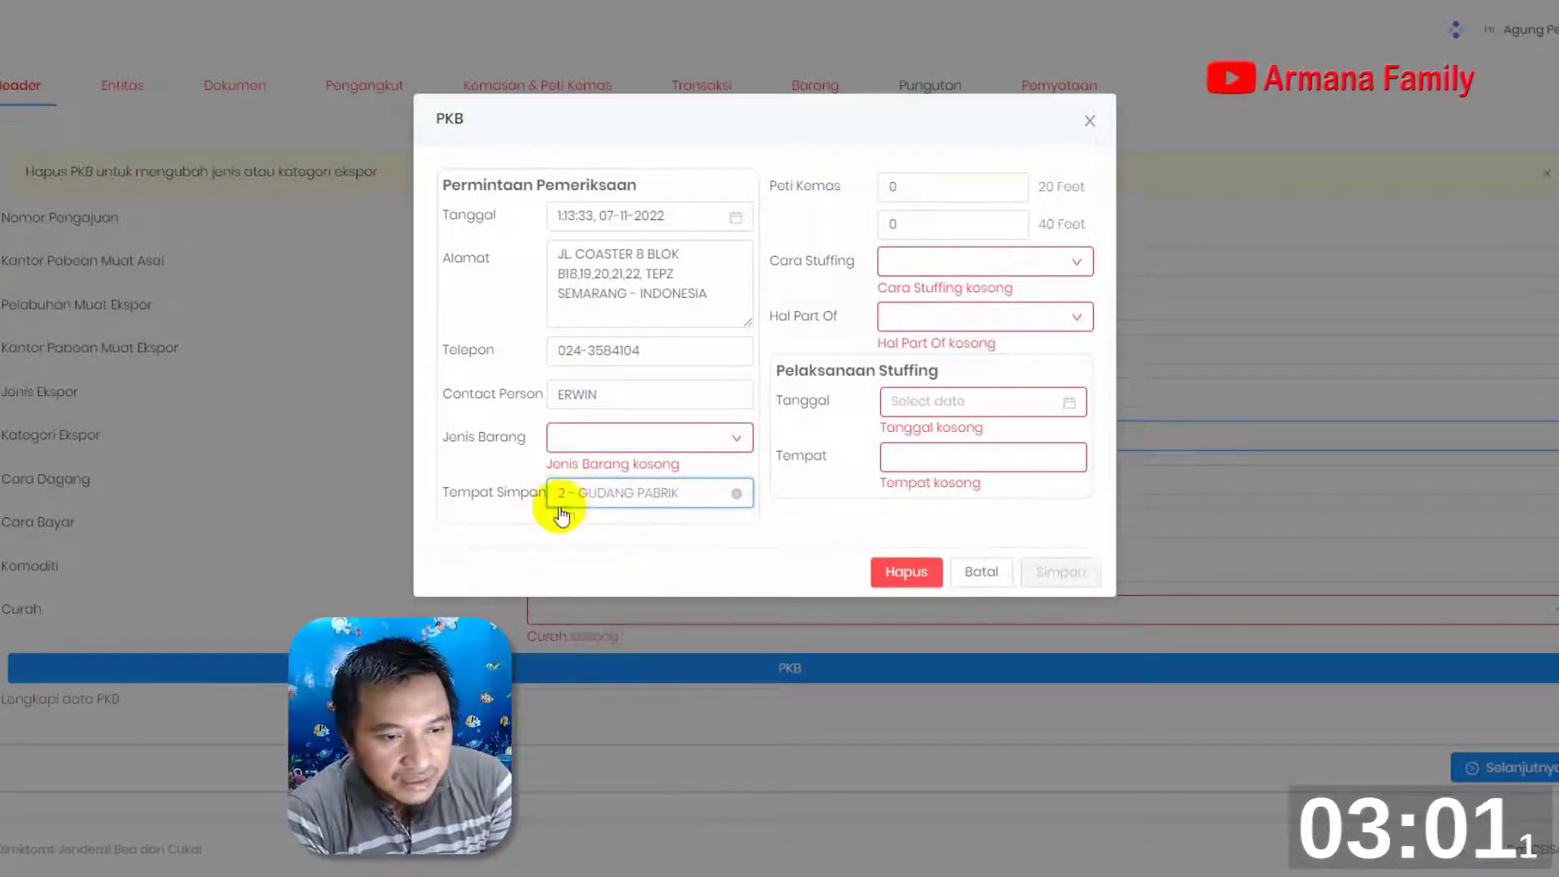
left_click(594, 448)
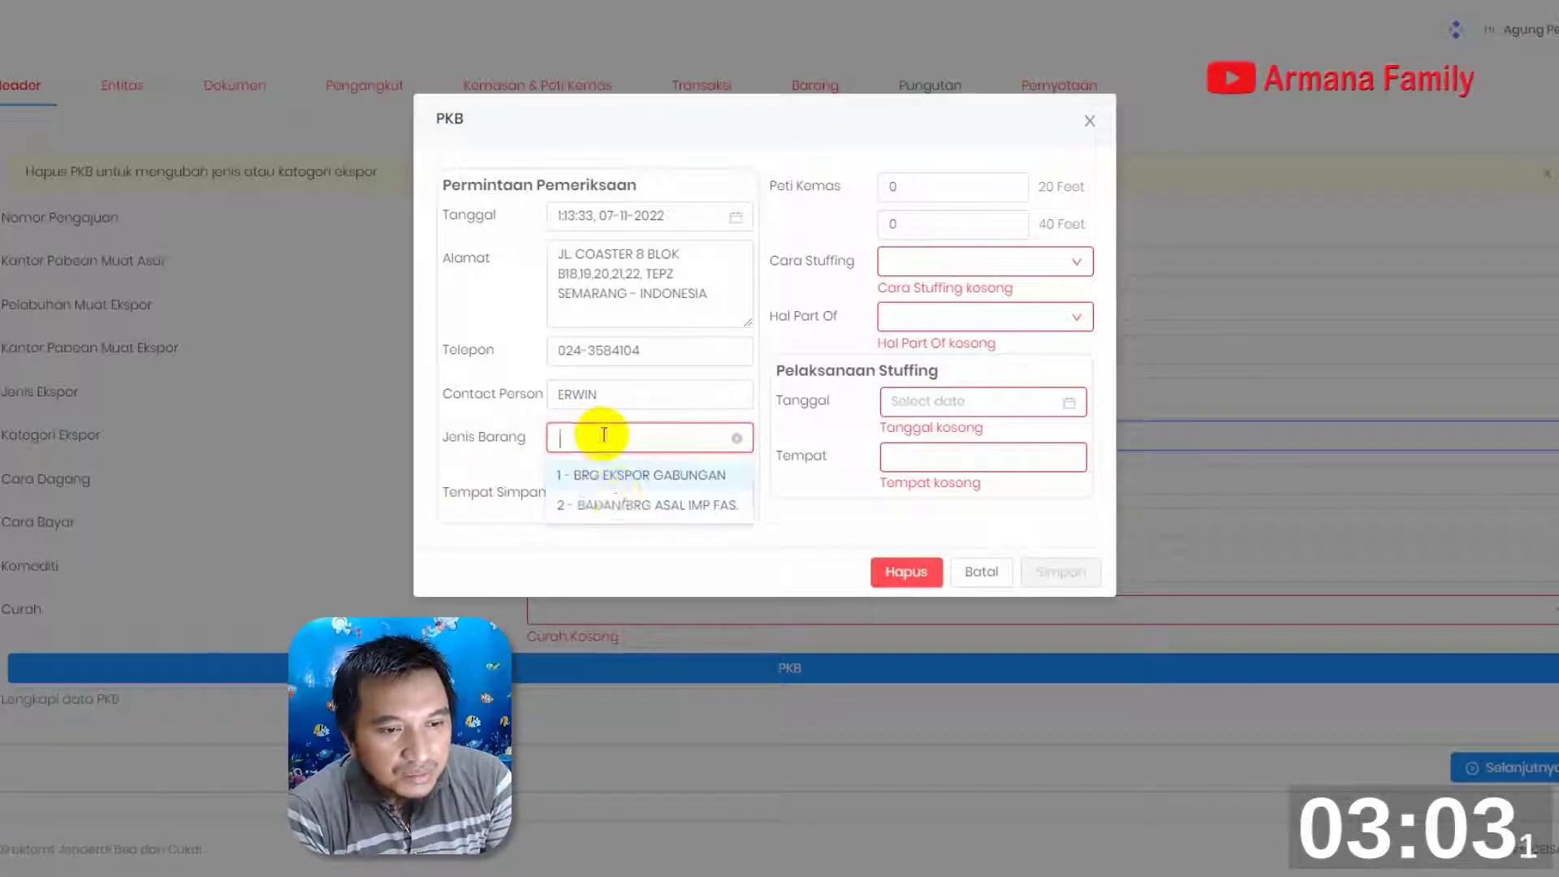
left_click(480, 446)
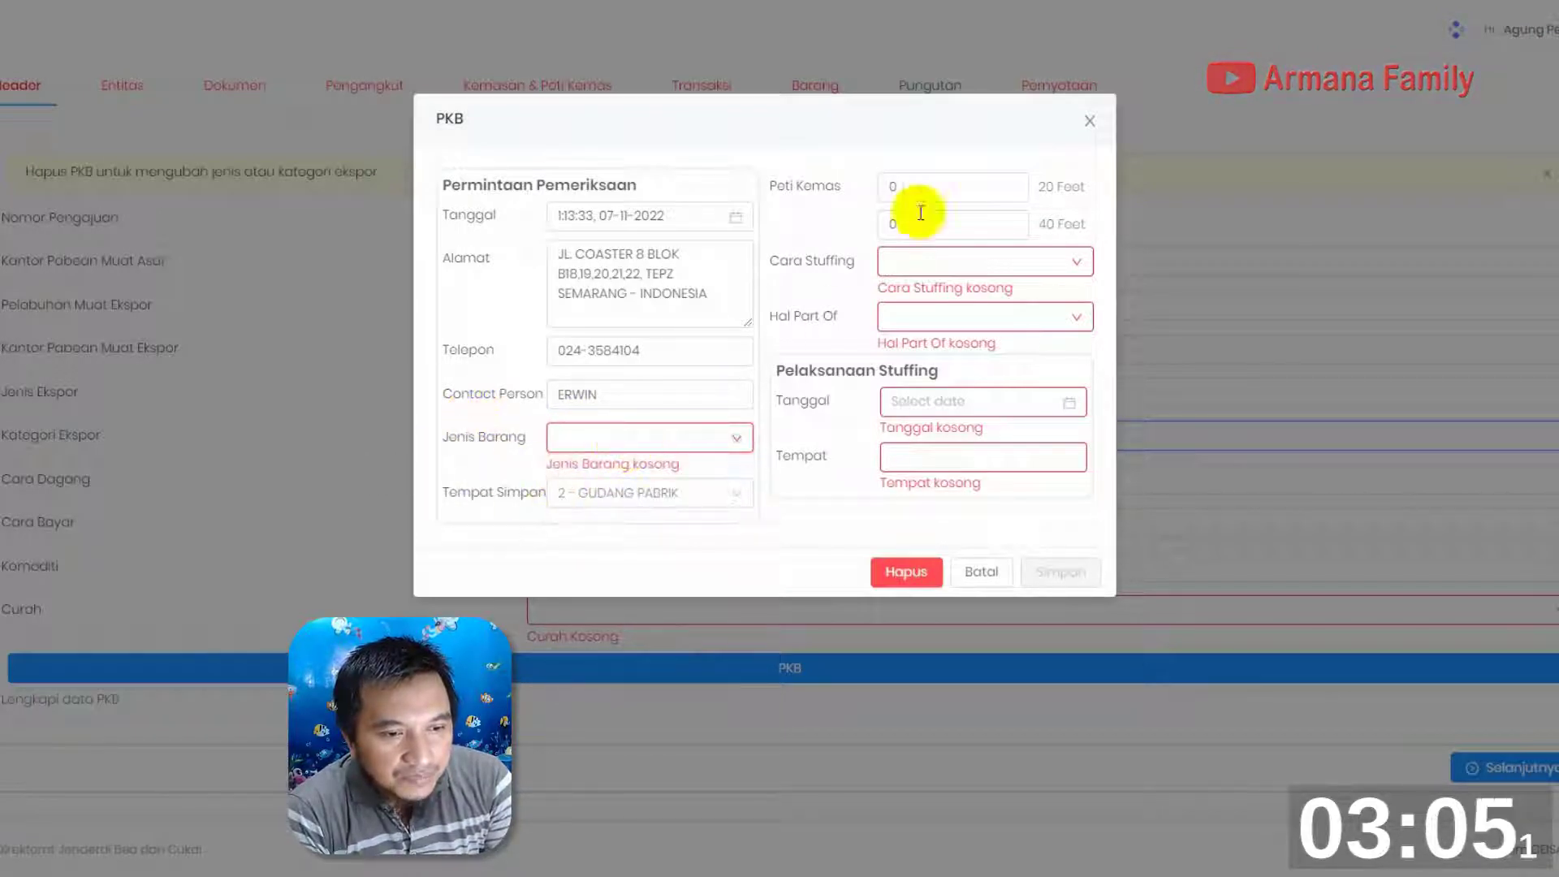
Set Cara Stuffing to 7 - LCL and the Pelaksanaan Stuffing date to 08-11-2022
left_click(1036, 259)
left_click(916, 345)
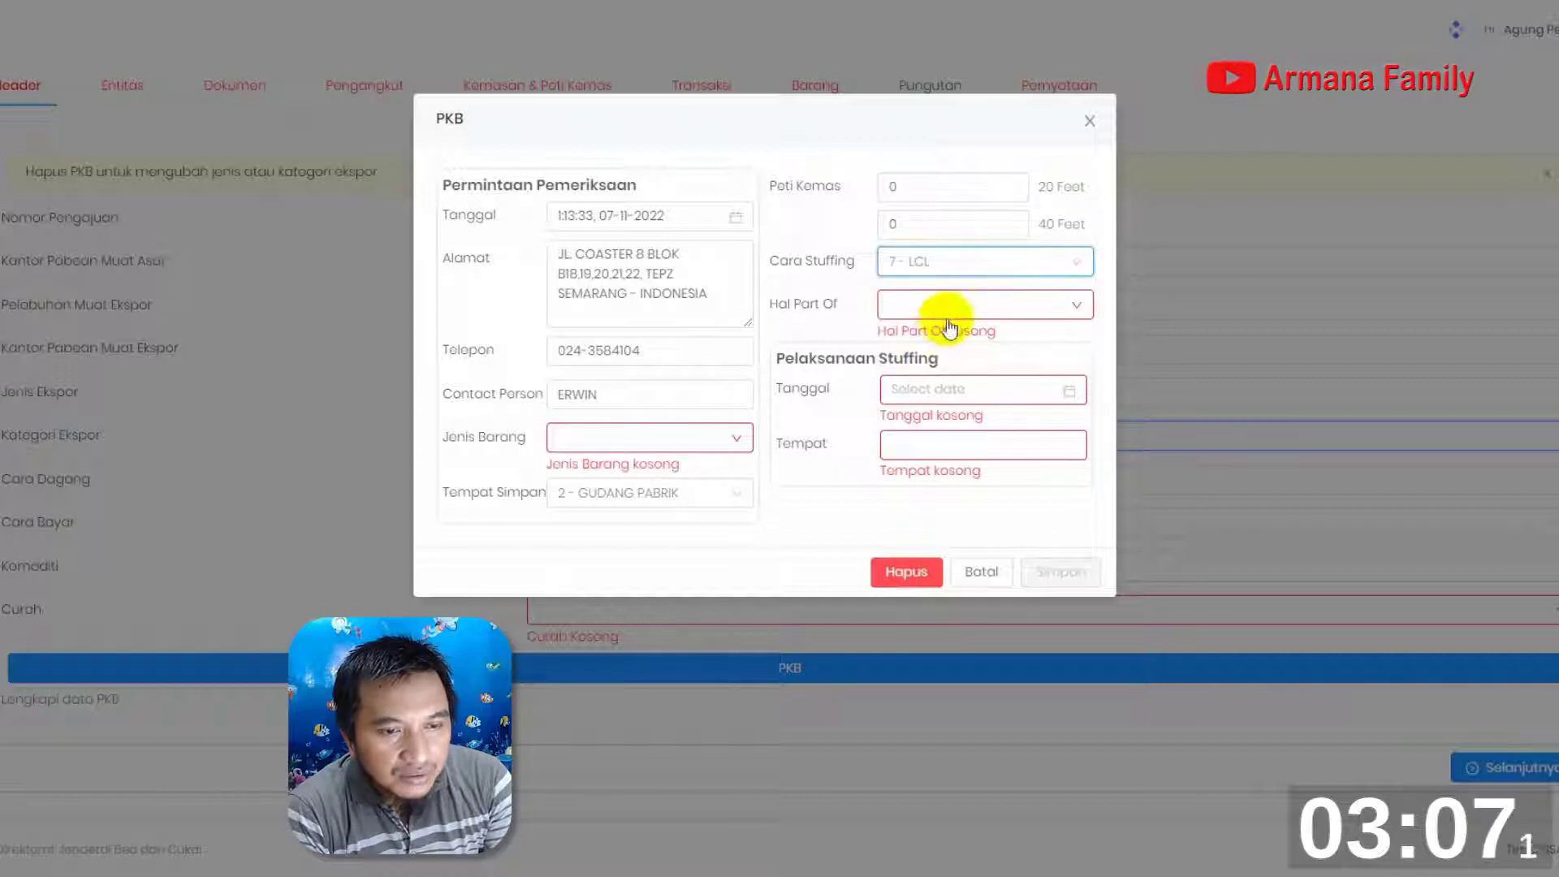
left_click(947, 393)
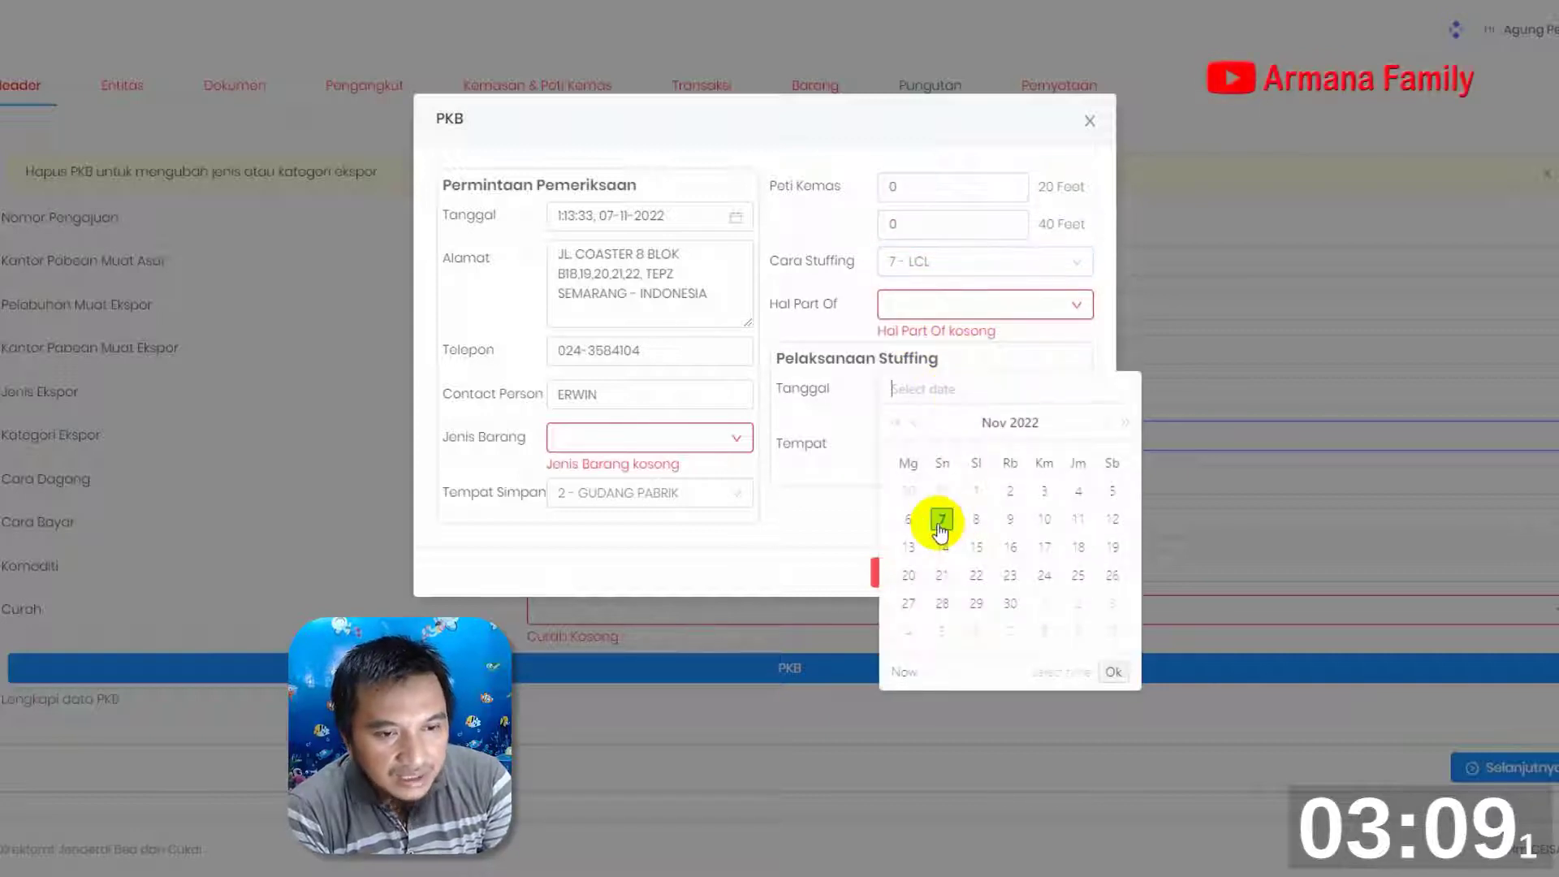
left_click(976, 519)
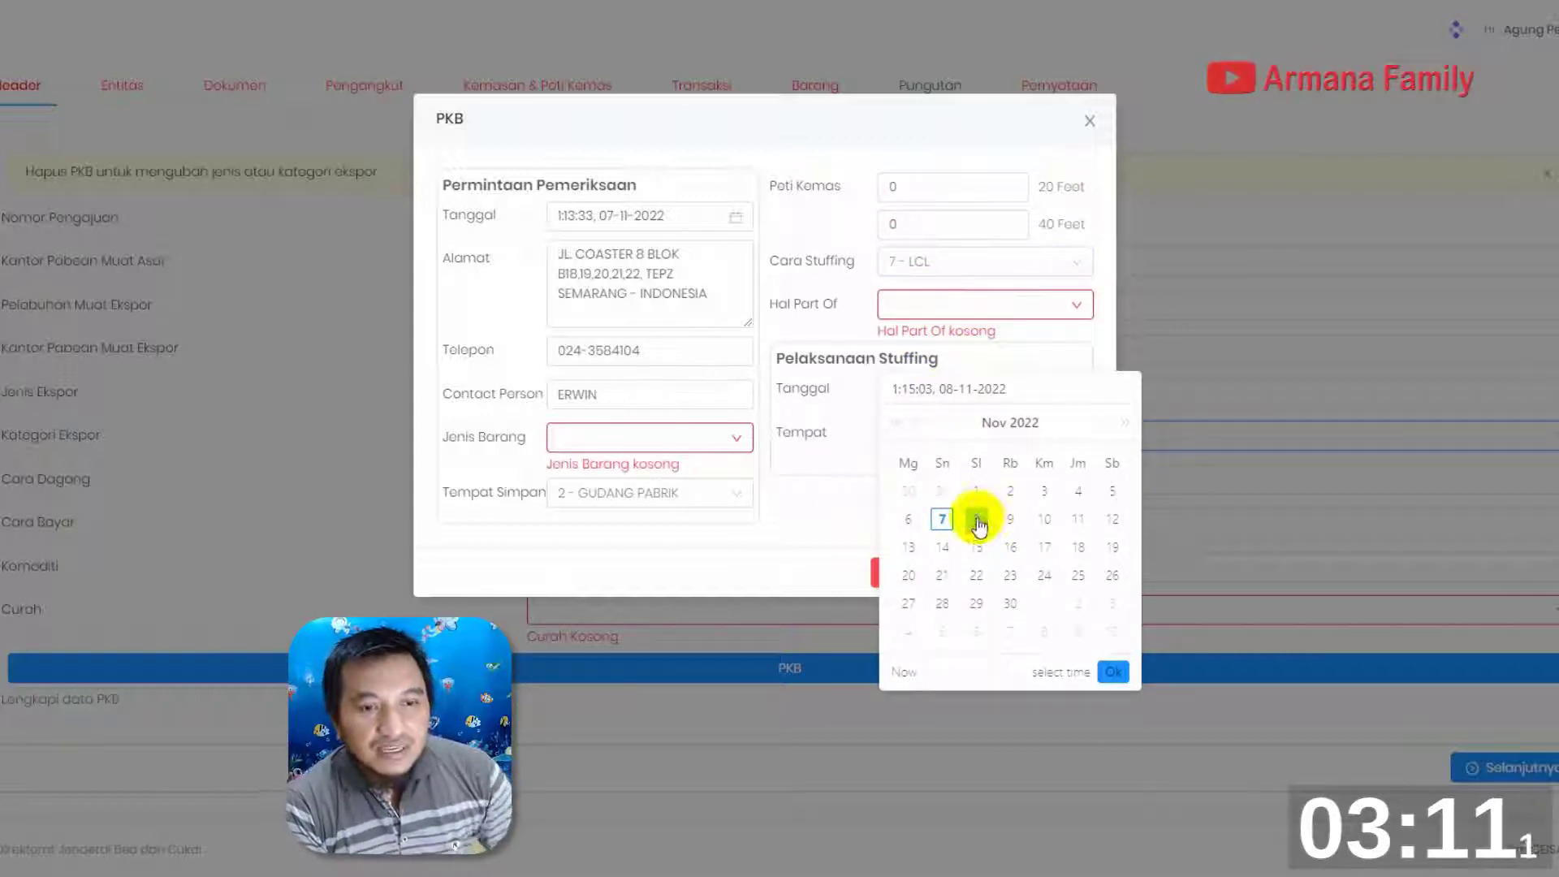
left_click(1113, 672)
Enter GUDANG PABRIK as the stuffing location and save the PKB data
left_click(950, 431)
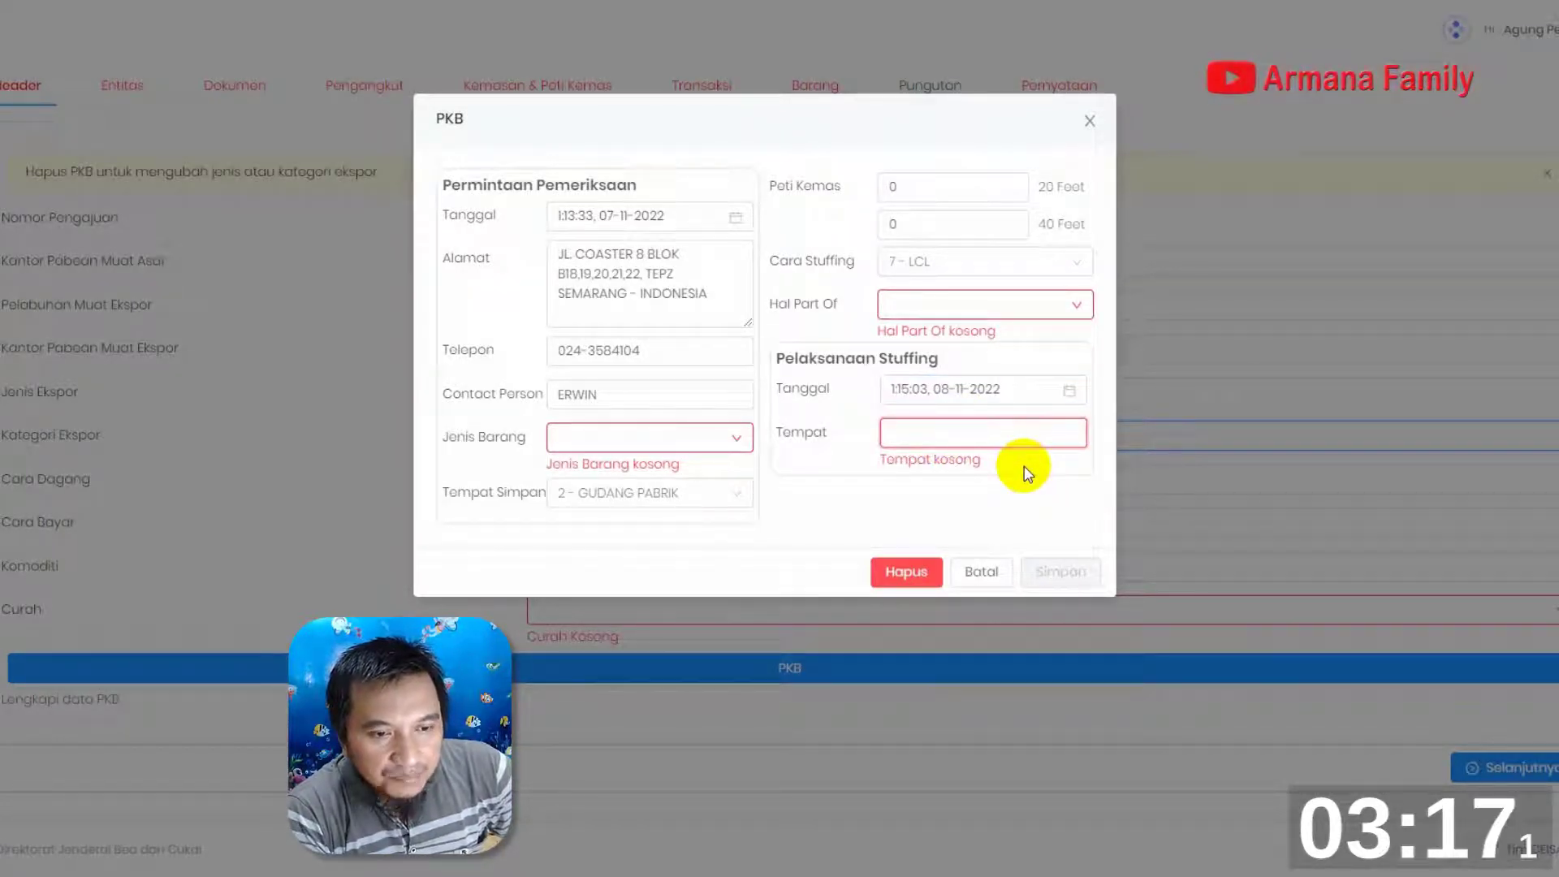
type("GUDANG")
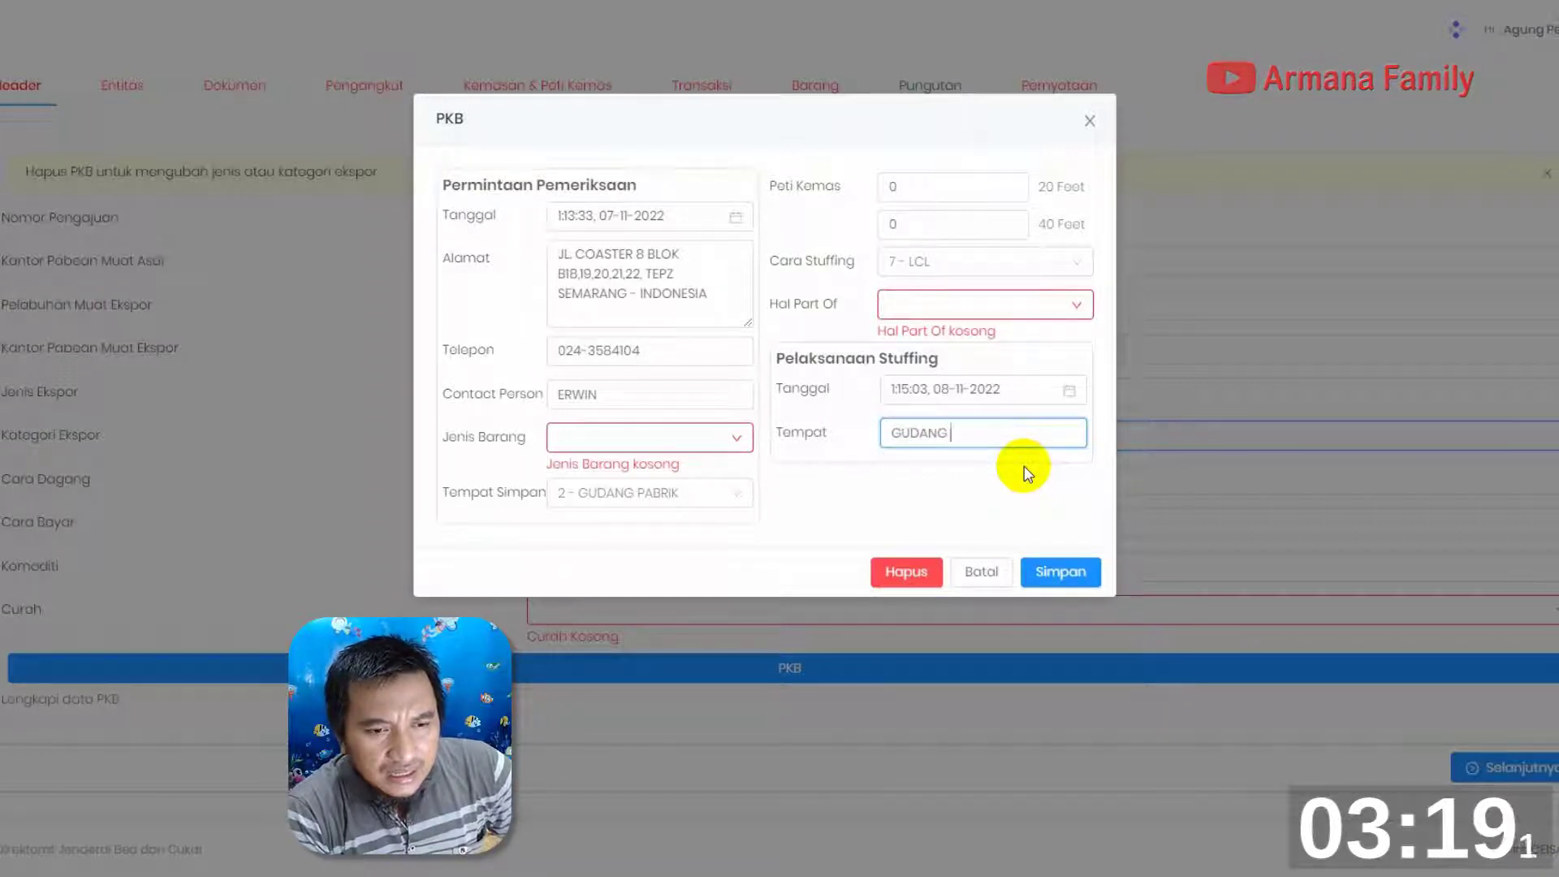
type(" [ABRIK")
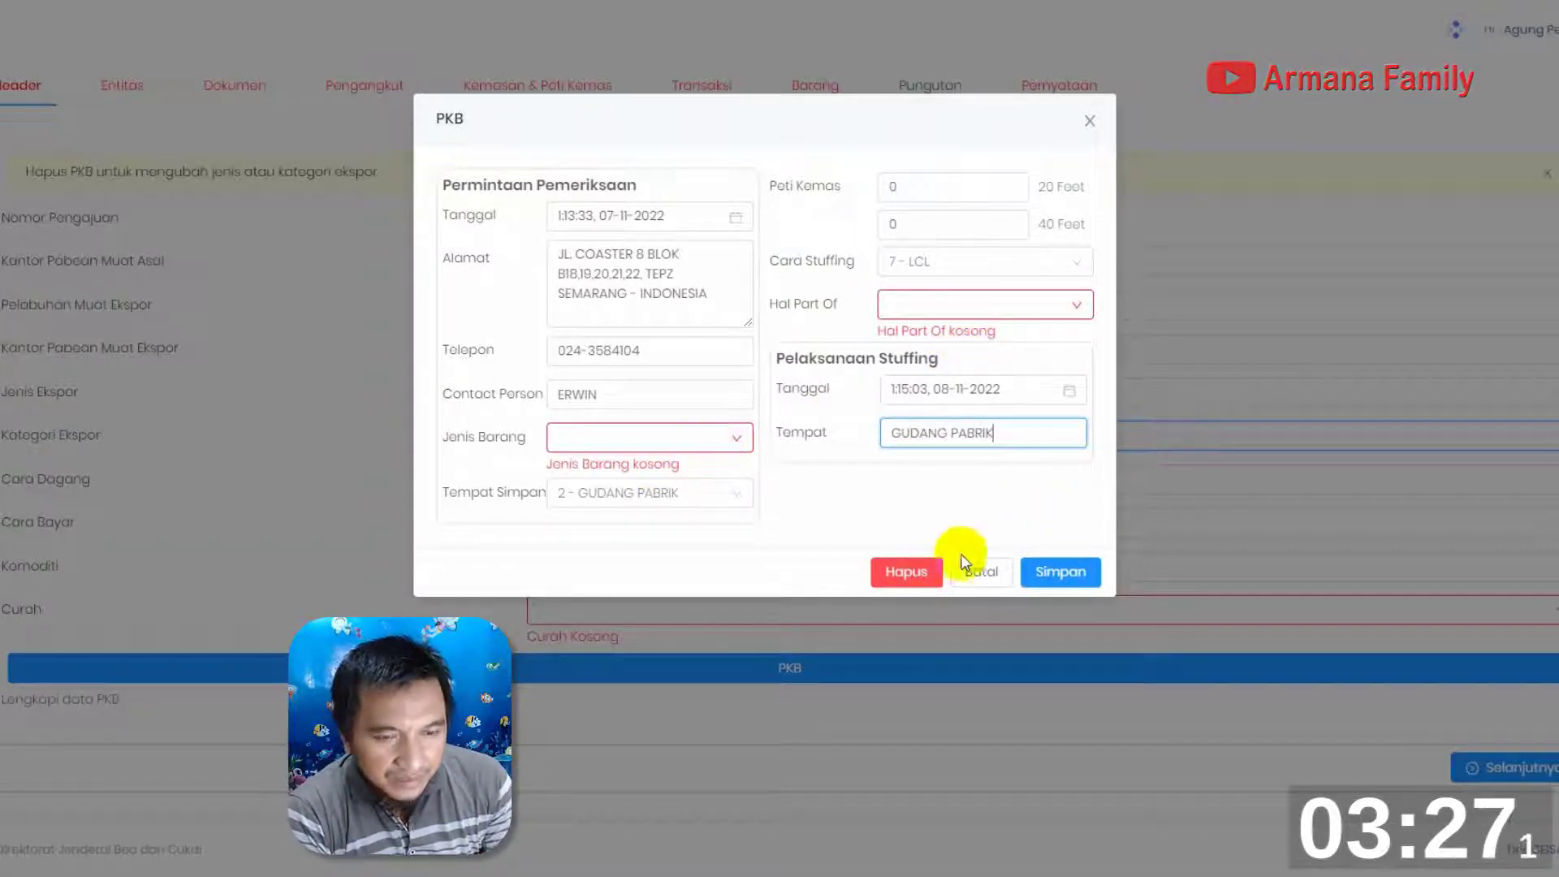
left_click(1080, 566)
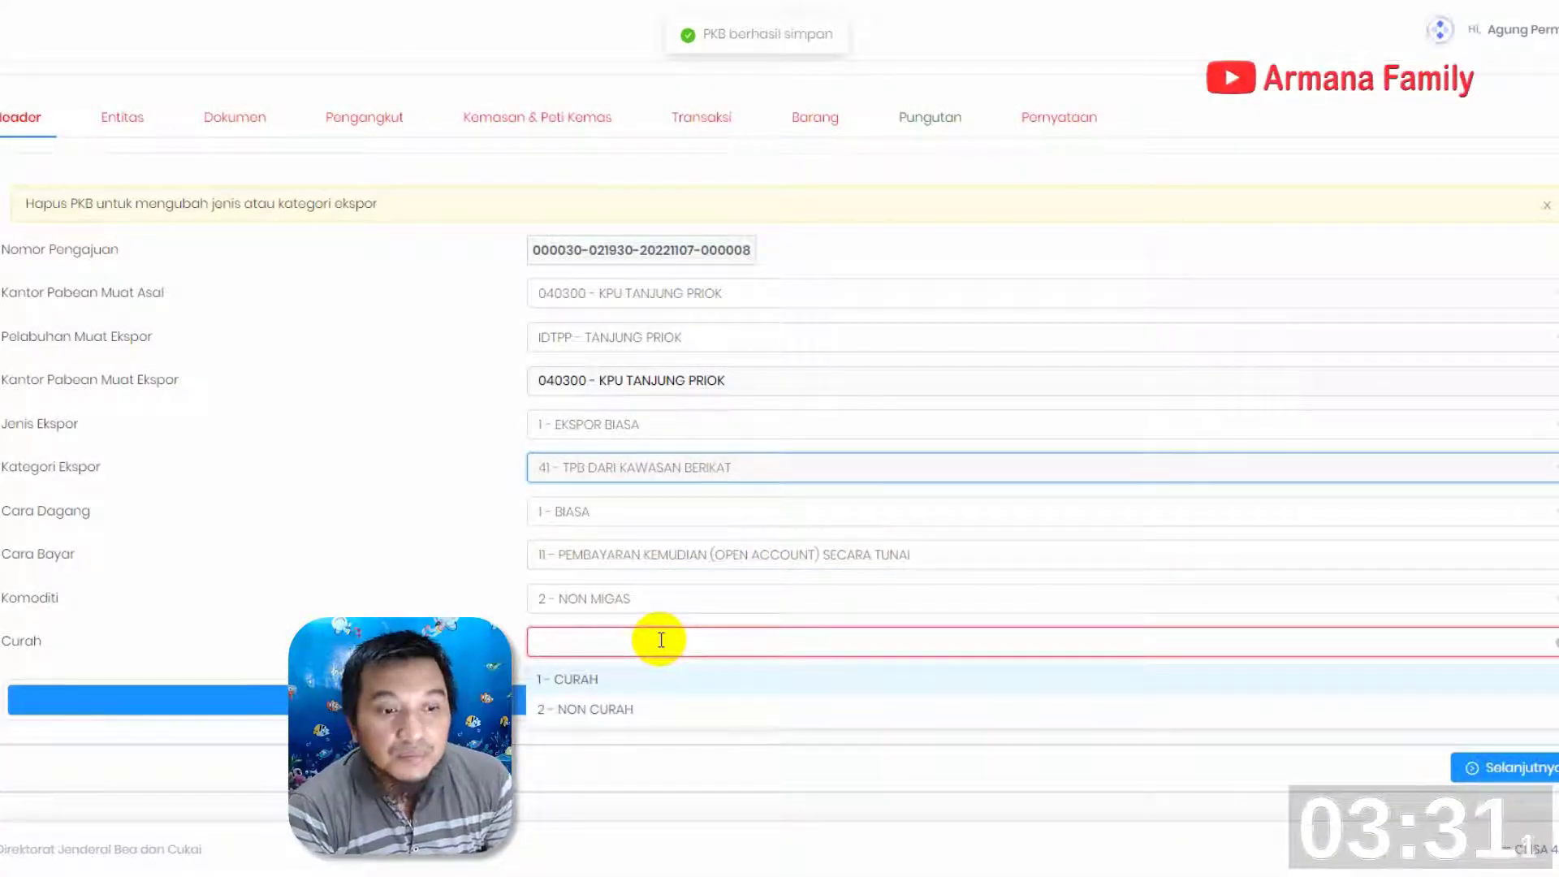
Clear the Komoditi value, switch to the Entitas section and return to the Header
left_click(658, 602)
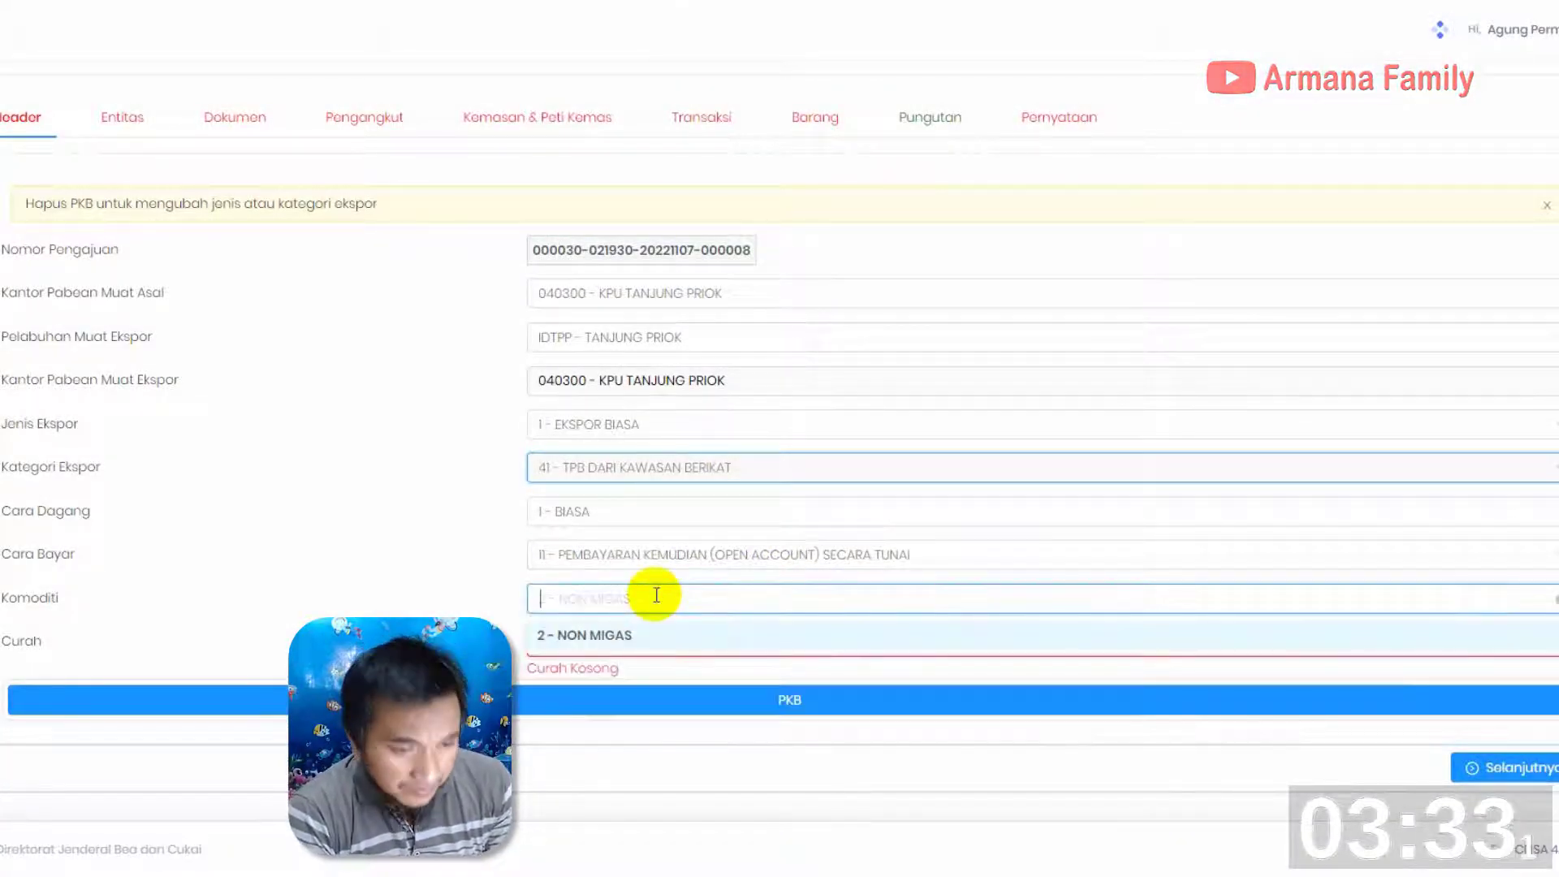
left_click(1557, 599)
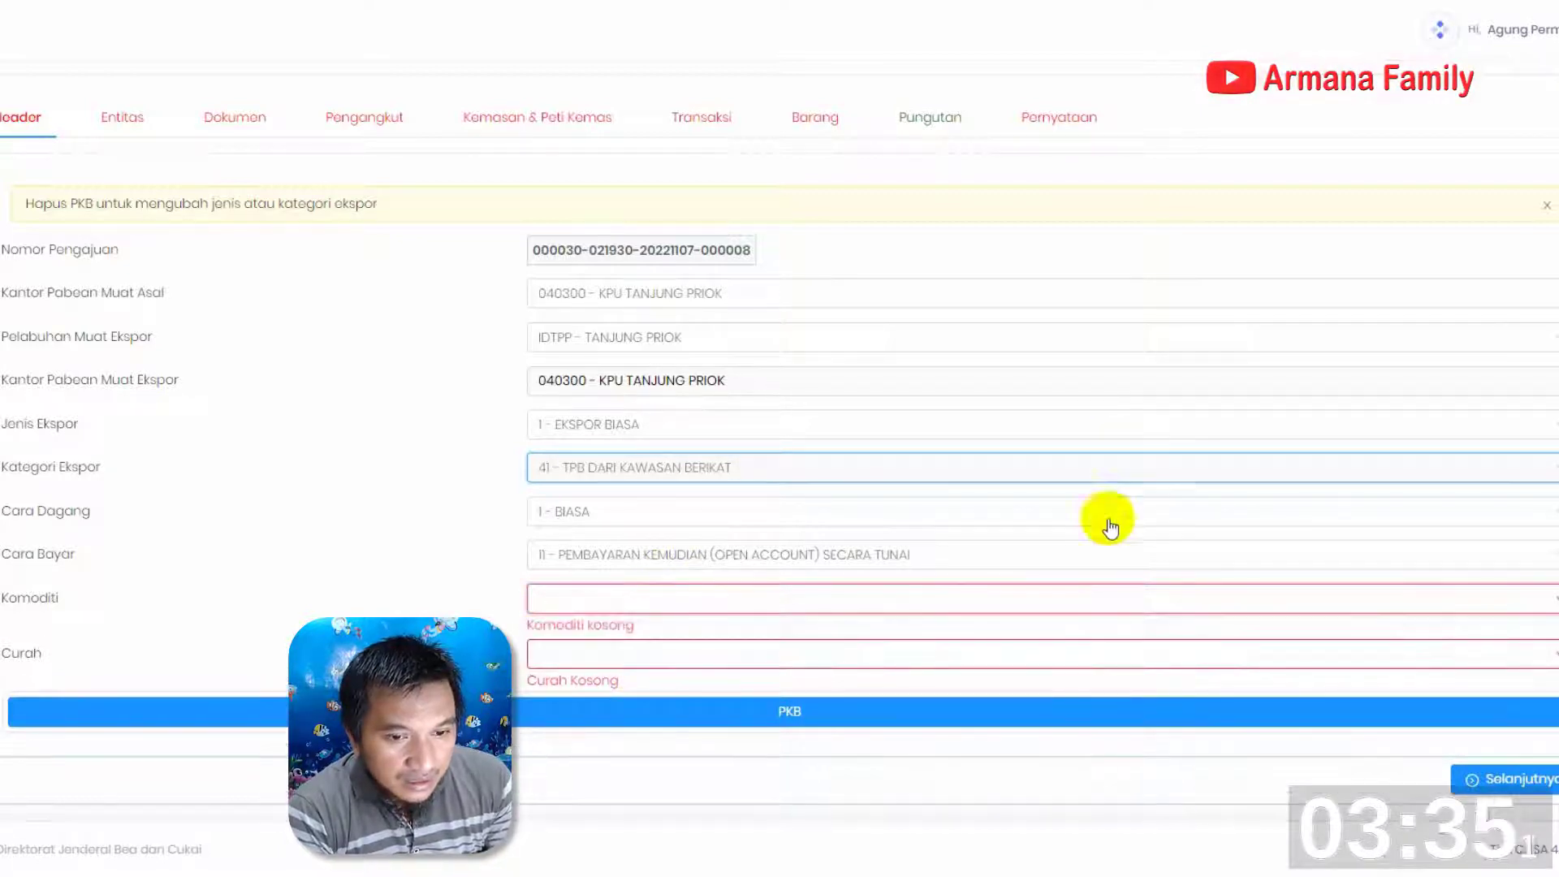
left_click(135, 124)
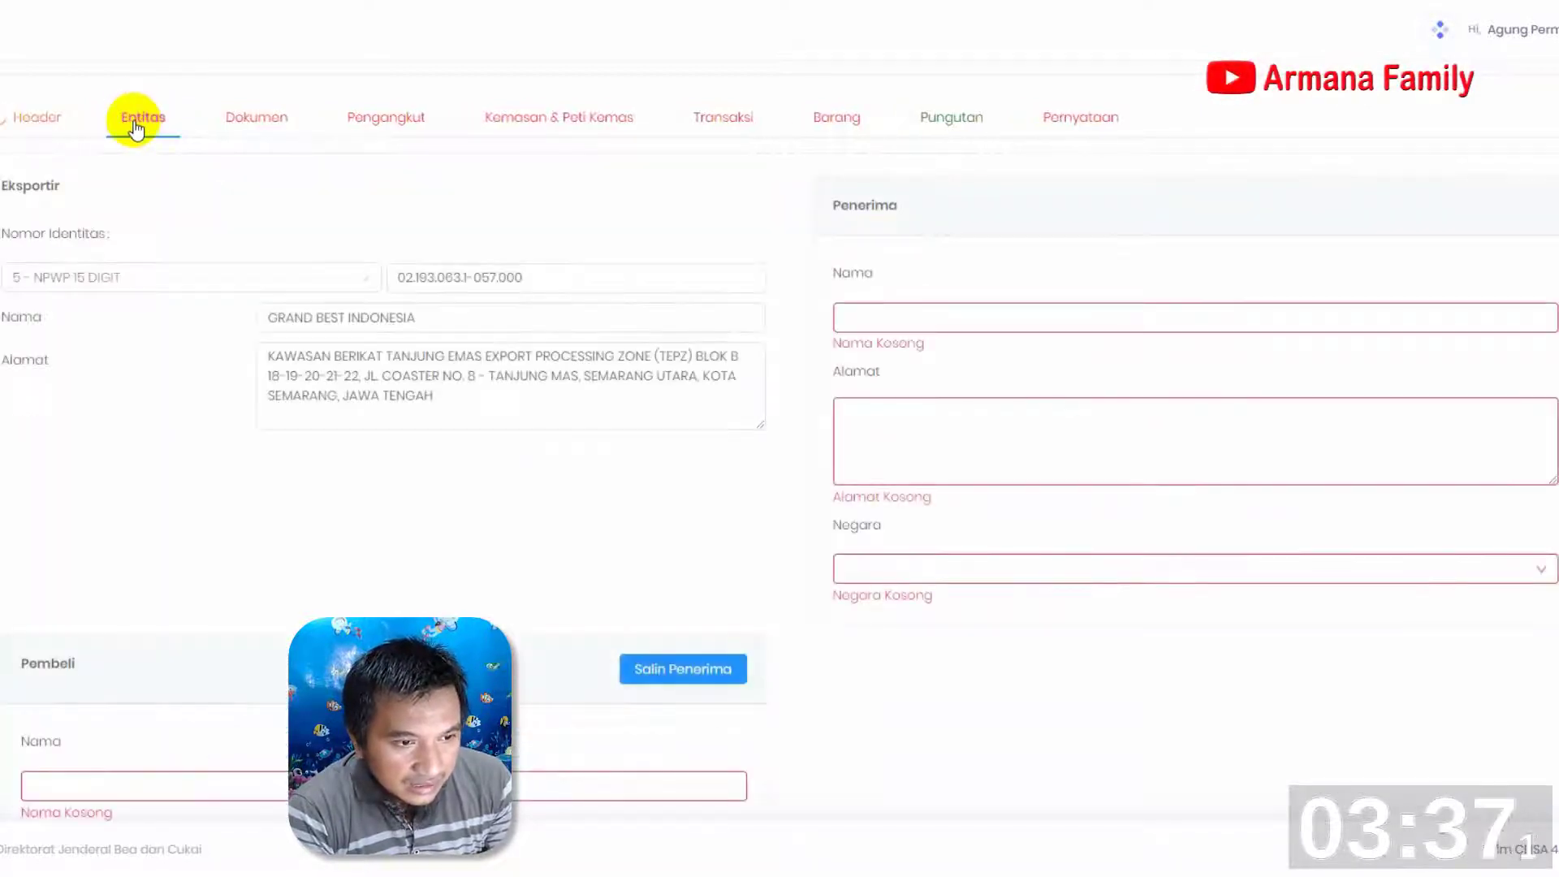
left_click(33, 121)
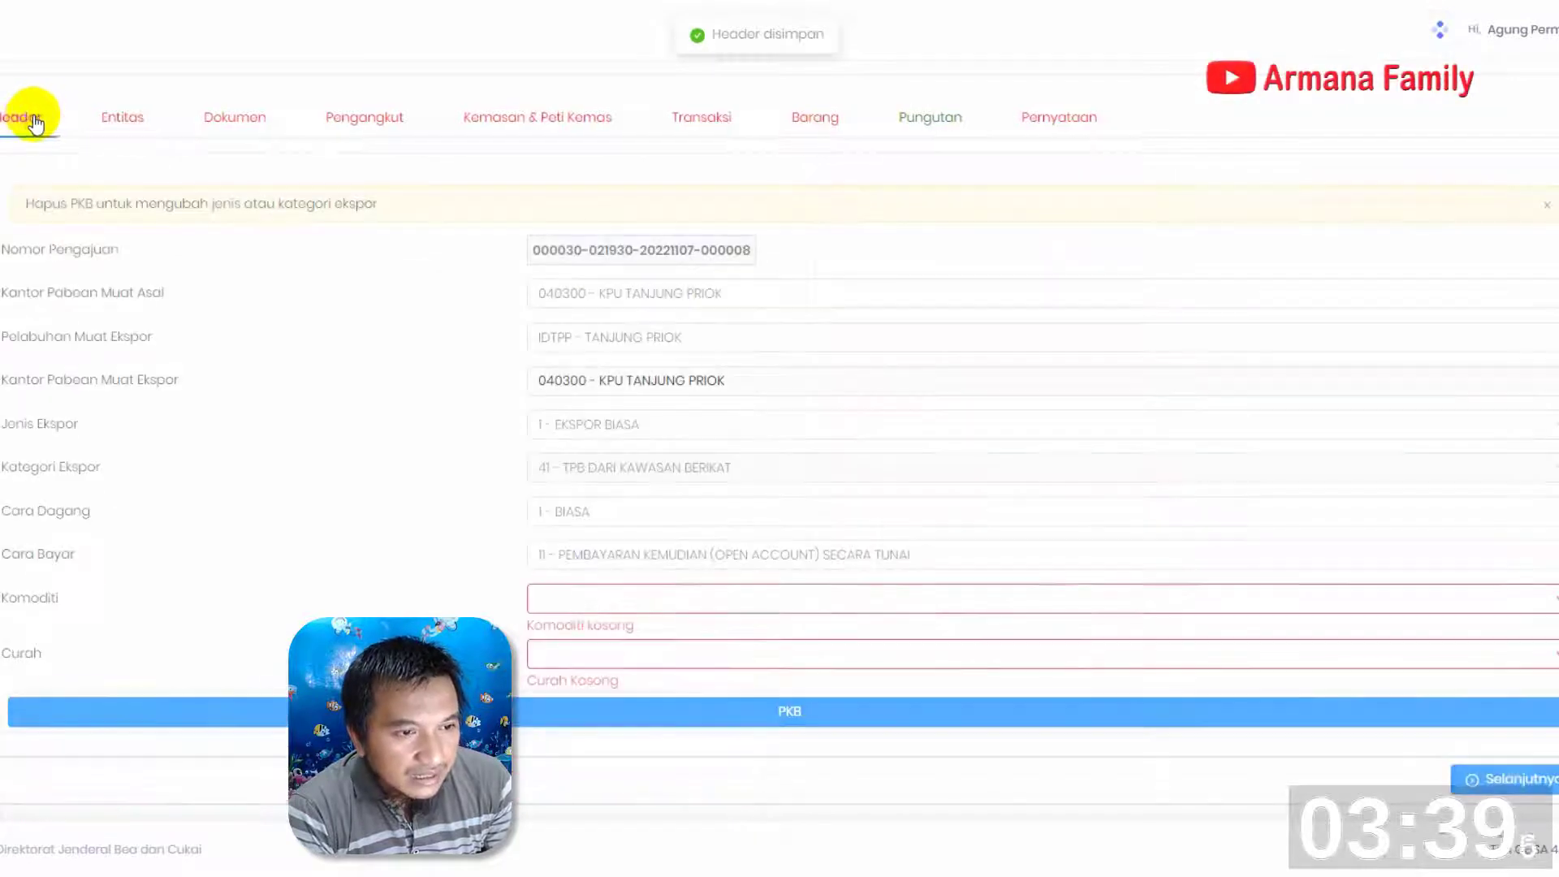
Set Komoditi to 2 - NON MIGAS and Curah to 2 - NON CURAH in the header
left_click(642, 597)
left_click(623, 666)
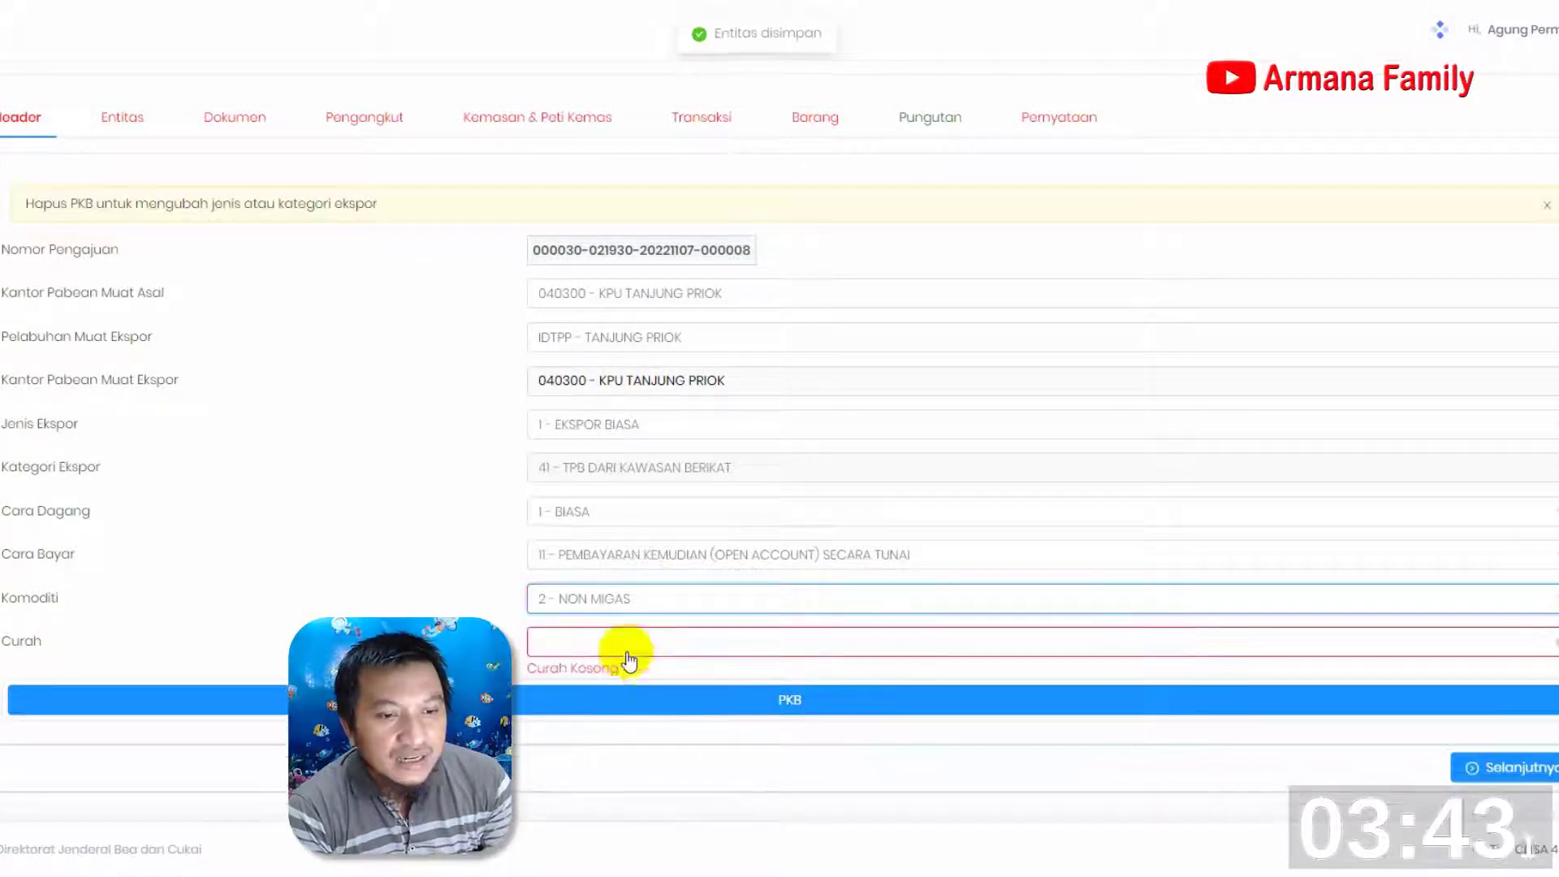
left_click(638, 641)
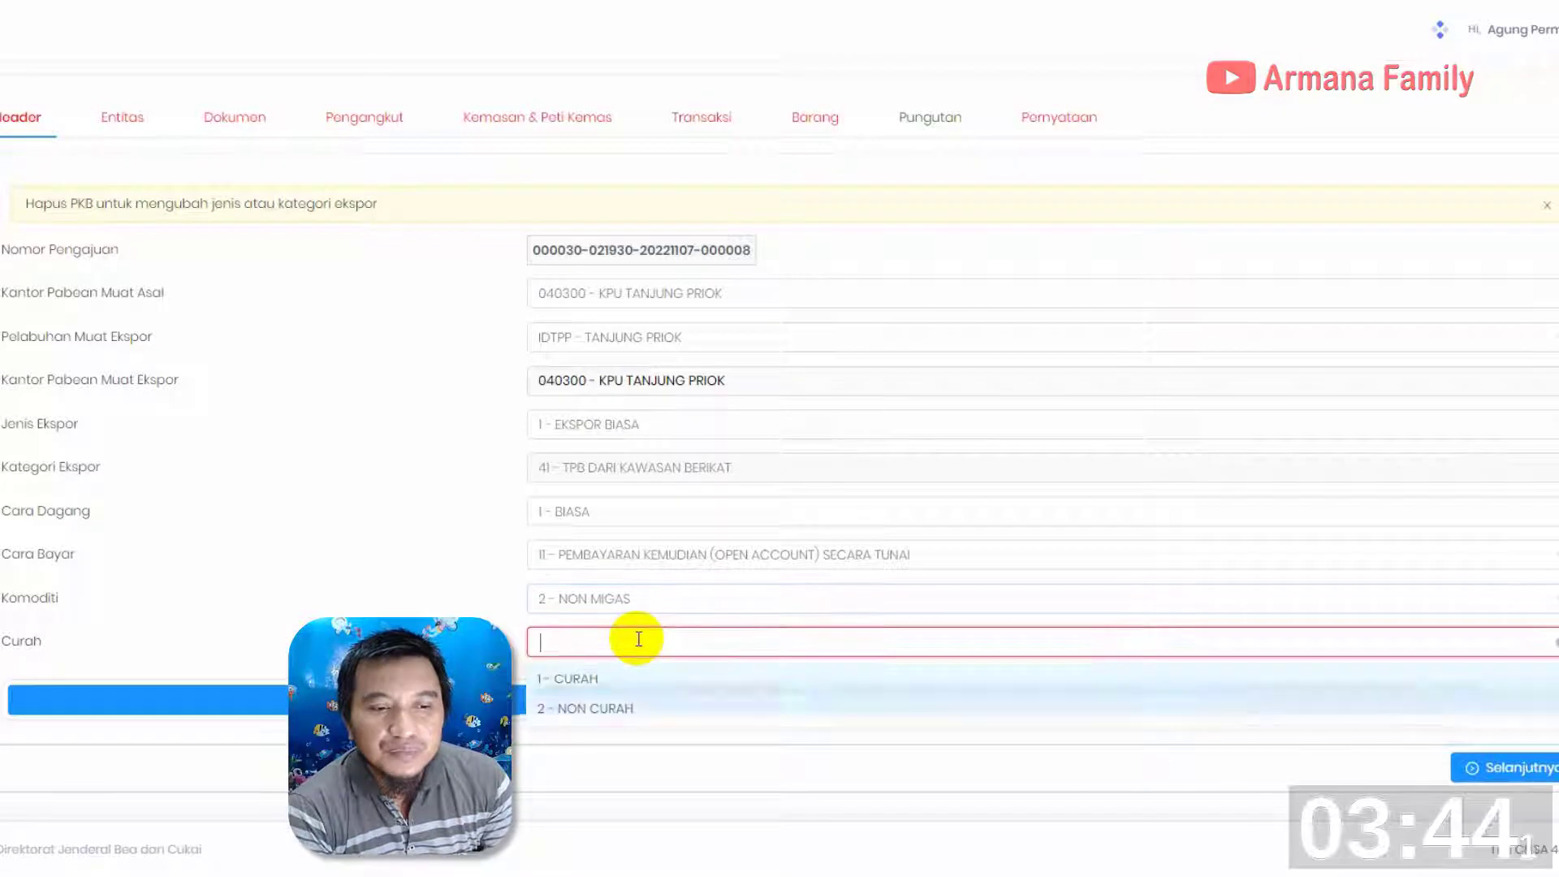
left_click(626, 709)
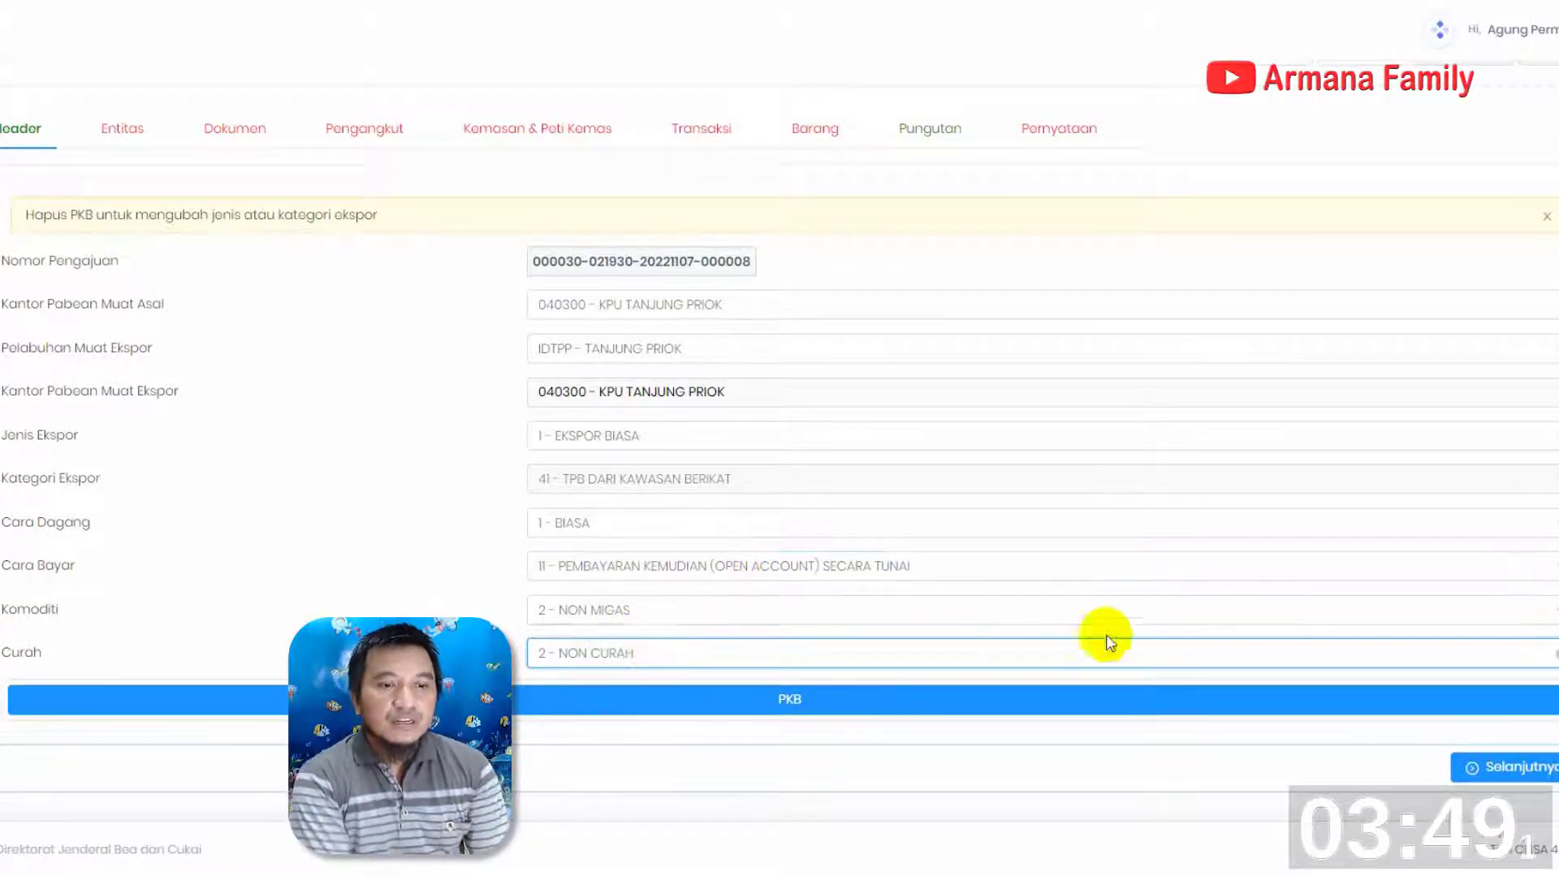
Continue to the Entitas section and enter NIKE JAPAN GROUP LLC as the Penerima name, along with the recipient's address
left_click(1490, 761)
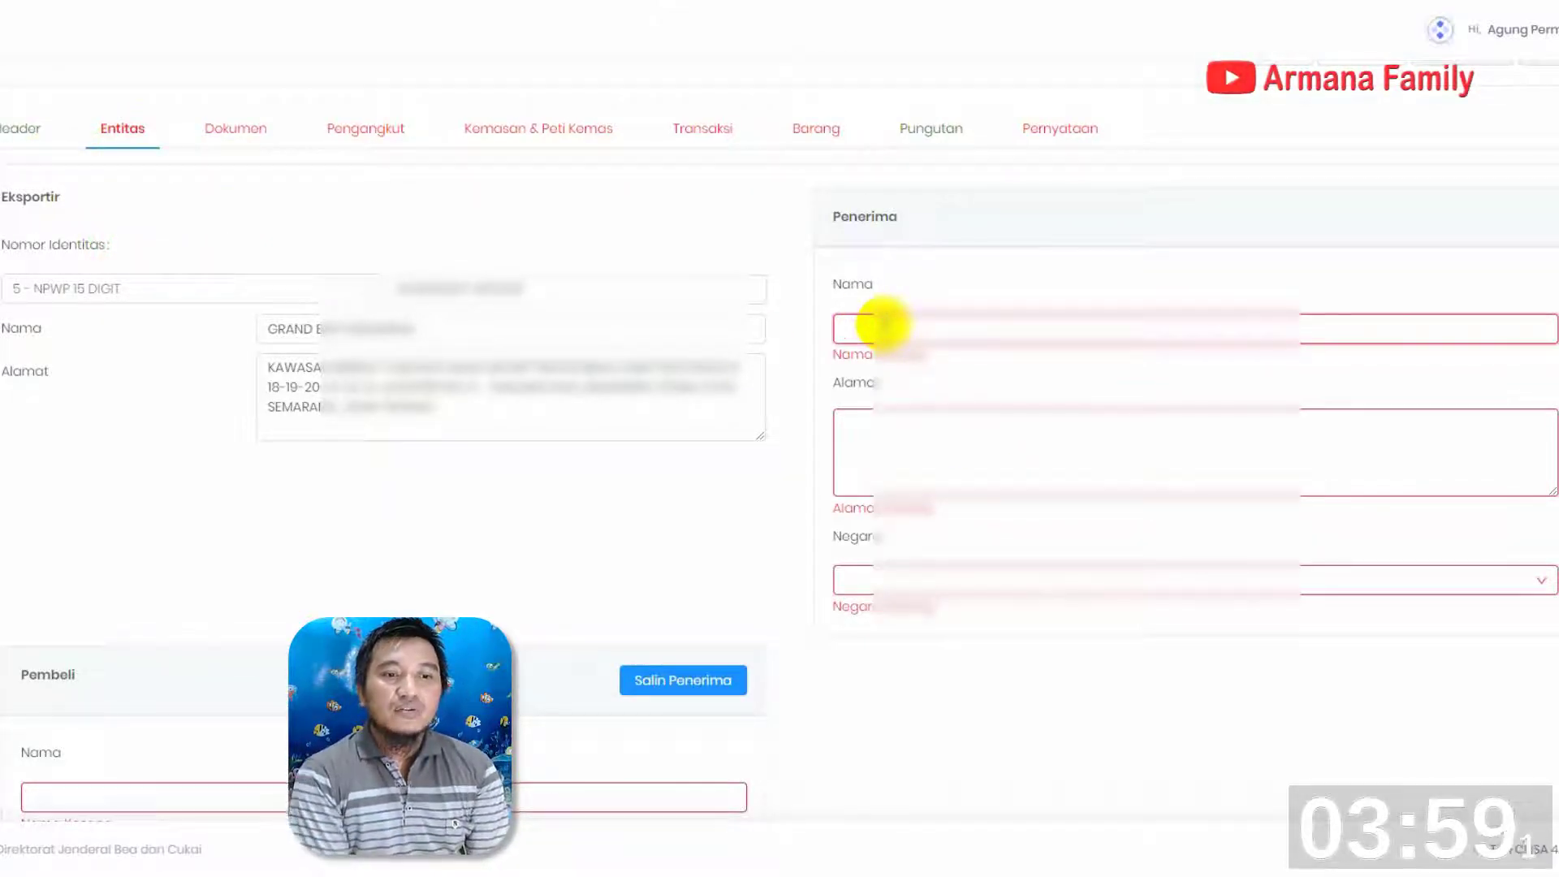
type("NIKE USA")
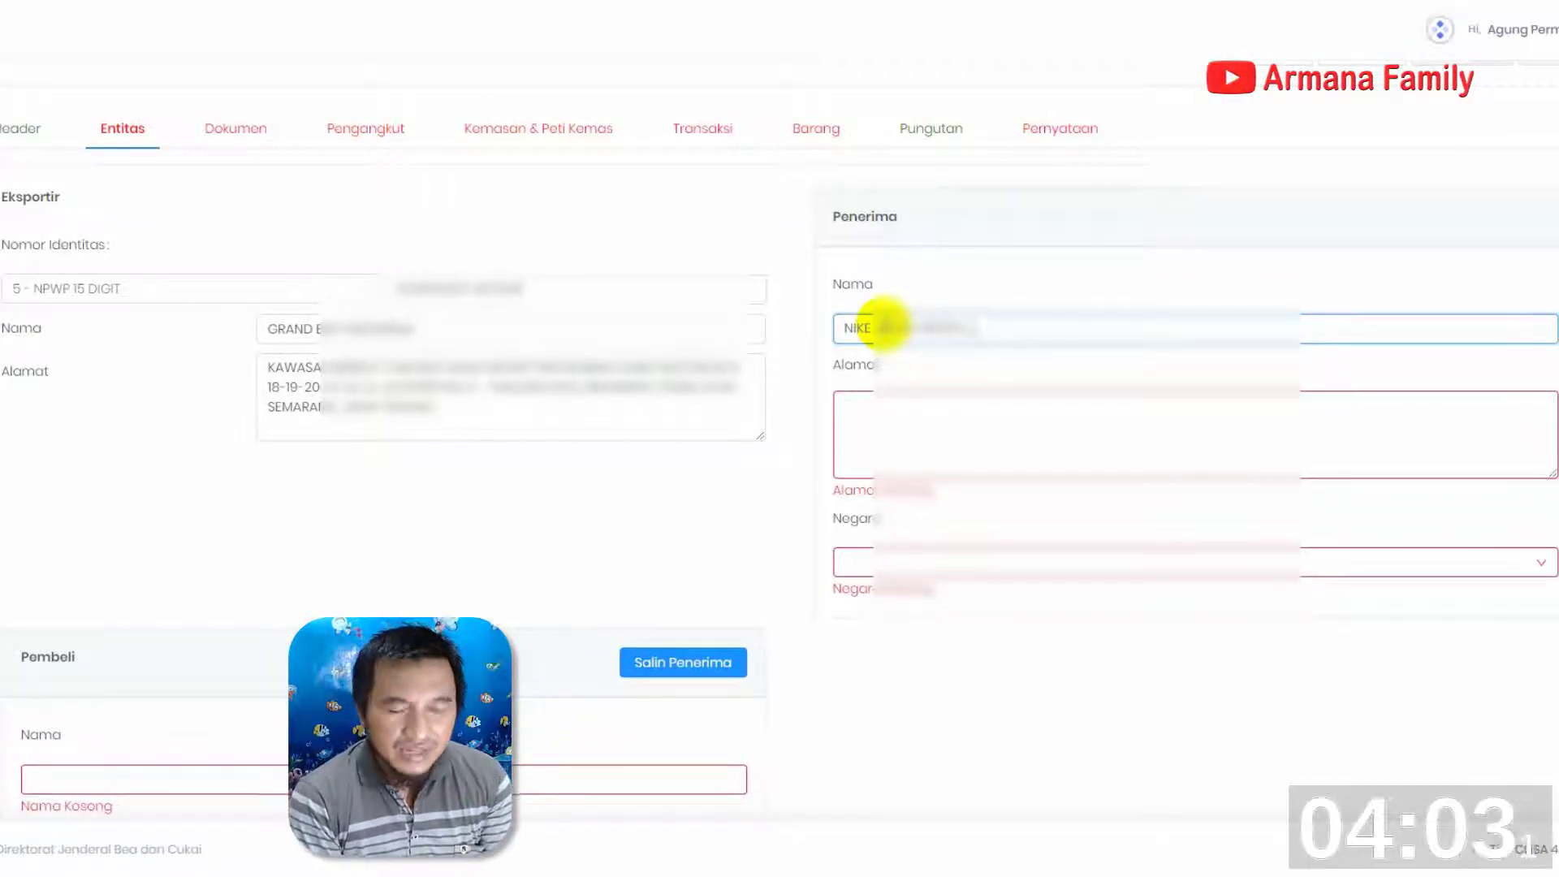
key("Tab")
type("MID")
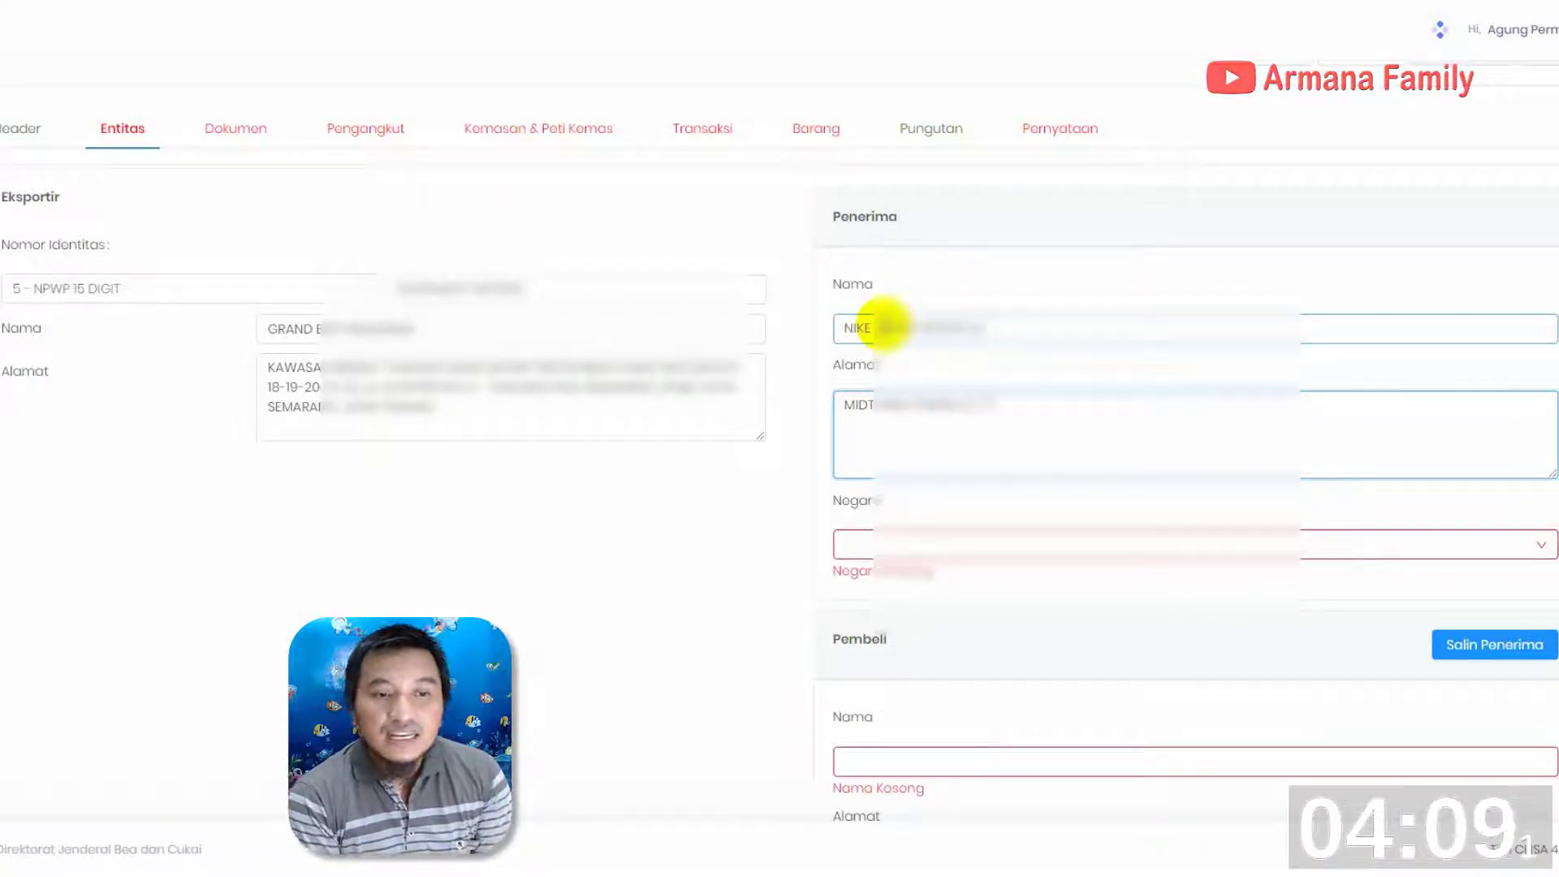
type(" A")
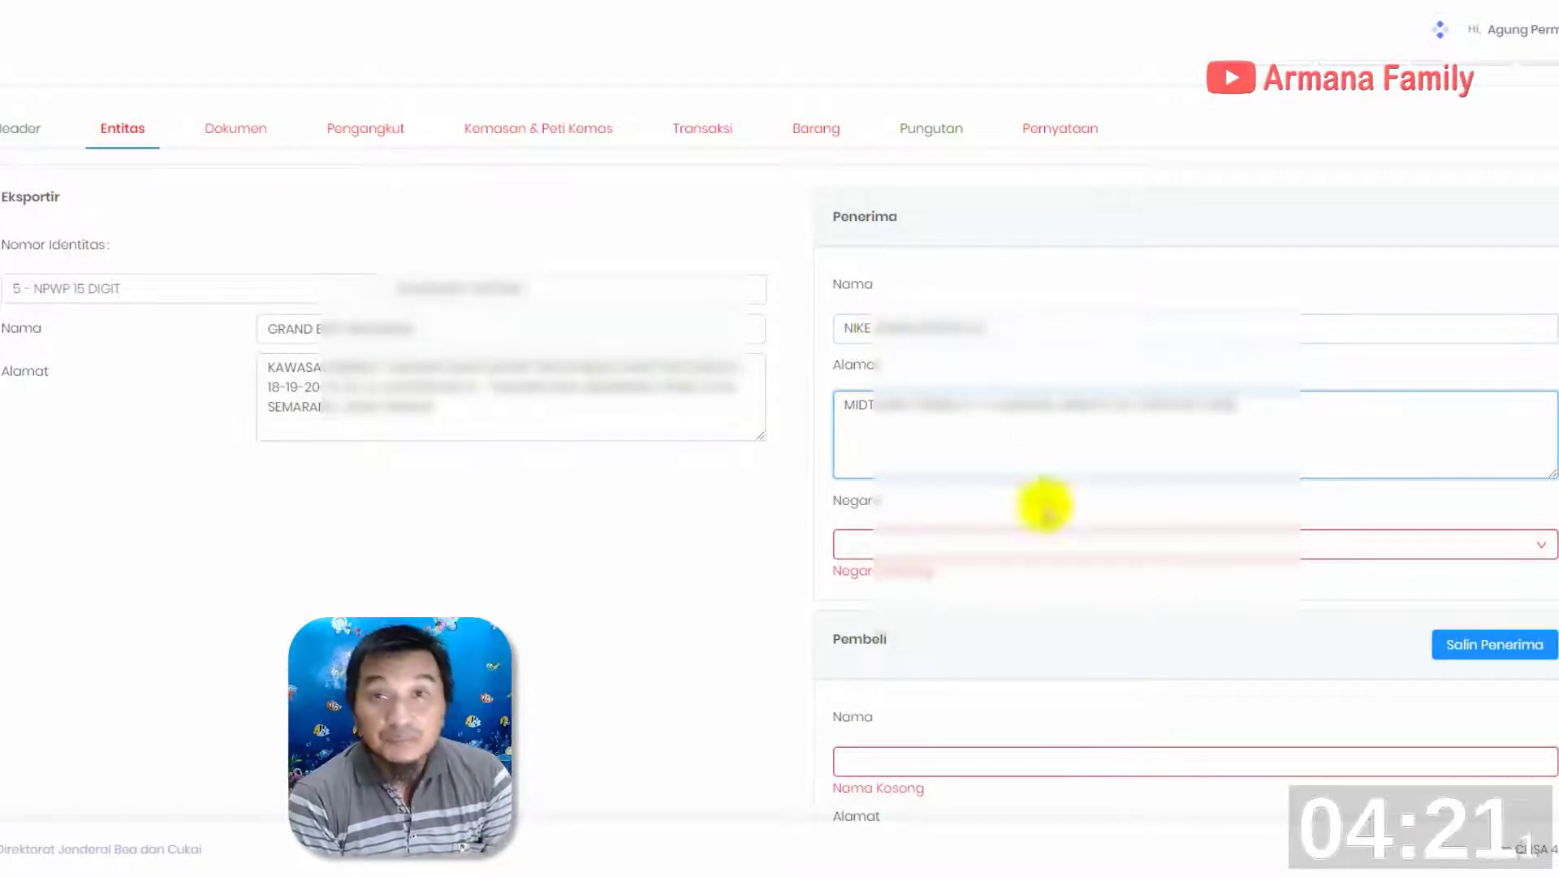
Set the Penerima country to JP - JAPAN and copy the recipient's details to the Pembeli
left_click(933, 537)
type("JP")
left_click(889, 582)
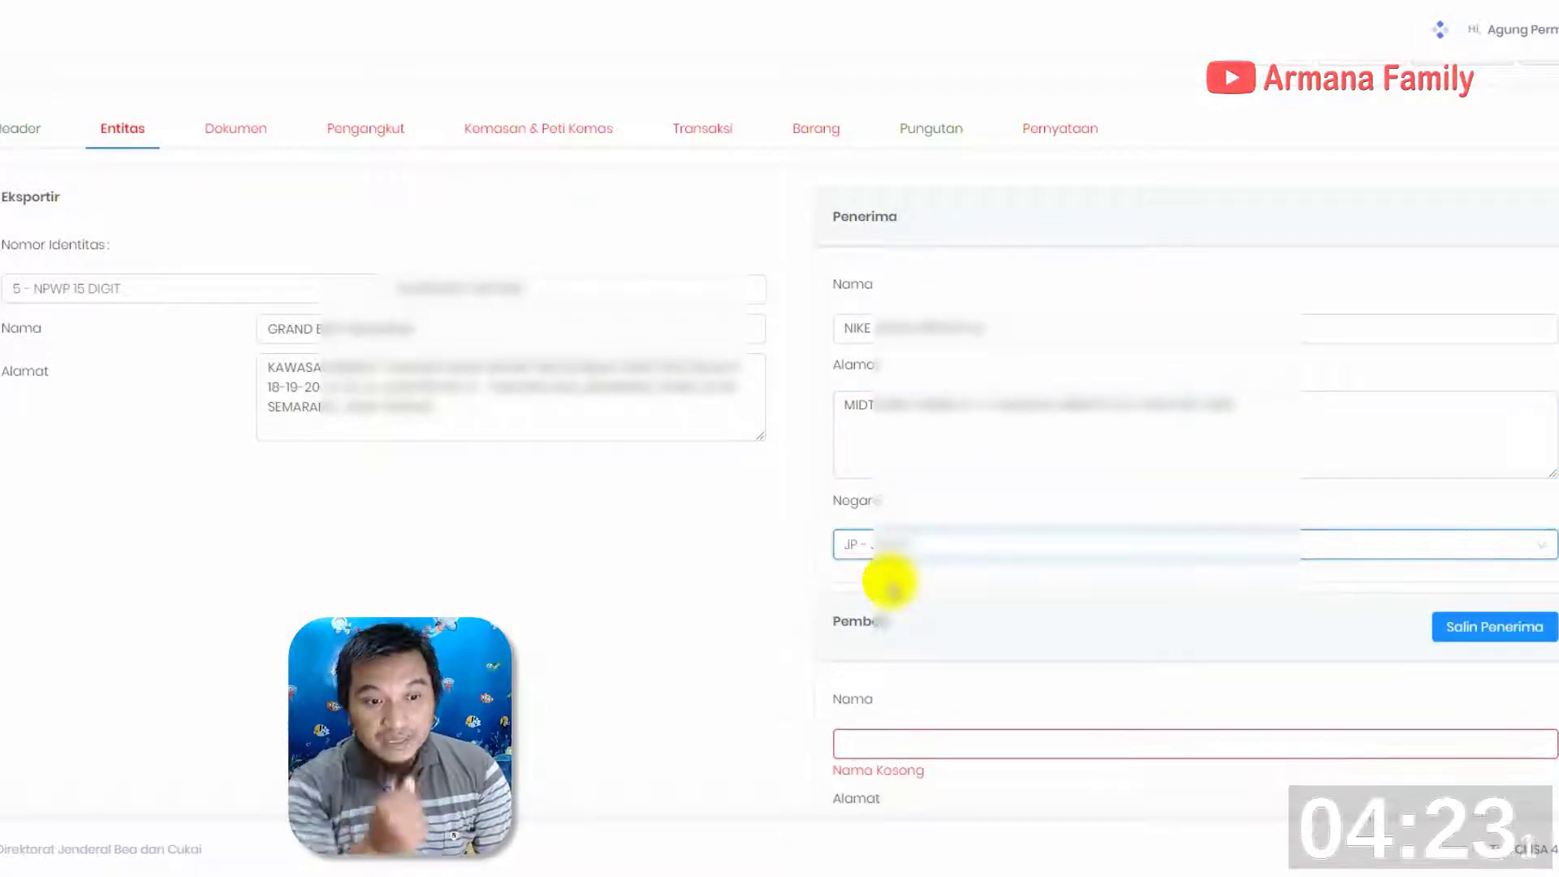
left_click(1220, 411)
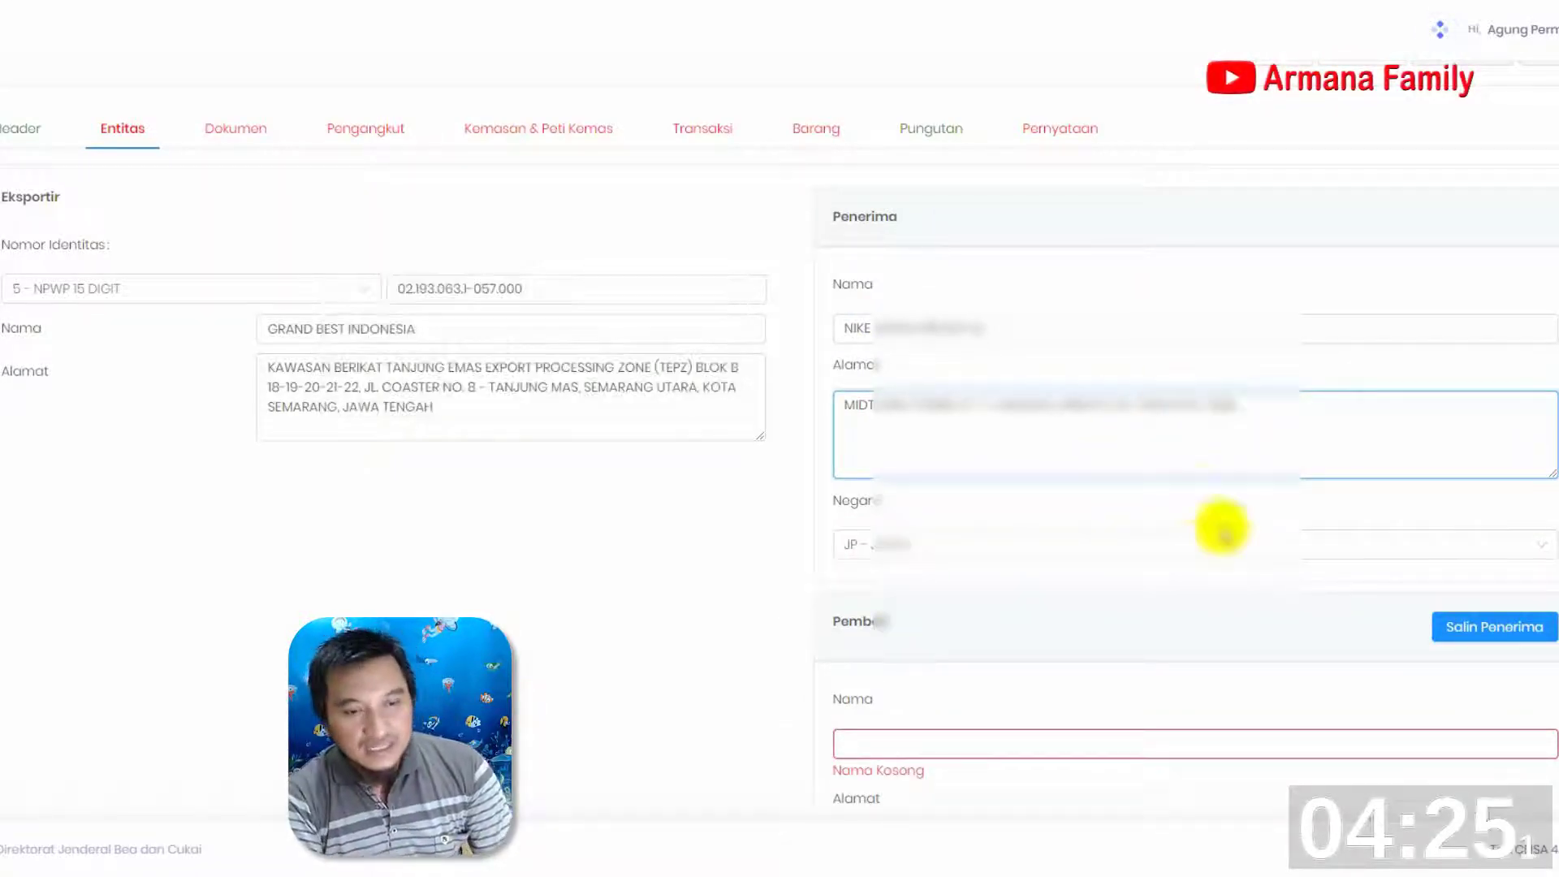
left_click(1496, 630)
scroll(1175, 568, "down", 3)
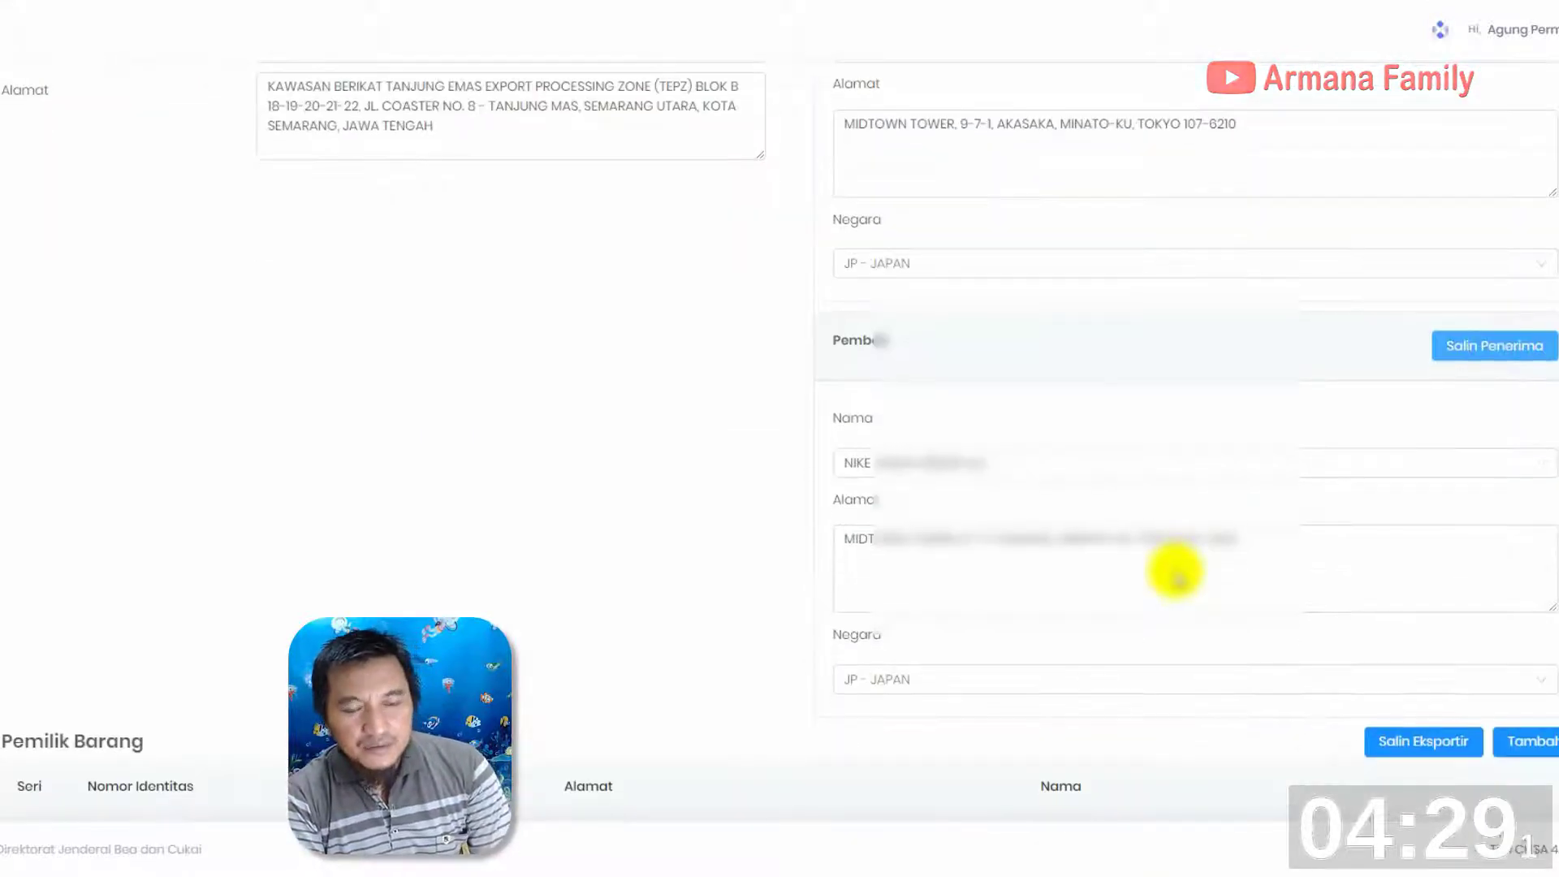
scroll(1175, 572, "down", 3)
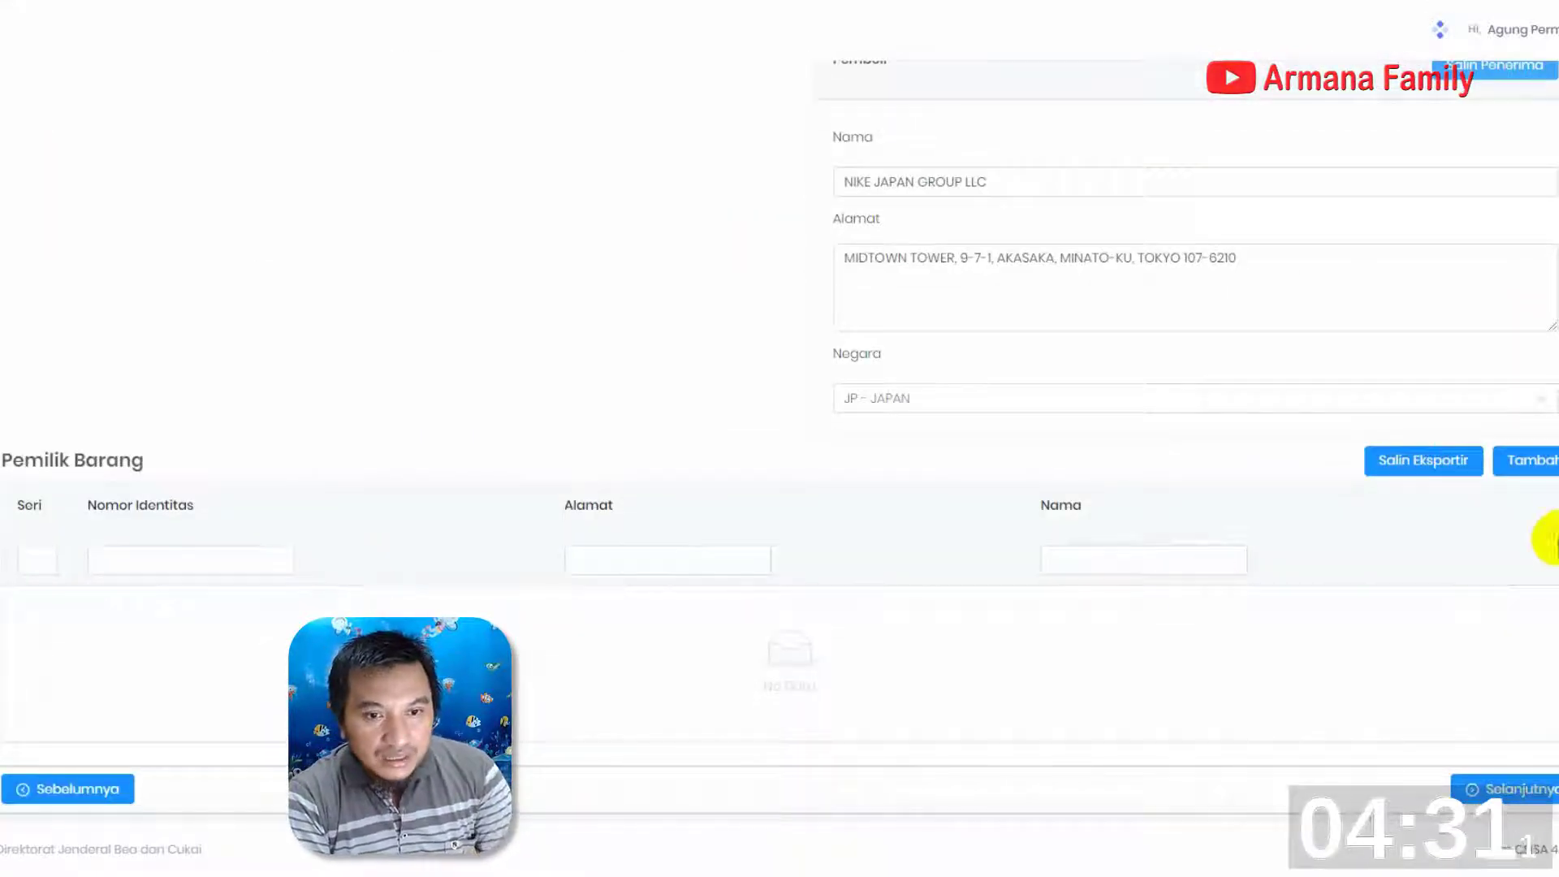
left_click(1549, 461)
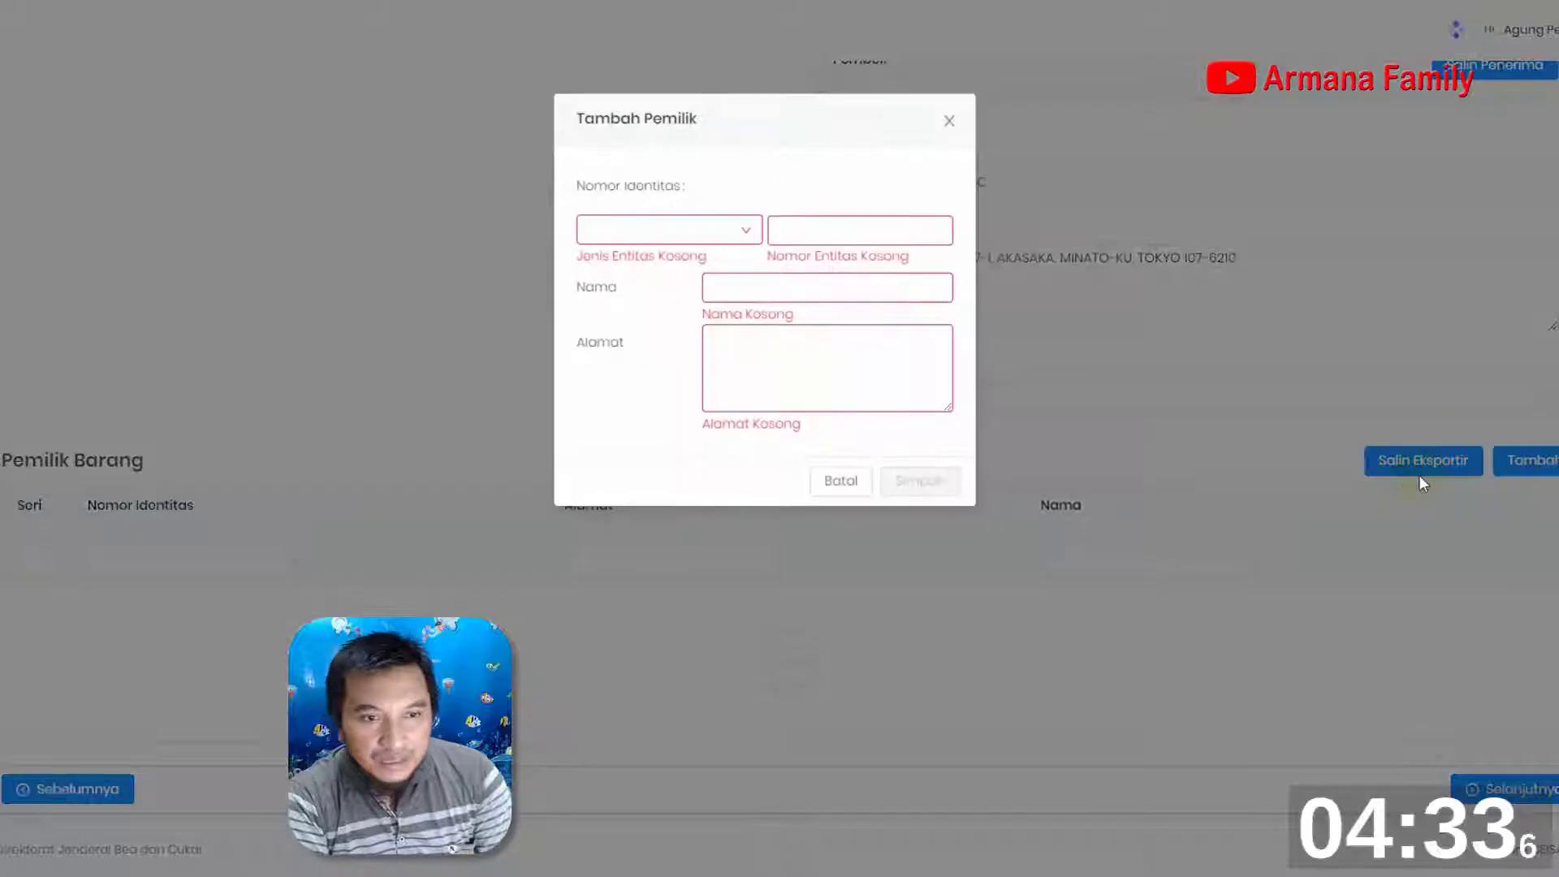
left_click(748, 235)
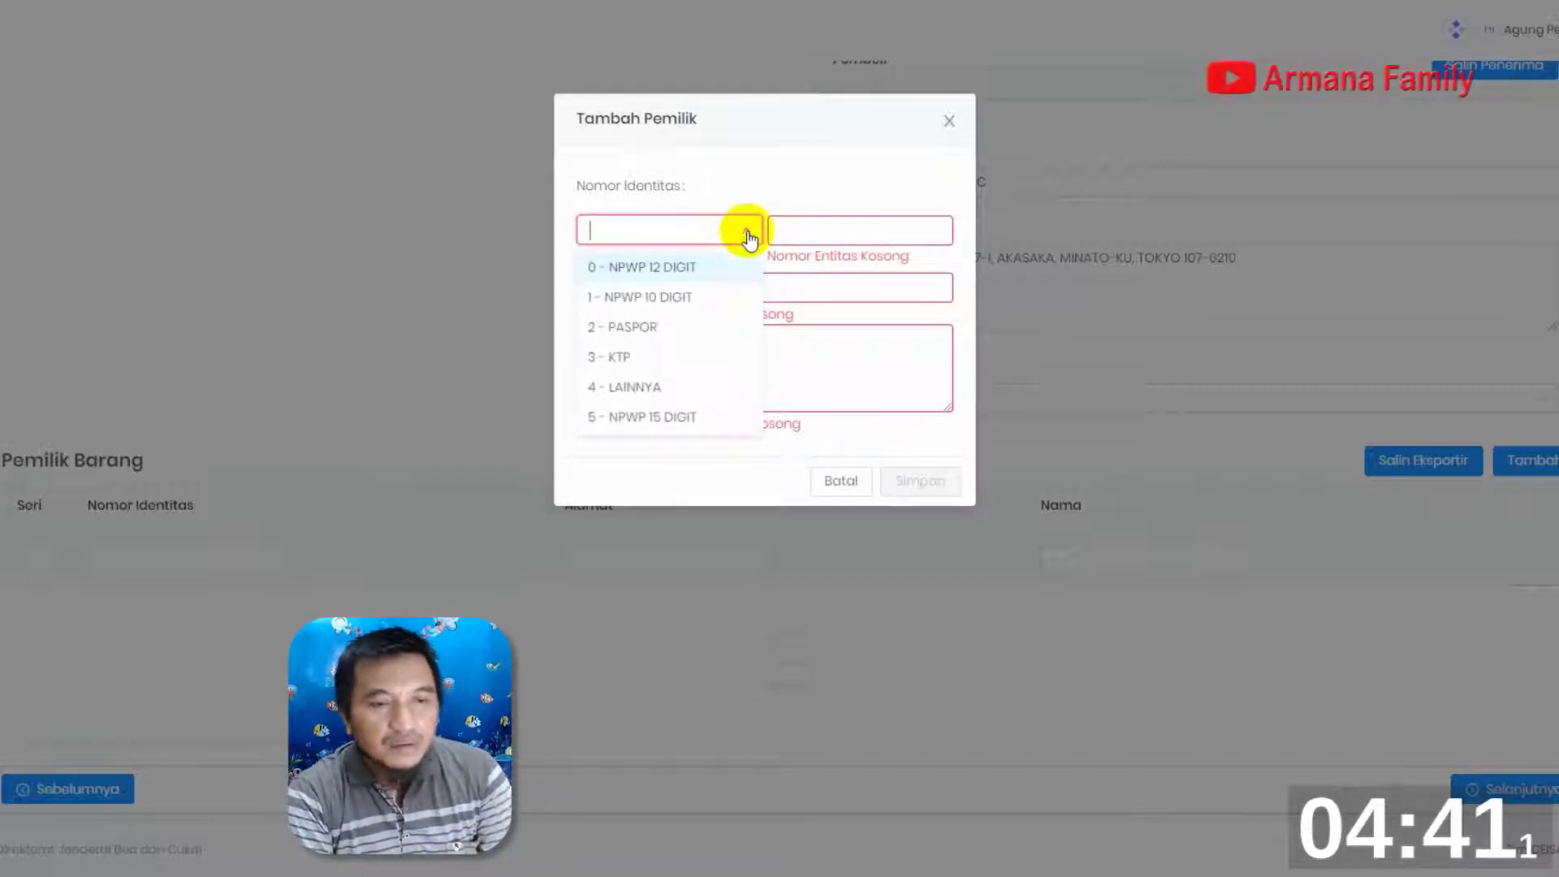
left_click(662, 267)
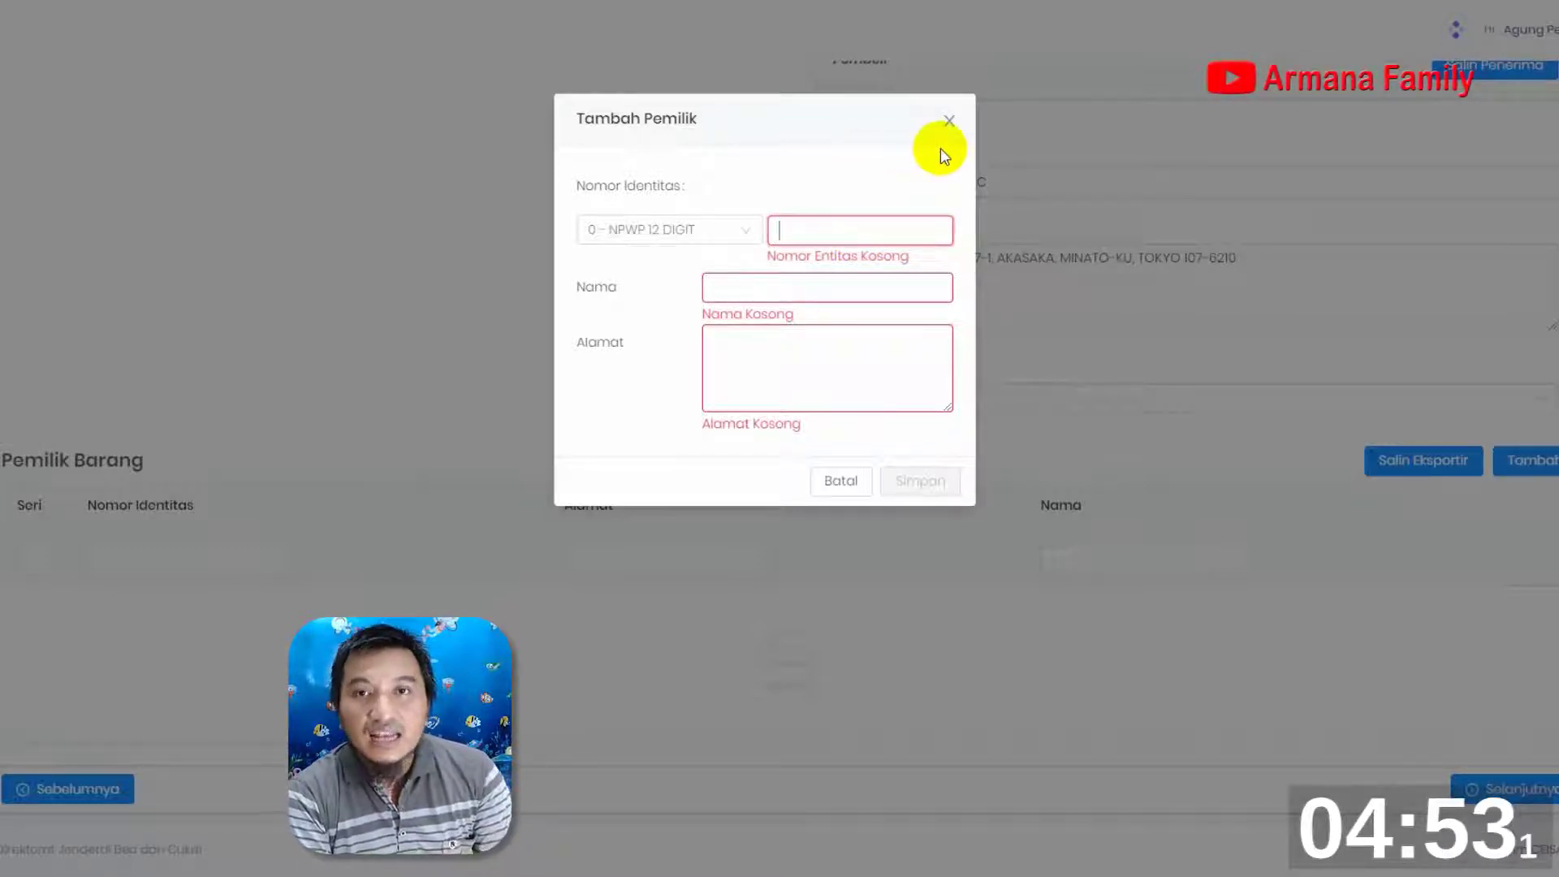
left_click(933, 126)
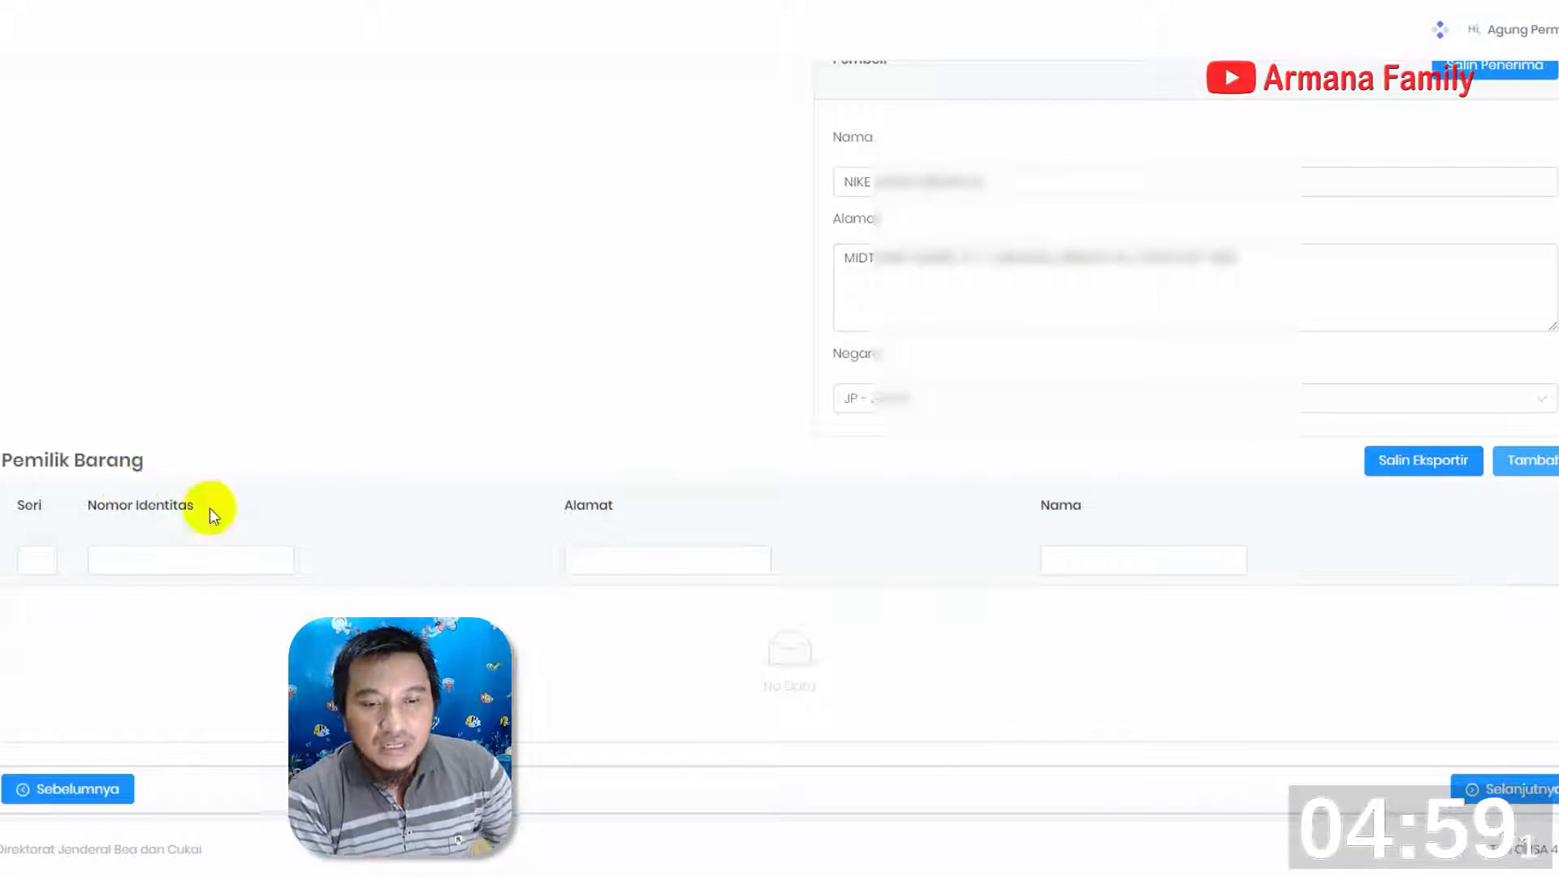
Copy the exporter's data into Pemilik Barang, review the entity details, and continue to the Dokumen section
left_click(1427, 460)
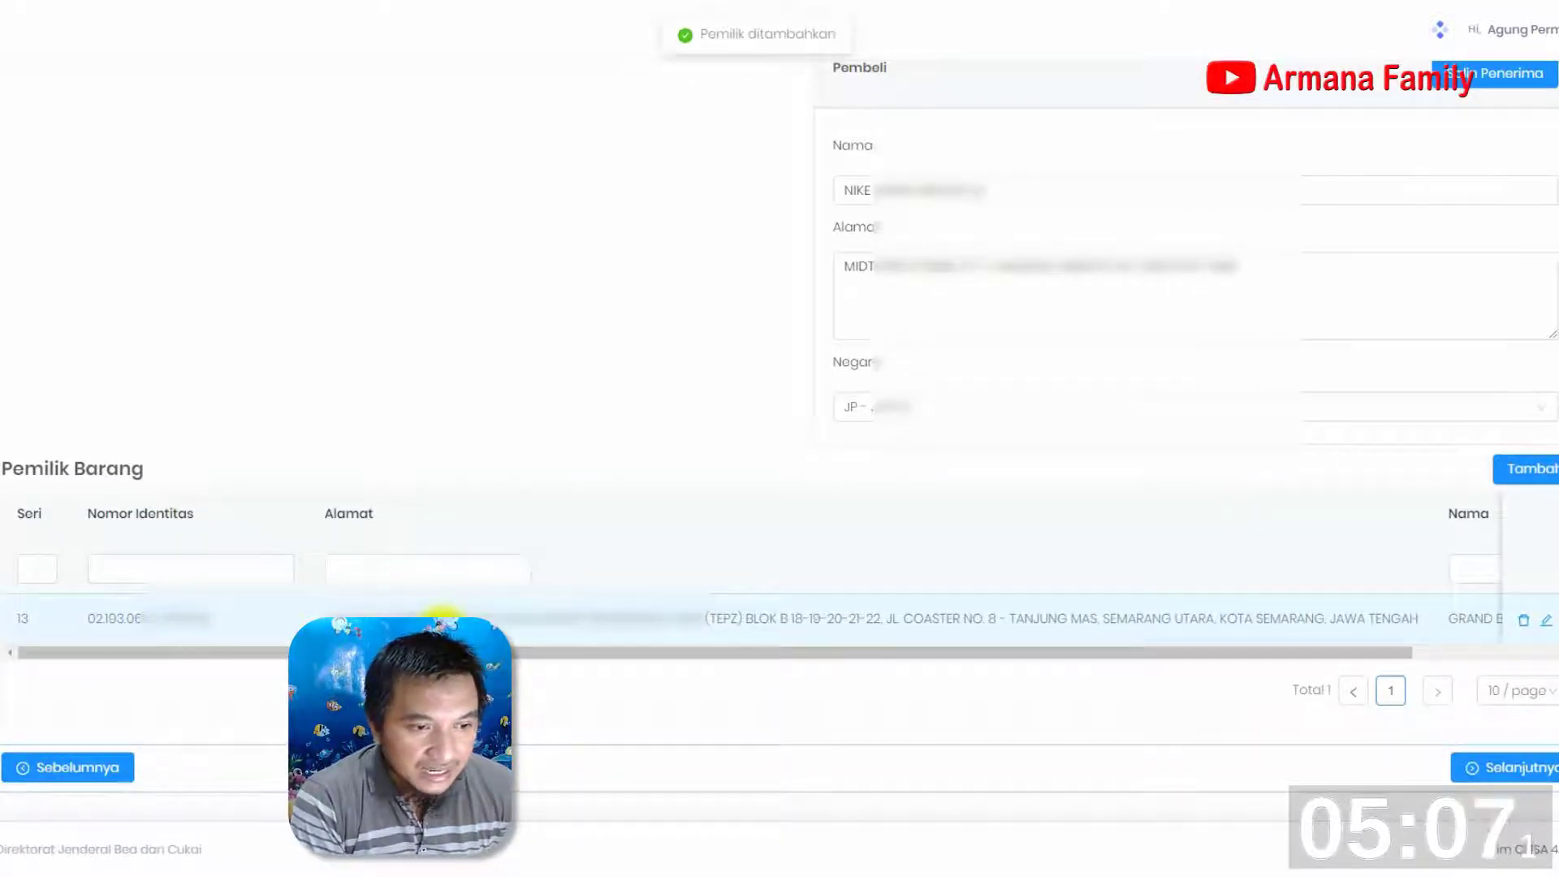
scroll(382, 468, "up", 5)
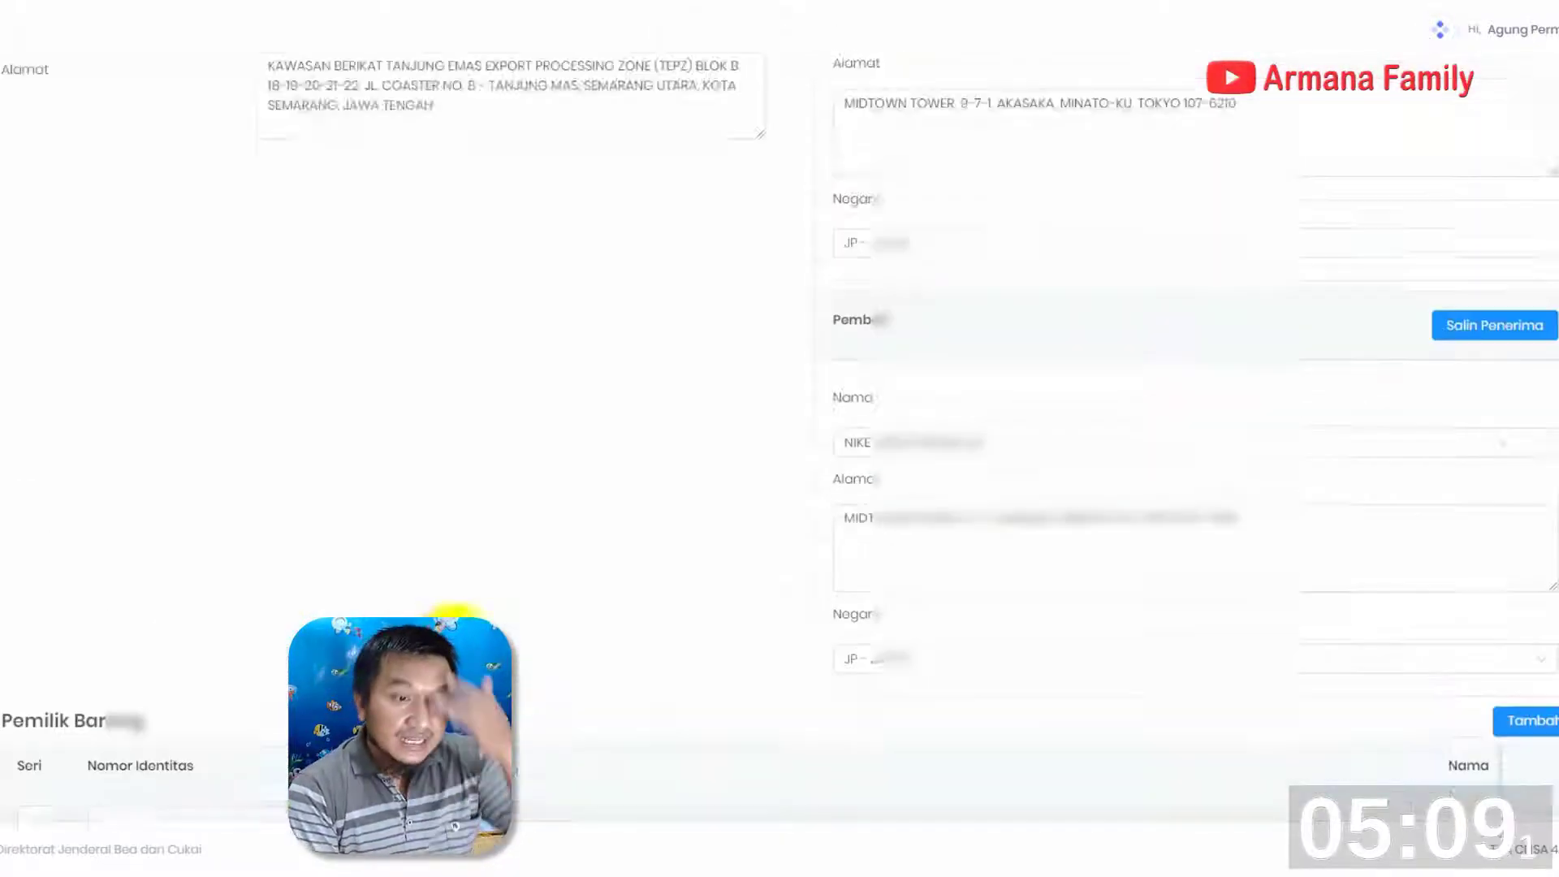
scroll(284, 622, "down", 5)
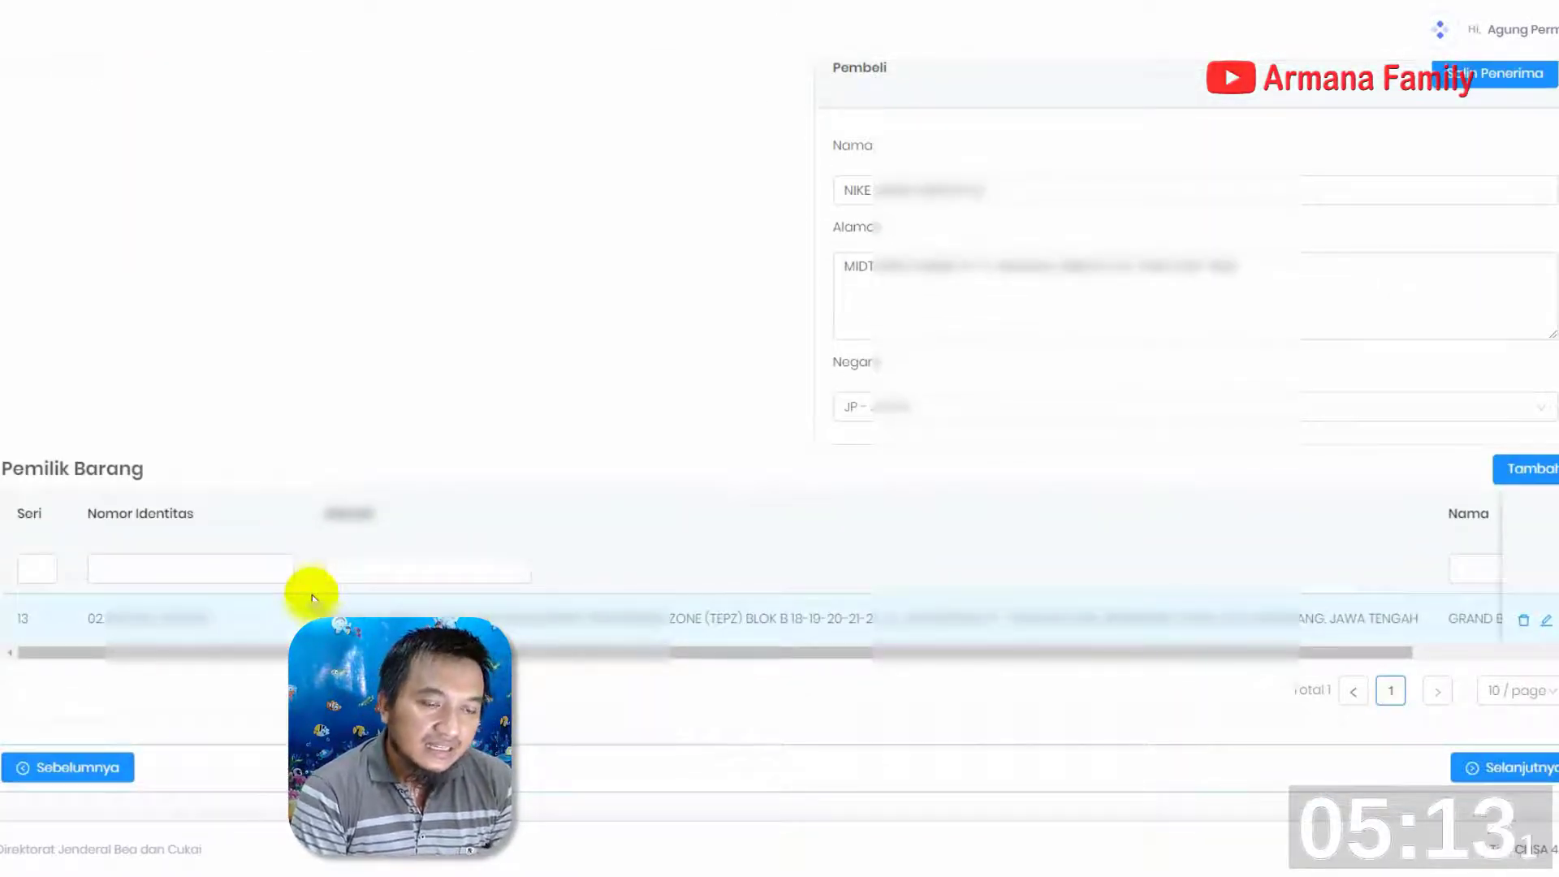
scroll(311, 605, "up", 7)
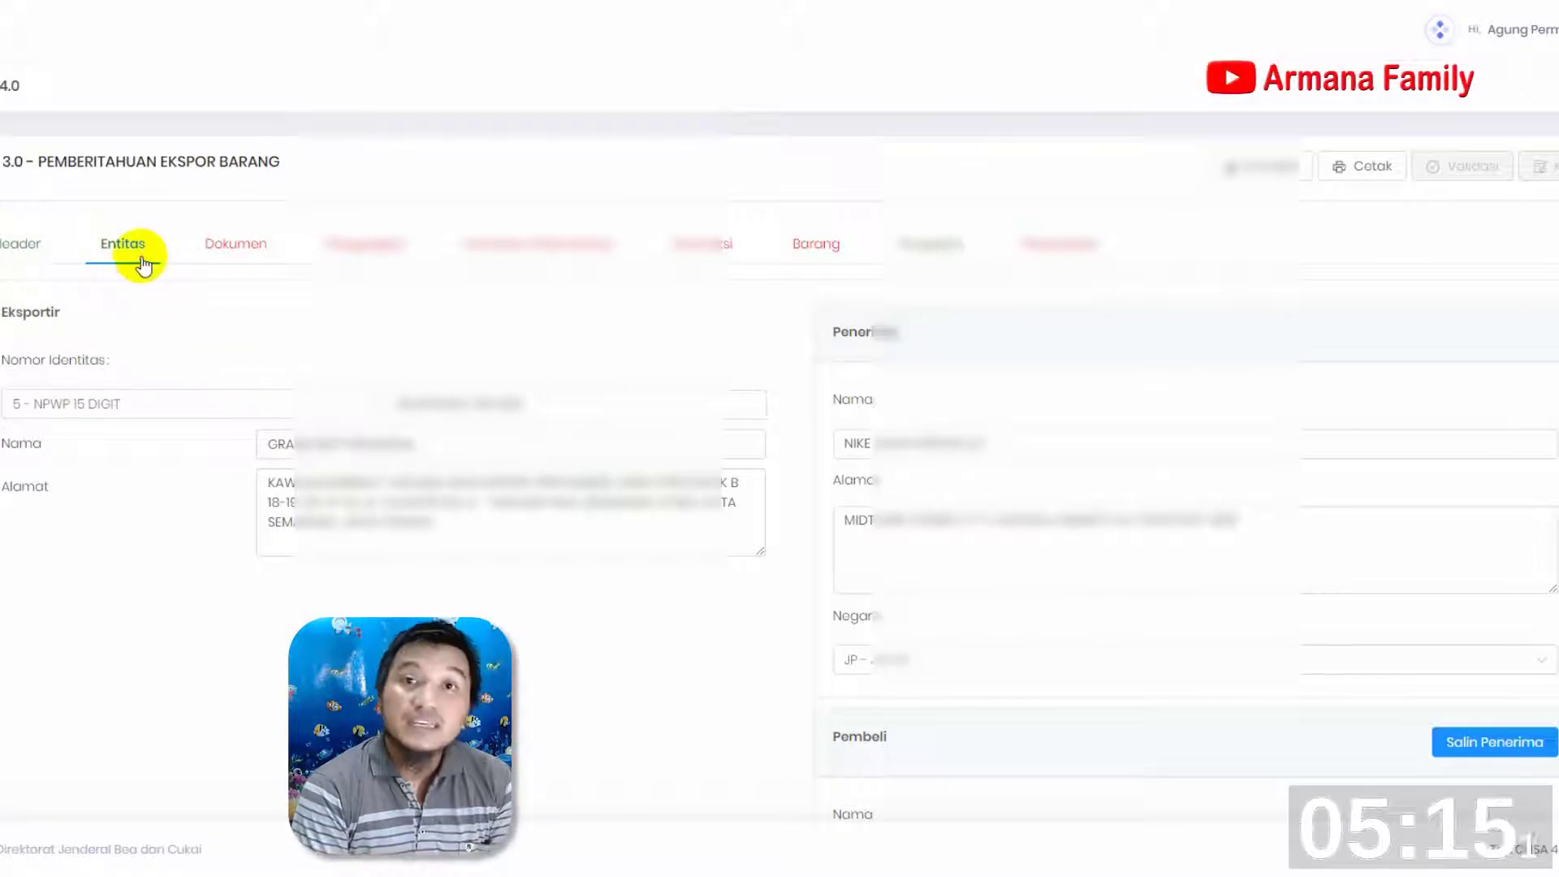
scroll(284, 600, "down", 7)
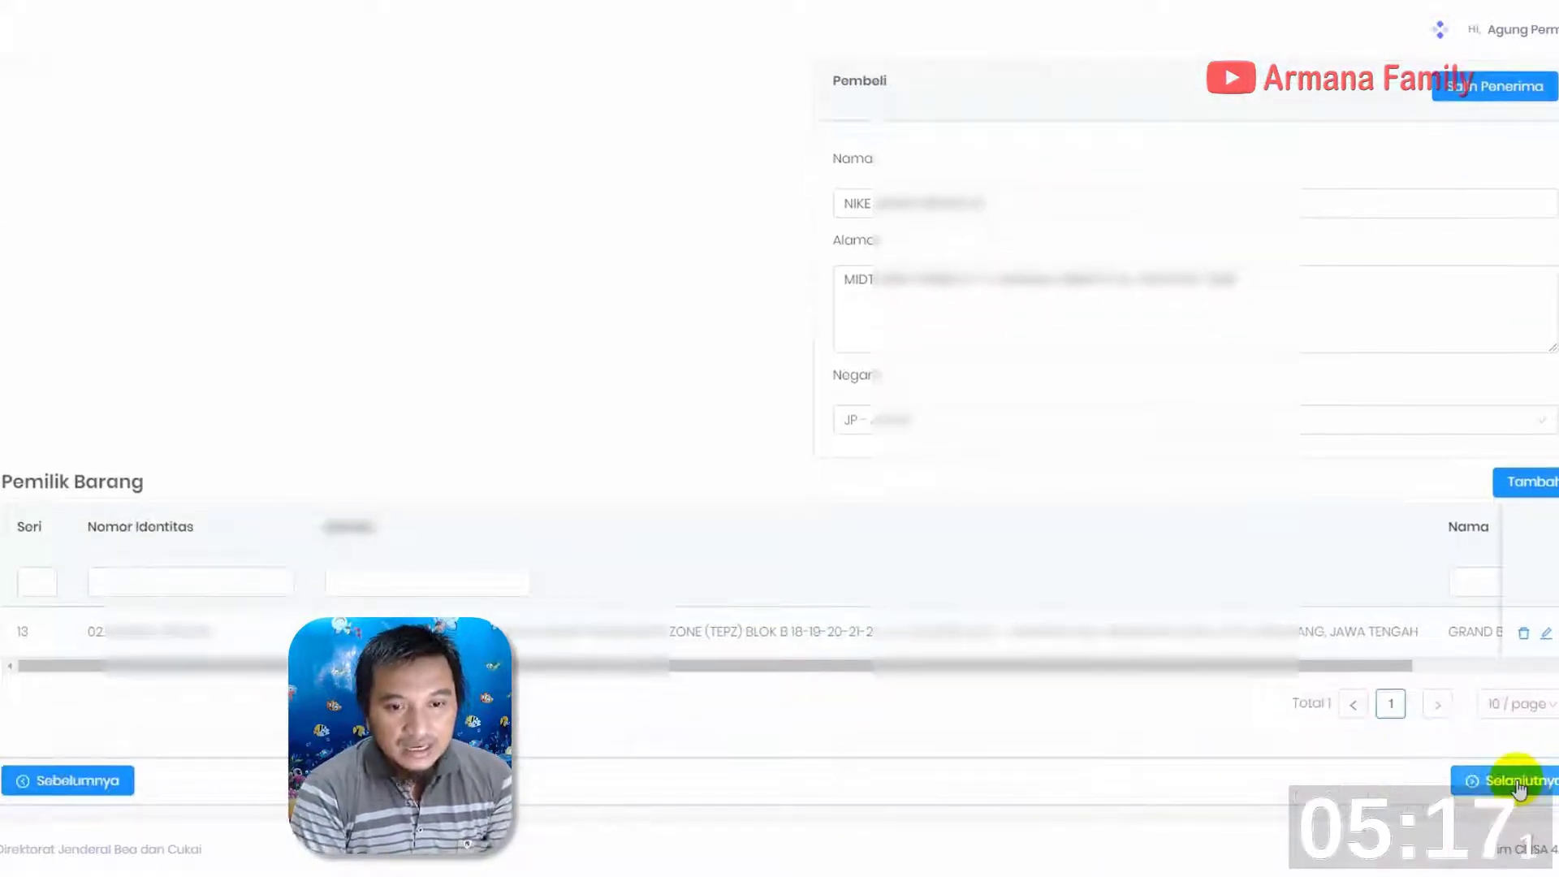
left_click(1514, 781)
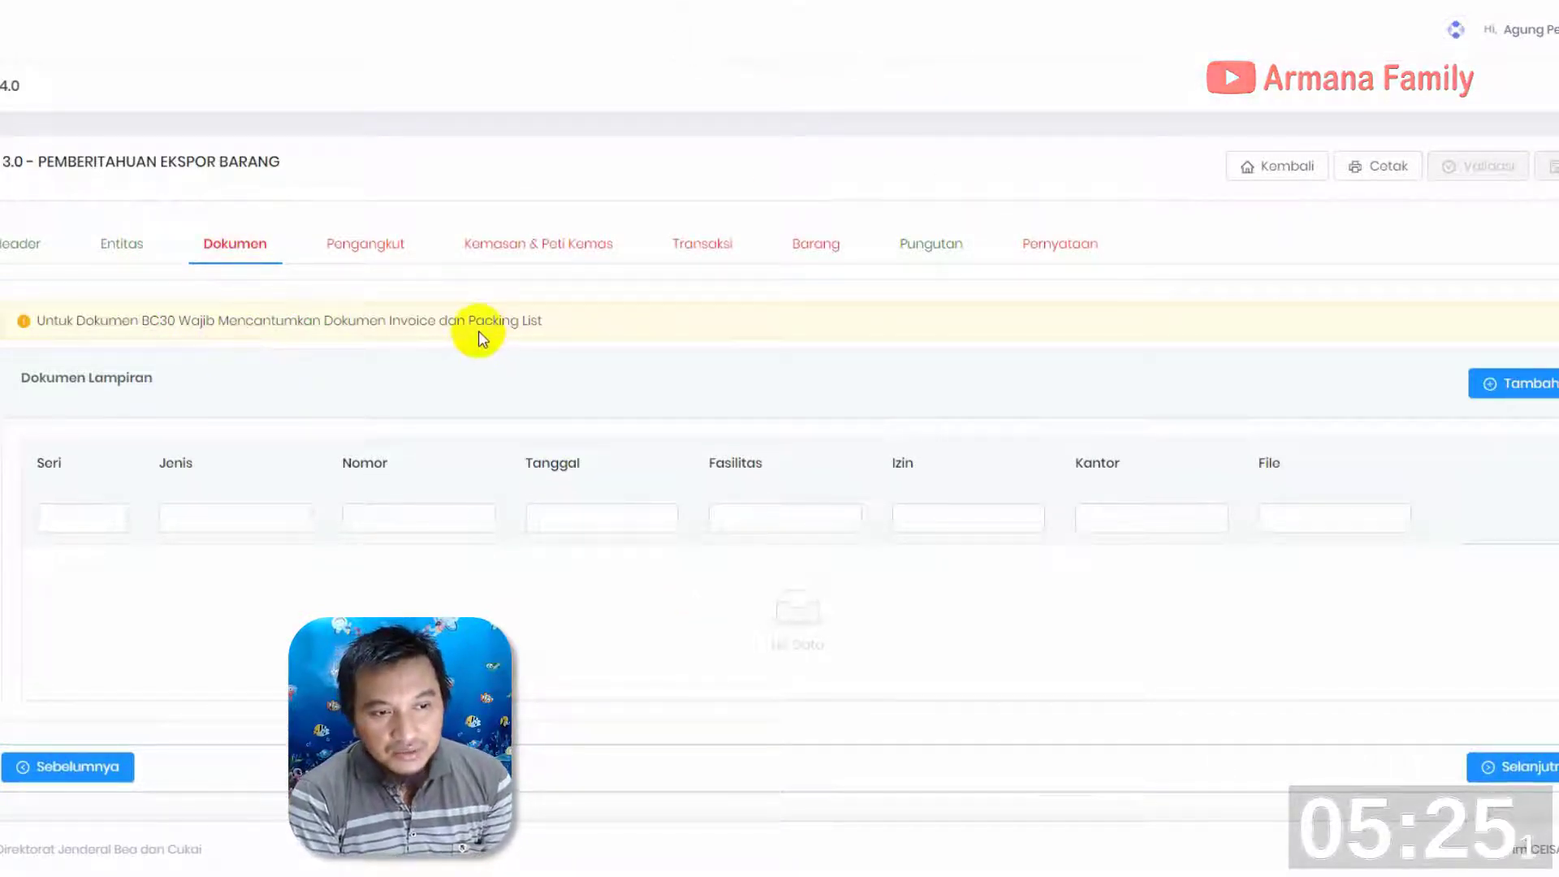
Add a Dokumen Lampiran entry and set its Jenis Dokumen to 380 - INVOICE
left_click(1499, 392)
left_click(782, 250)
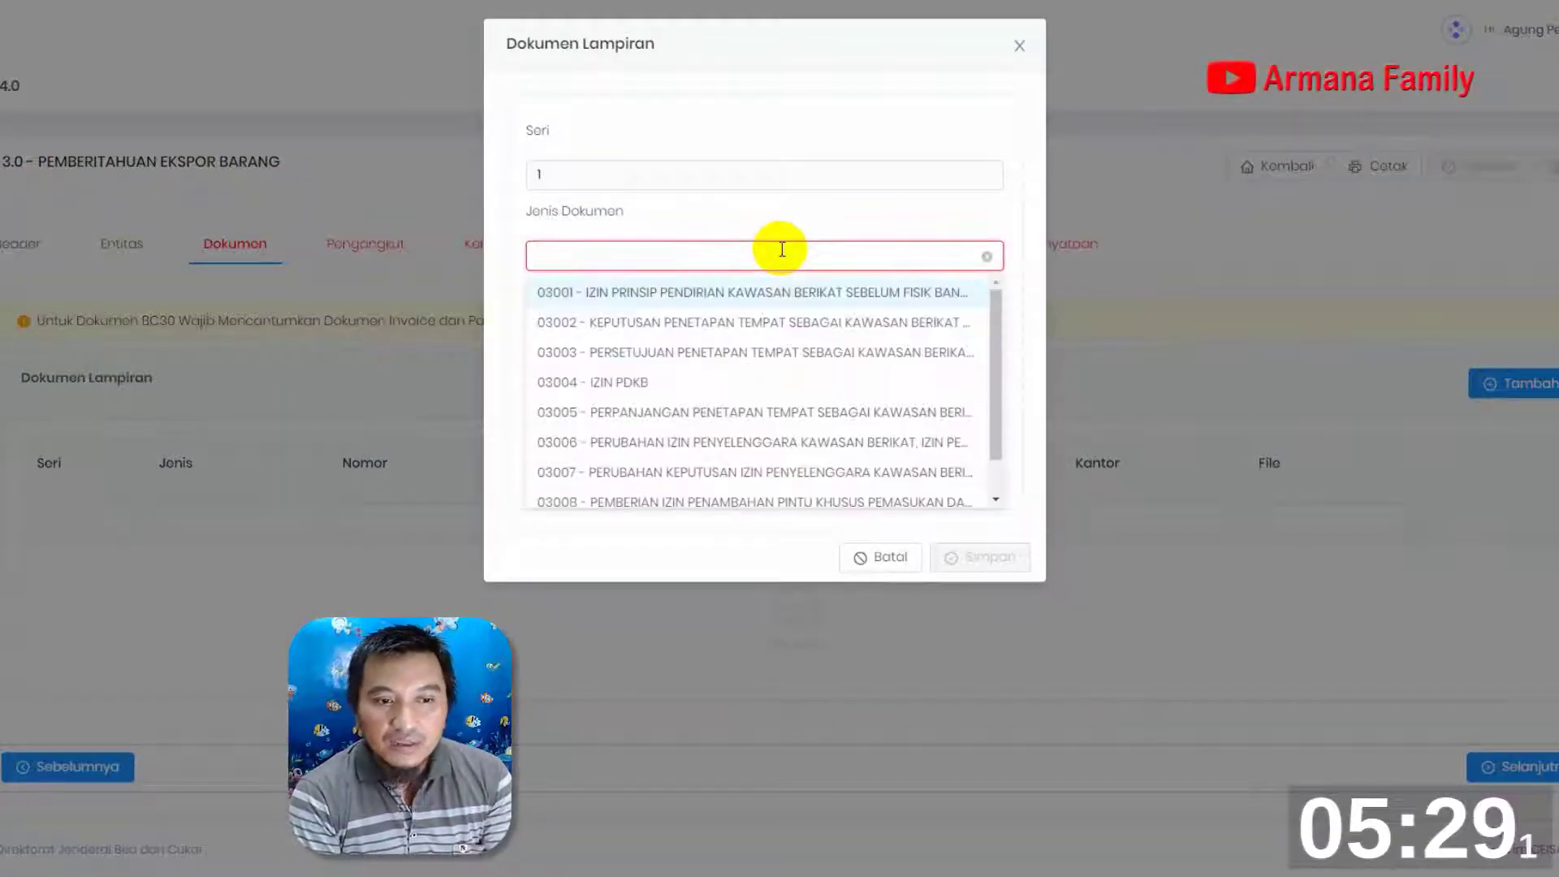
type(".38")
key("BackSpace")
key("BackSpace")
key("BackSpace")
type("3")
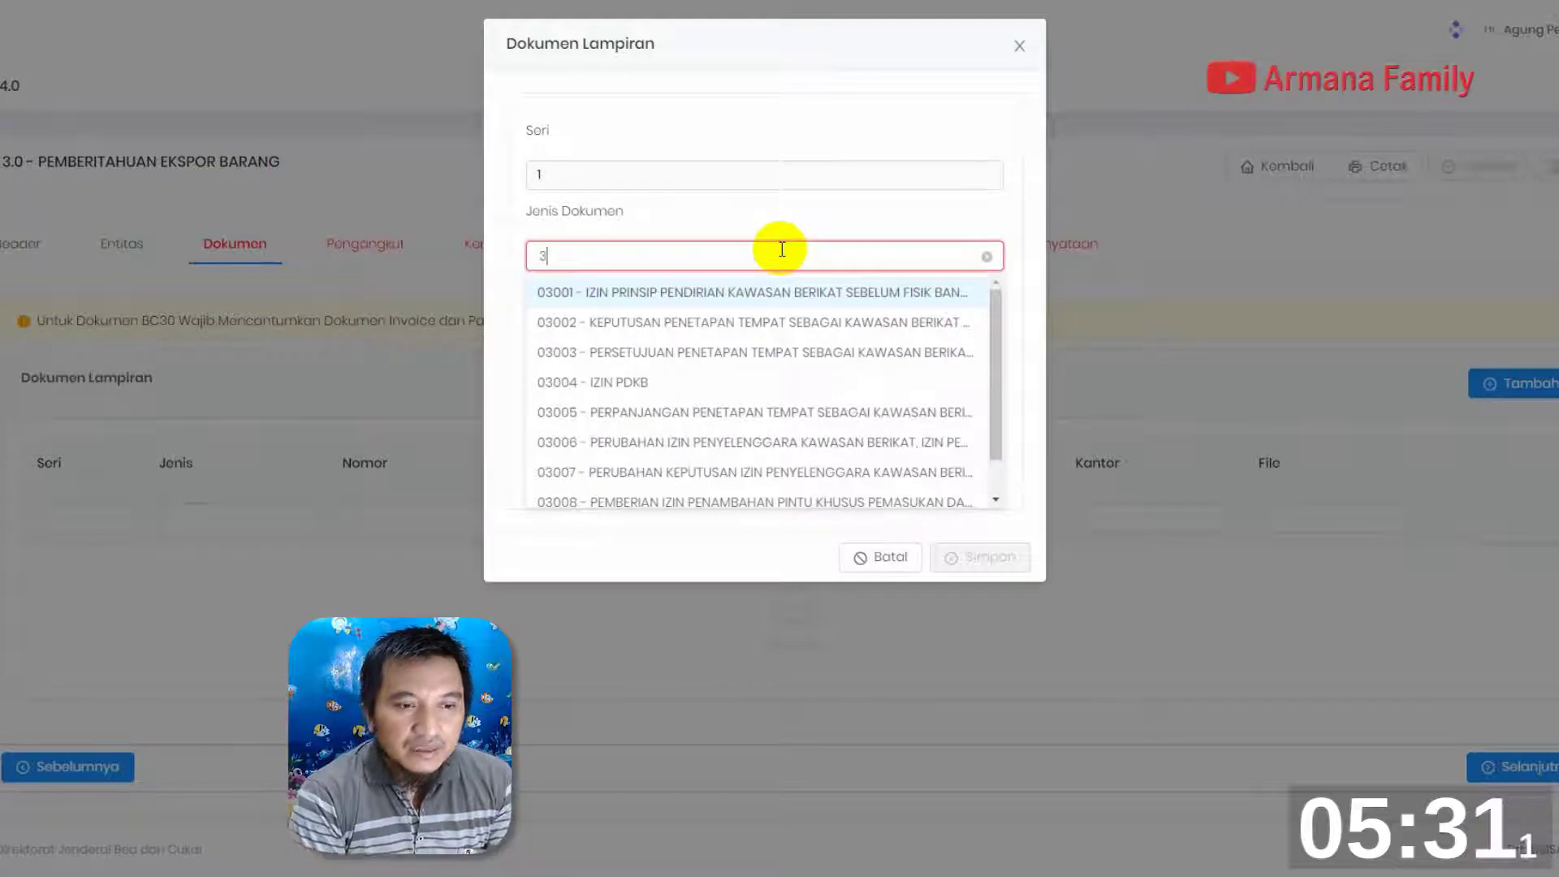
type("80")
left_click(608, 294)
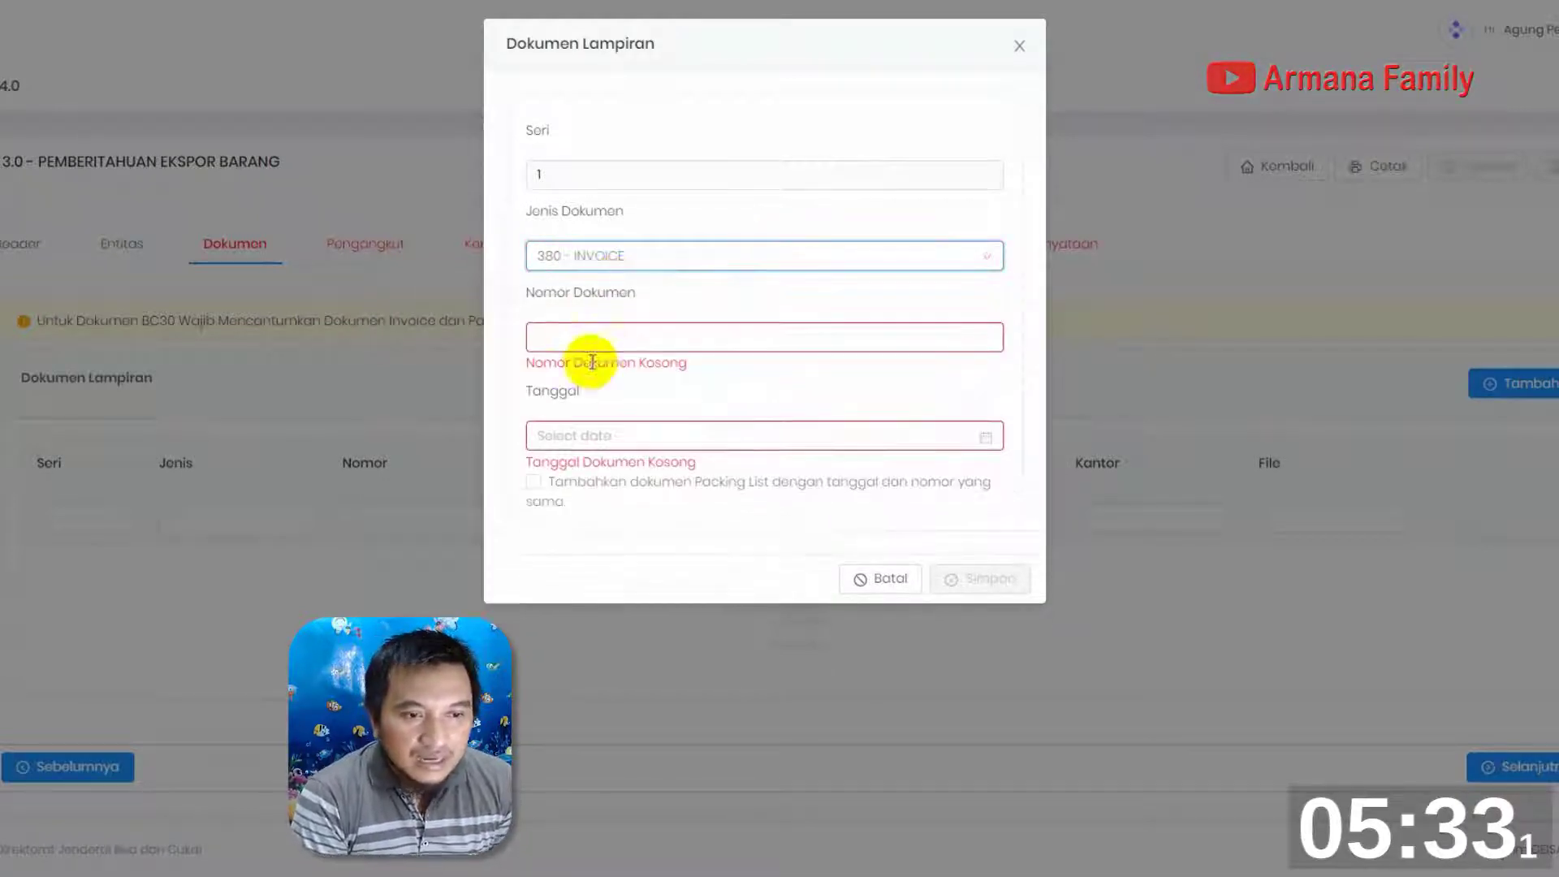
Enter 02697AGBI22 as the invoice's Nomor Dokumen
left_click(604, 335)
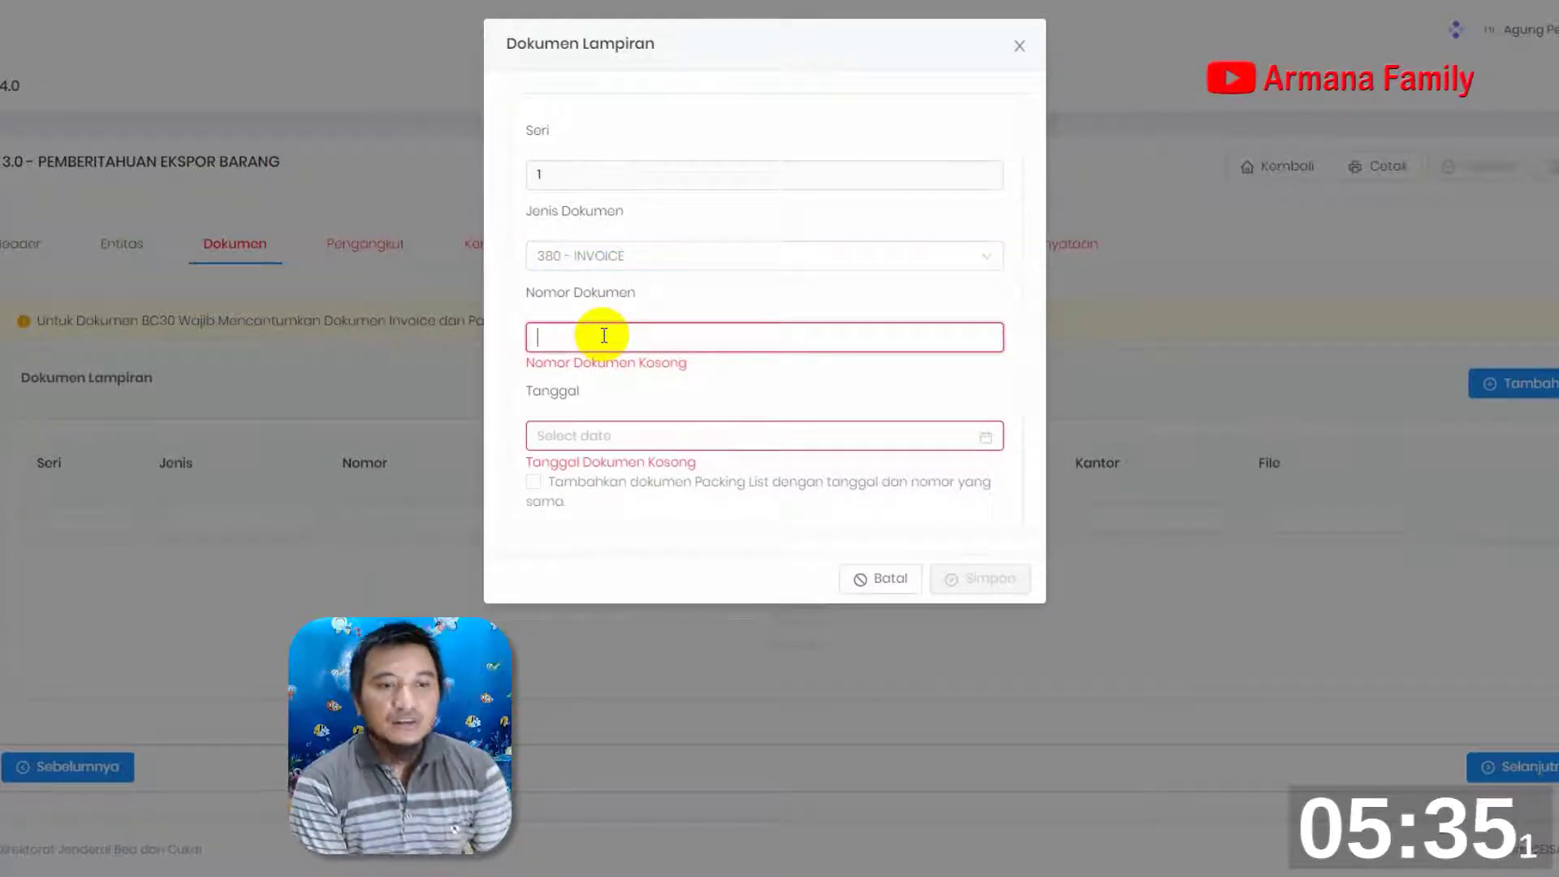
type("02697")
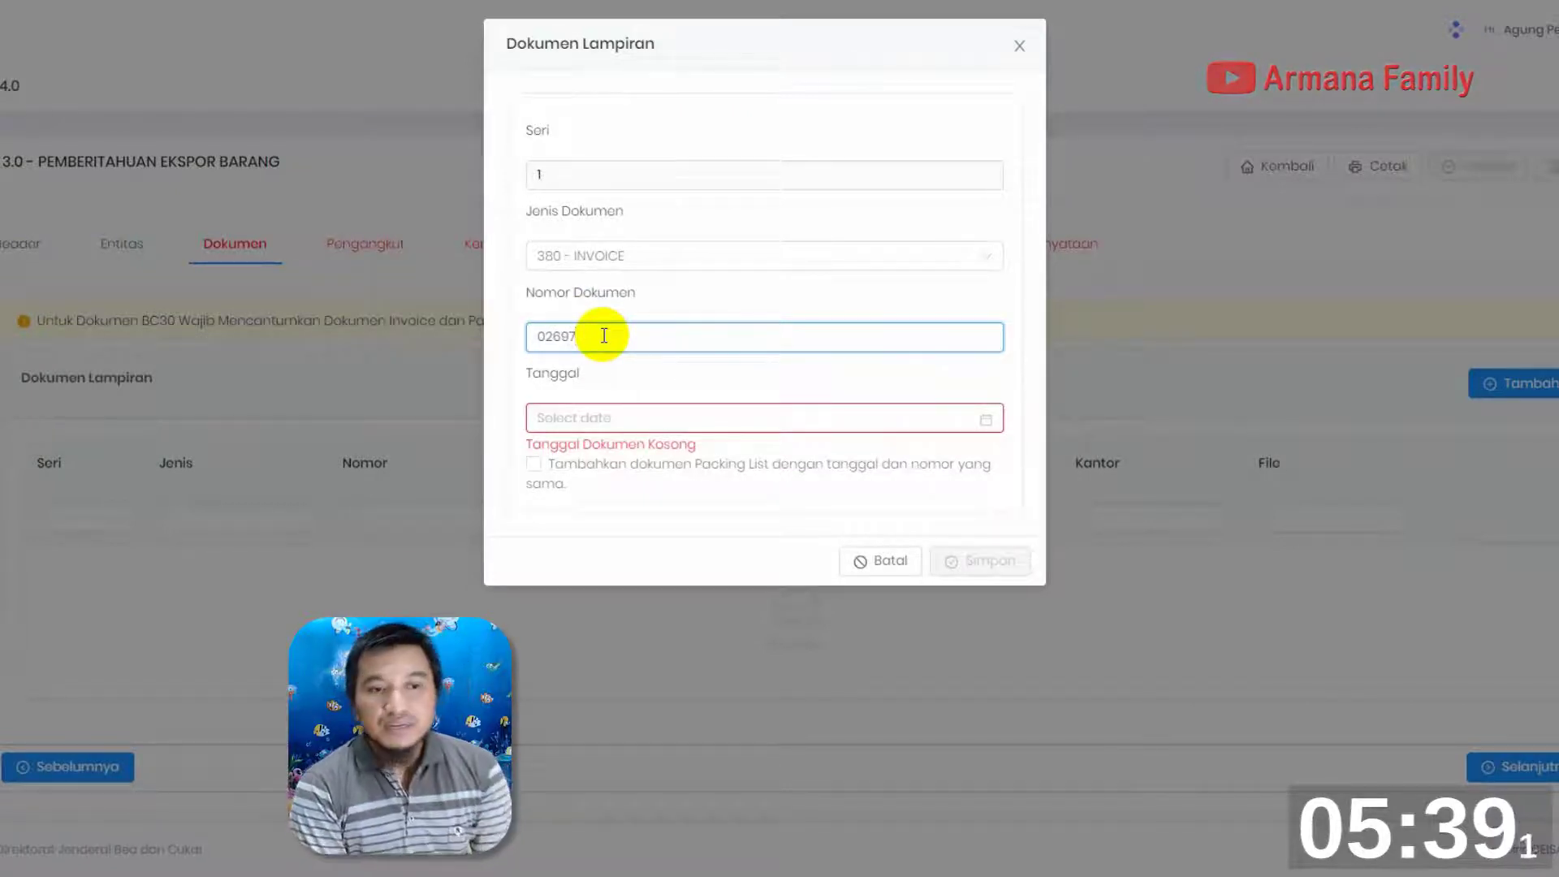
type("AGB")
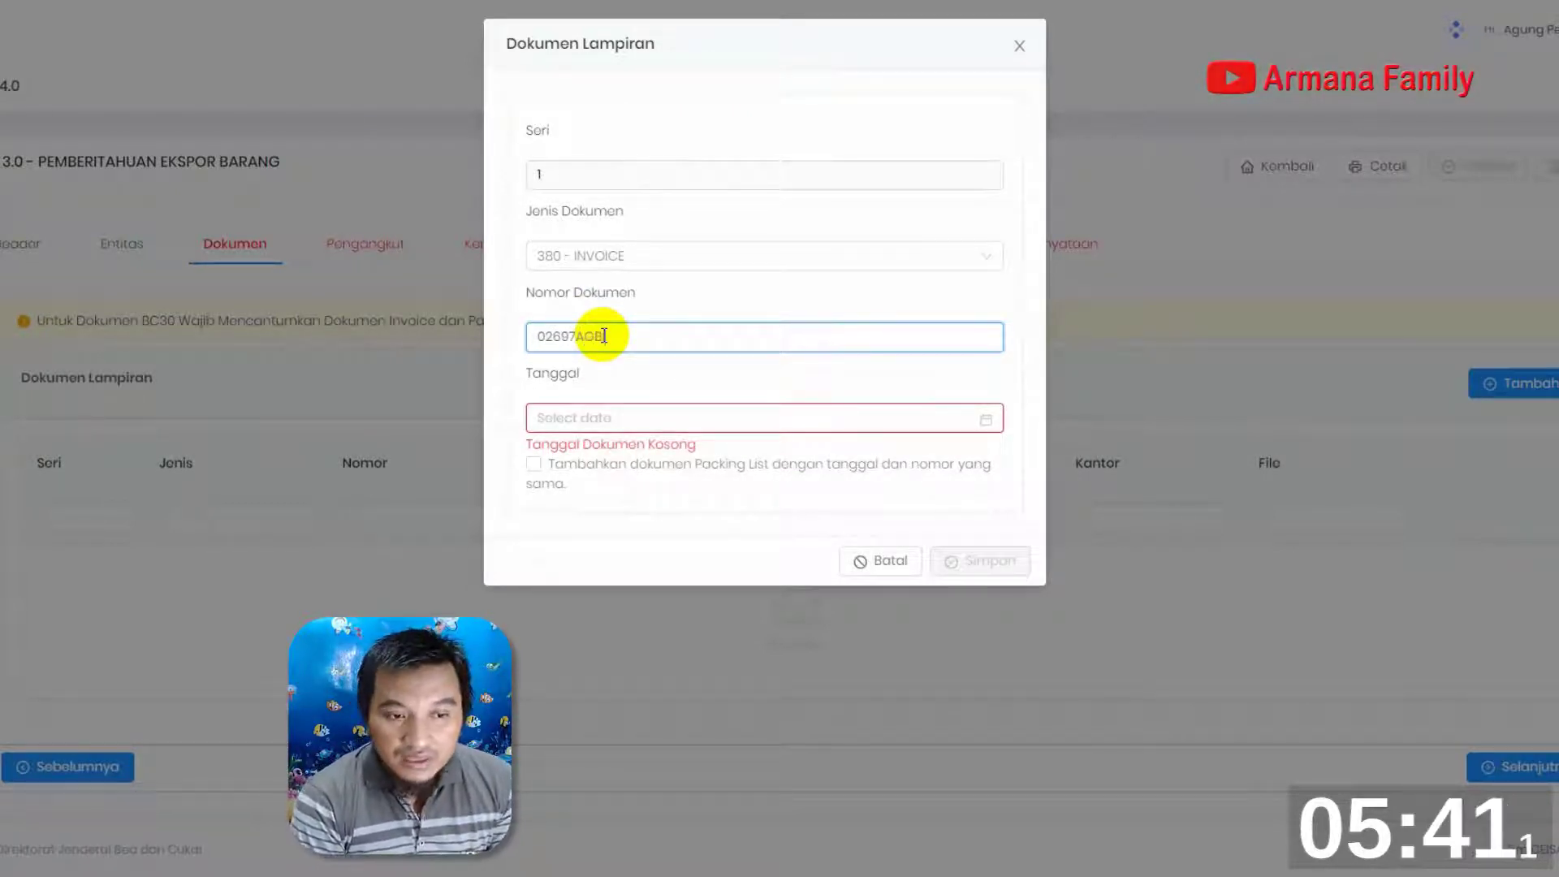
type("I22")
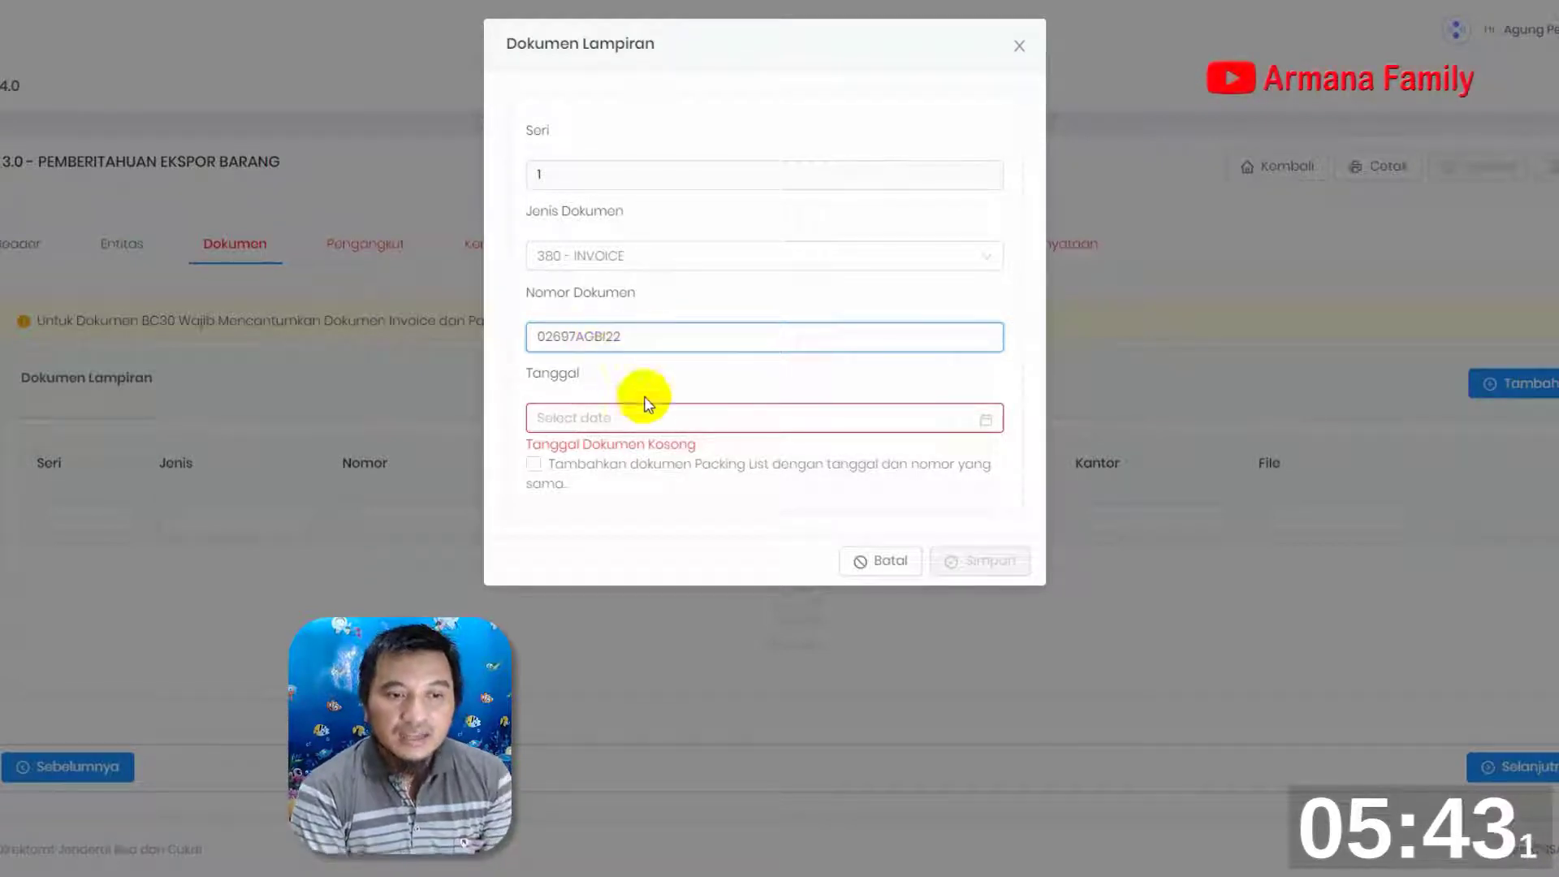
Date the invoice 01-11-2022 and save it with a Packing List of the same number and date
left_click(992, 419)
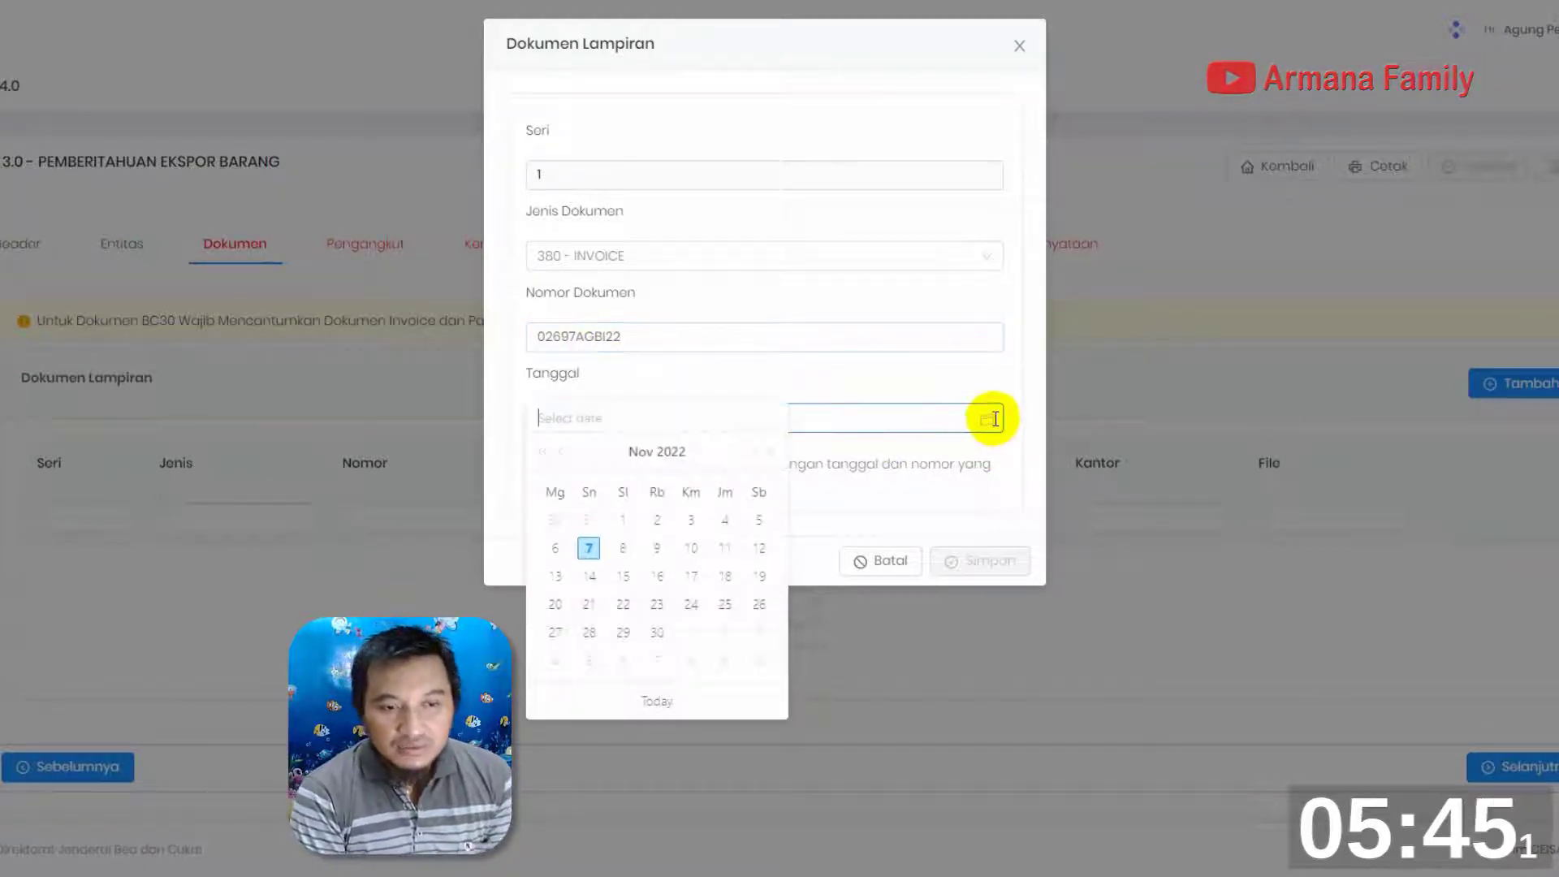
left_click(622, 519)
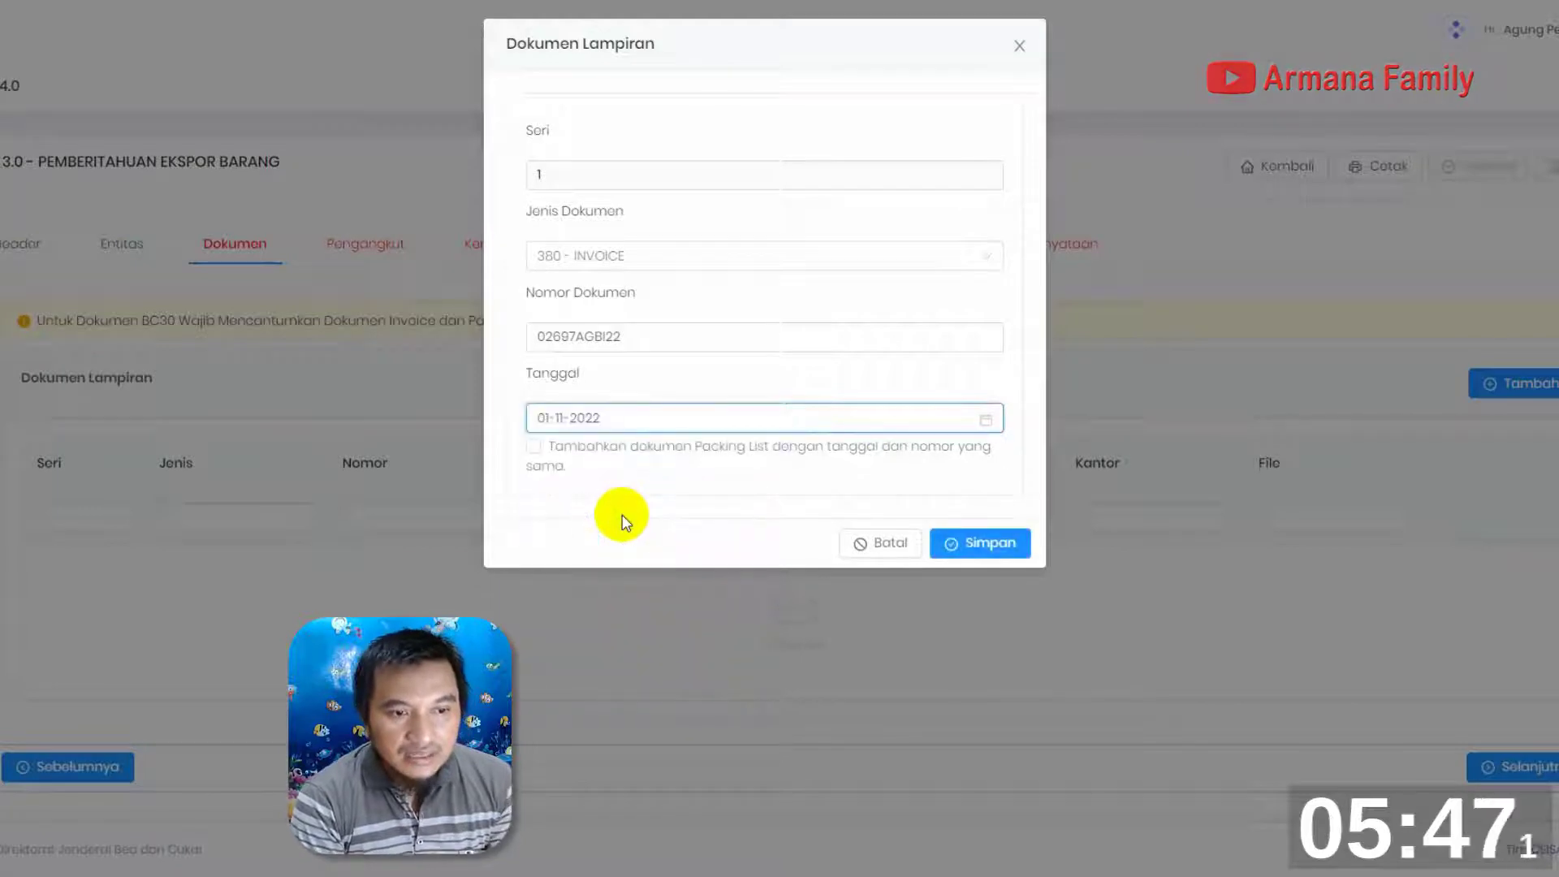
left_click(535, 446)
left_click(976, 549)
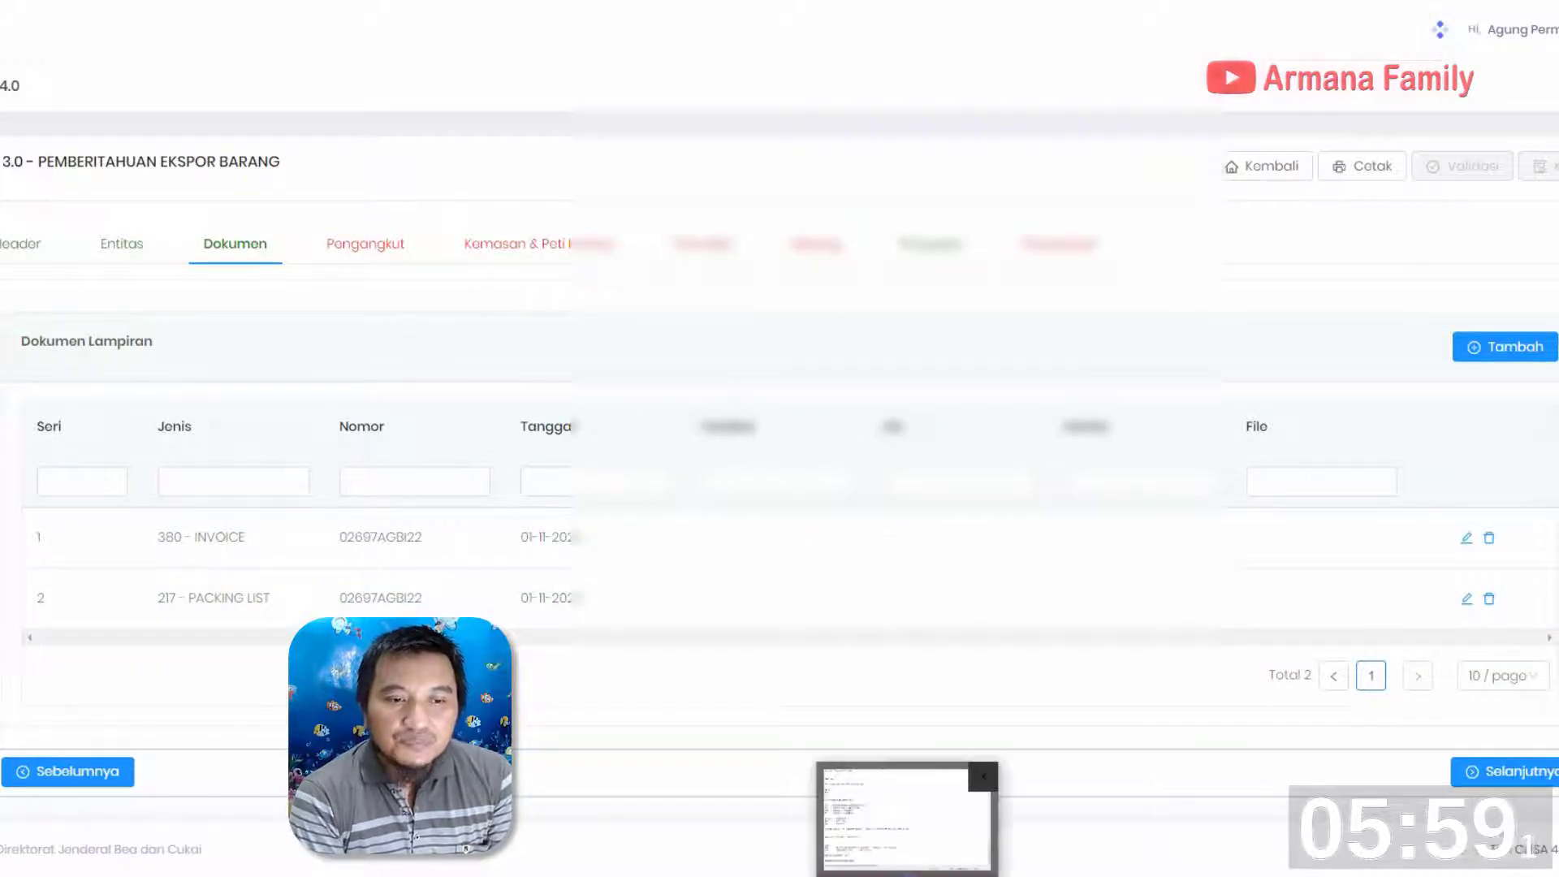
Switch to the Email note in Notepad, select the document number lines near its end, and return to the CEISA portal
left_click(910, 876)
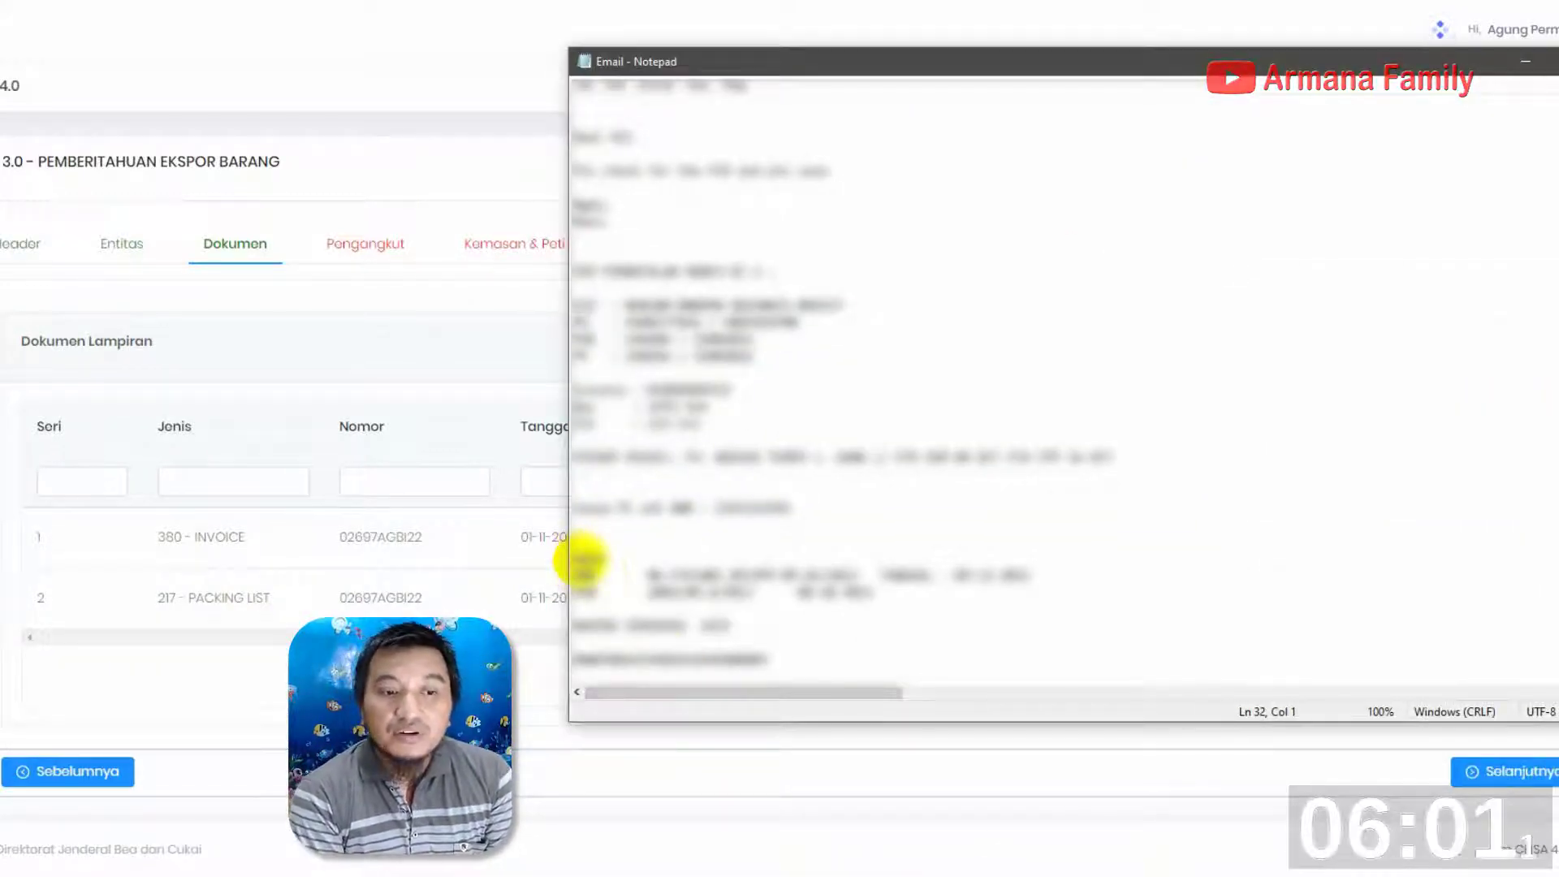
left_click_drag(578, 561, 985, 601)
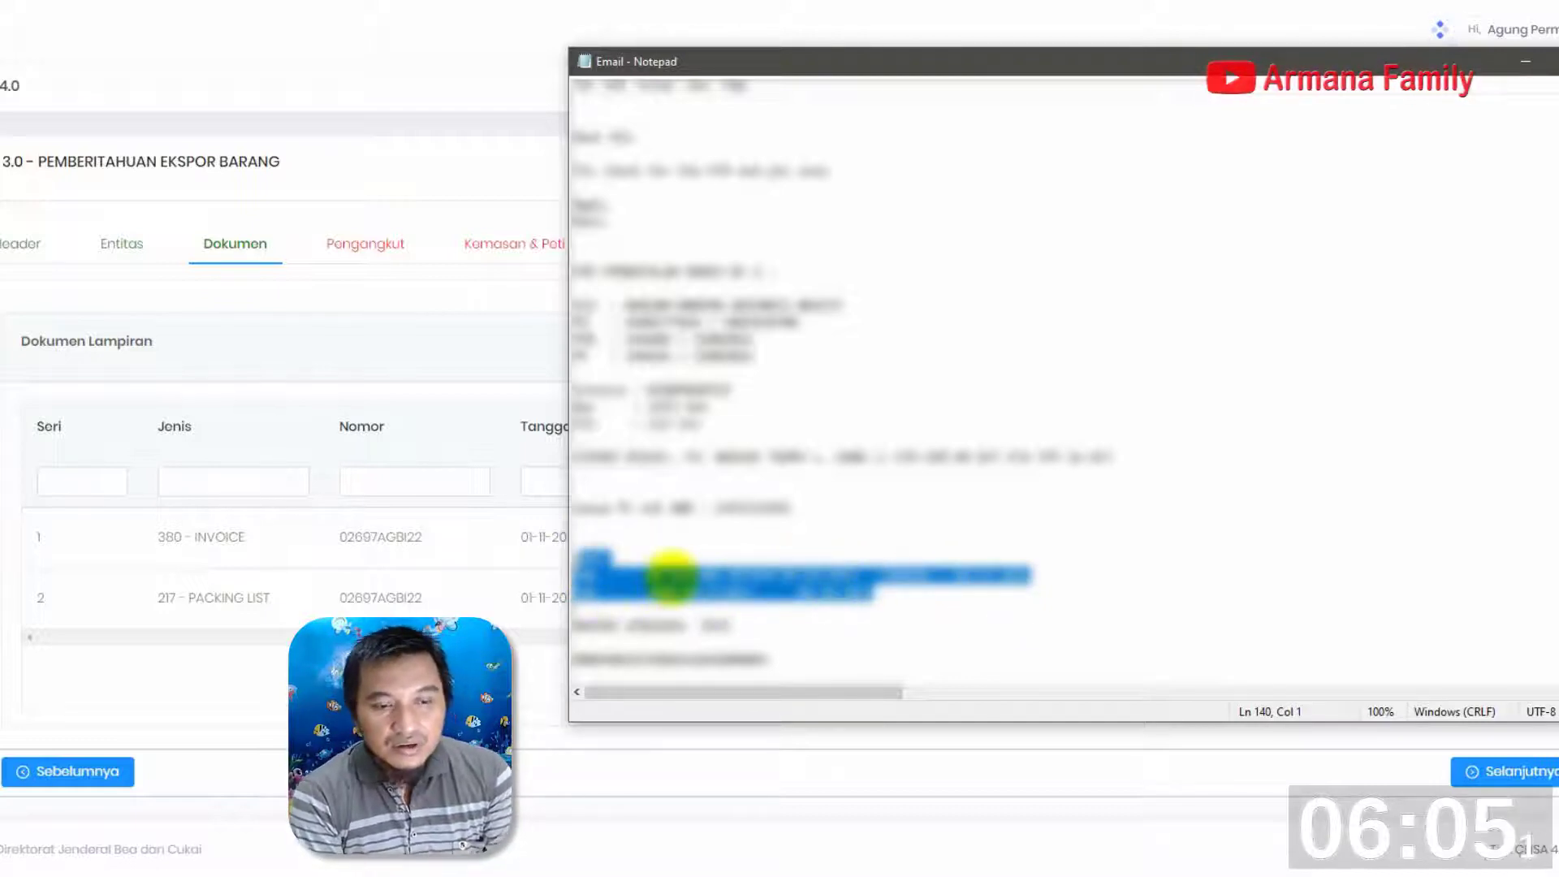
left_click(331, 348)
Add another Dokumen Lampiran entry and set its Jenis Dokumen to 500 - MOU PDE (EKSPORTIR)
left_click(1506, 347)
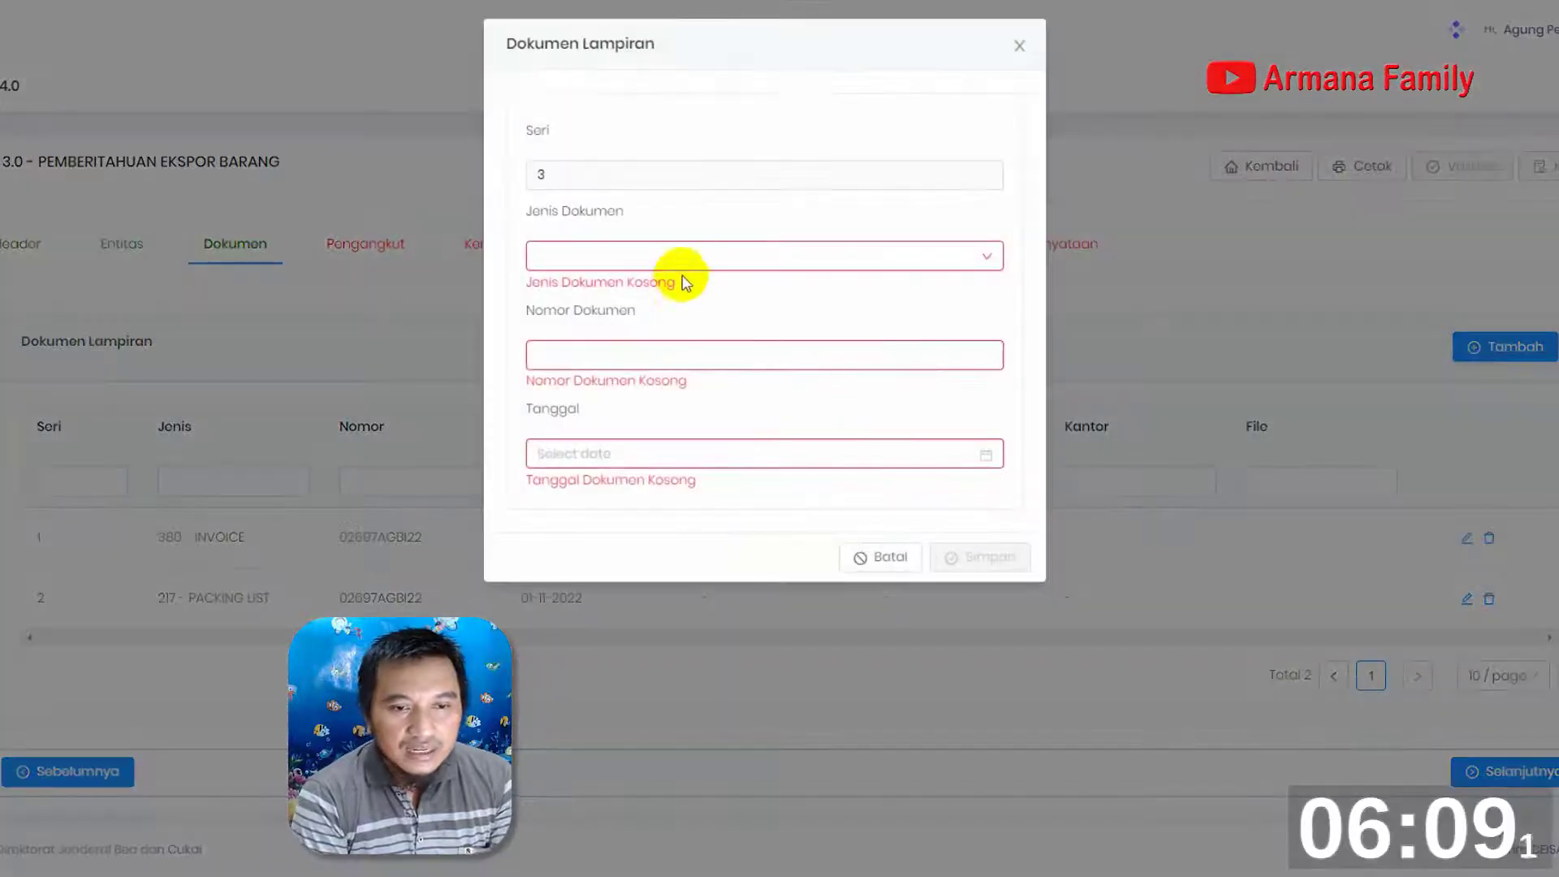
left_click(696, 264)
type("500")
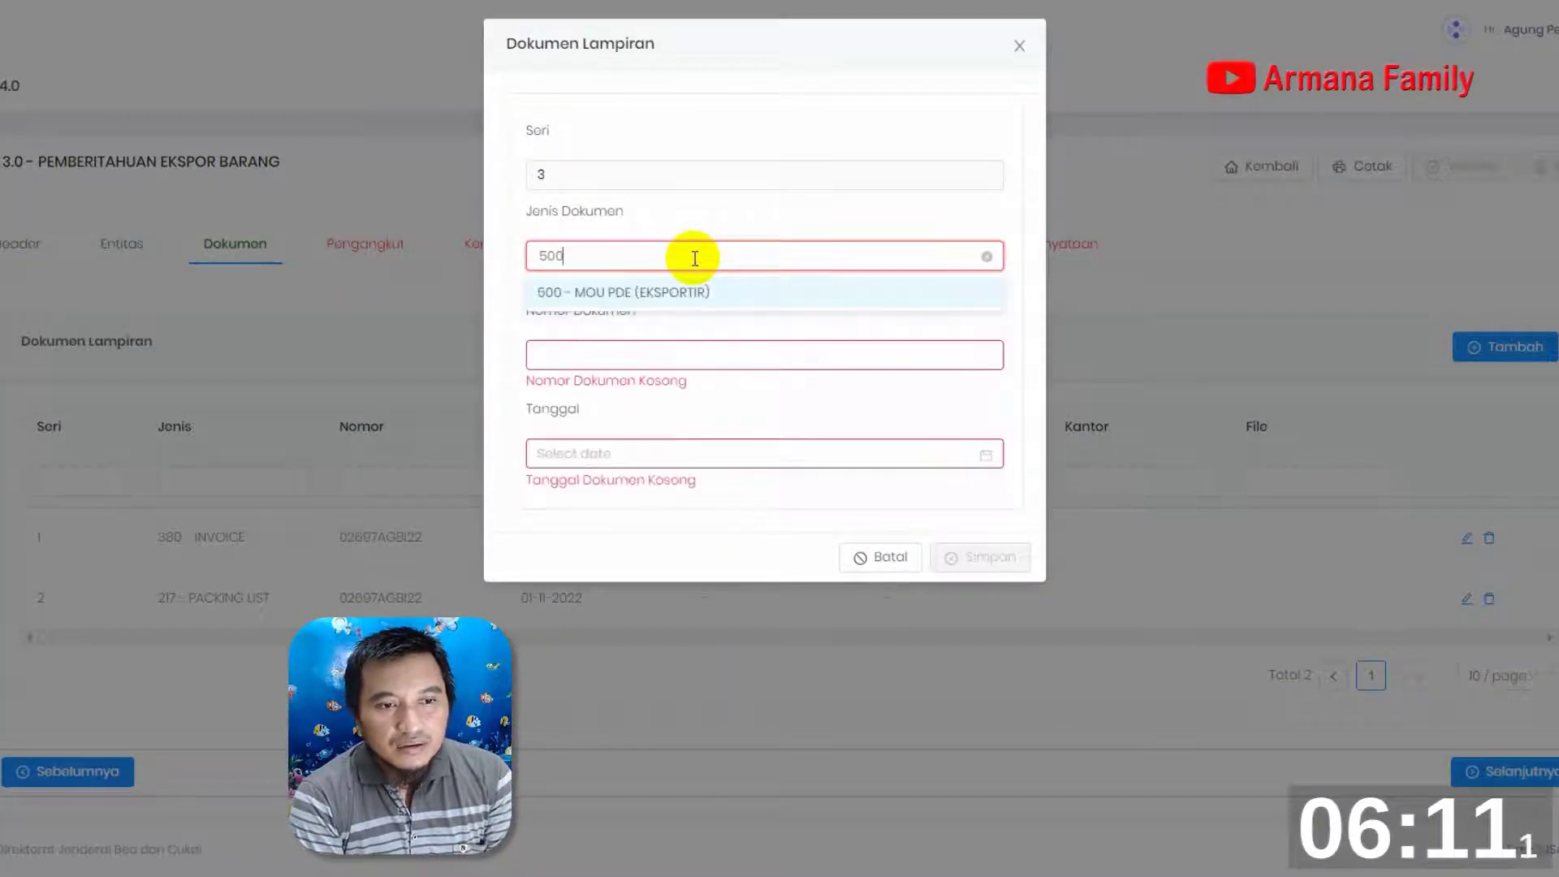
left_click(584, 294)
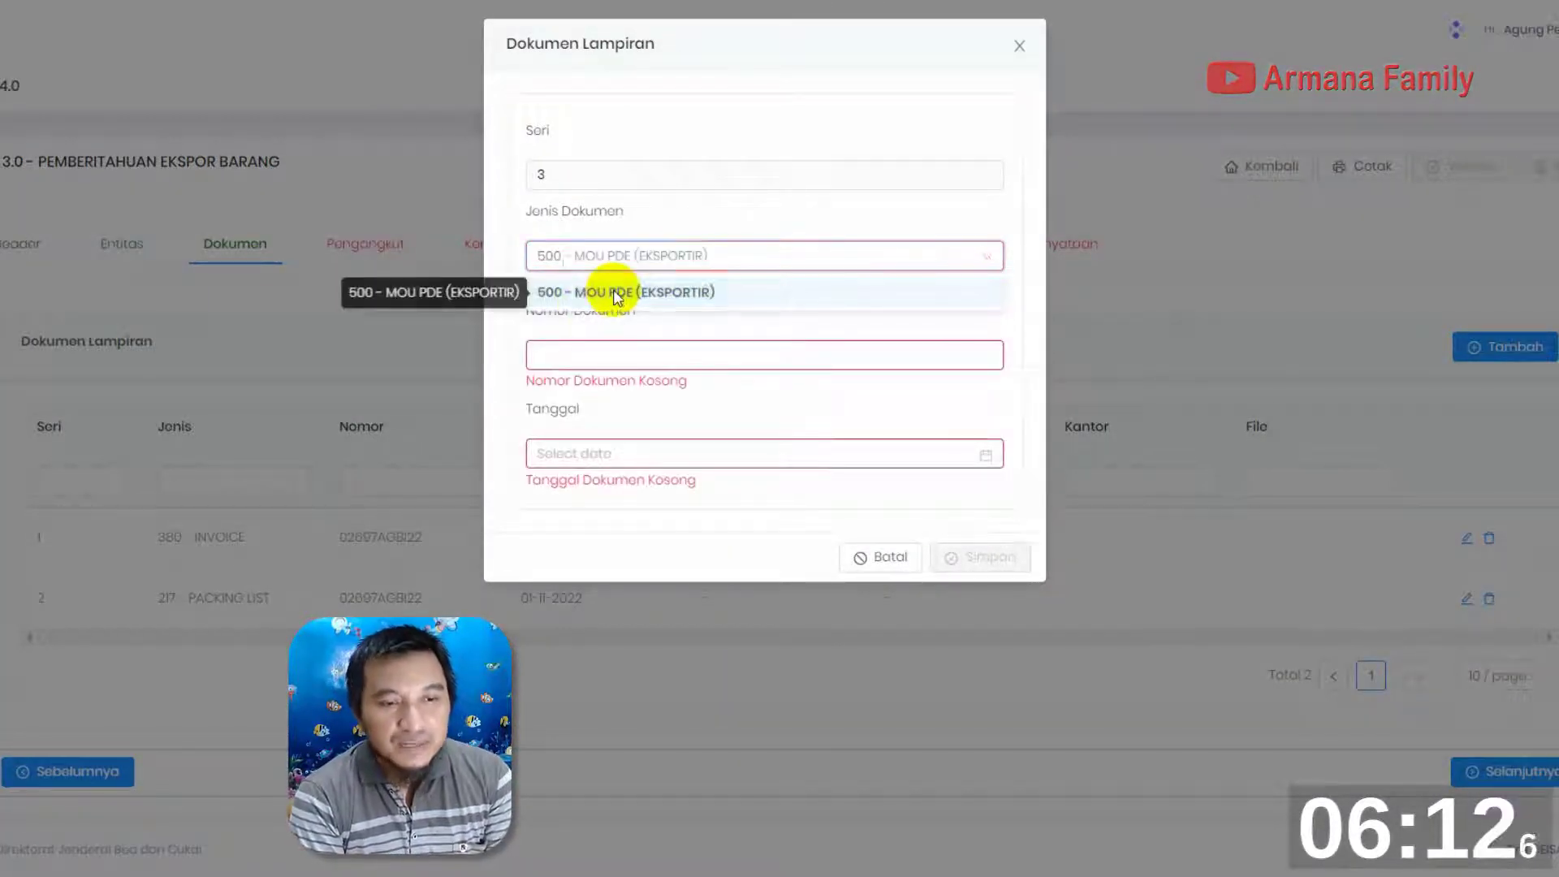
Paste the MOU's number into Nomor Dokumen and correct its prefix to NK-
left_click(636, 336)
key("ctrl+v")
left_click(543, 339)
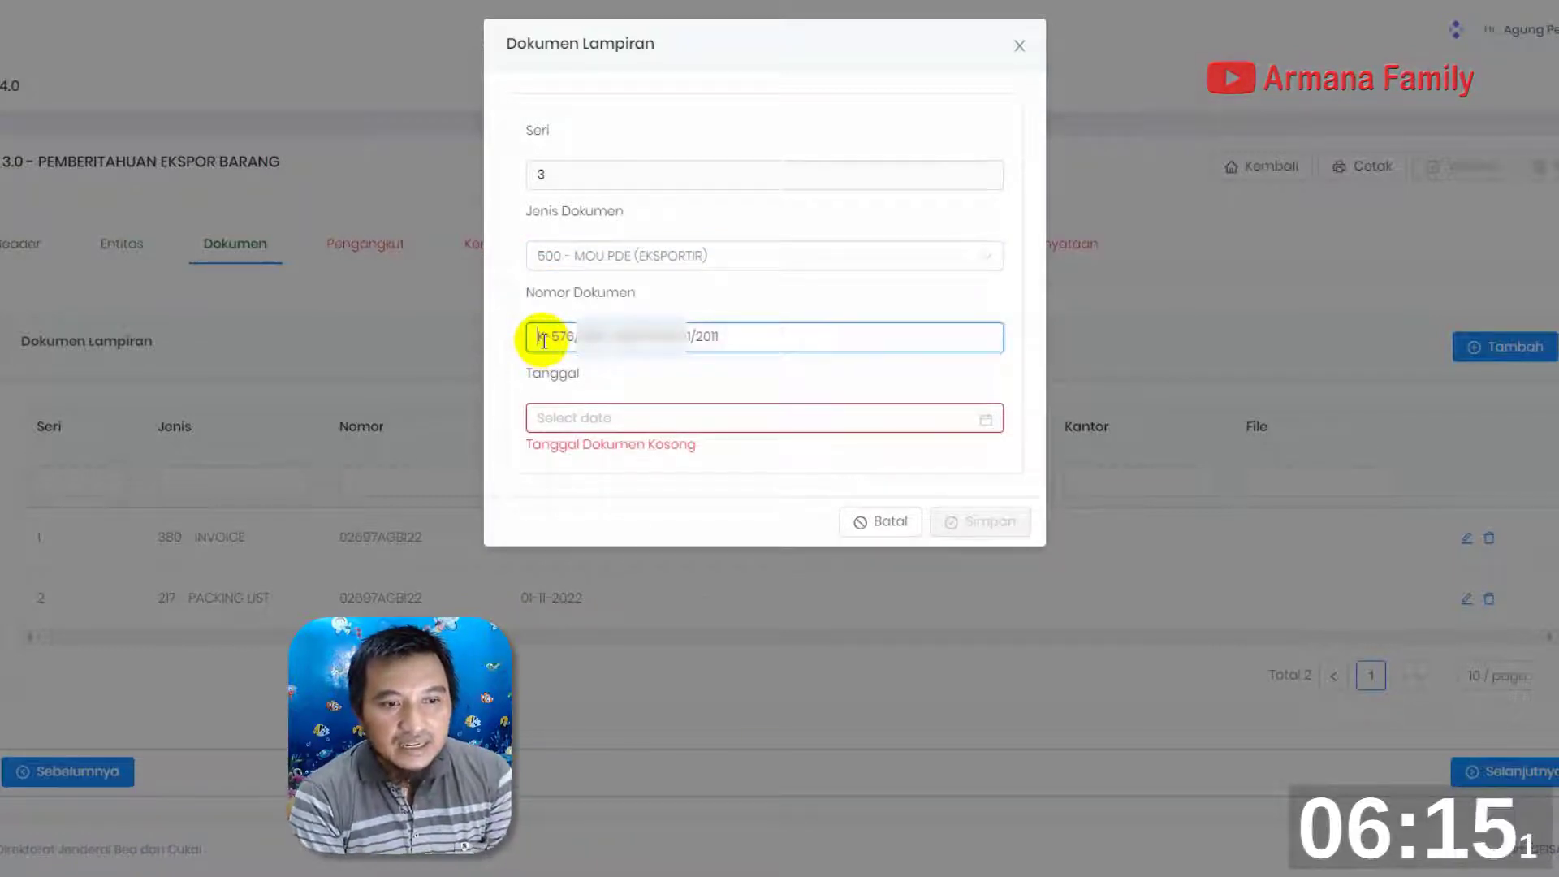
type("N")
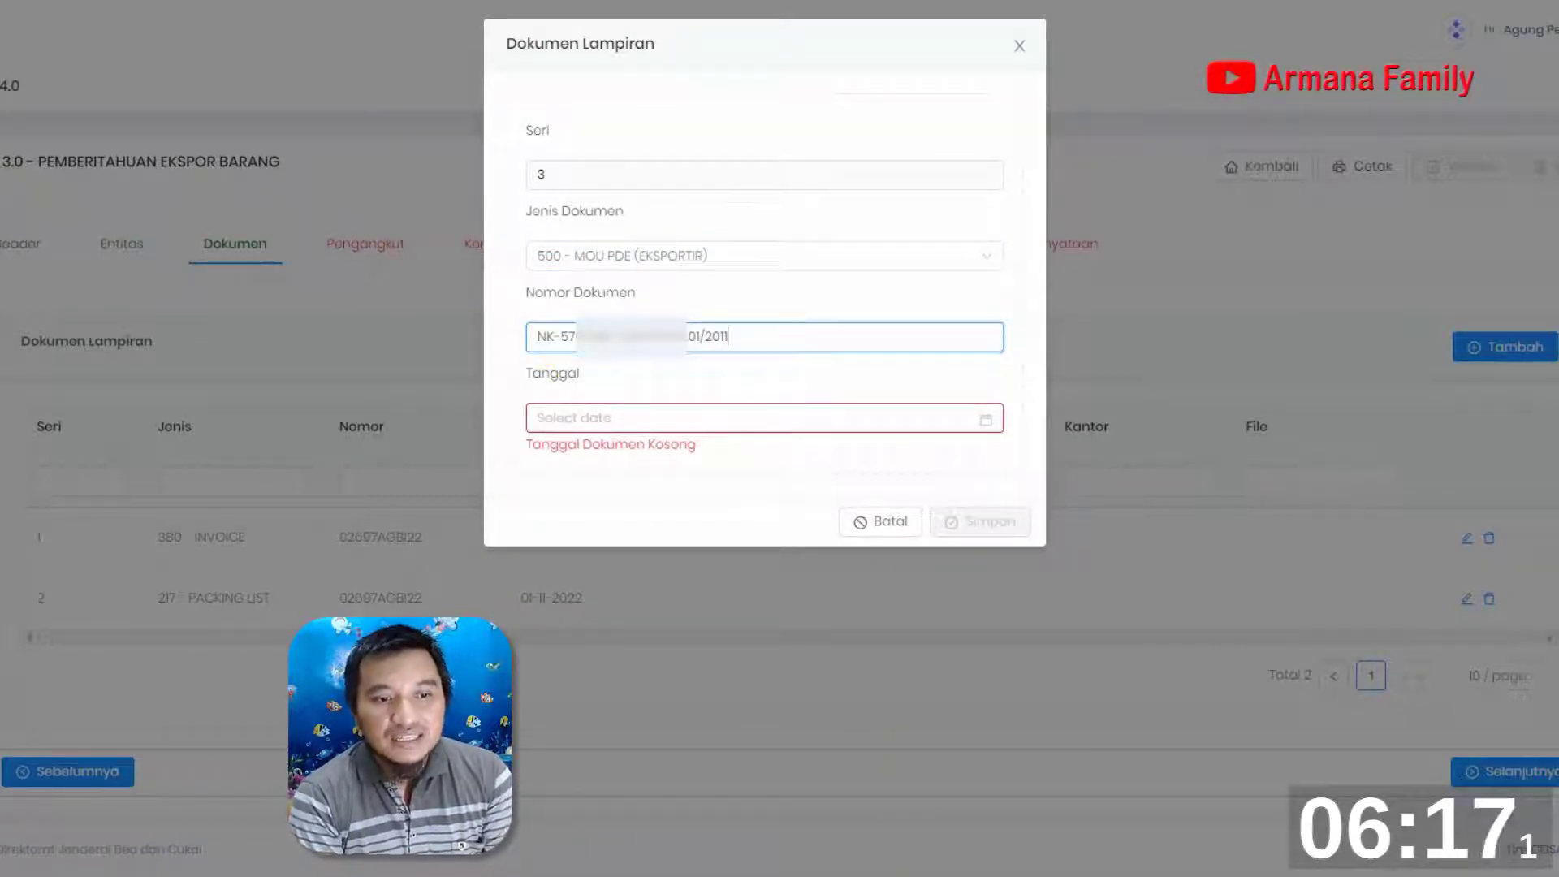
Pick the MOU document's date in the year 2011 and save the attachment entry
left_click(984, 426)
left_click(986, 424)
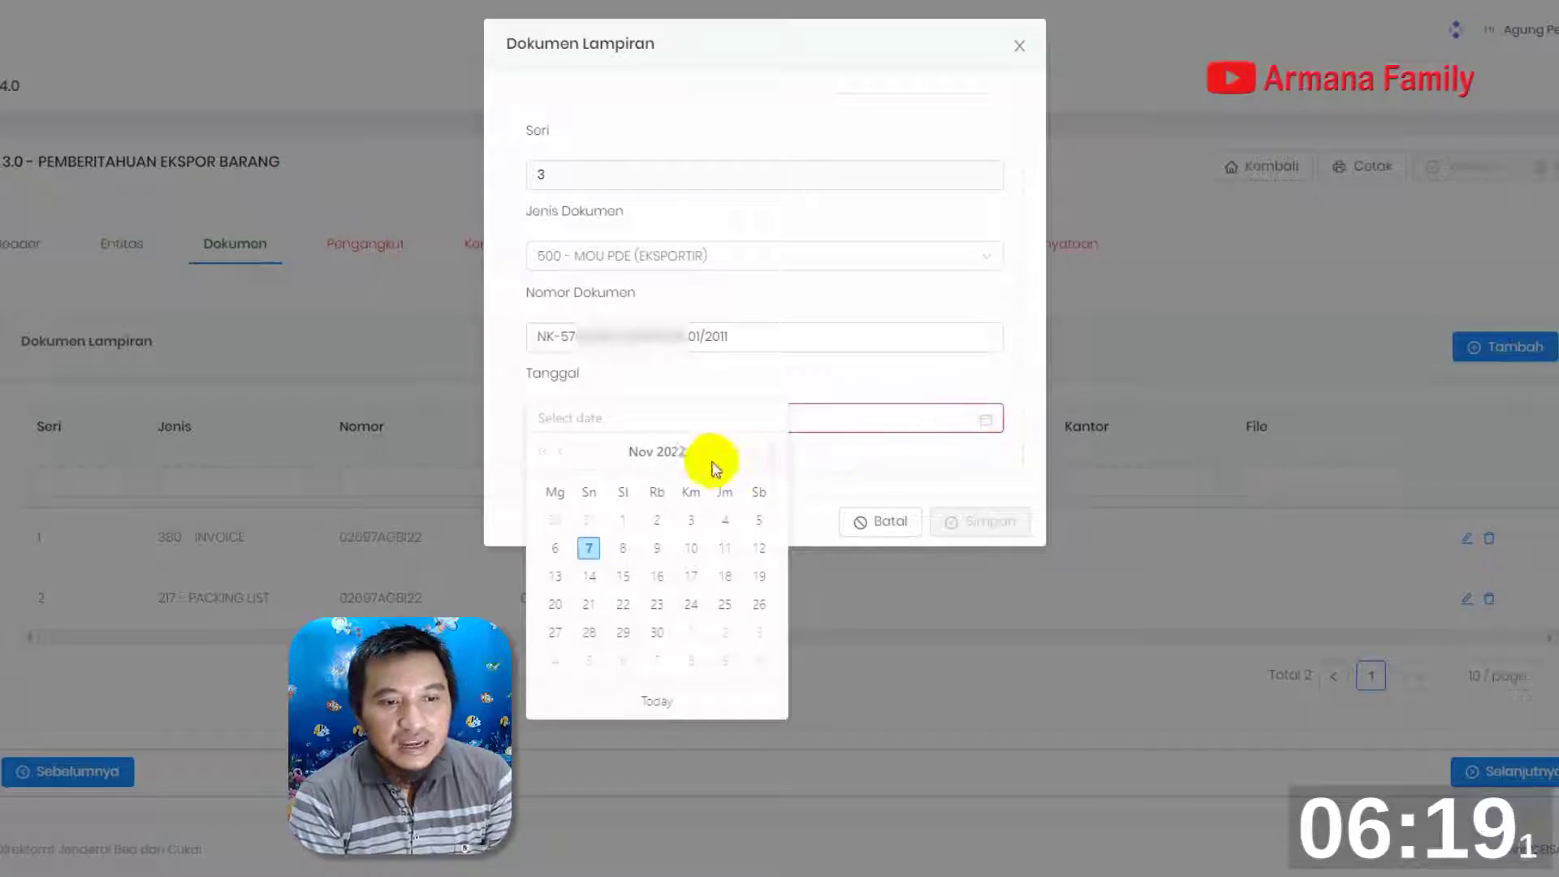
double_click(662, 452)
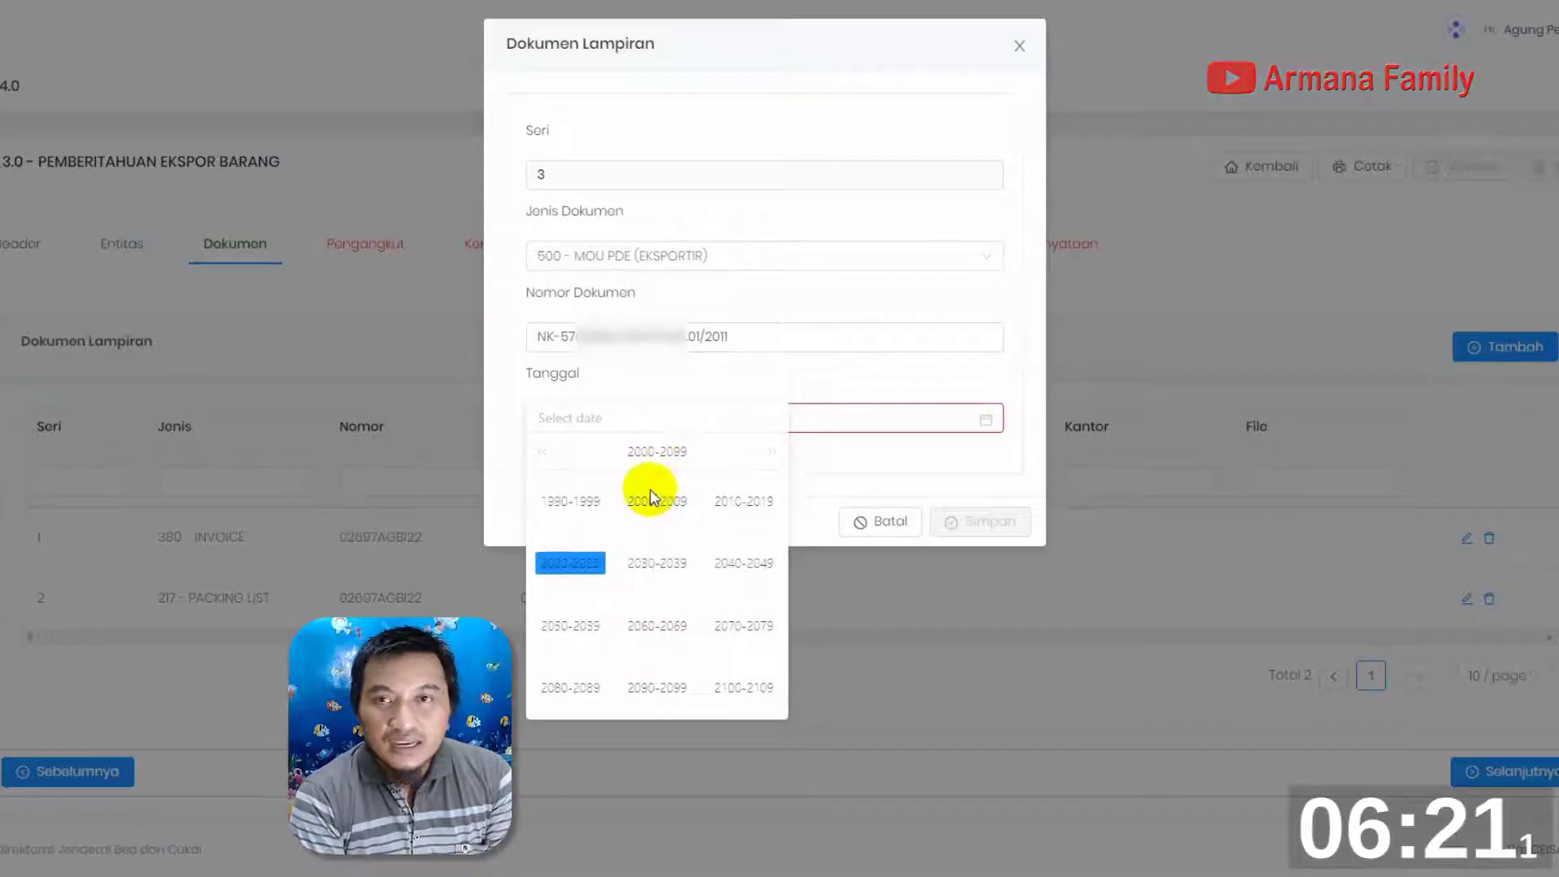
left_click(740, 505)
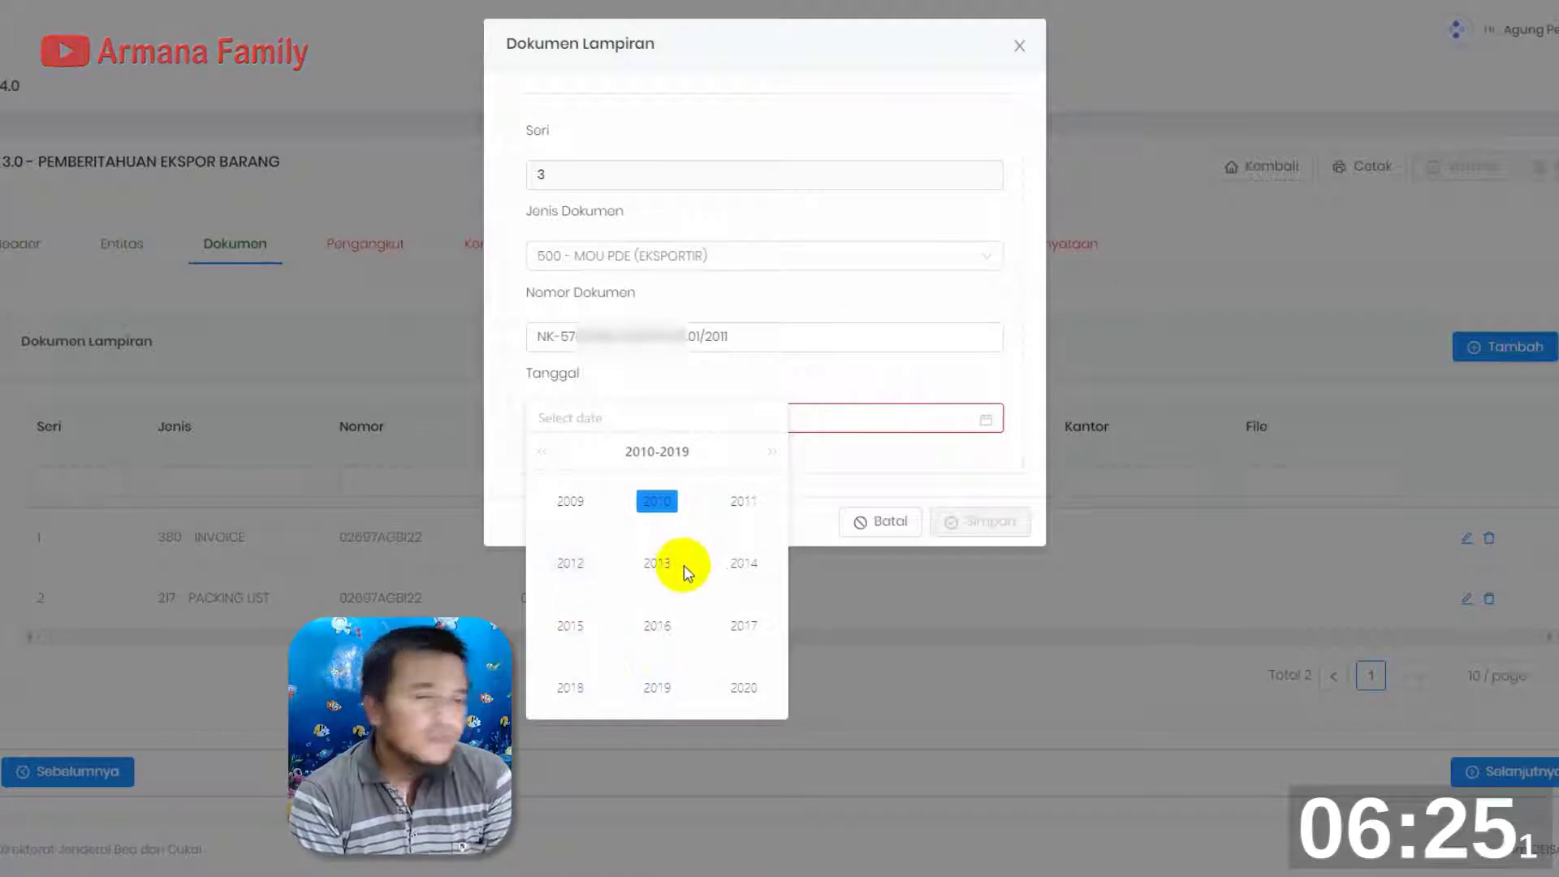
left_click(741, 503)
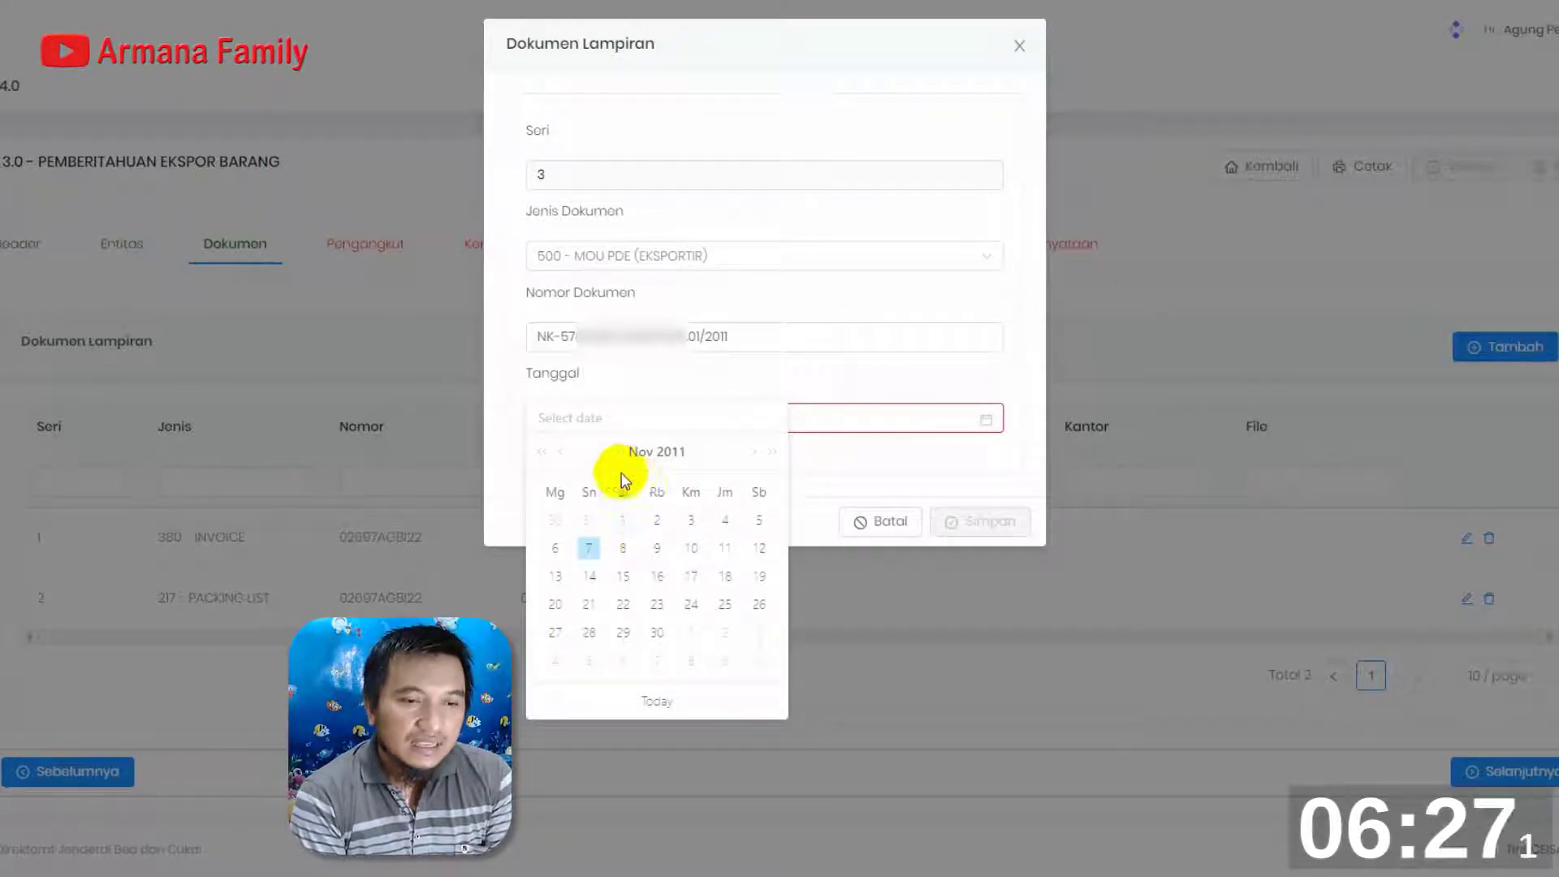
left_click(657, 551)
left_click(998, 506)
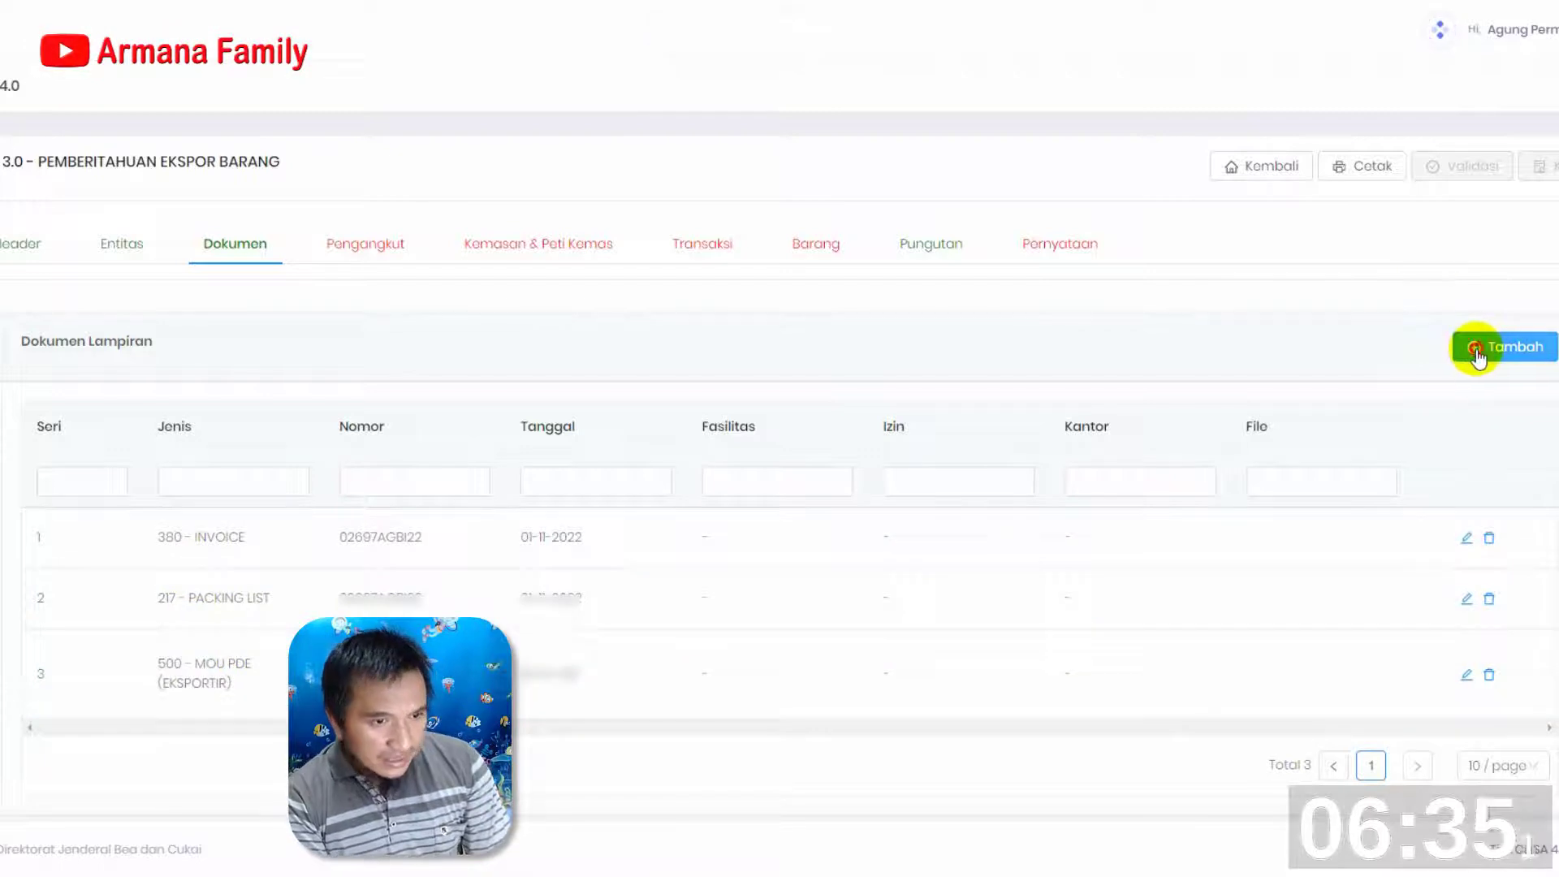
Add another Dokumen Lampiran entry with Jenis Dokumen 920 - SKEP TPB and paste the decree's number into Nomor Dokumen
left_click(1475, 347)
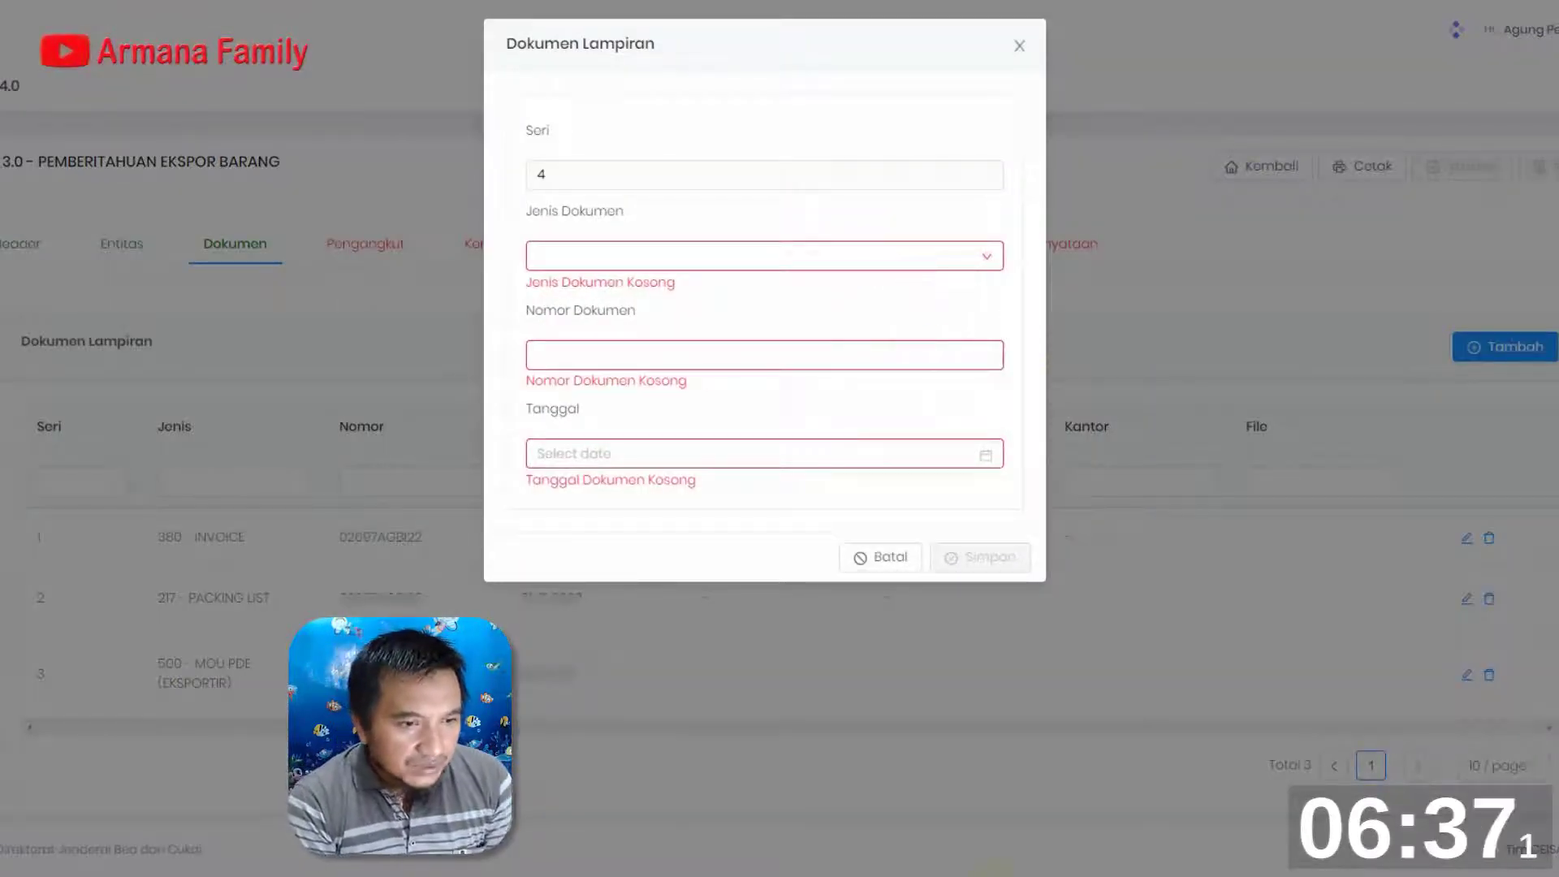
left_click(658, 247)
type("920")
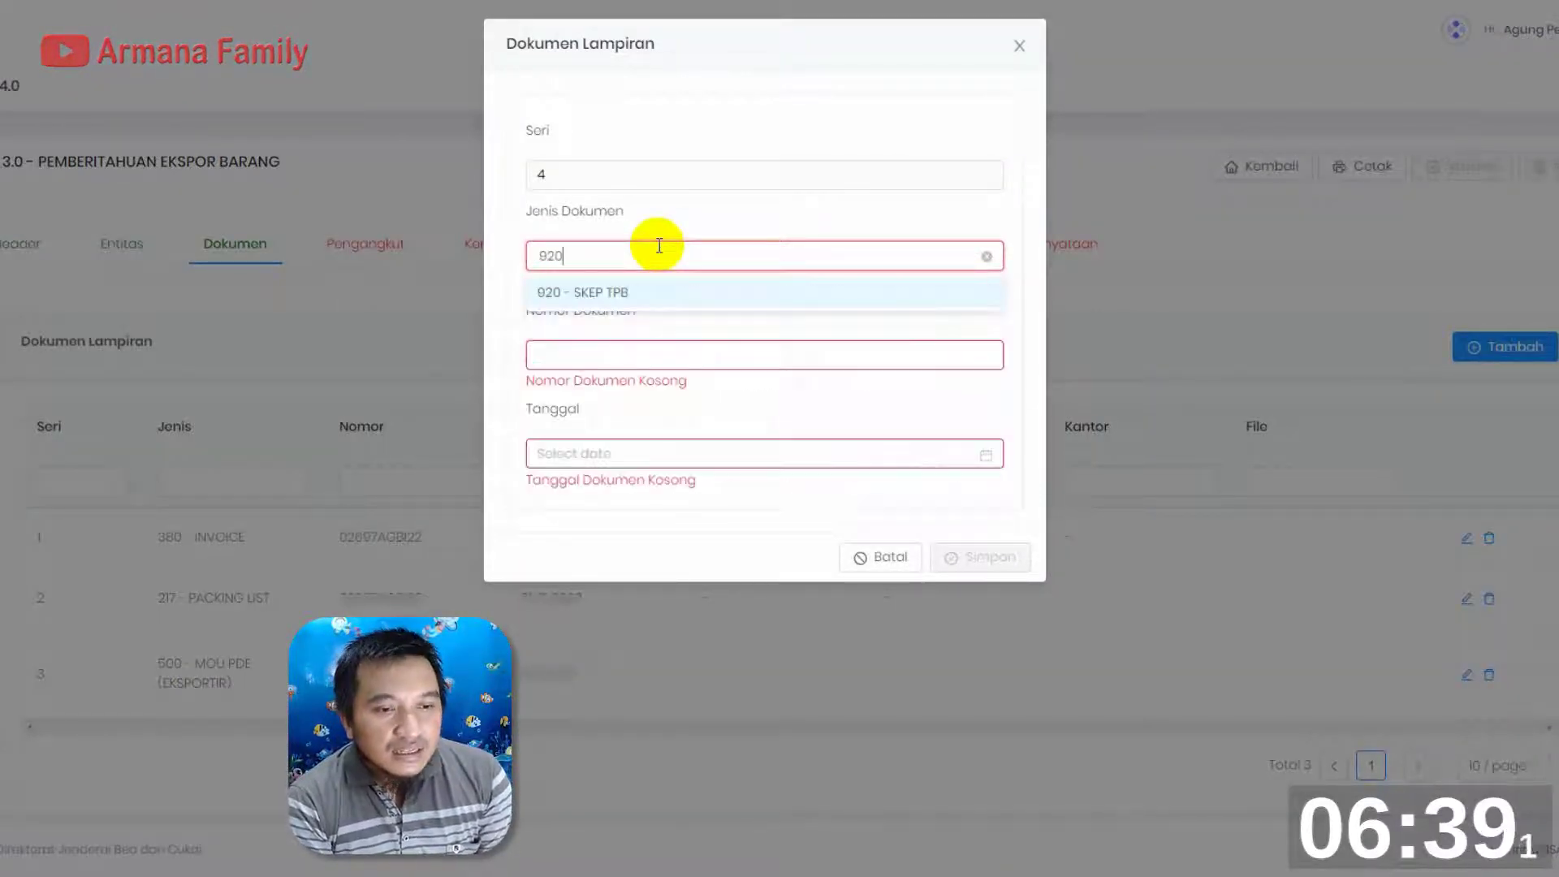
left_click(647, 296)
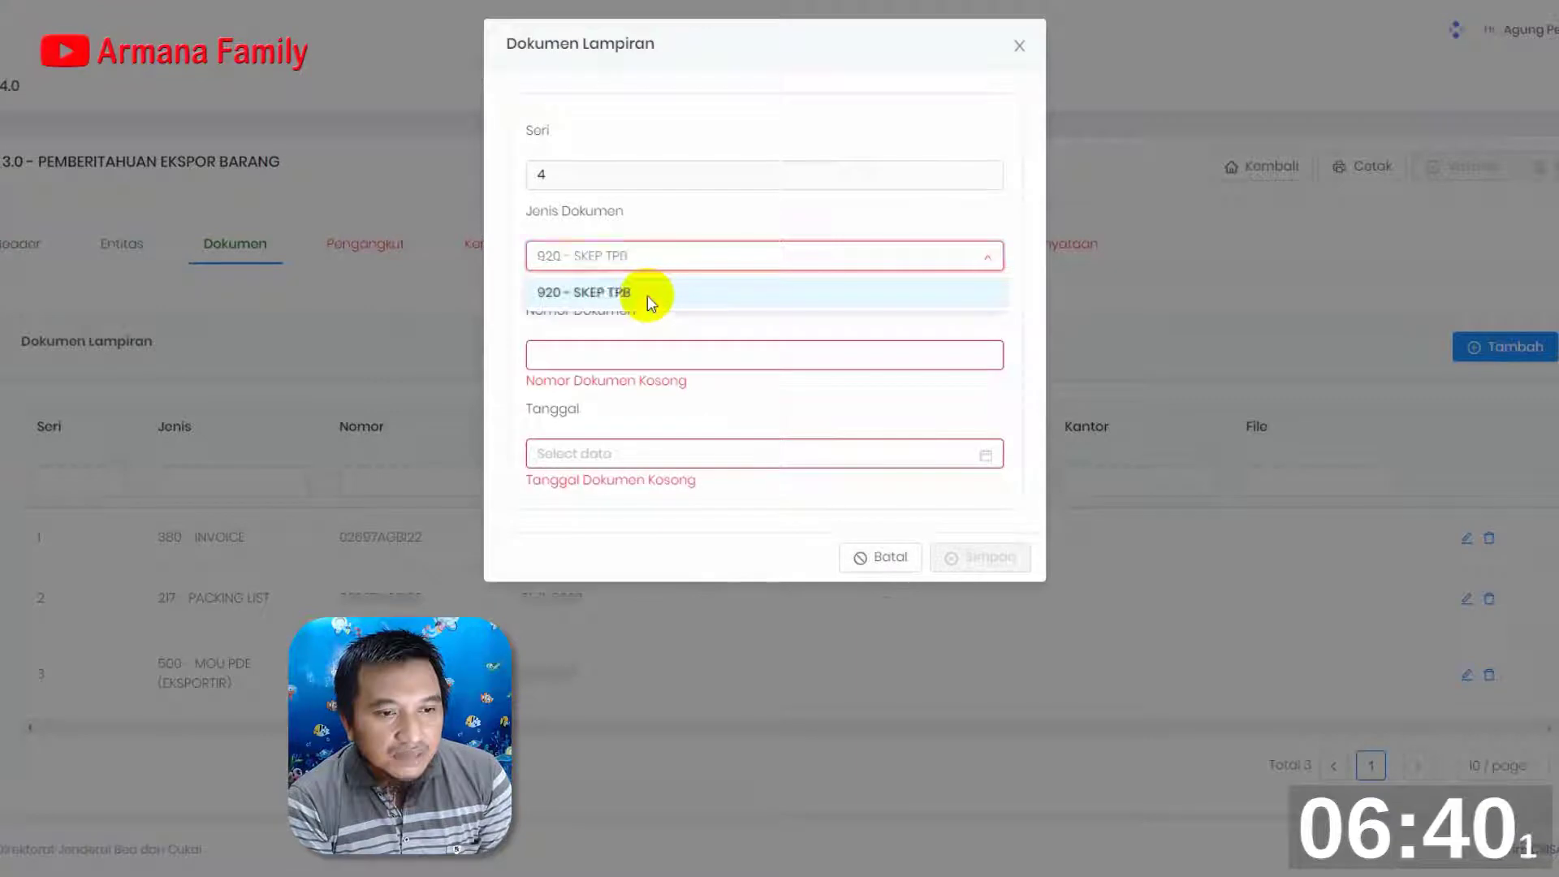
left_click(647, 339)
key("ctrl+v")
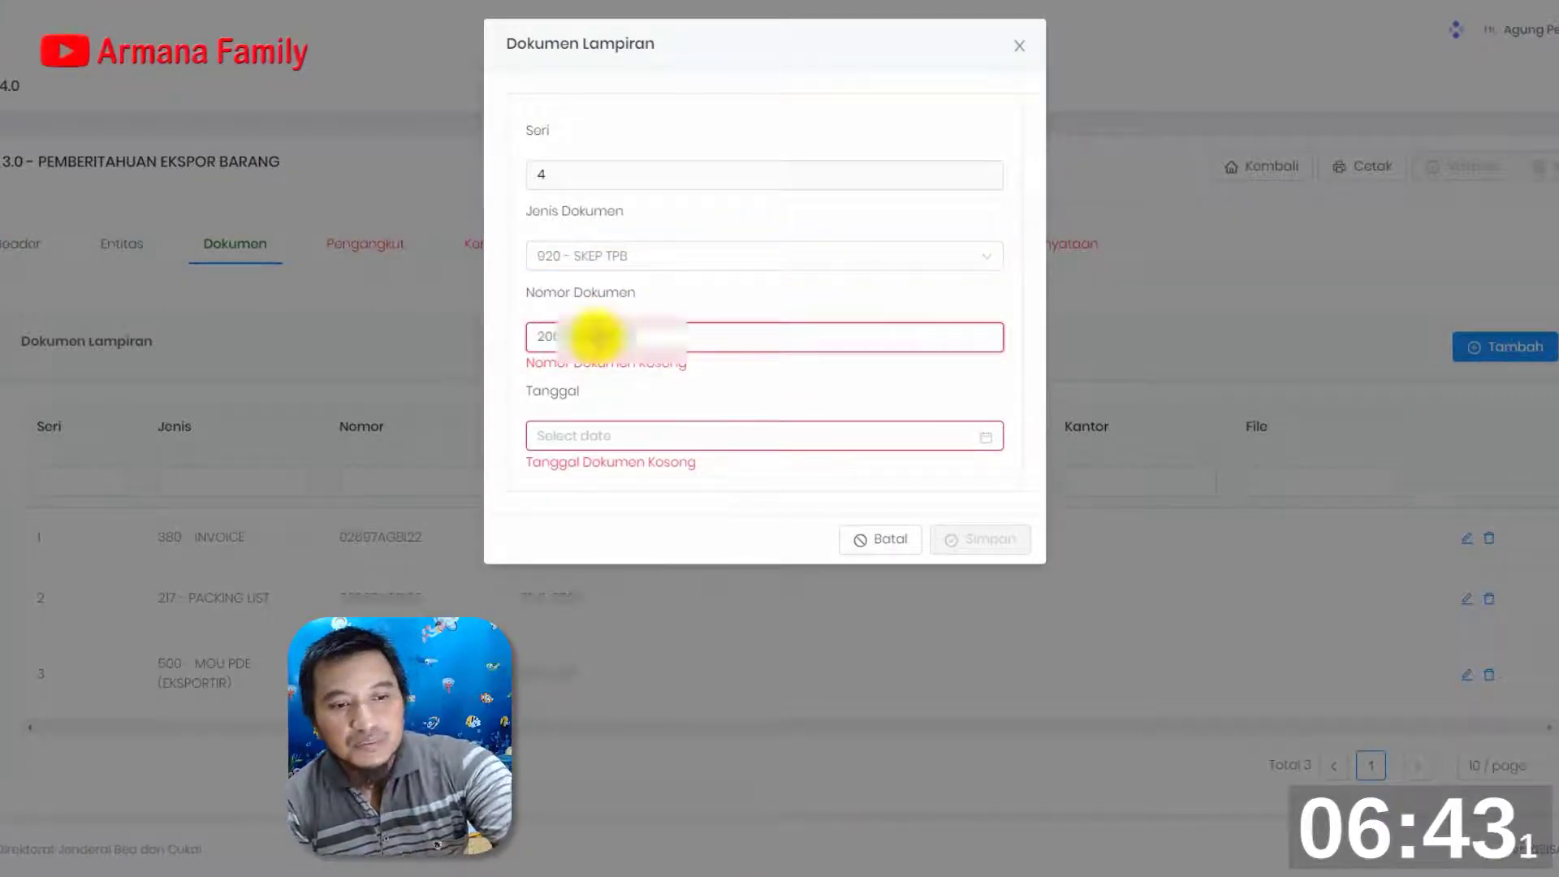
Date the SKEP TPB document 08-10-2013 and save the entry
left_click(616, 439)
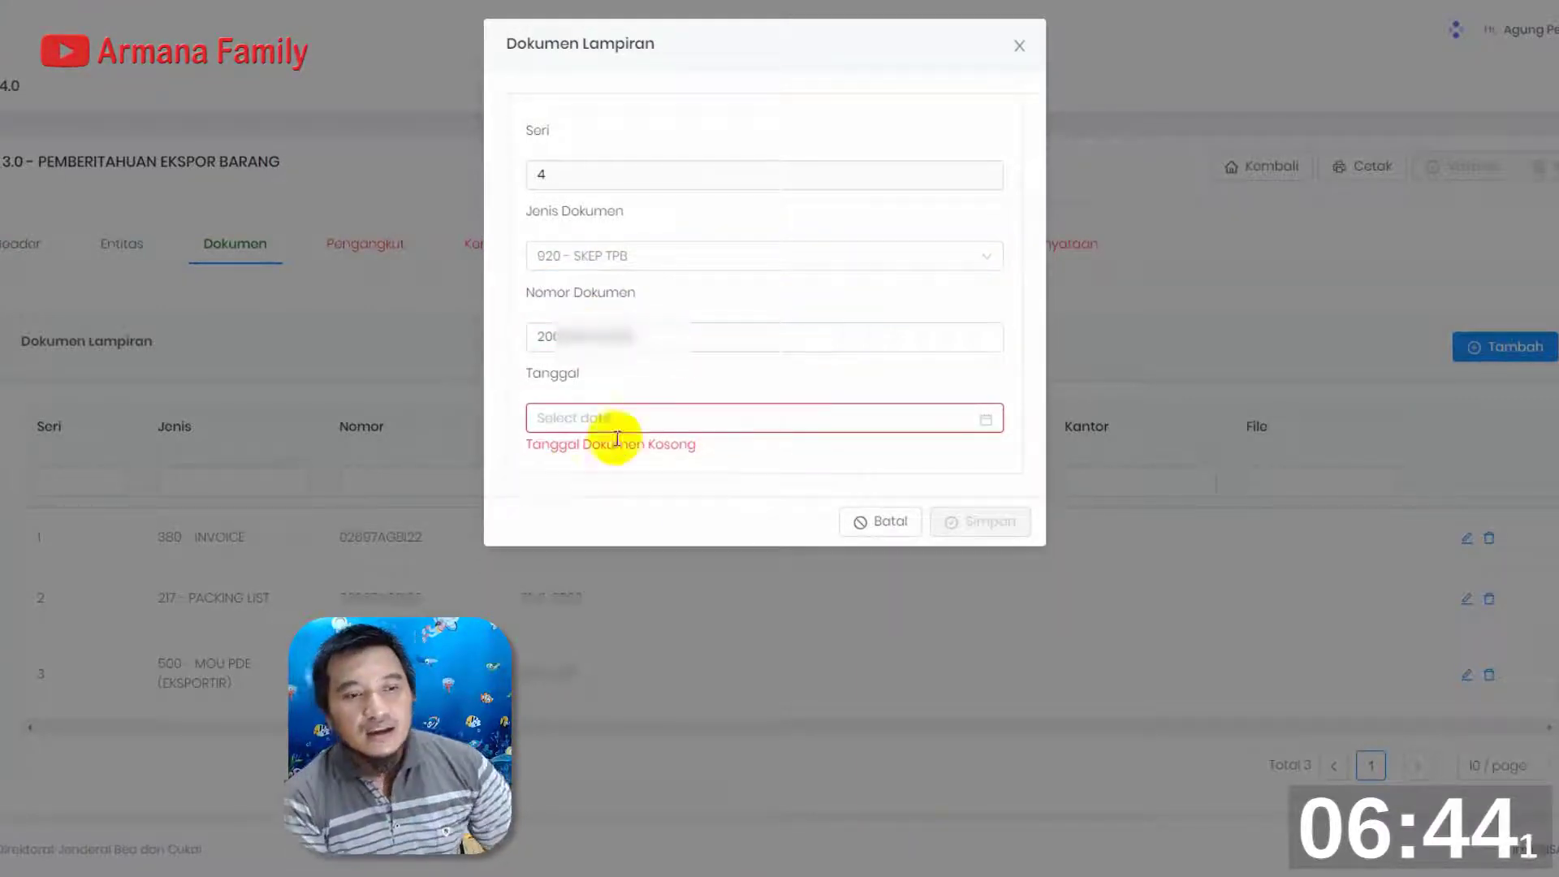
left_click(986, 418)
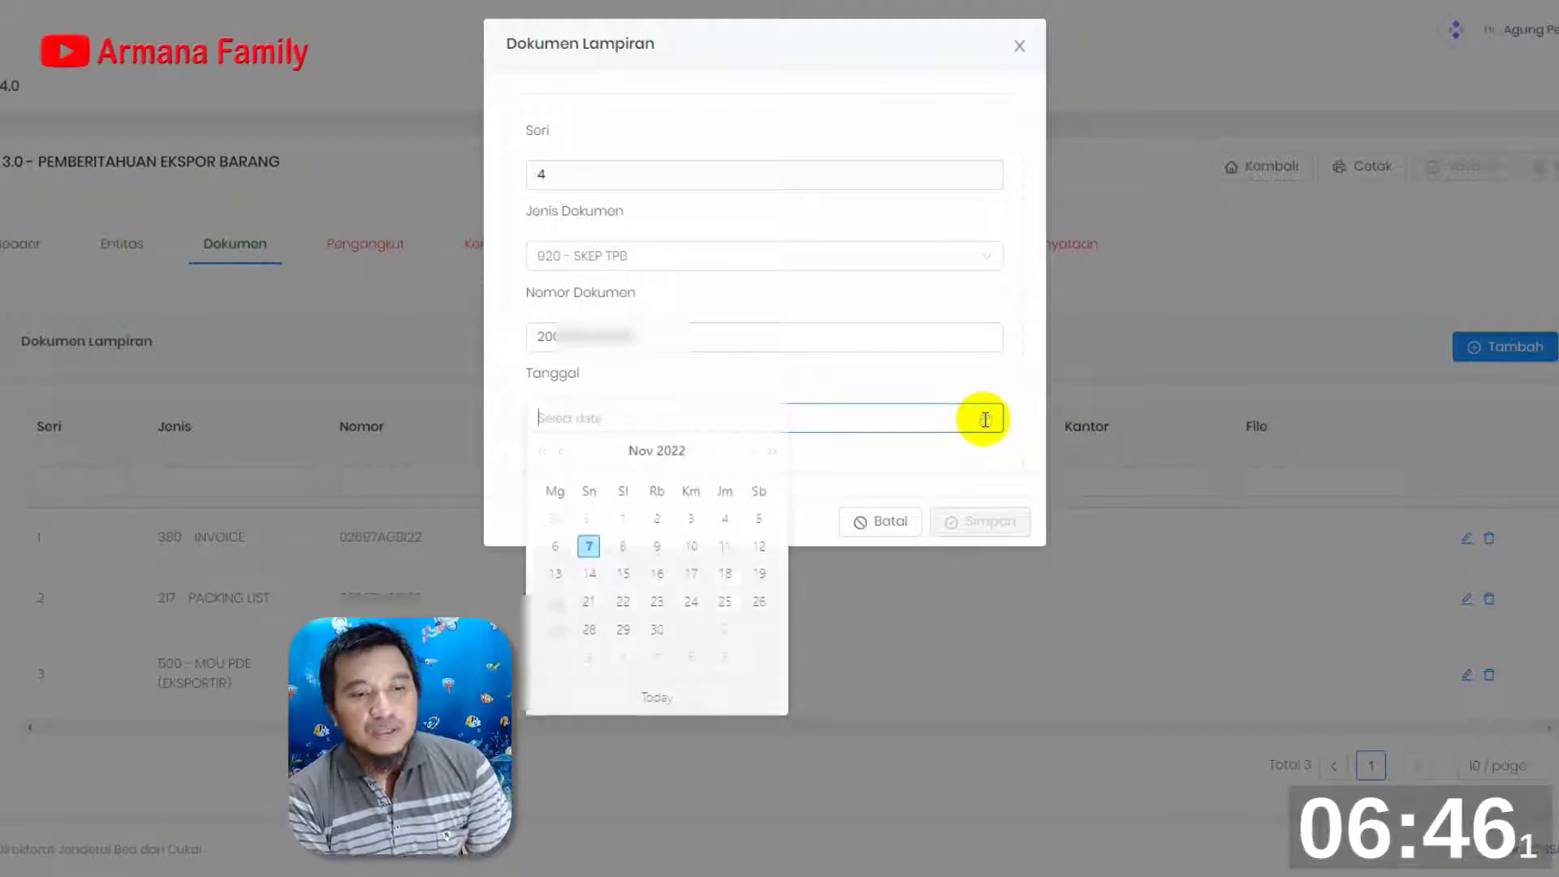
left_click(678, 453)
left_click(659, 453)
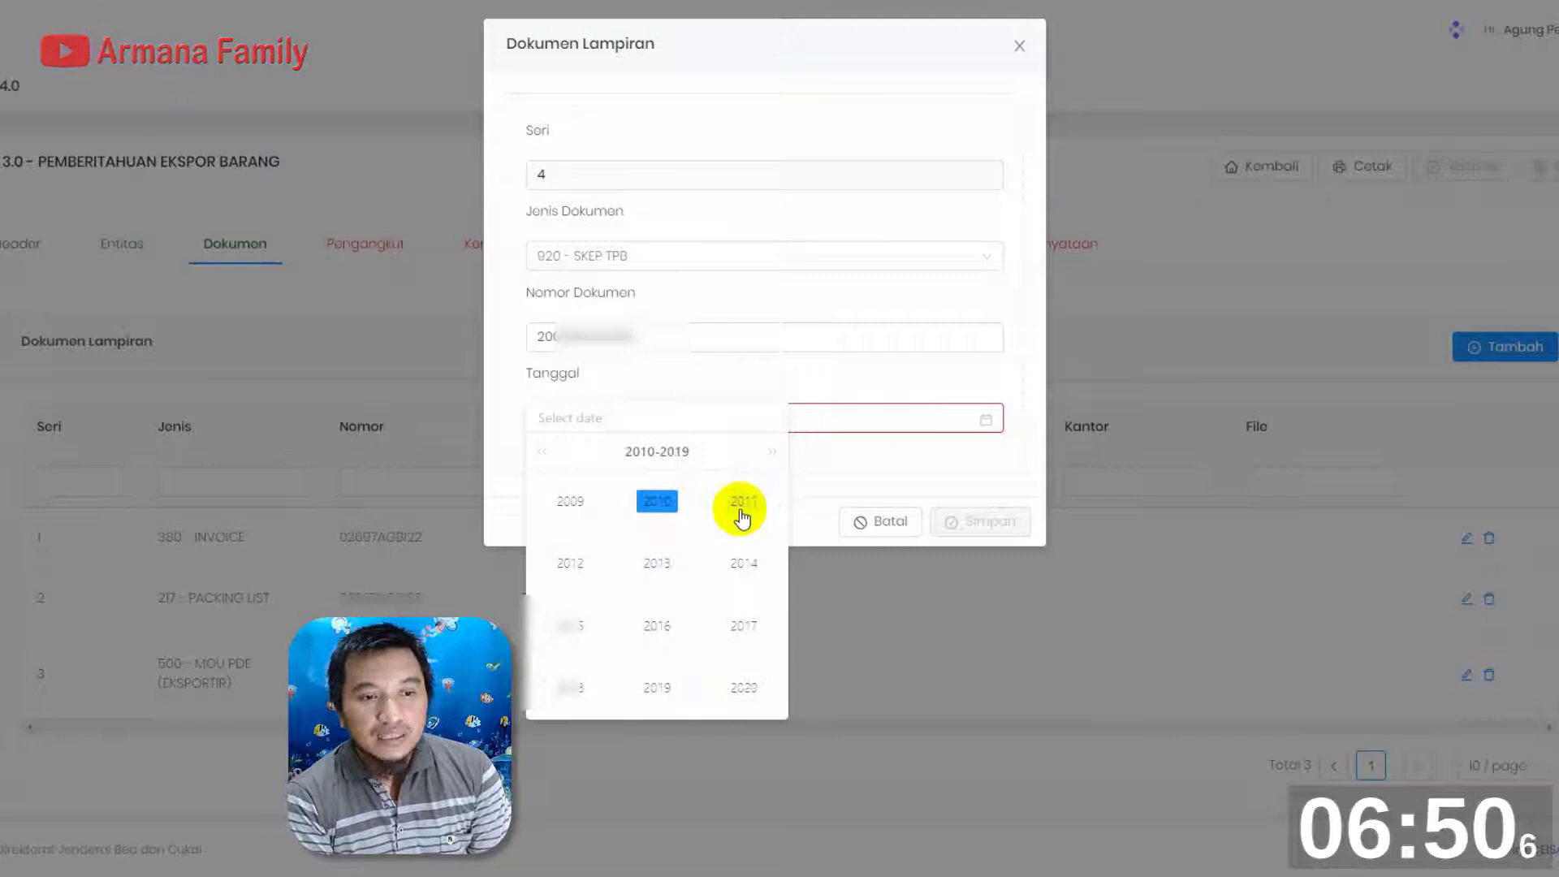
left_click(652, 566)
left_click(637, 455)
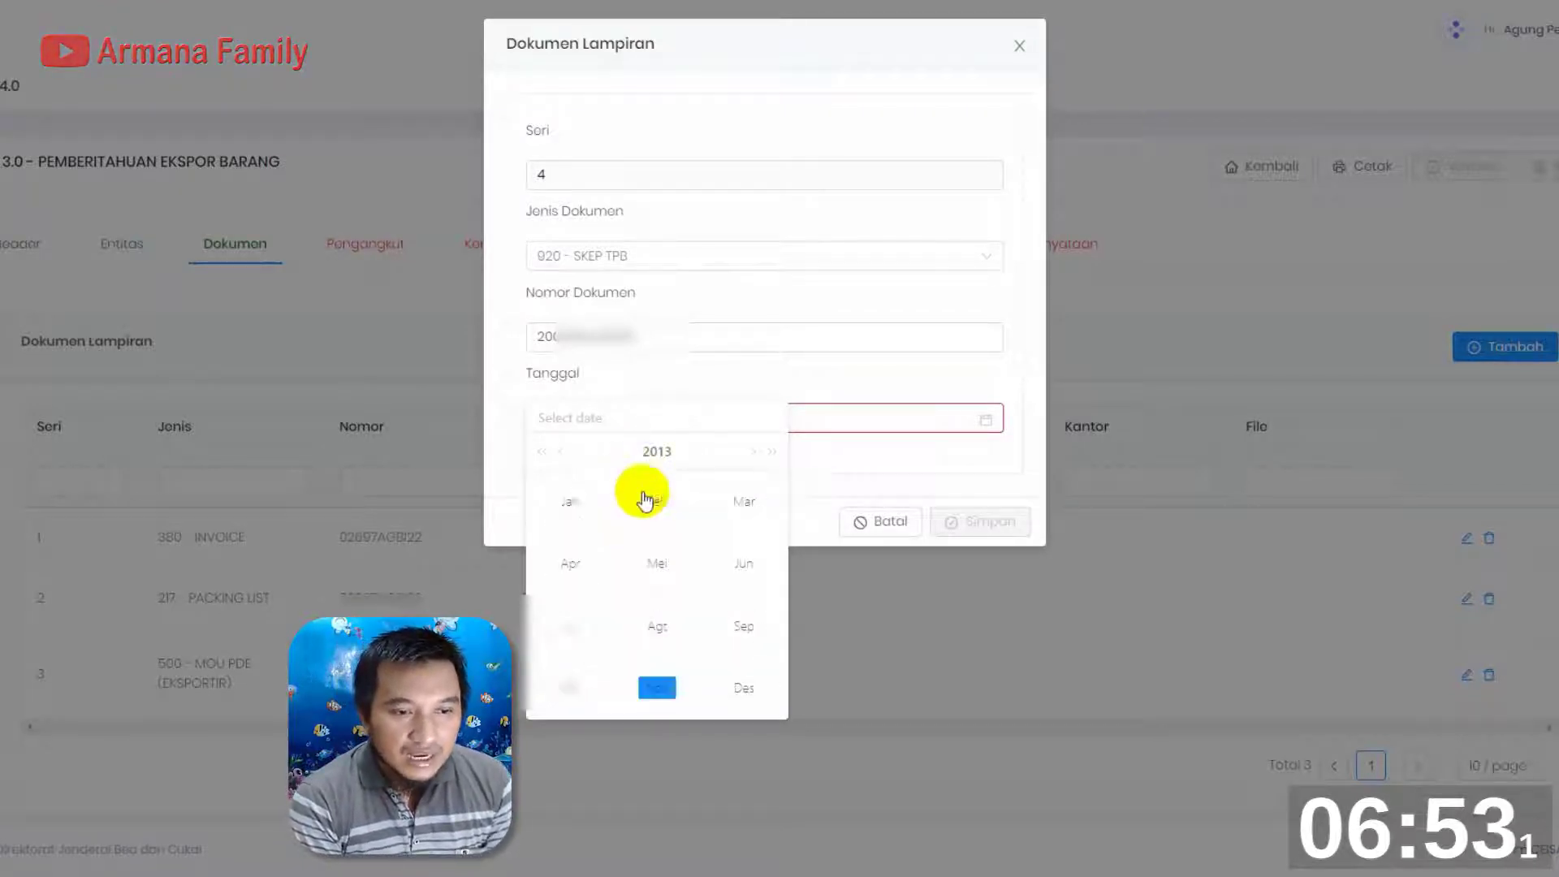
left_click(571, 680)
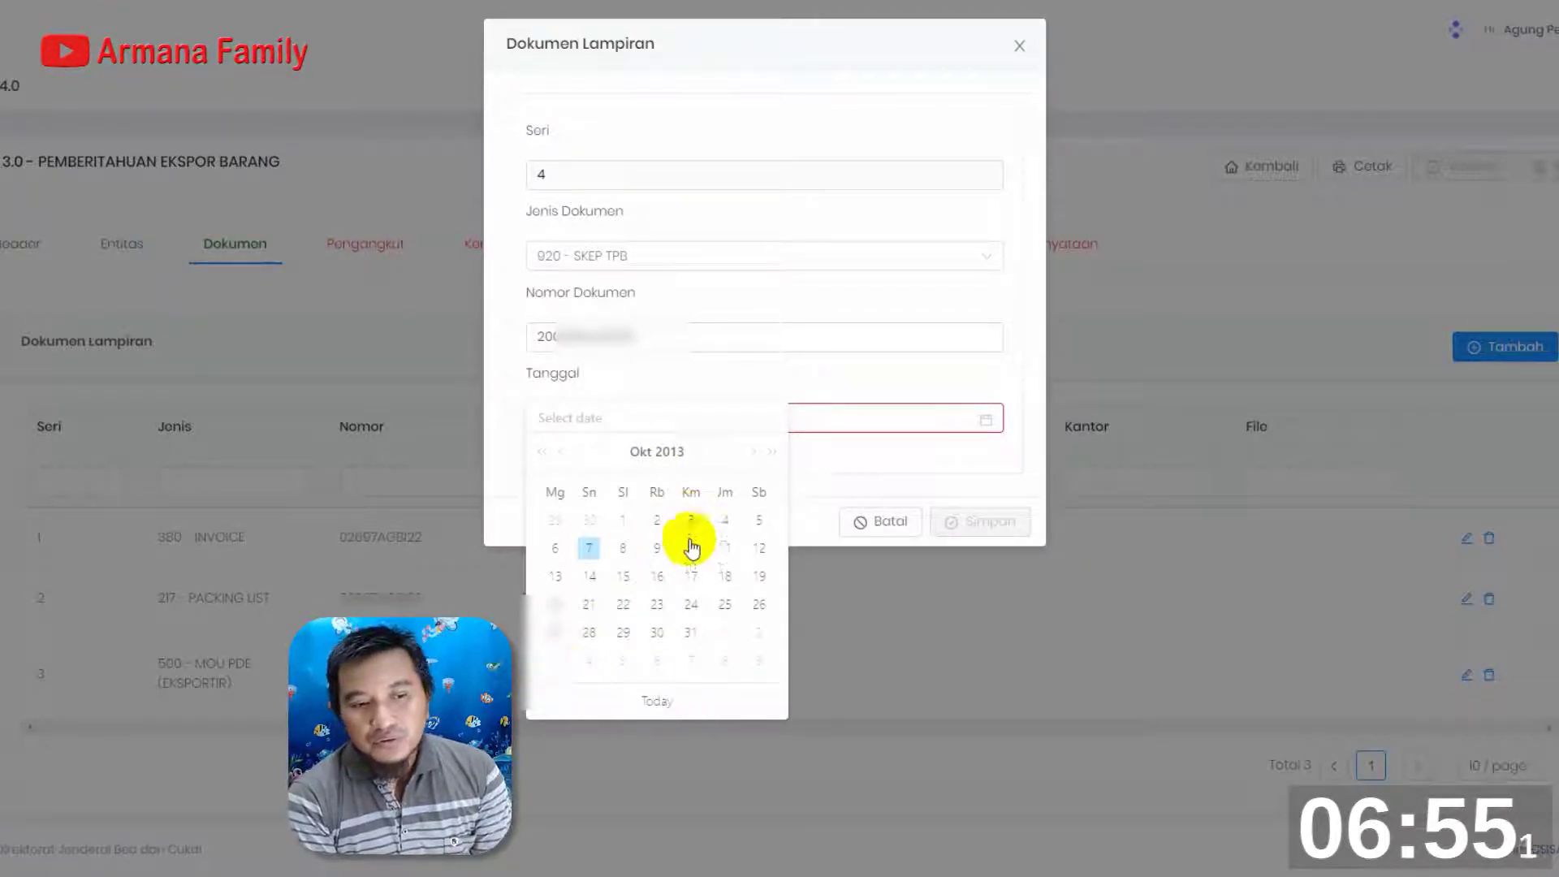
left_click(617, 549)
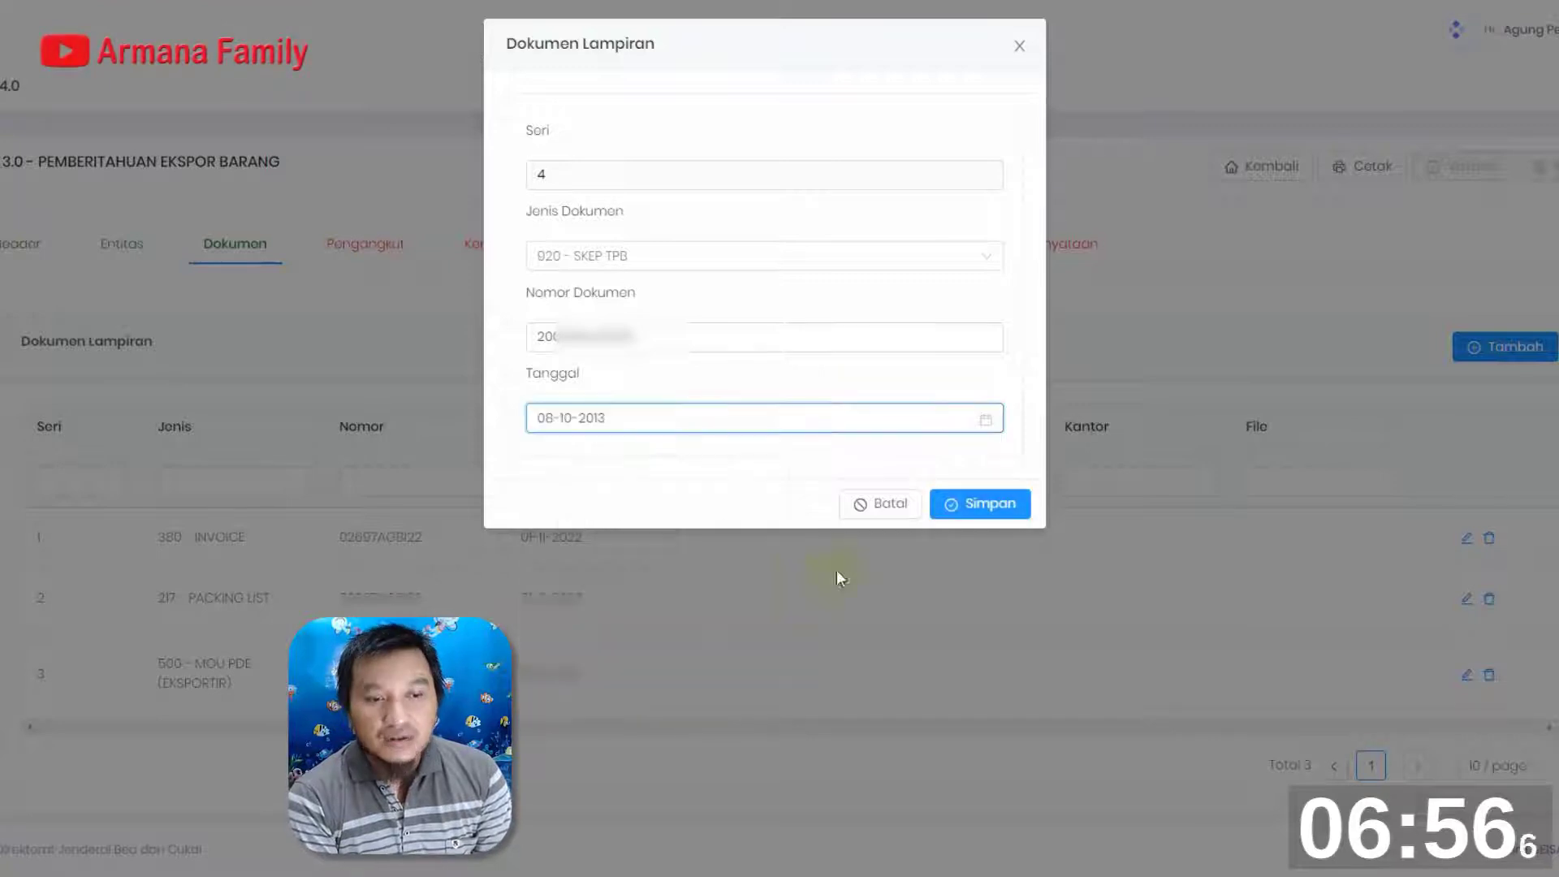
left_click(979, 505)
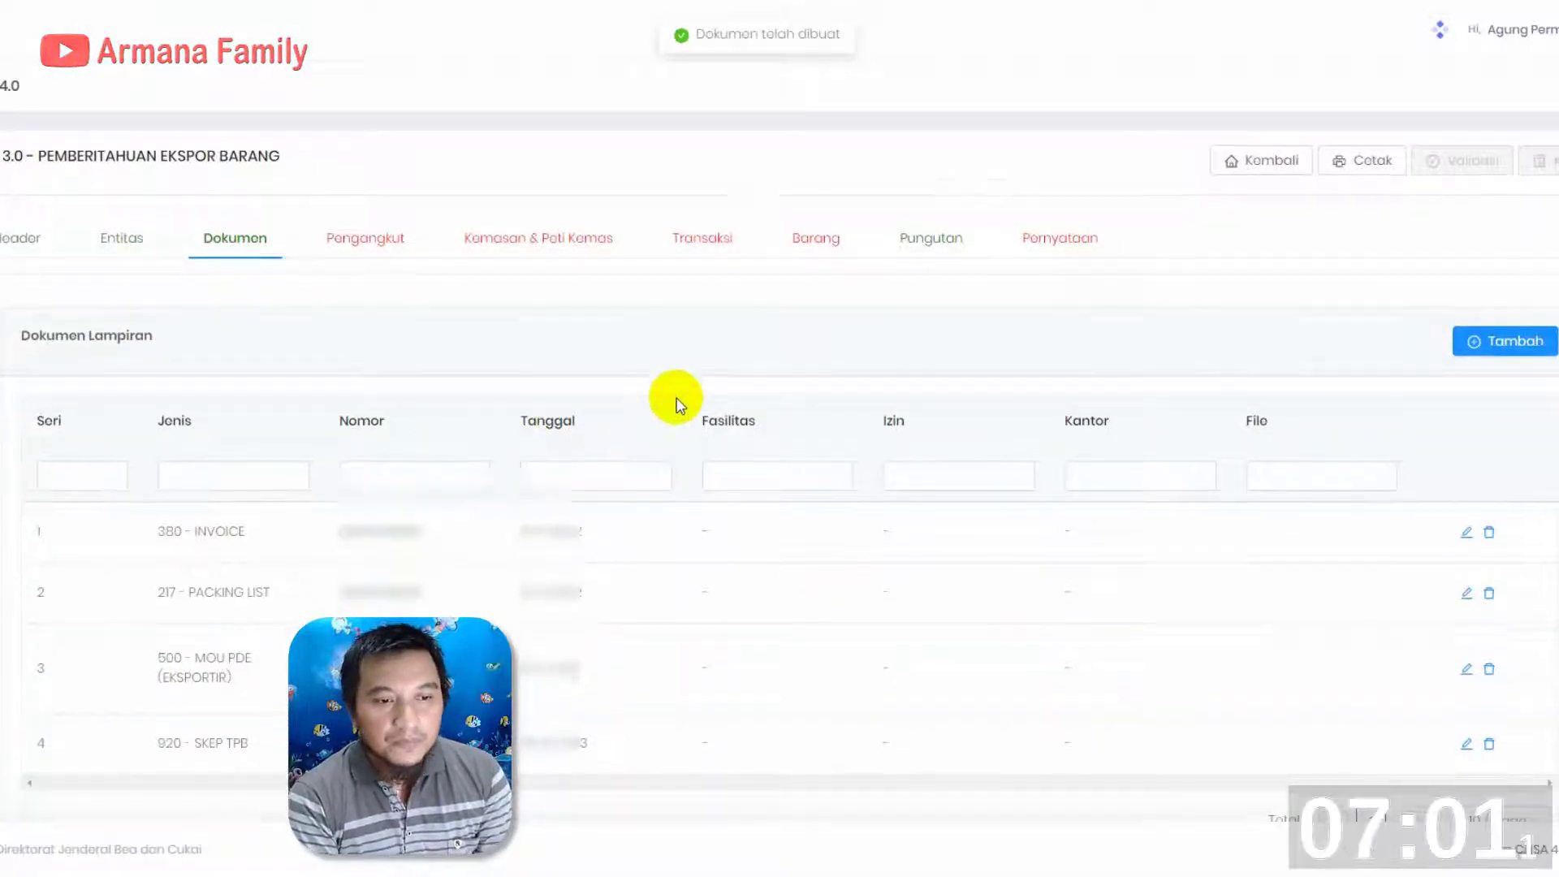
Continue to the Pengangkut section and look through the Tempat Penimbunan options without choosing one
scroll(672, 400, "down", 2)
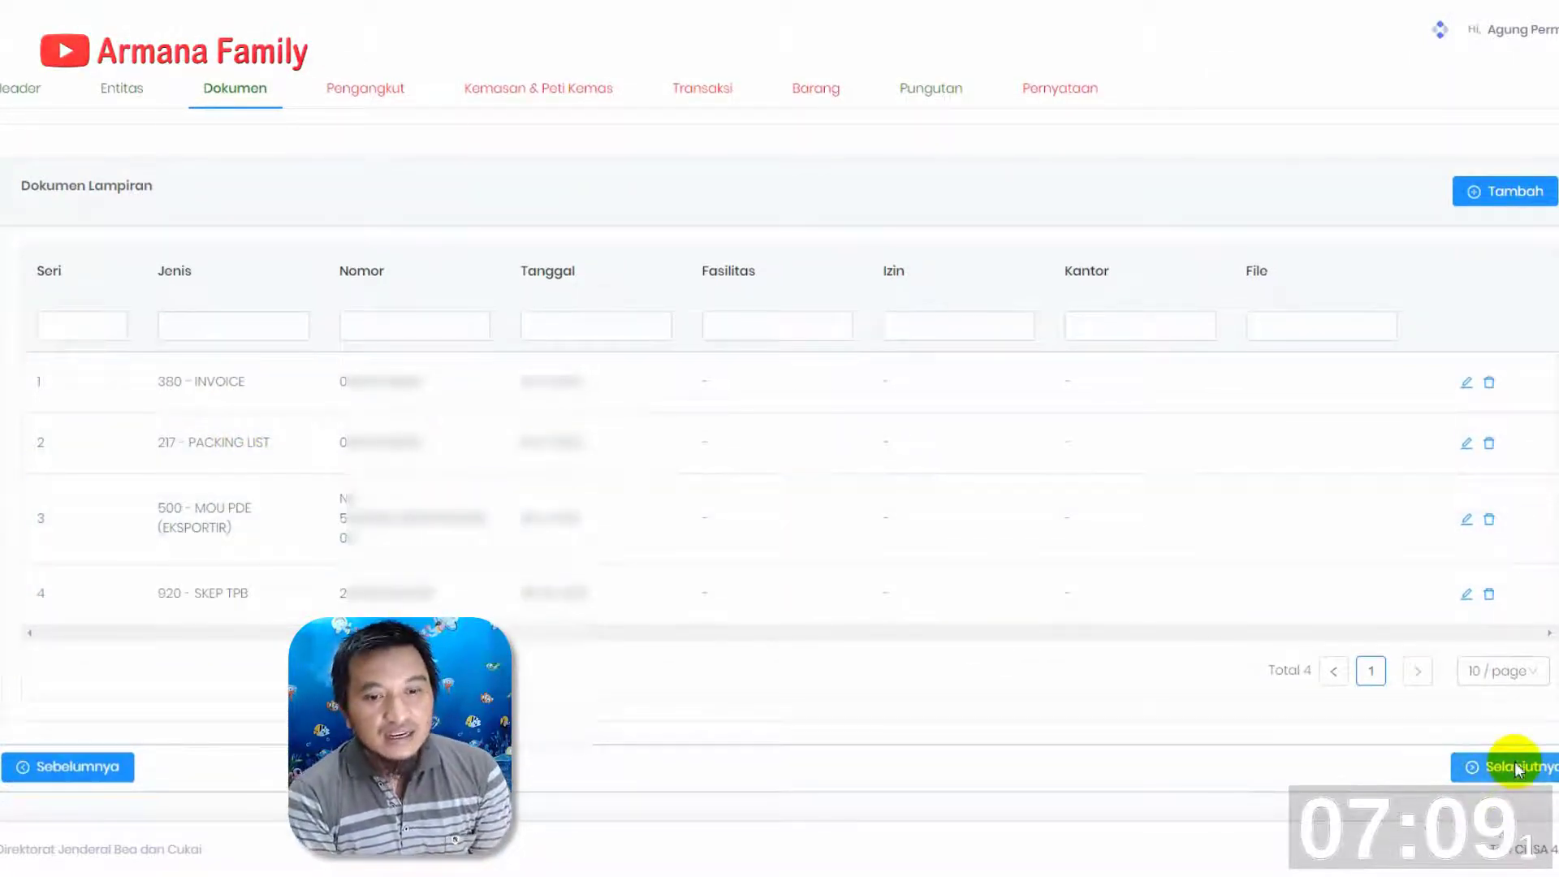
left_click(1514, 768)
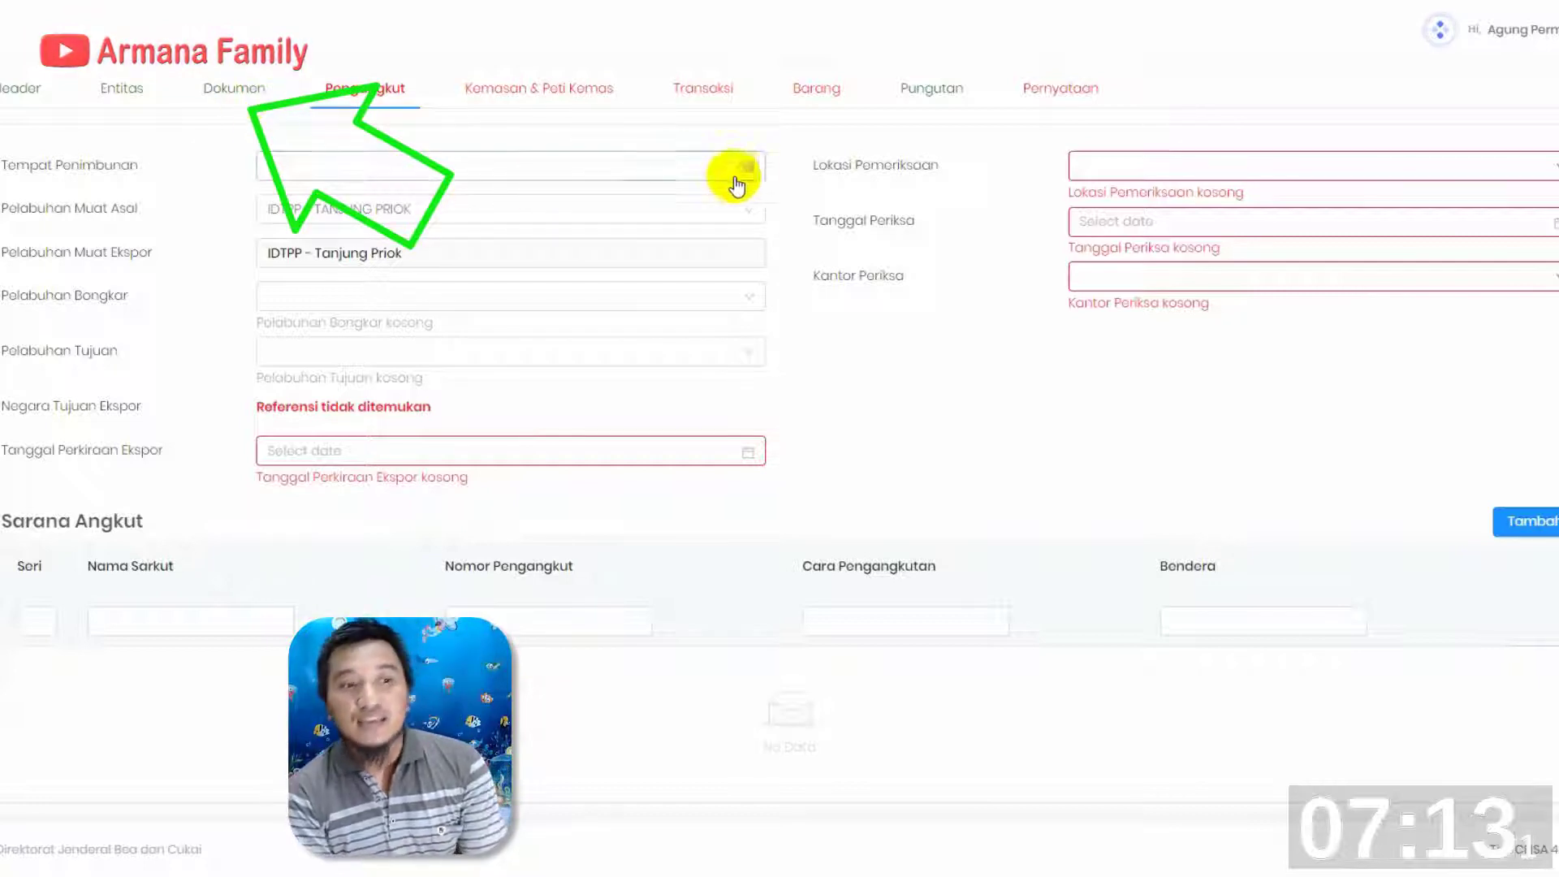
left_click(595, 166)
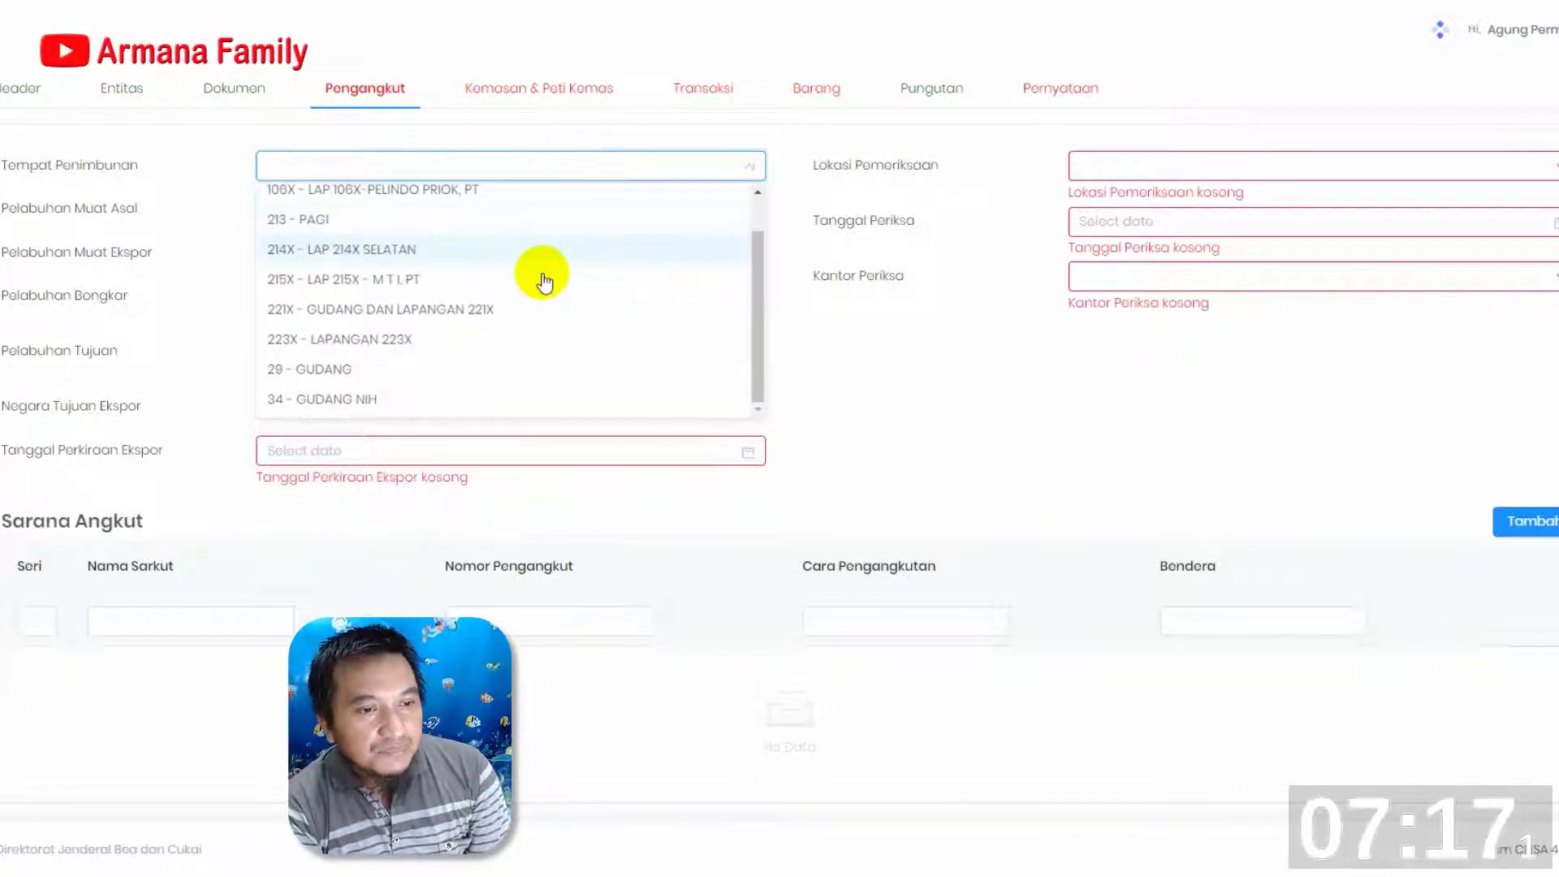
left_click(812, 166)
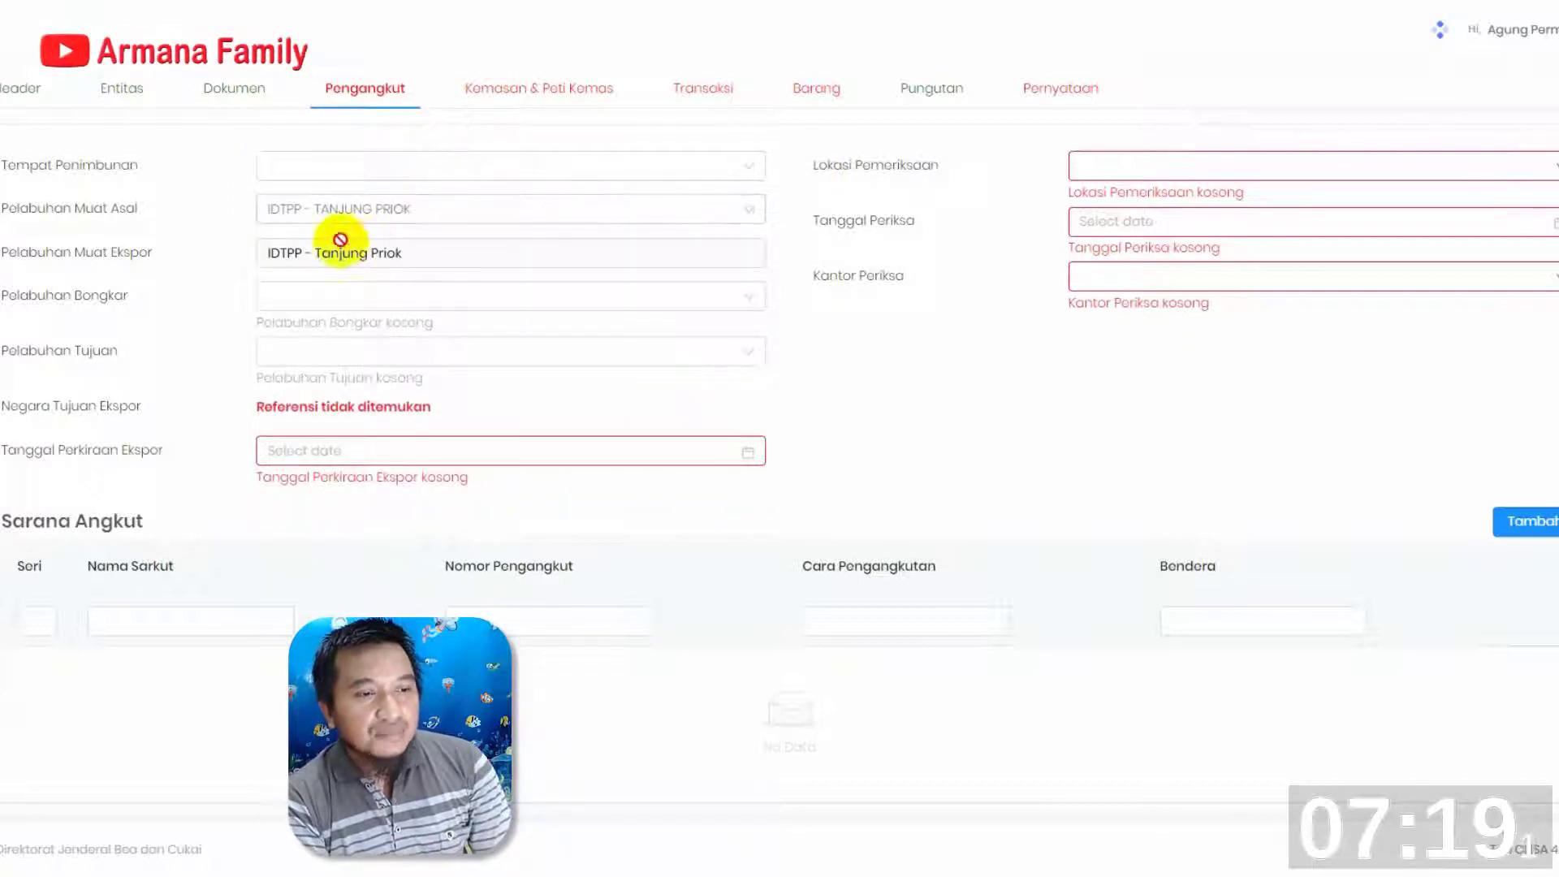
left_click(402, 297)
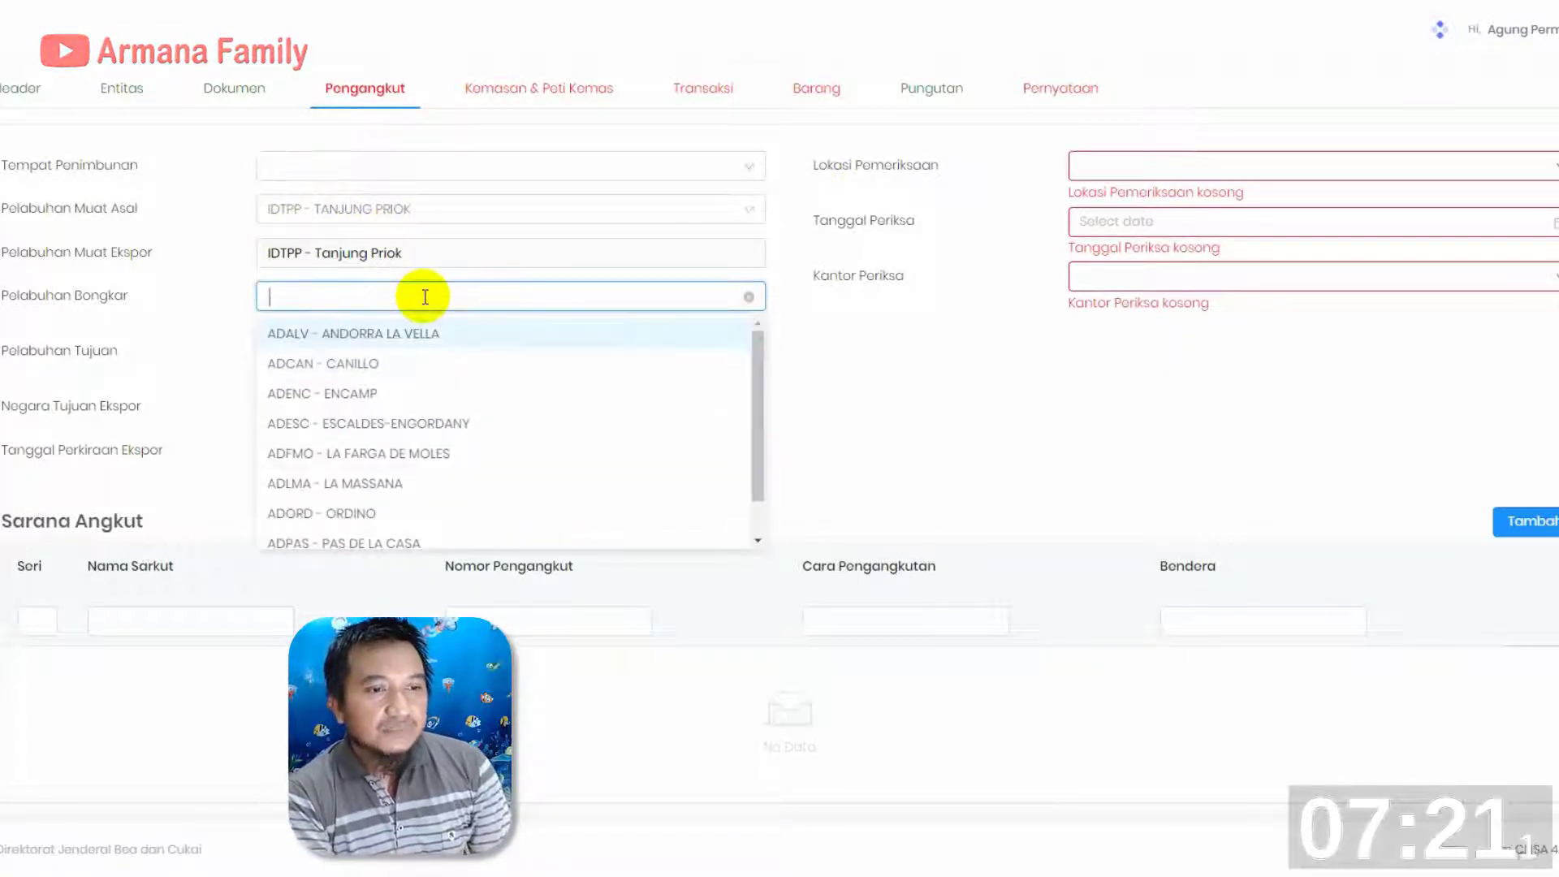
type("tokyo")
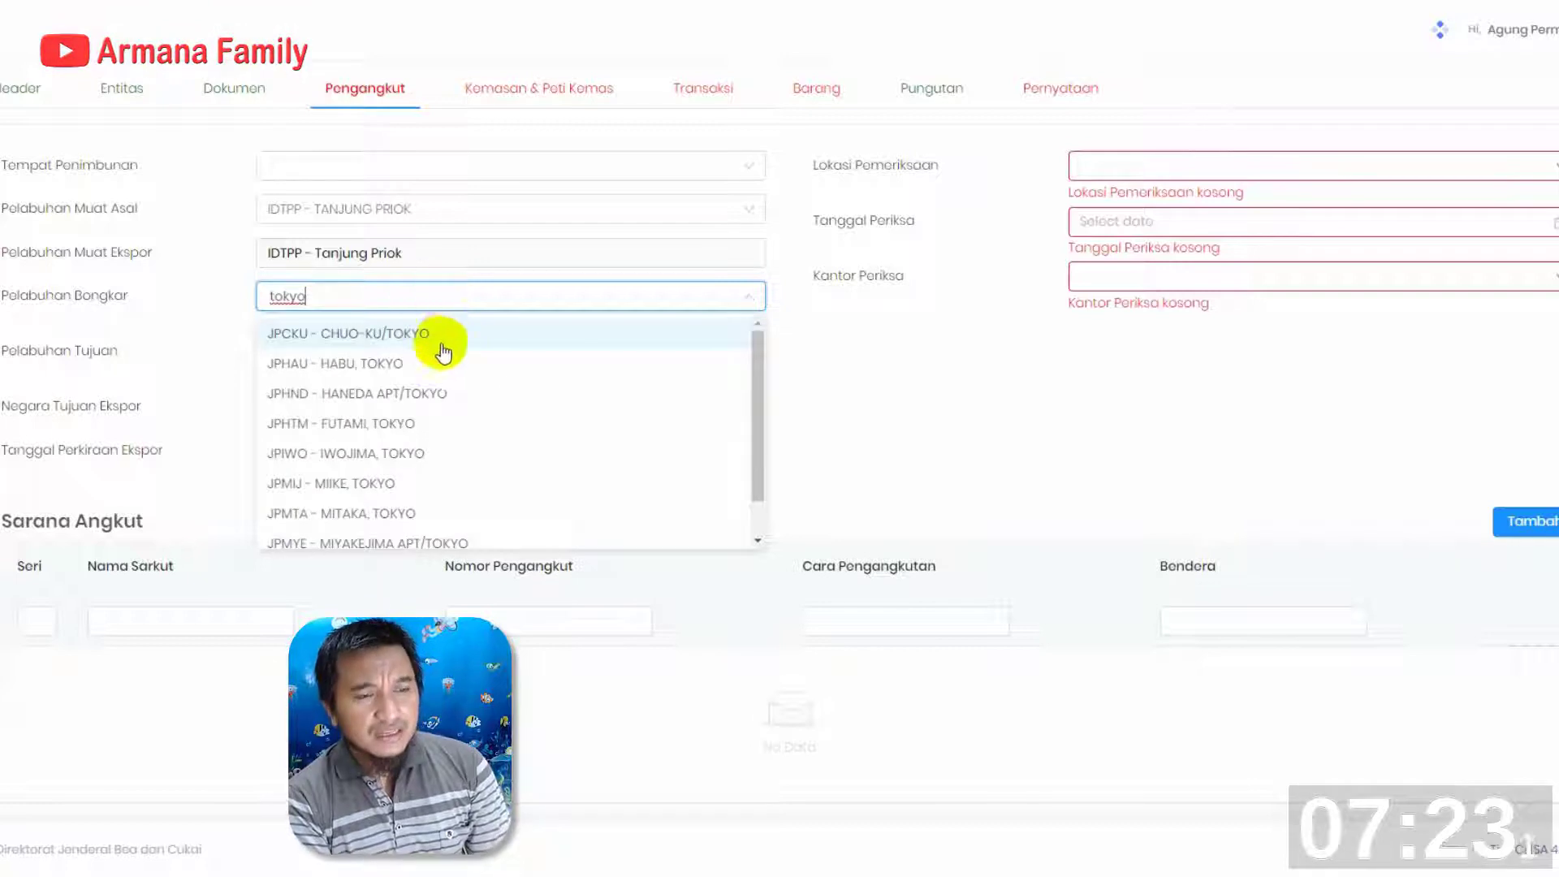
scroll(437, 446, "down", 1)
scroll(436, 443, "up", 2)
scroll(437, 446, "down", 1)
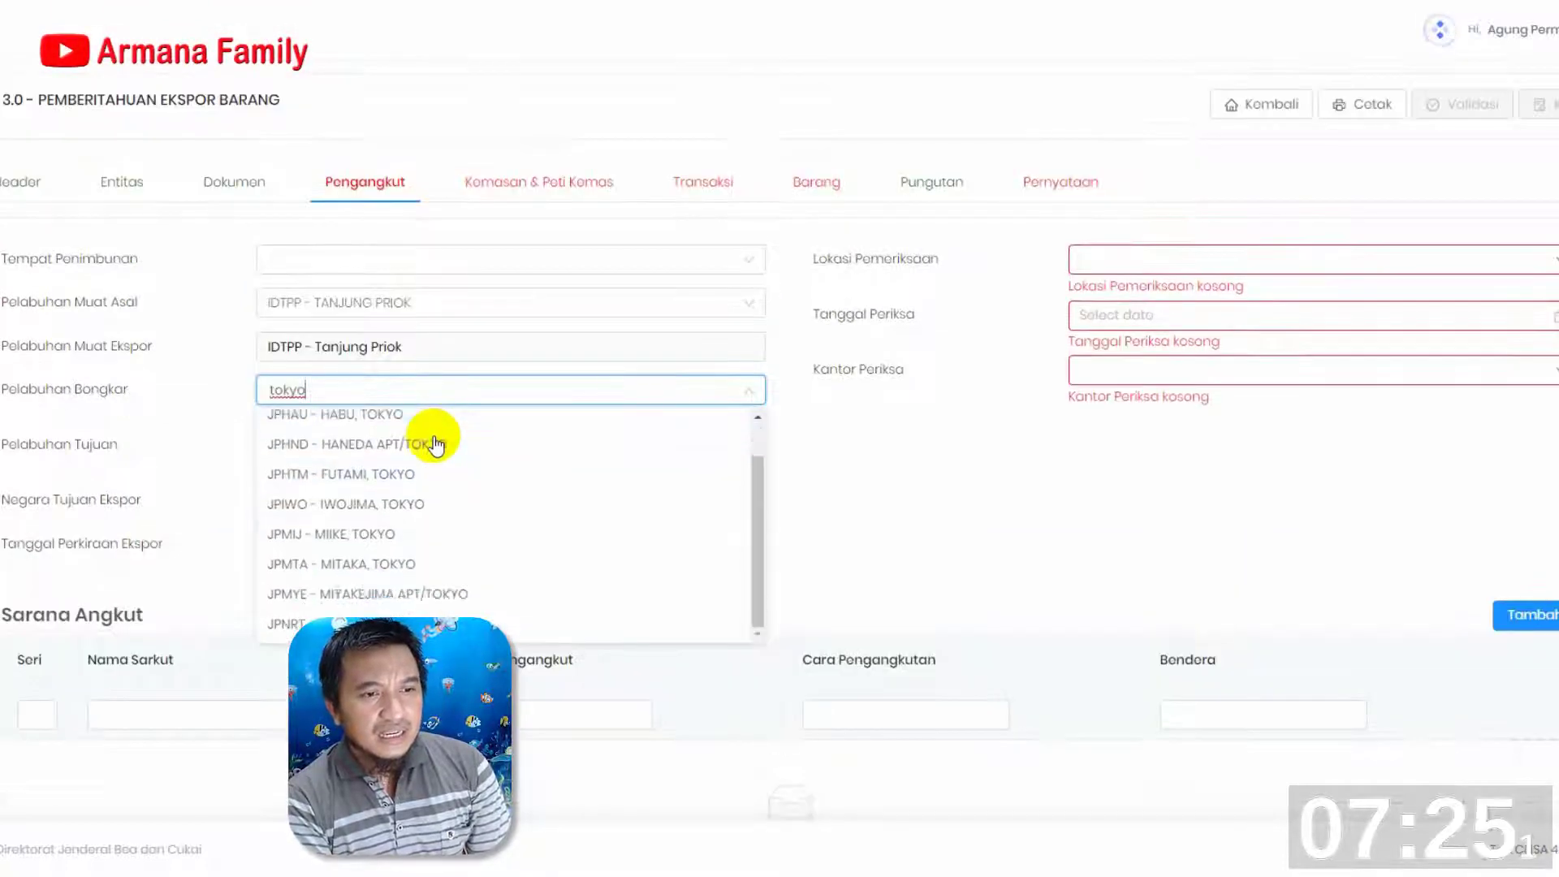
key("BackSpace")
key("BackSpace")
key("BackSpace")
key("BackSpace")
key("BackSpace")
Set both Pelabuhan Bongkar and Pelabuhan Tujuan to JPTYO - TOKYO
type("jp")
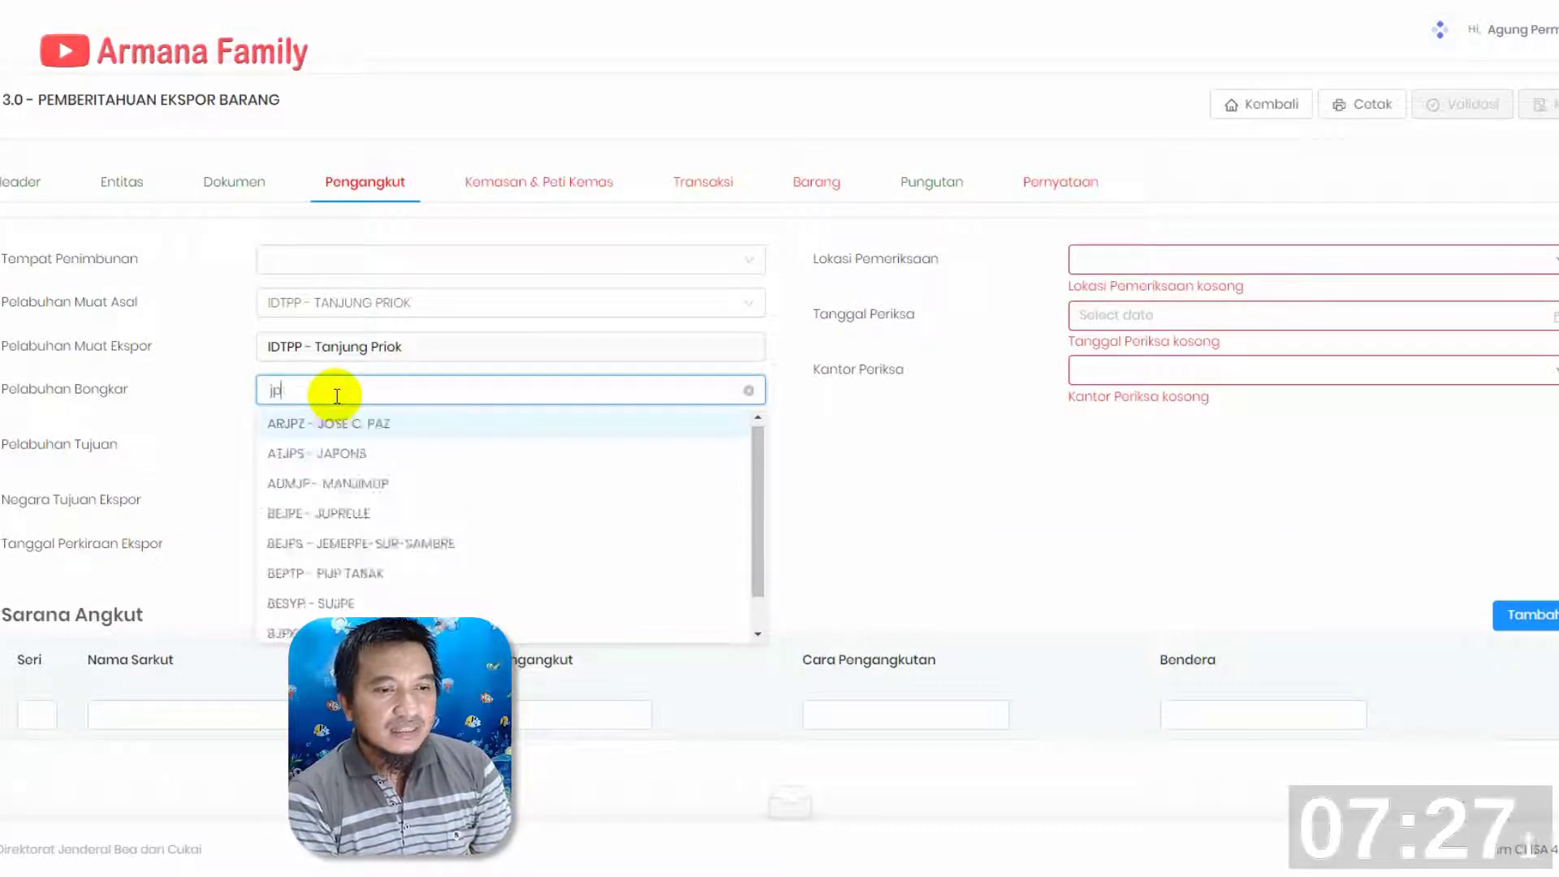
type("tyo")
left_click(295, 424)
left_click(324, 434)
type("jp")
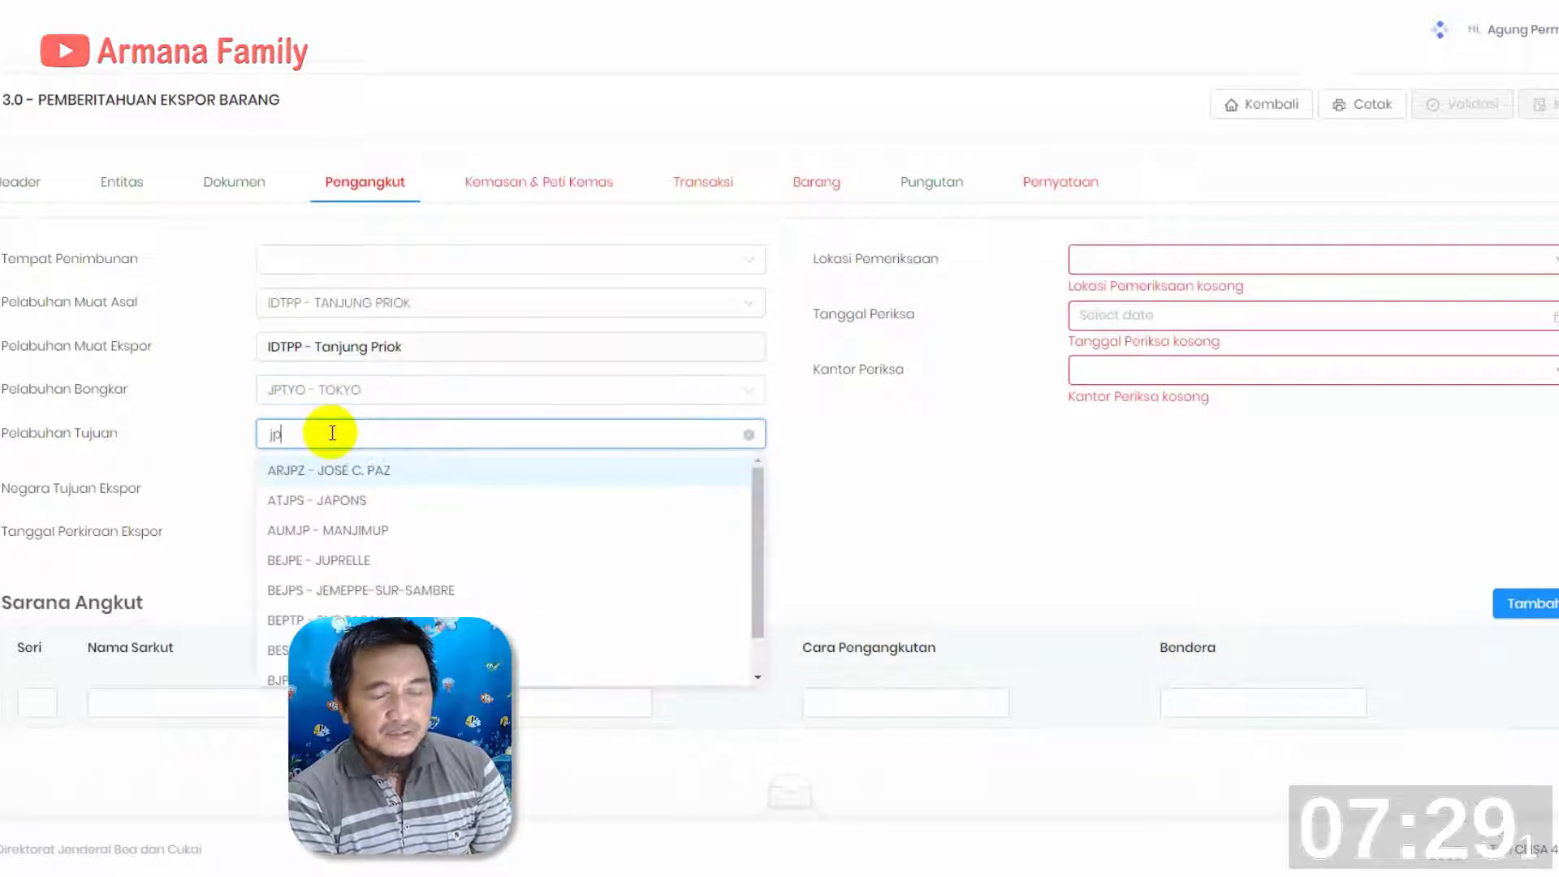
type("tyo")
left_click(315, 467)
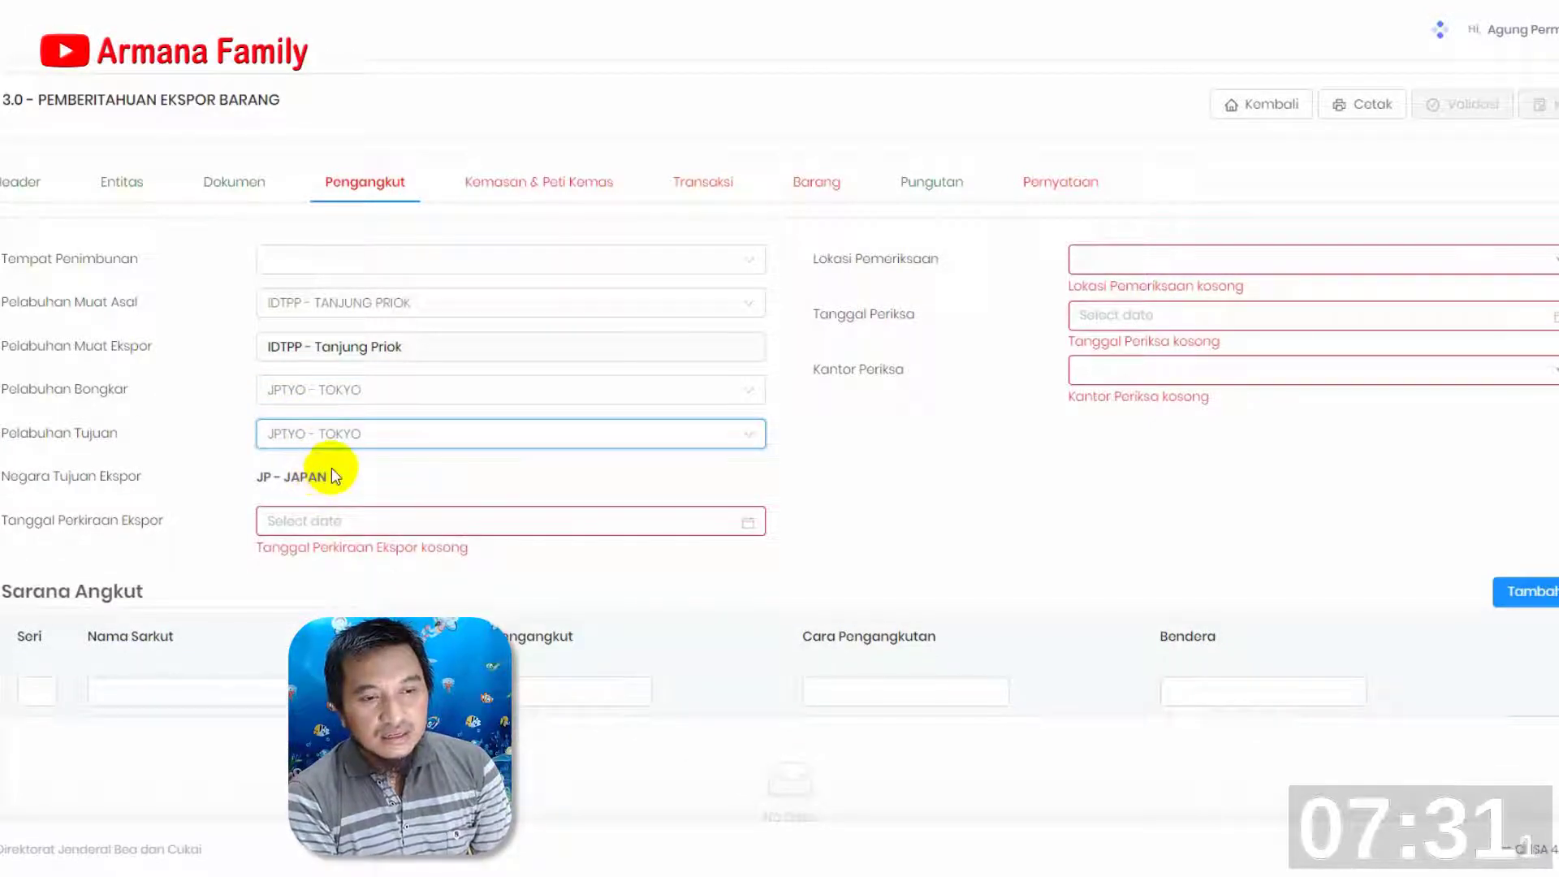
Set Tanggal Perkiraan Ekspor to 14-11-2022 and Lokasi Pemeriksaan to 6 - TPB
left_click(739, 526)
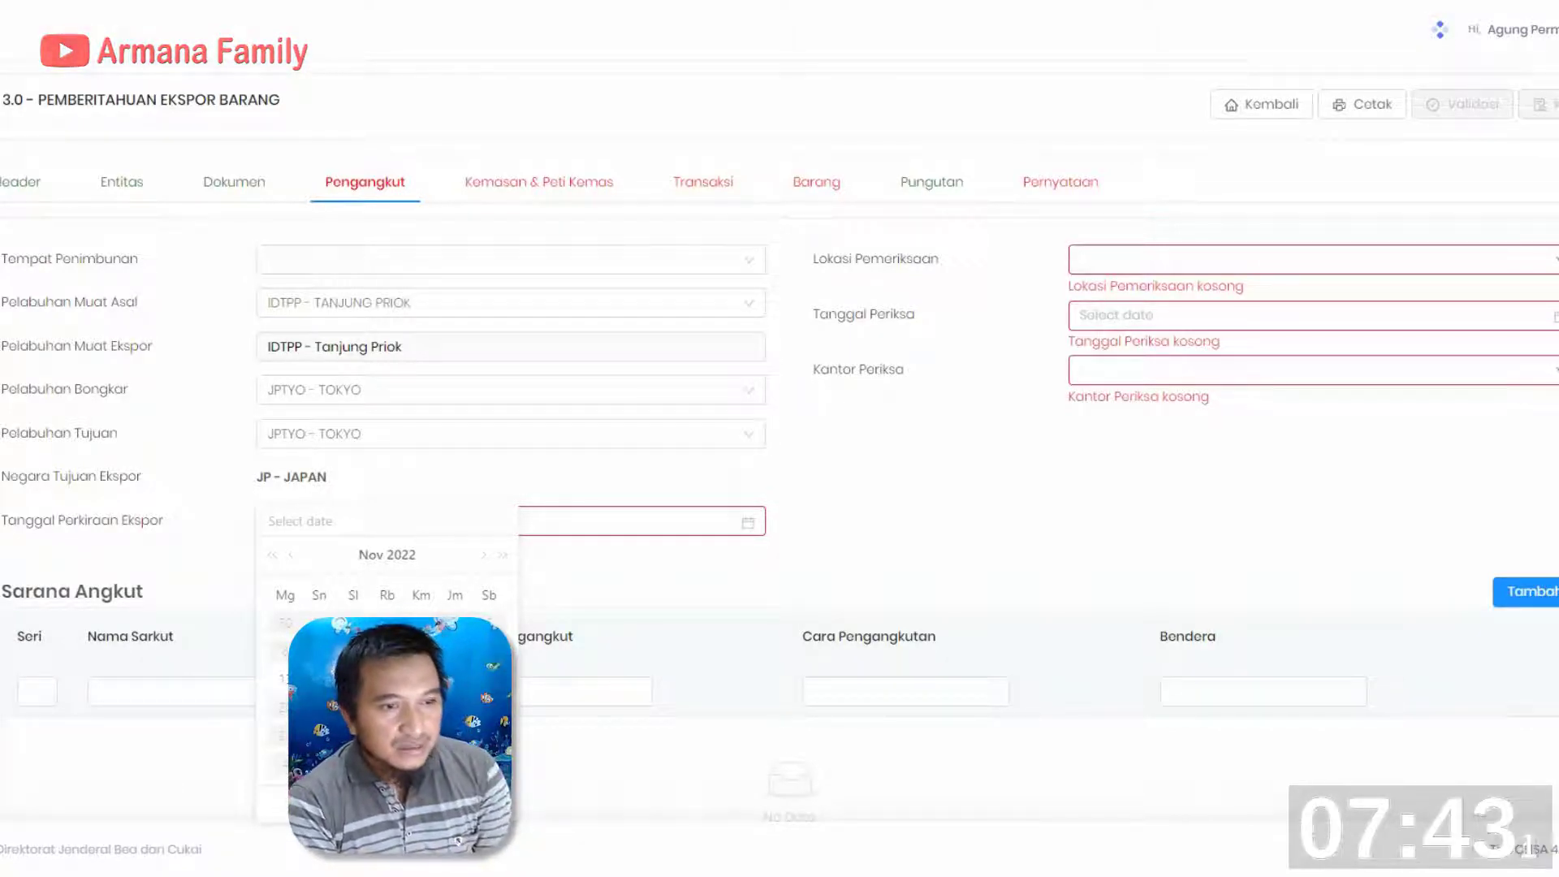
left_click(319, 678)
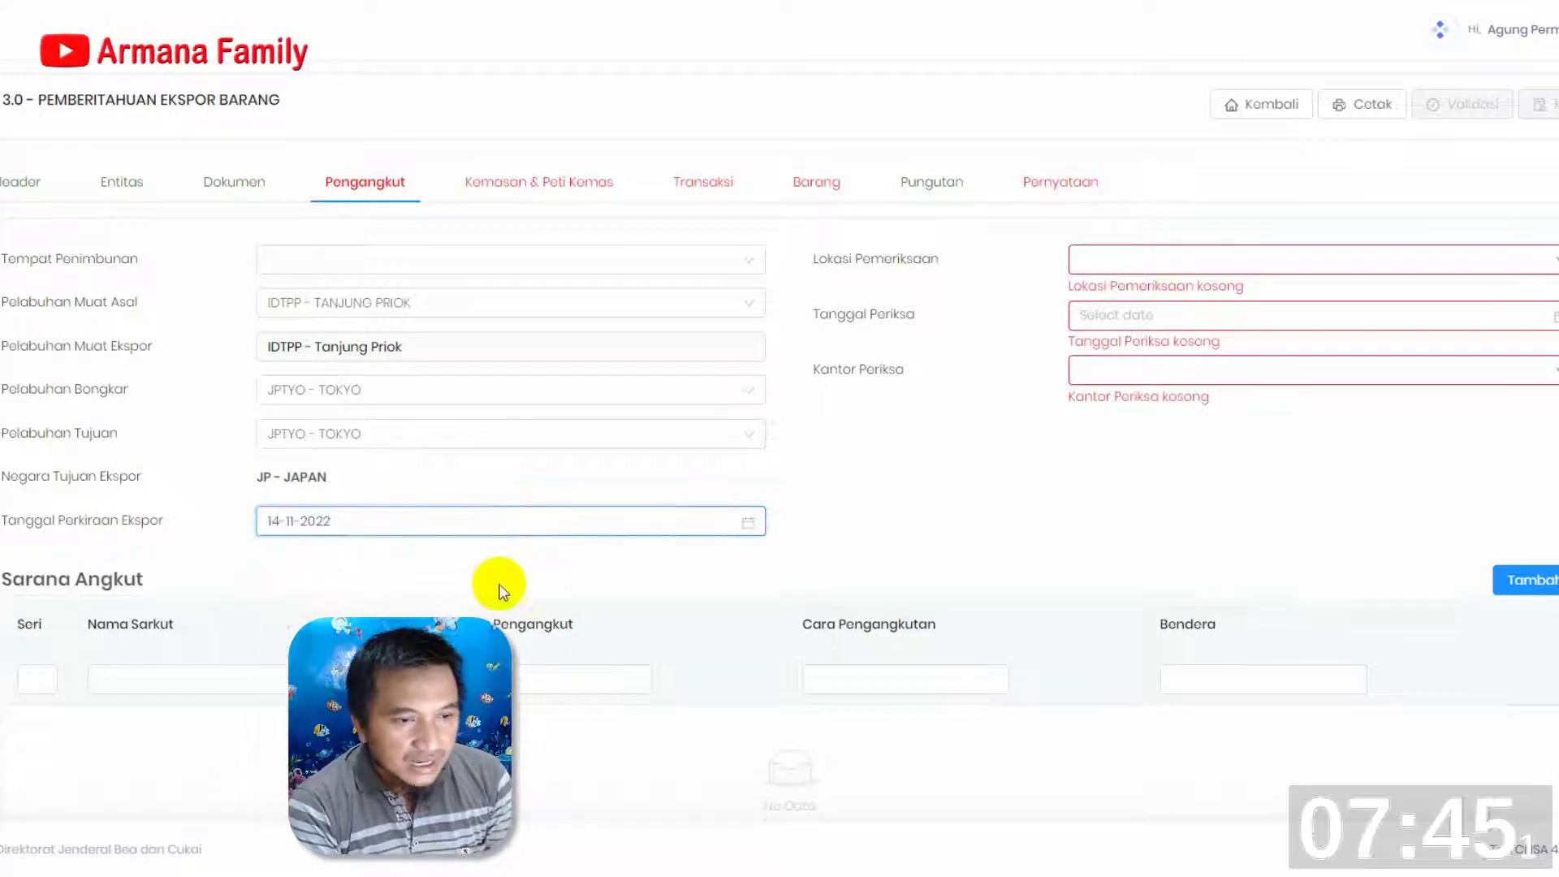
left_click(1531, 261)
left_click(1180, 448)
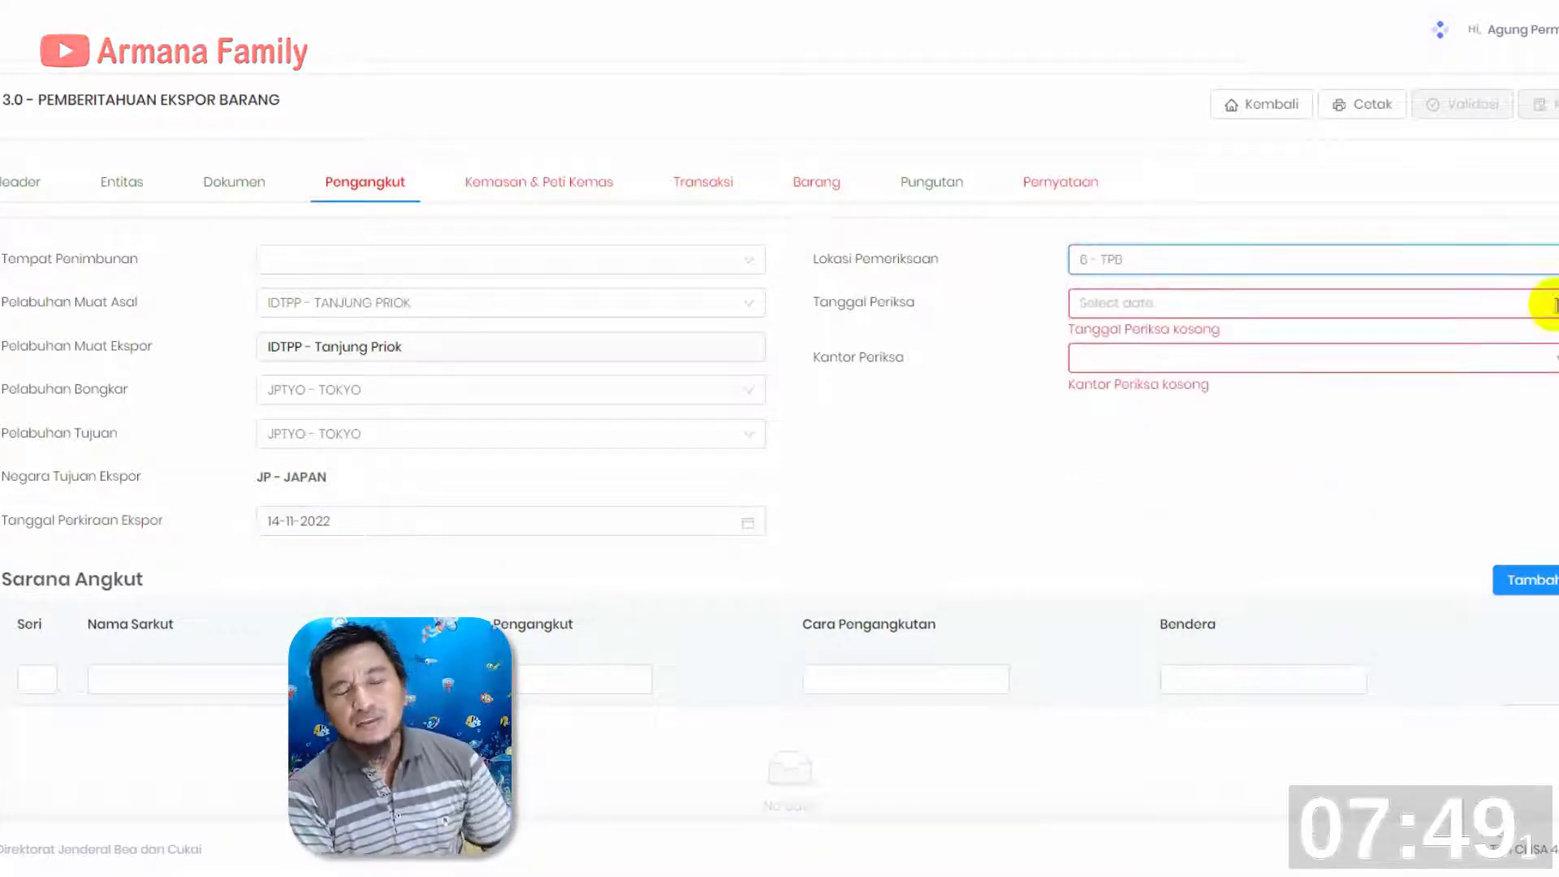
Set Tanggal Periksa to 07-11-2022 and Kantor Periksa to 060800 - KPPBC SEMARANG
left_click(1541, 302)
left_click(1131, 428)
left_click(1449, 347)
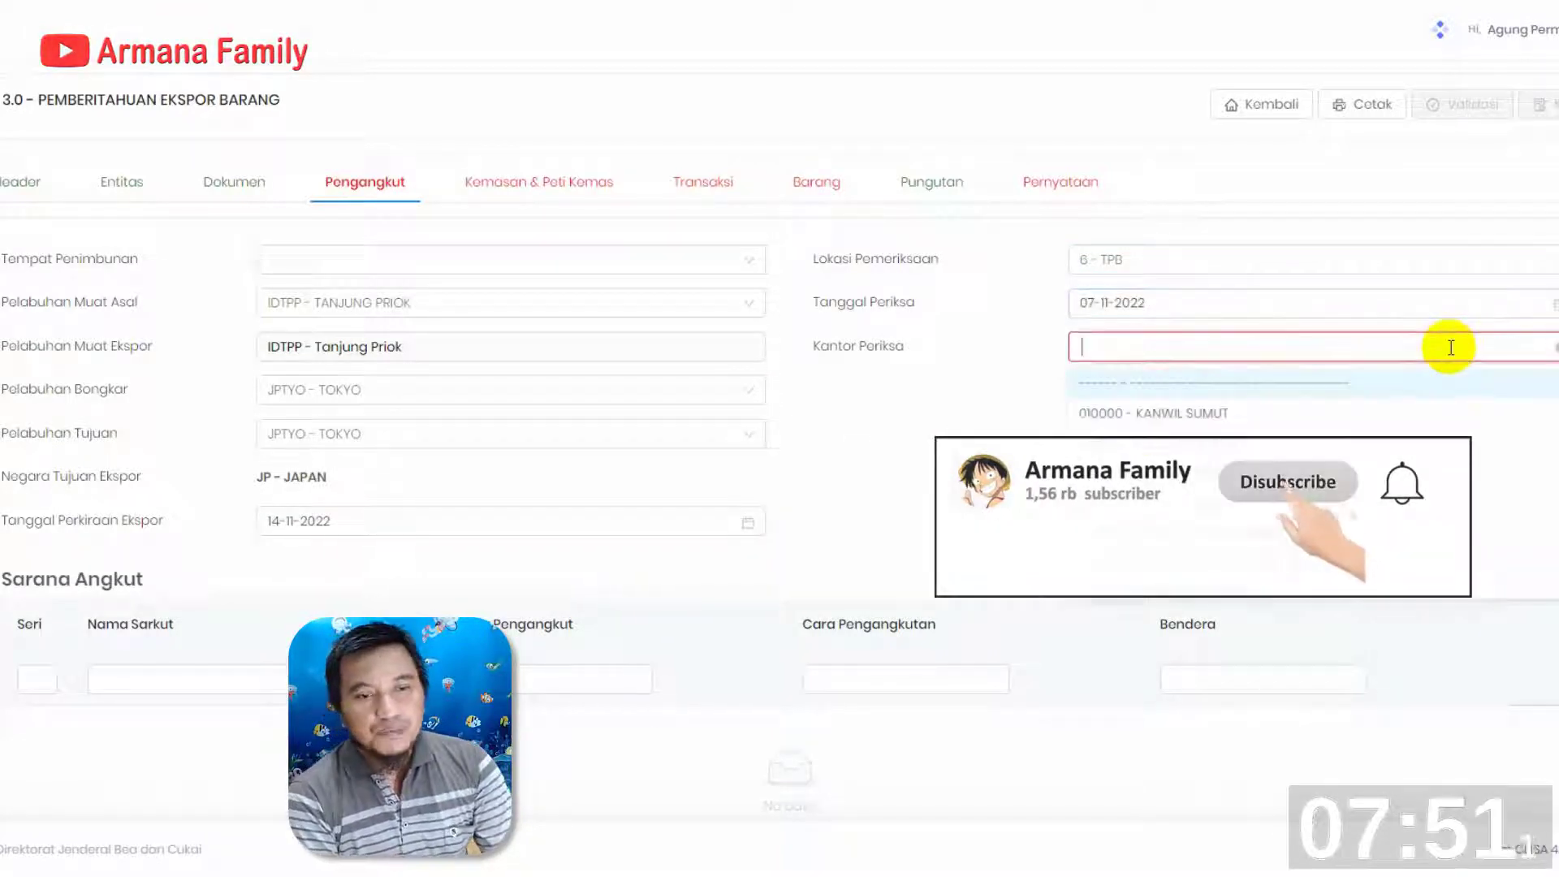
type("080600")
left_click(1242, 383)
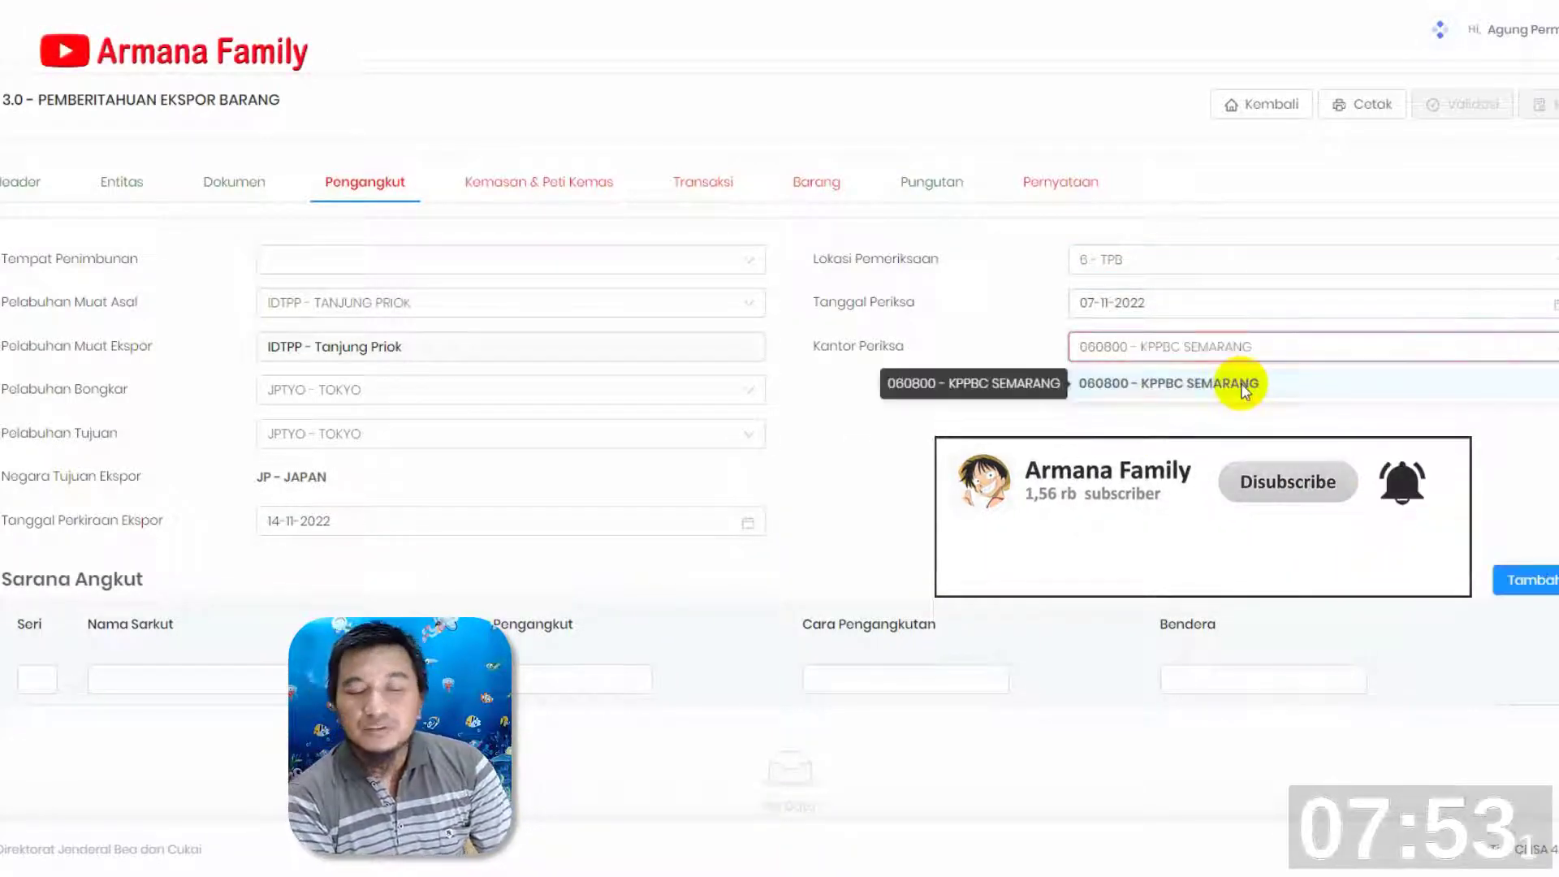
Start a new Sarana Angkut entry named BAI CHAY BRIDGE with Cara Pengangkutan 1 - LAUT
scroll(372, 586, "down", 2)
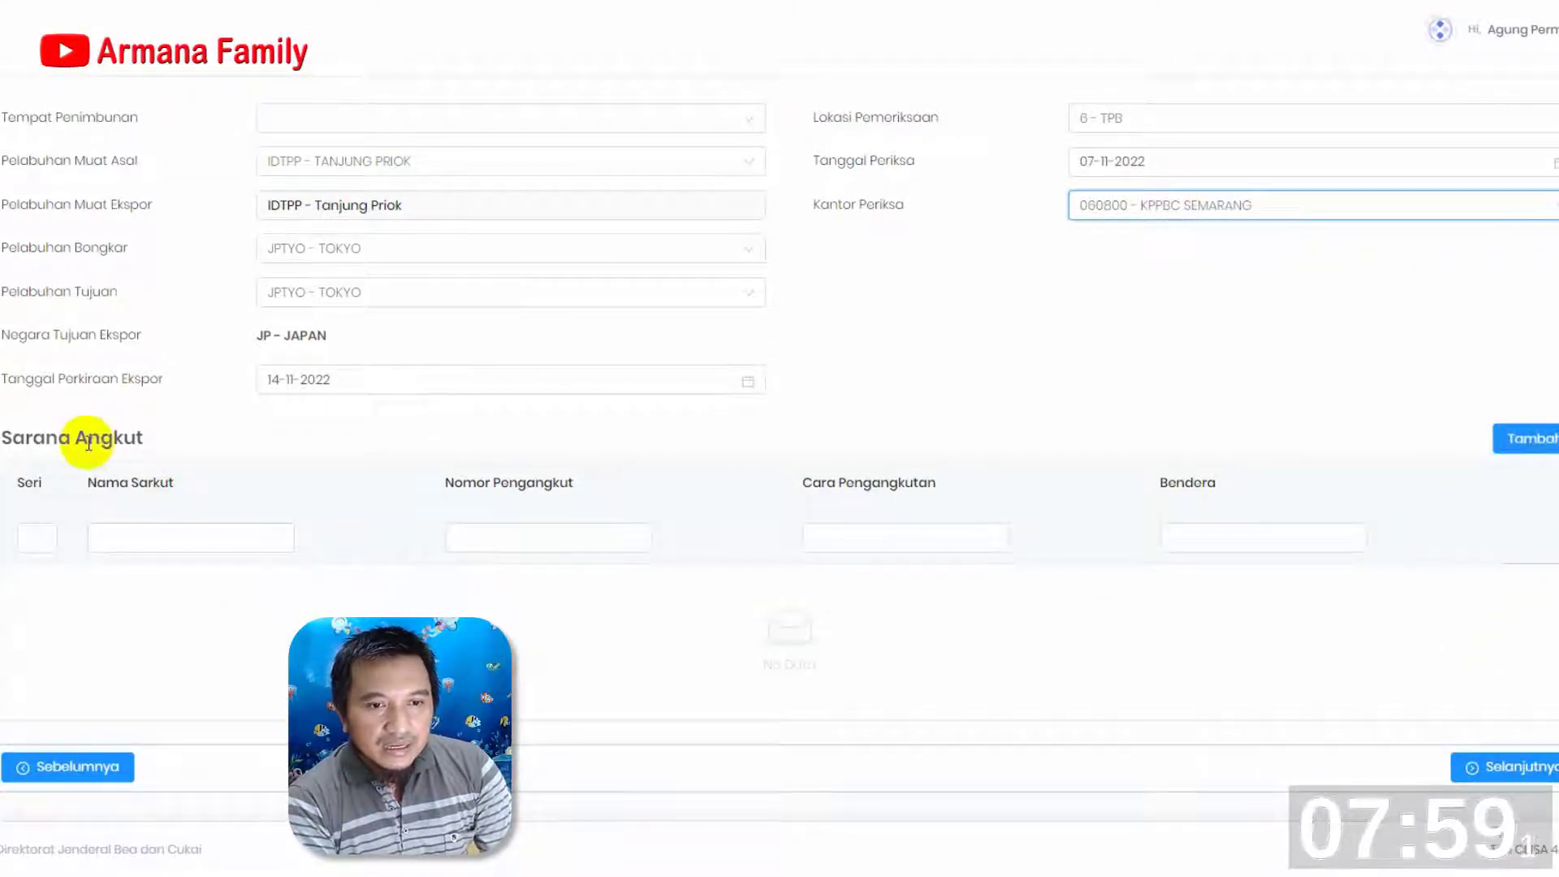
left_click(1531, 441)
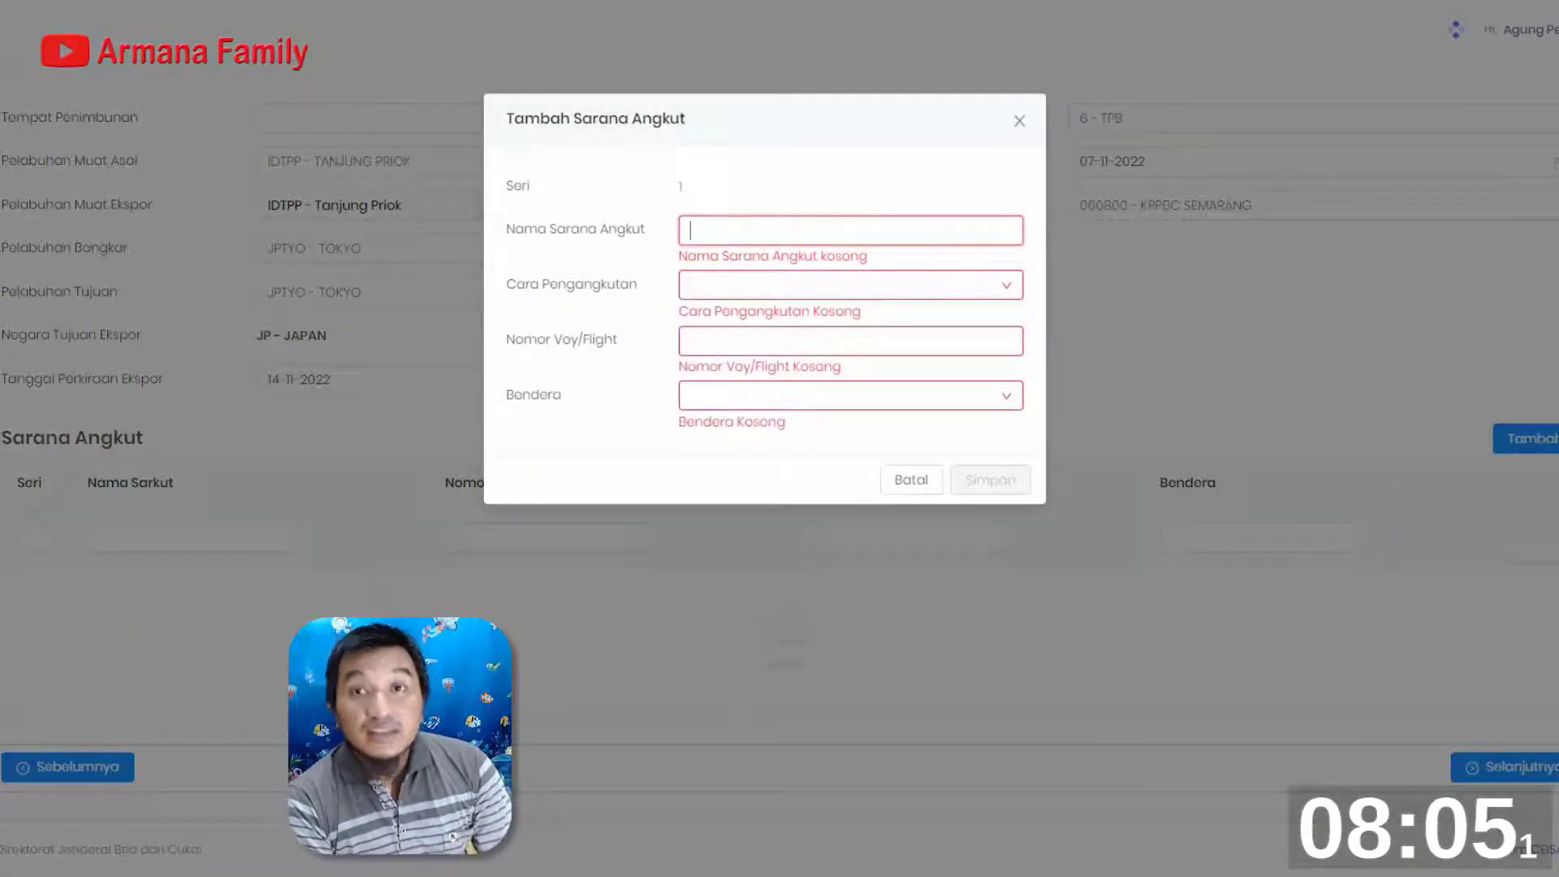
type("BAI CHAY BRIDGE")
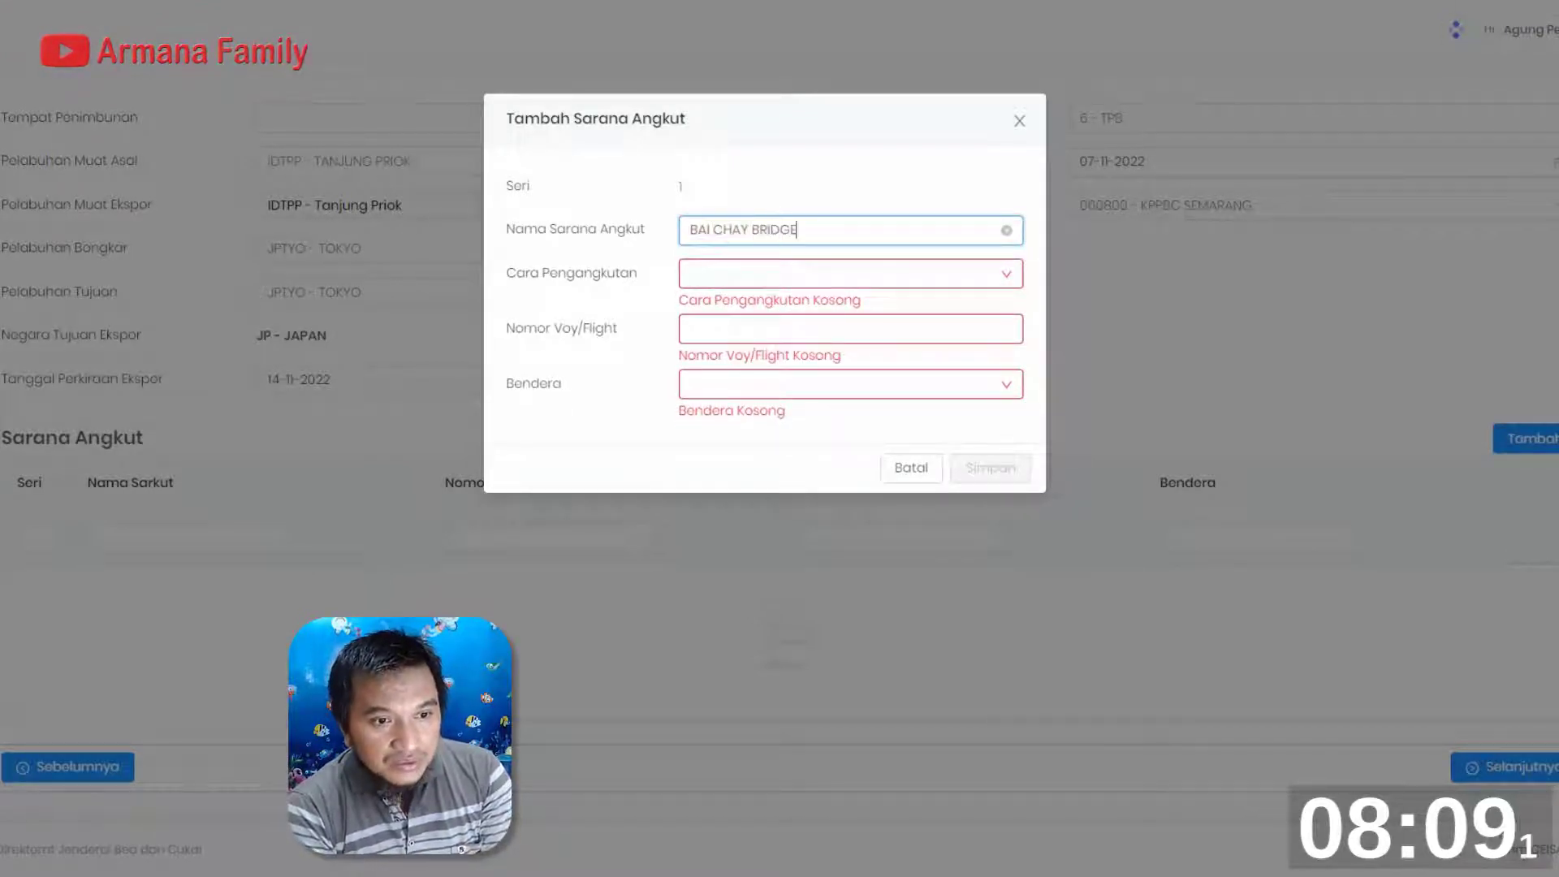
left_click(967, 272)
left_click(741, 310)
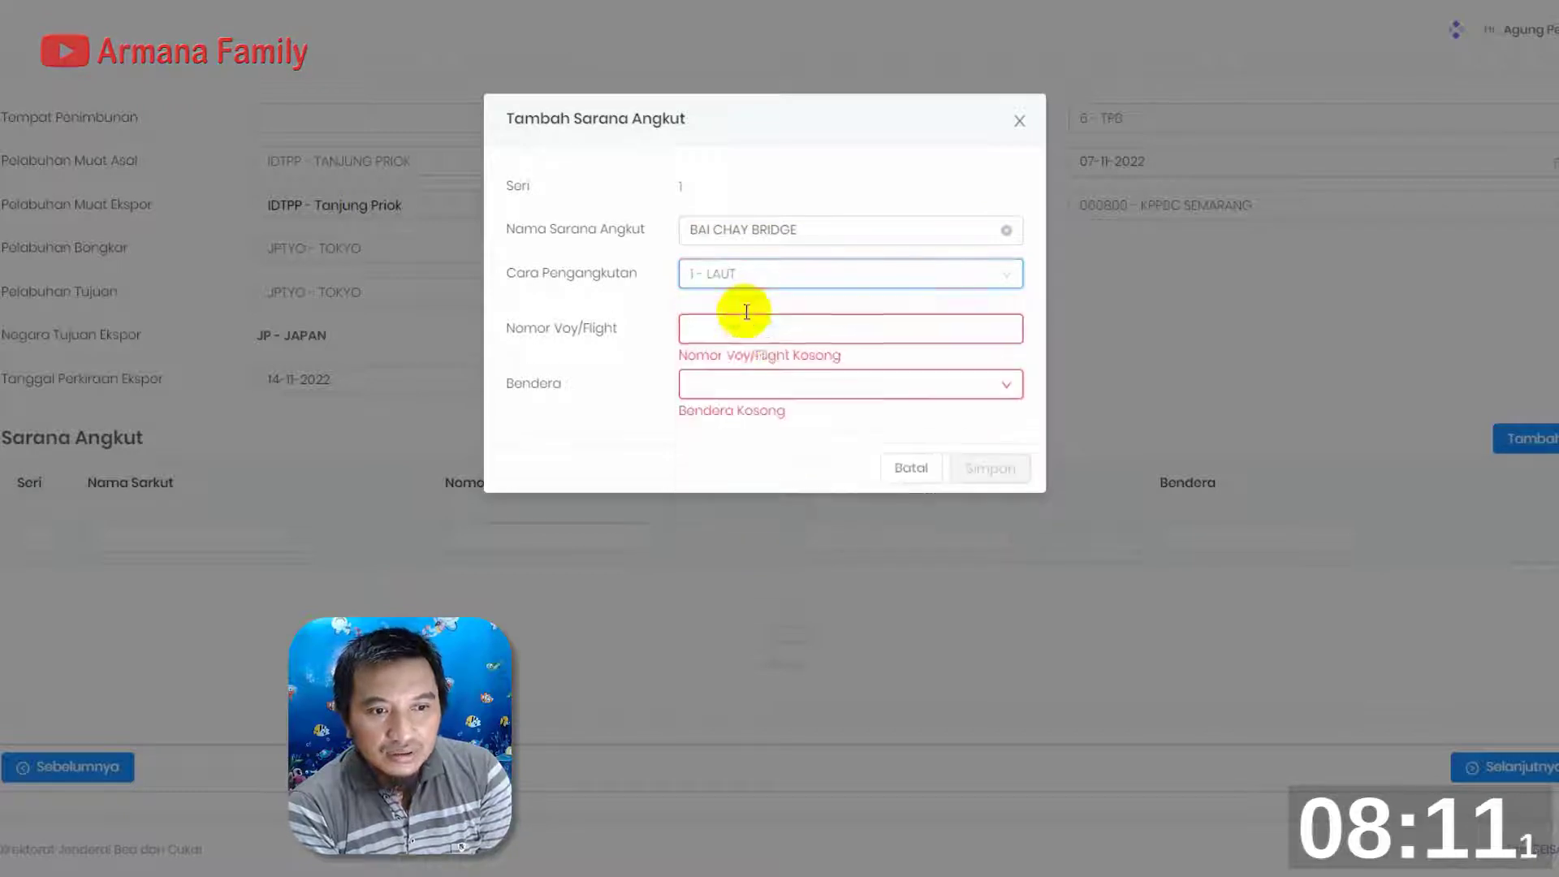
Set Nomor Voy/Flight to 117N and Bendera to PA - PANAMA, and save the Sarana Angkut entry
left_click(745, 328)
type("117N")
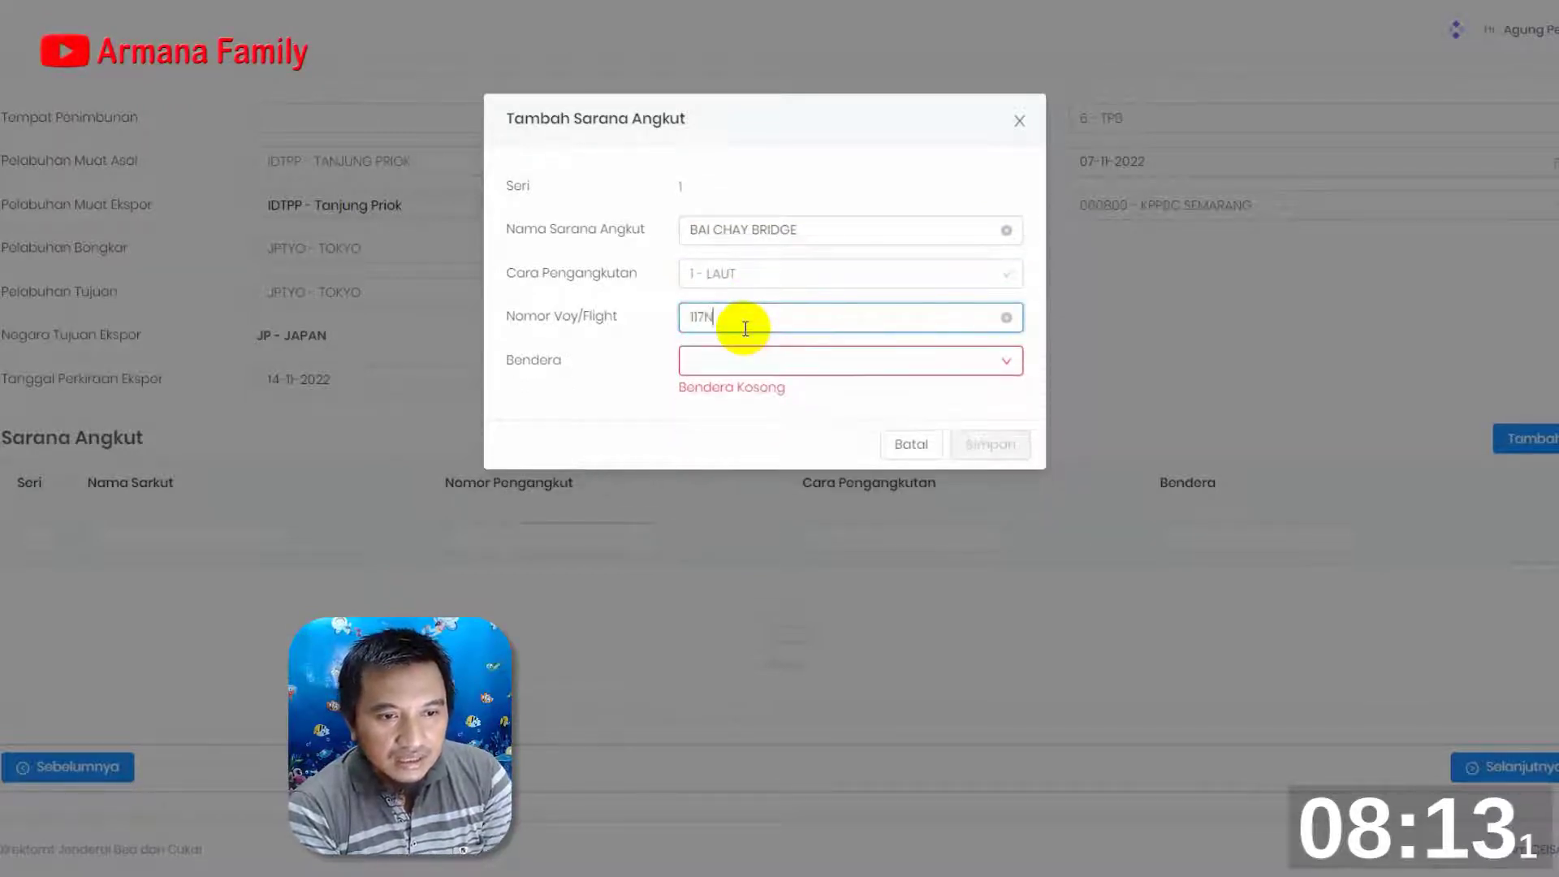
left_click(998, 362)
type("PN")
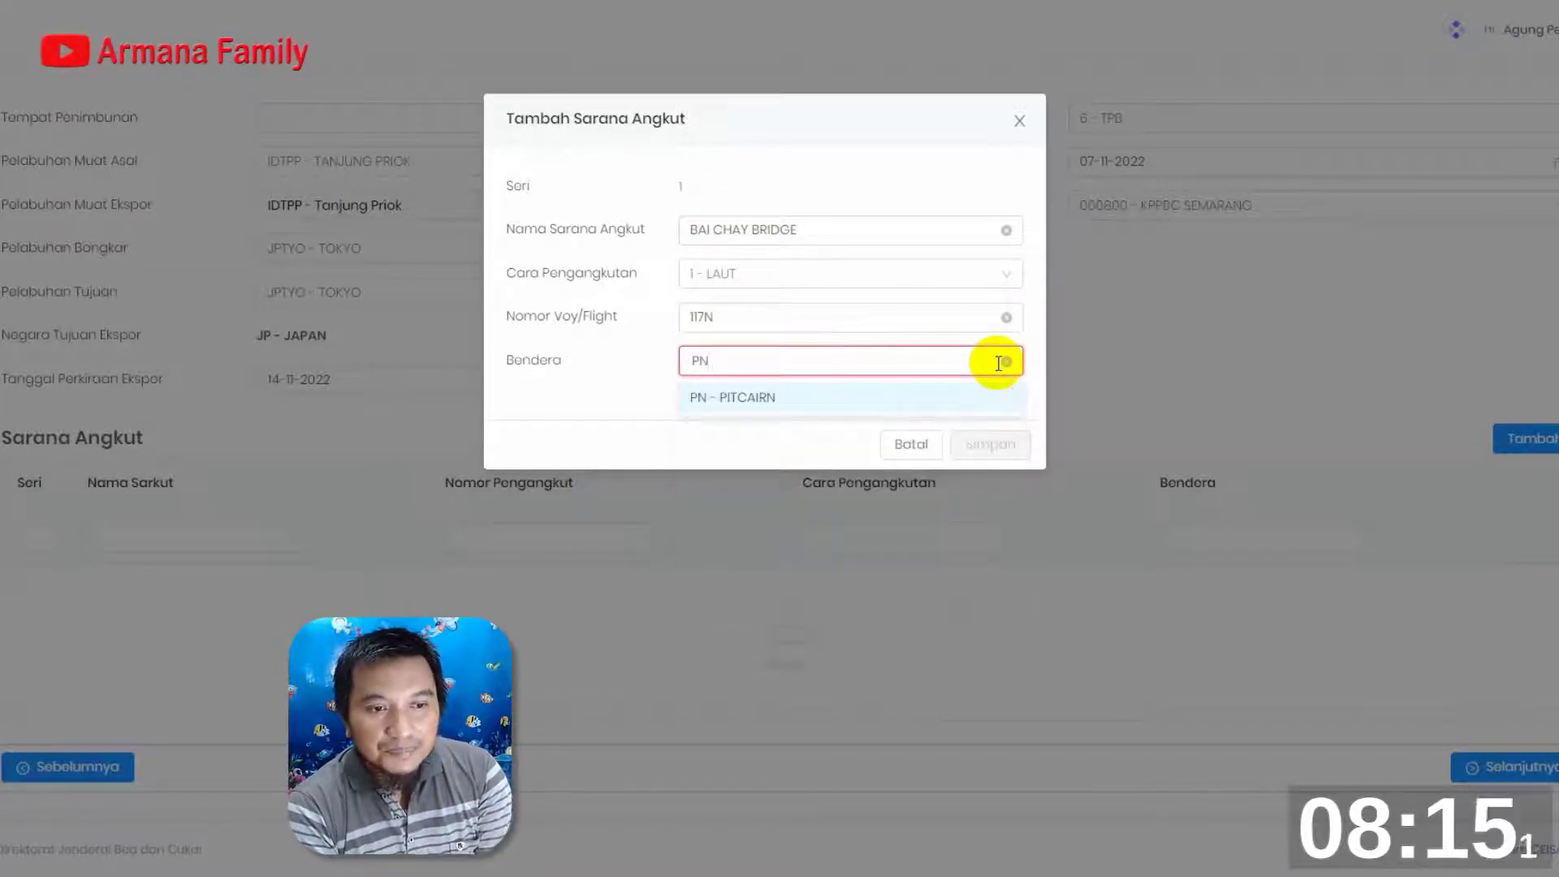
key("BackSpace")
type("ANA")
left_click(741, 405)
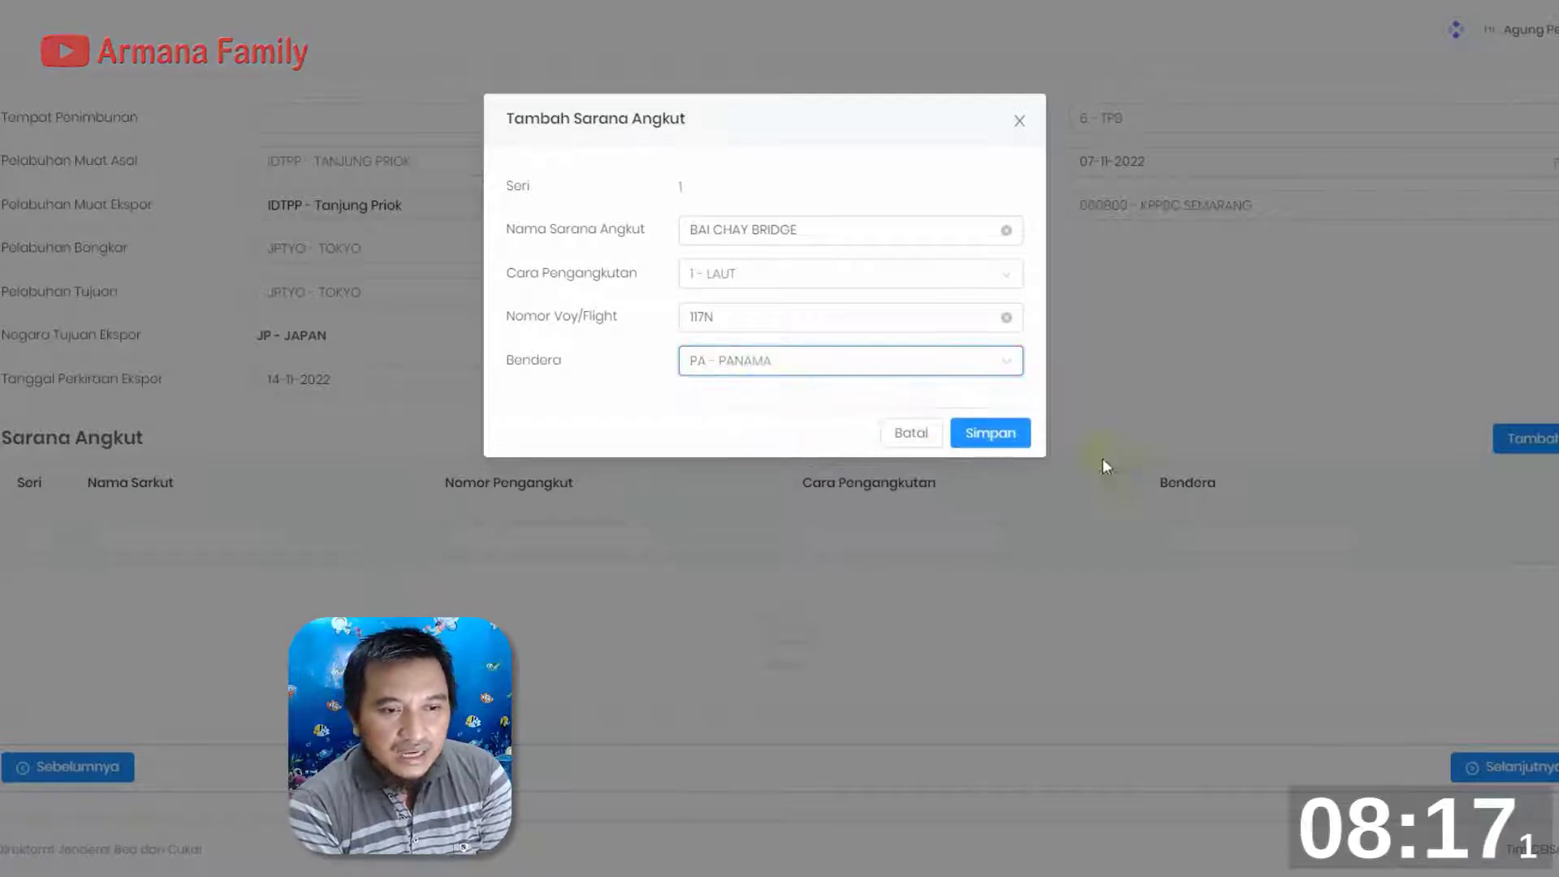
left_click(1011, 445)
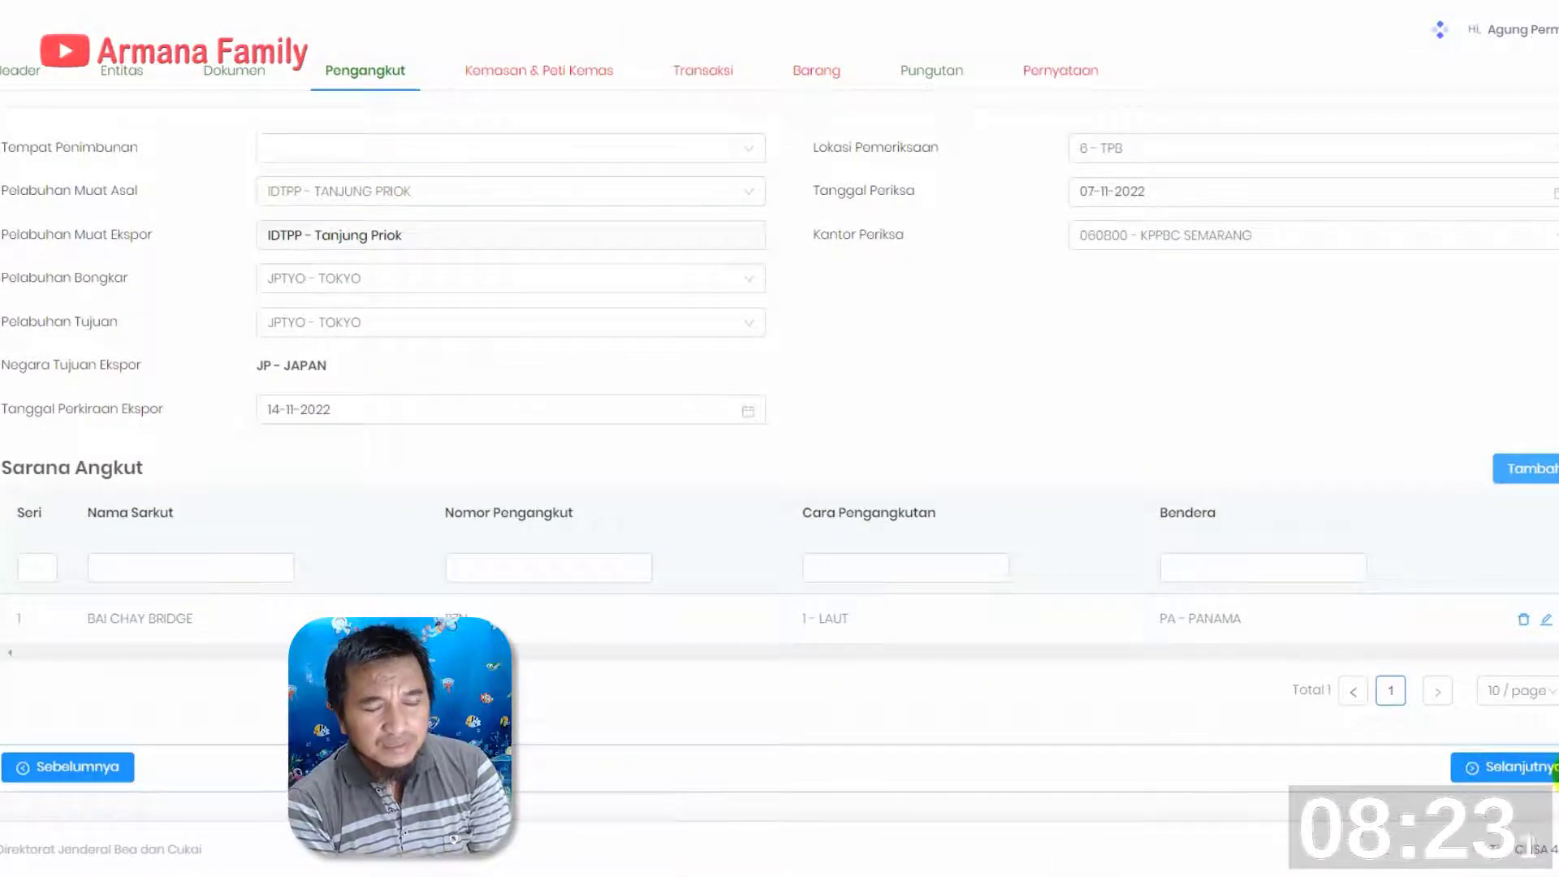
Try to add a Kemasan entry with Jumlah 58, Jenis CT - CARTON and Merek NIKE, and cancel it
left_click(1503, 771)
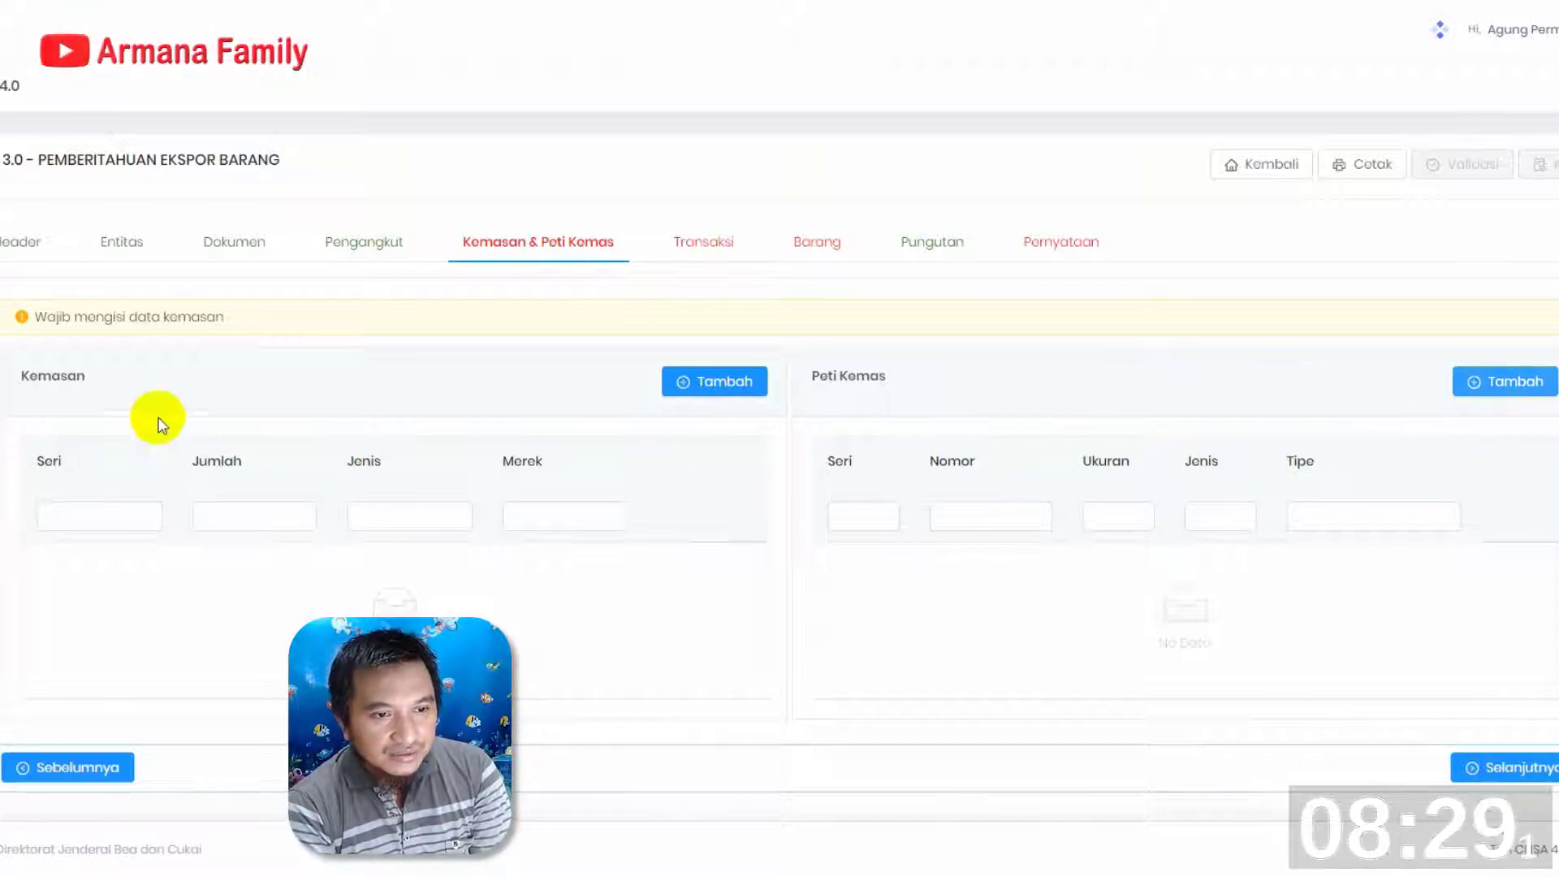
left_click(722, 385)
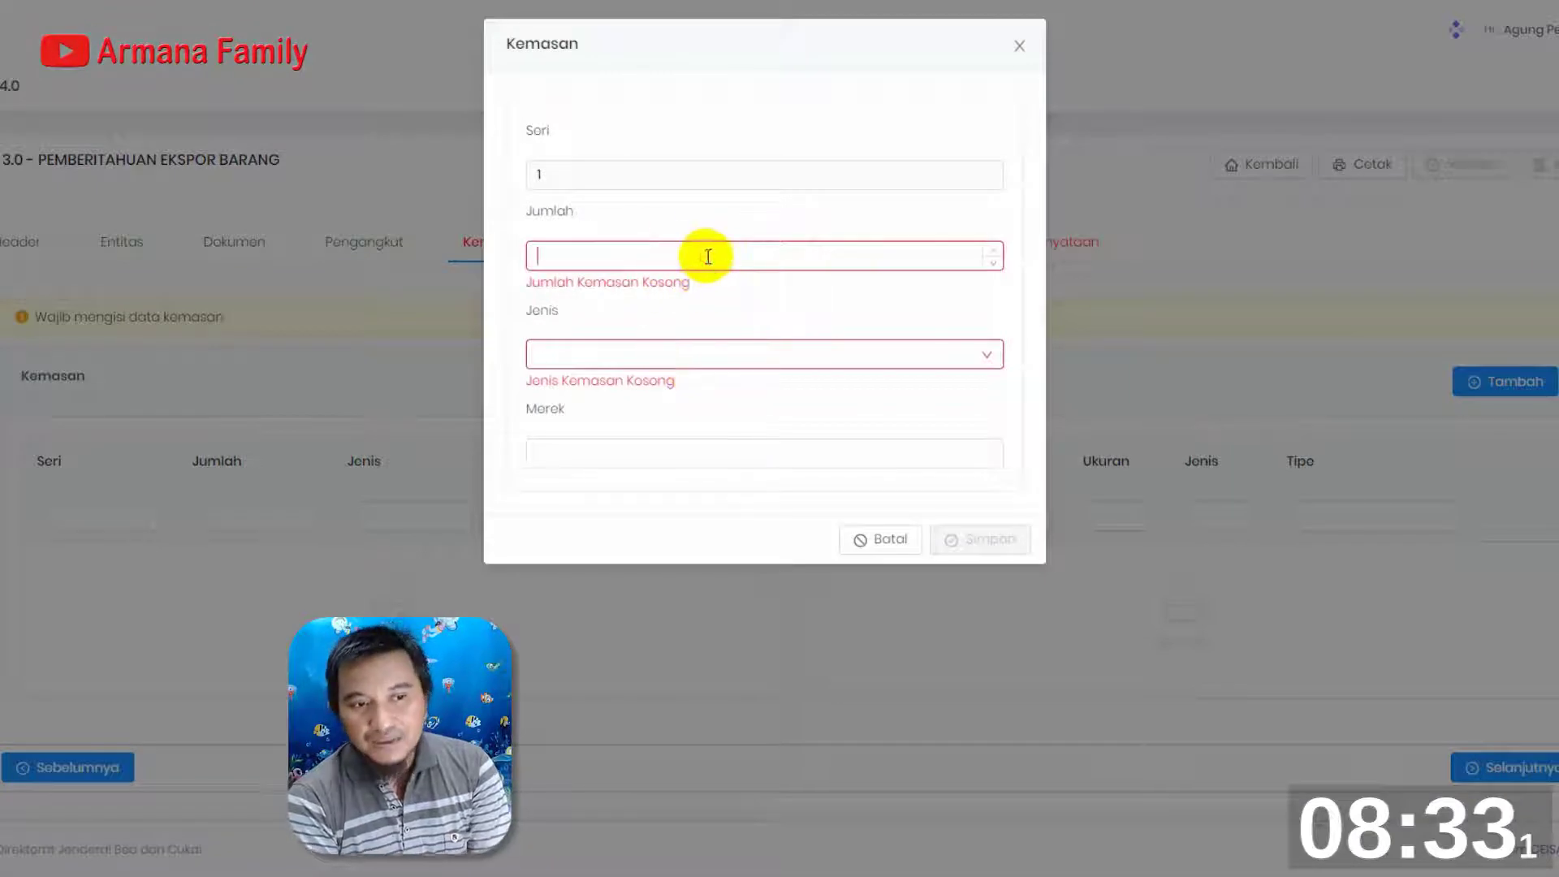
type("58")
left_click(691, 328)
type("CT")
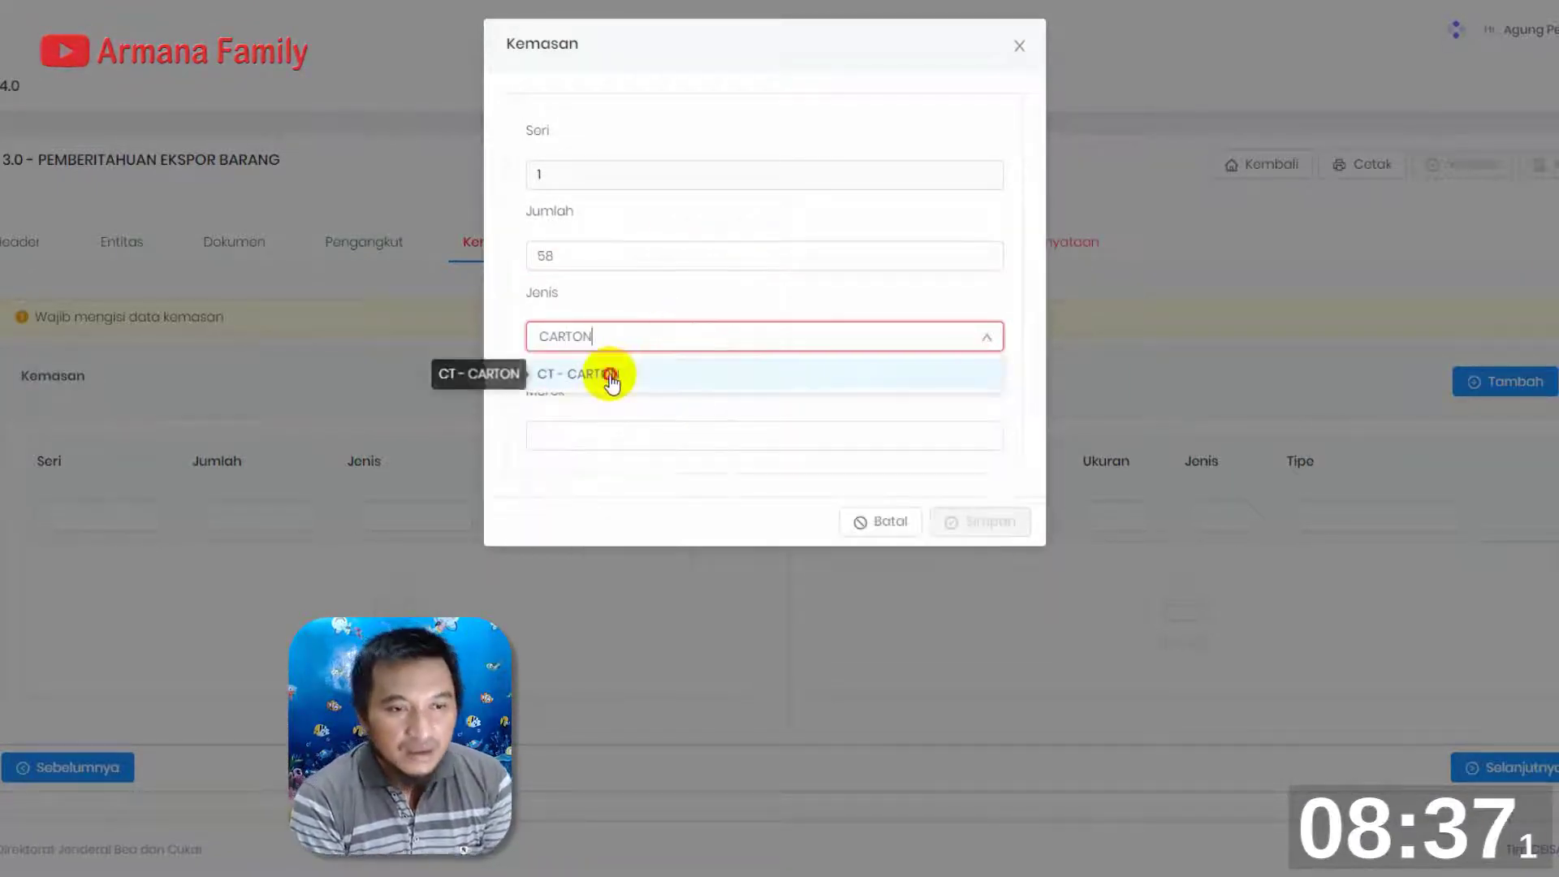
left_click(608, 375)
left_click(601, 418)
type("NIKE")
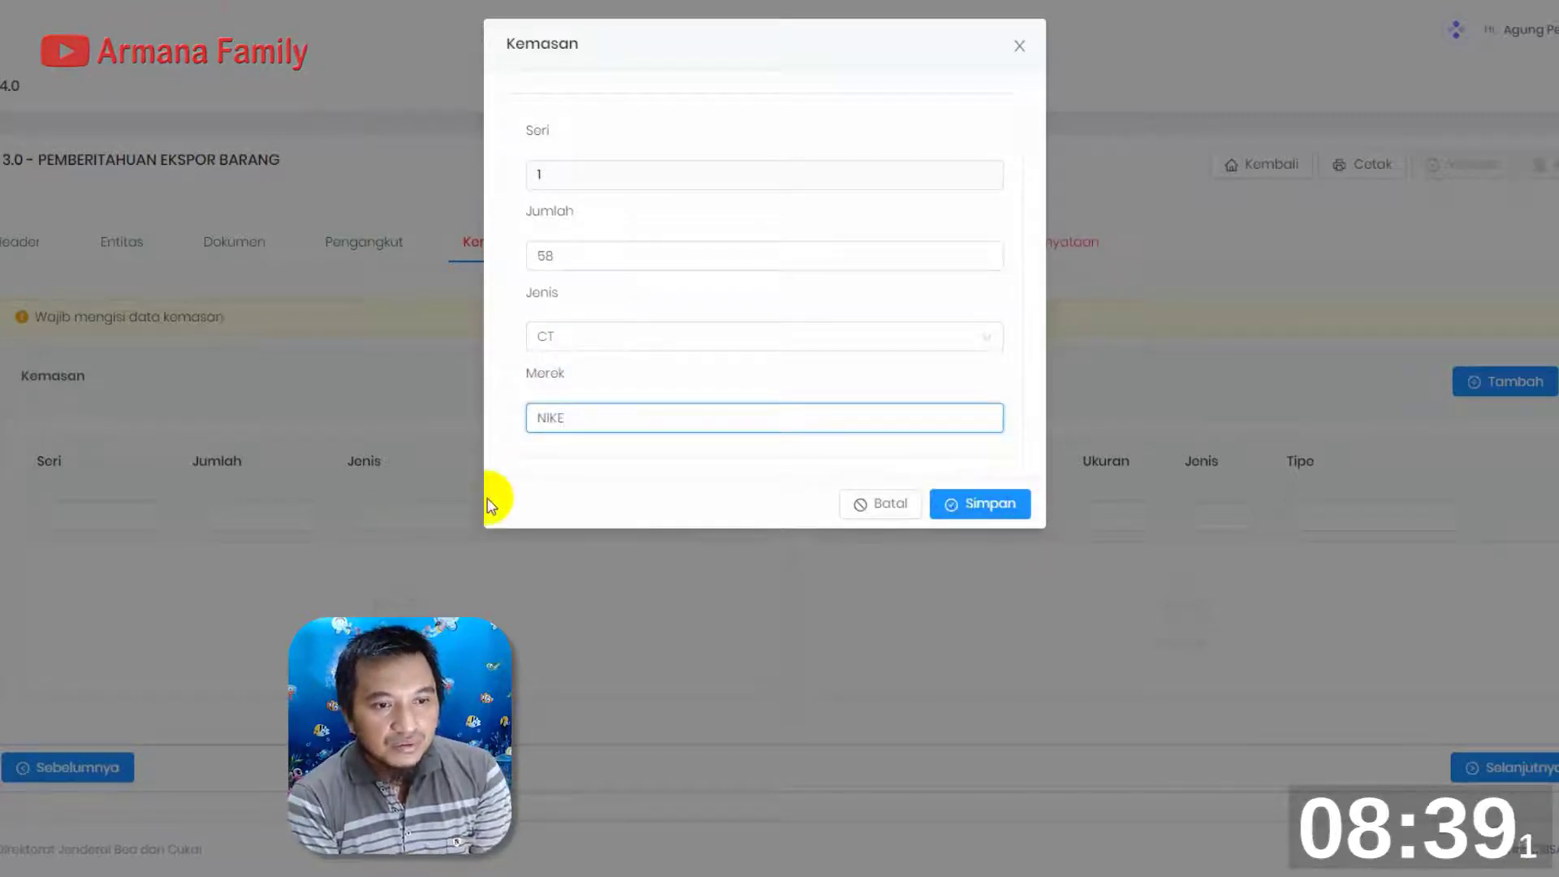
left_click(1007, 501)
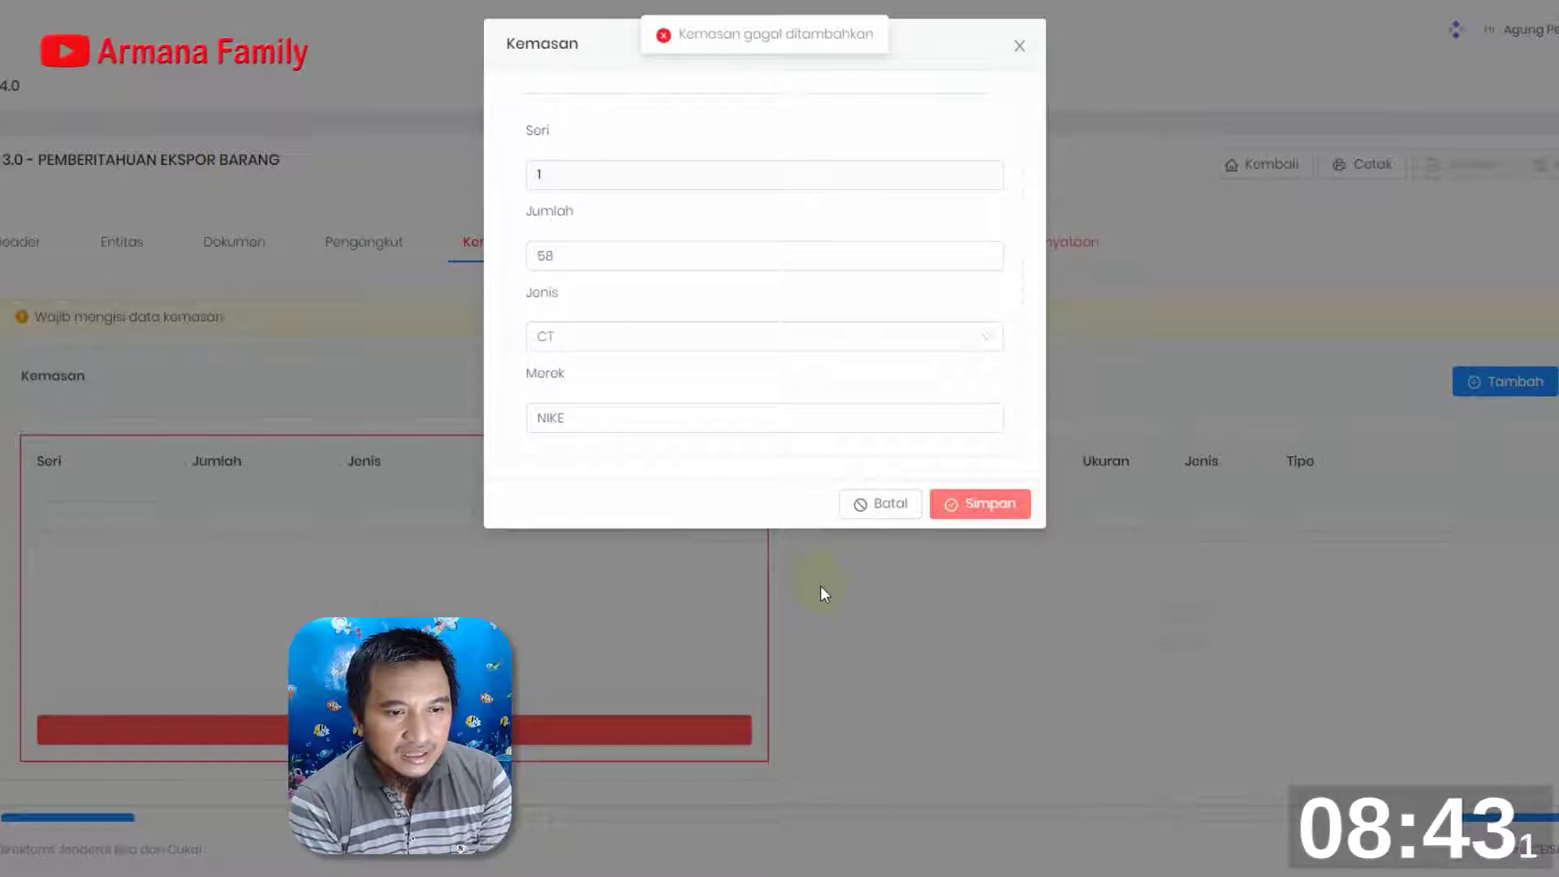
left_click(981, 501)
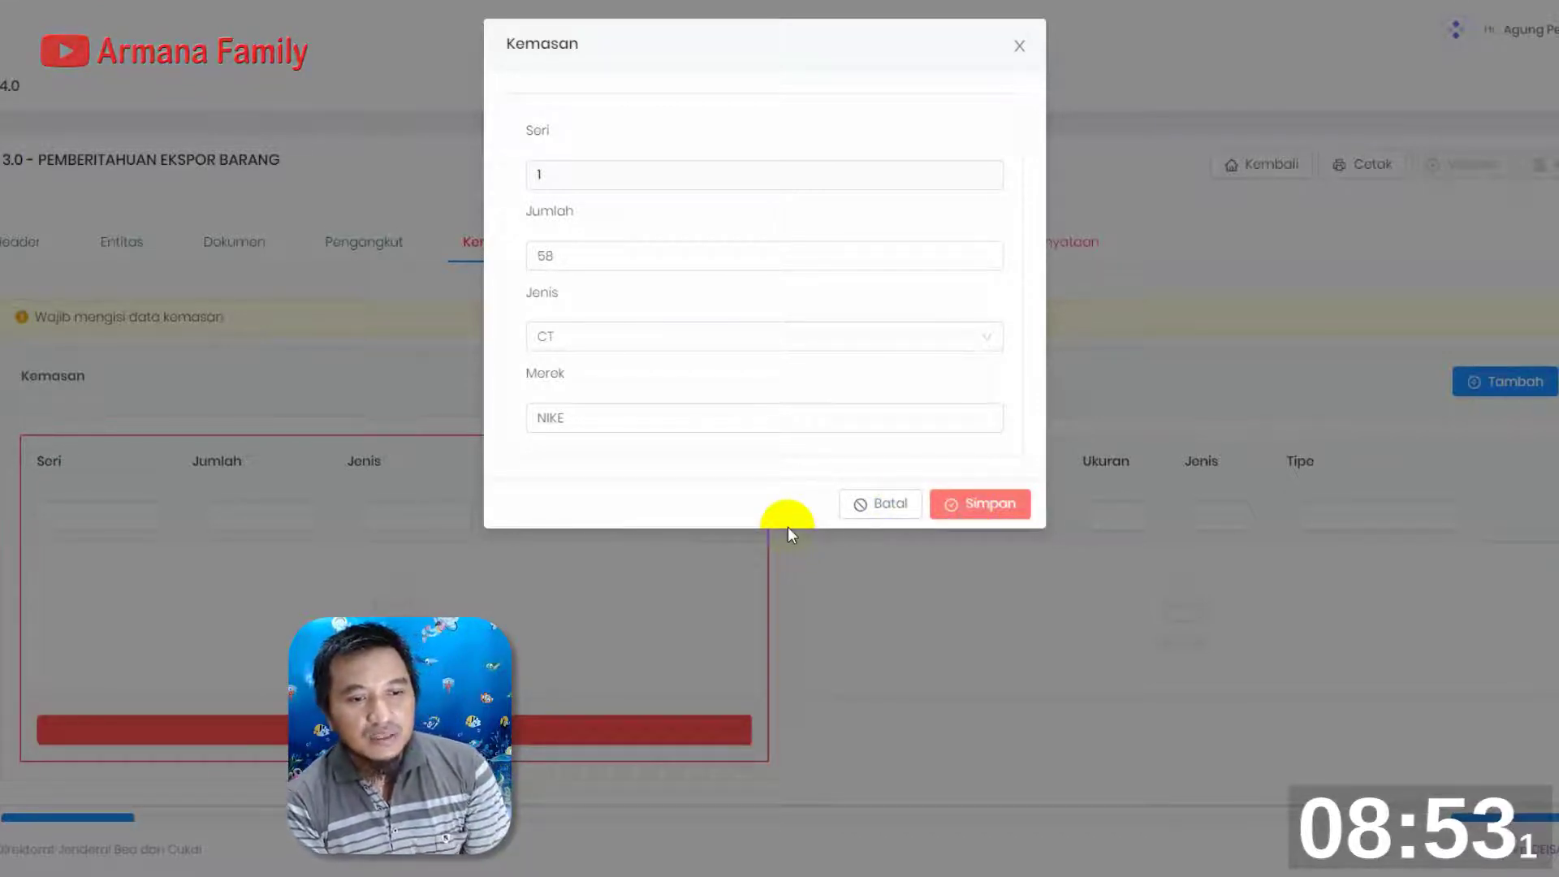
left_click(874, 506)
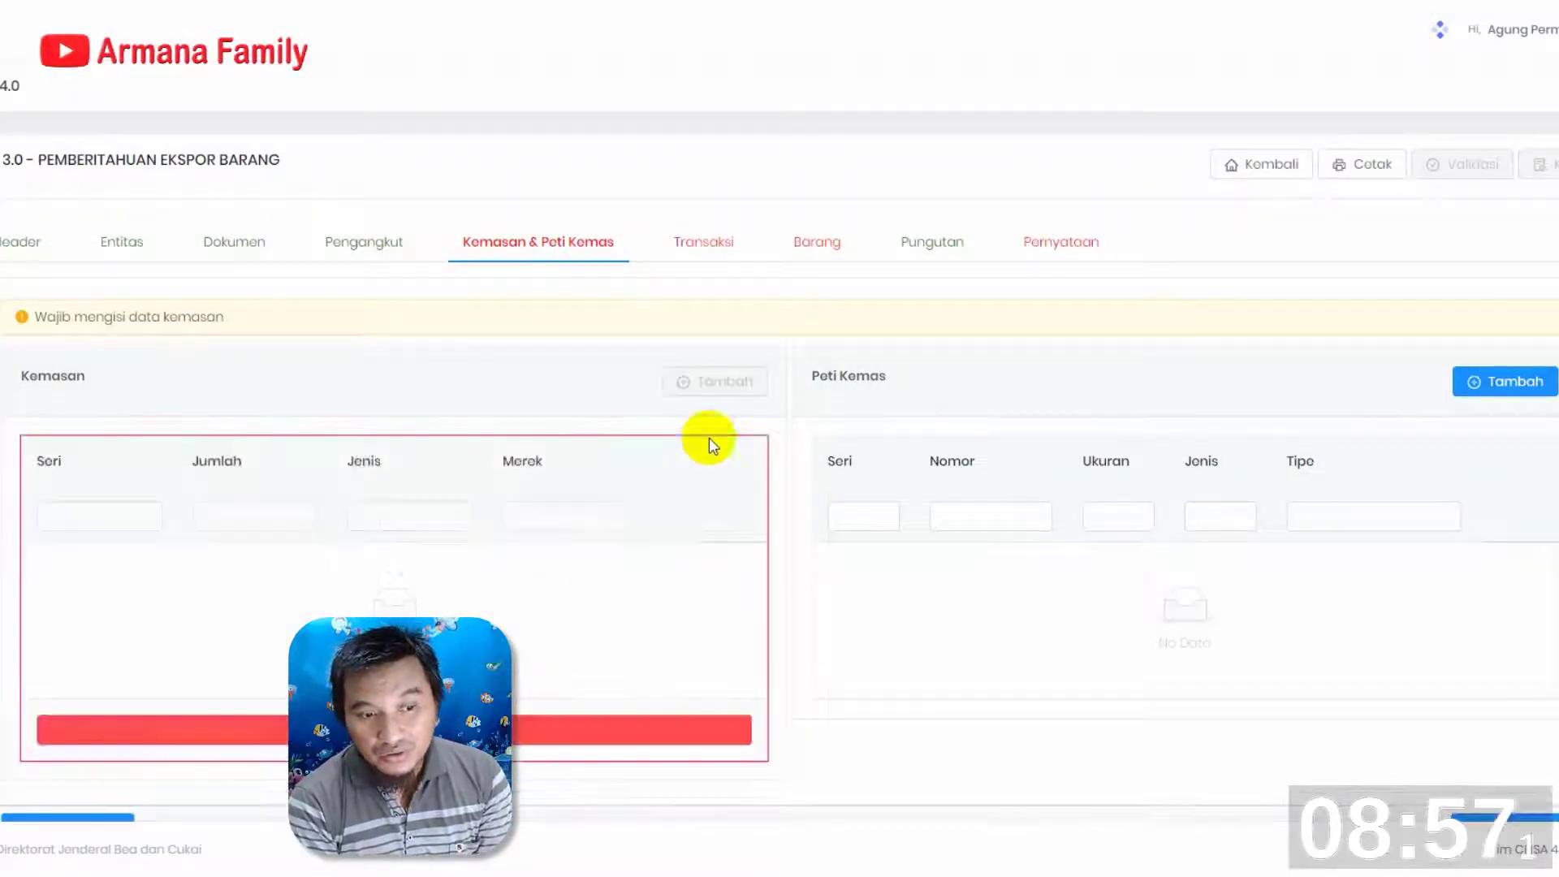
Start a new Kemasan entry with Jumlah 58 and Jenis CT - CARTON
left_click(718, 382)
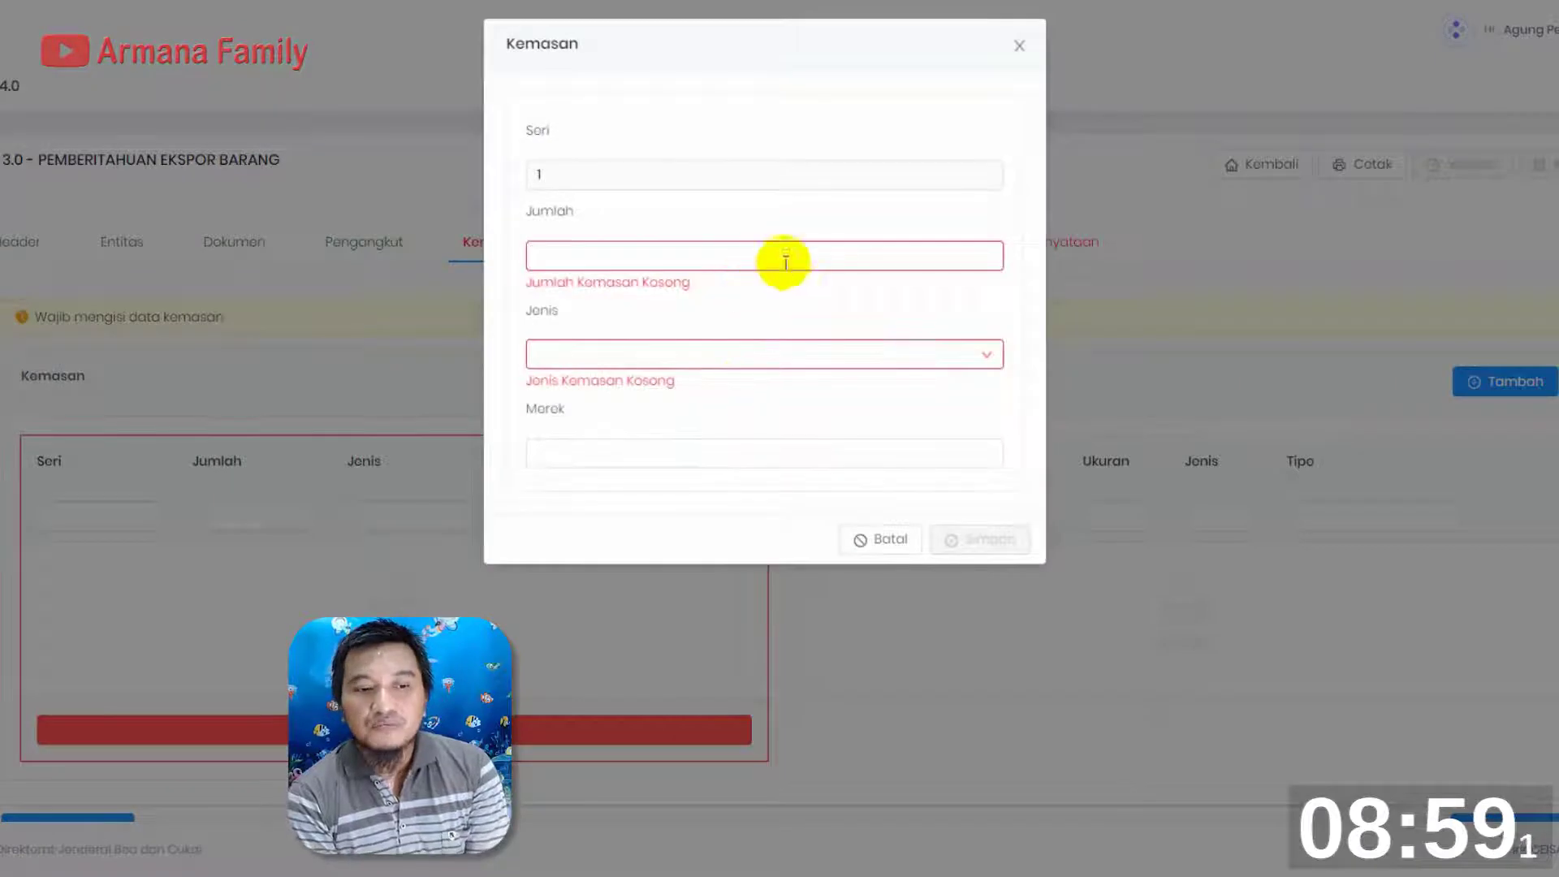
left_click(809, 249)
type("5")
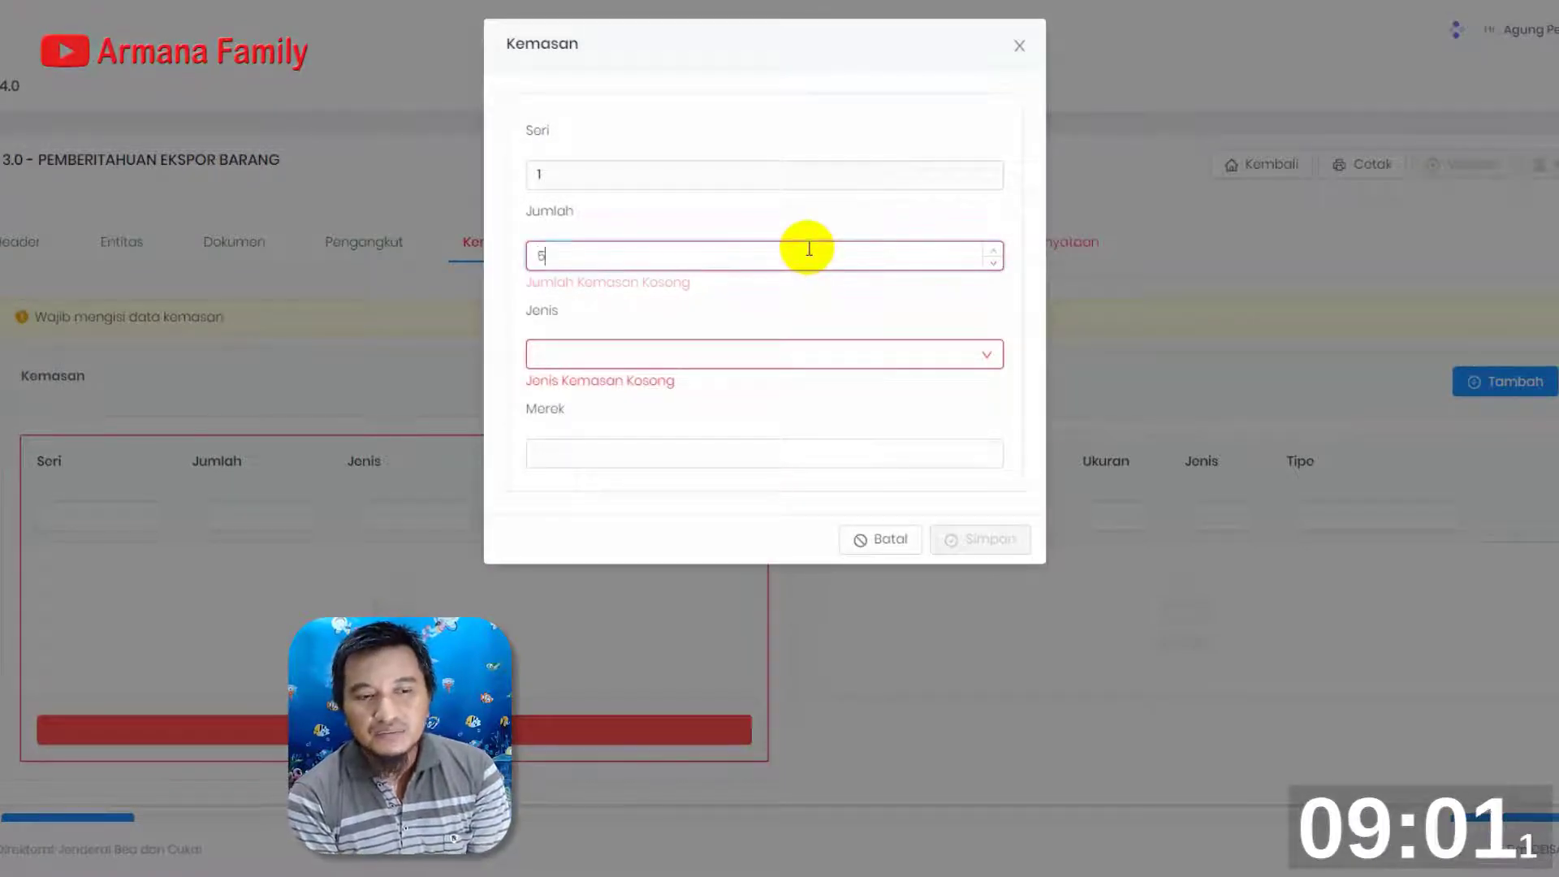
type("8")
left_click(719, 338)
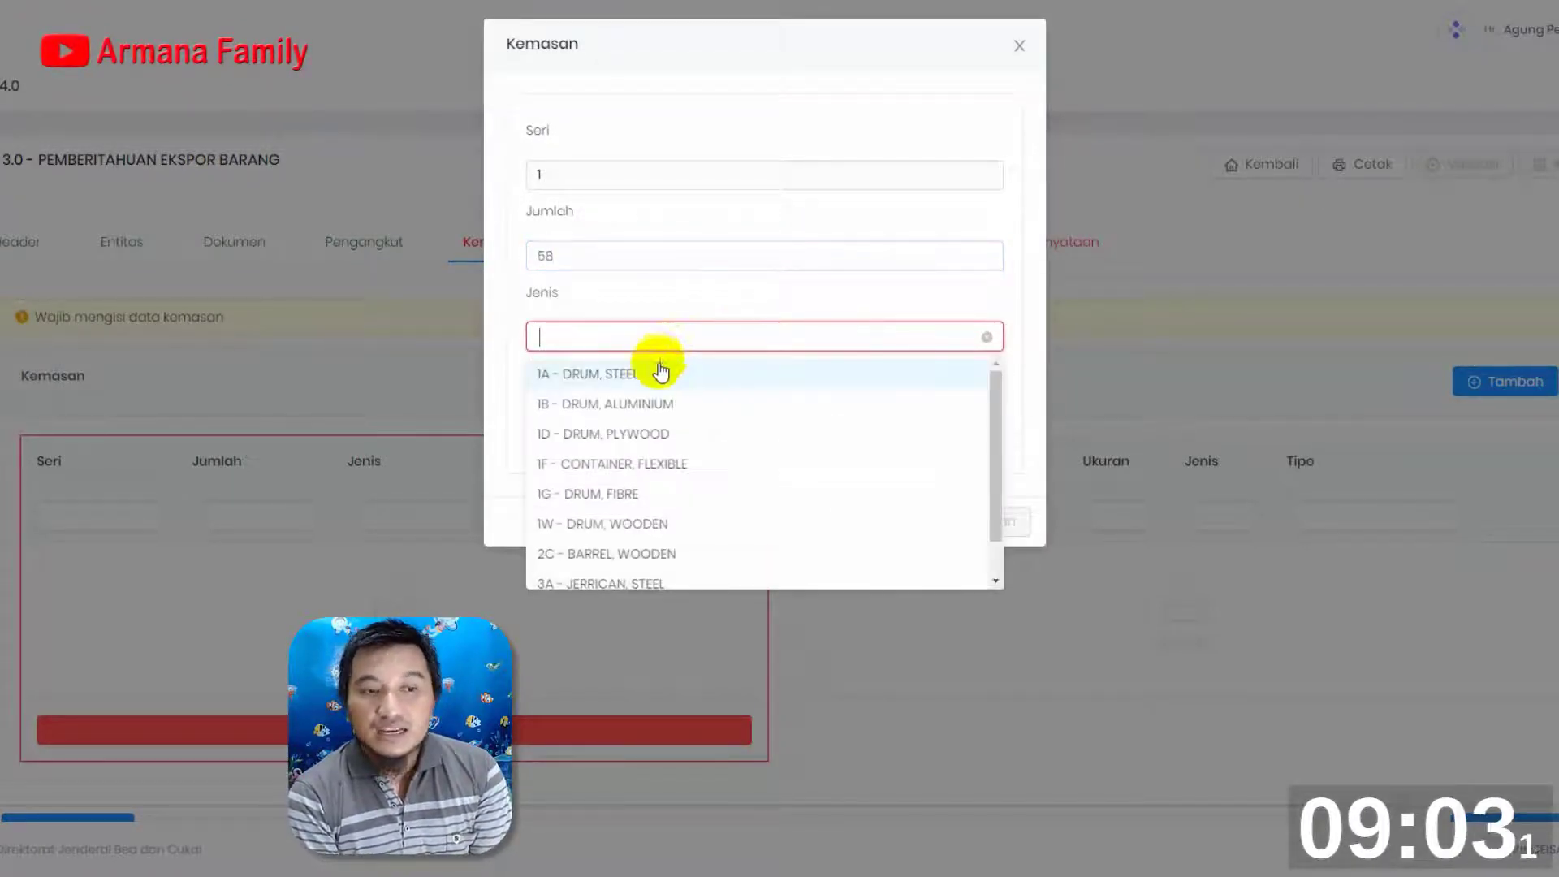
type("CAR")
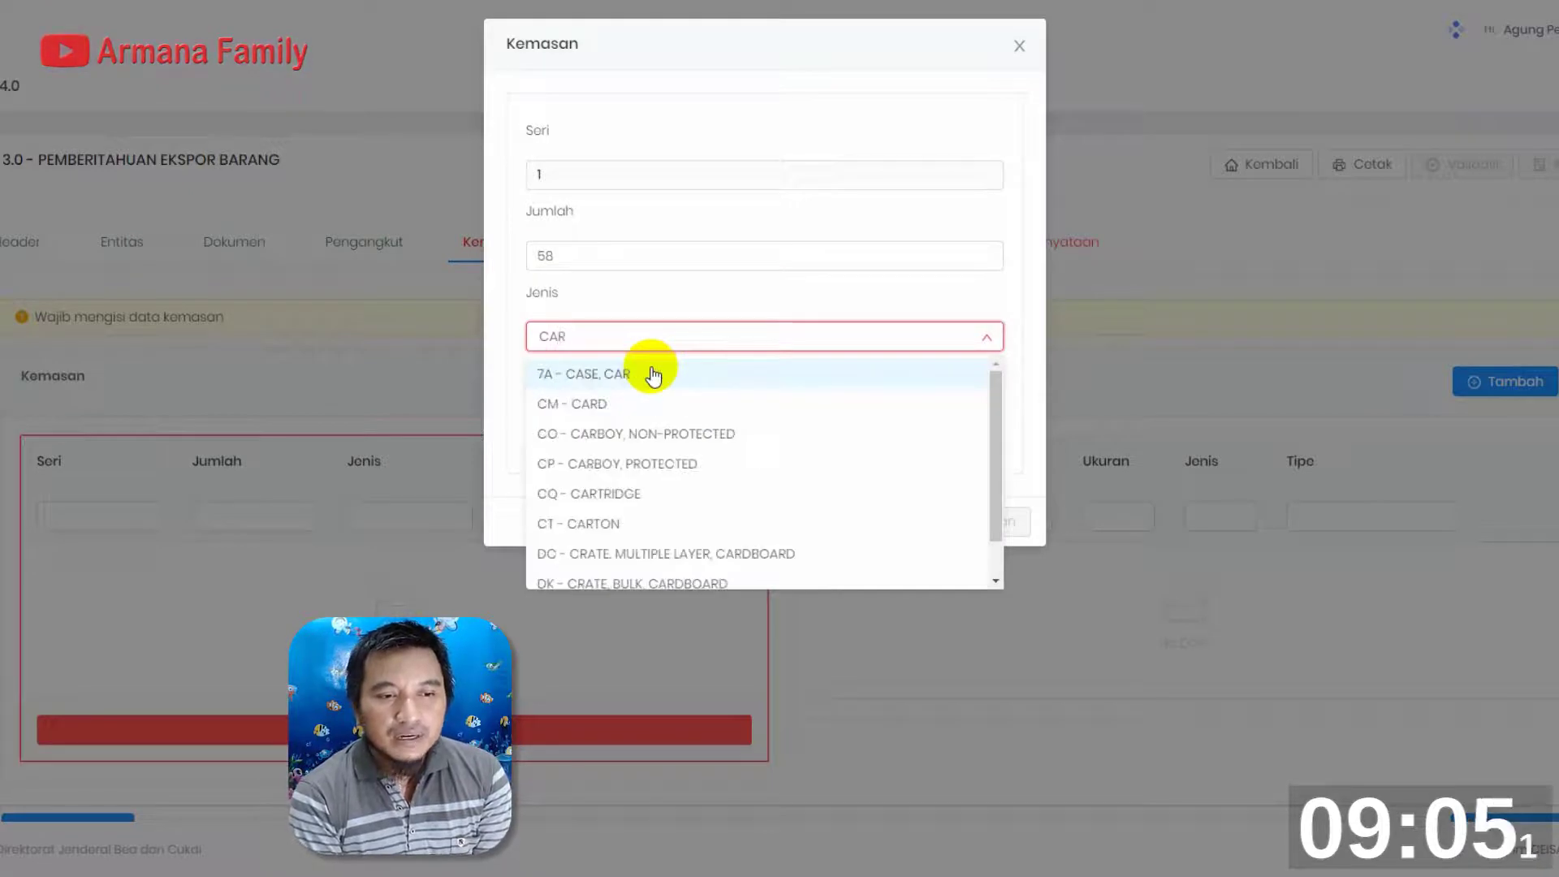
type("TON")
left_click(654, 375)
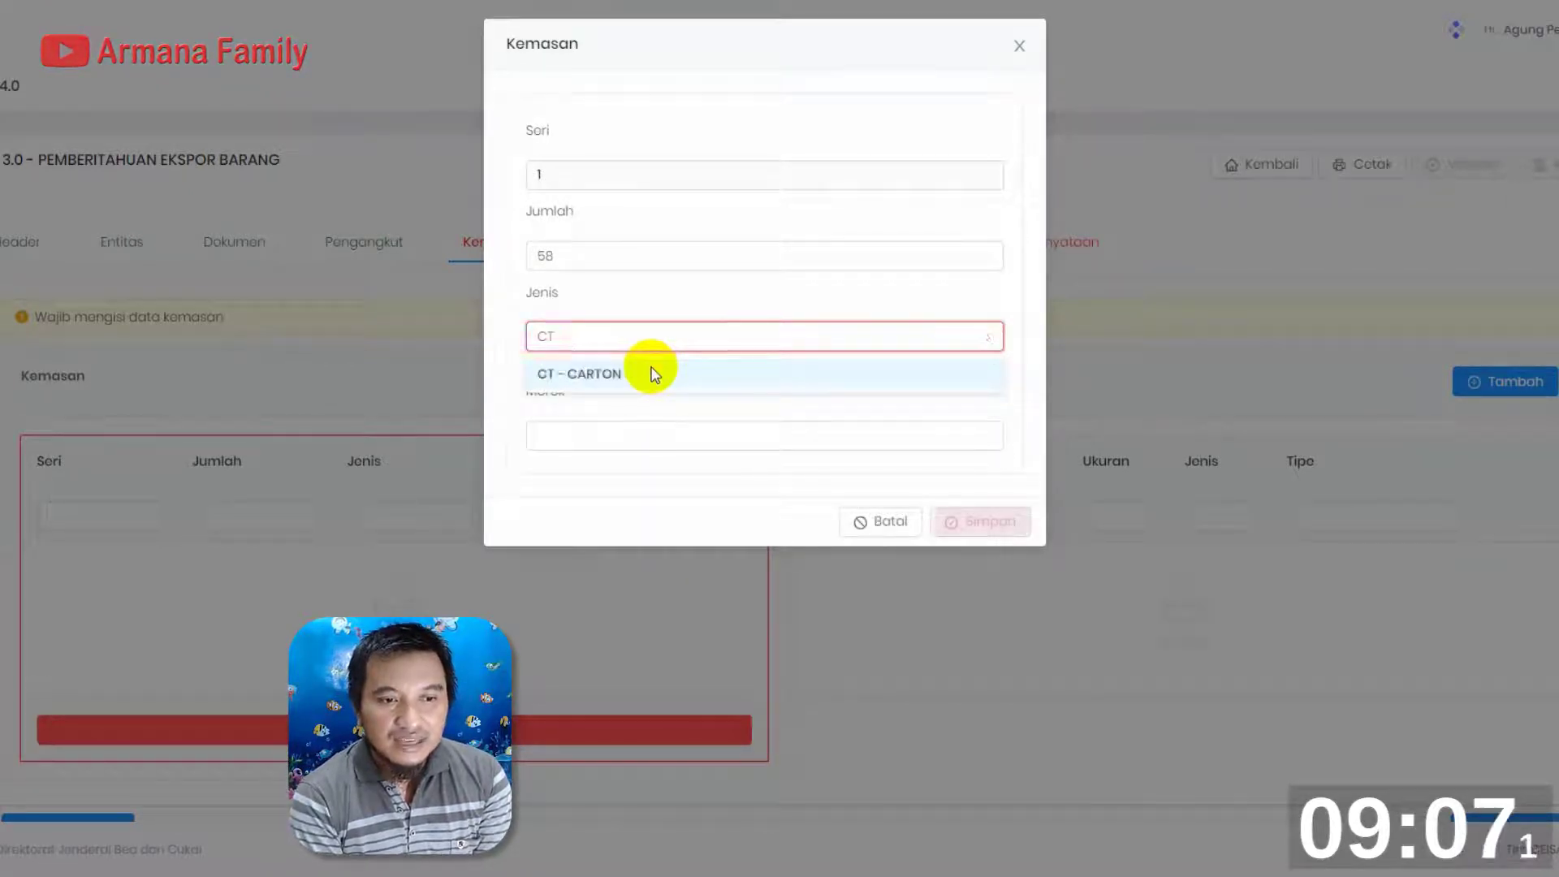
Set Merek to NIKE, try to save the Kemasan entry, and close it
left_click(660, 417)
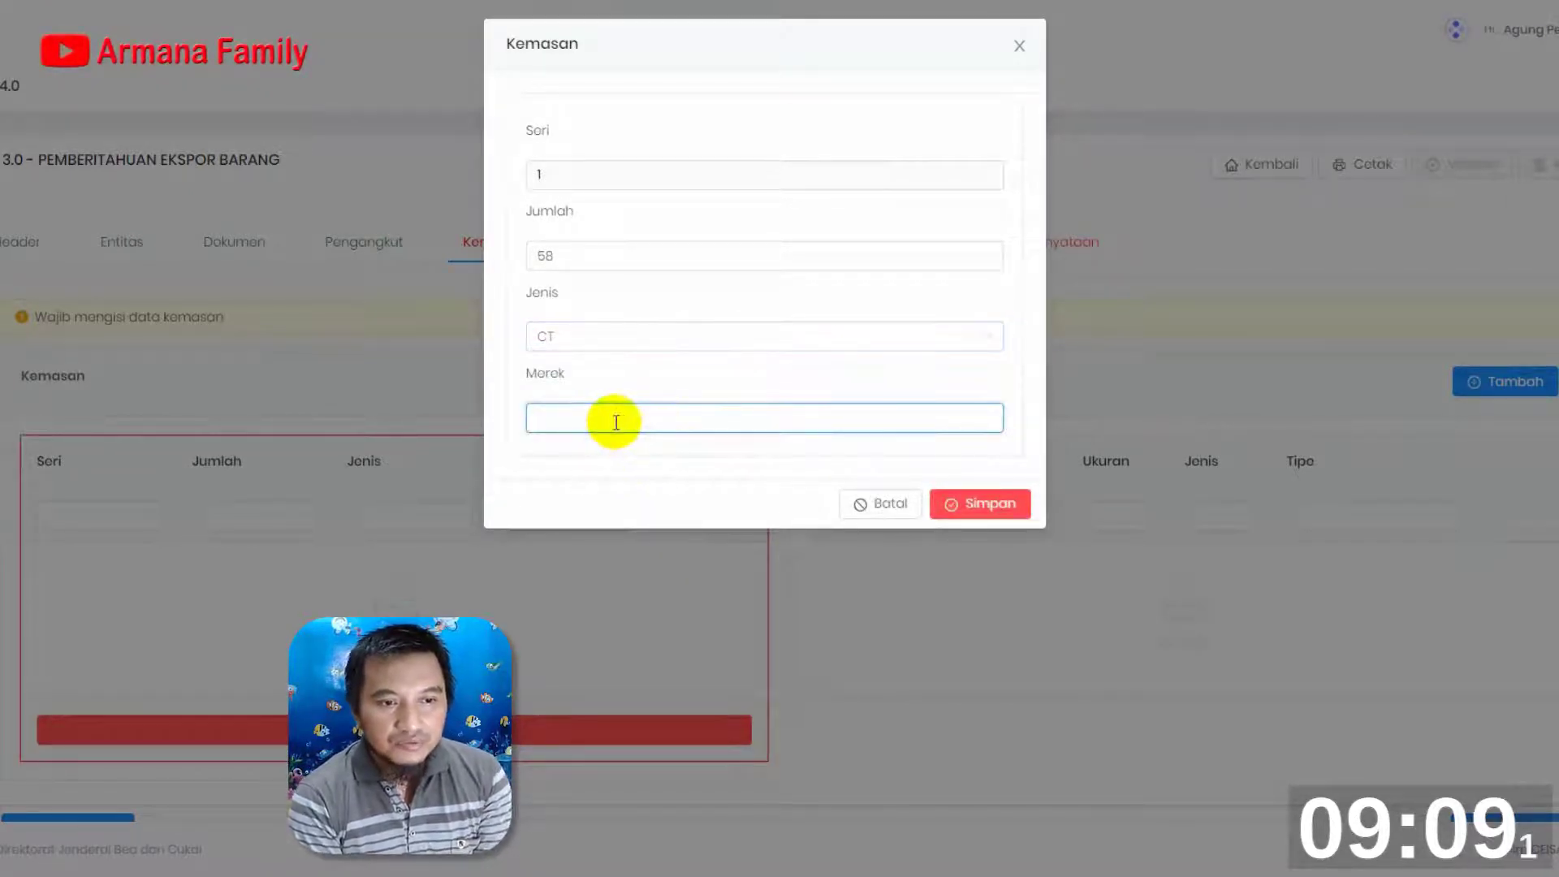
left_click(951, 504)
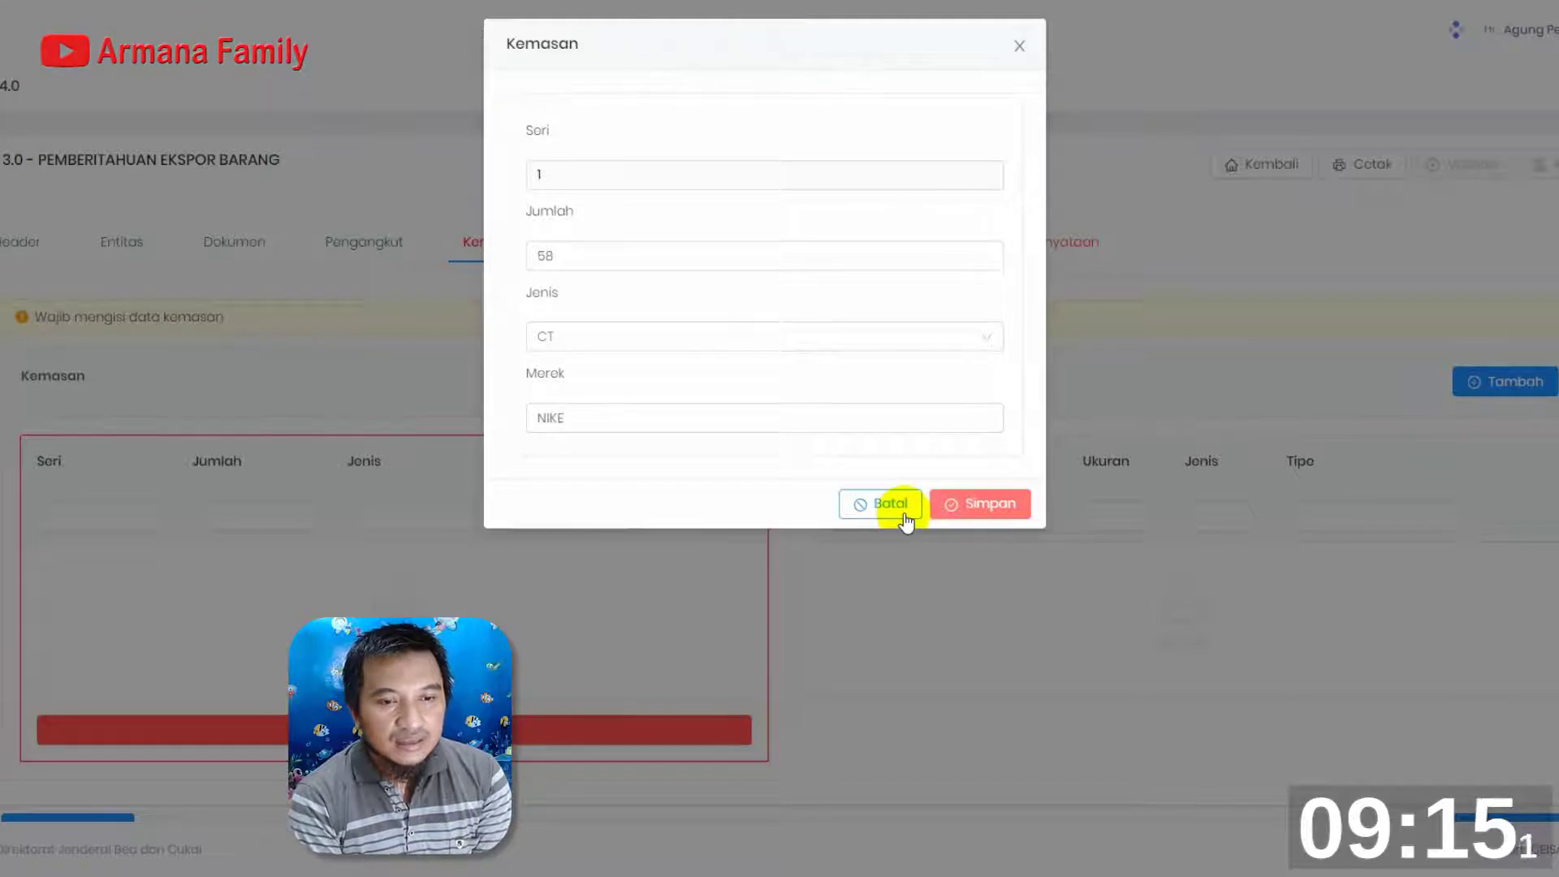
left_click(988, 505)
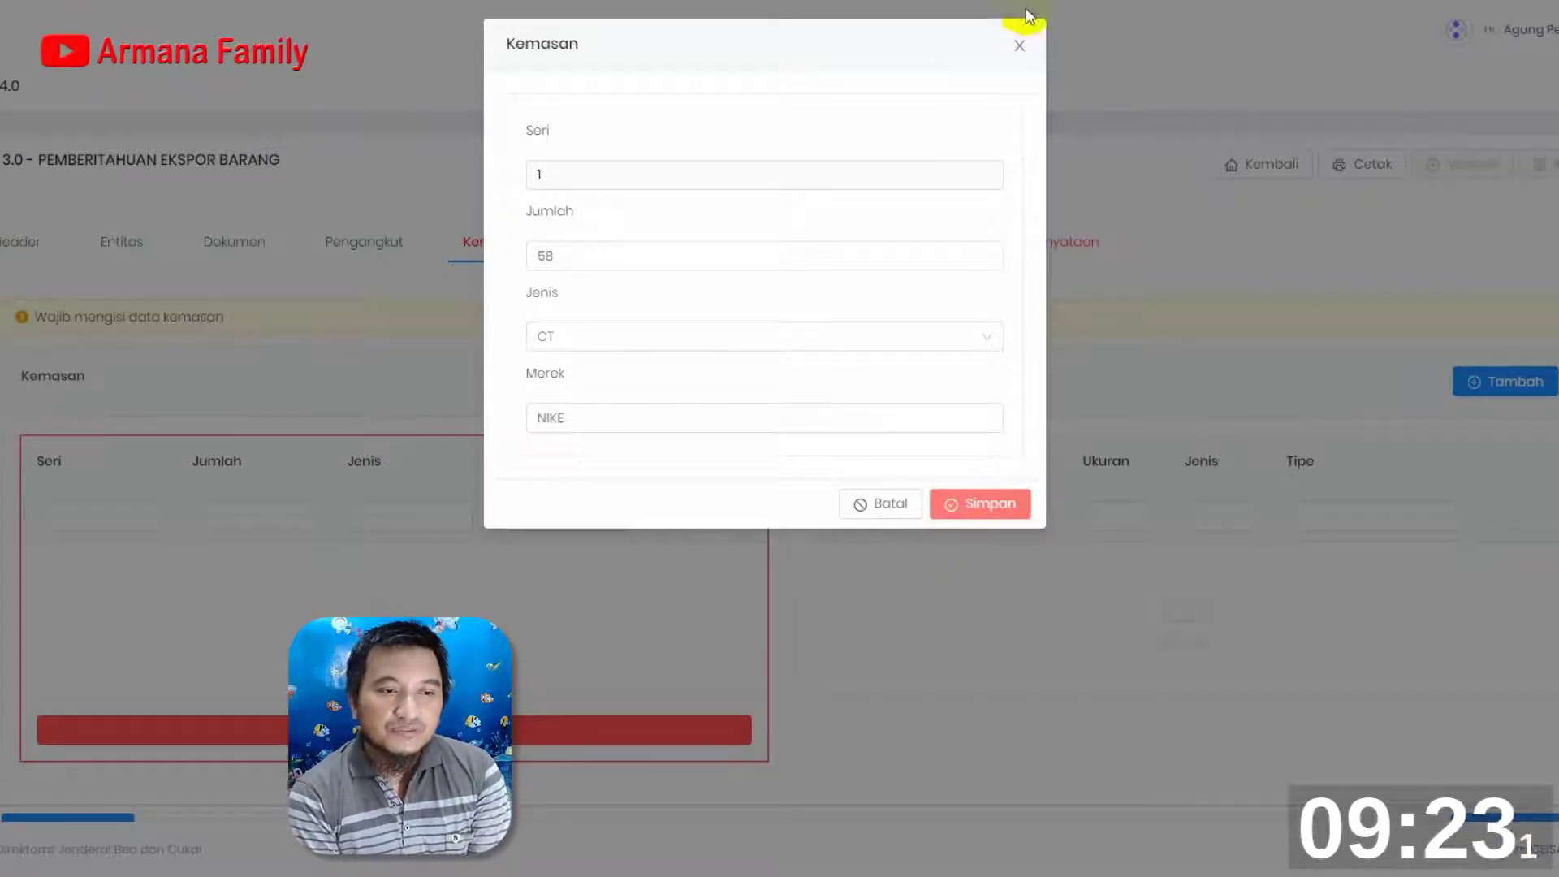
left_click(1016, 53)
Review the Pengangkut, Dokumen, Entitas and Header sections for missing or incorrect data
left_click(374, 248)
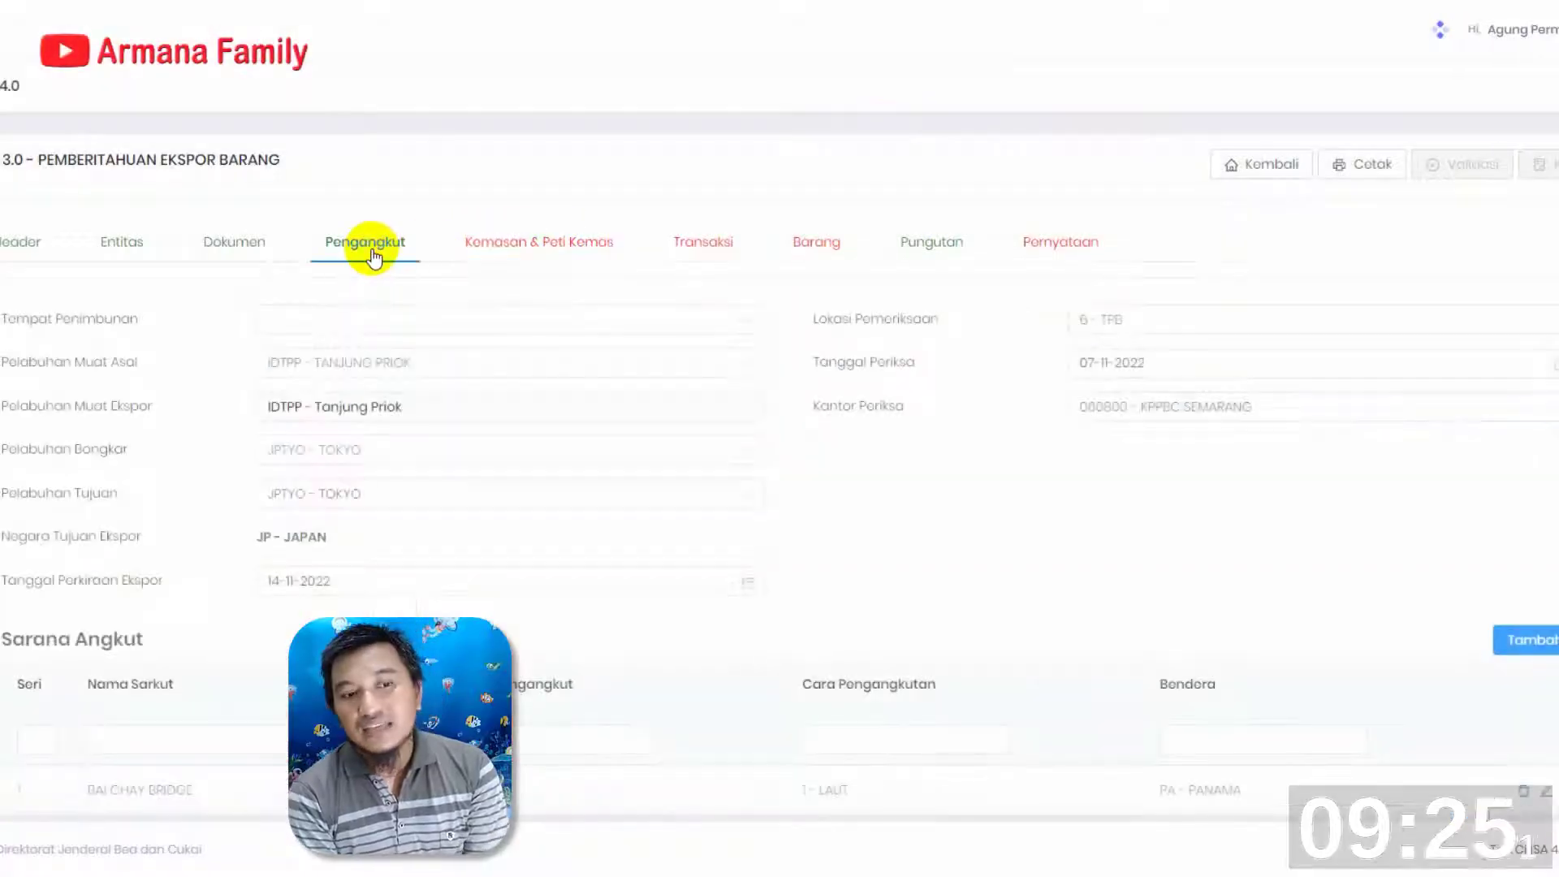
scroll(747, 489, "down", 2)
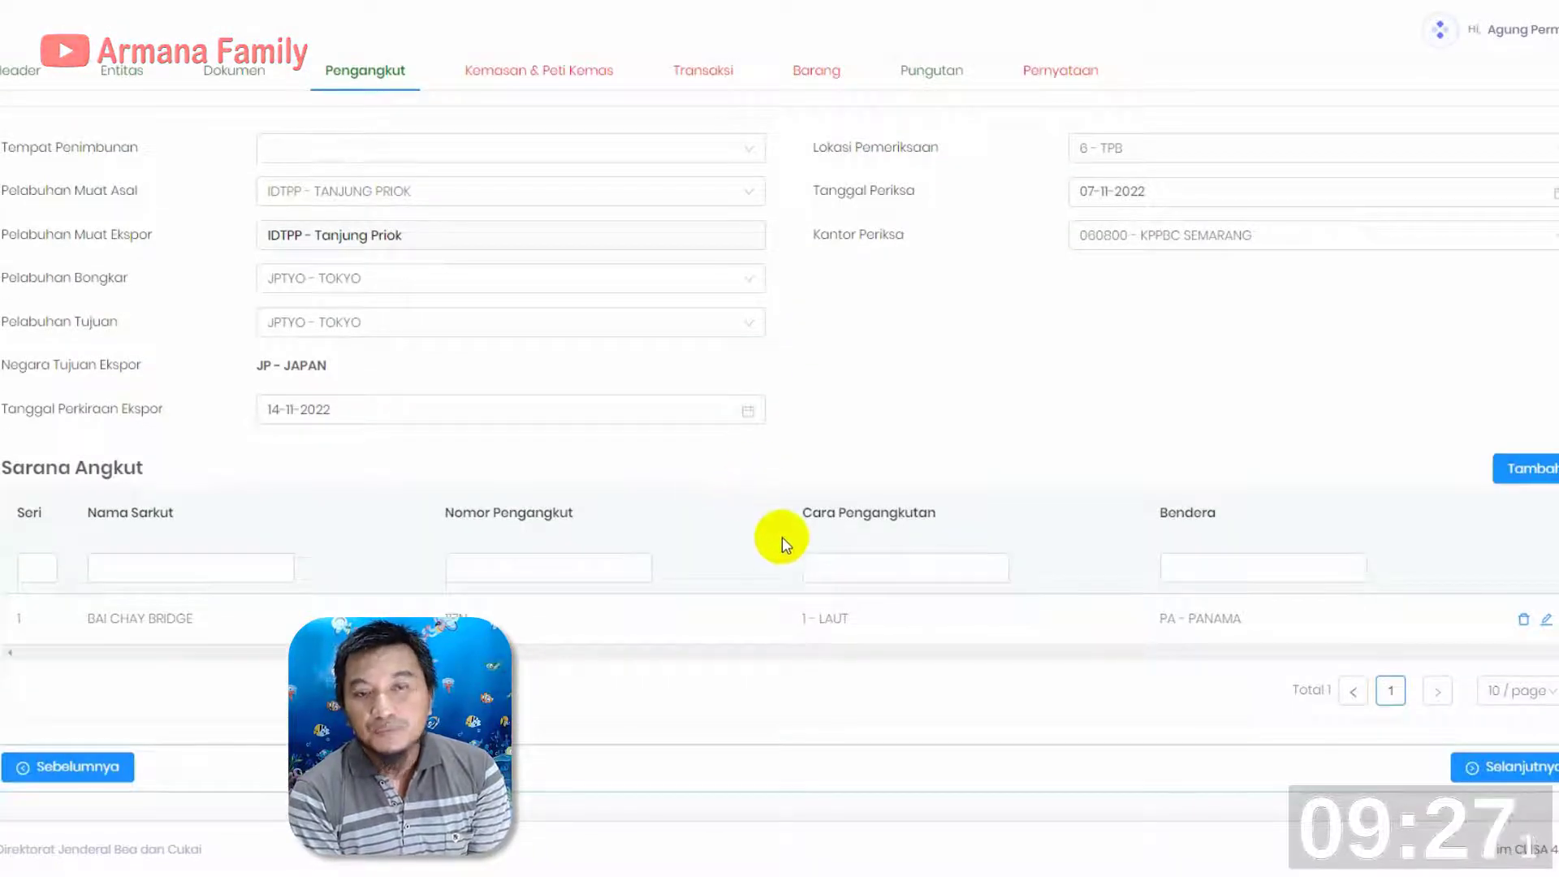
scroll(229, 280, "up", 2)
left_click(231, 248)
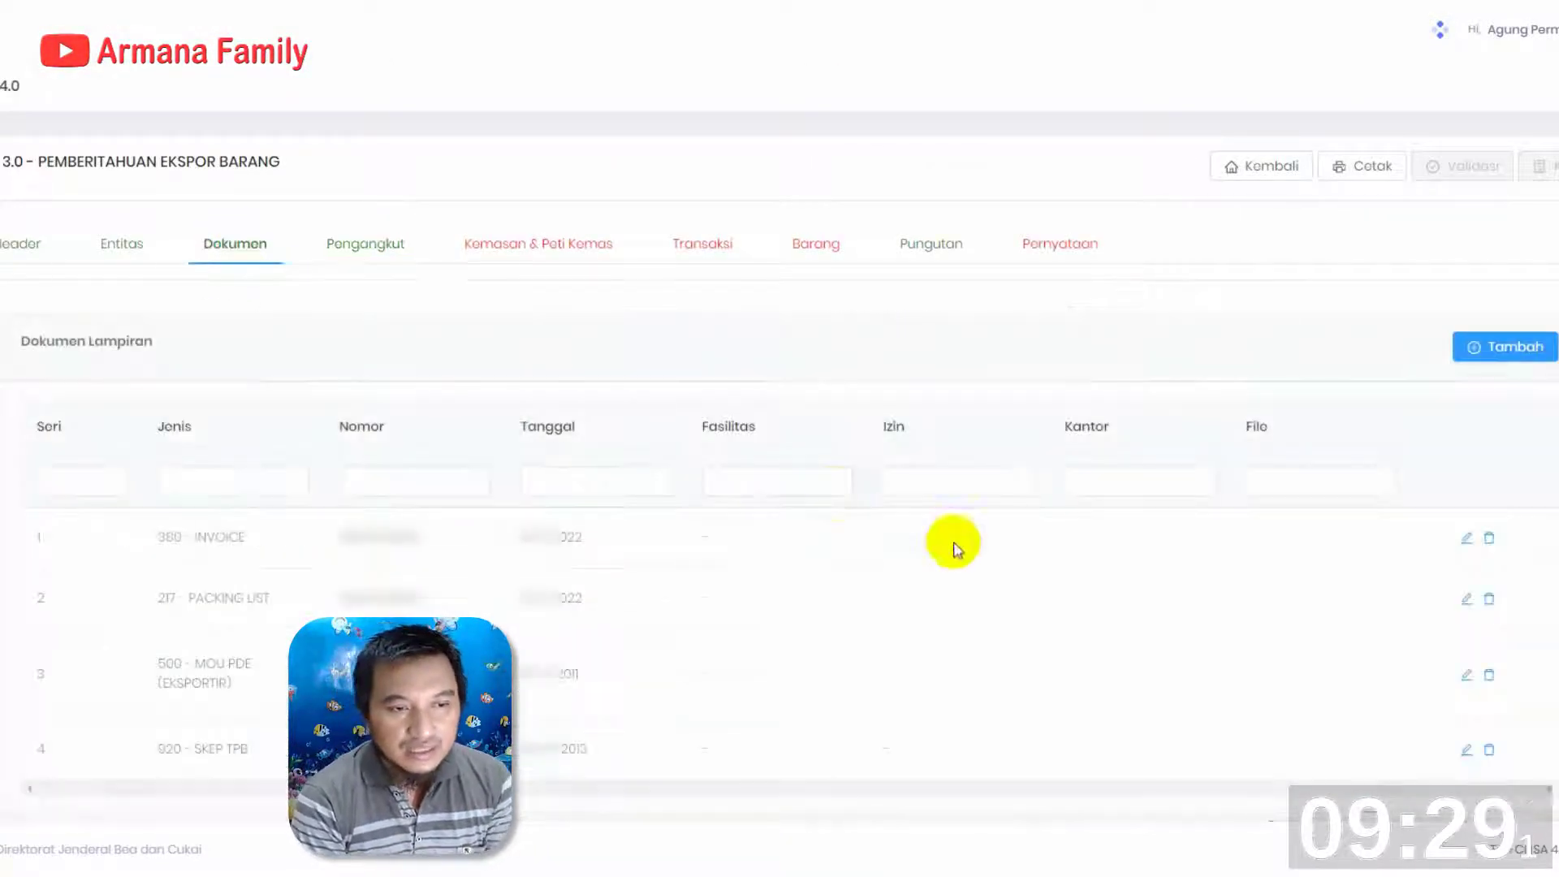
scroll(950, 546, "down", 2)
left_click(136, 104)
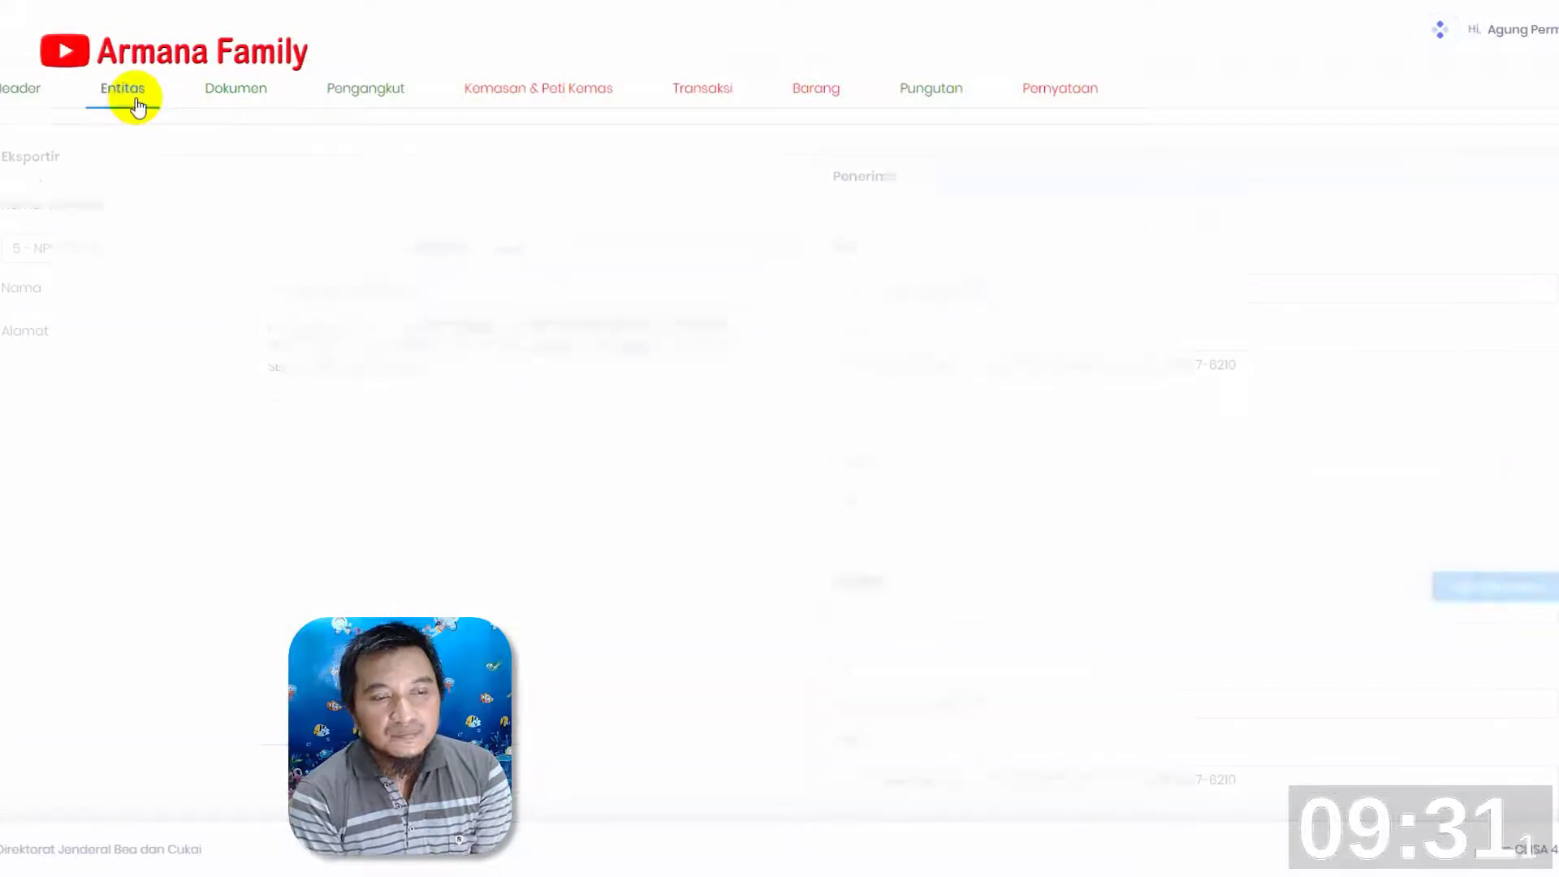
scroll(984, 358, "down", 5)
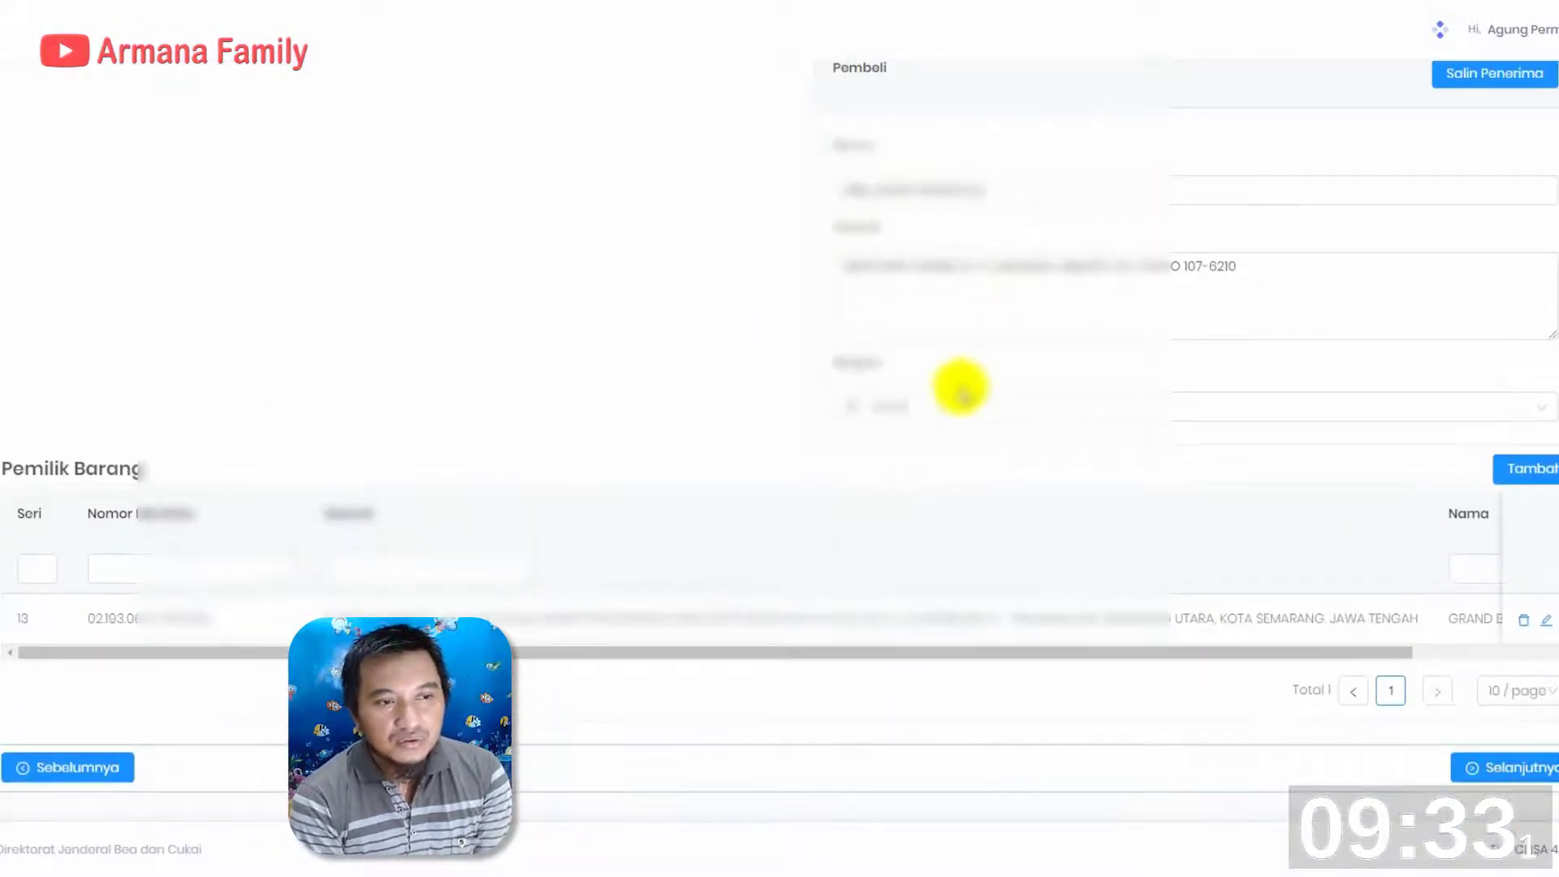
scroll(731, 347, "up", 5)
left_click(16, 262)
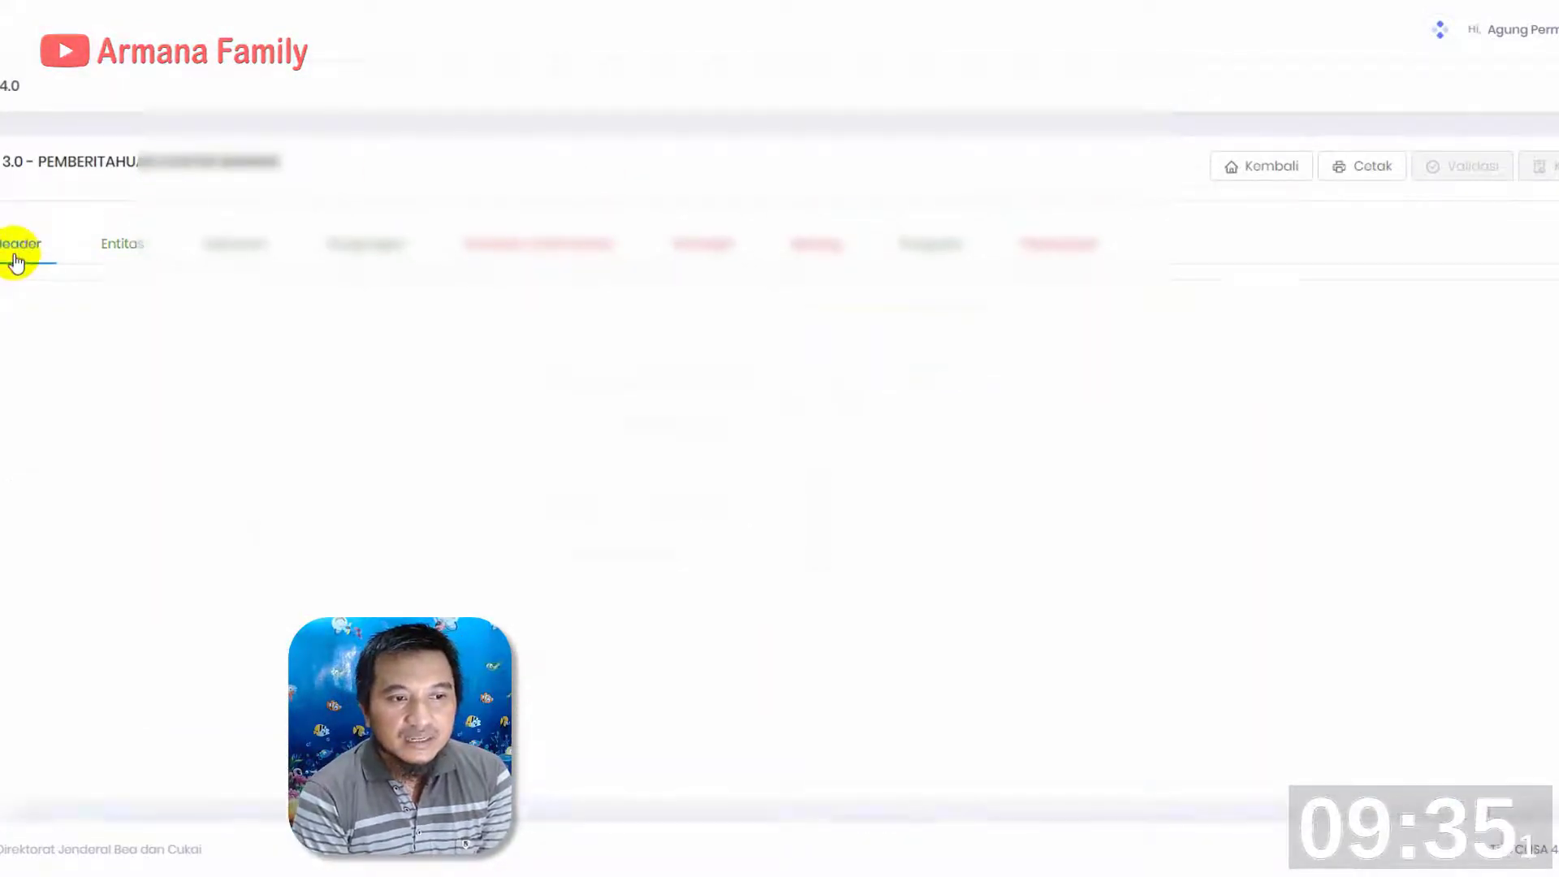
scroll(540, 644, "down", 2)
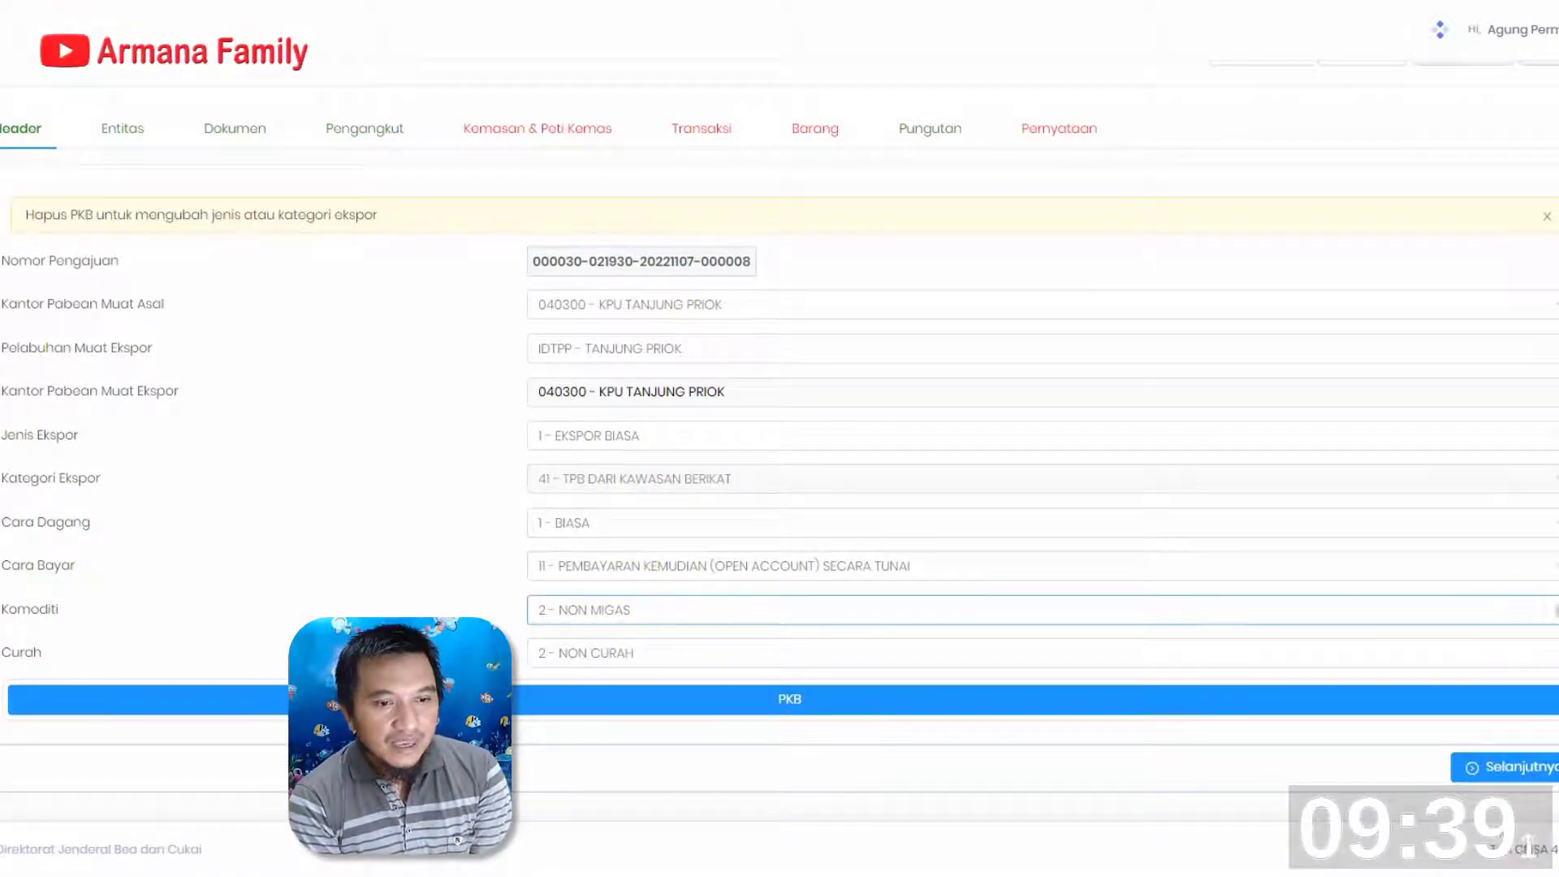
Clear Komoditi and Curah in the header and reselect 2 - NON MIGAS and 2 - NON CURAH
left_click(1552, 610)
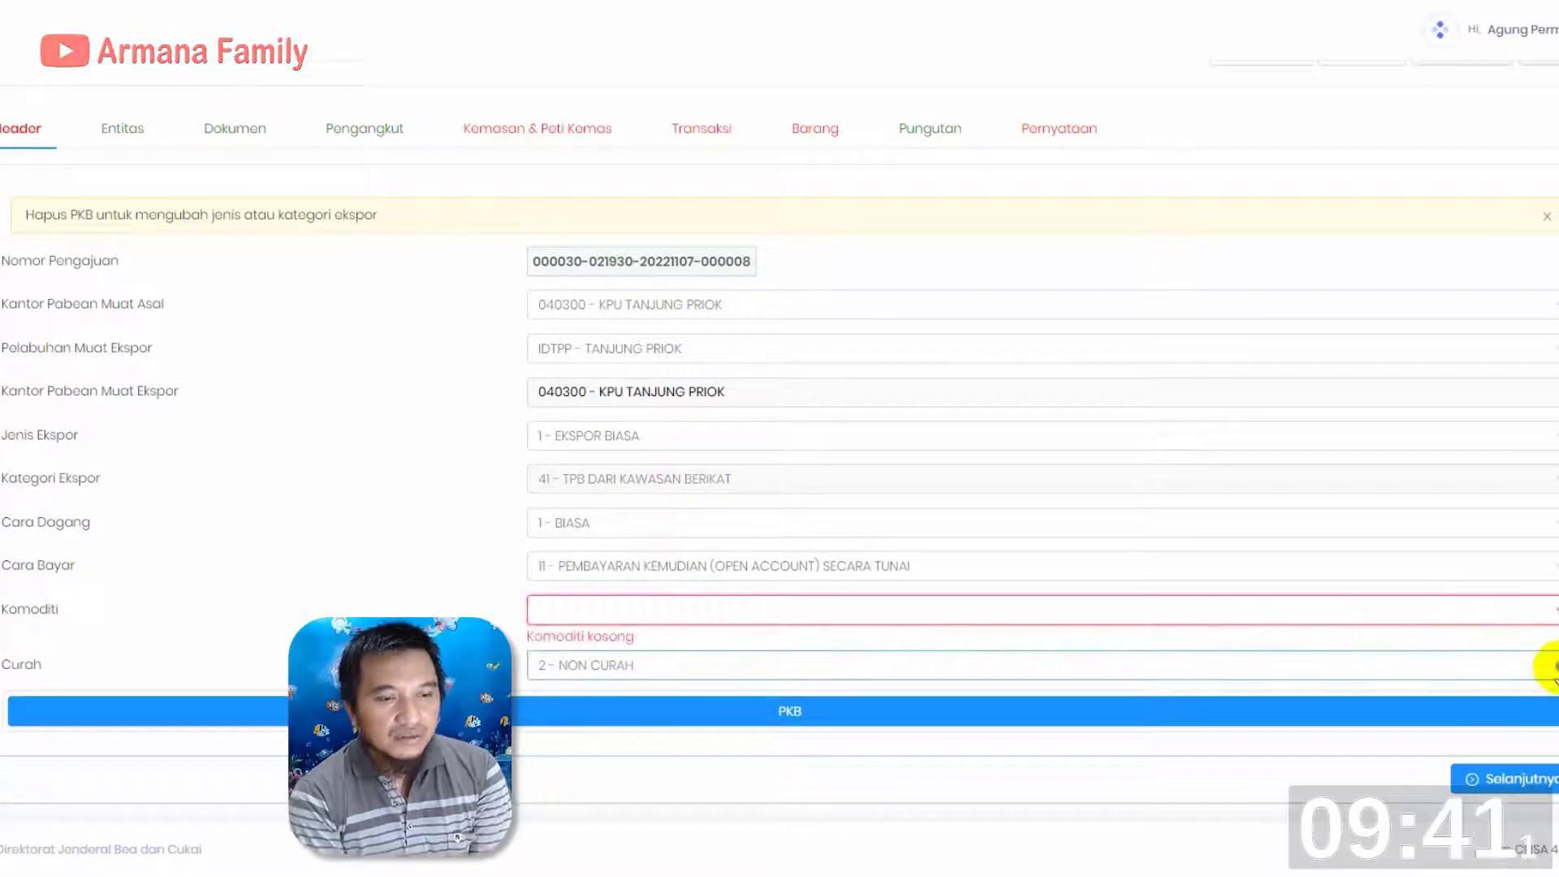
left_click(1545, 663)
left_click(1354, 601)
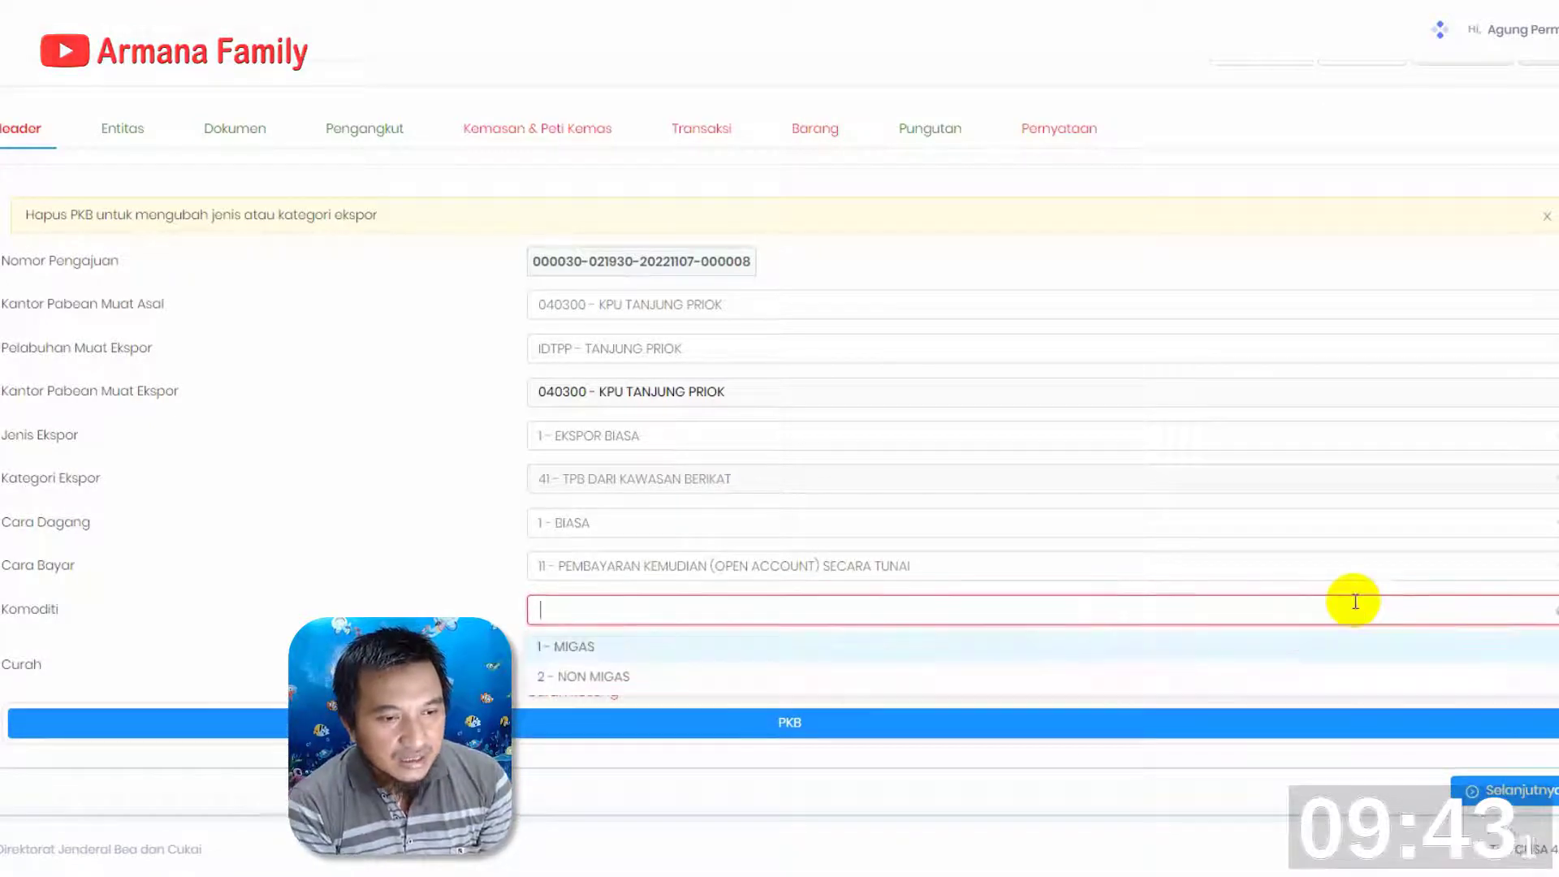
left_click(632, 682)
left_click(685, 654)
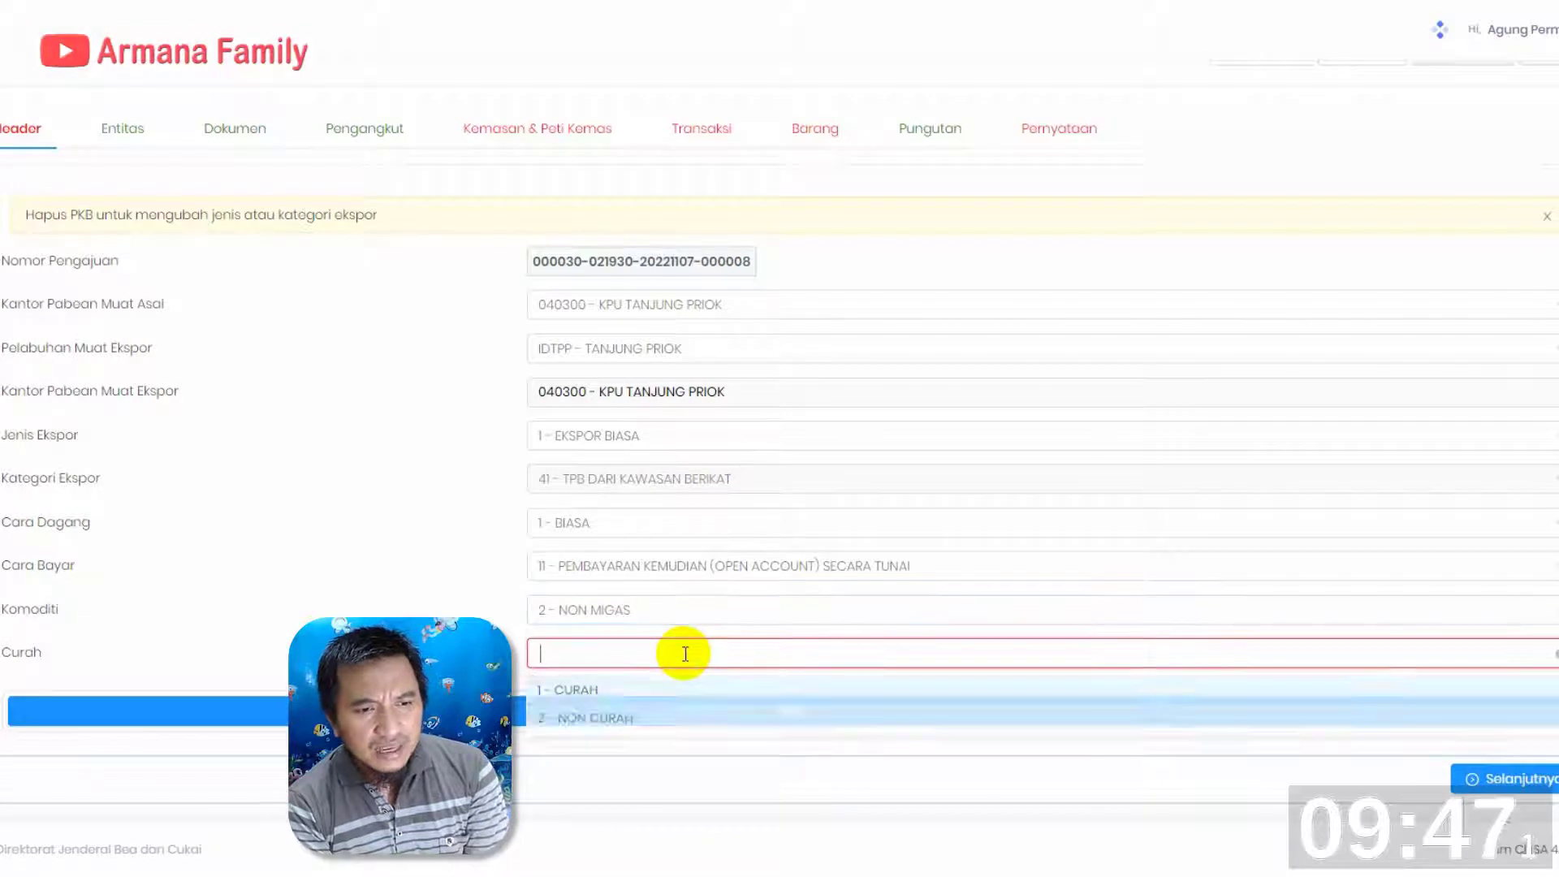
left_click(625, 725)
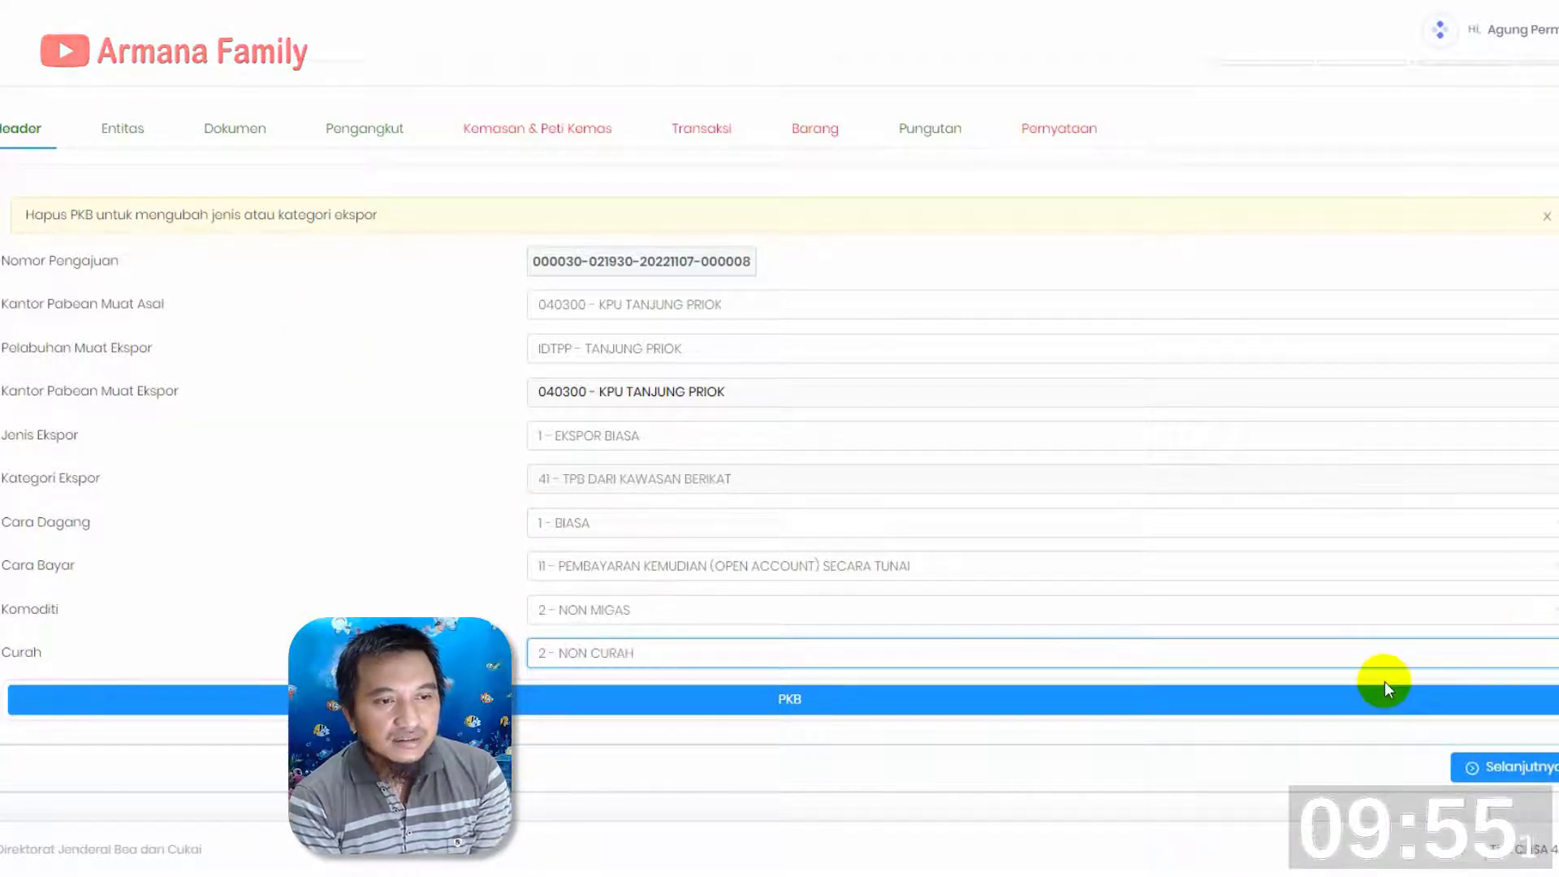
Advance from the Header through Entitas, Dokumen and Pengangkut to the Kemasan & Peti Kemas section
left_click(1496, 767)
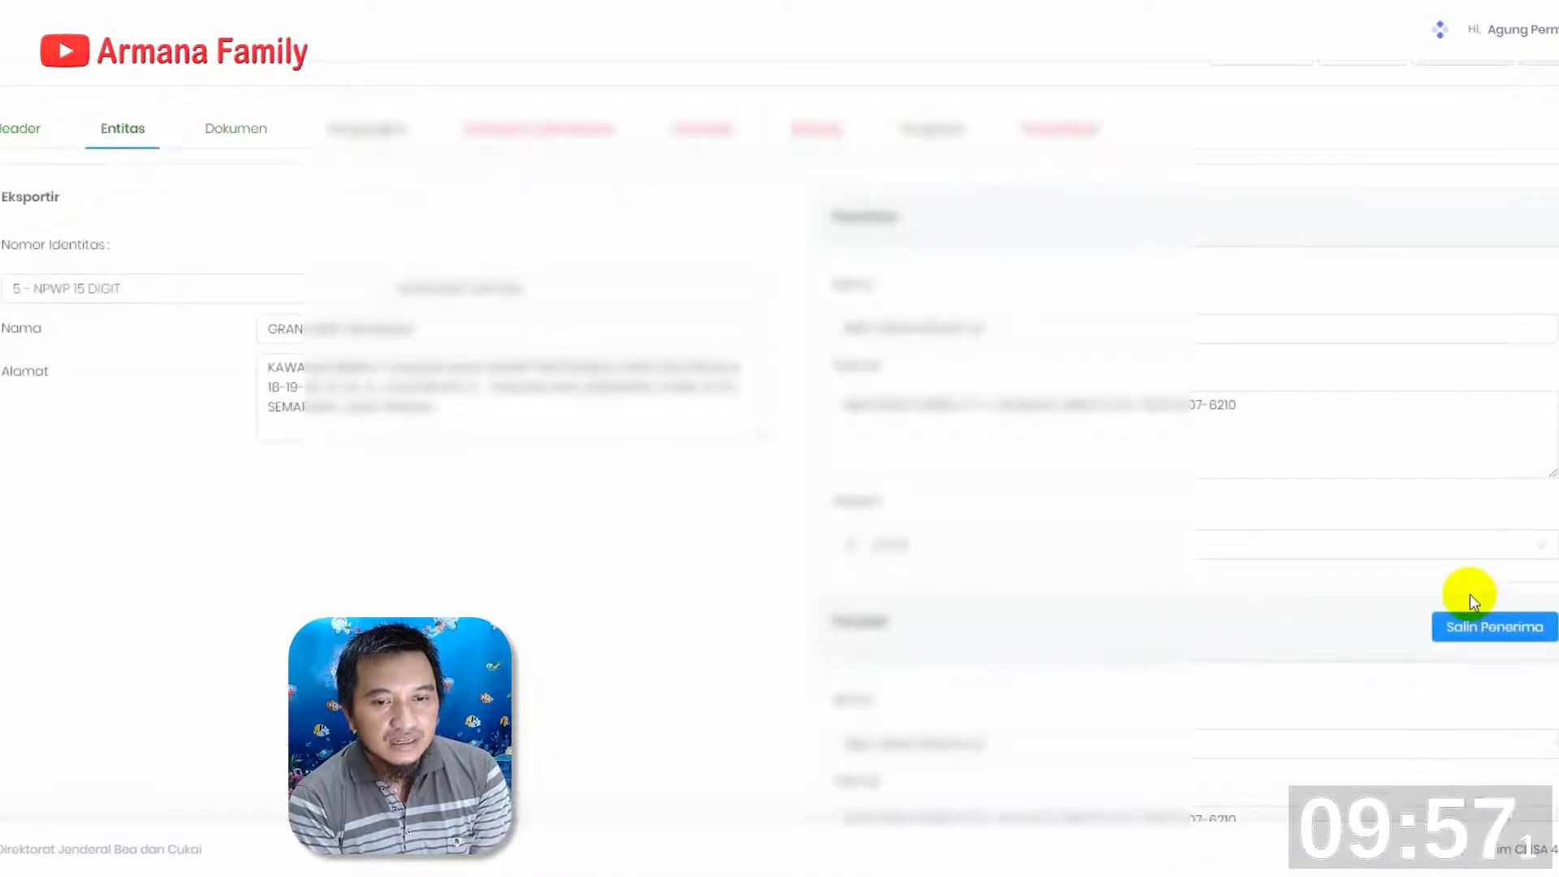
scroll(1469, 592, "down", 7)
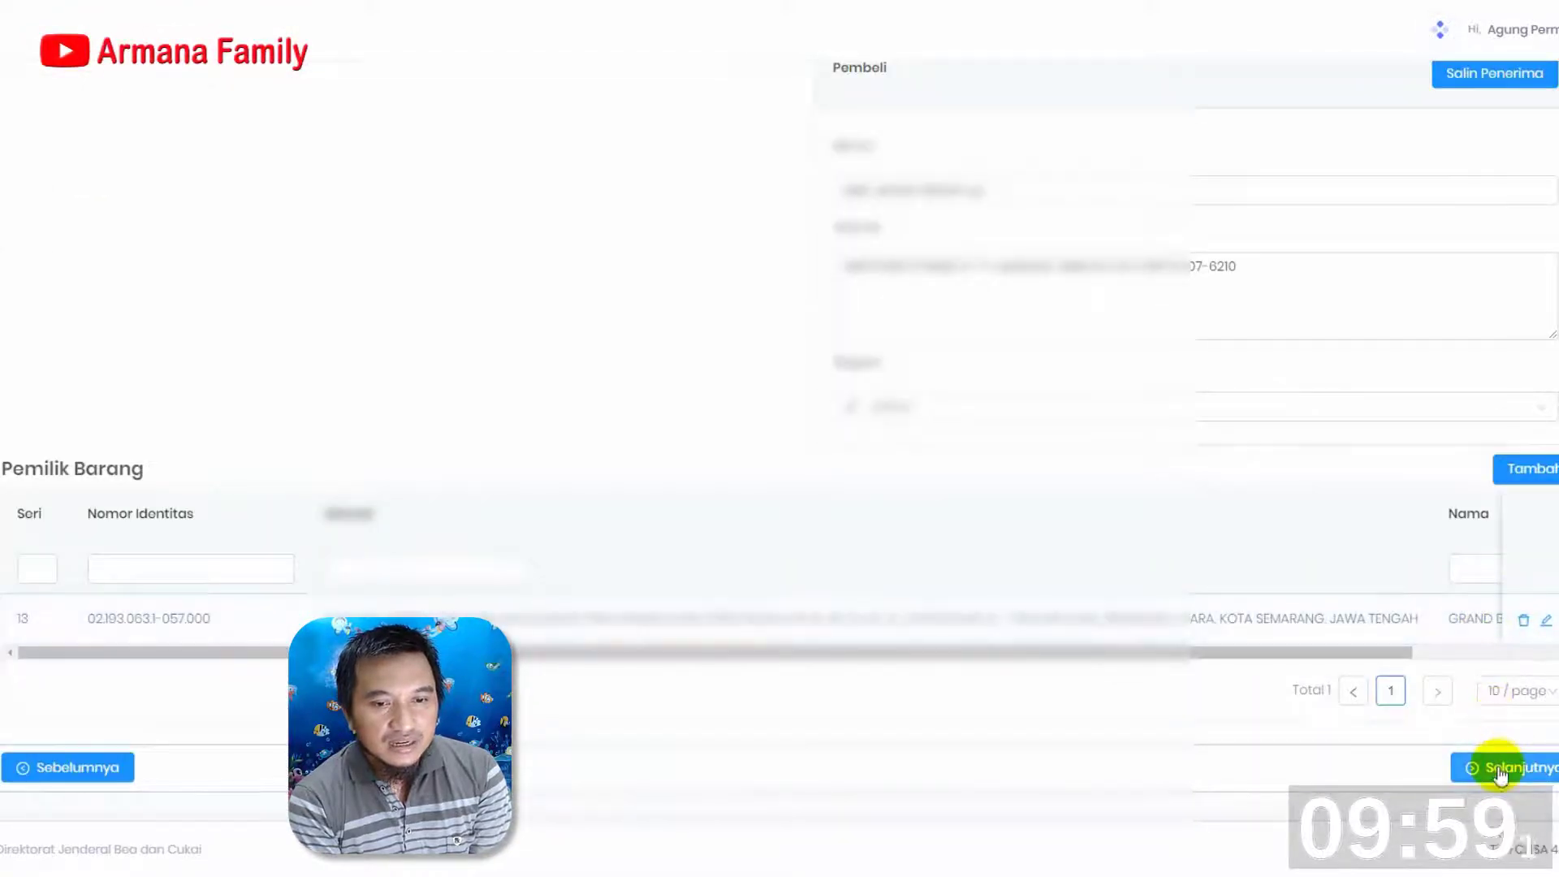
left_click(1501, 771)
left_click(1521, 770)
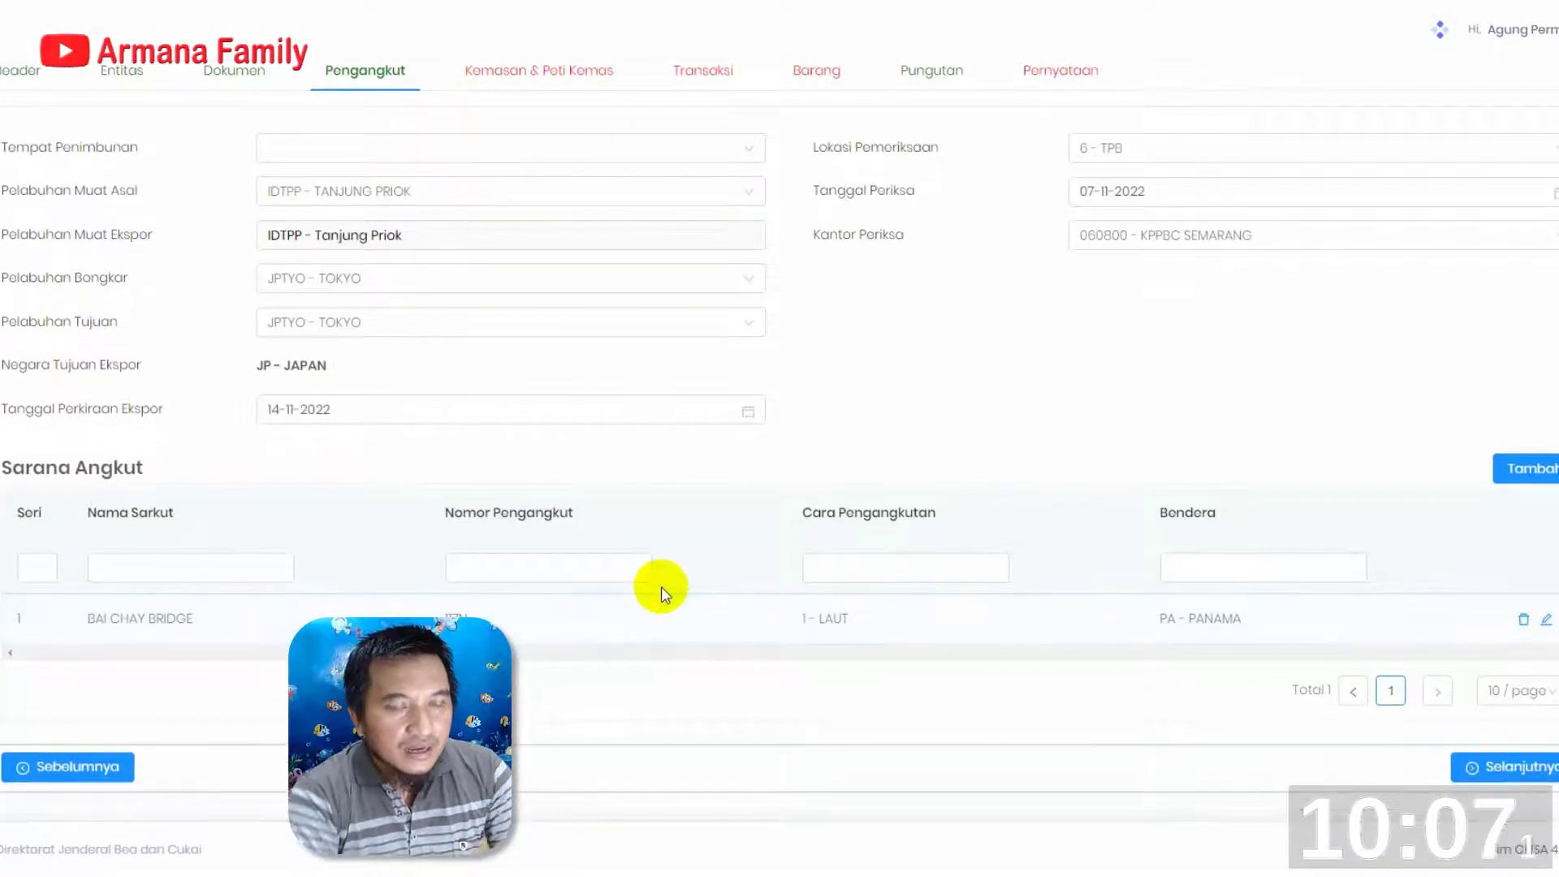
scroll(569, 488, "up", 3)
left_click(554, 247)
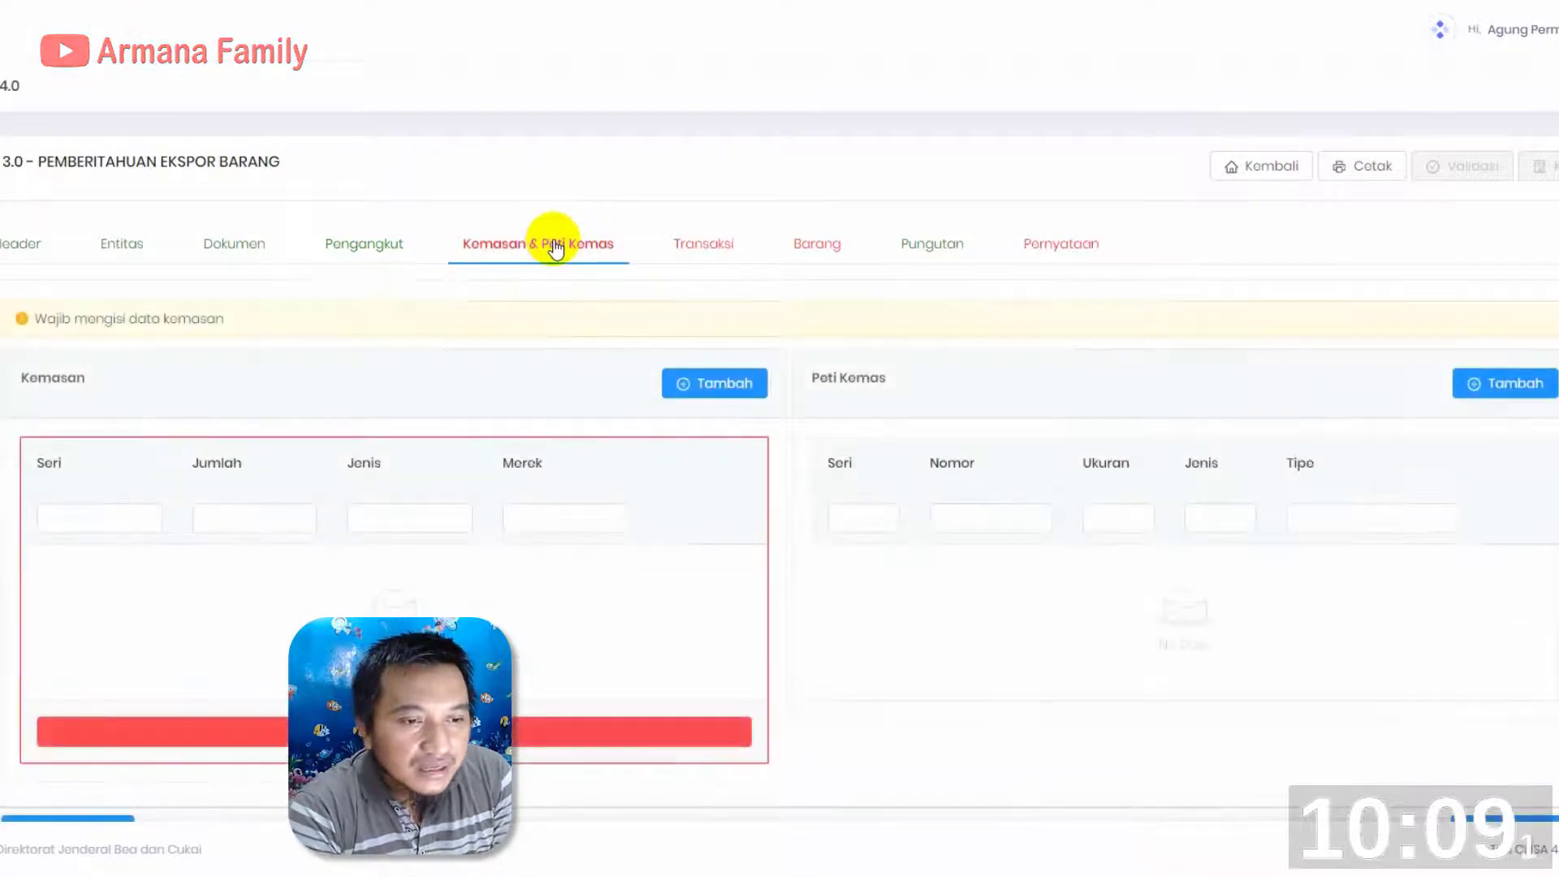
Add and save a Kemasan entry with Jumlah 58 and Jenis CT - CARTON, leaving Merek empty
left_click(685, 390)
left_click(727, 254)
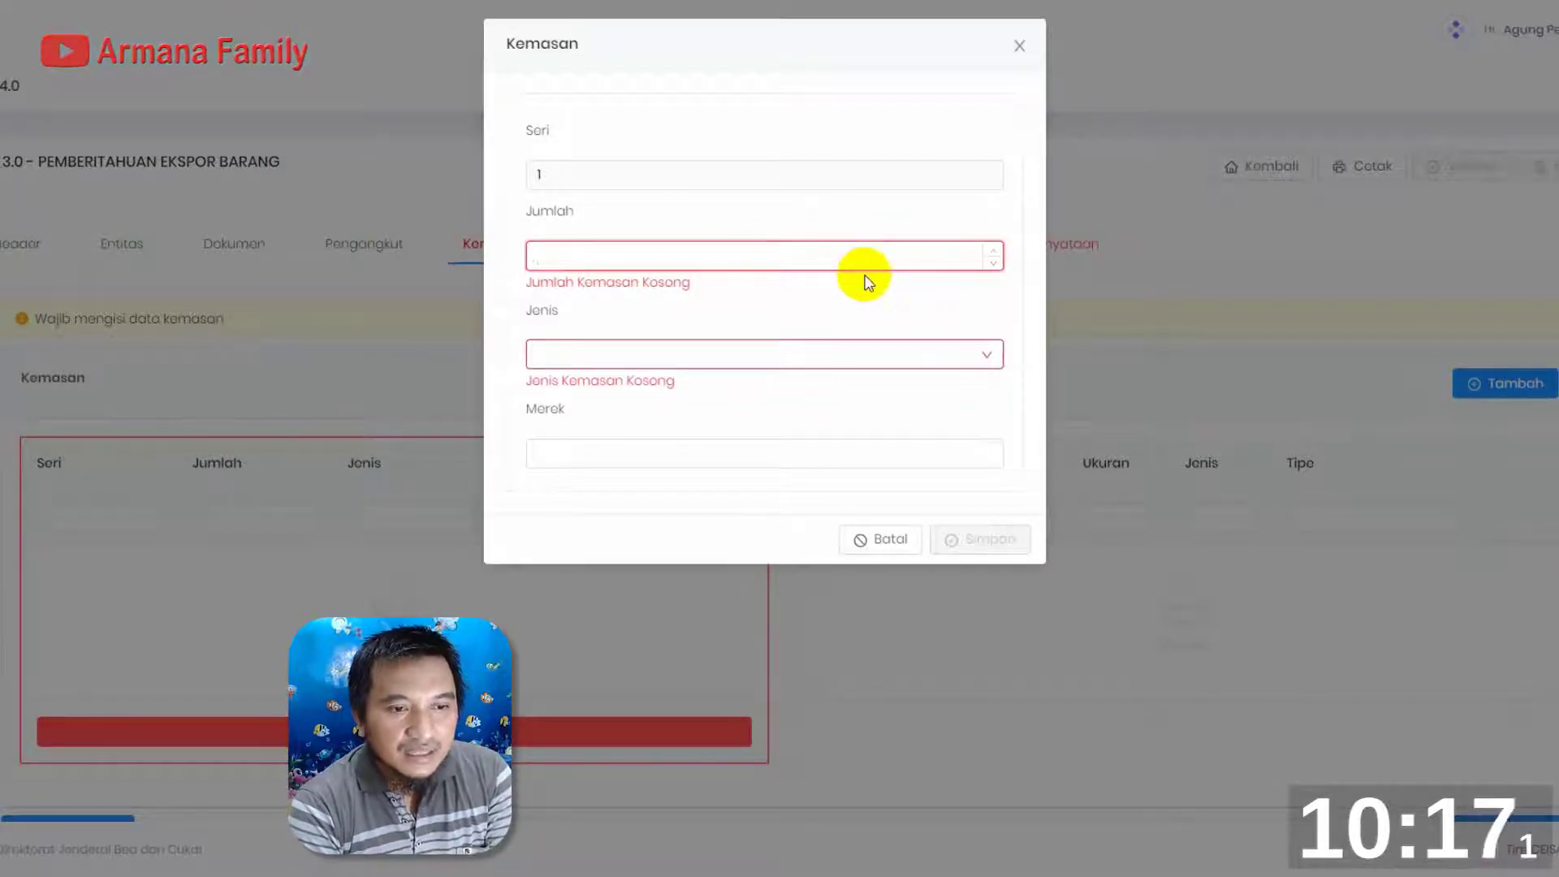
type("58")
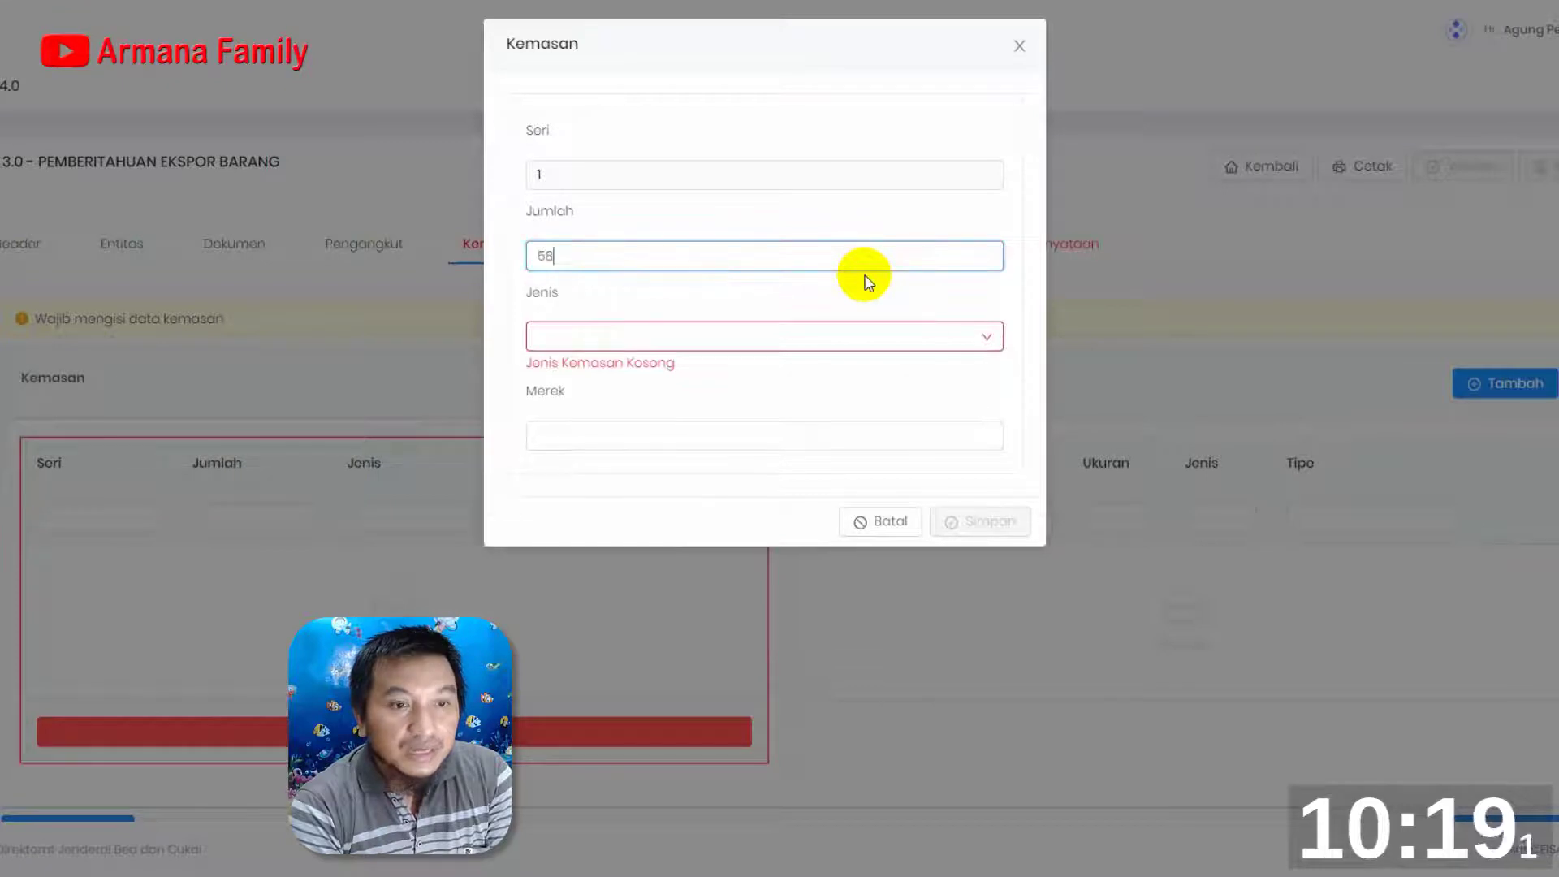
left_click(750, 333)
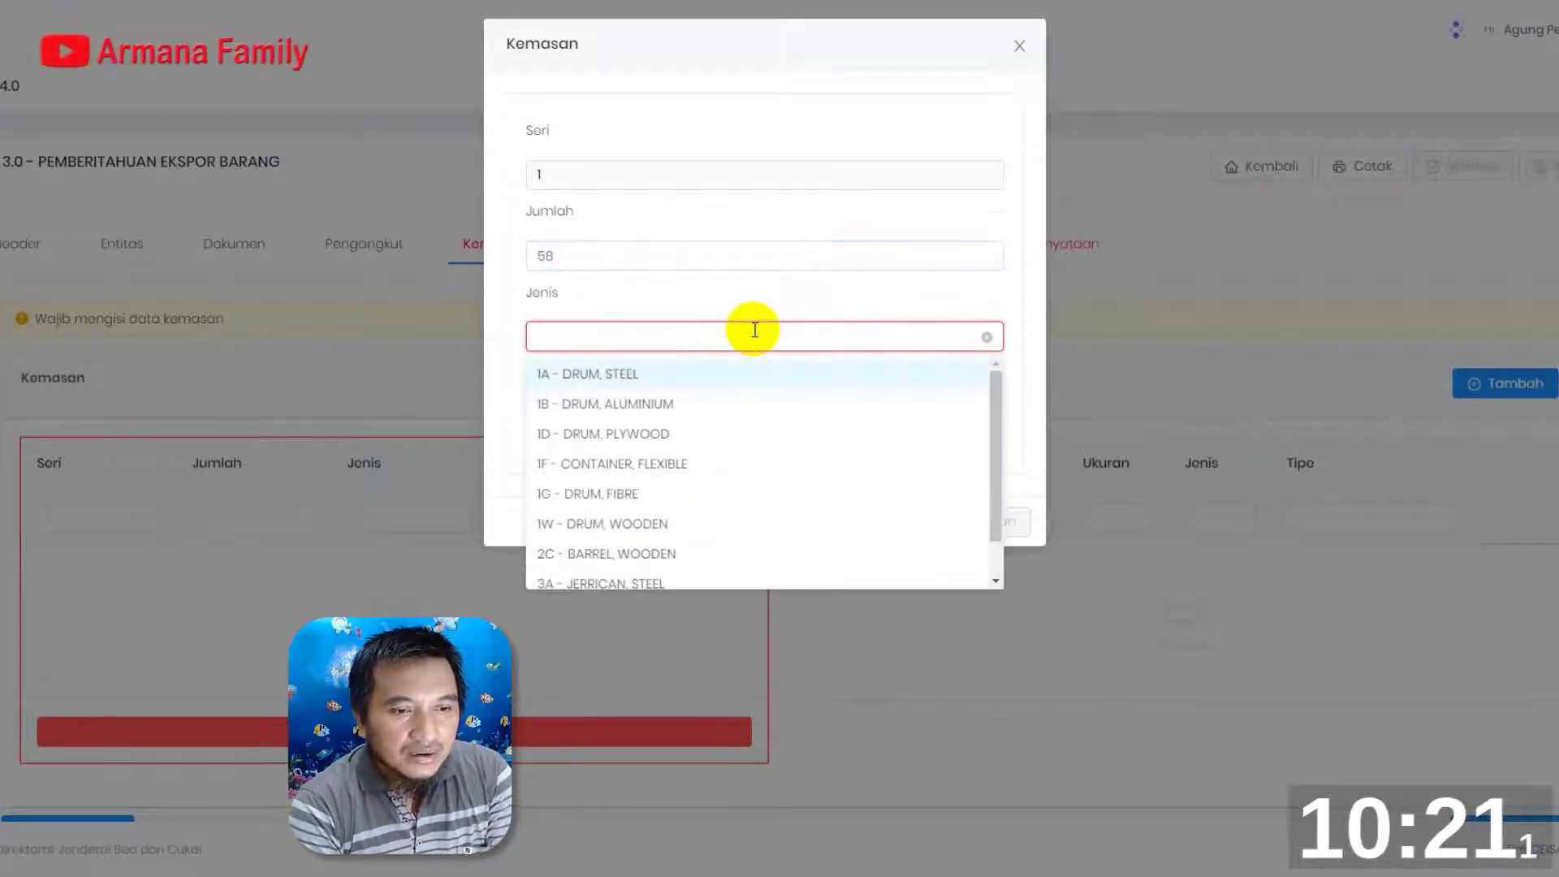
type("CARTON")
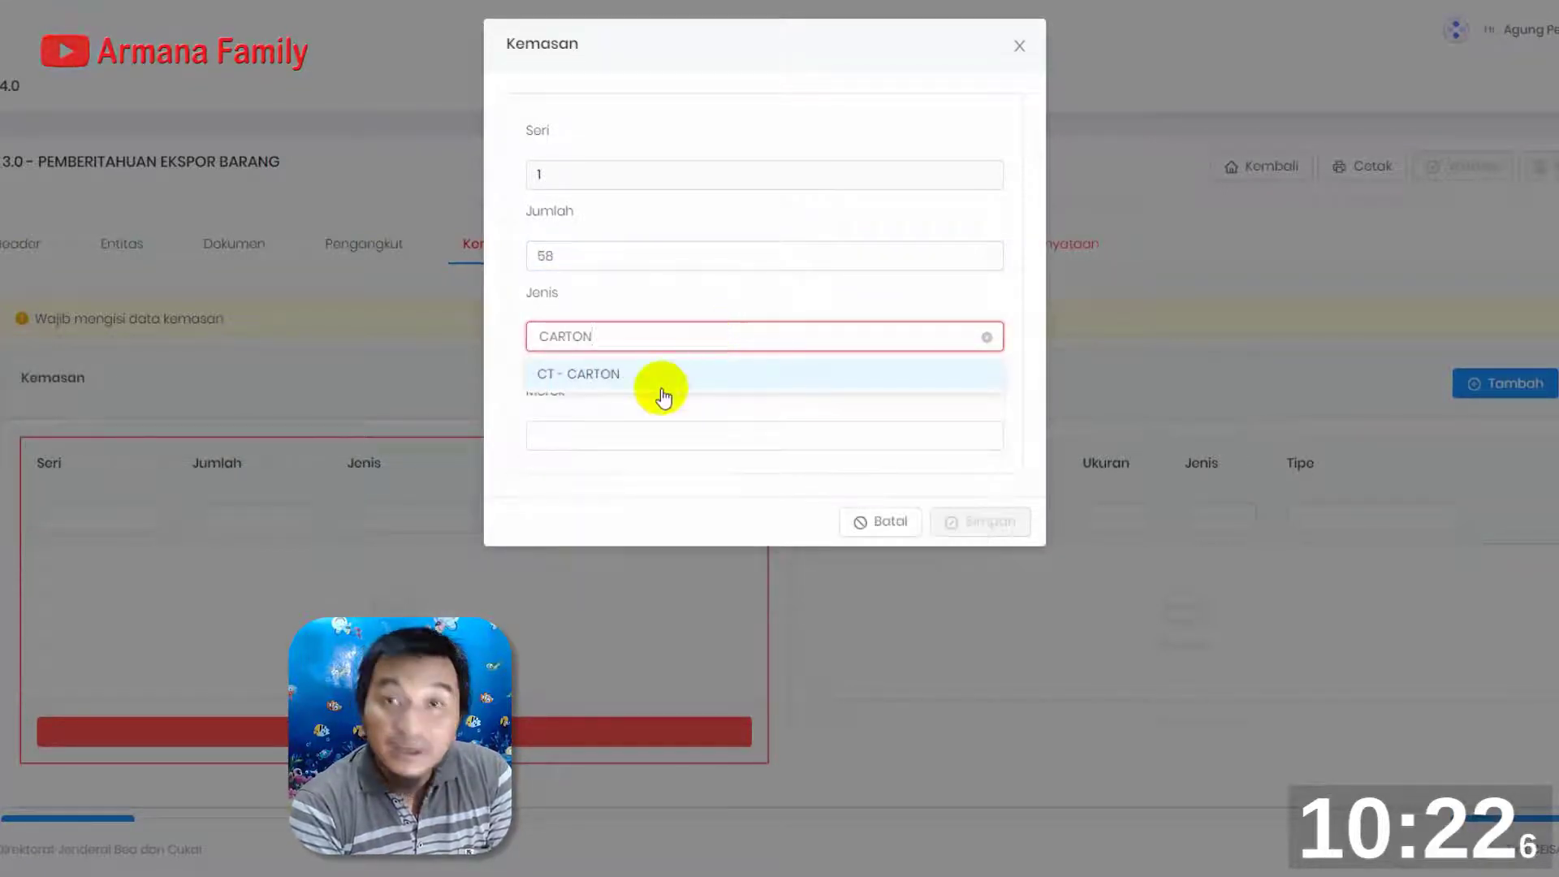
left_click(609, 374)
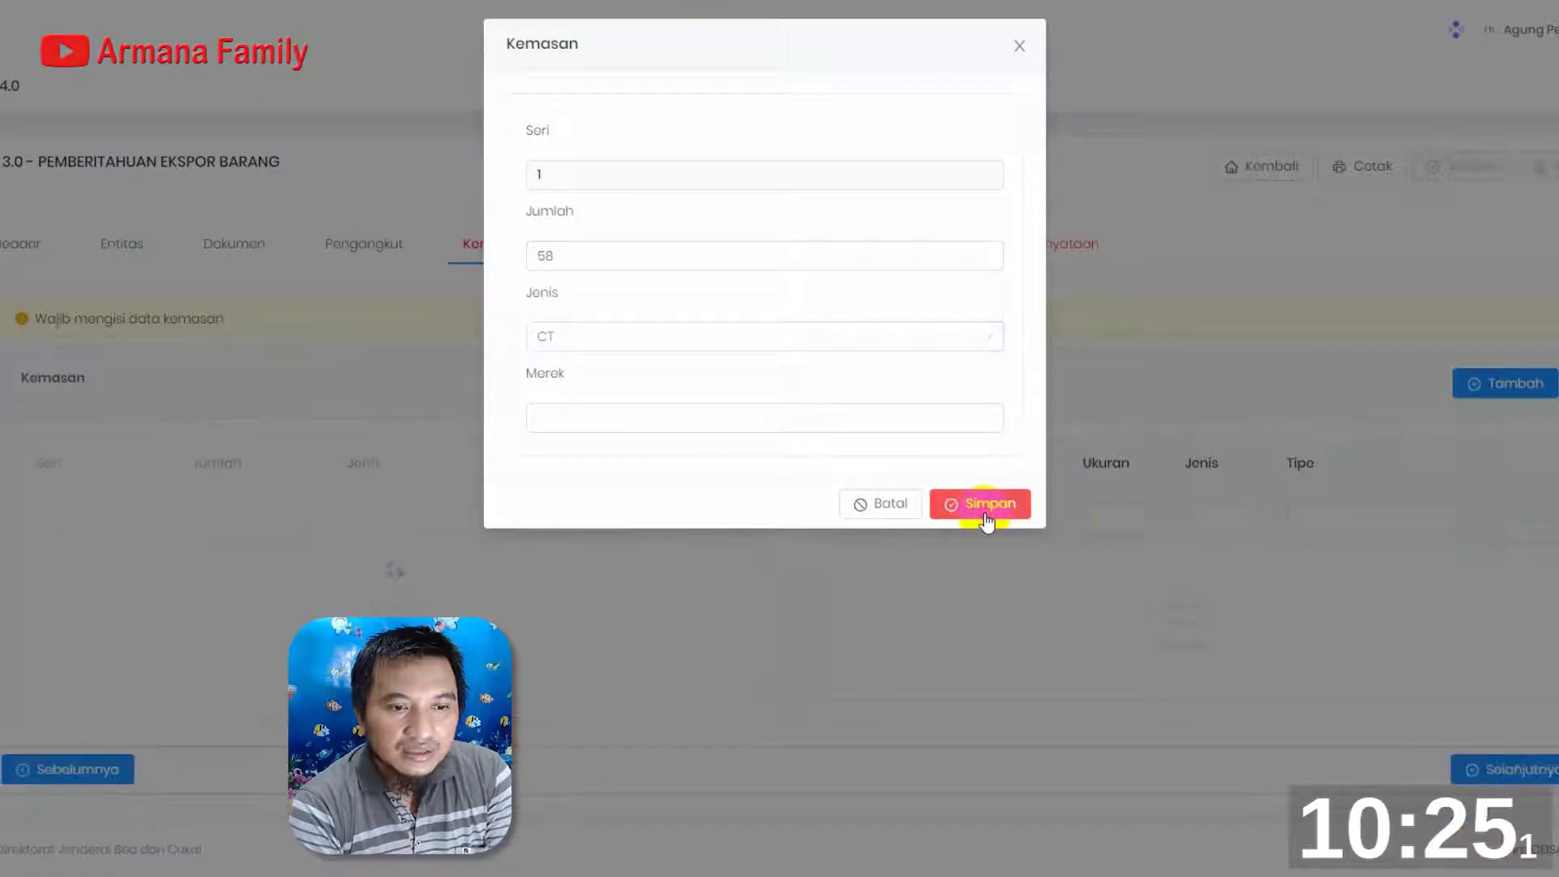
left_click(986, 518)
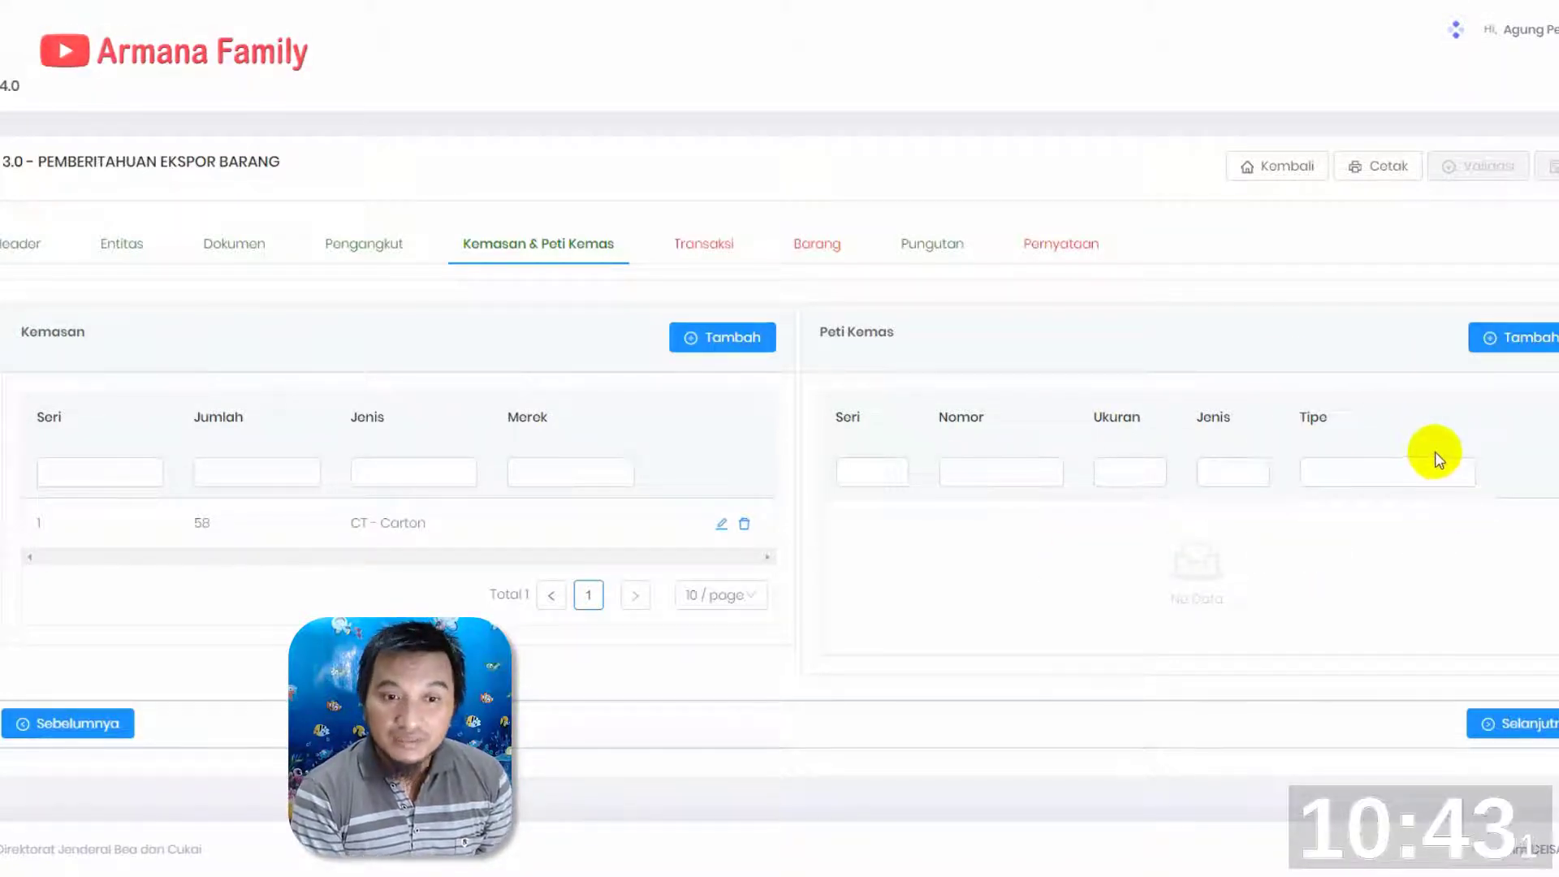
In the Transaksi section, set Valuta to USD - US DOLLAR and Cara Penyerahan to FOB - FREE ON BOARD
left_click(718, 254)
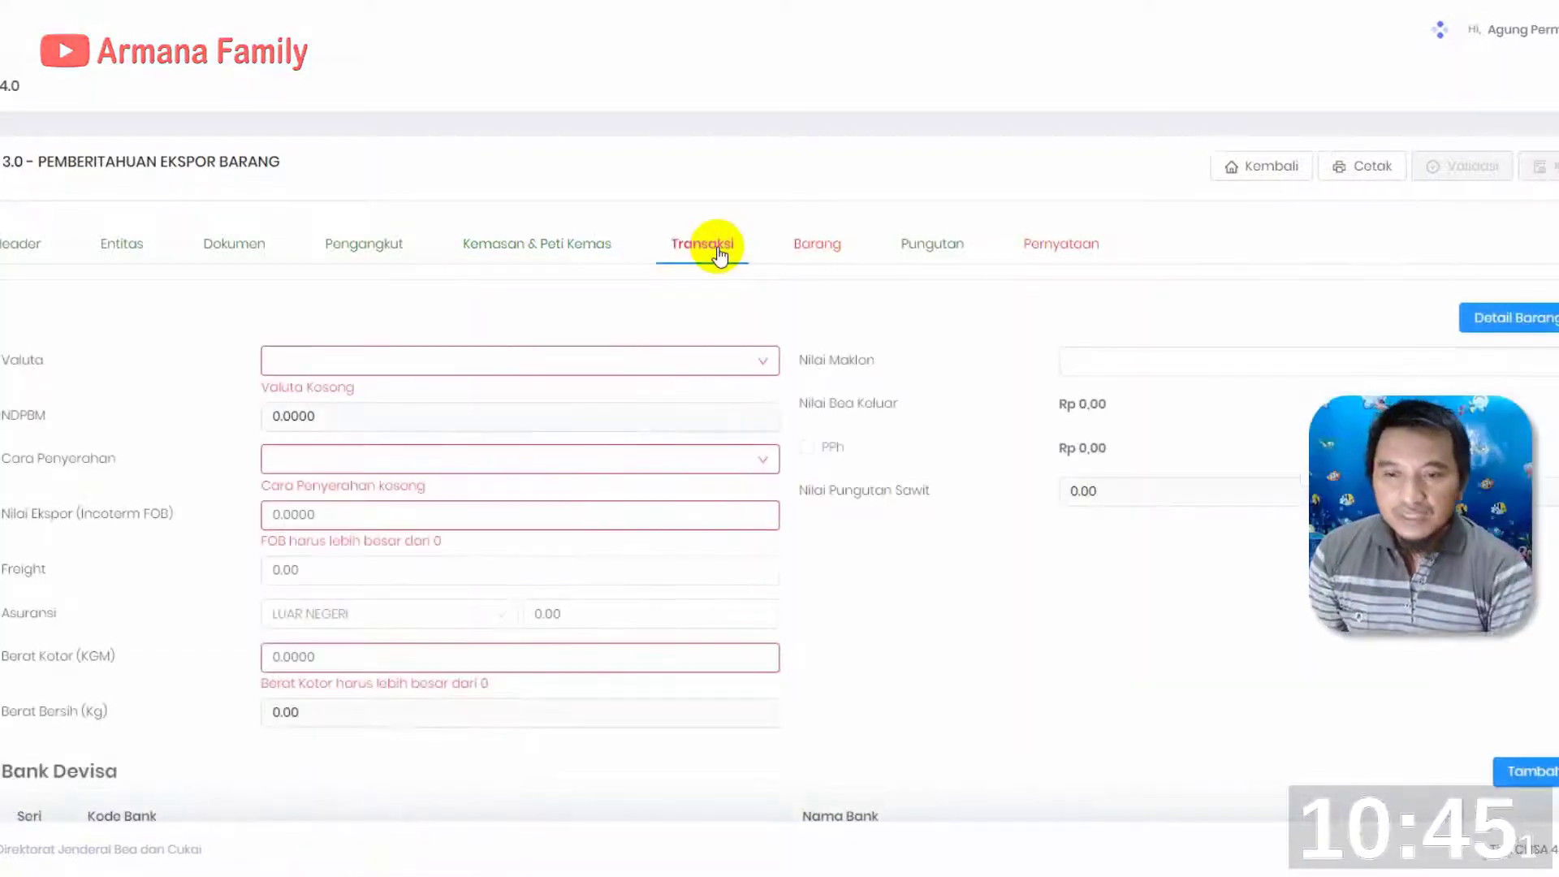
left_click(759, 375)
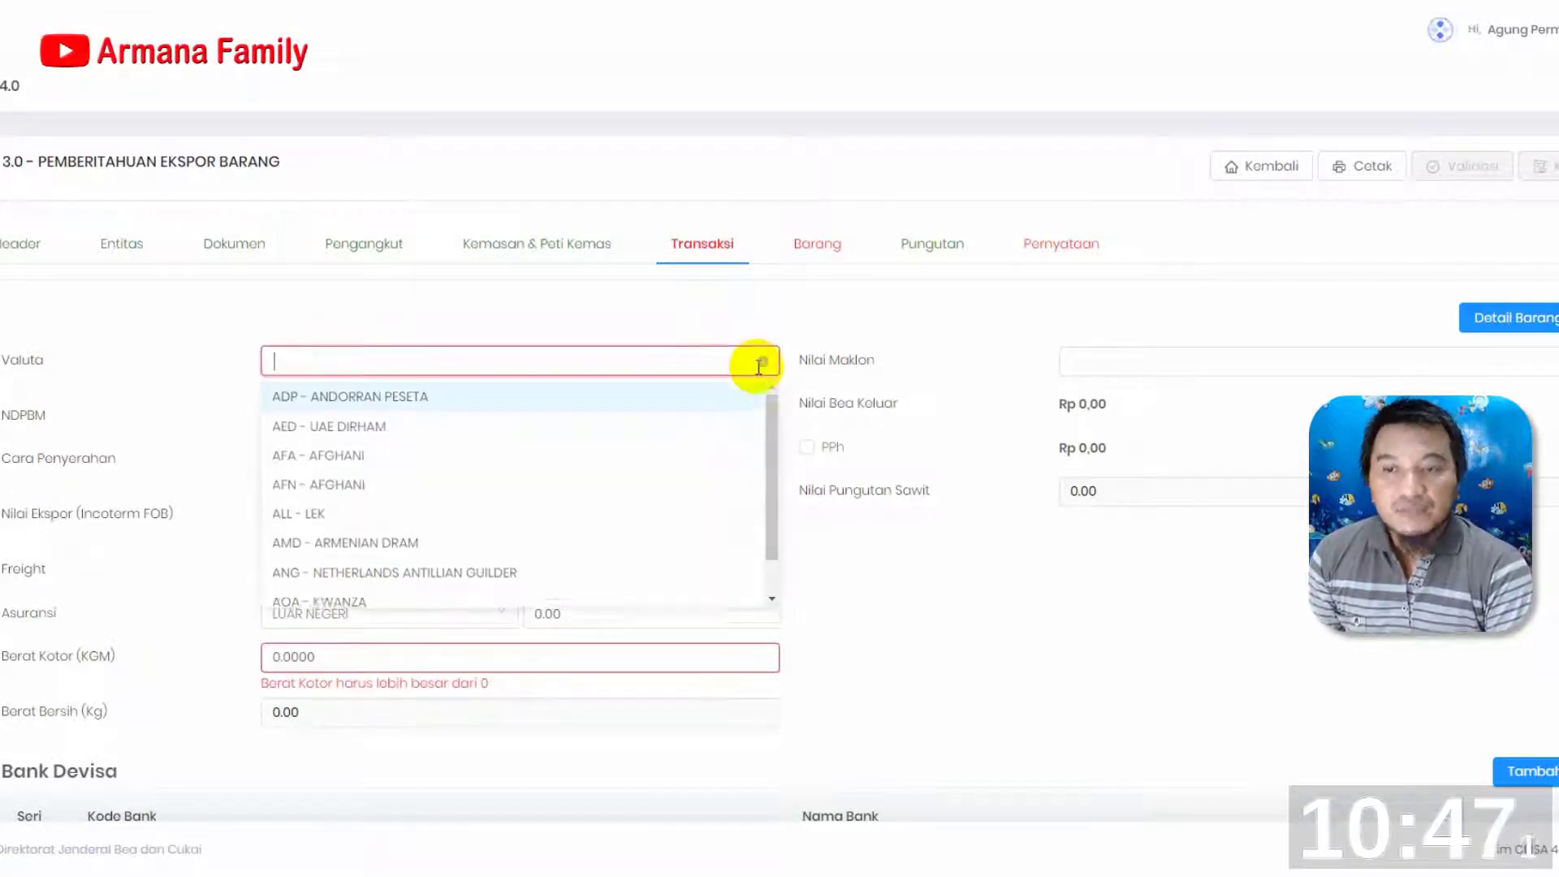
type("USD")
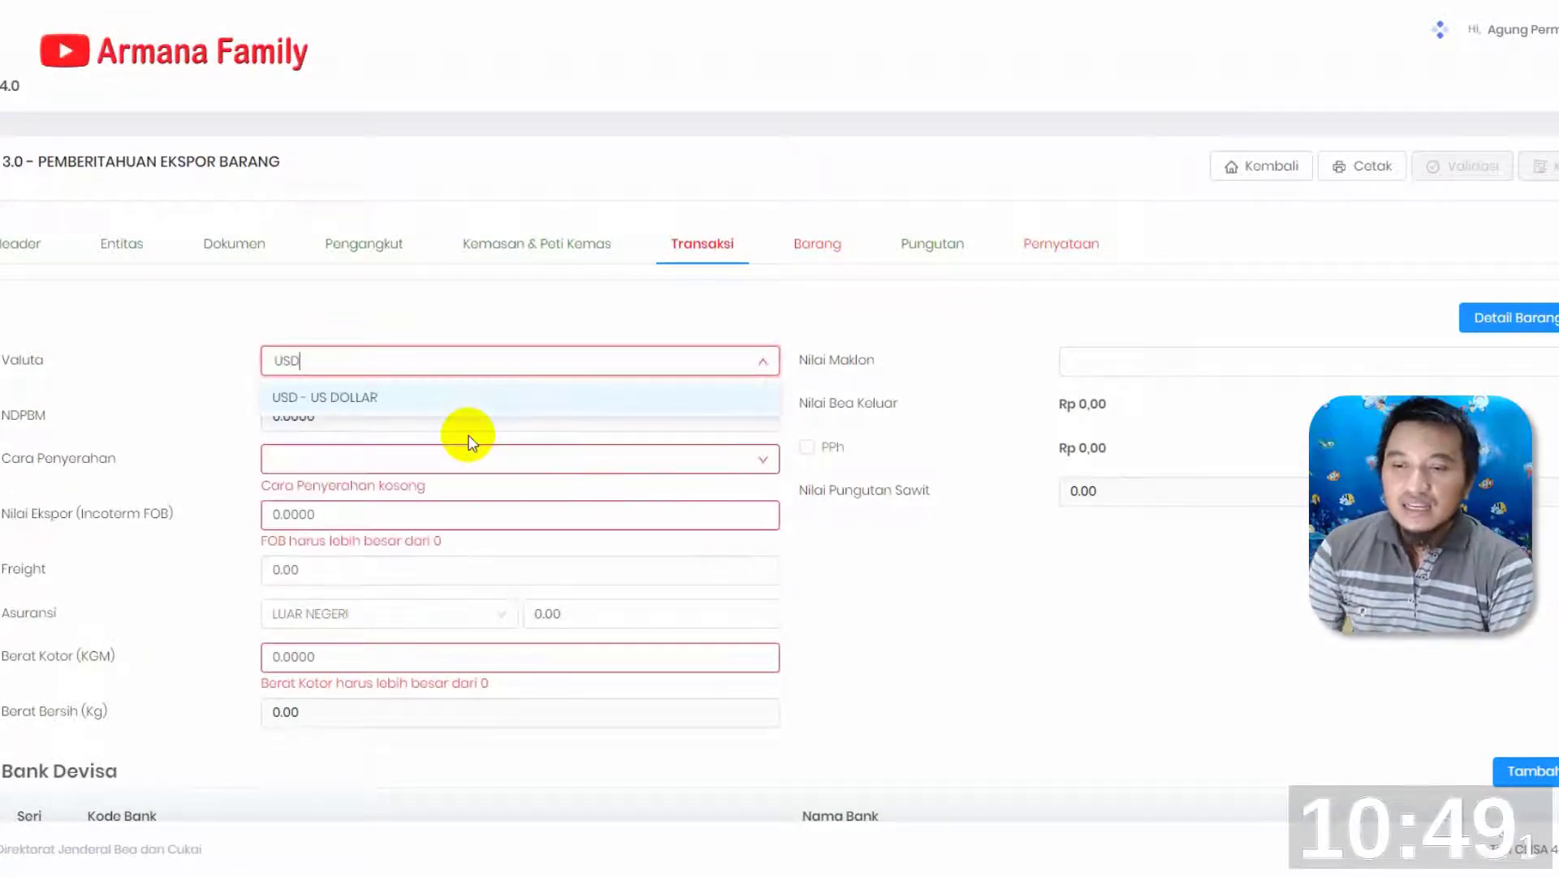
left_click(375, 400)
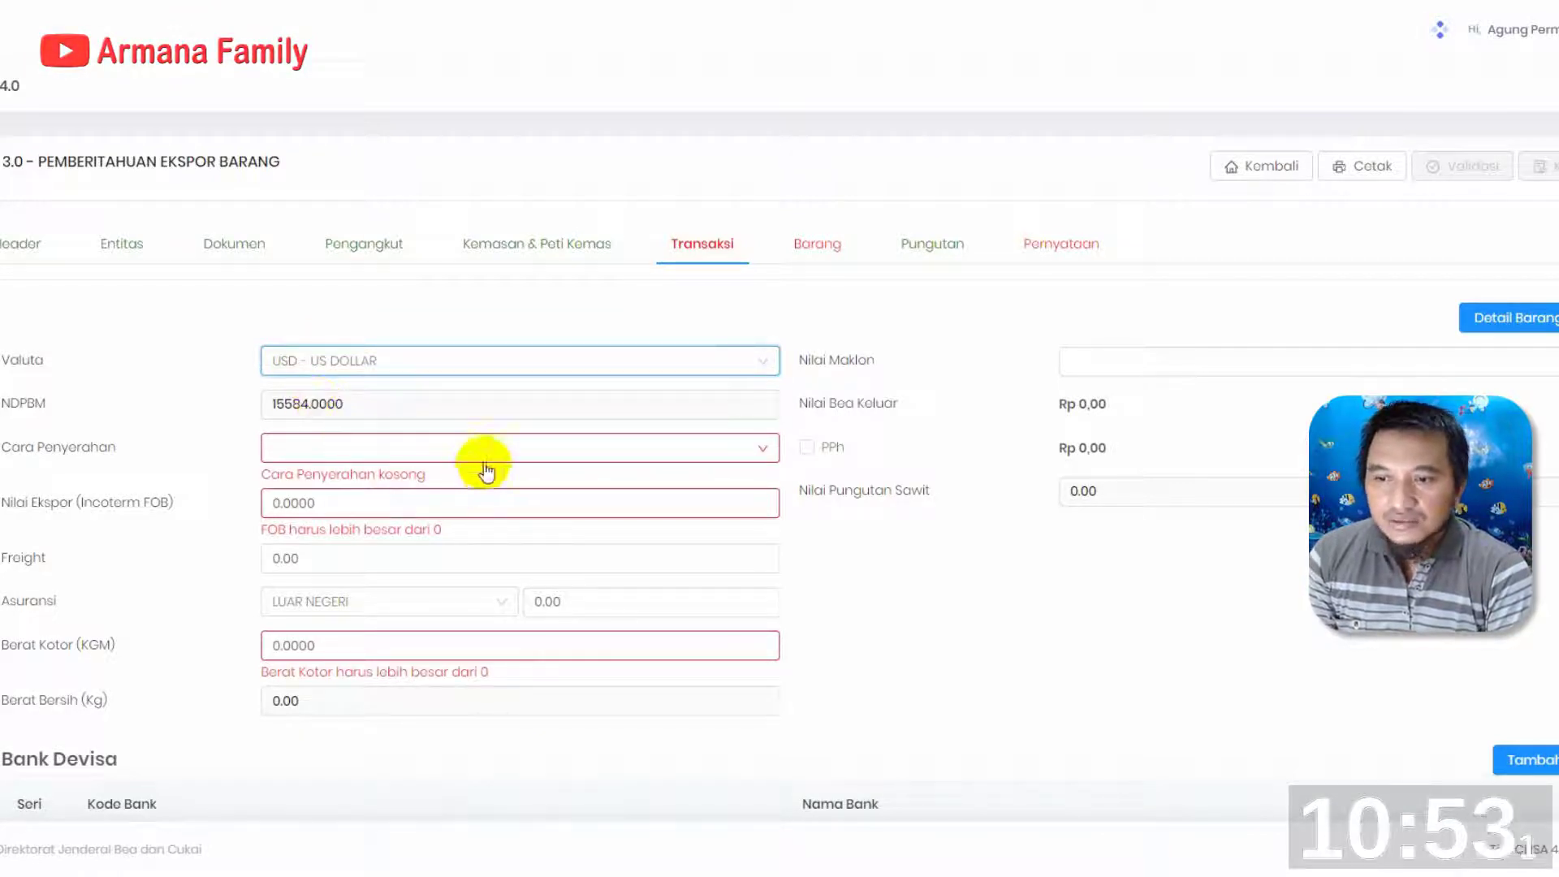
left_click(516, 448)
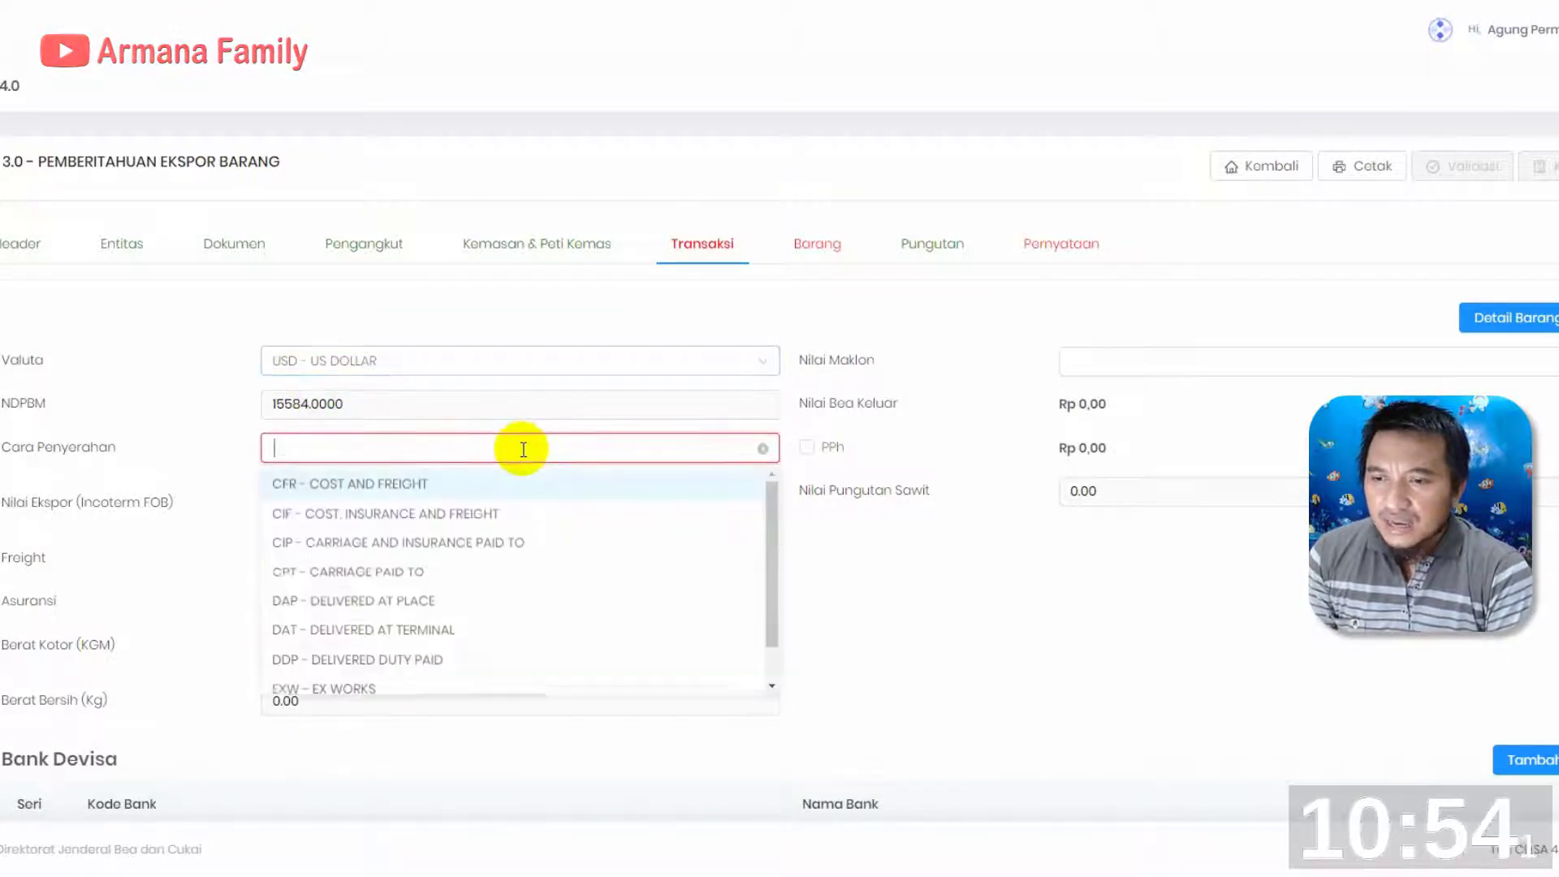
type("FOB")
left_click(504, 486)
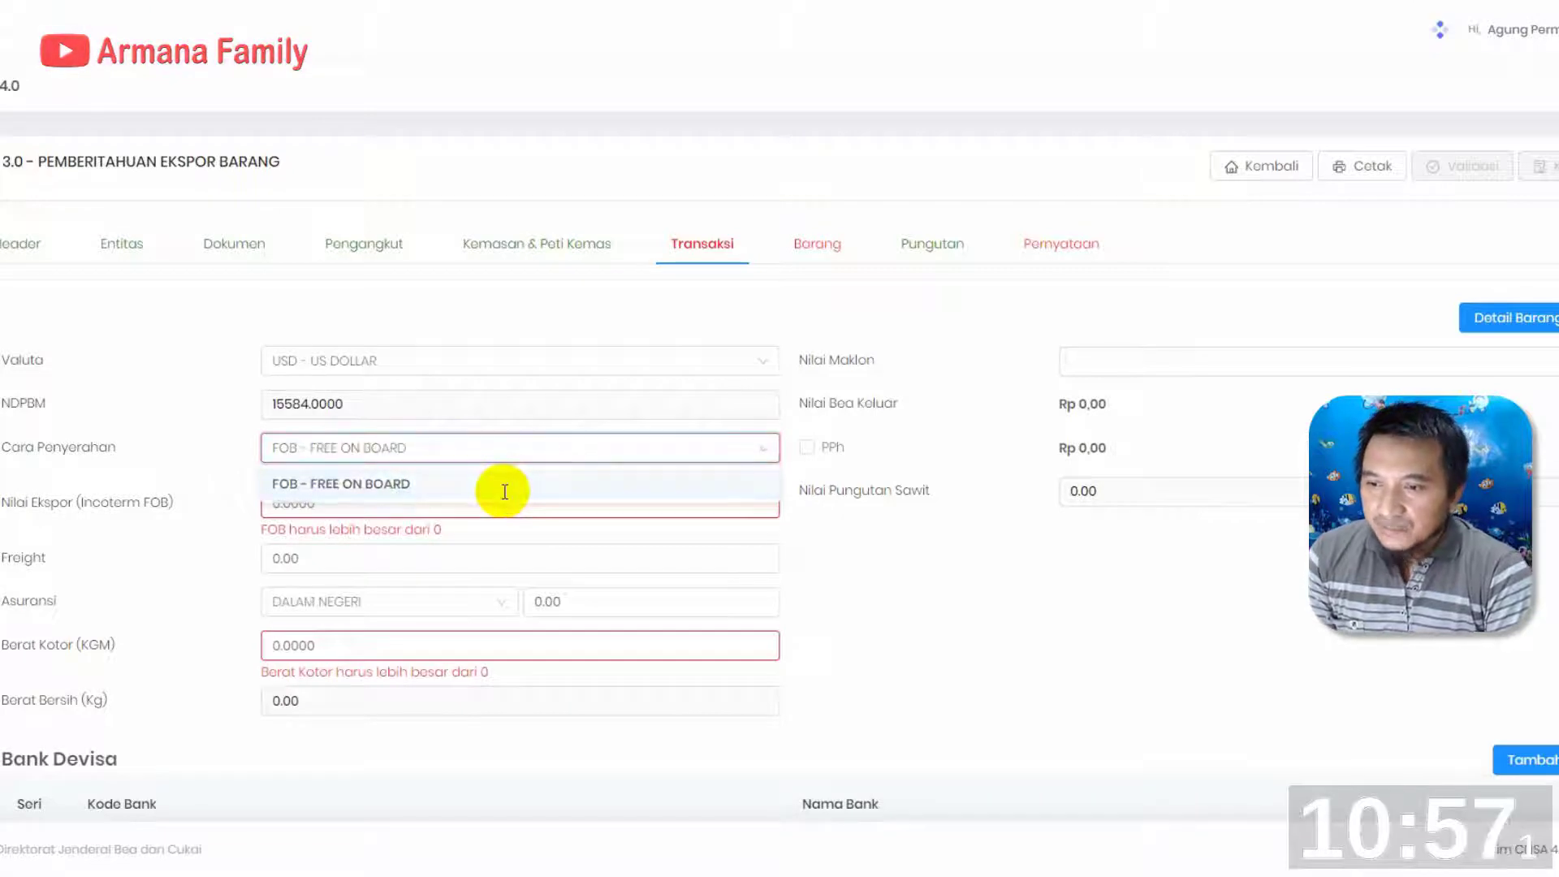
Set Nilai Ekspor (Incoterm FOB) to 35904.95
left_click(268, 491)
double_click(268, 491)
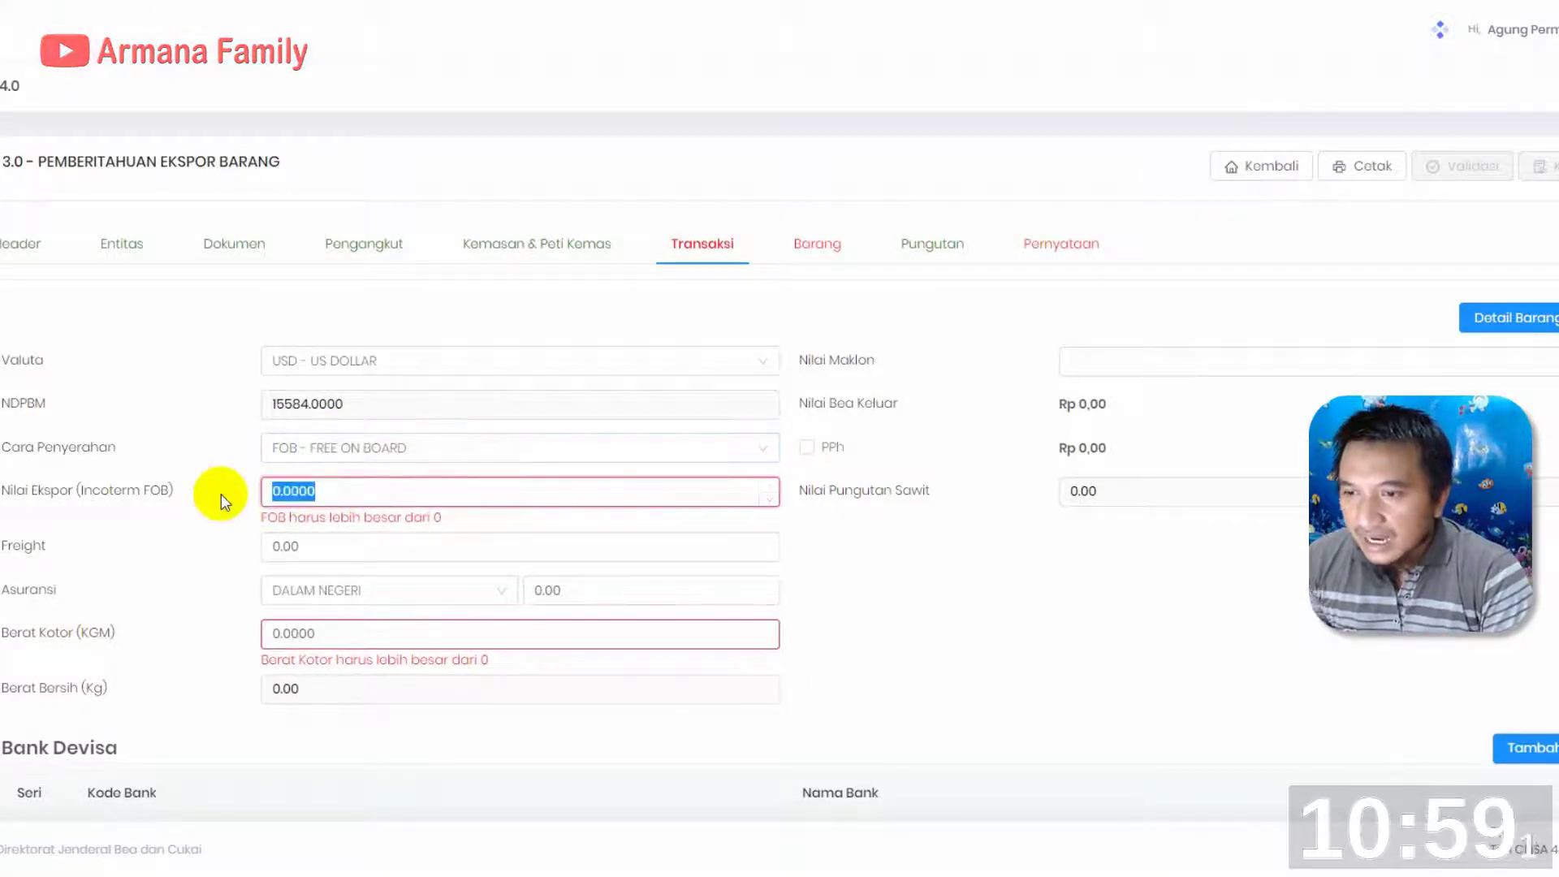
type("35")
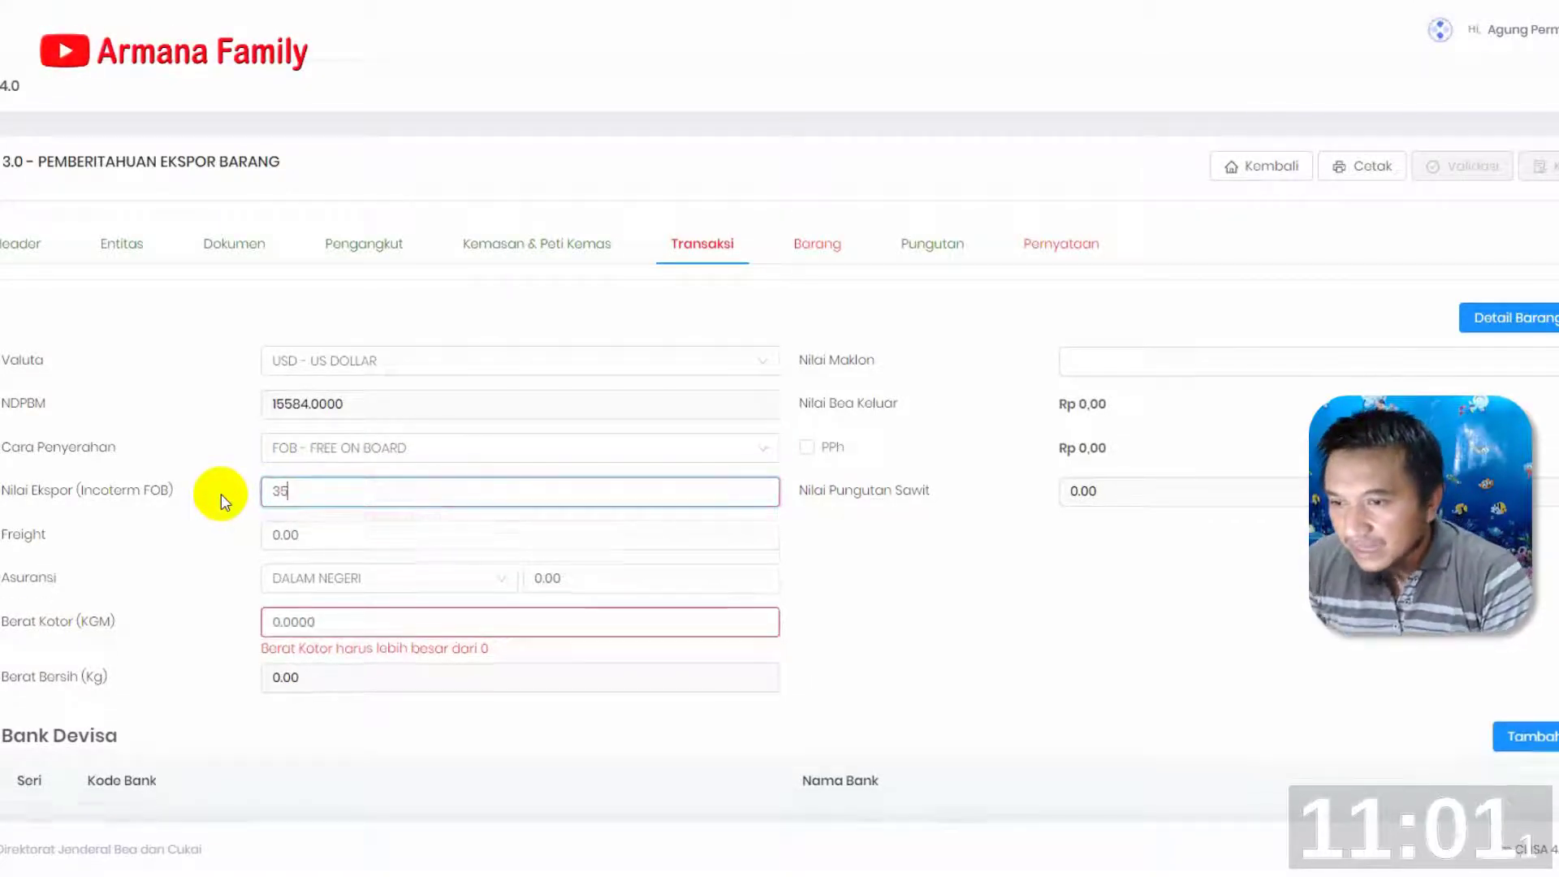
type("904.95")
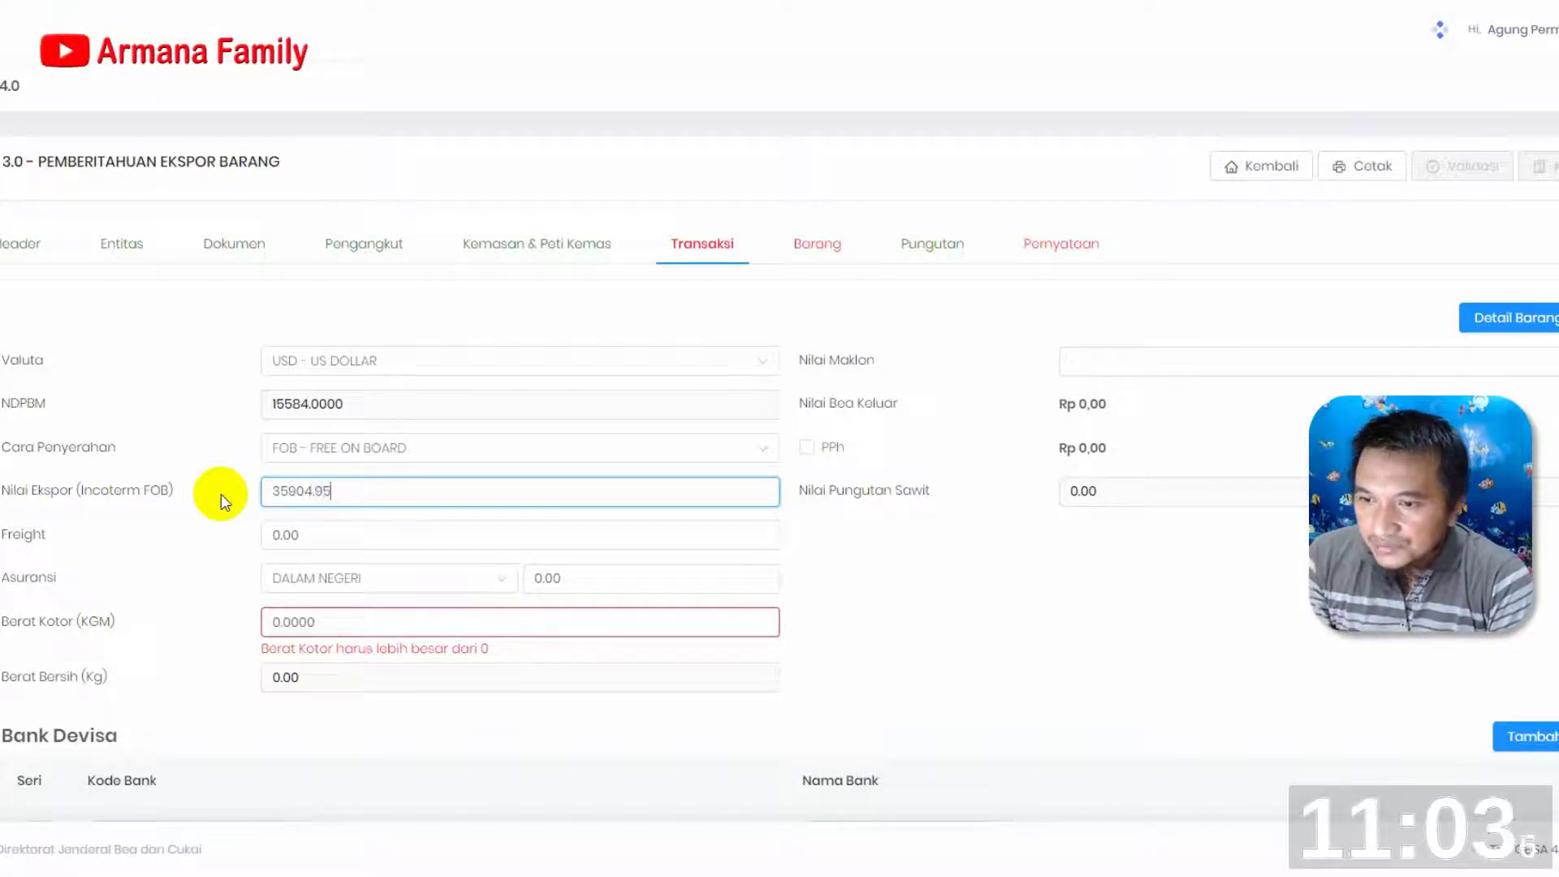
Set the Freight value of the transaction to 200
left_click(351, 537)
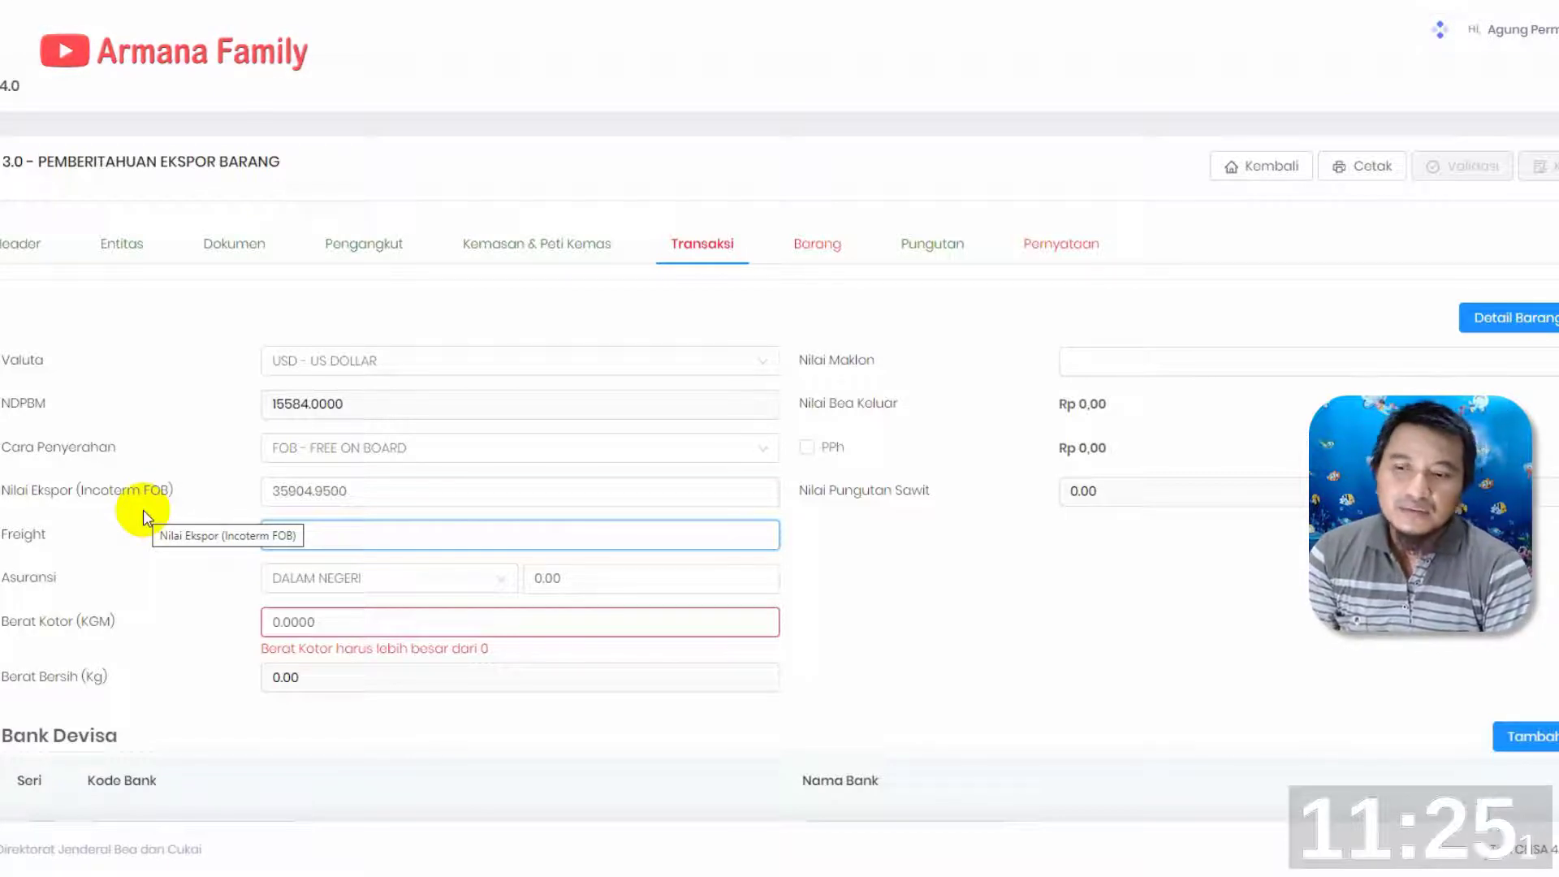
type("0.00")
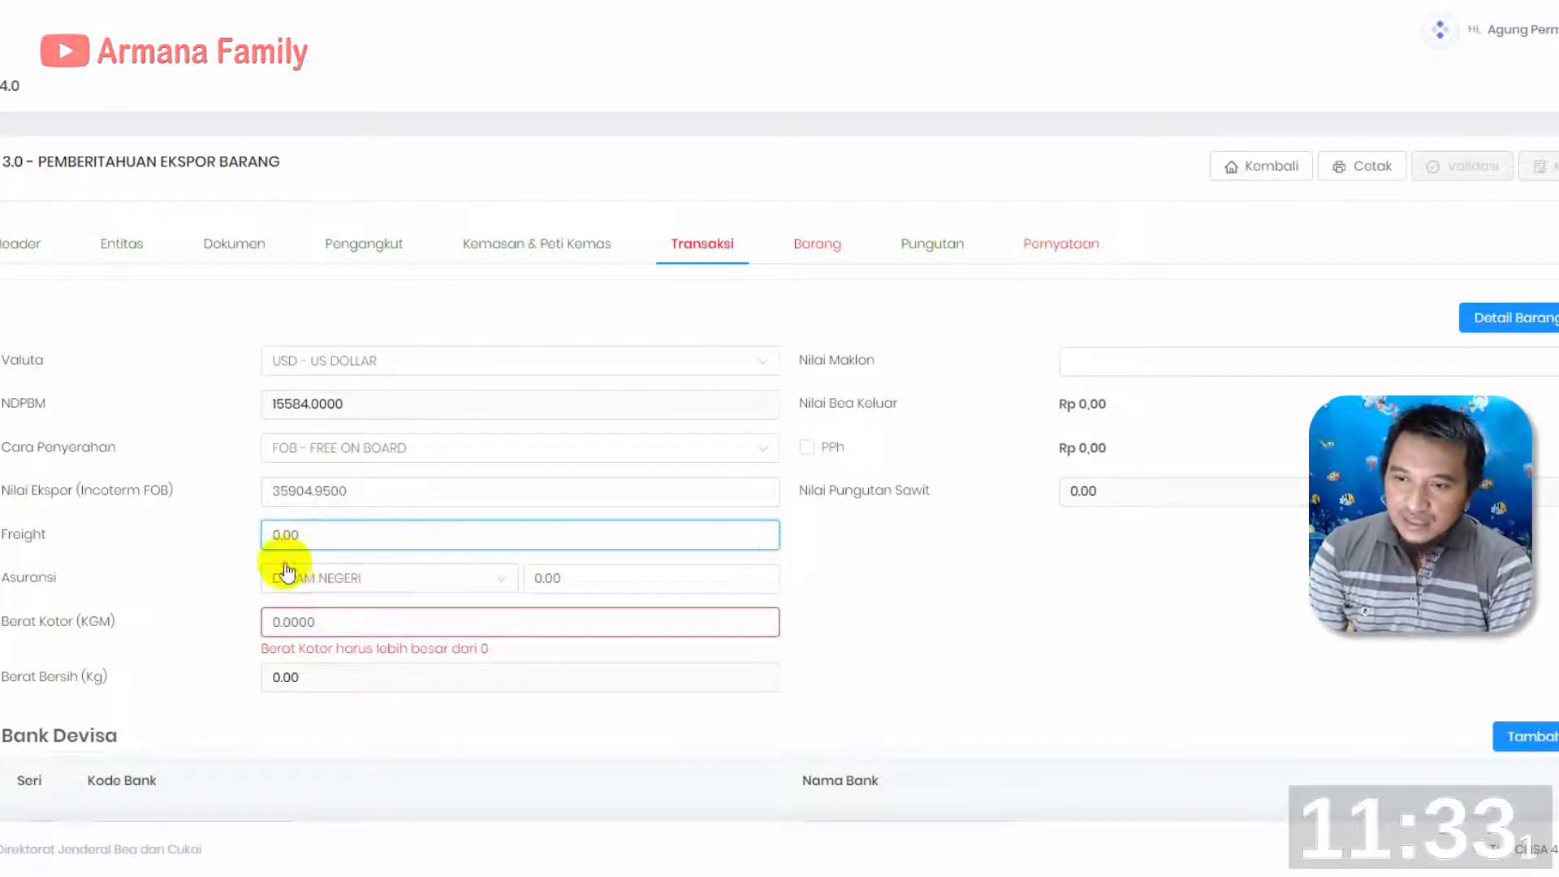
left_click_drag(307, 531, 268, 531)
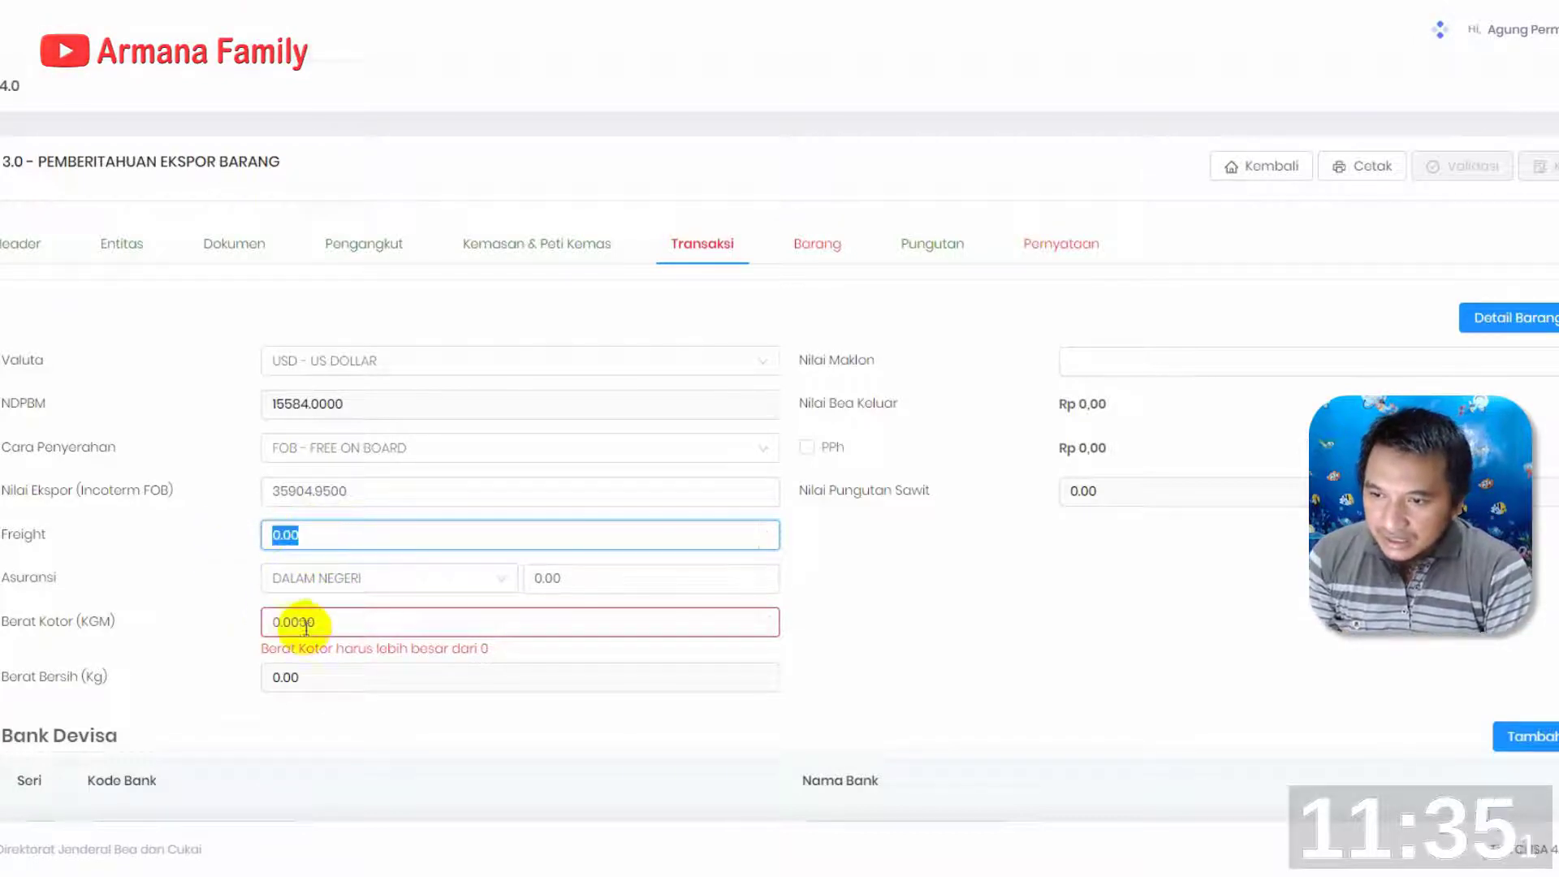
type("200")
Set Berat Kotor (KGM) to 681.29
left_click_drag(341, 621, 276, 622)
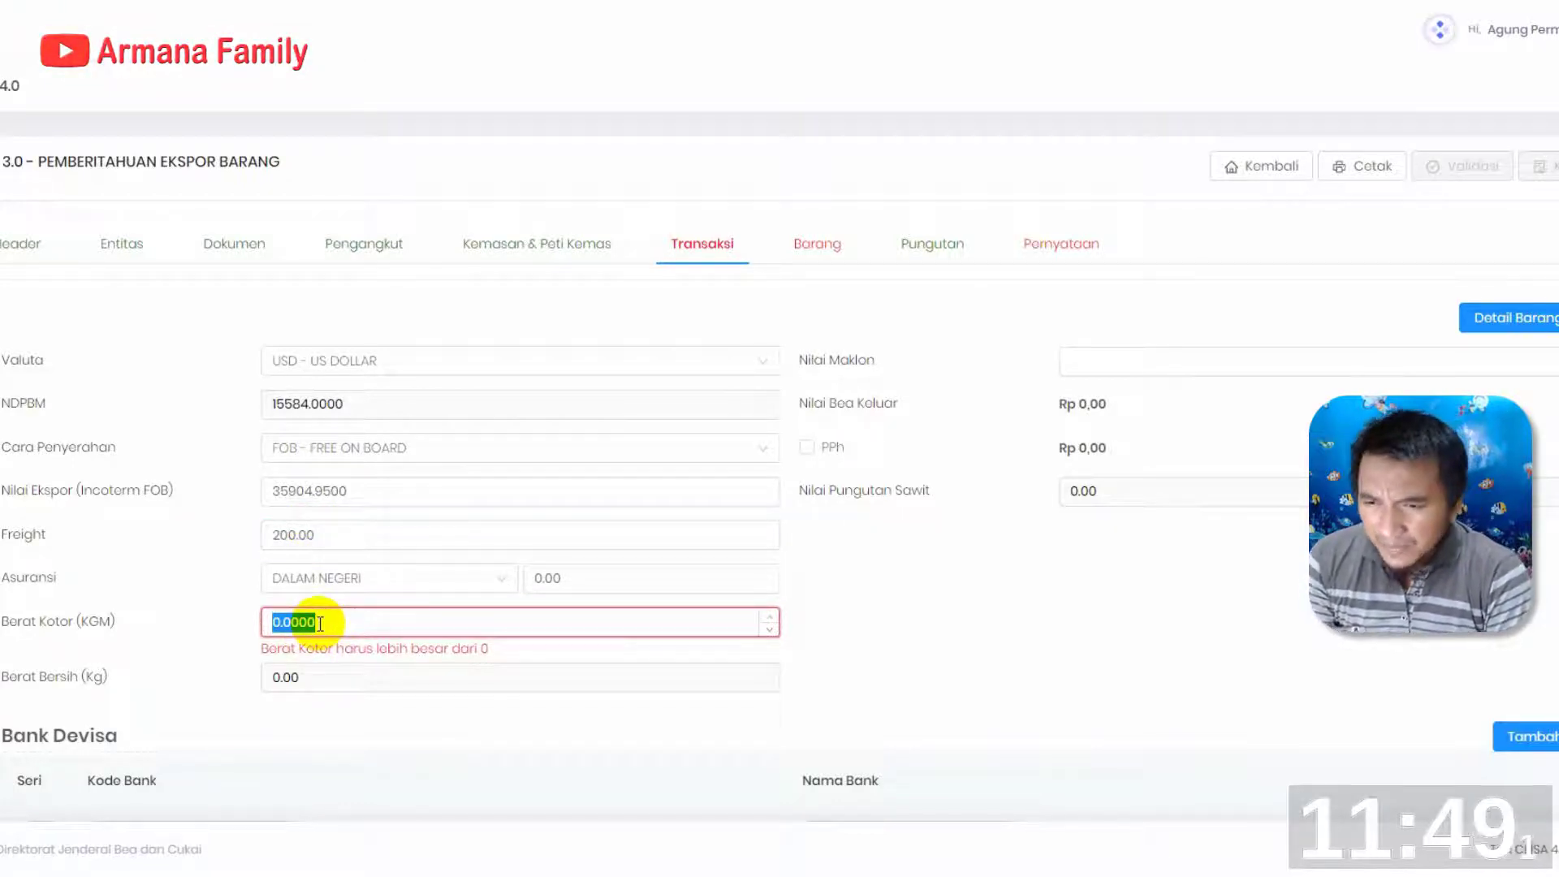
type("81")
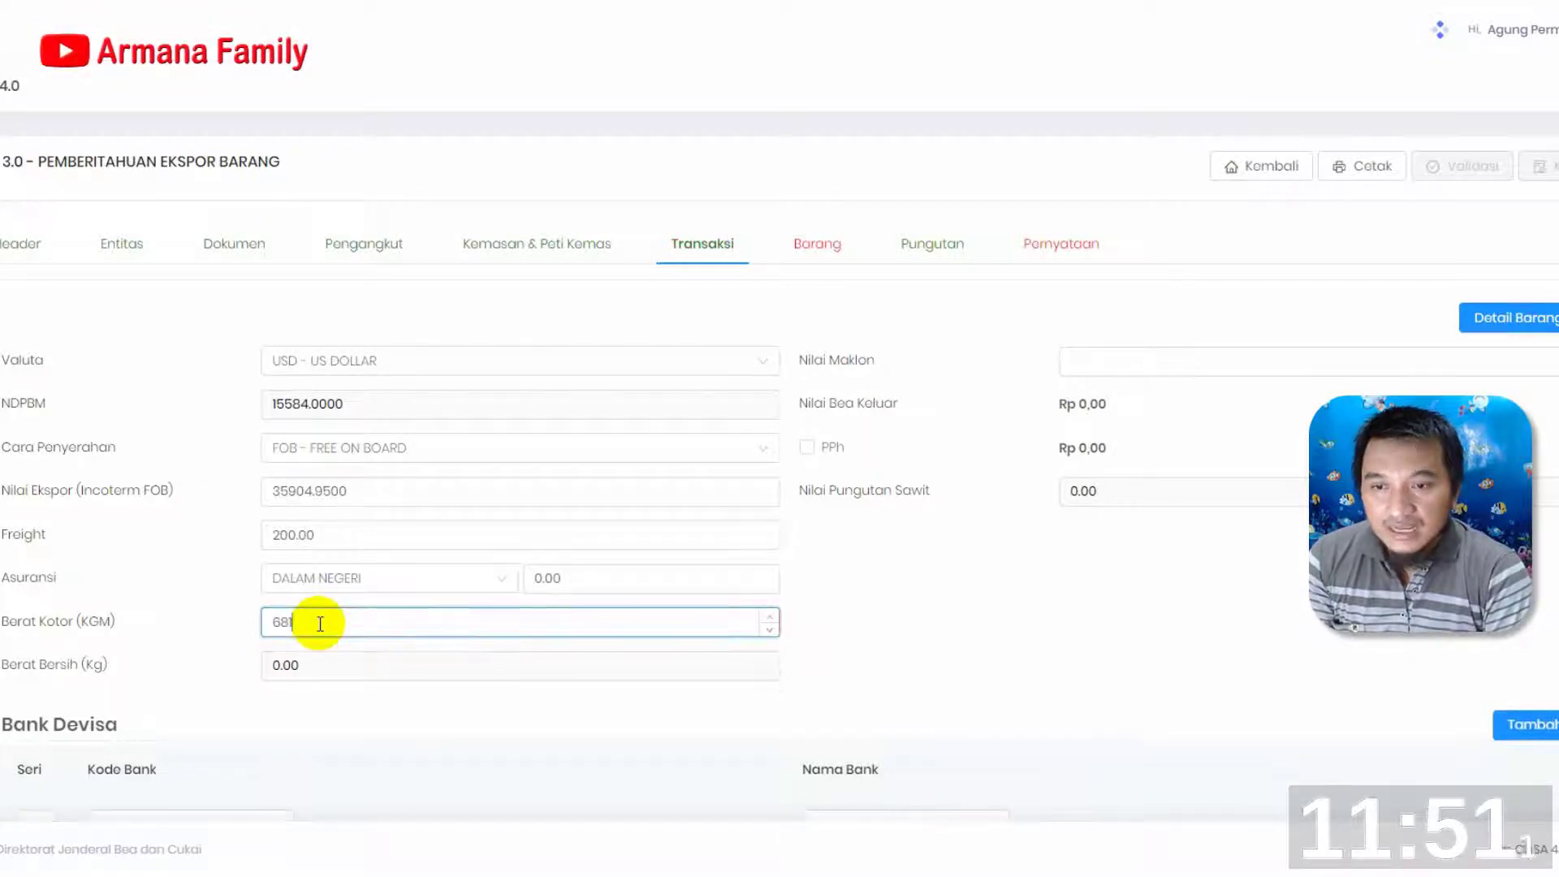
type(".29")
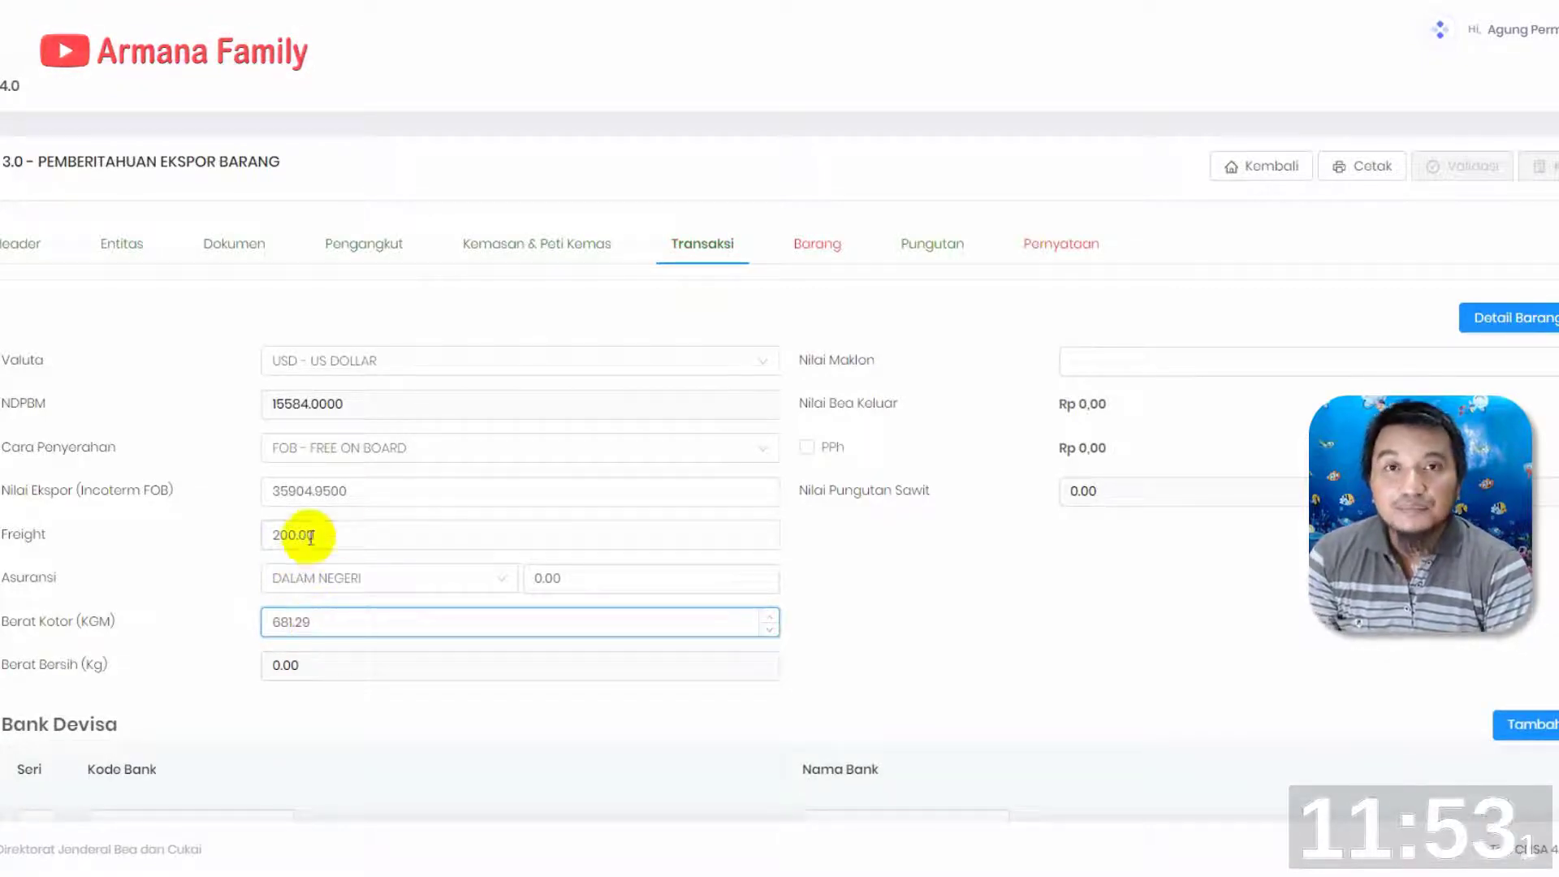
Change Freight to 0 and enter 0 for Nilai Maklon in the transaction data
left_click(331, 533)
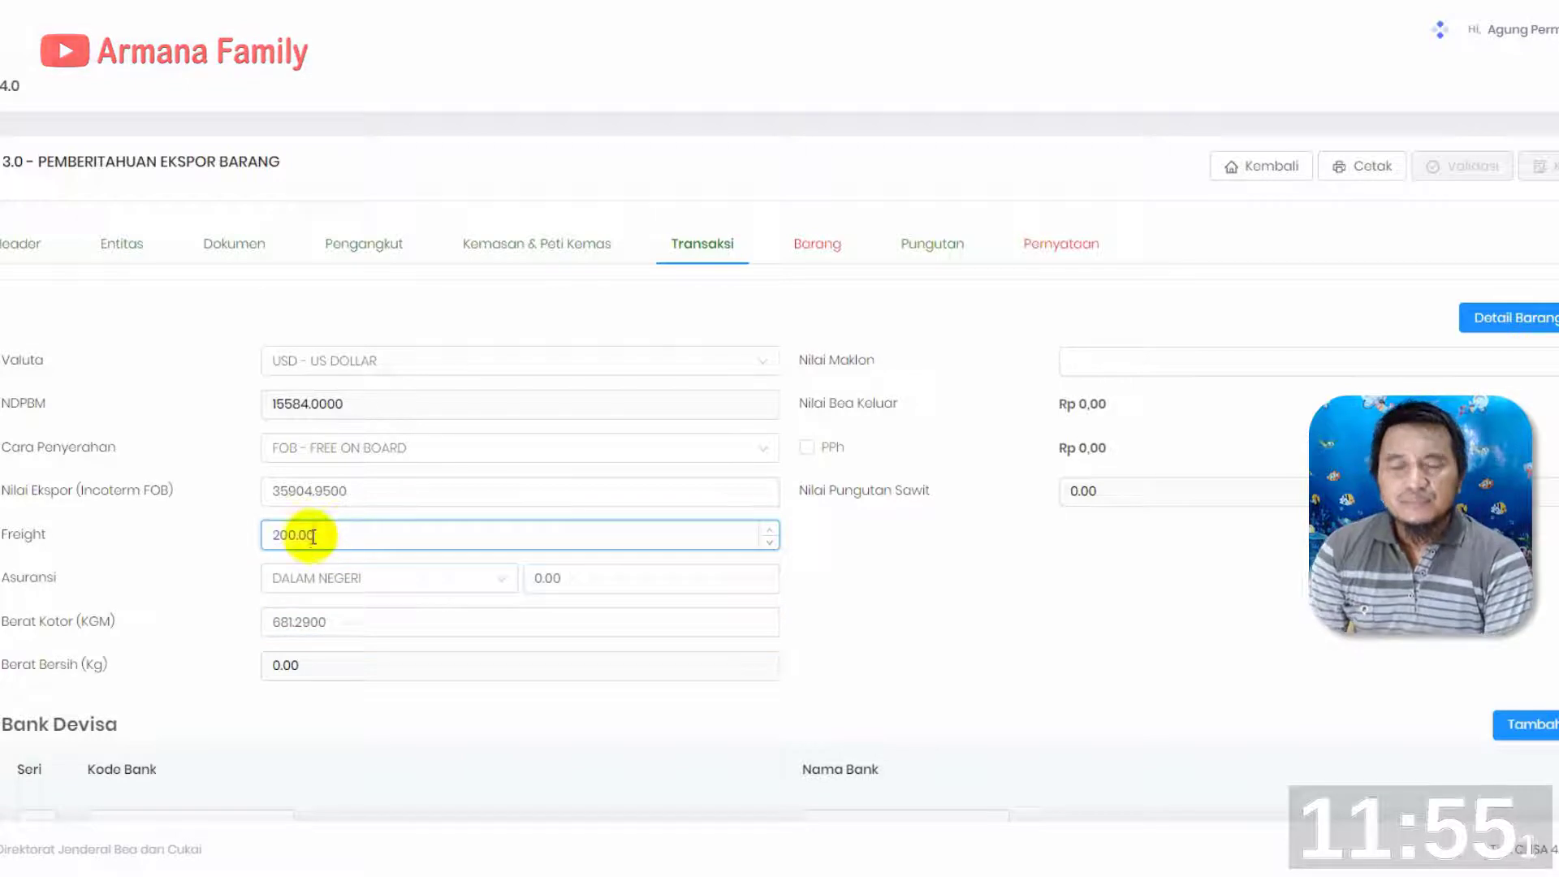
left_click_drag(313, 537, 179, 534)
type("000")
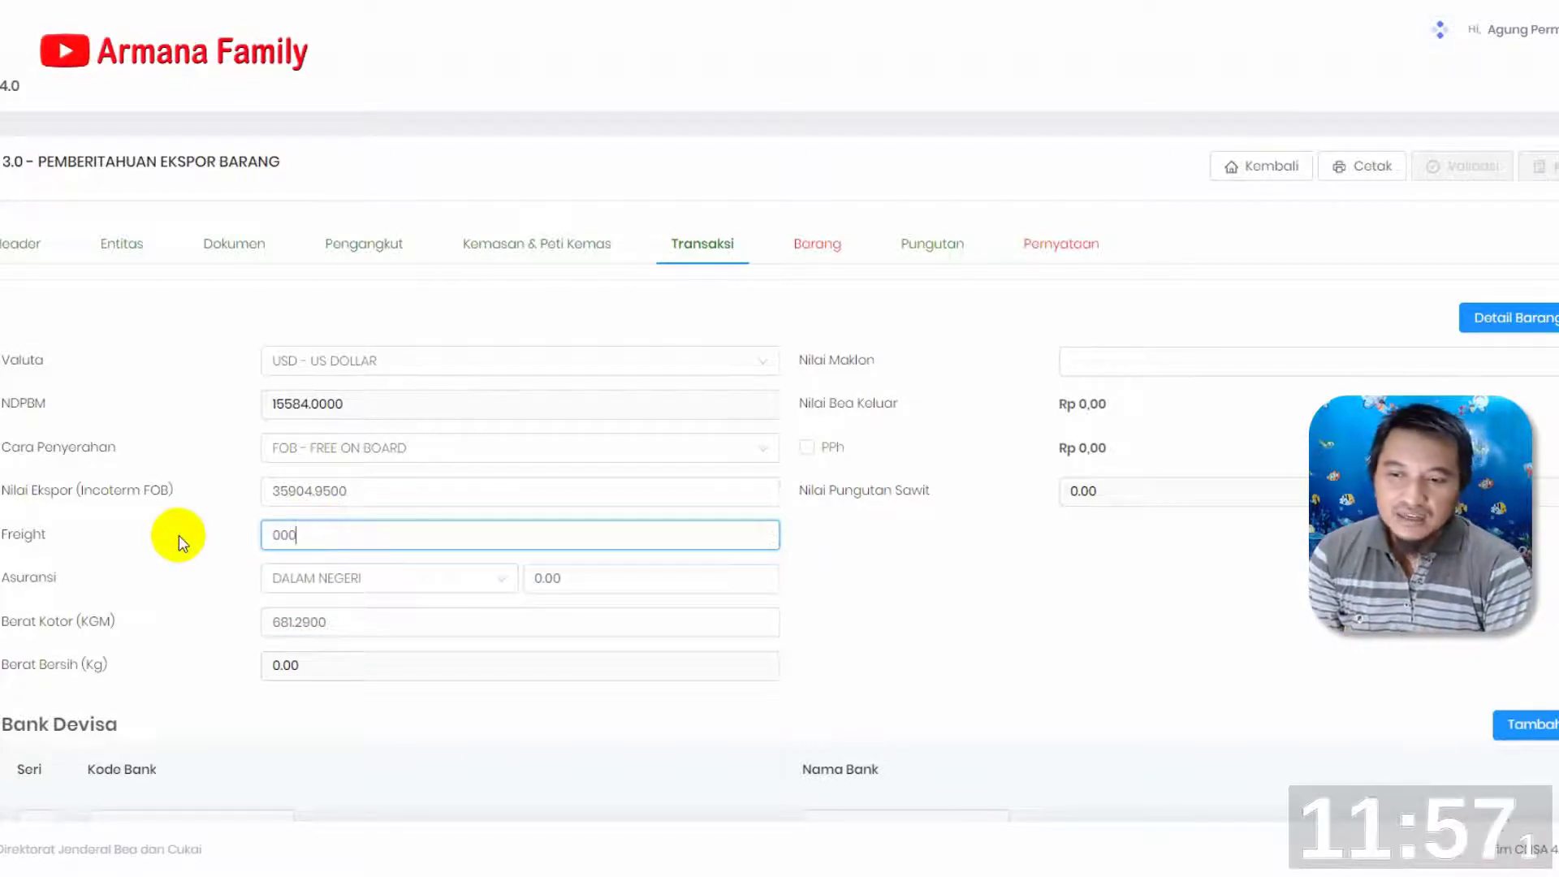
left_click(628, 575)
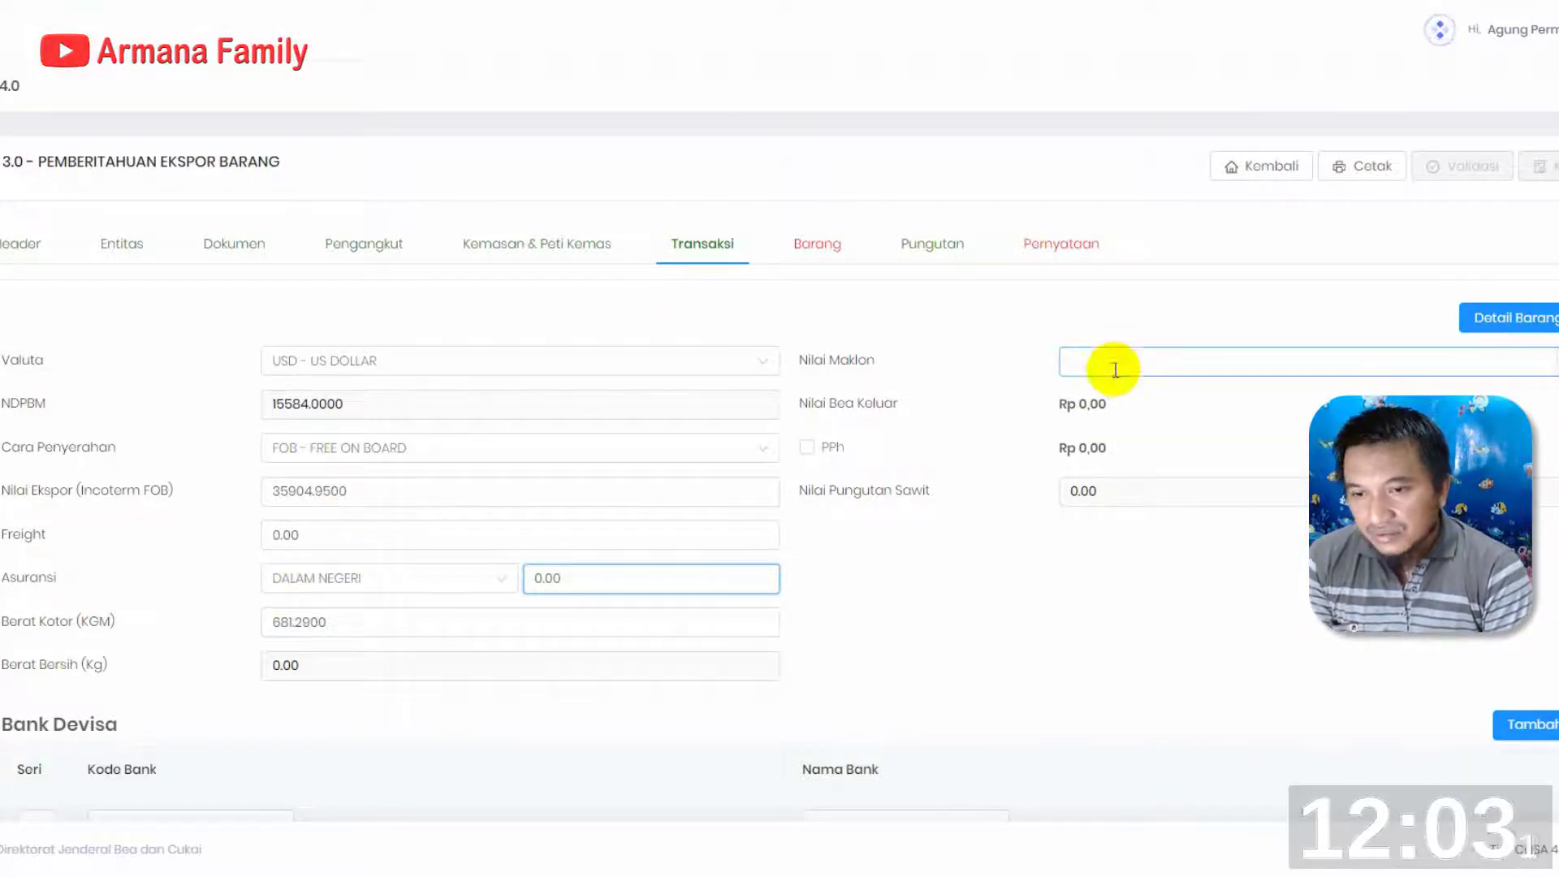
left_click(1145, 363)
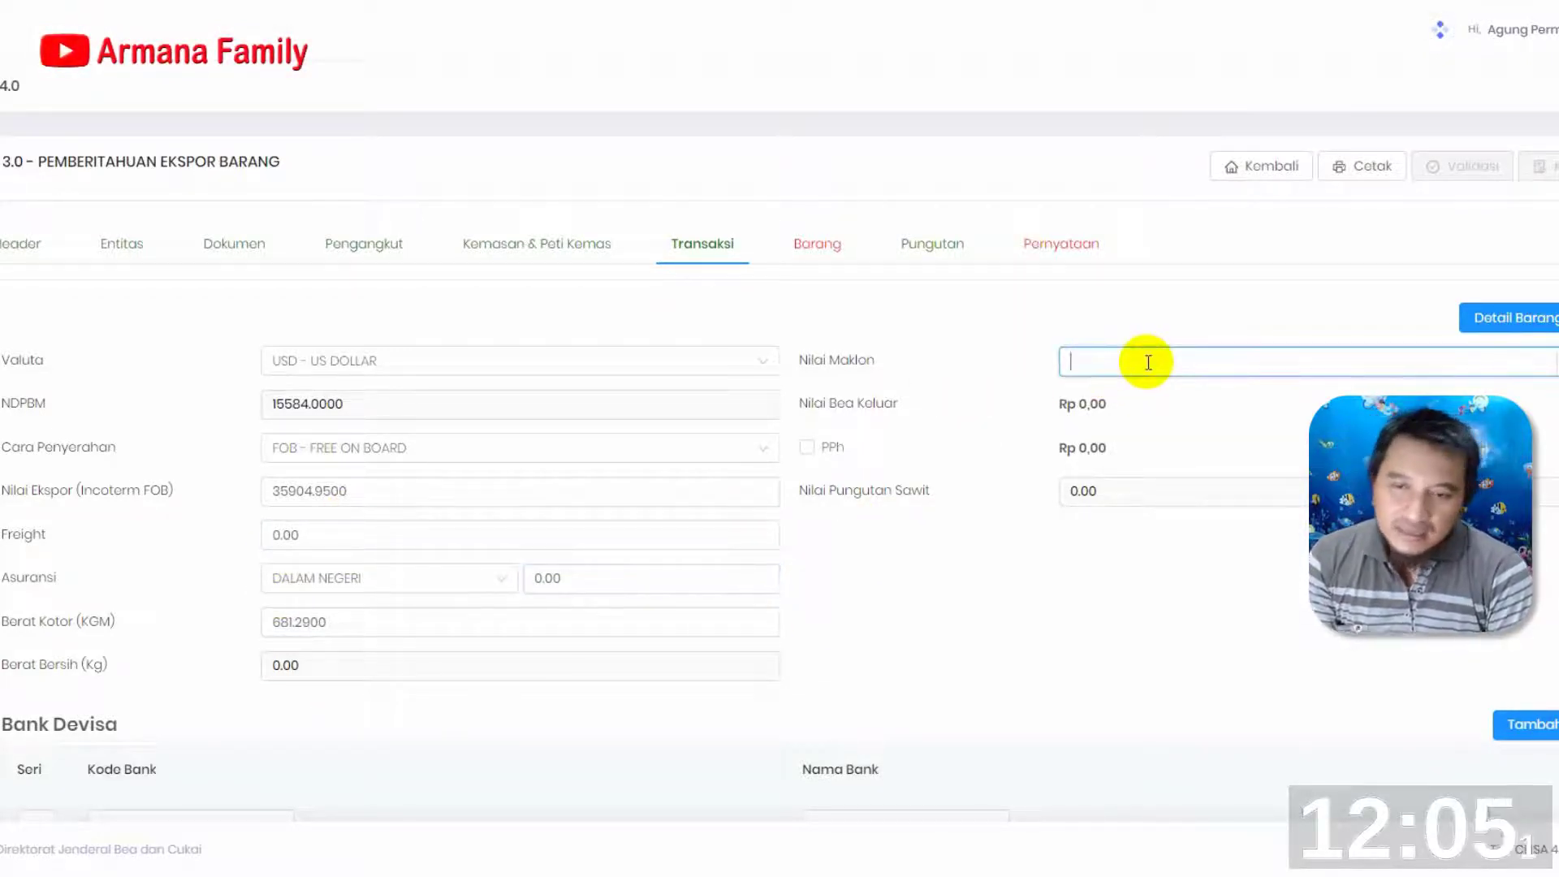
type("0")
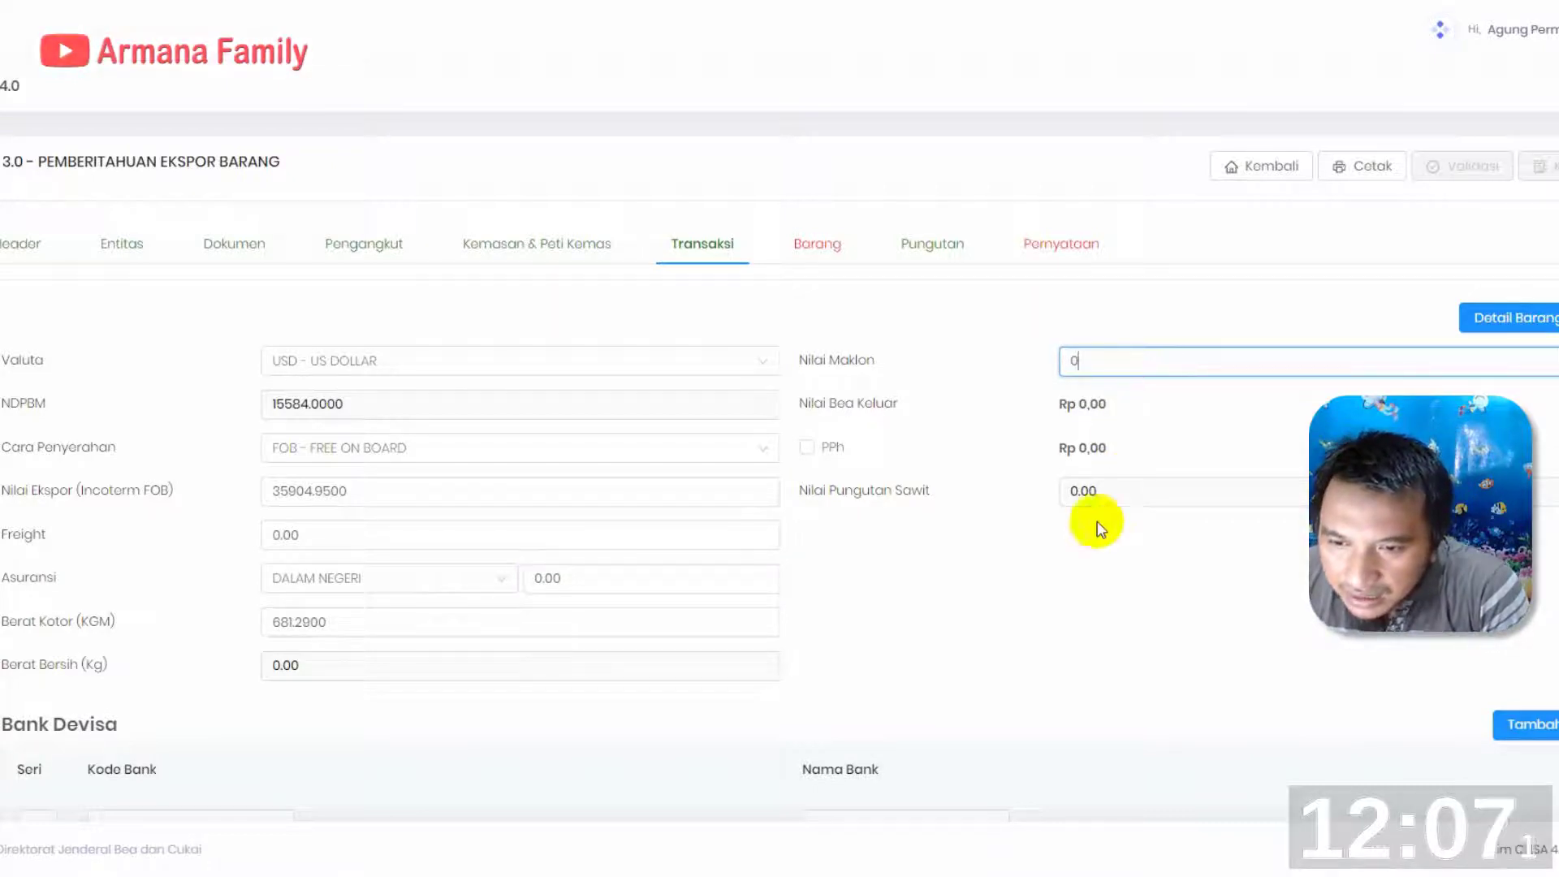
left_click(1138, 407)
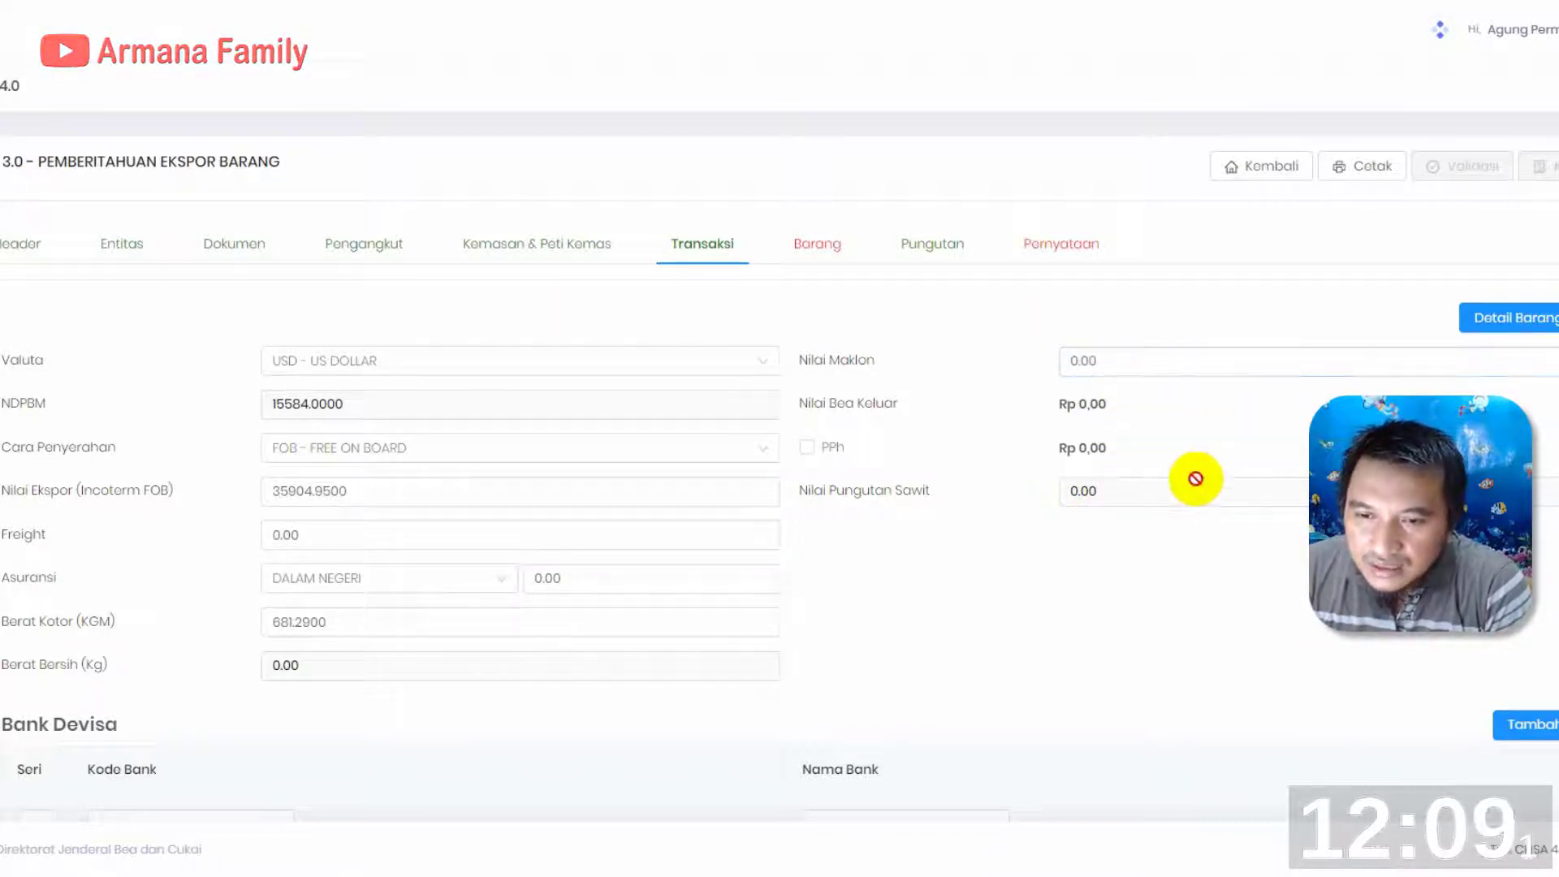
left_click(476, 625)
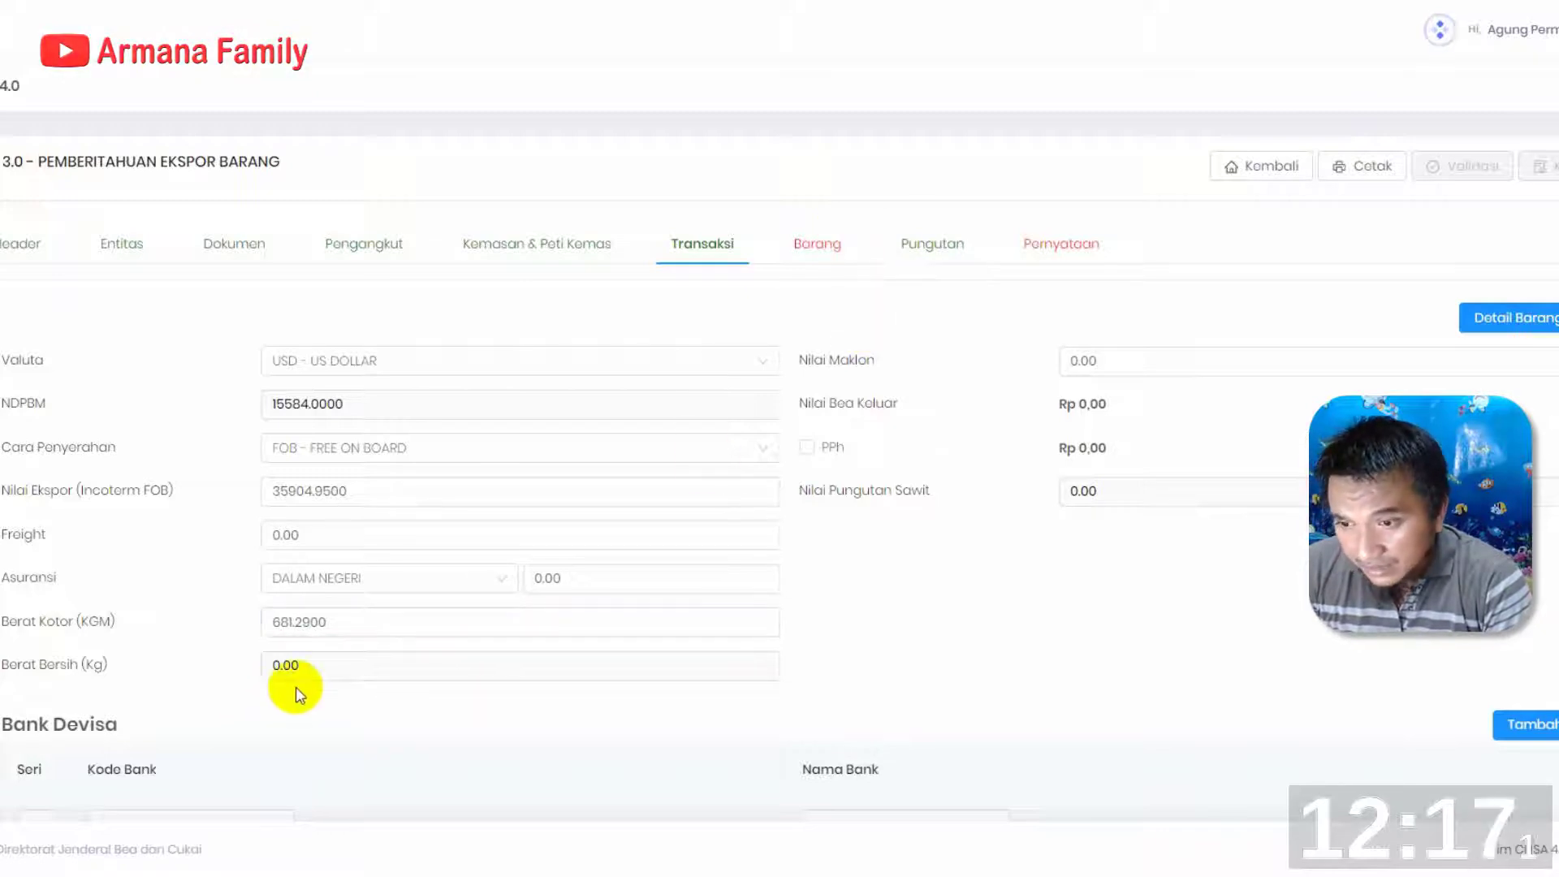
Add 41 - HSBC as a Bank Devisa entry for the transaction and save it
scroll(670, 518, "down", 2)
scroll(671, 518, "down", 1)
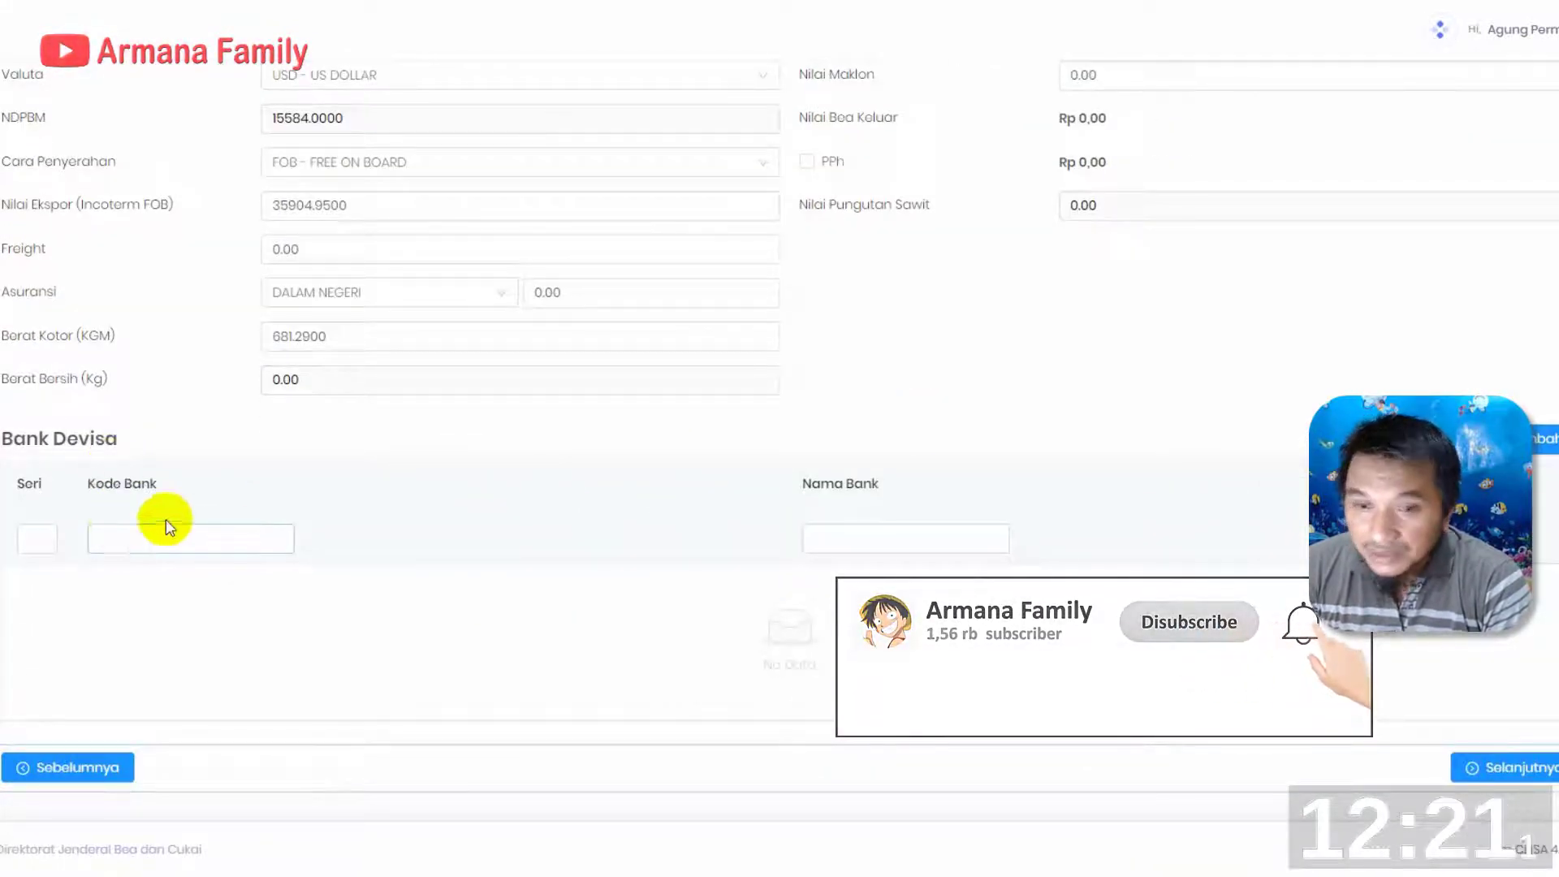
left_click(1537, 443)
left_click(824, 227)
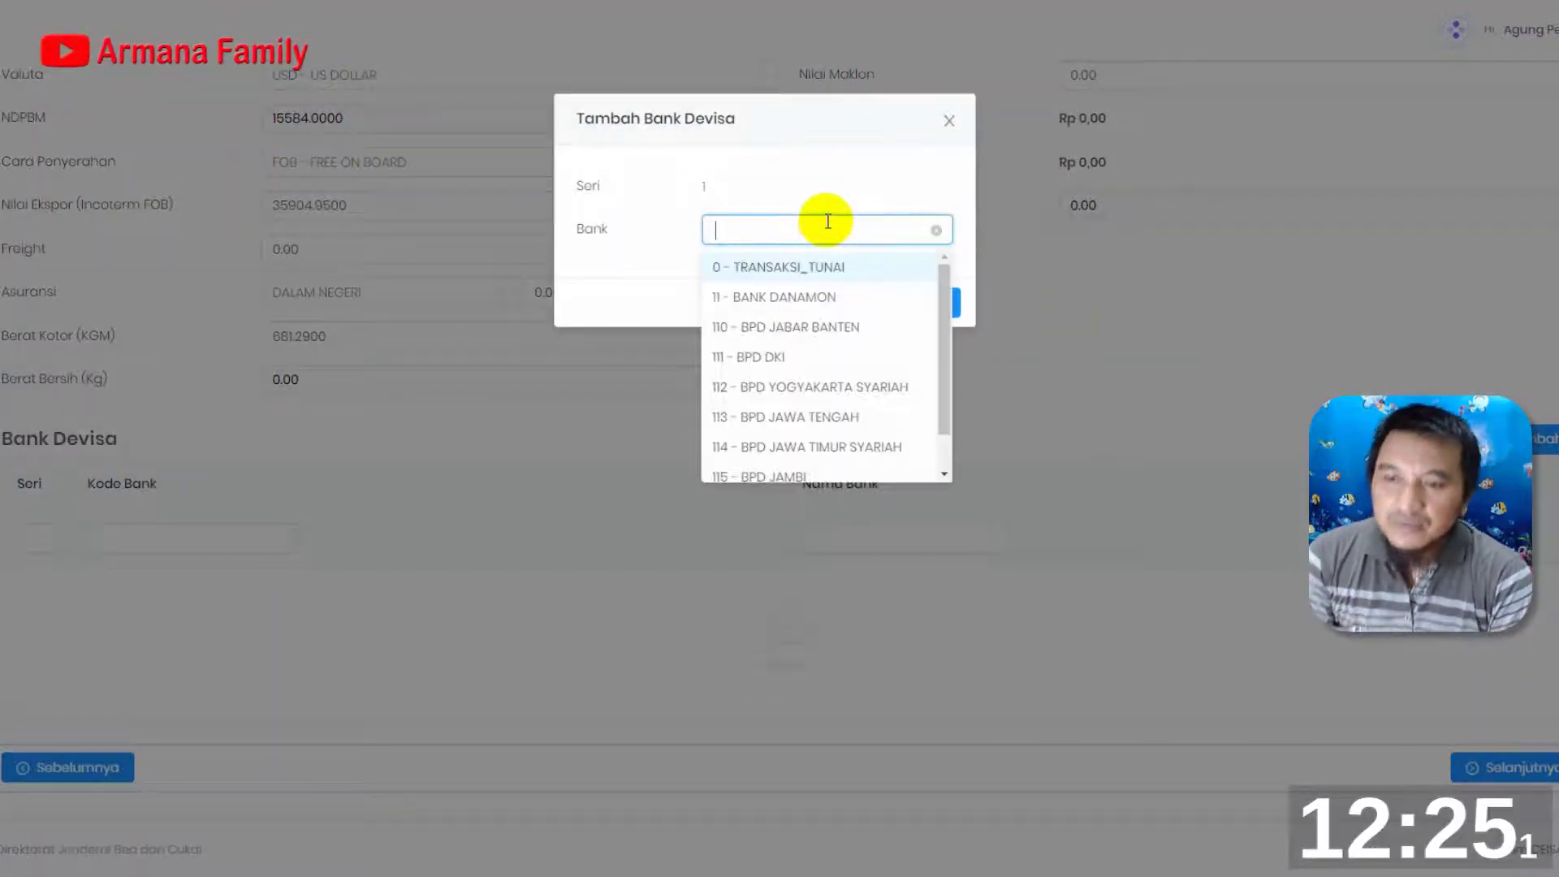
type("HB")
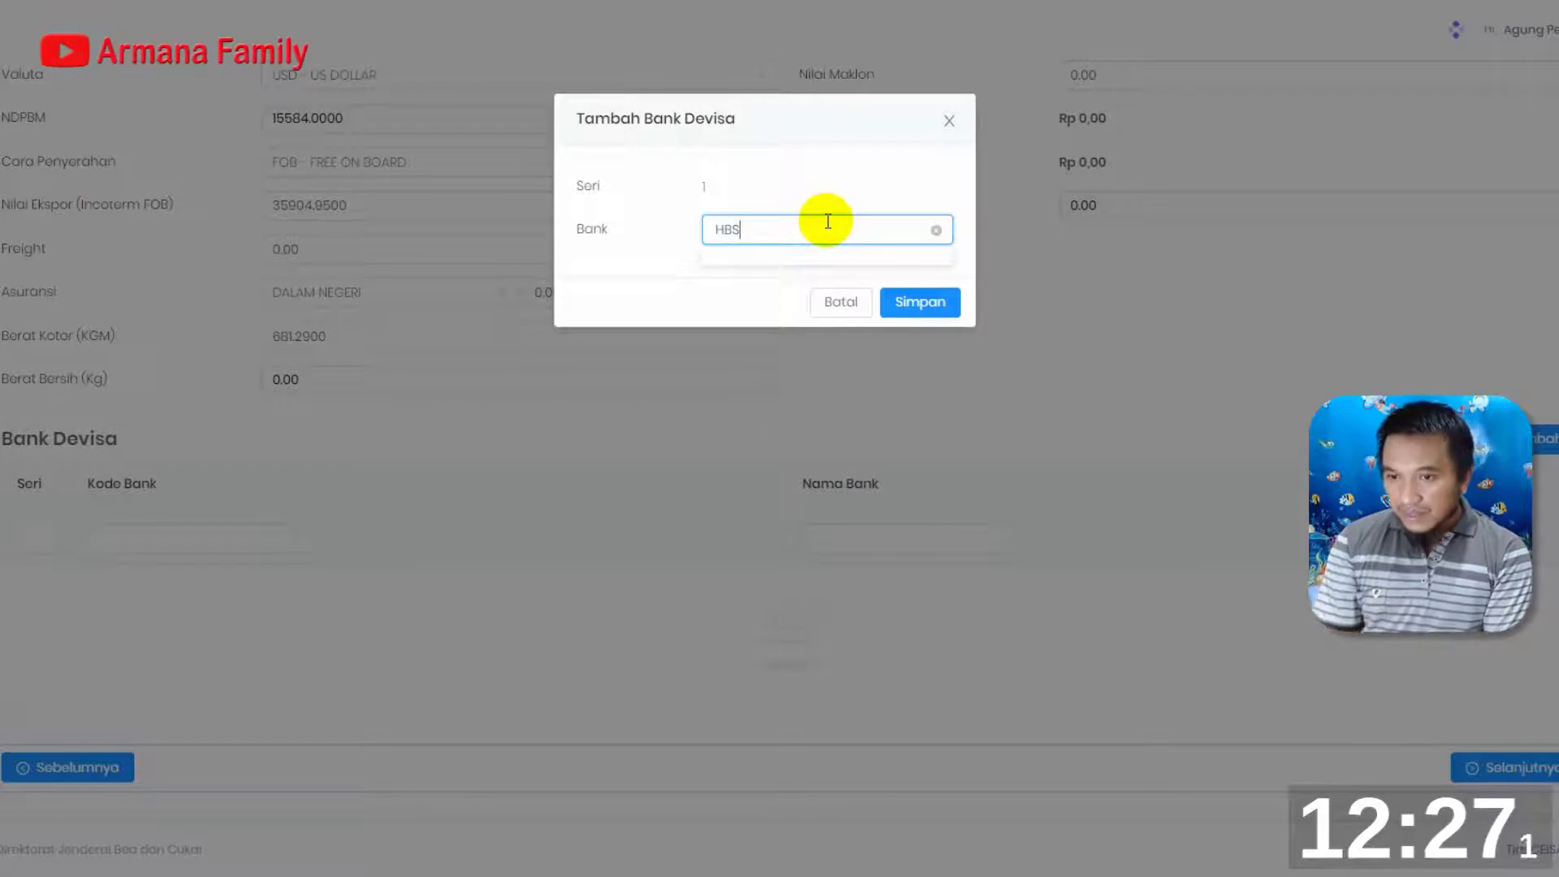
key("BackSpace")
type("S")
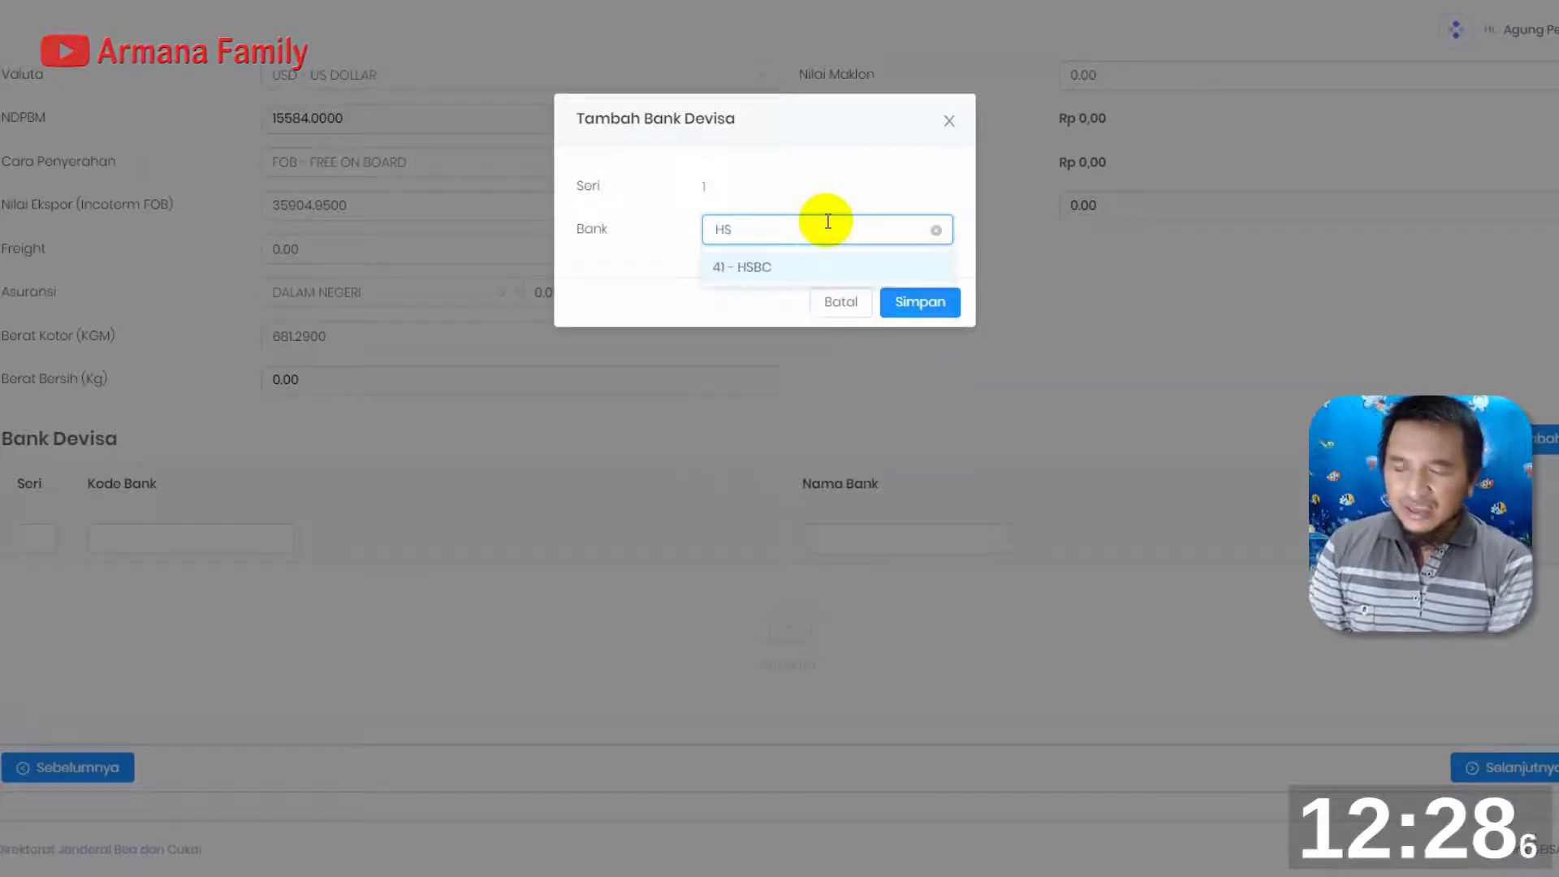
left_click(748, 266)
left_click(915, 300)
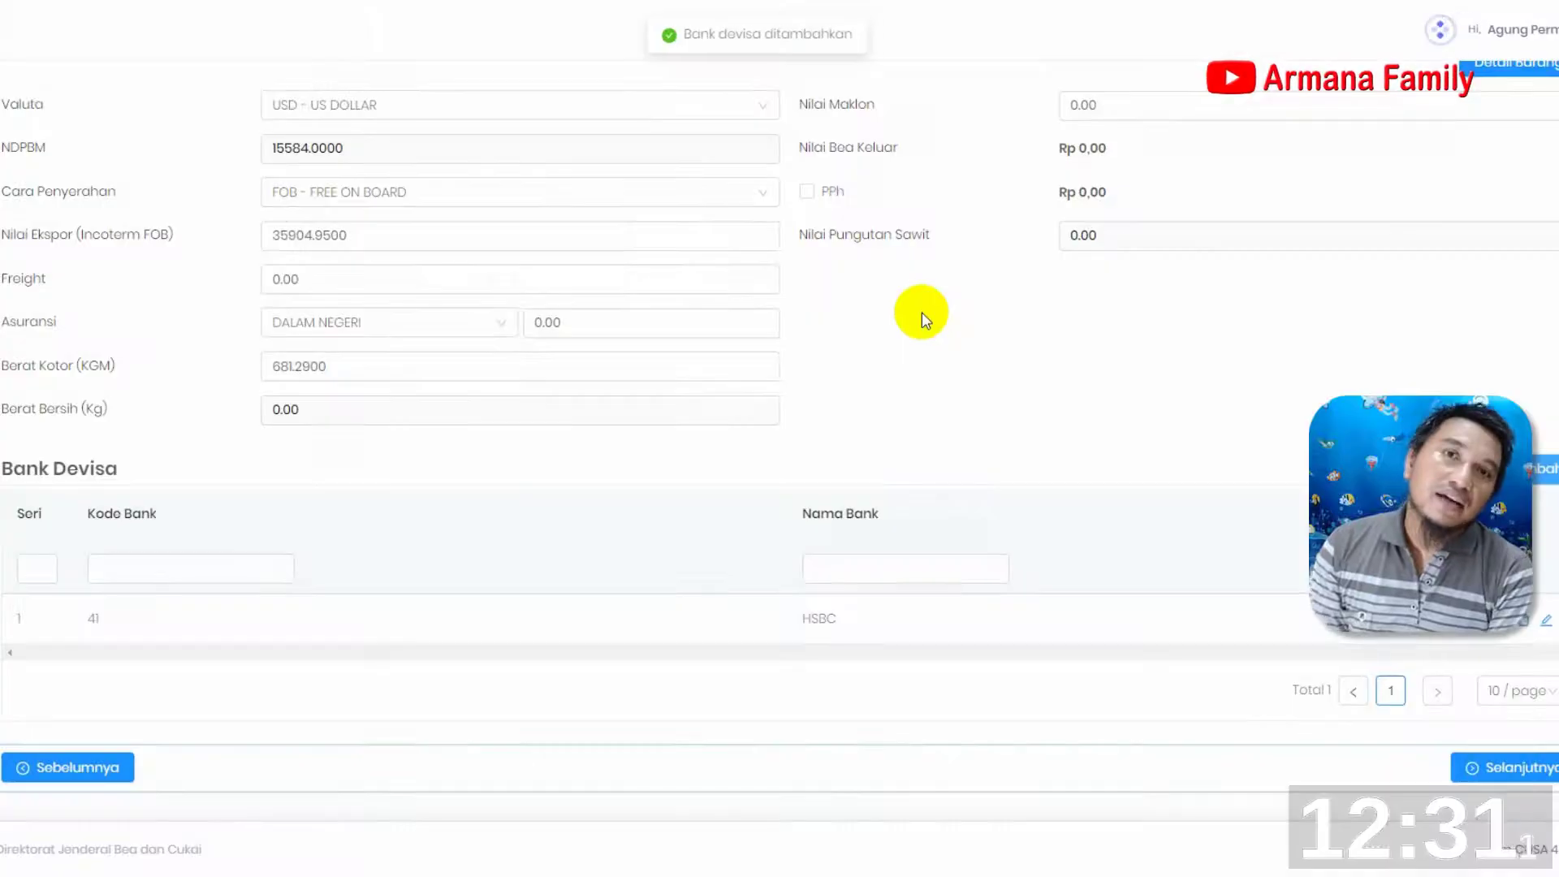
Proceed to the Barang section, start a new goods item and set its Hs code to 61099020
scroll(646, 588, "up", 2)
scroll(647, 588, "up", 1)
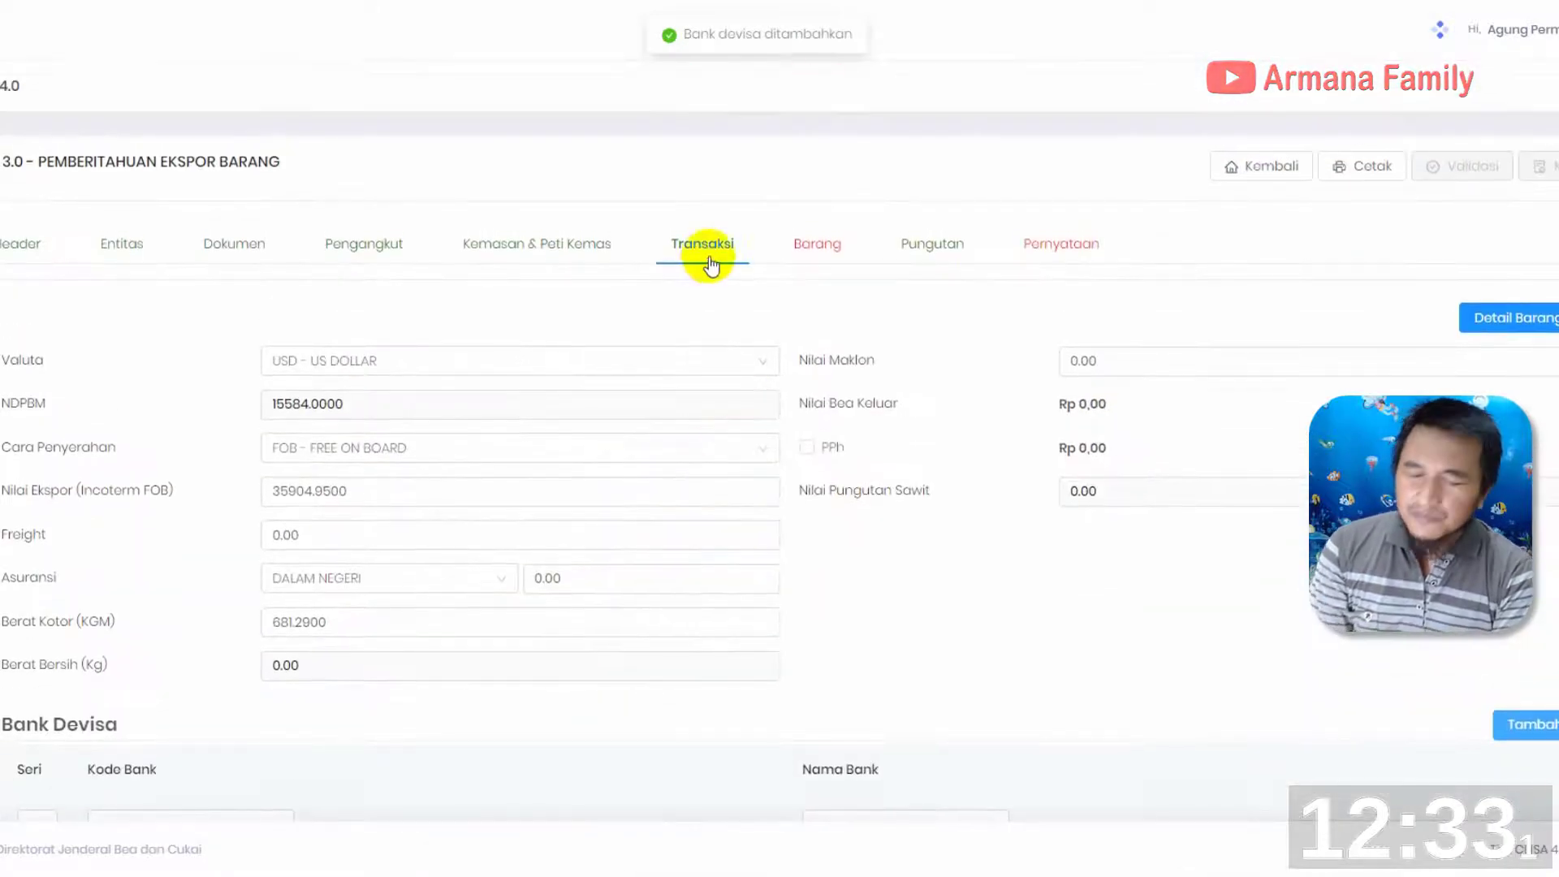
scroll(929, 470, "down", 3)
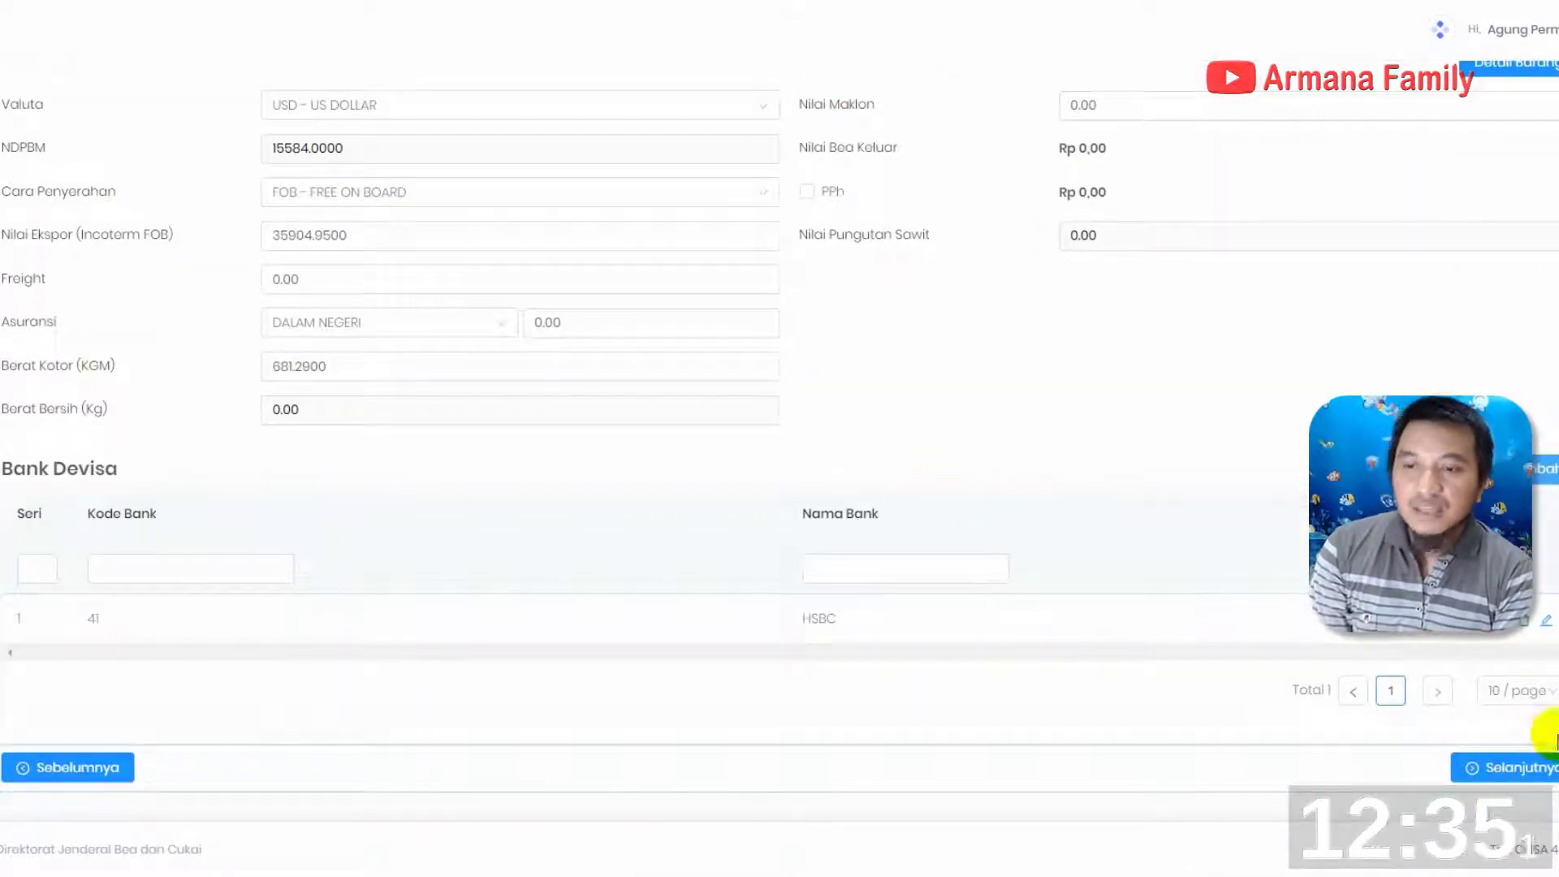
left_click(1525, 769)
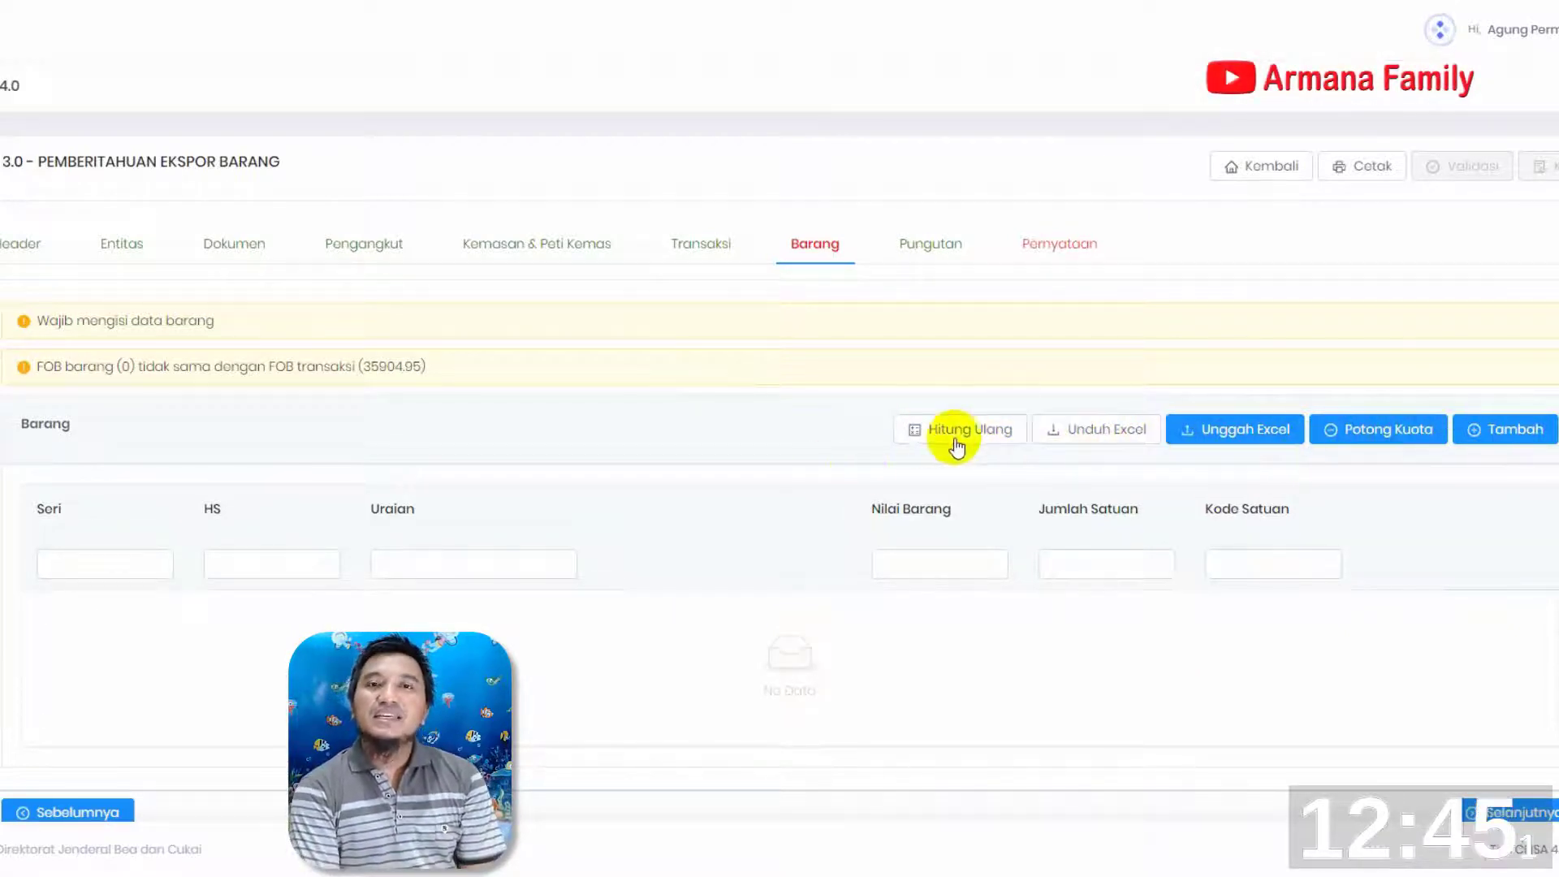
left_click(1537, 445)
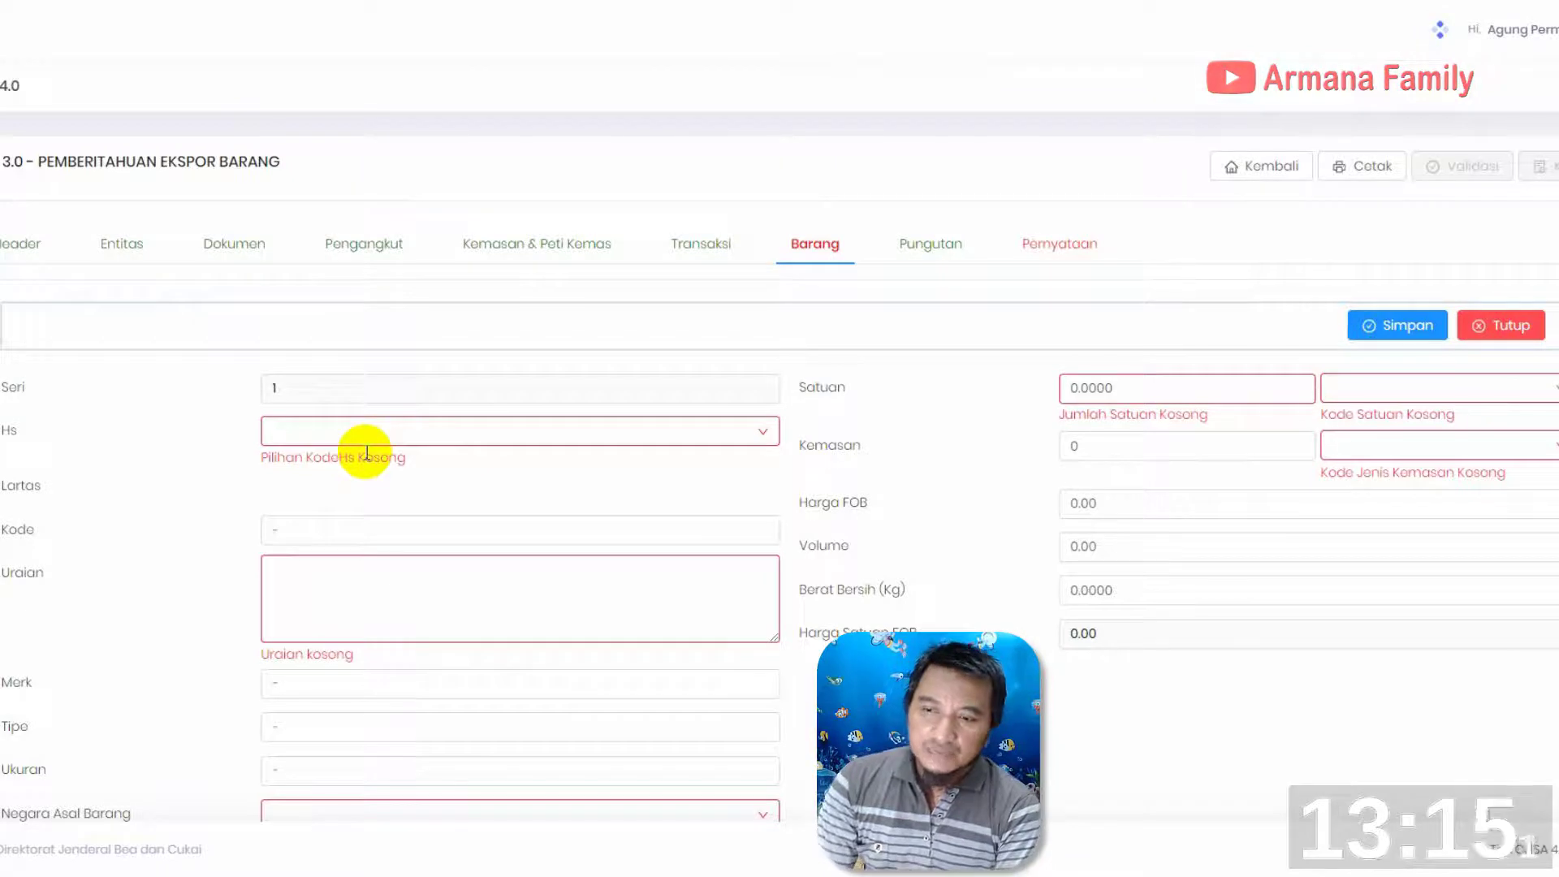
left_click(299, 433)
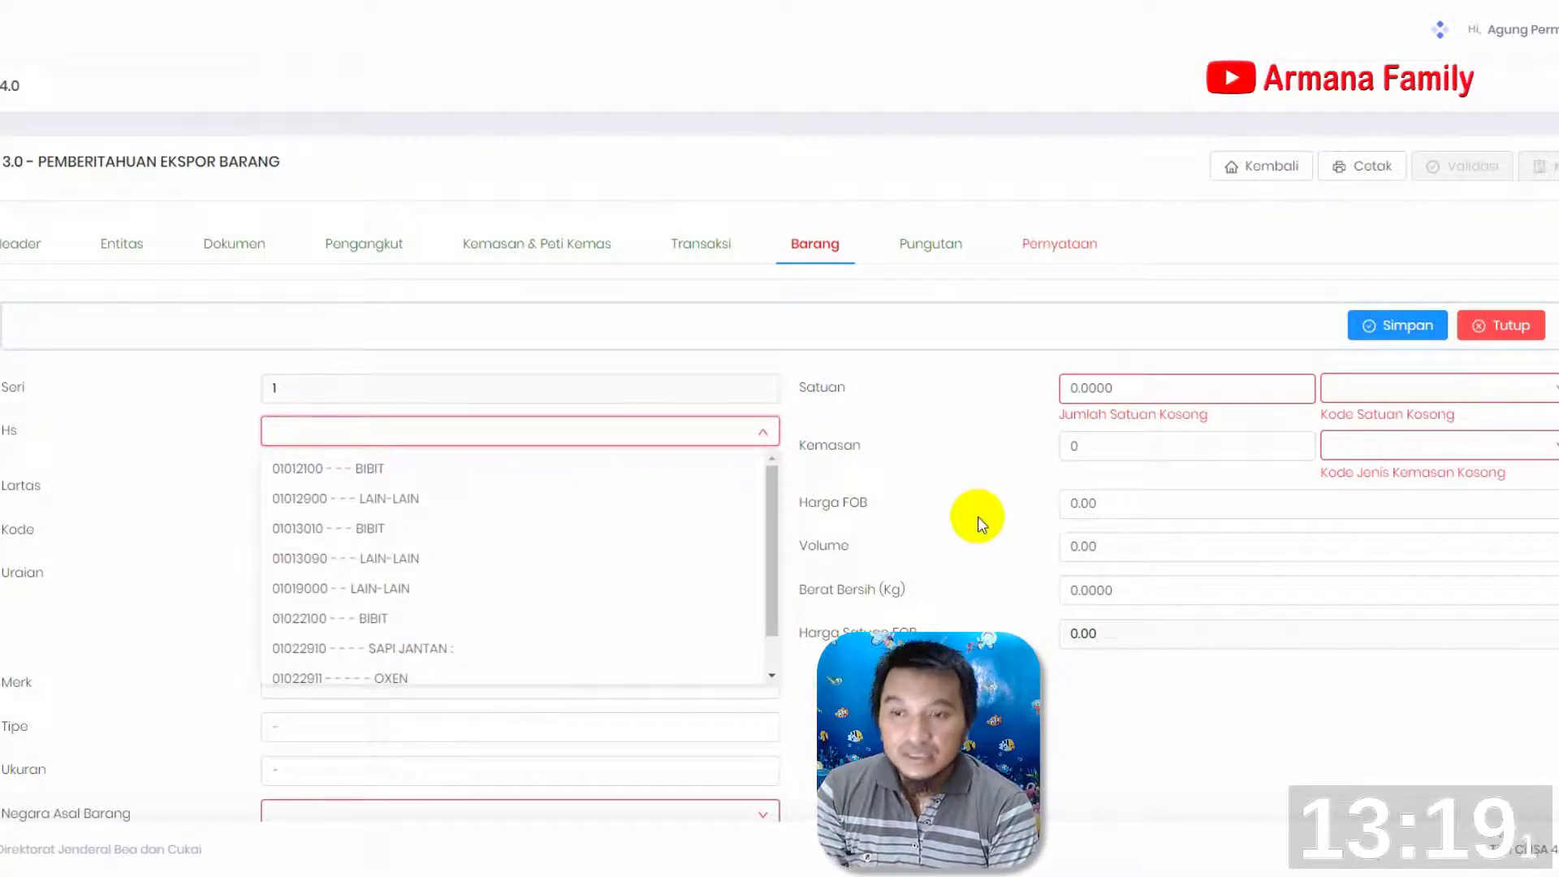
type("61099020")
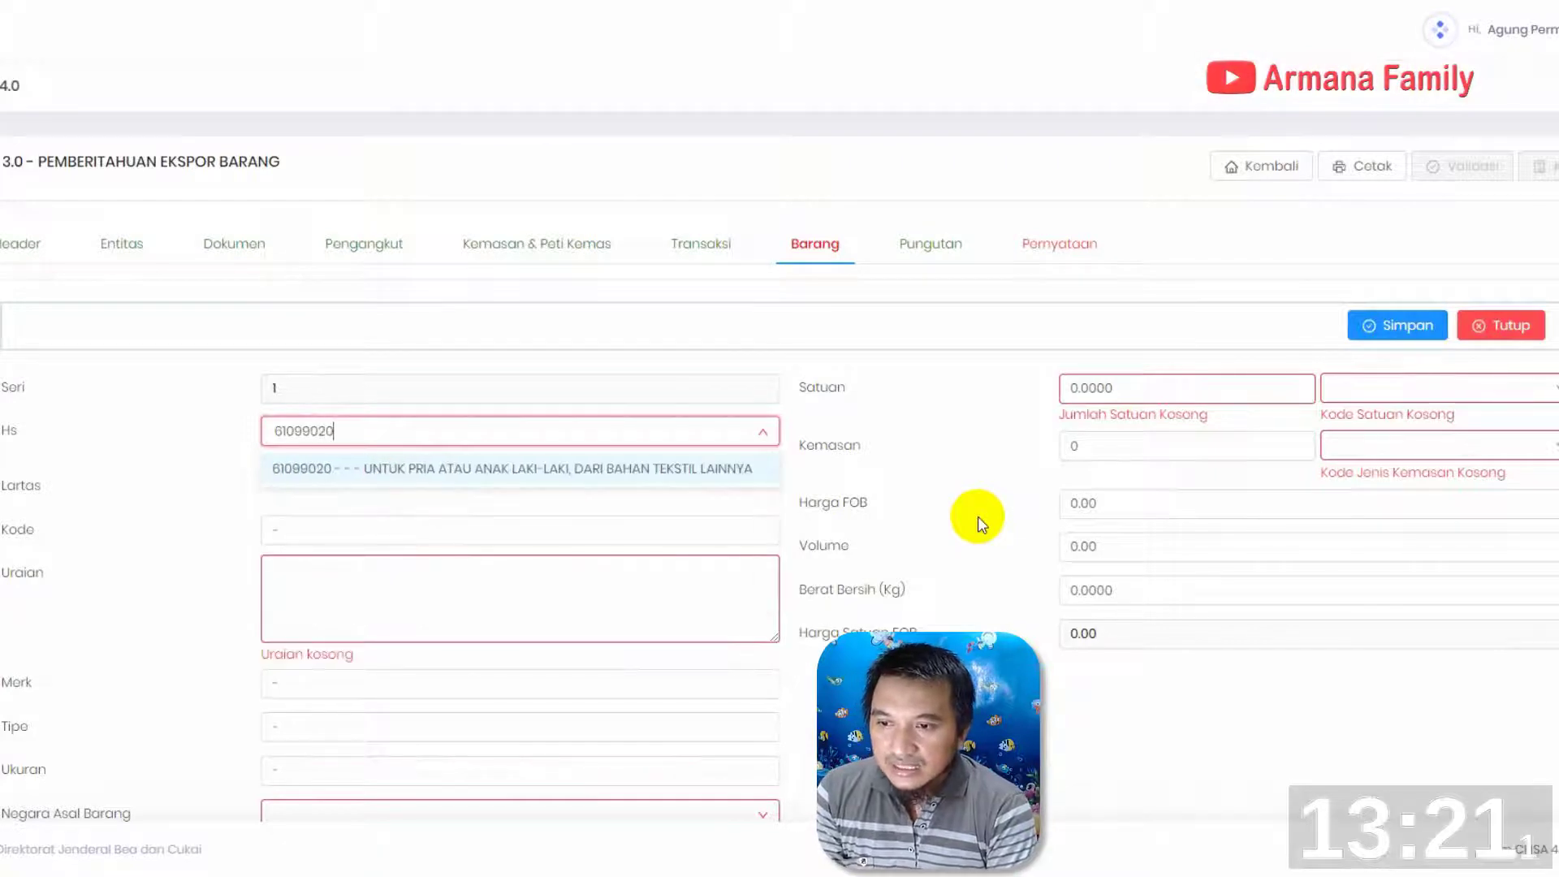
left_click(575, 469)
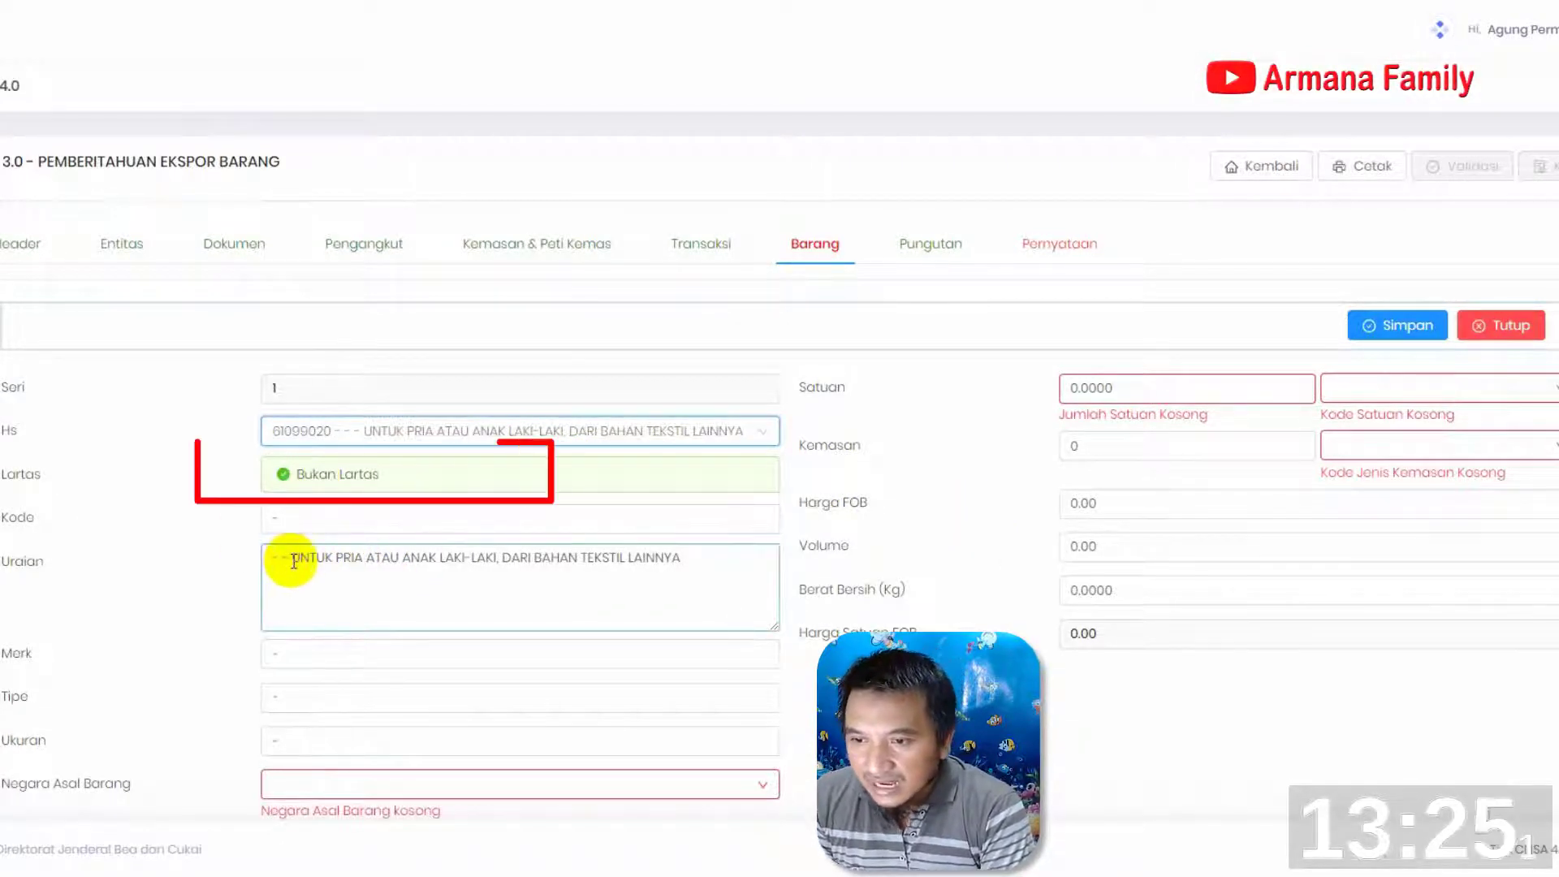
Replace the item's Uraian with "NIKE APPAREL GOODS" and "MENS SHORT SLEEVE TOP" on two lines, and enter NIKE as Merk
left_click_drag(273, 559, 887, 609)
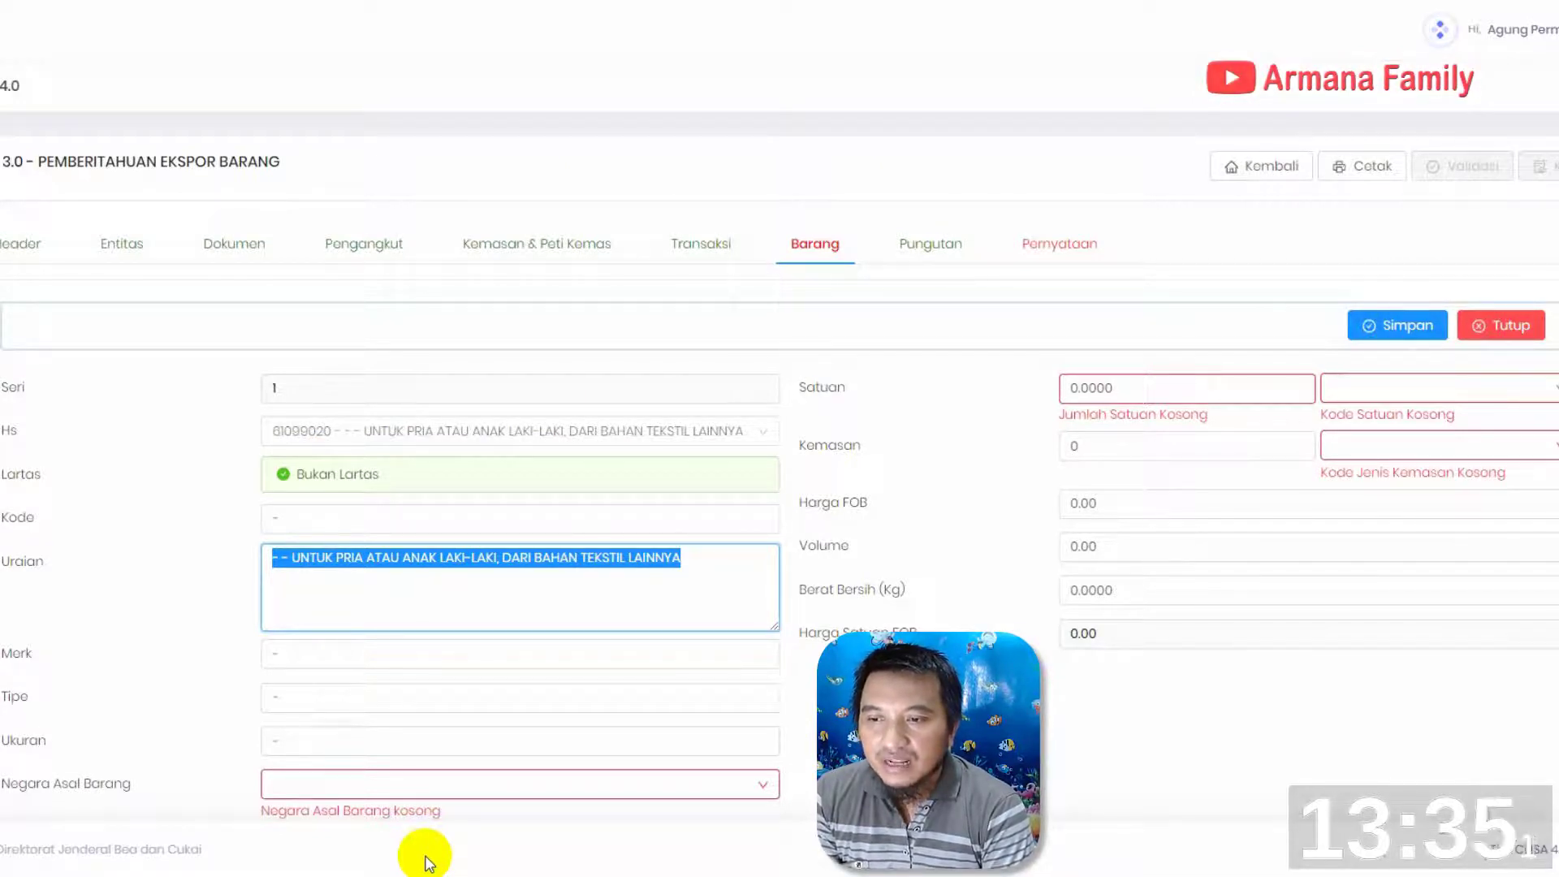
type("MENS")
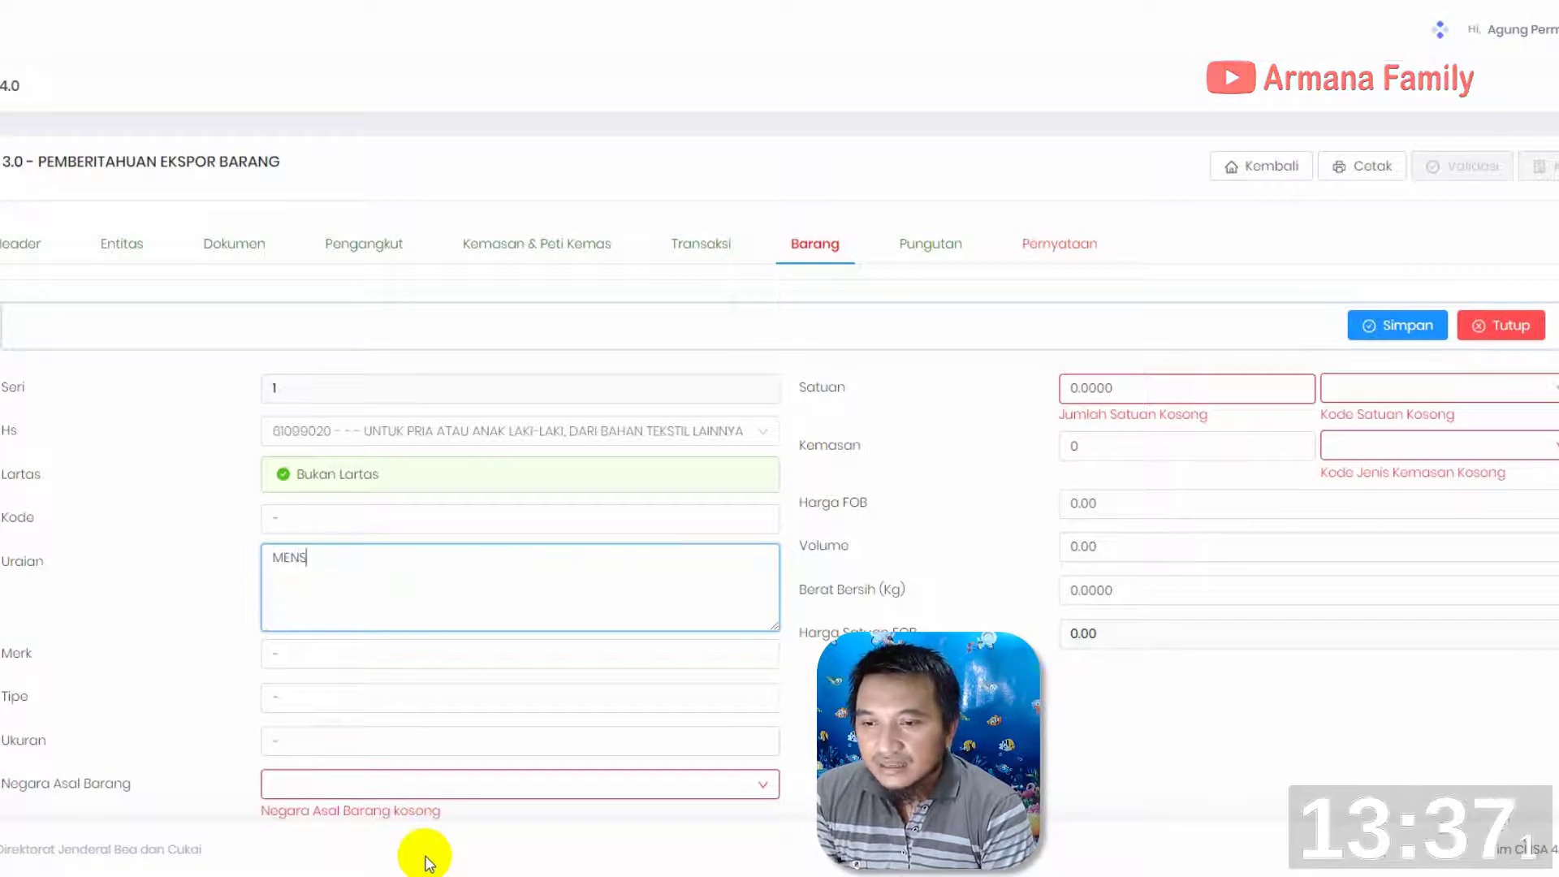
key("BackSpace")
key("BackSpace")
key("BackSpace")
key("BackSpace")
key("BackSpace")
type("NIKE APPAREL GOOD")
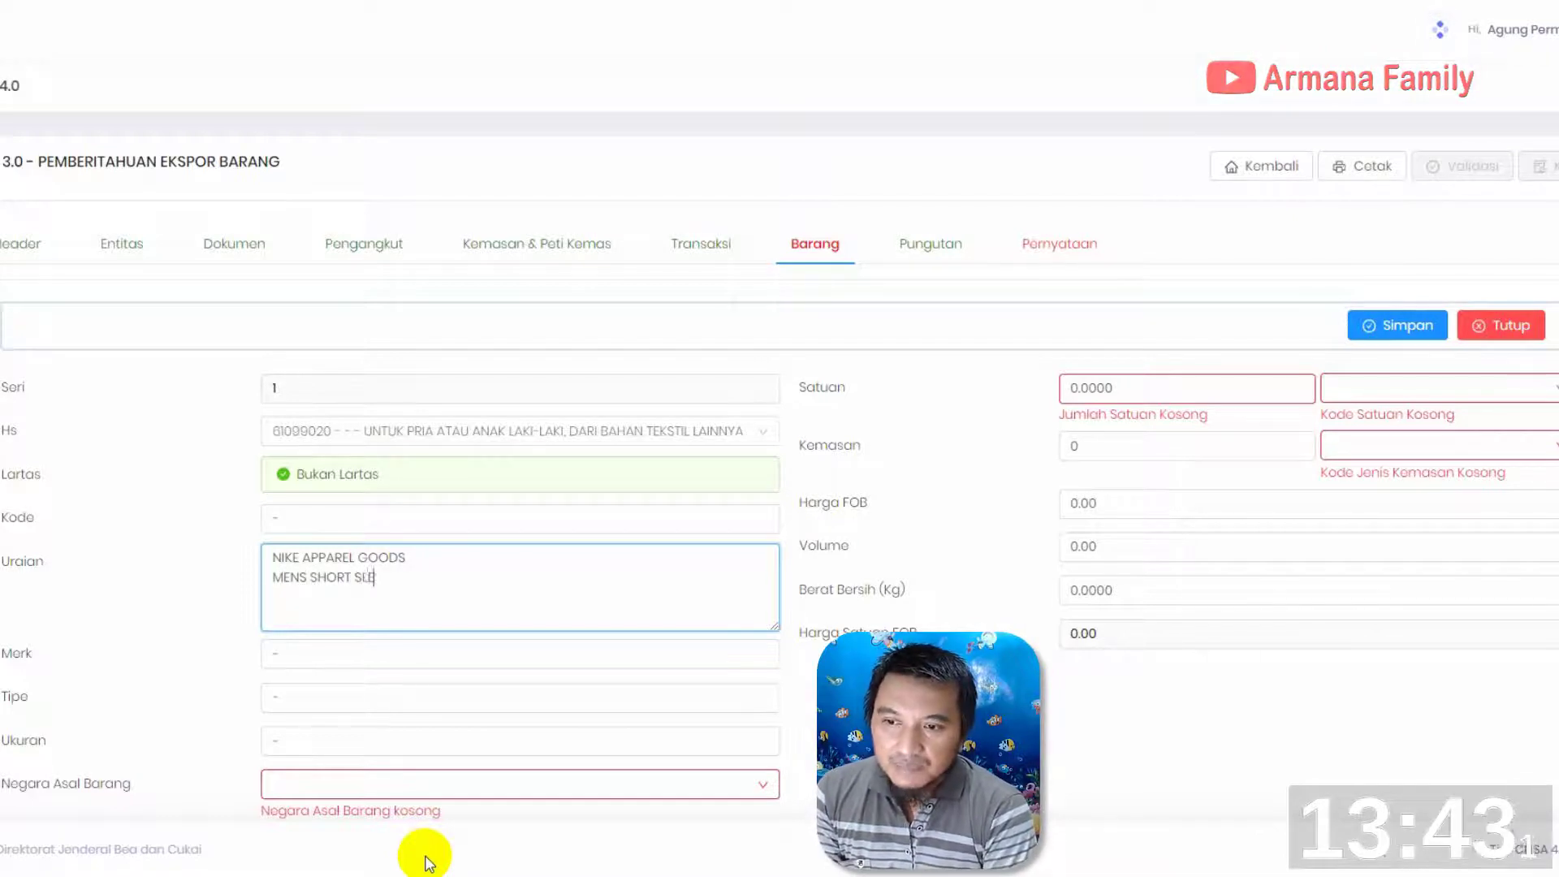
left_click(320, 654)
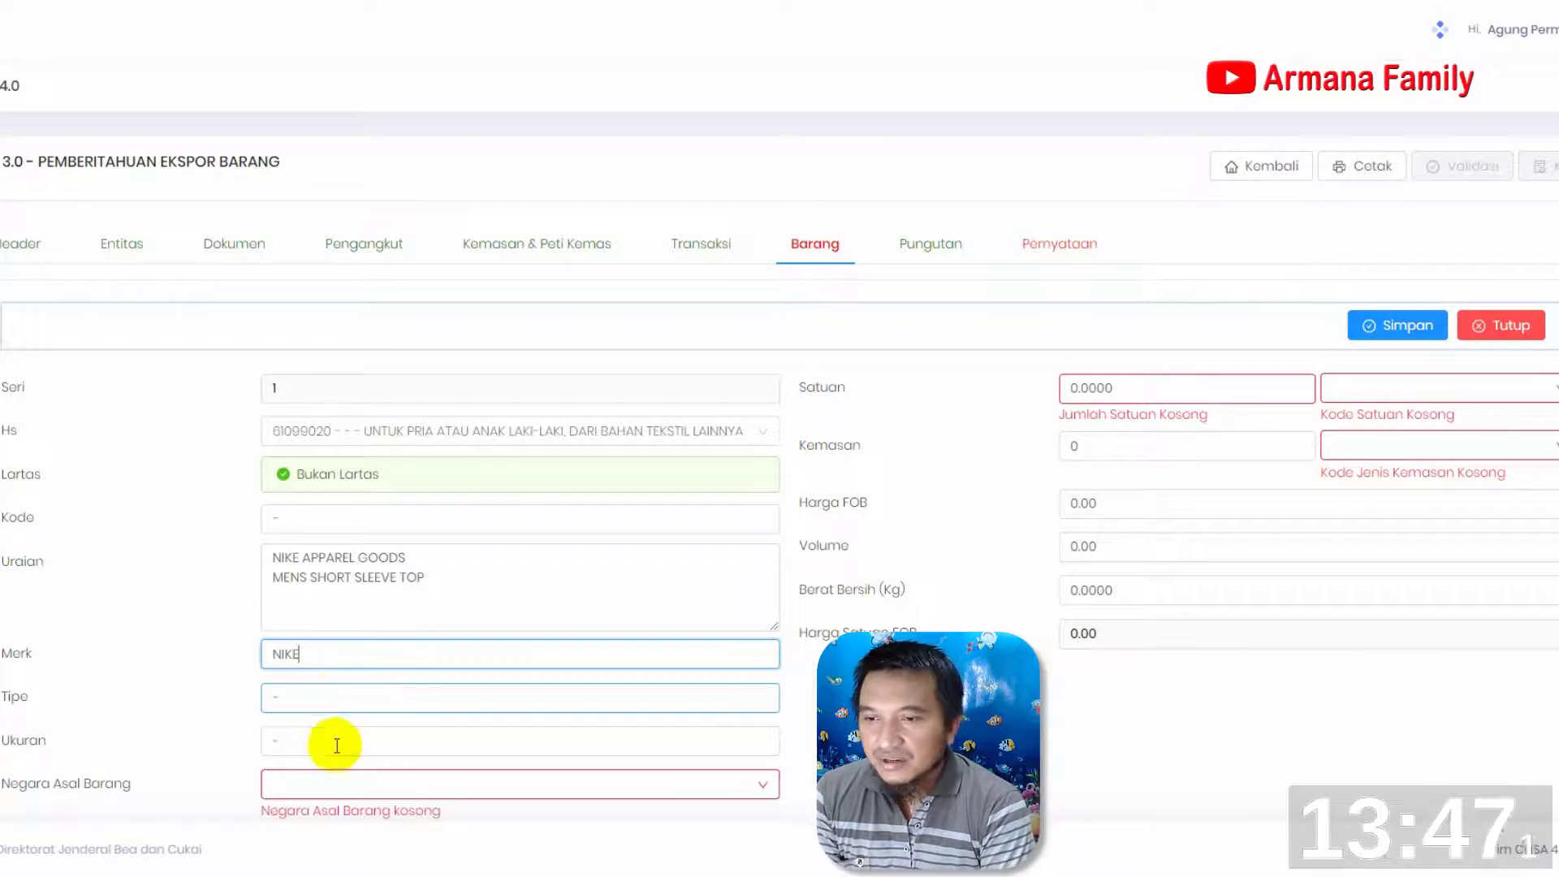
Set Negara Asal Barang to ID - INDONESIA and Daerah Asal Barang to 3374 - KOTA SEMARANG
left_click(383, 782)
type("indone")
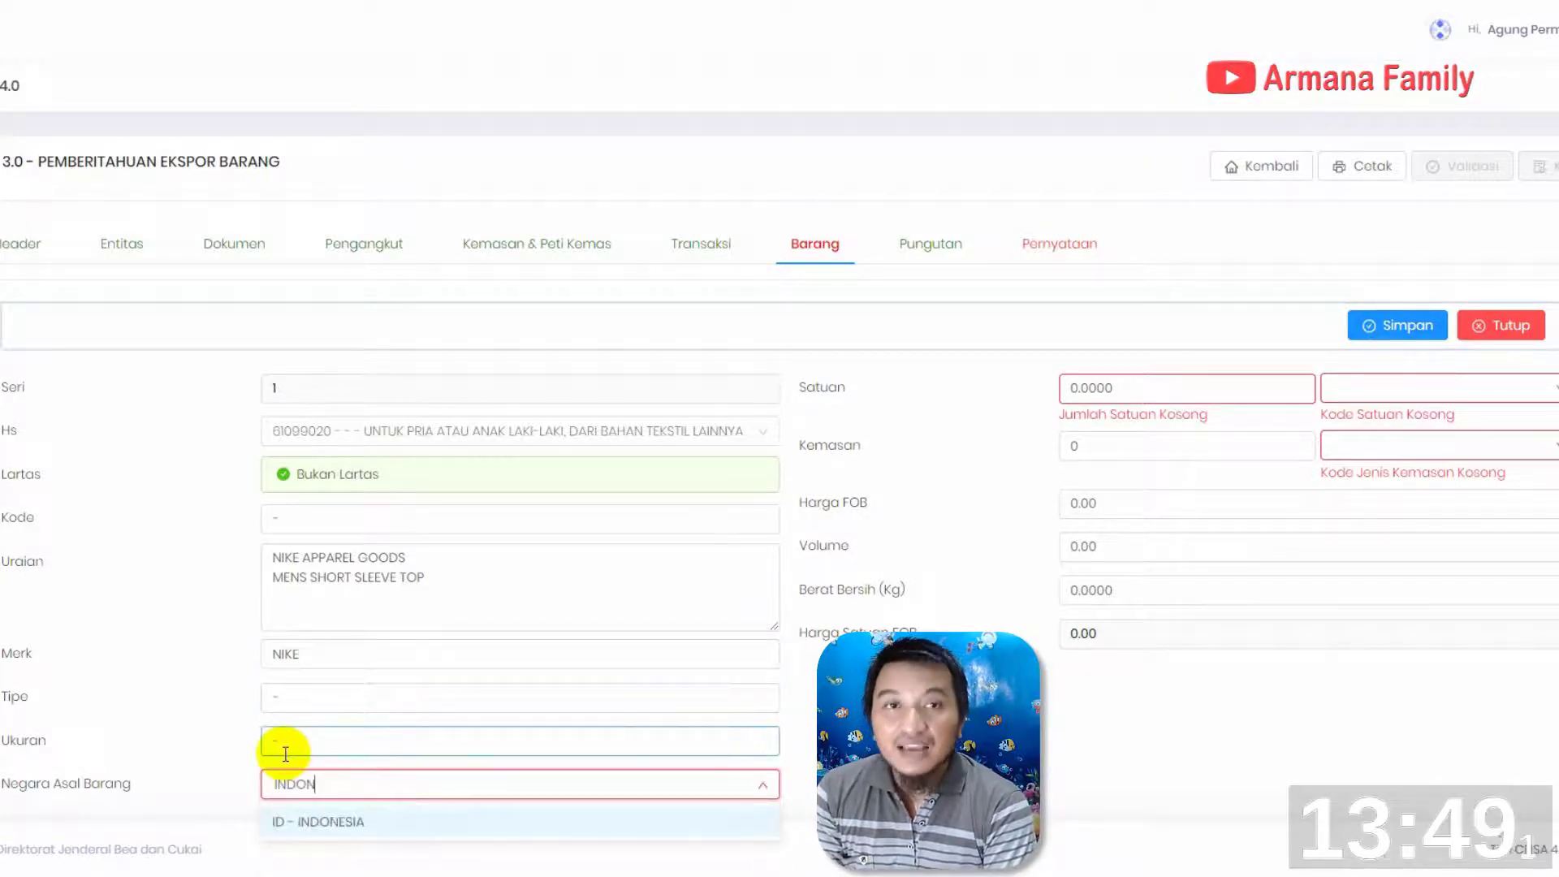
left_click(351, 824)
scroll(333, 690, "down", 3)
left_click(320, 546)
type("sema")
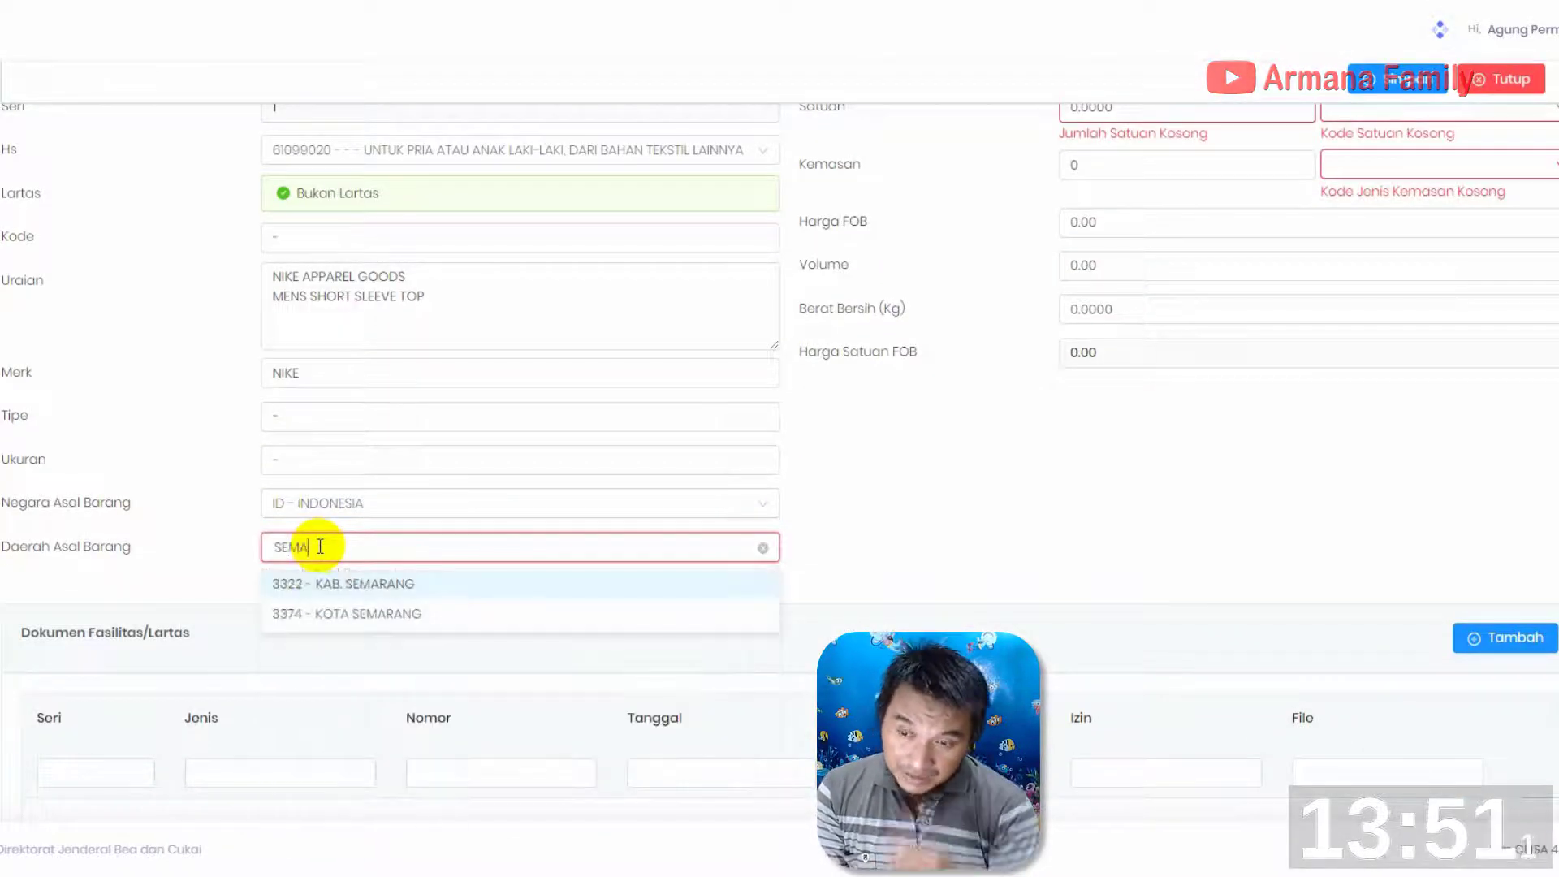
left_click(334, 612)
Set the item's Satuan to 527 with the unit PCE - PIECE
scroll(1121, 325, "up", 2)
left_click(1142, 286)
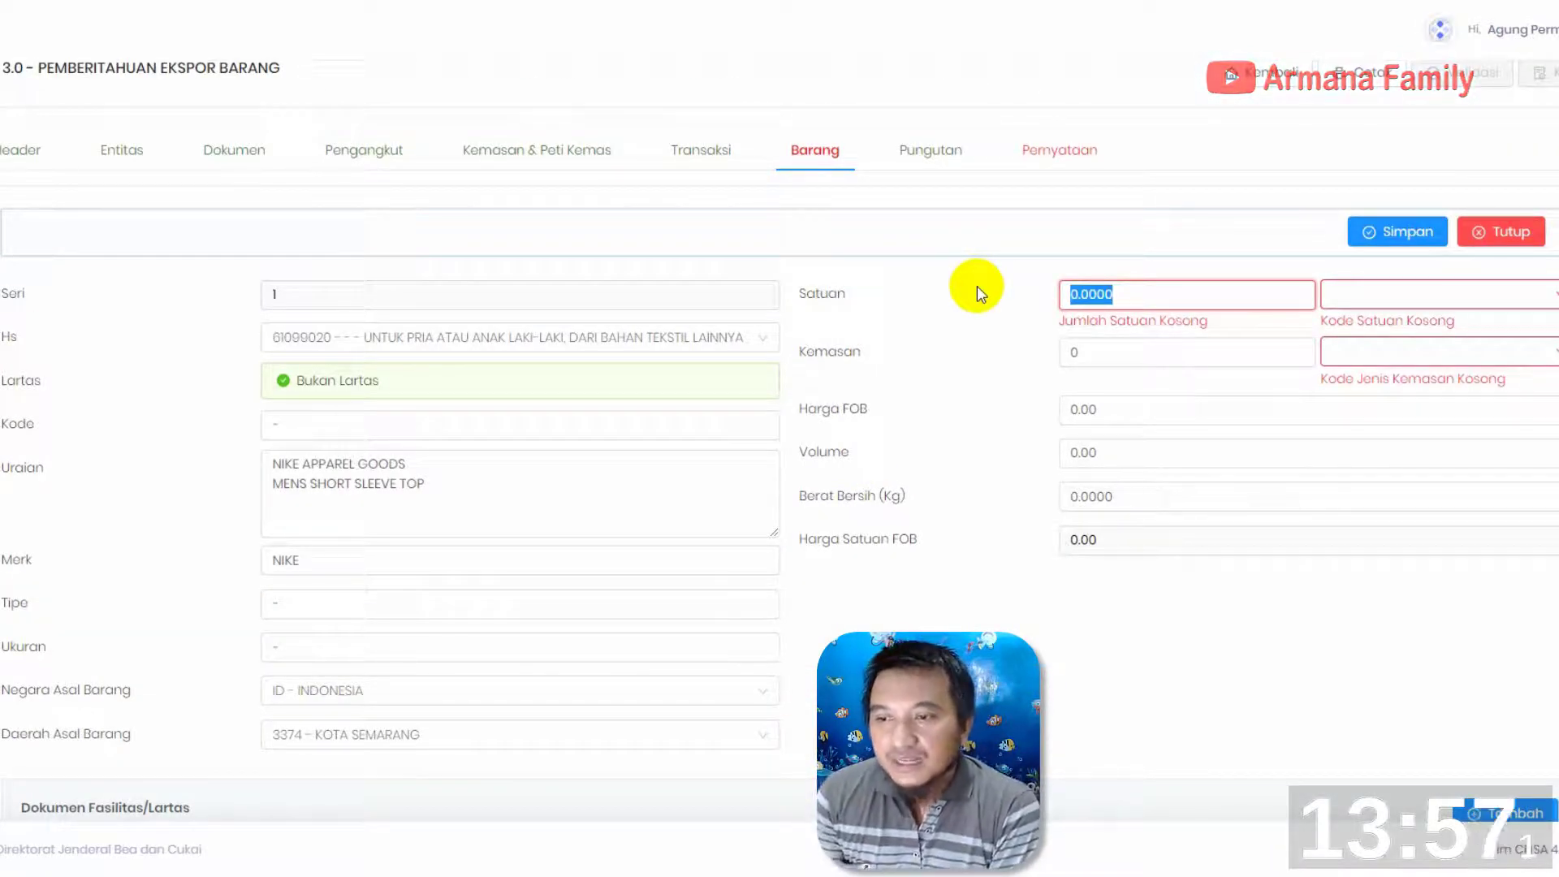
type("527")
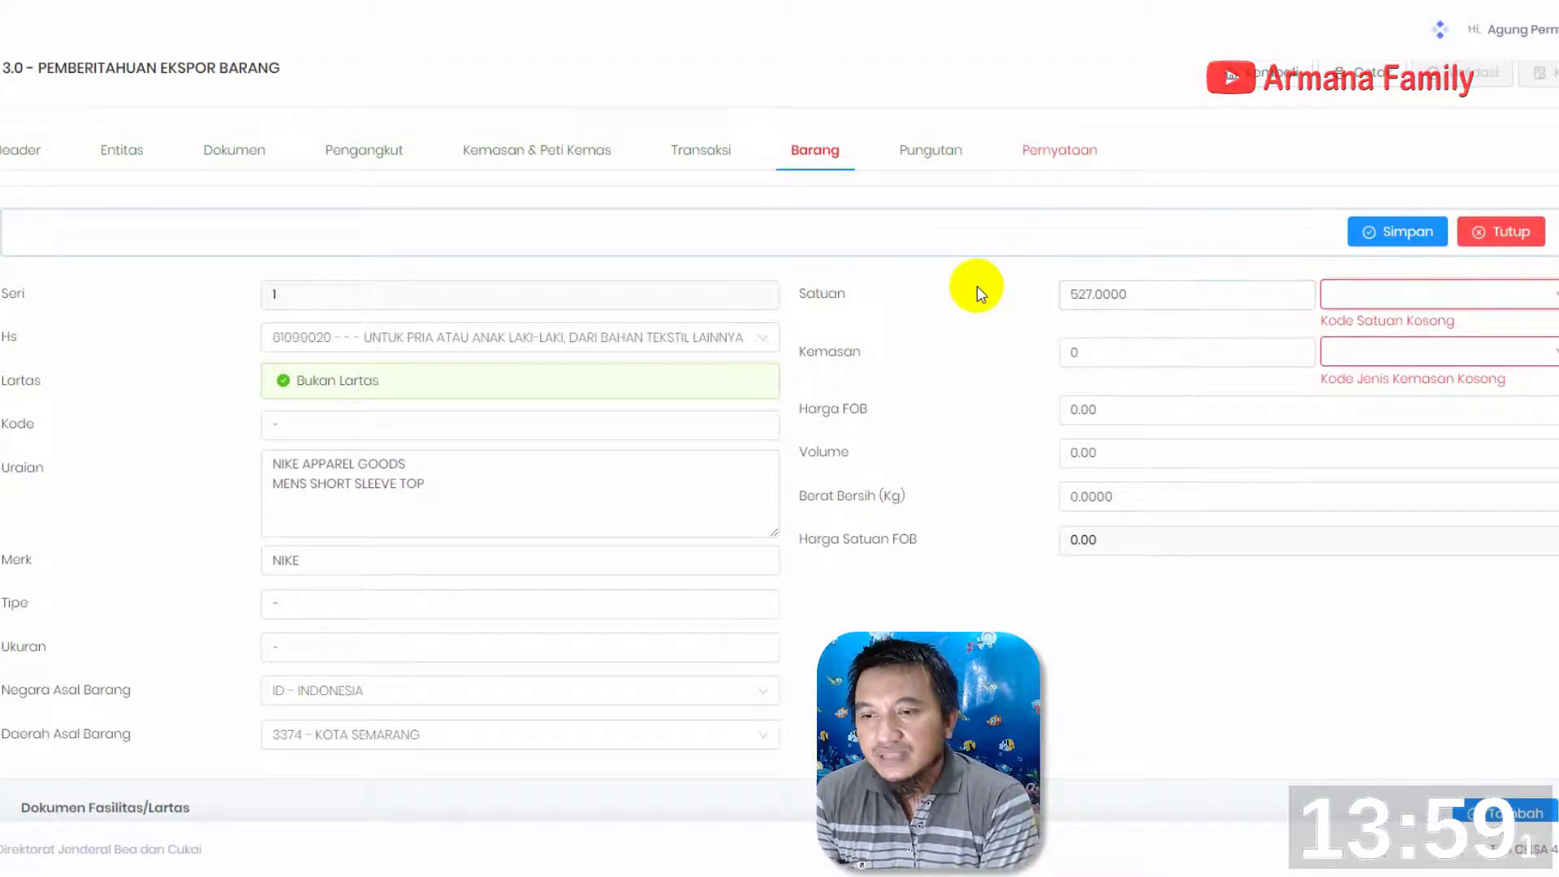
left_click(1417, 302)
type("PCE")
left_click(1465, 330)
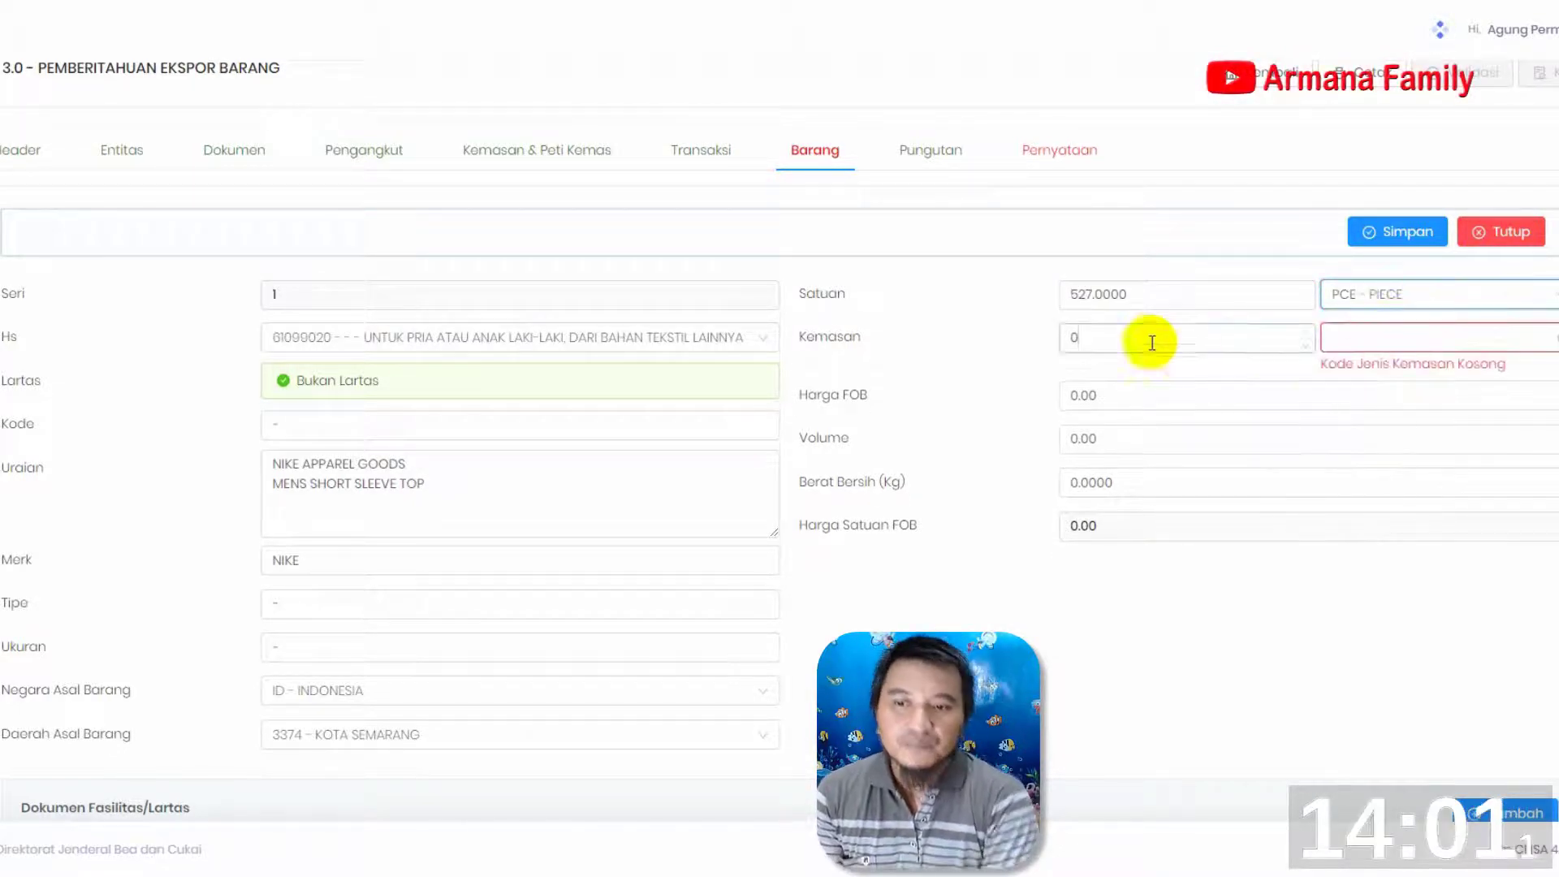
Set the item's Kemasan to 58 with the packaging type CT - CARTON
left_click(1148, 338)
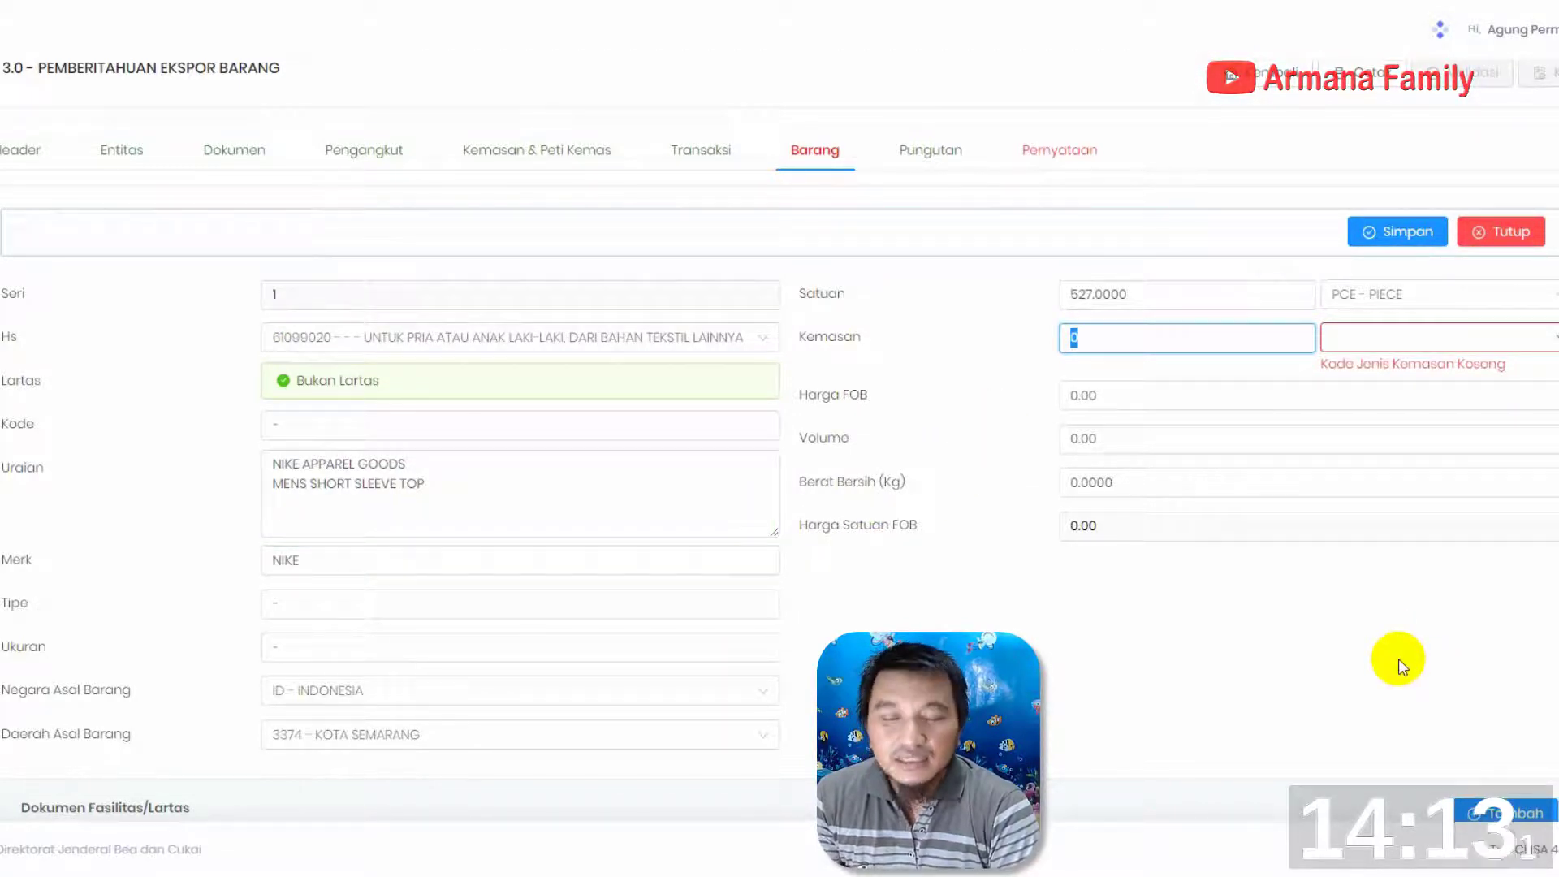
type("58")
left_click(1356, 340)
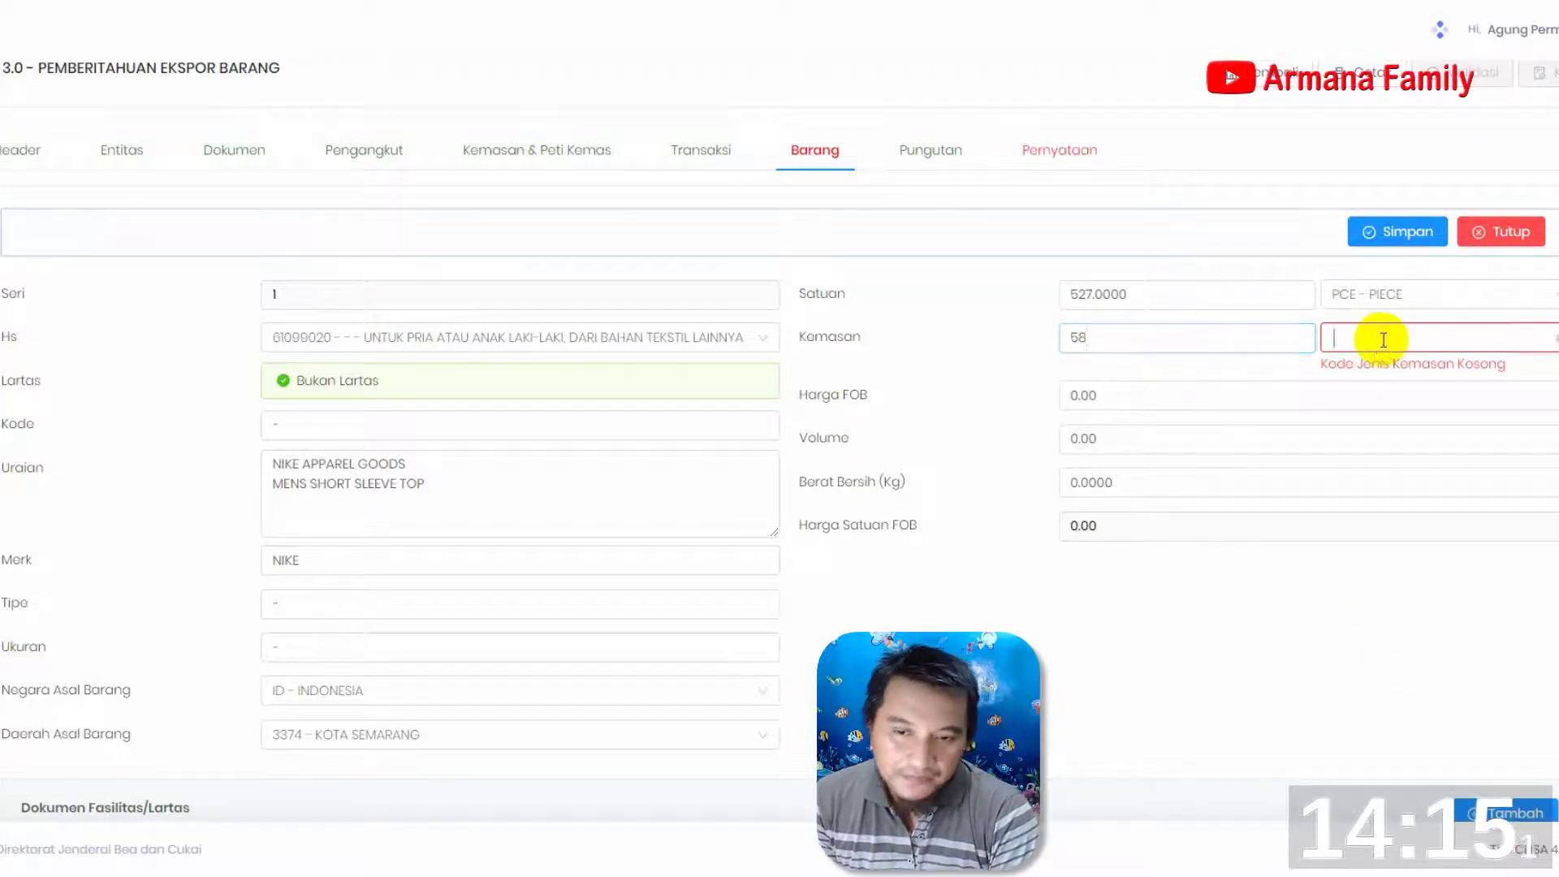
type("CARTON")
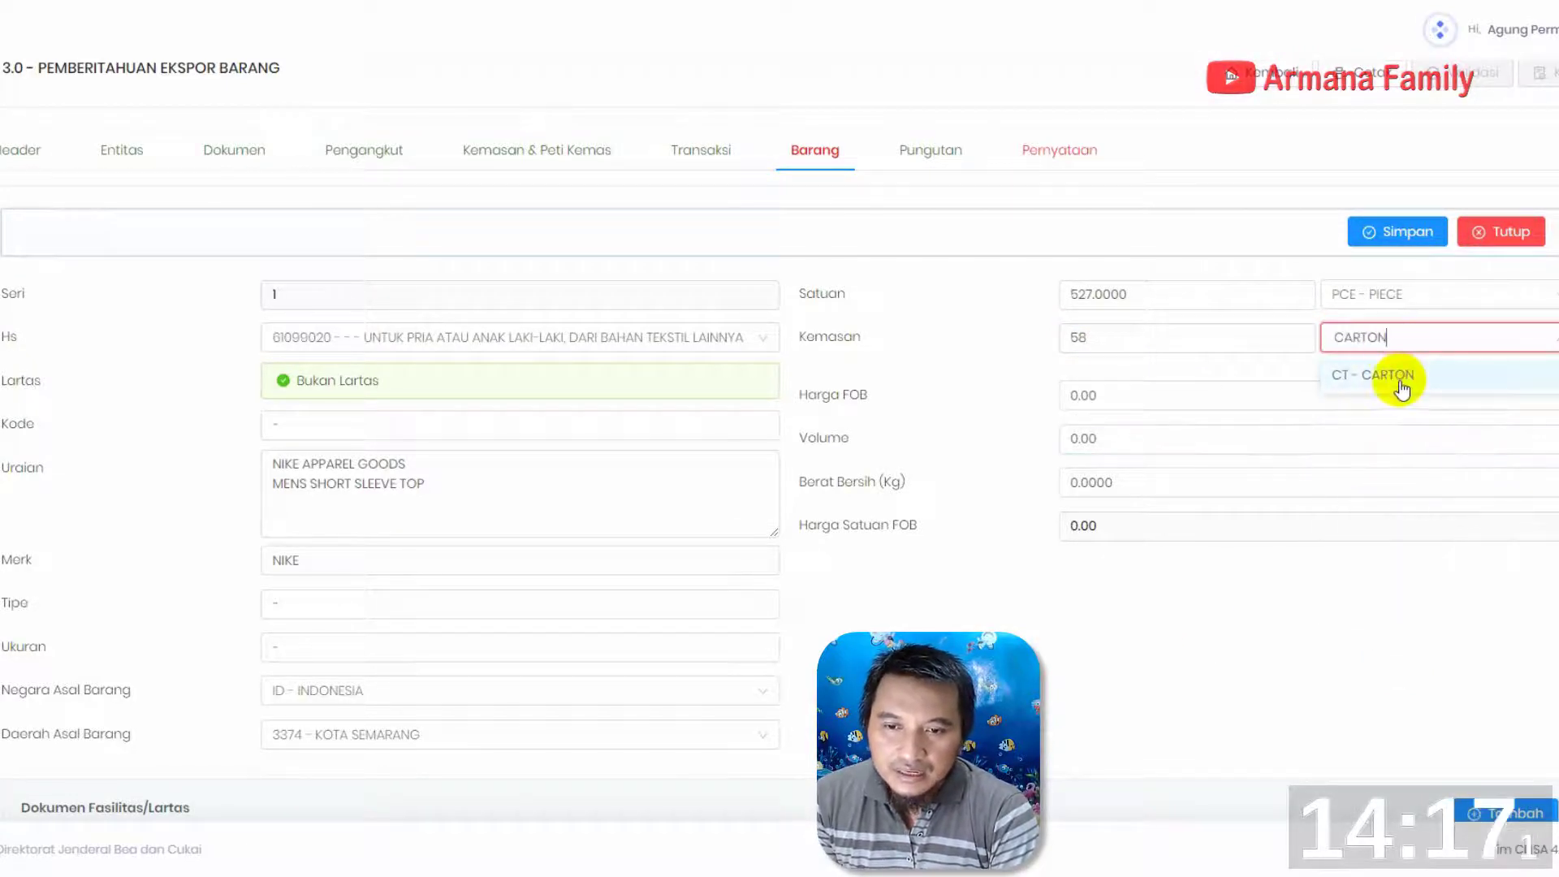
left_click(1398, 375)
Set the item's Harga FOB to 5,893.38
left_click(1128, 378)
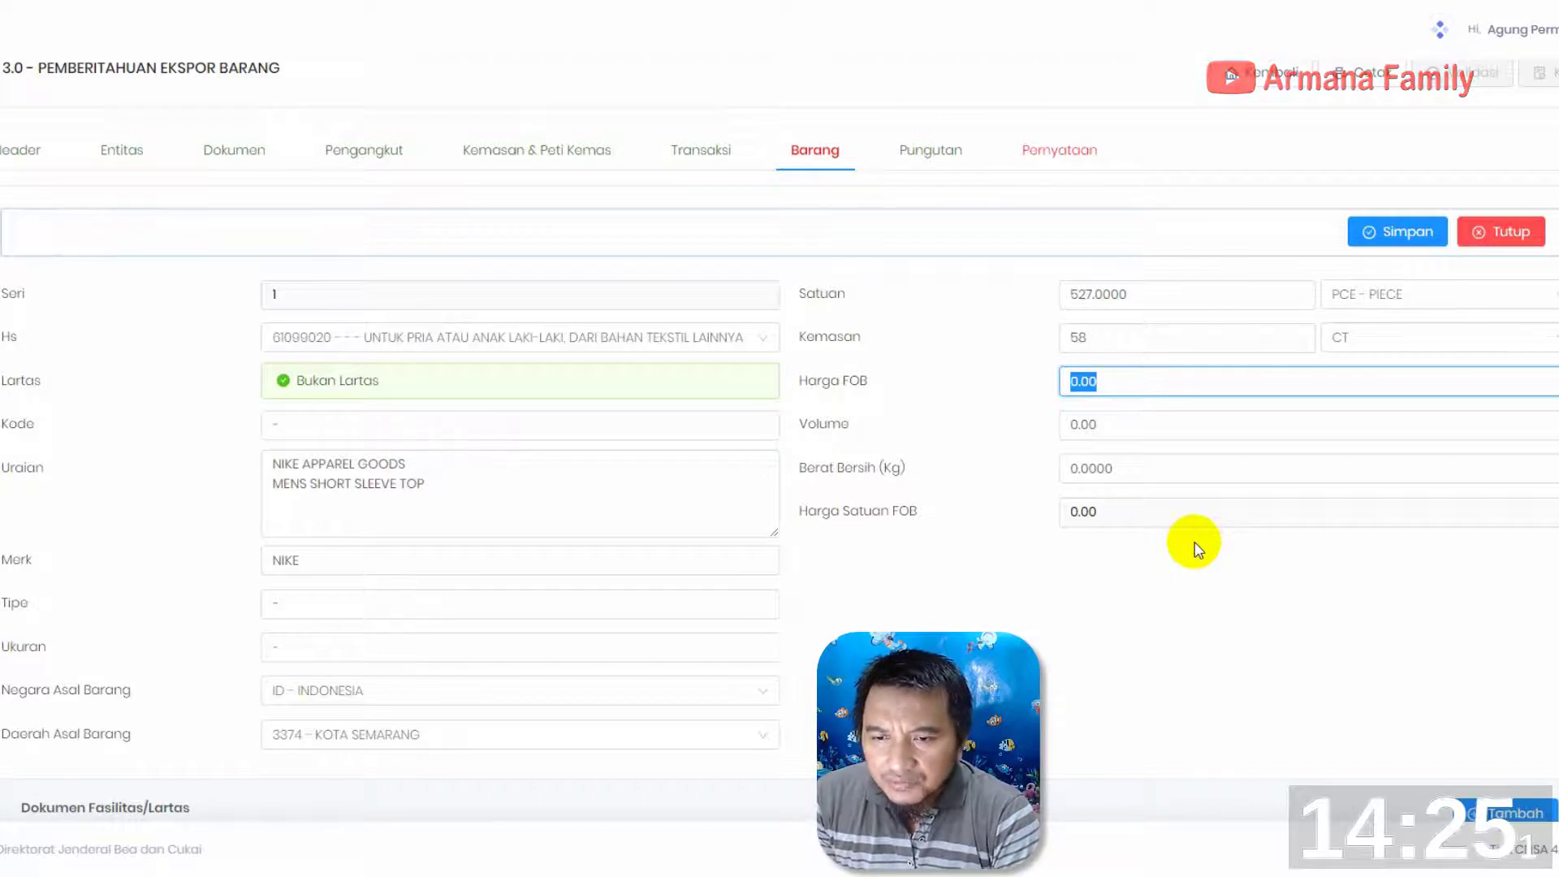
type("5,893.38")
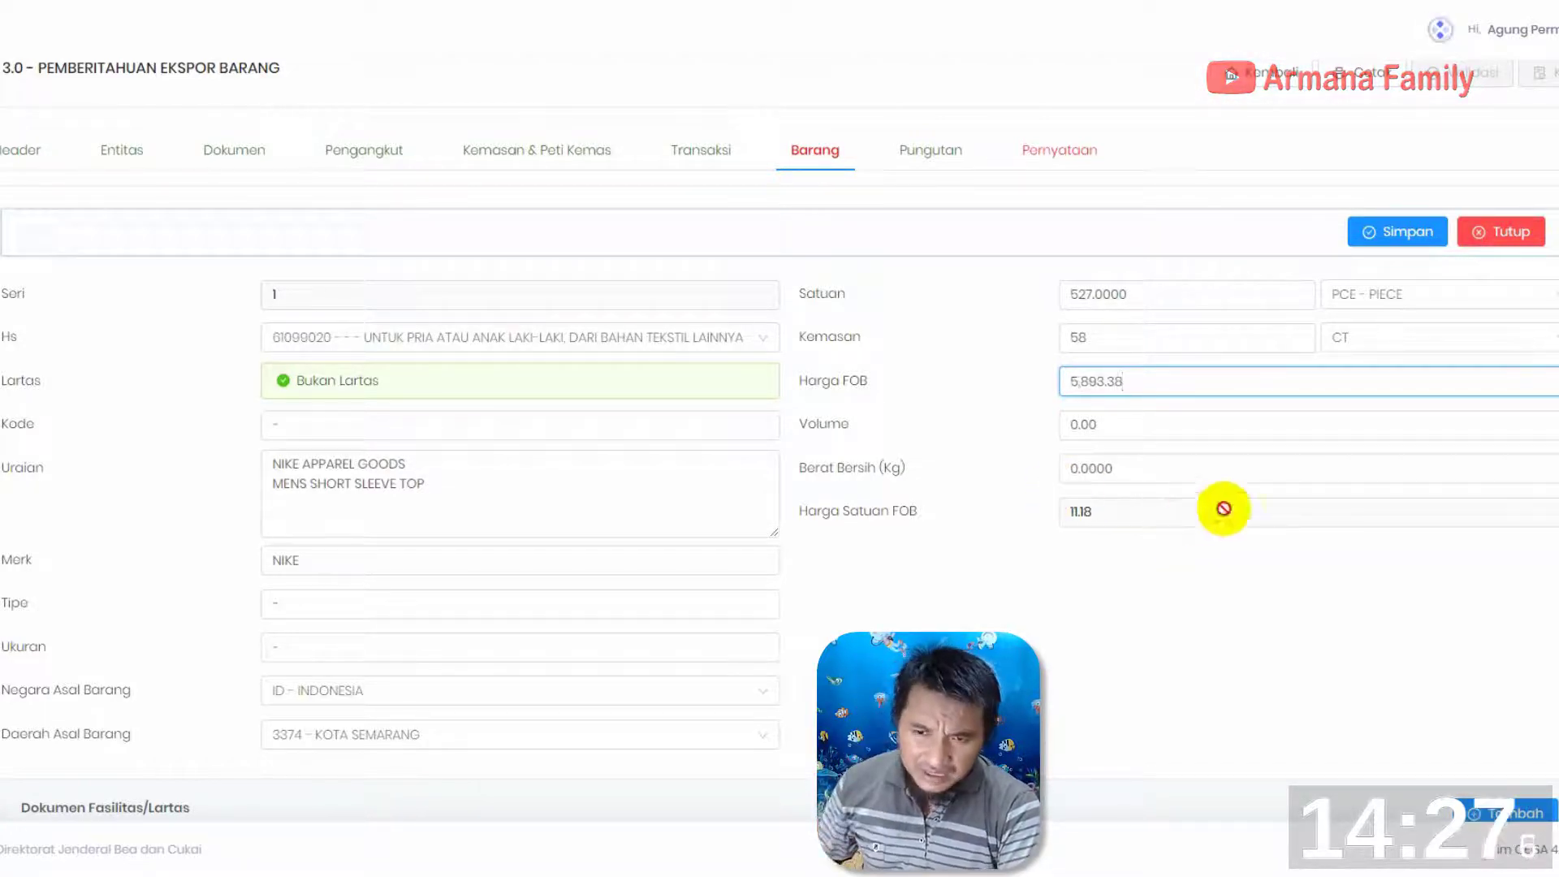
key("Tab")
Enter 207.97 as the item's Berat Bersih (Kg), leaving Volume as it is
left_click_drag(1145, 471, 1001, 459)
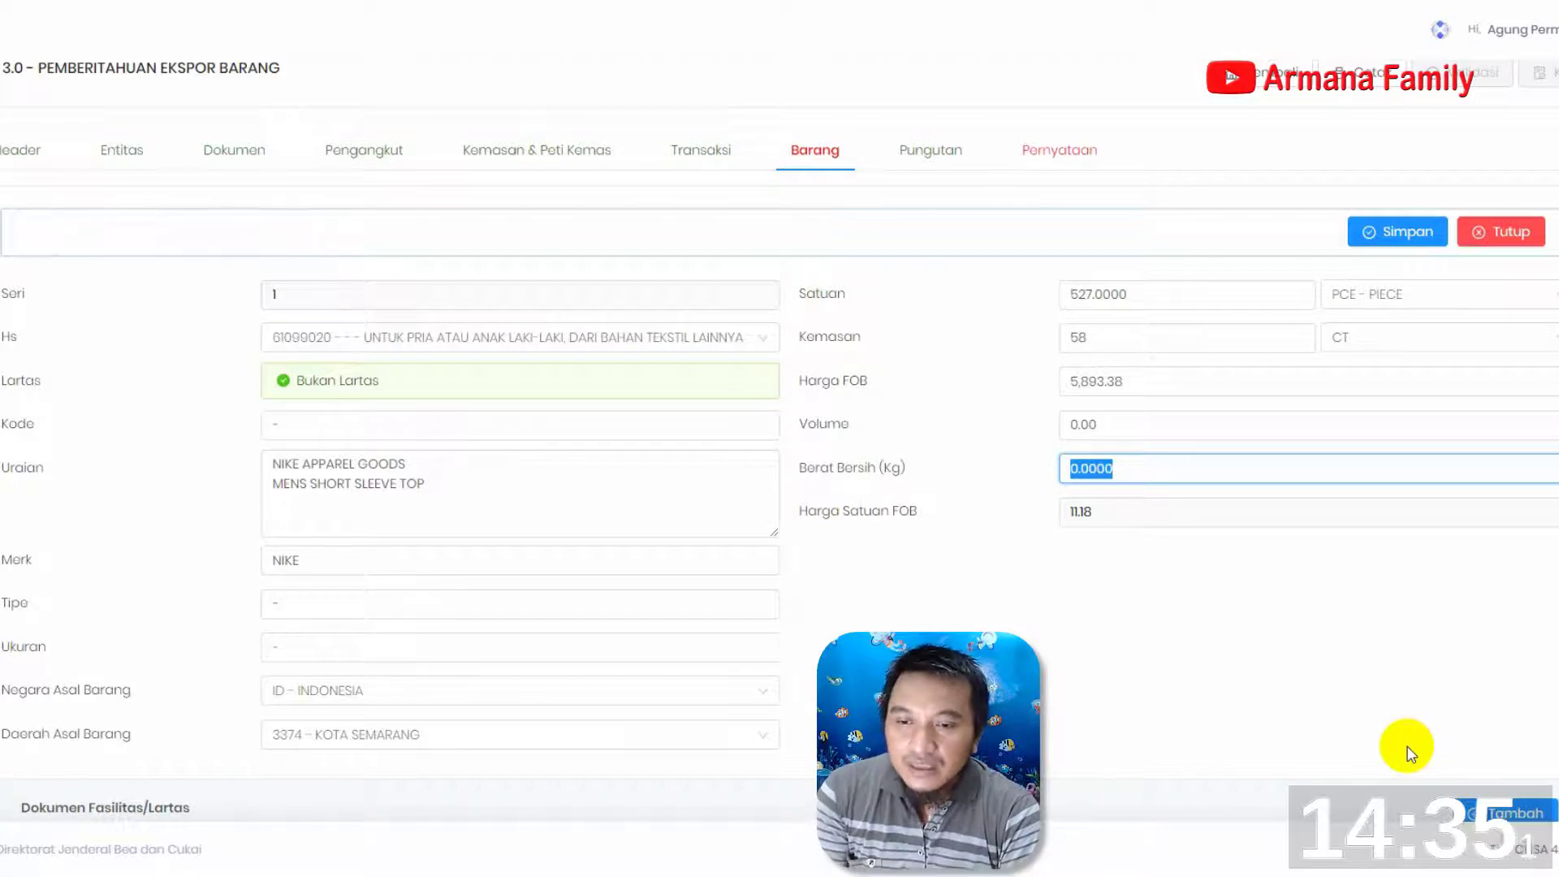
type(".97")
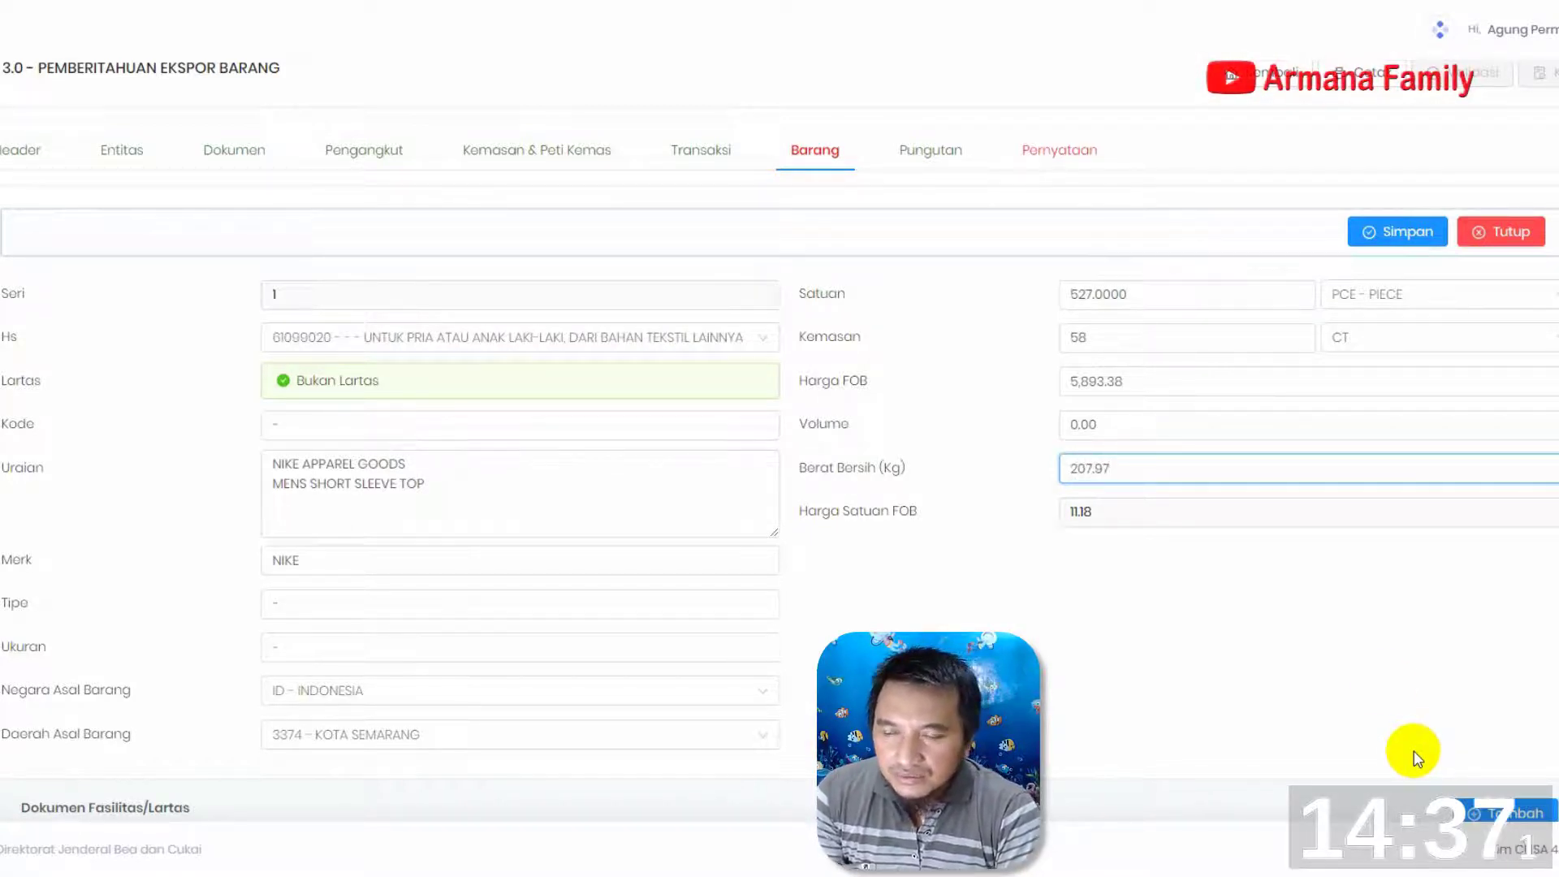
left_click(1207, 424)
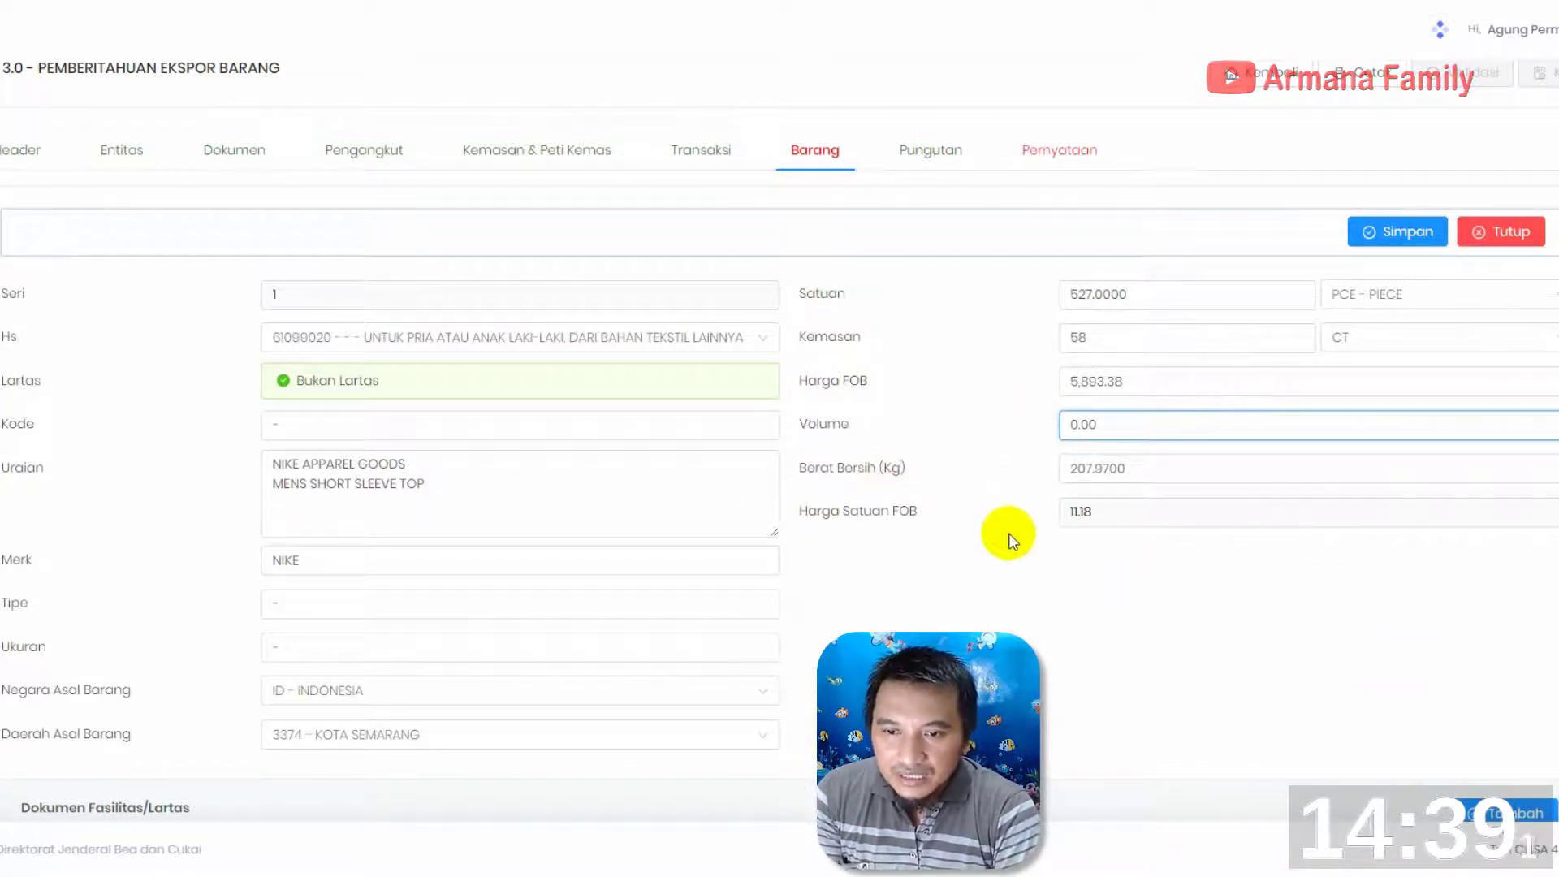
Change the item's Berat Bersih (Kg) to 97.45 and review the completed item fields
left_click(1129, 475)
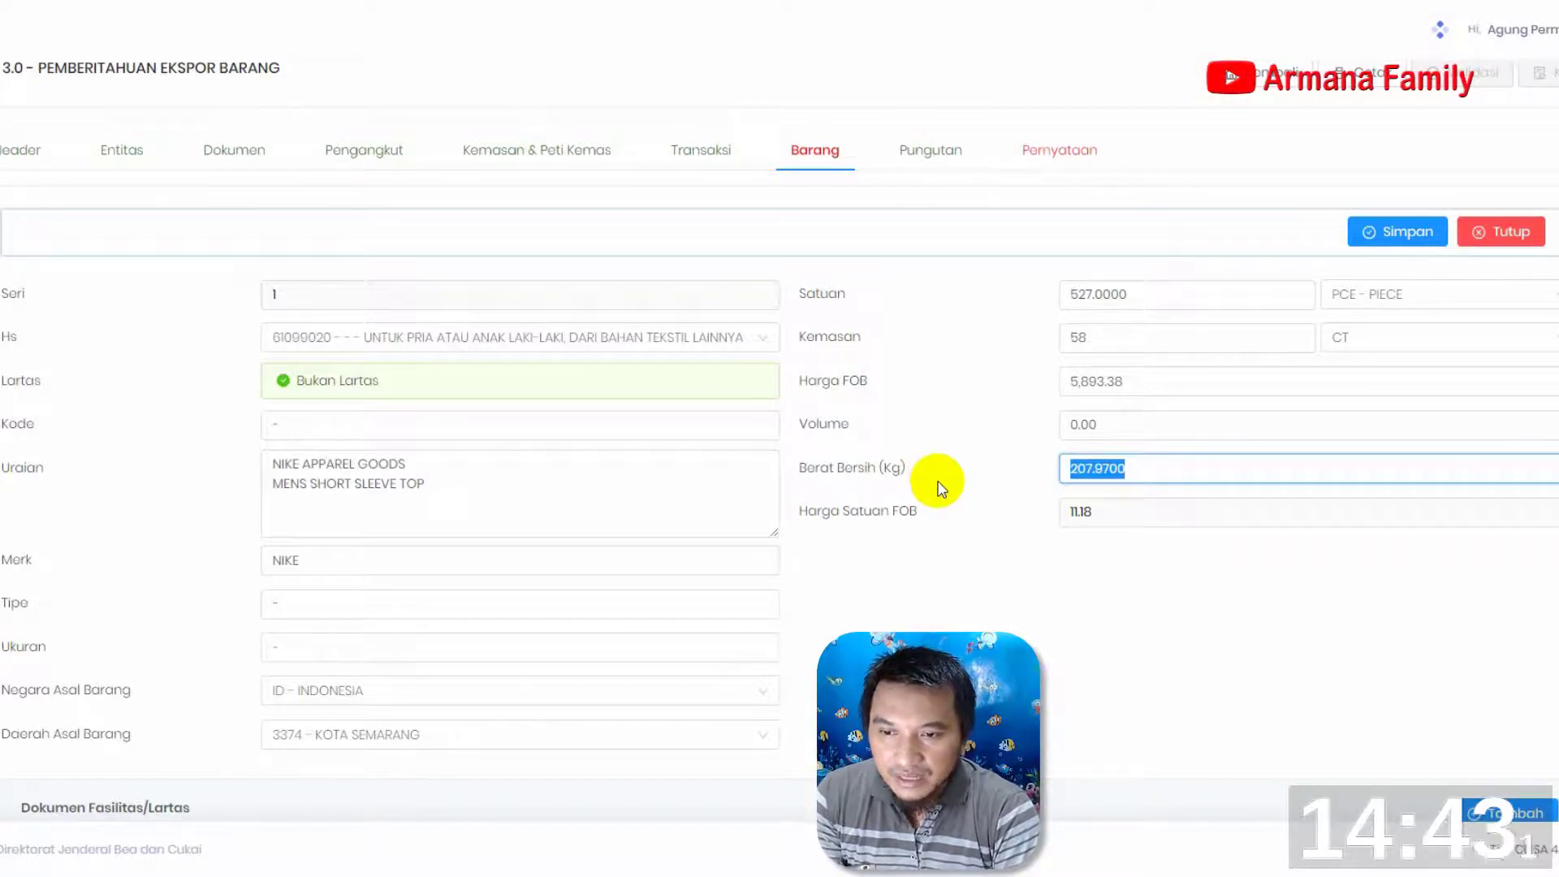
type("97")
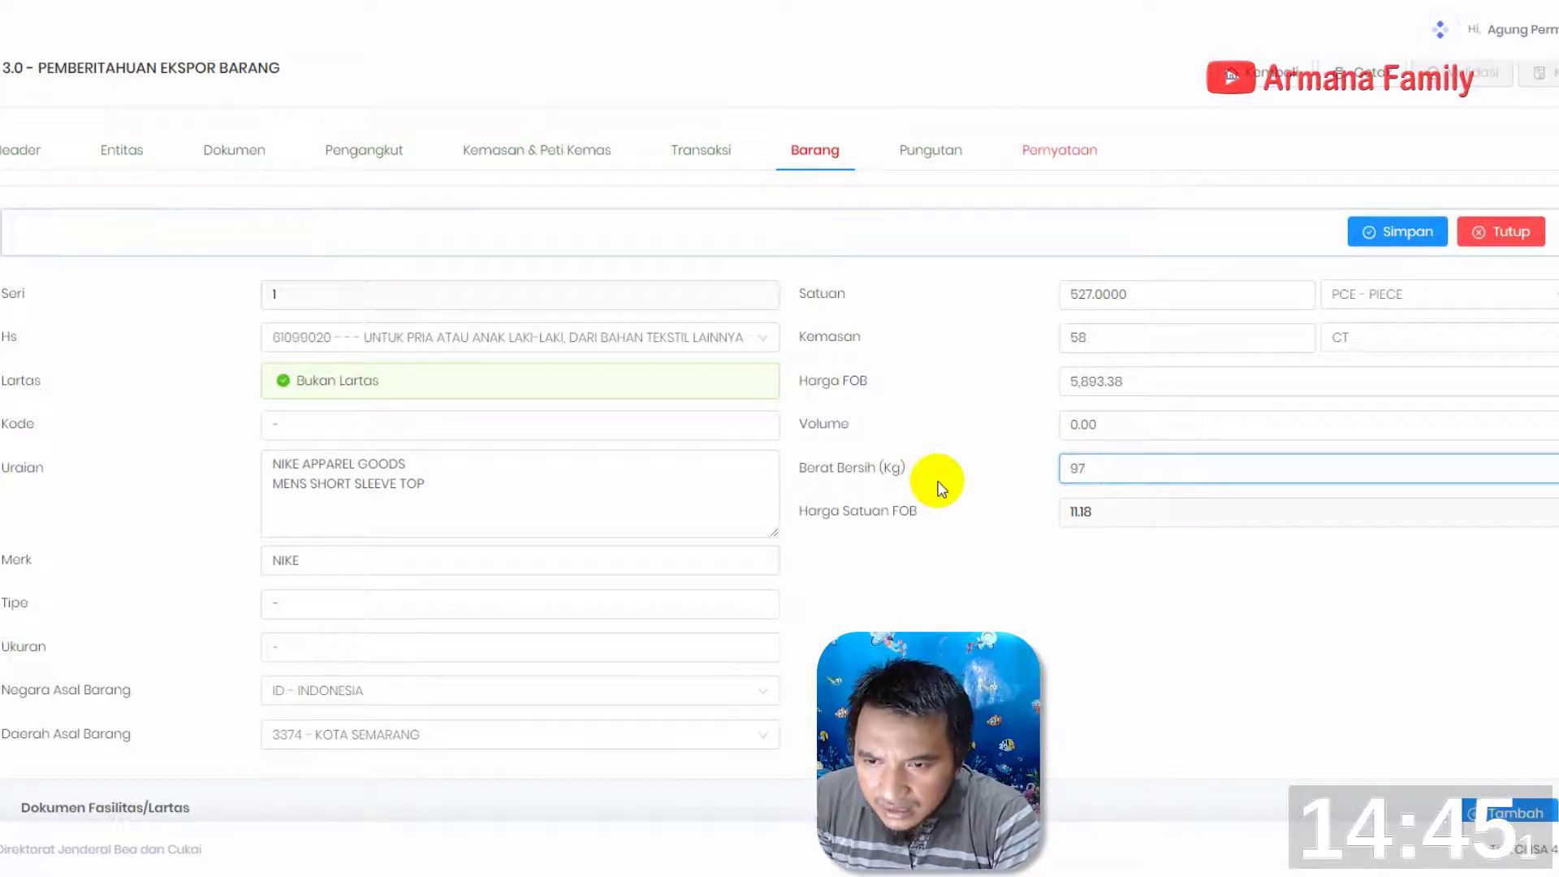
type(".45")
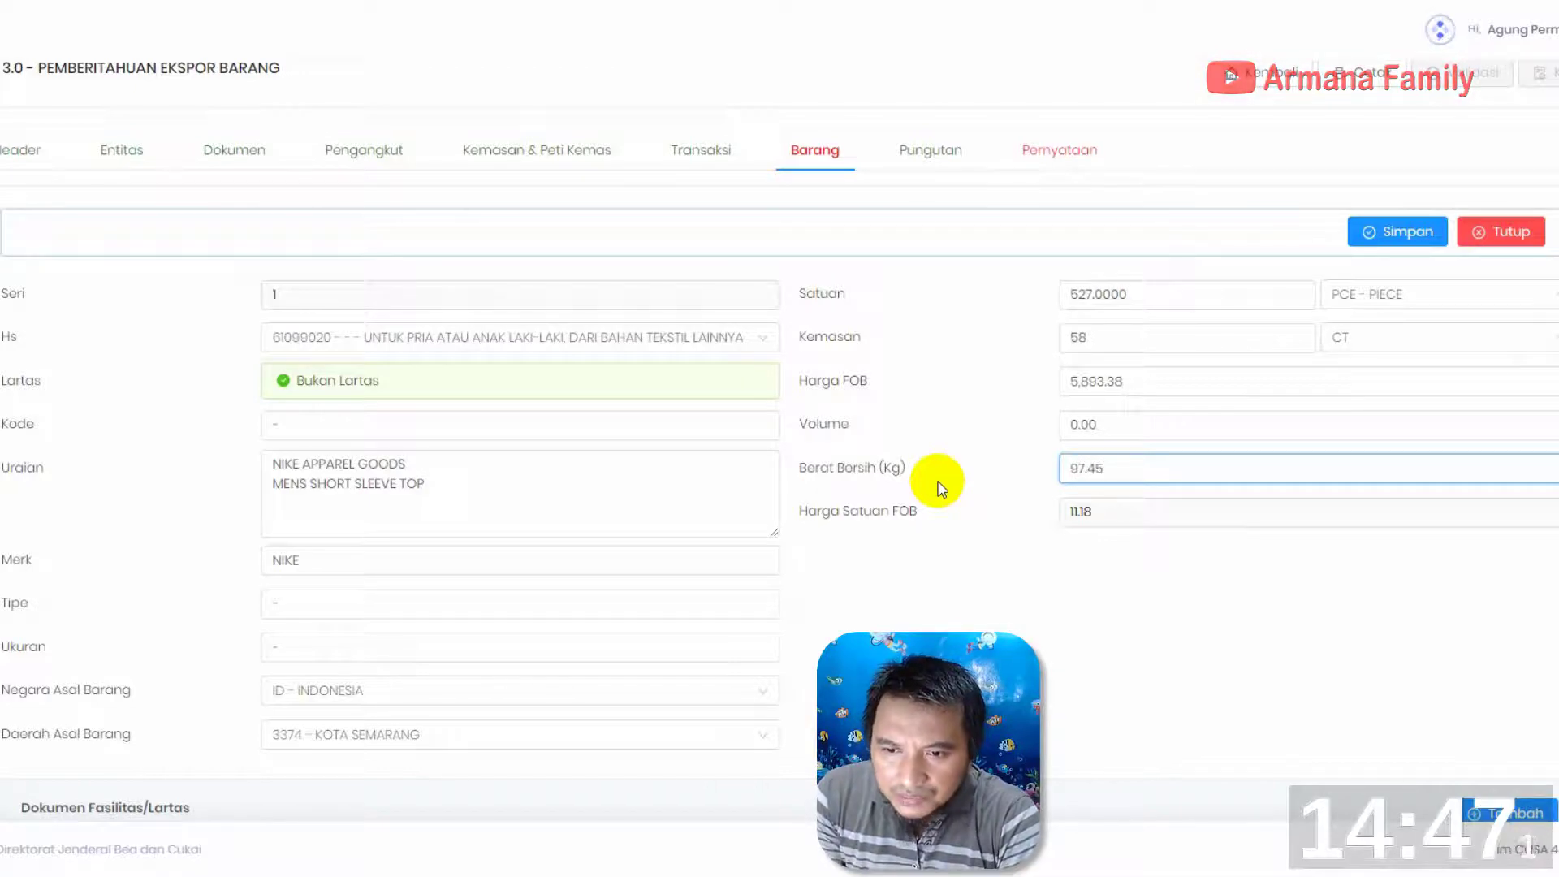
scroll(995, 580, "down", 3)
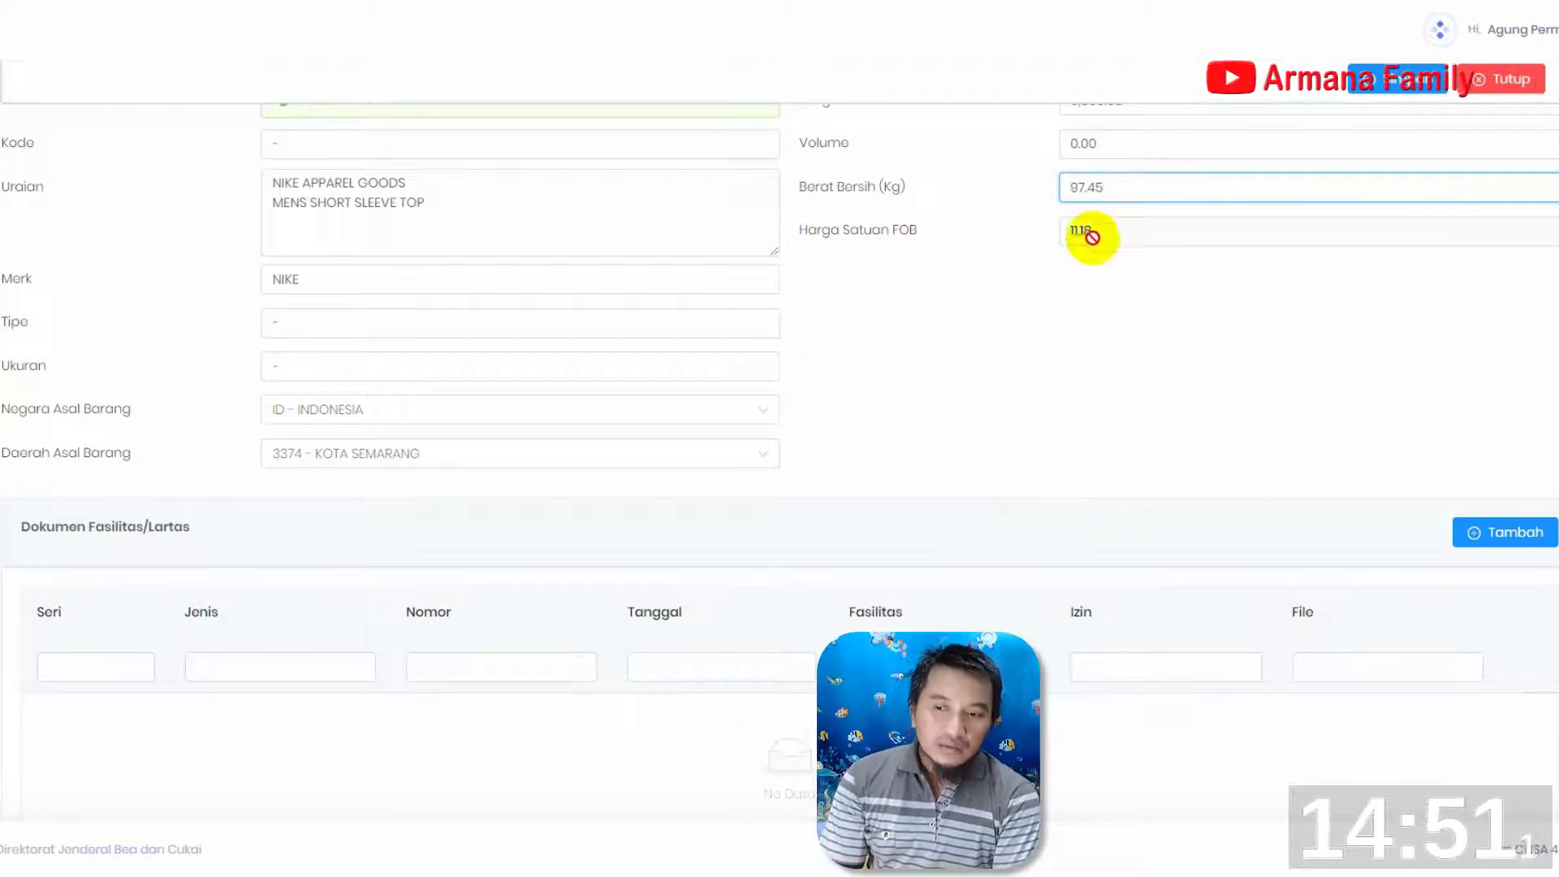
left_click(1170, 231)
scroll(609, 522, "up", 3)
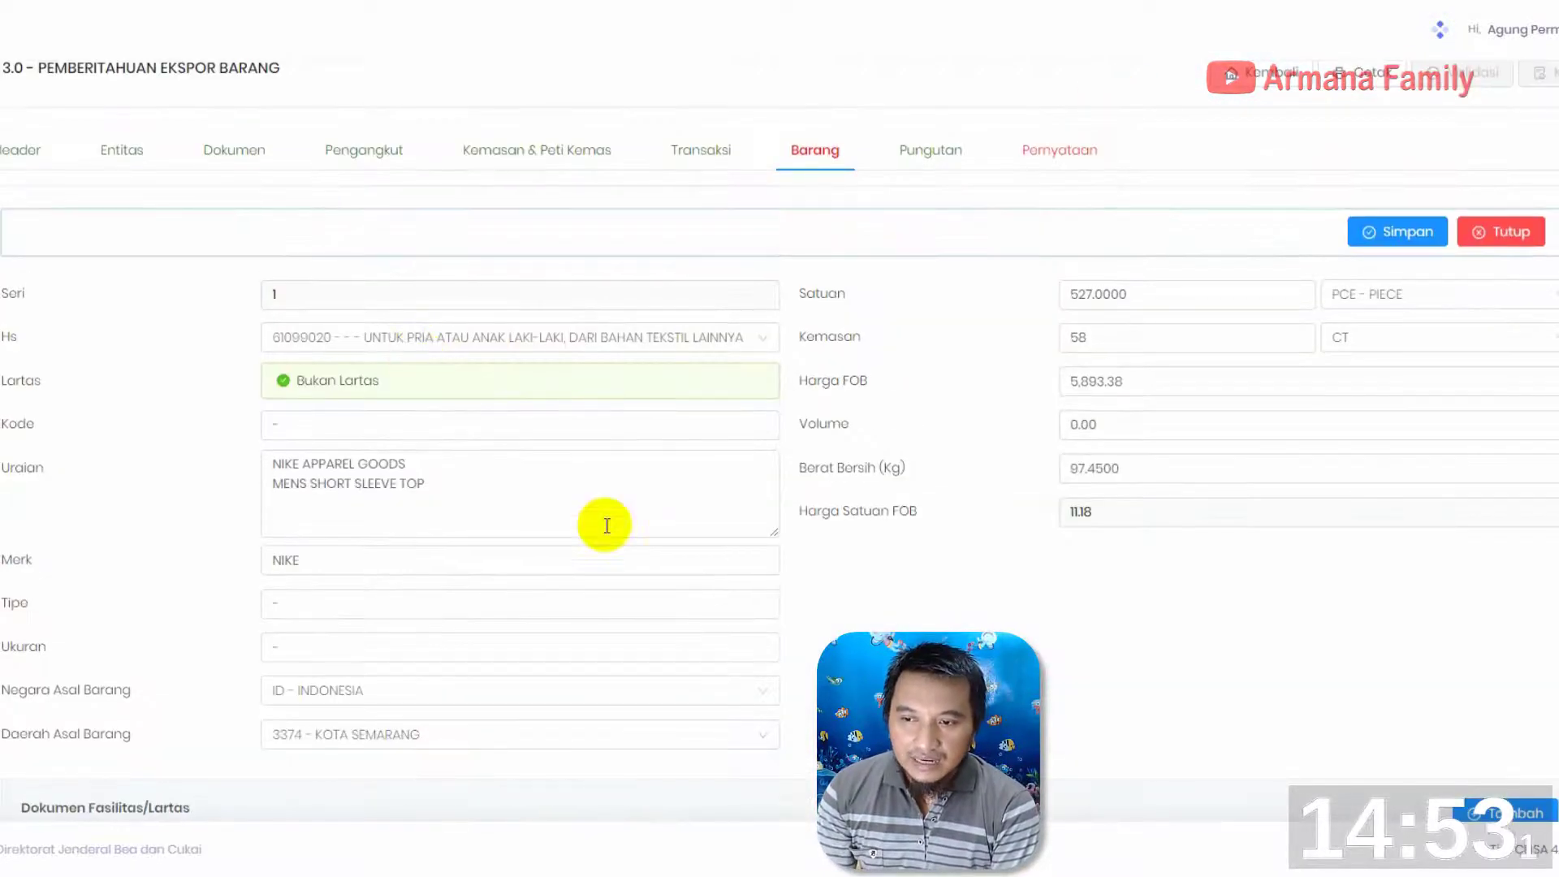
scroll(745, 532, "down", 4)
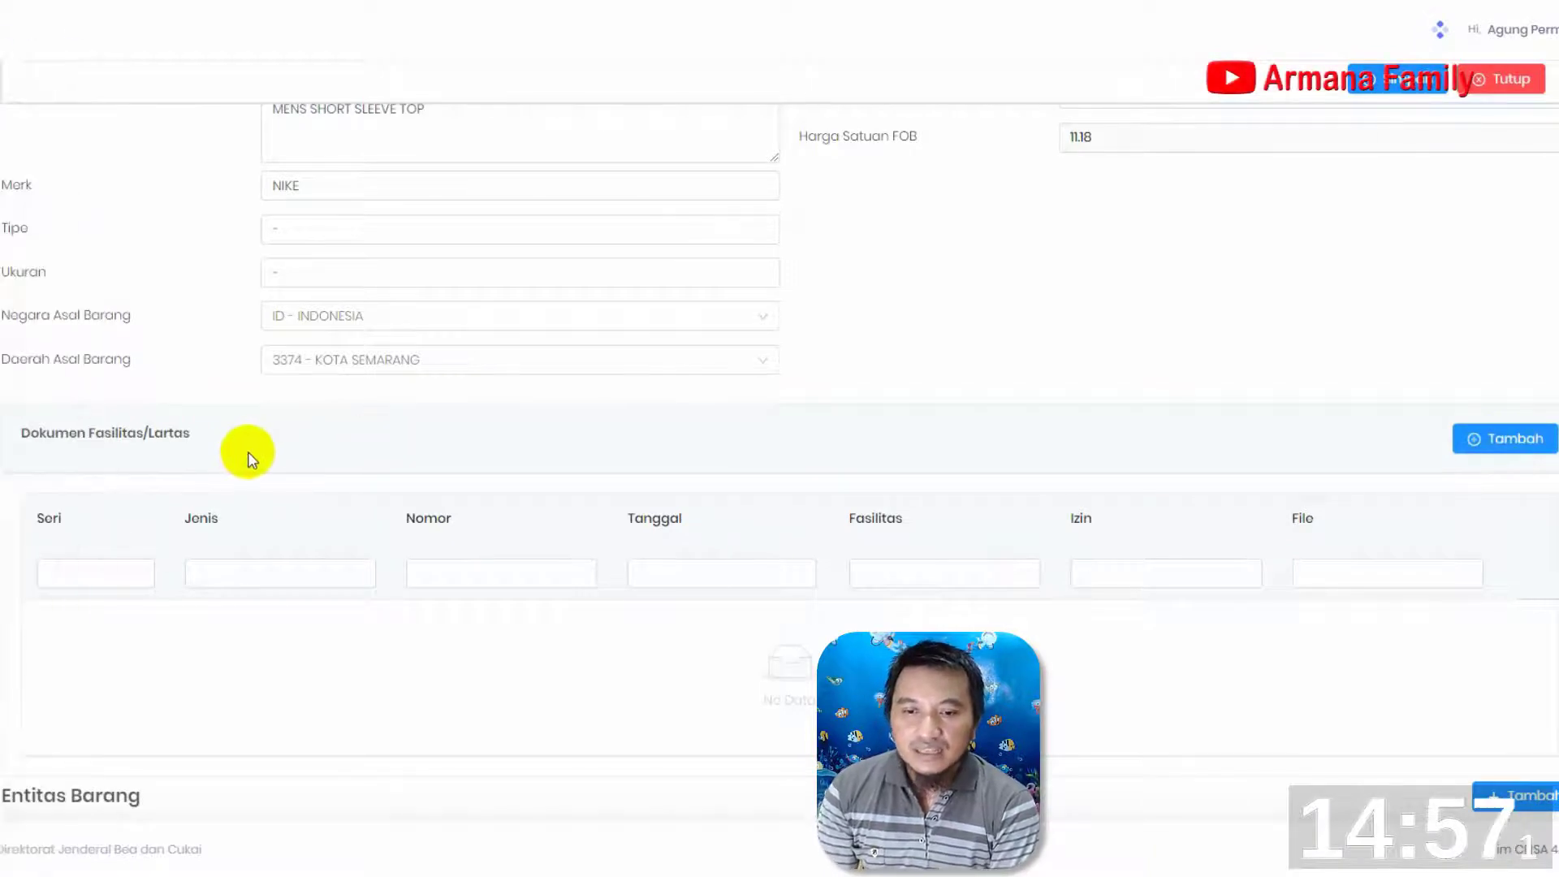
Add the listed owner entity to the item's Entitas Barang
scroll(339, 495, "down", 3)
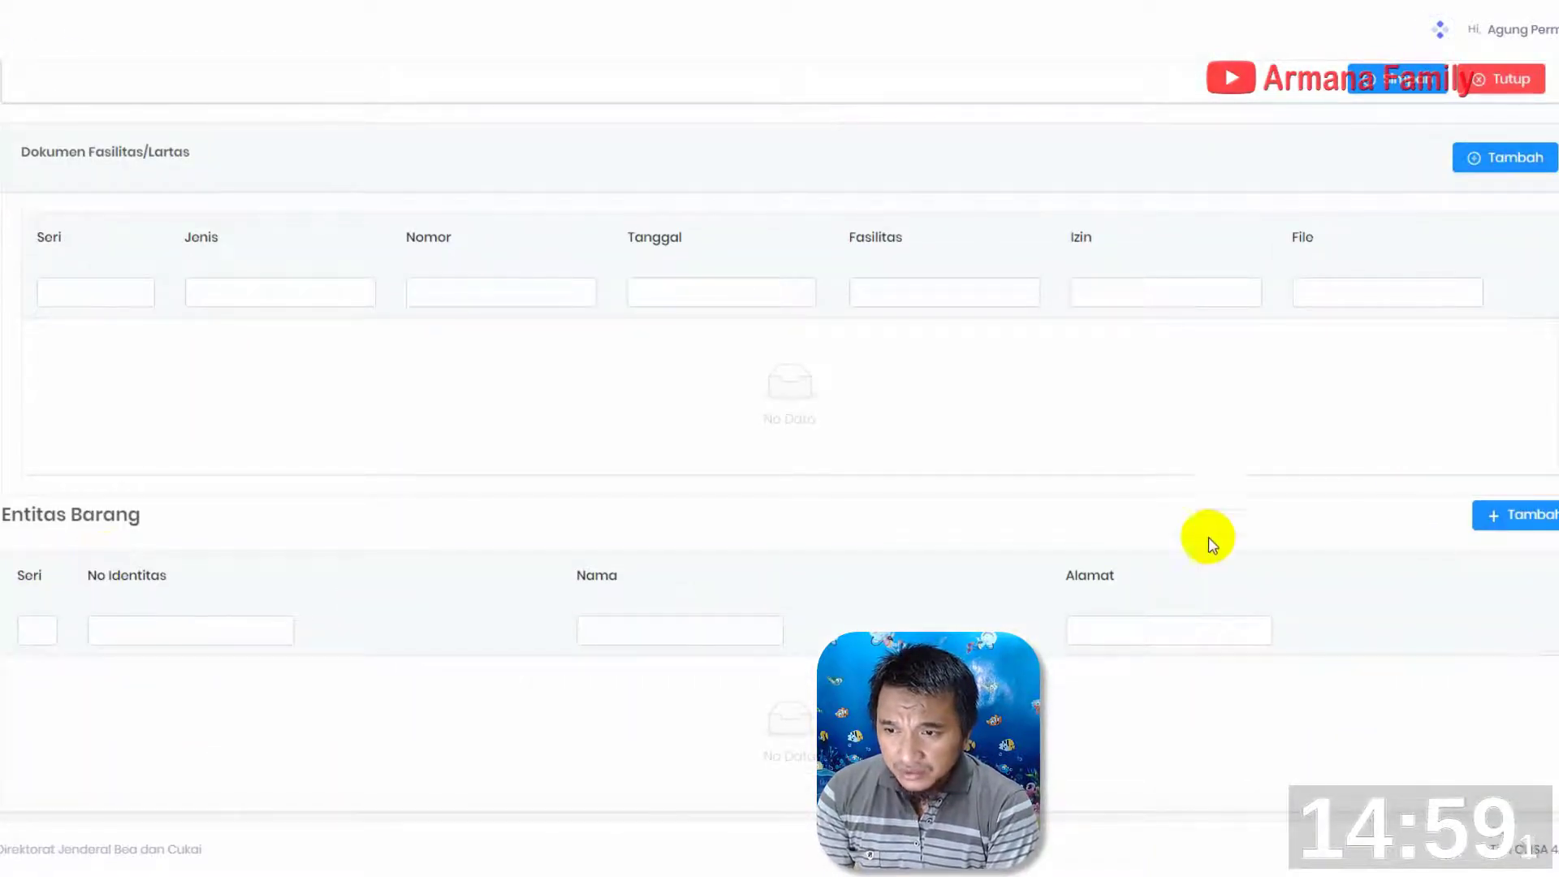
scroll(814, 588, "down", 2)
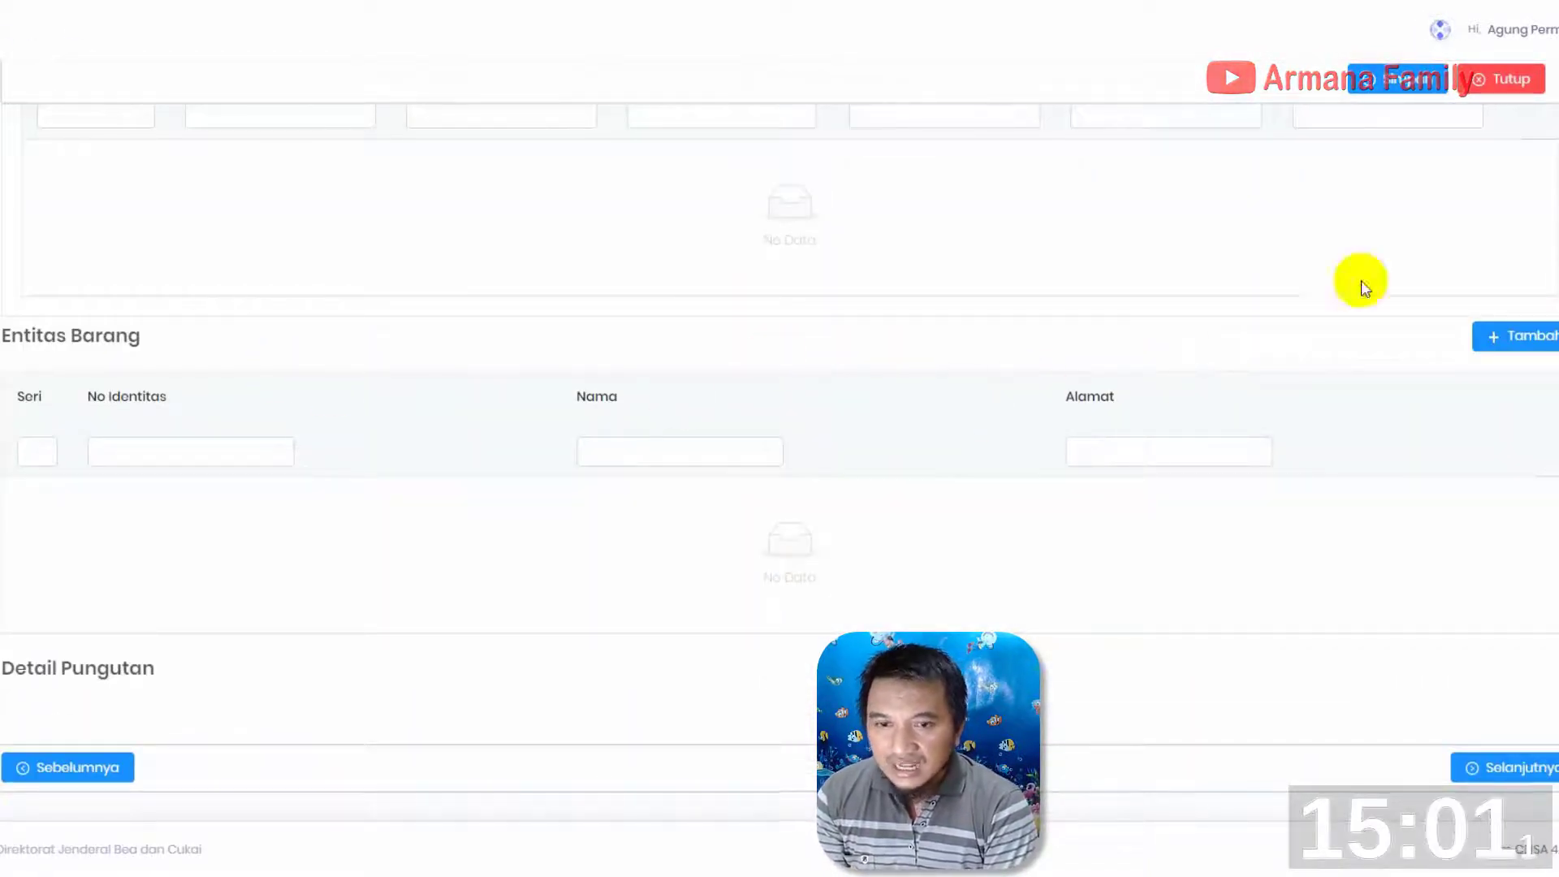
left_click(1506, 341)
left_click(887, 435)
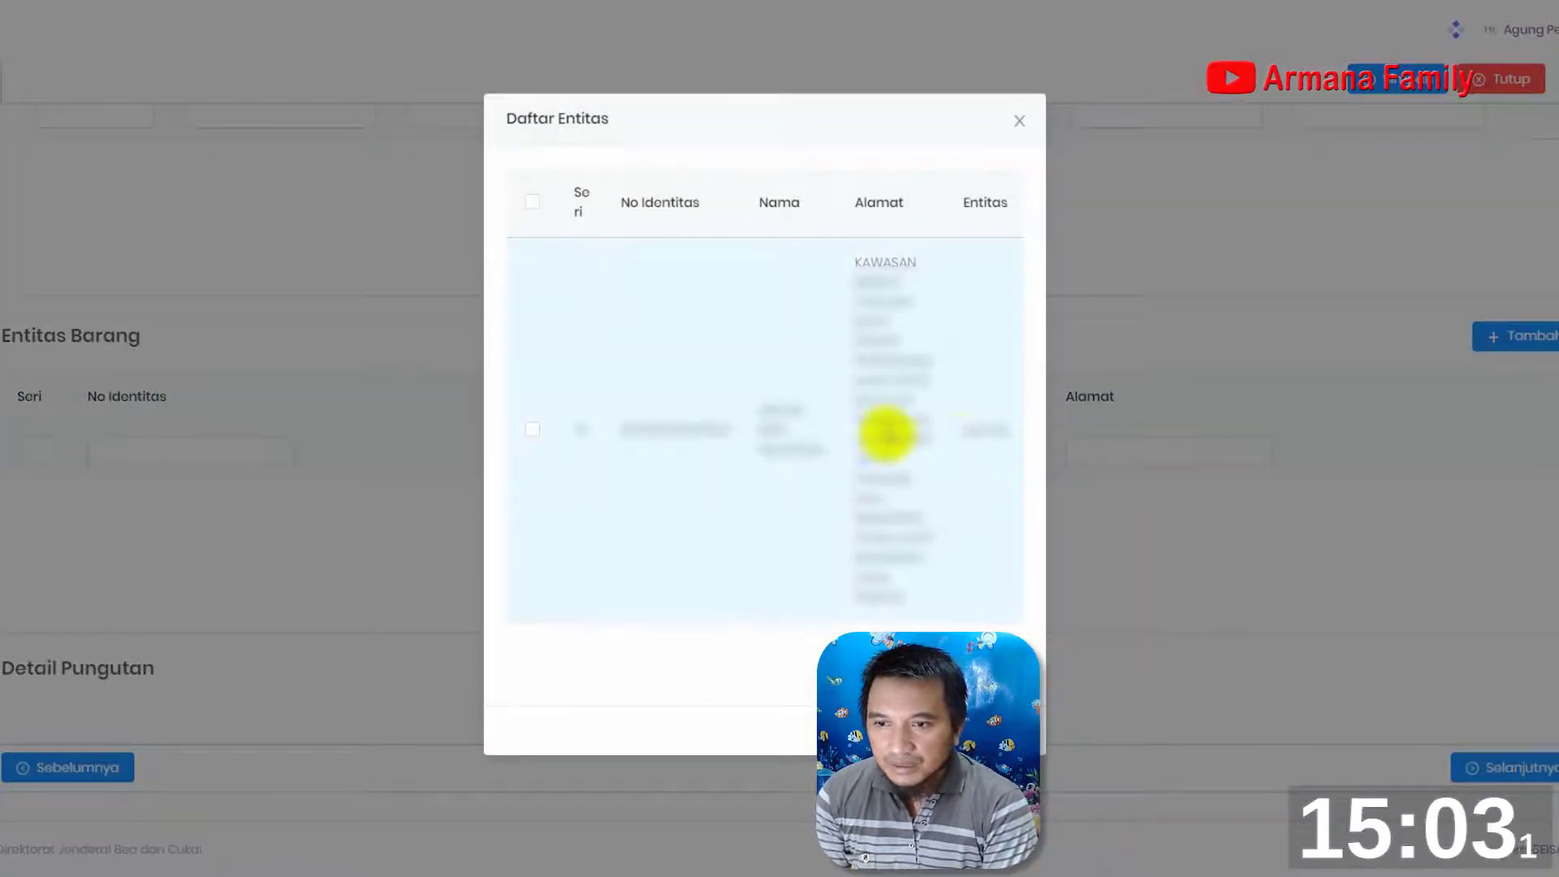
left_click(532, 428)
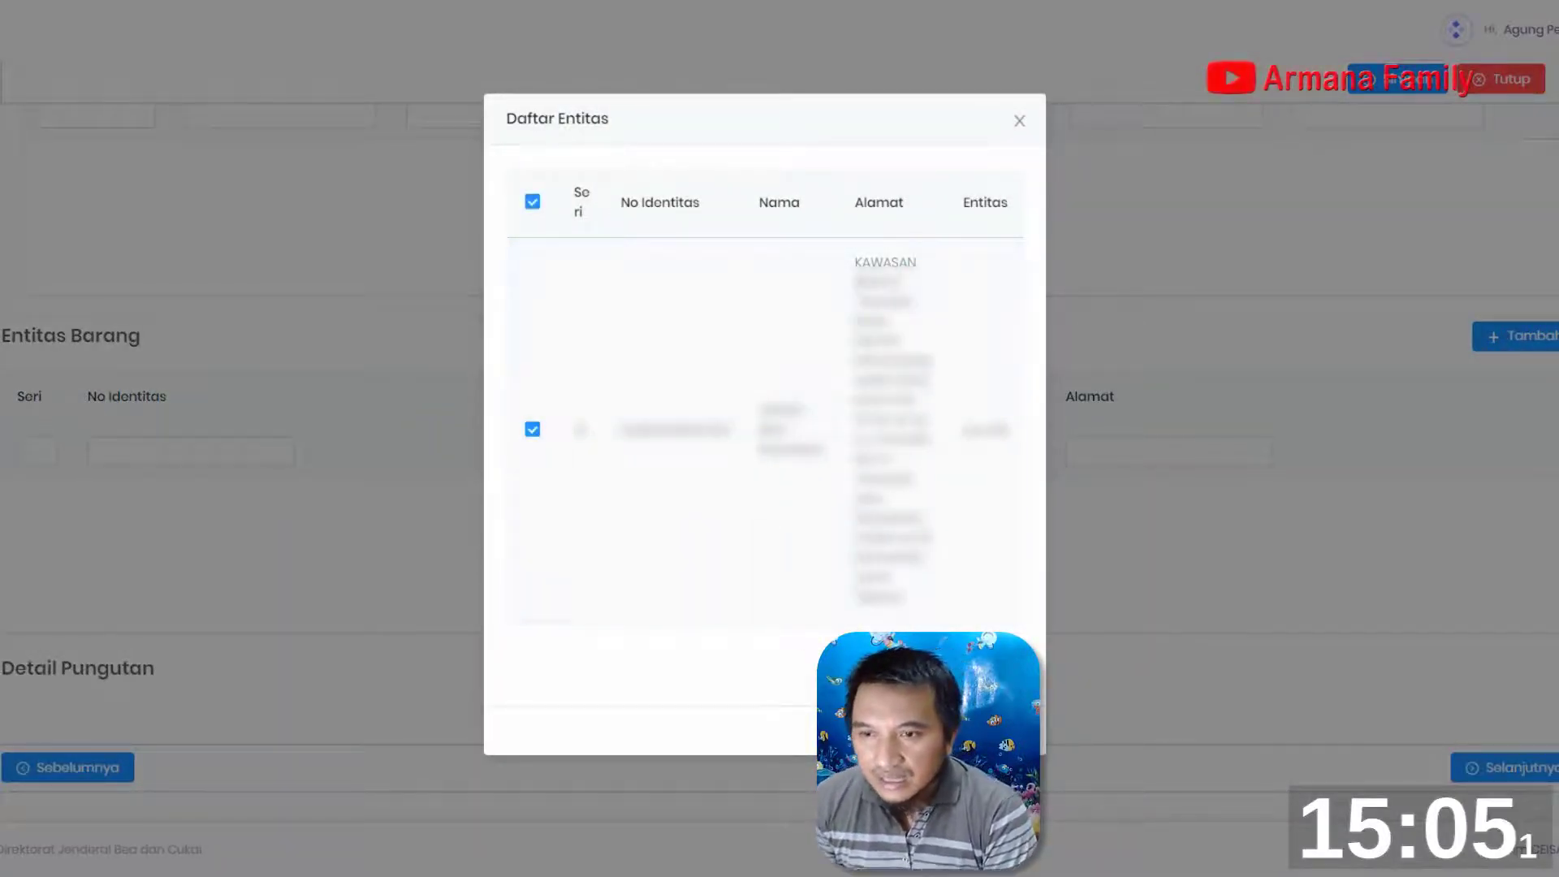
left_click(989, 730)
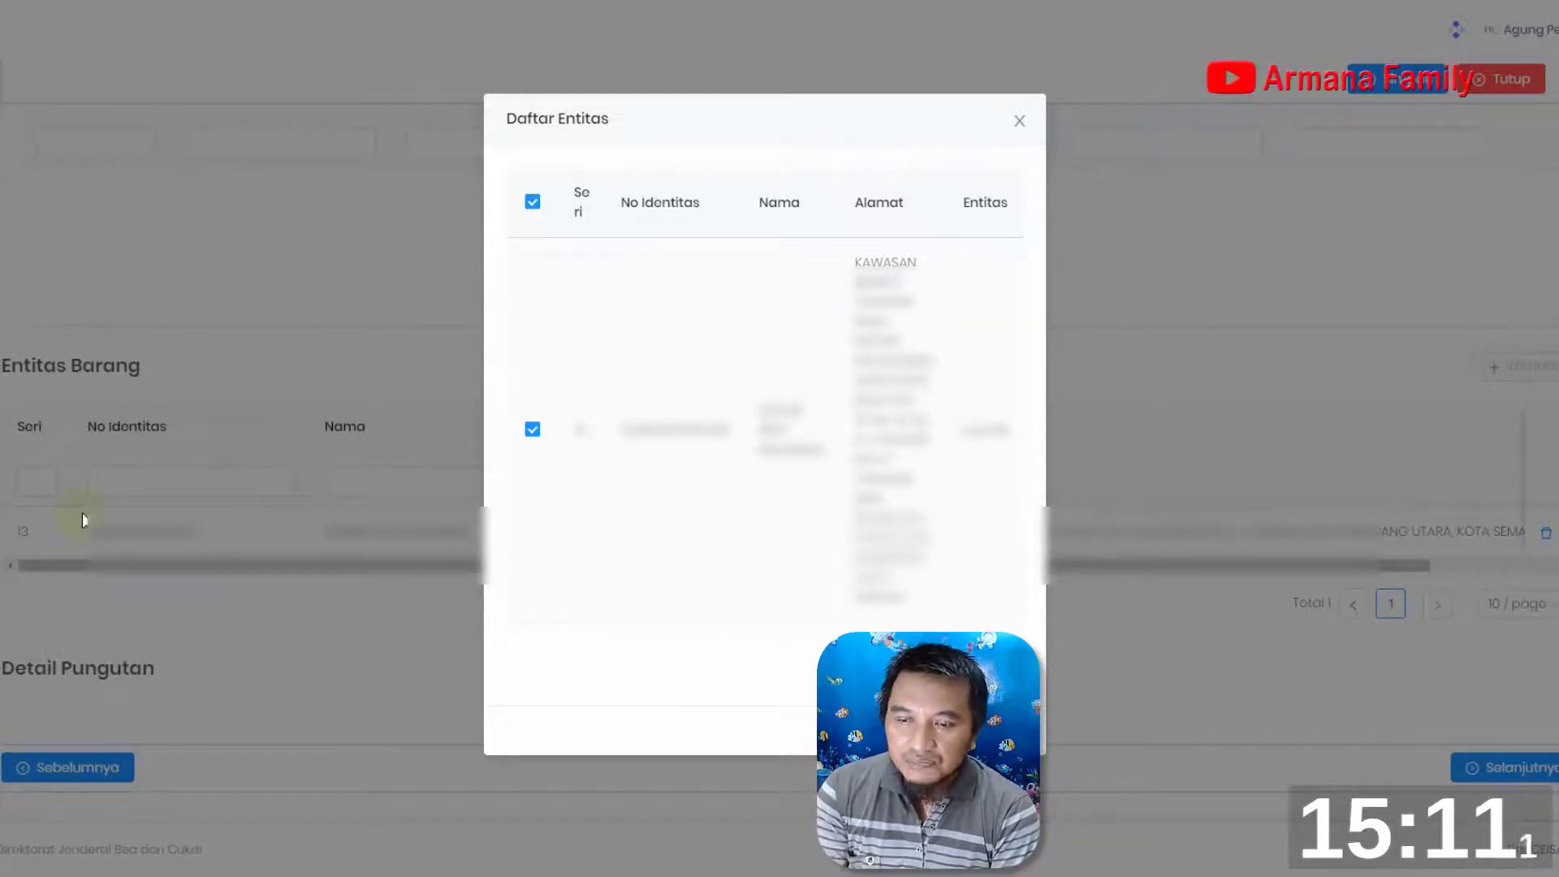
left_click(1019, 120)
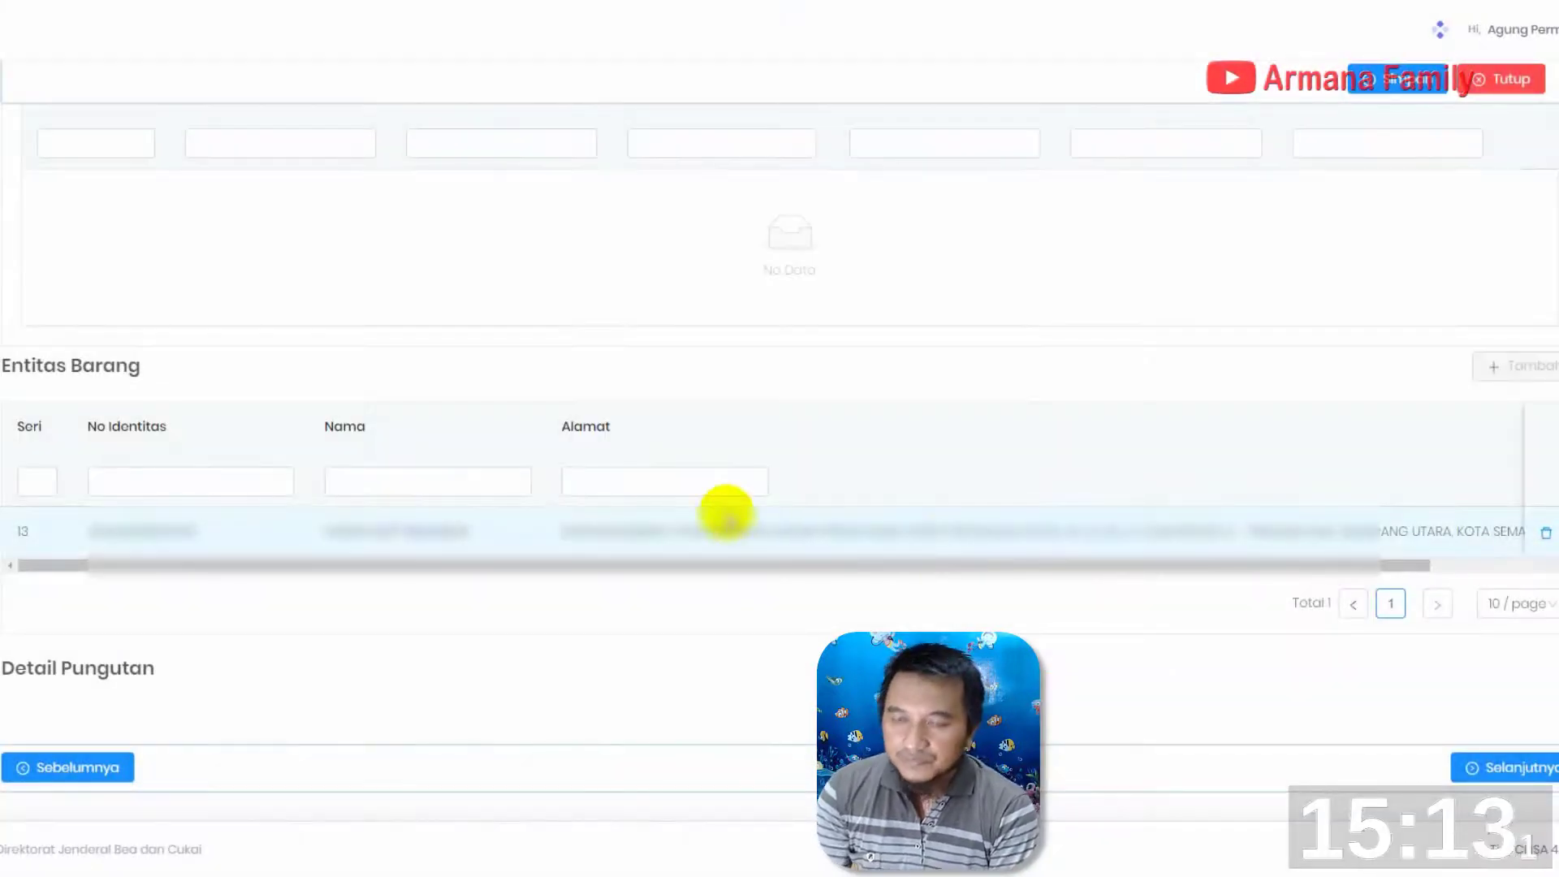
Review the item's Entitas Barang and goods fields, and close the item form without saving
scroll(1323, 608, "up", 5)
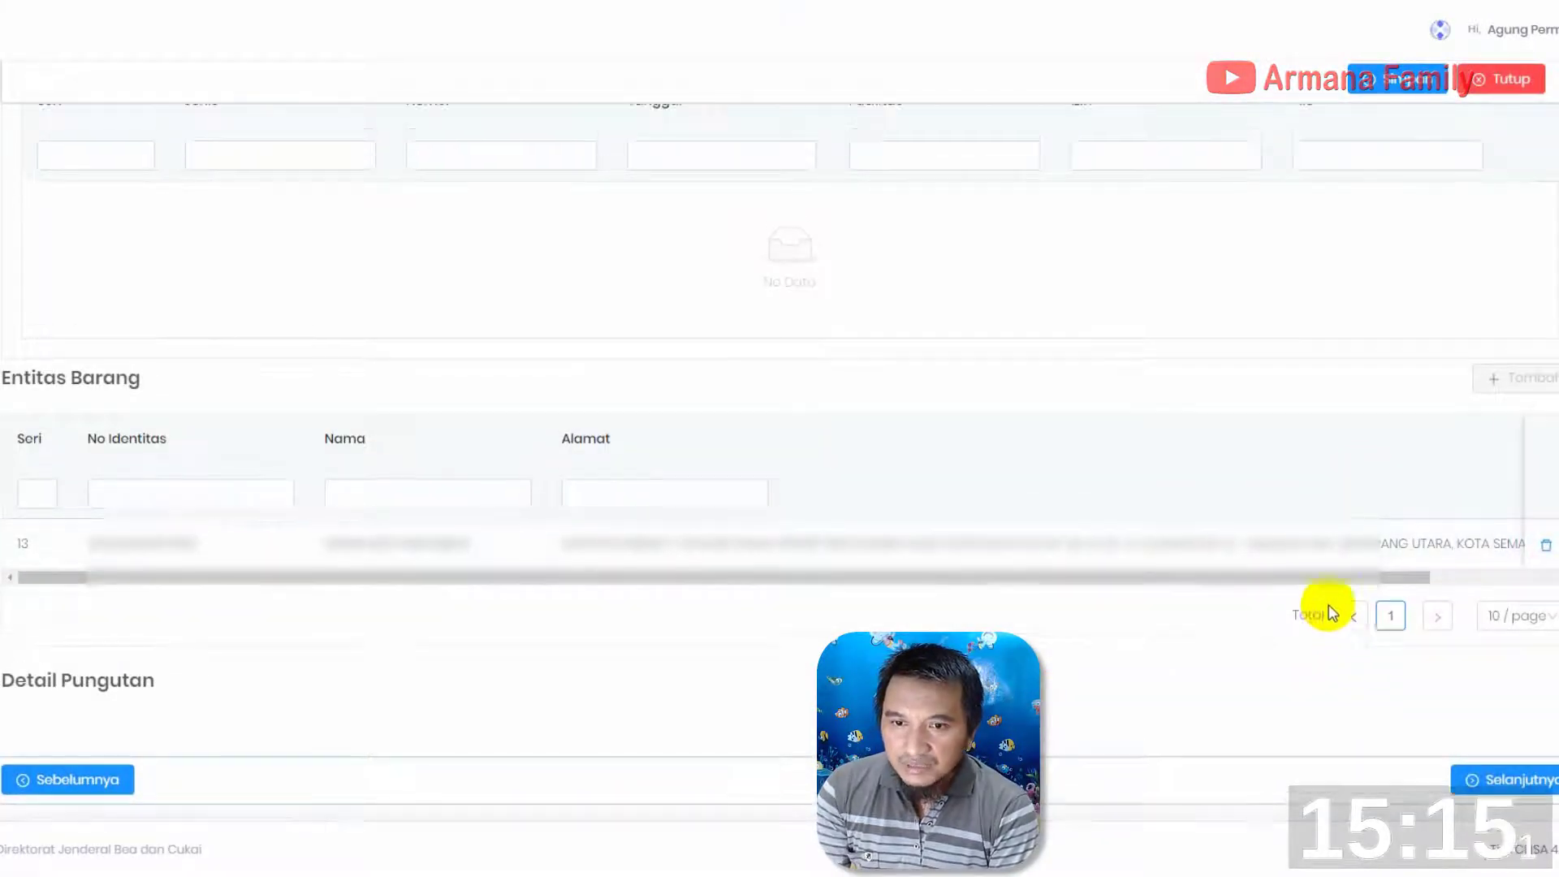
scroll(373, 533, "down", 5)
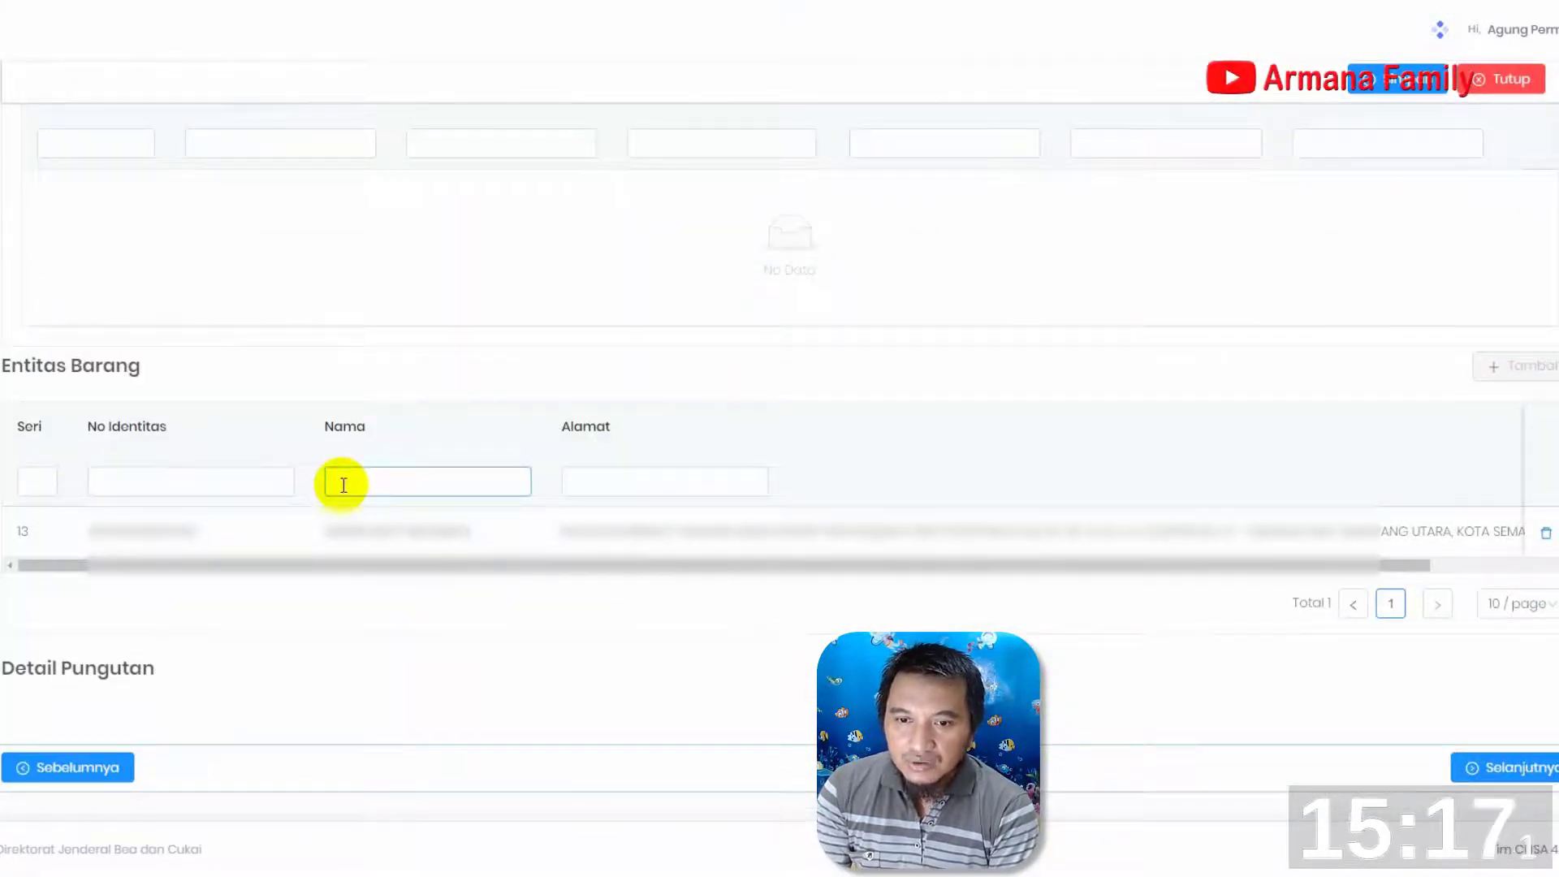
scroll(1062, 591, "up", 2)
scroll(1196, 660, "up", 10)
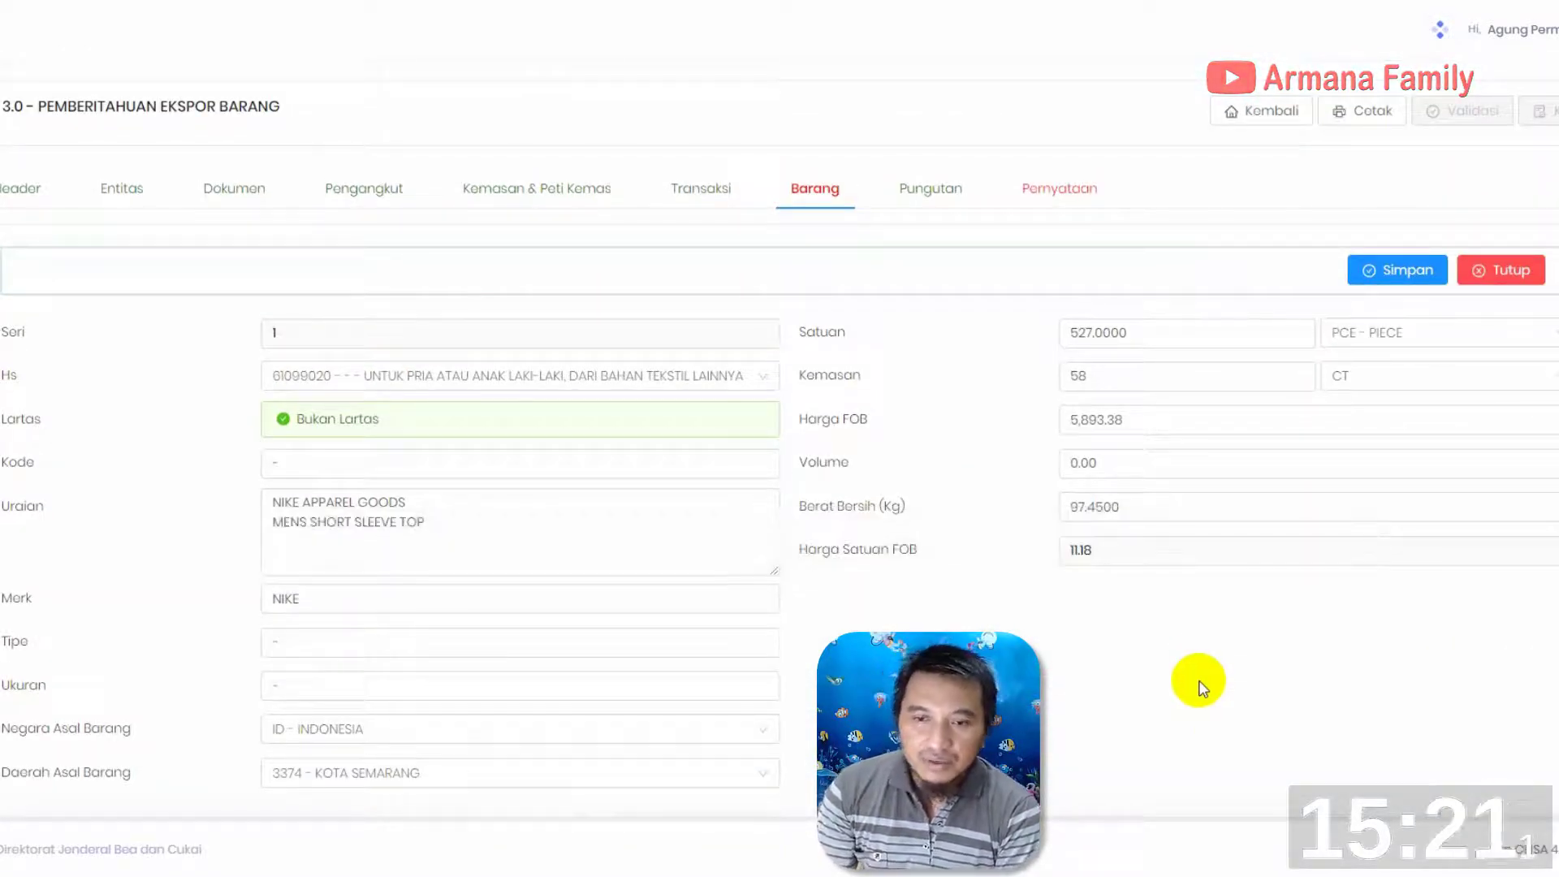
left_click(1493, 276)
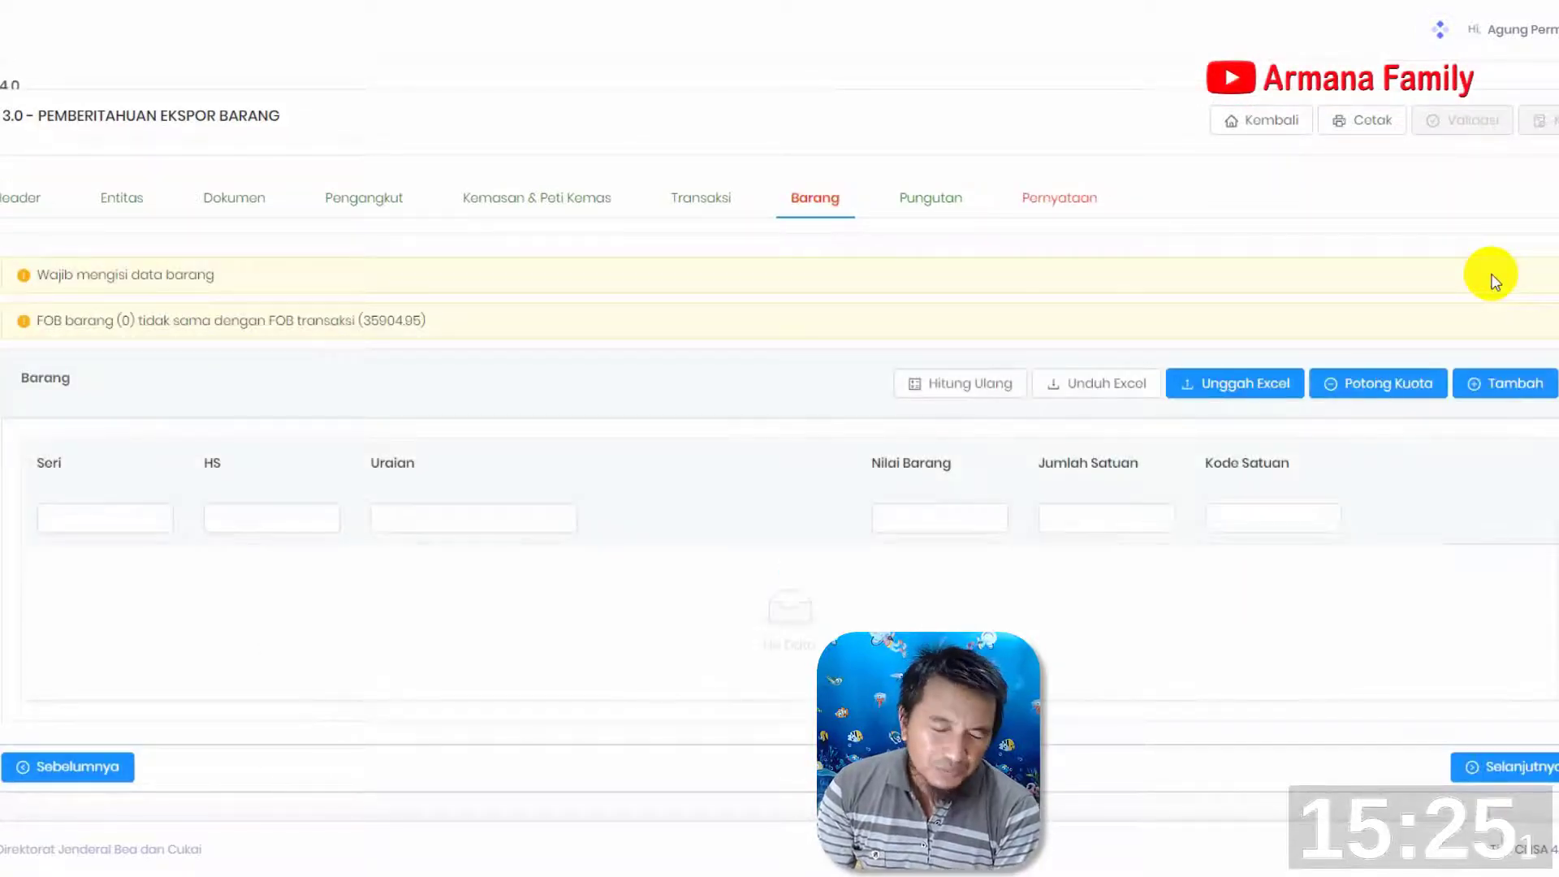
Add a new goods item and set its Hs code to 61099020
left_click(1506, 387)
scroll(641, 610, "down", 10)
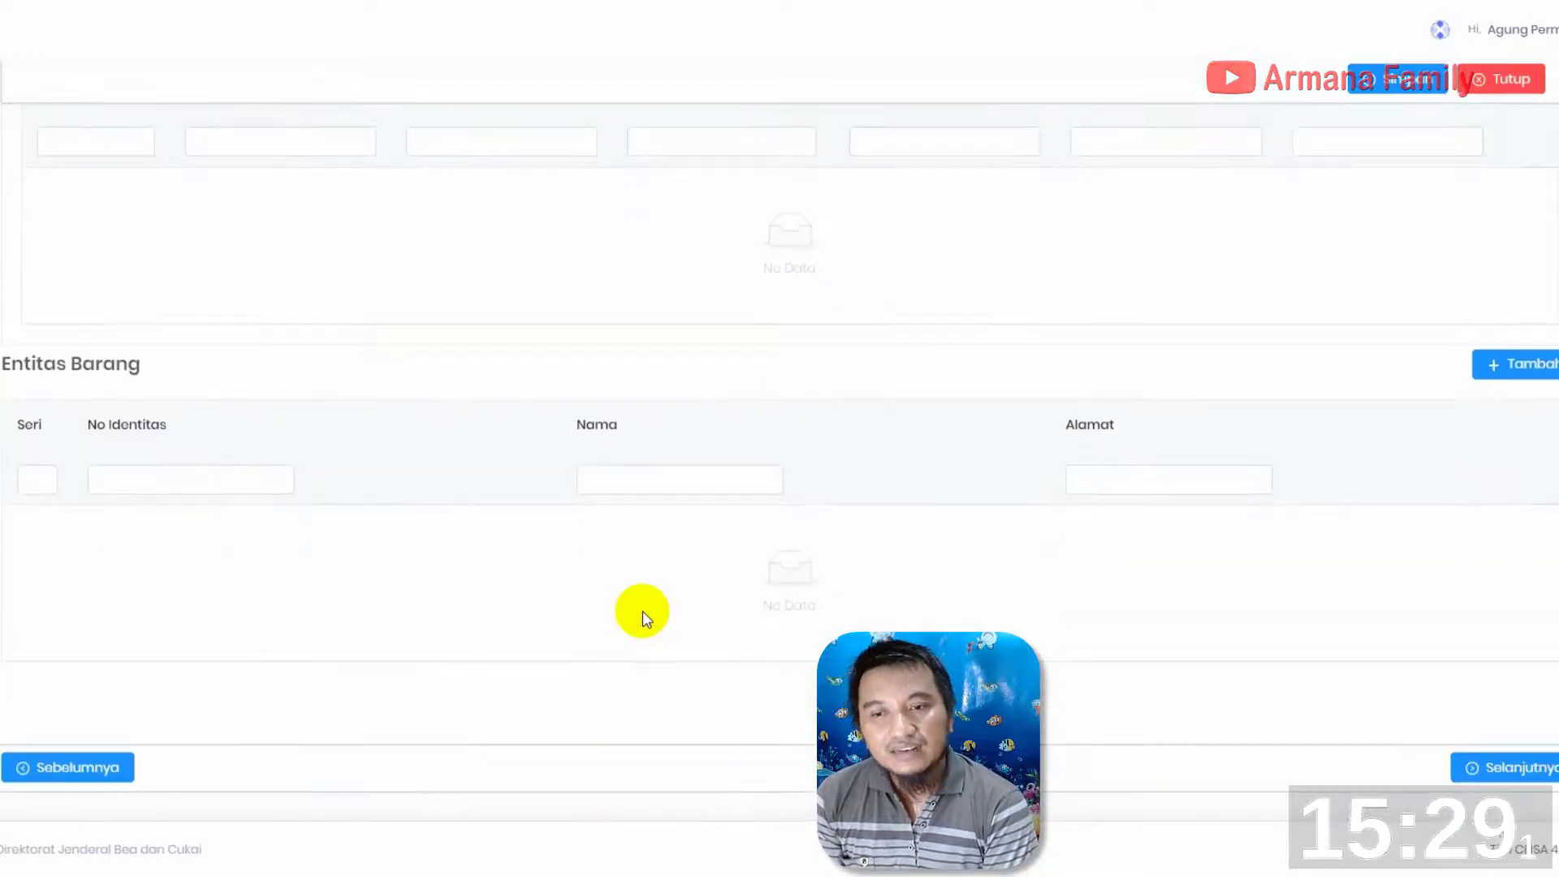
scroll(638, 612, "up", 10)
left_click(493, 332)
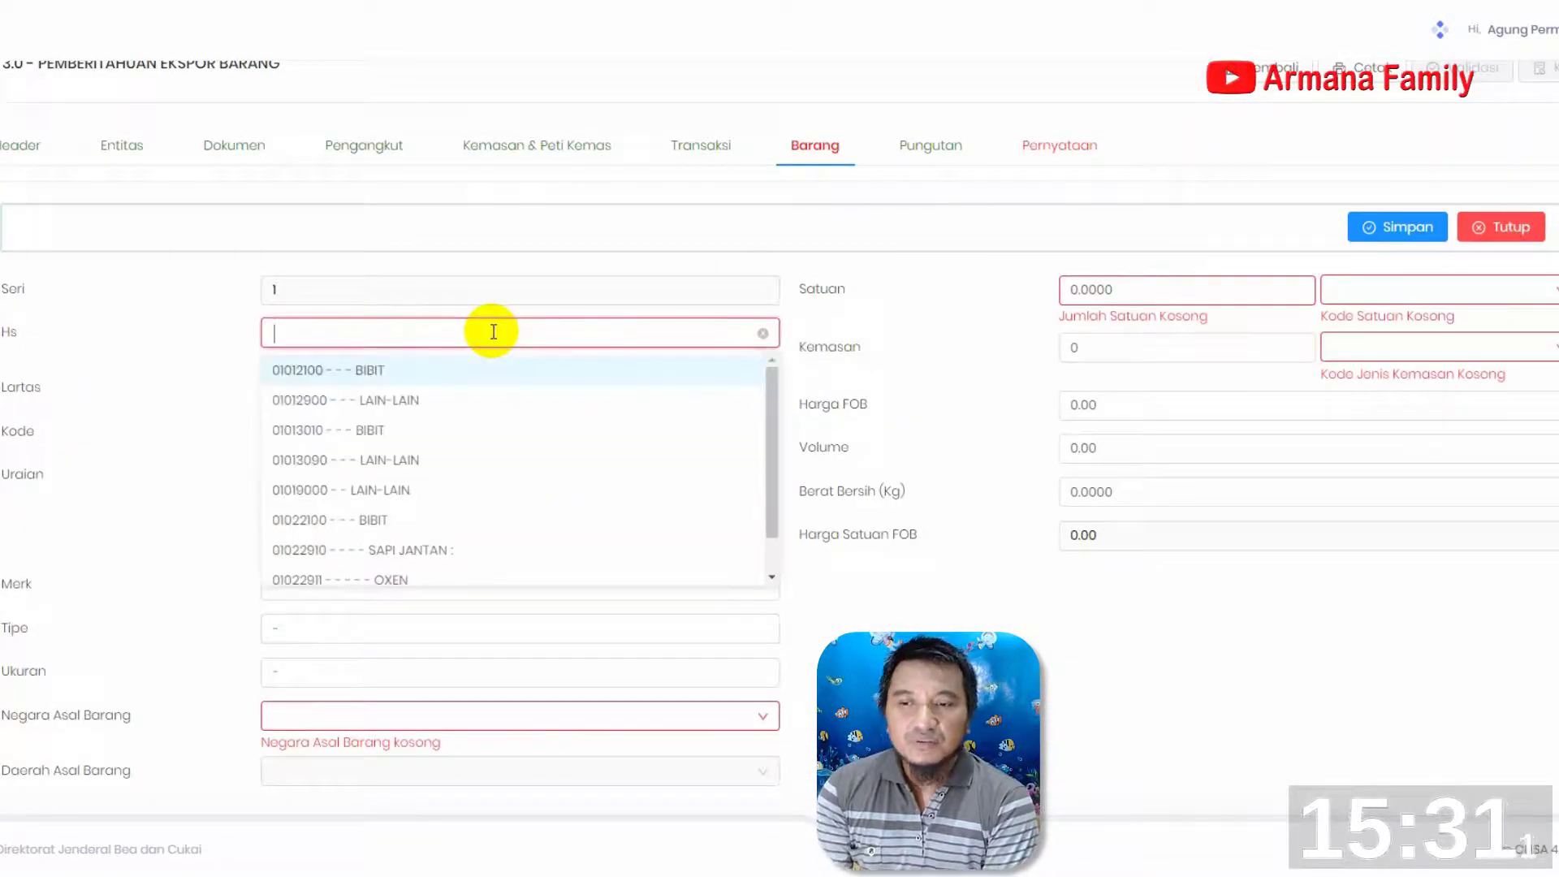
type("61099020")
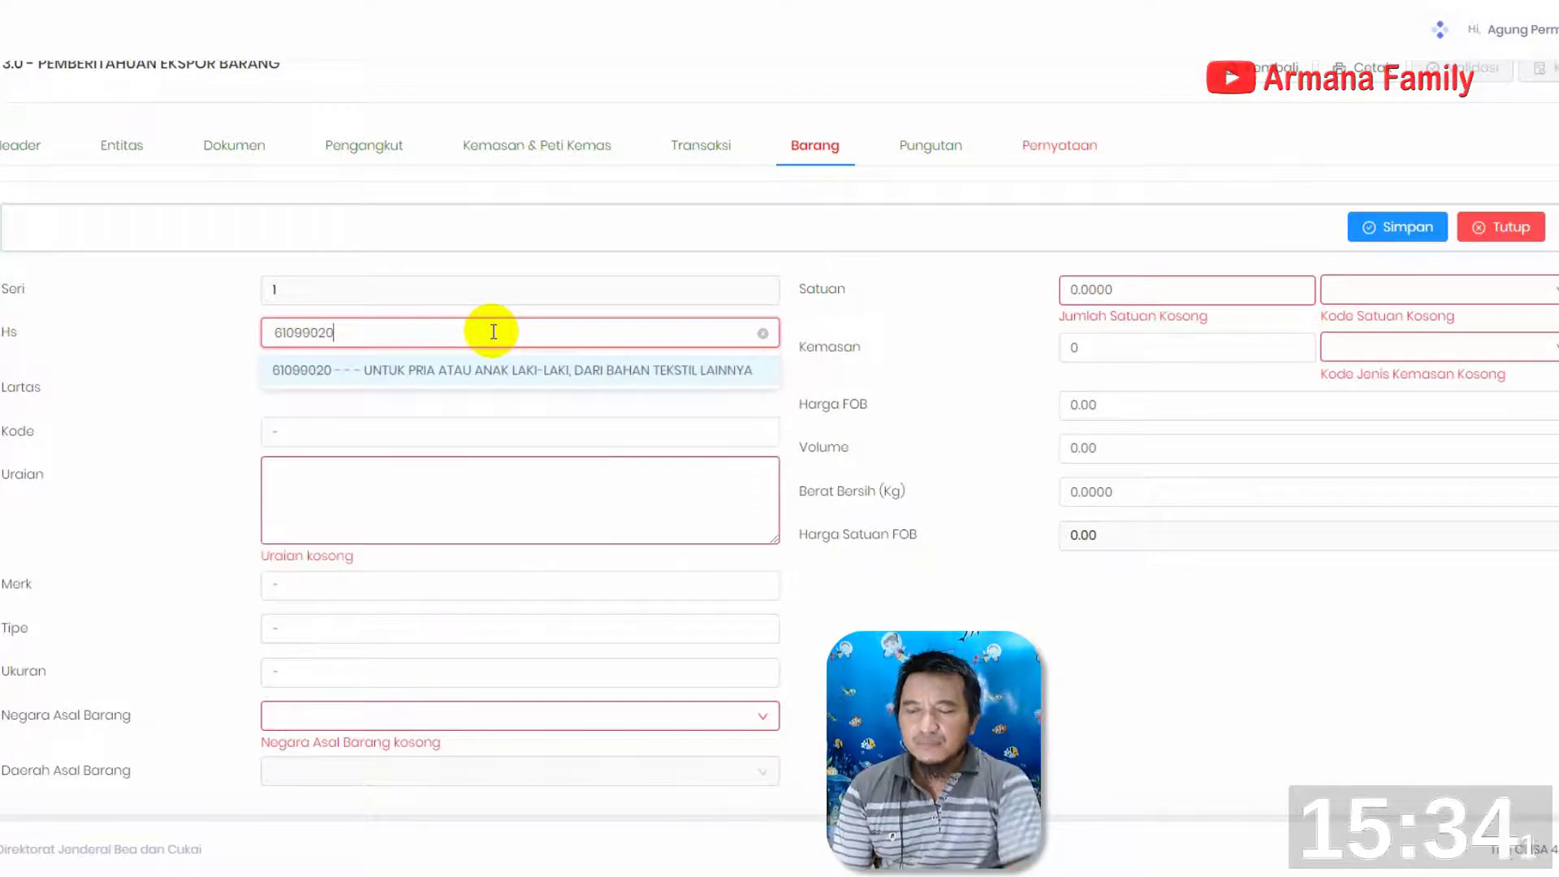
left_click(347, 372)
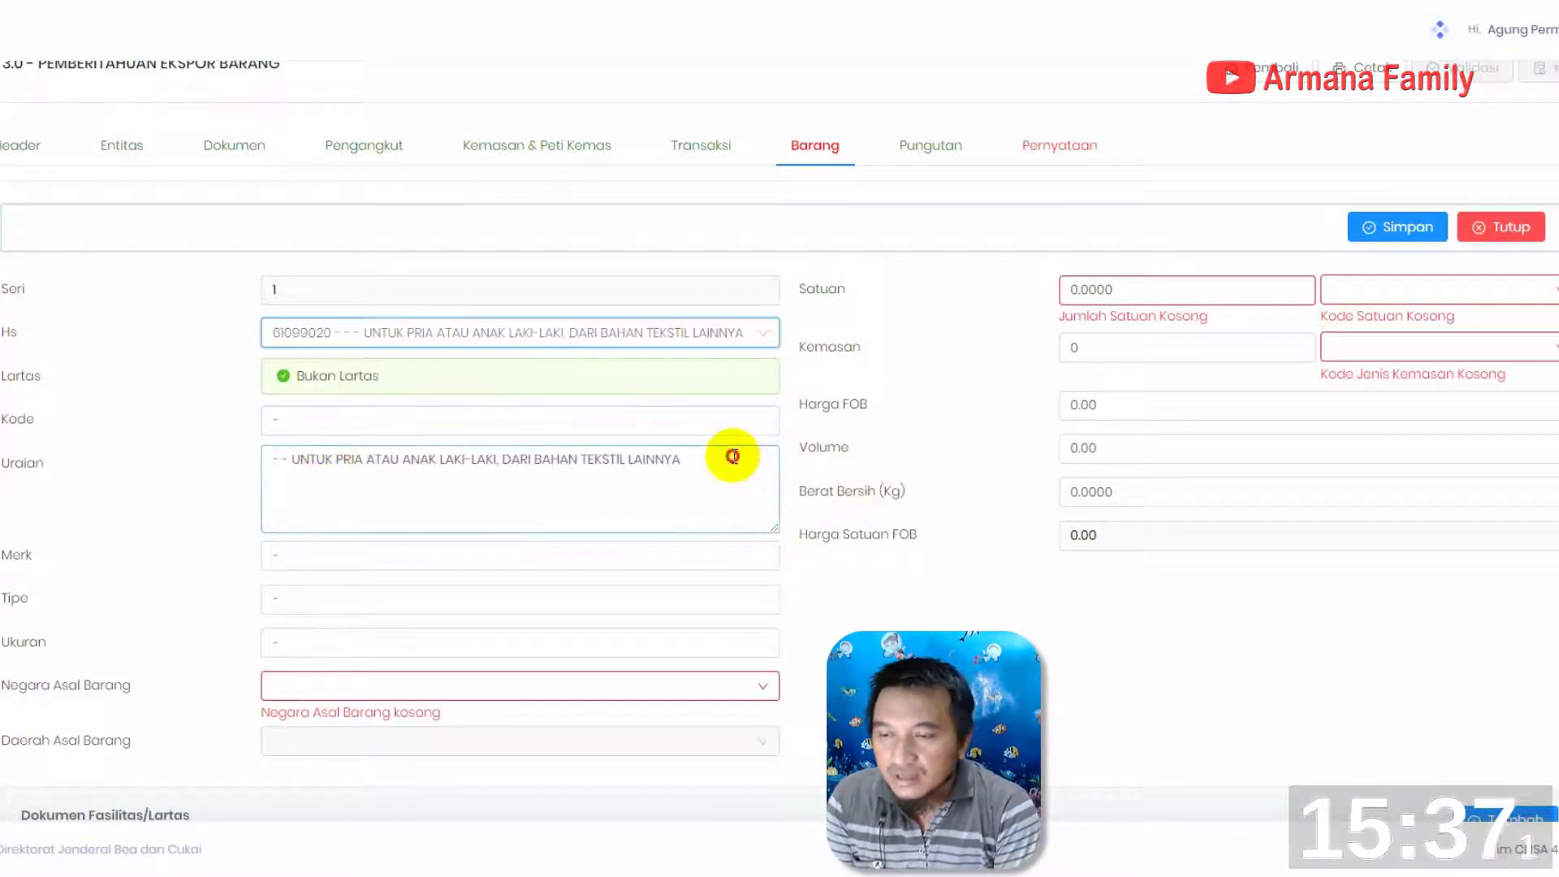
Replace the item's Uraian with "NIKE APPAREL GOODS" and "MENS SHORT SLEEVE TOP" on two lines, and set Merk to NIKE
left_click_drag(727, 452, 129, 390)
type("NIKE APPA")
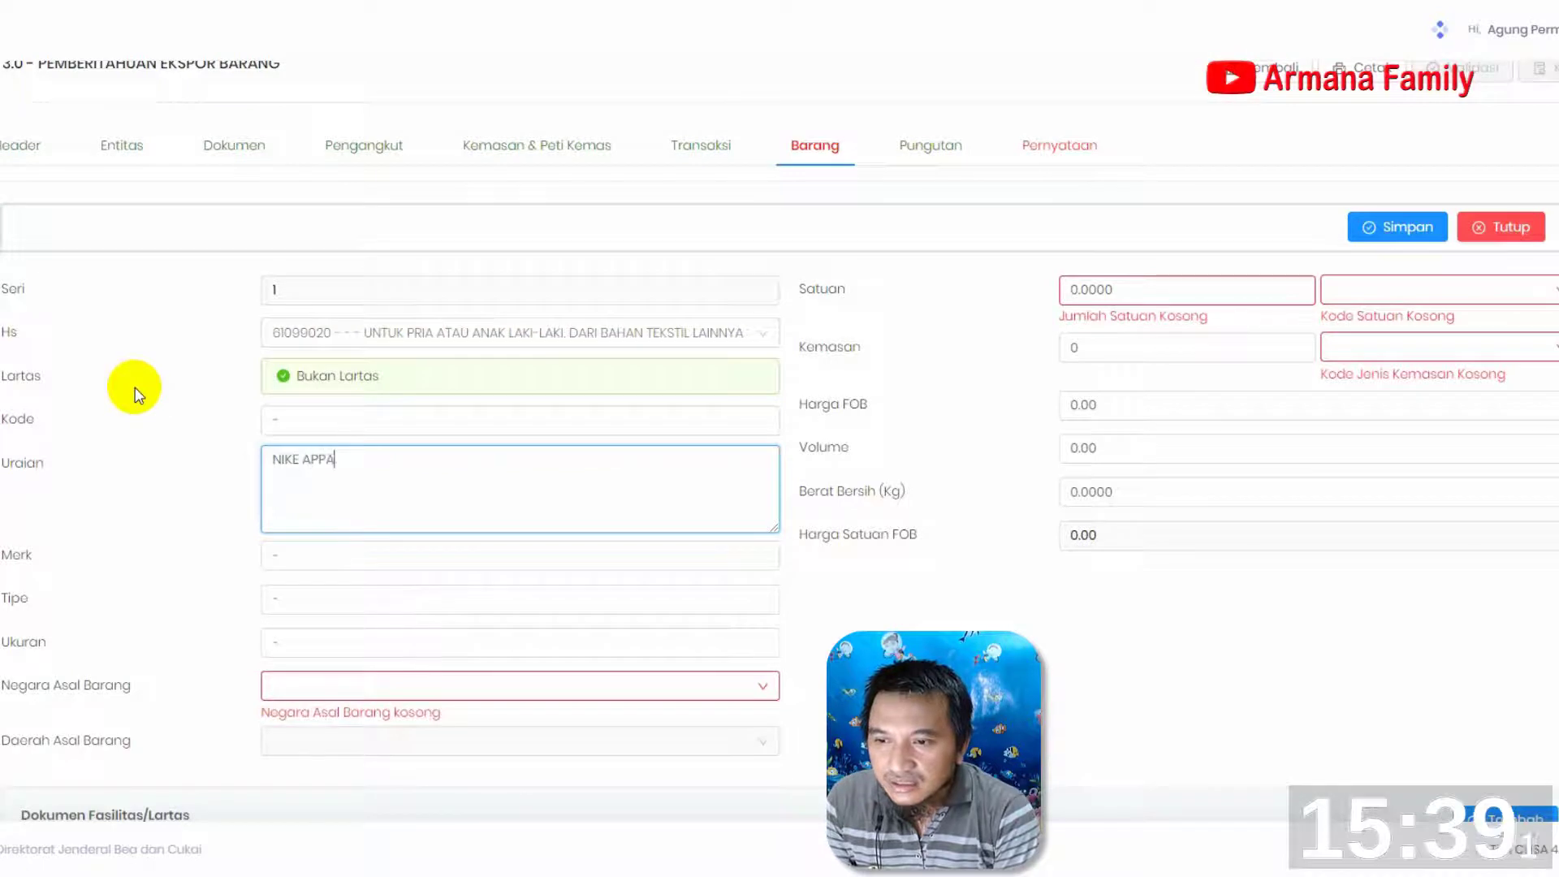
type("REL GO")
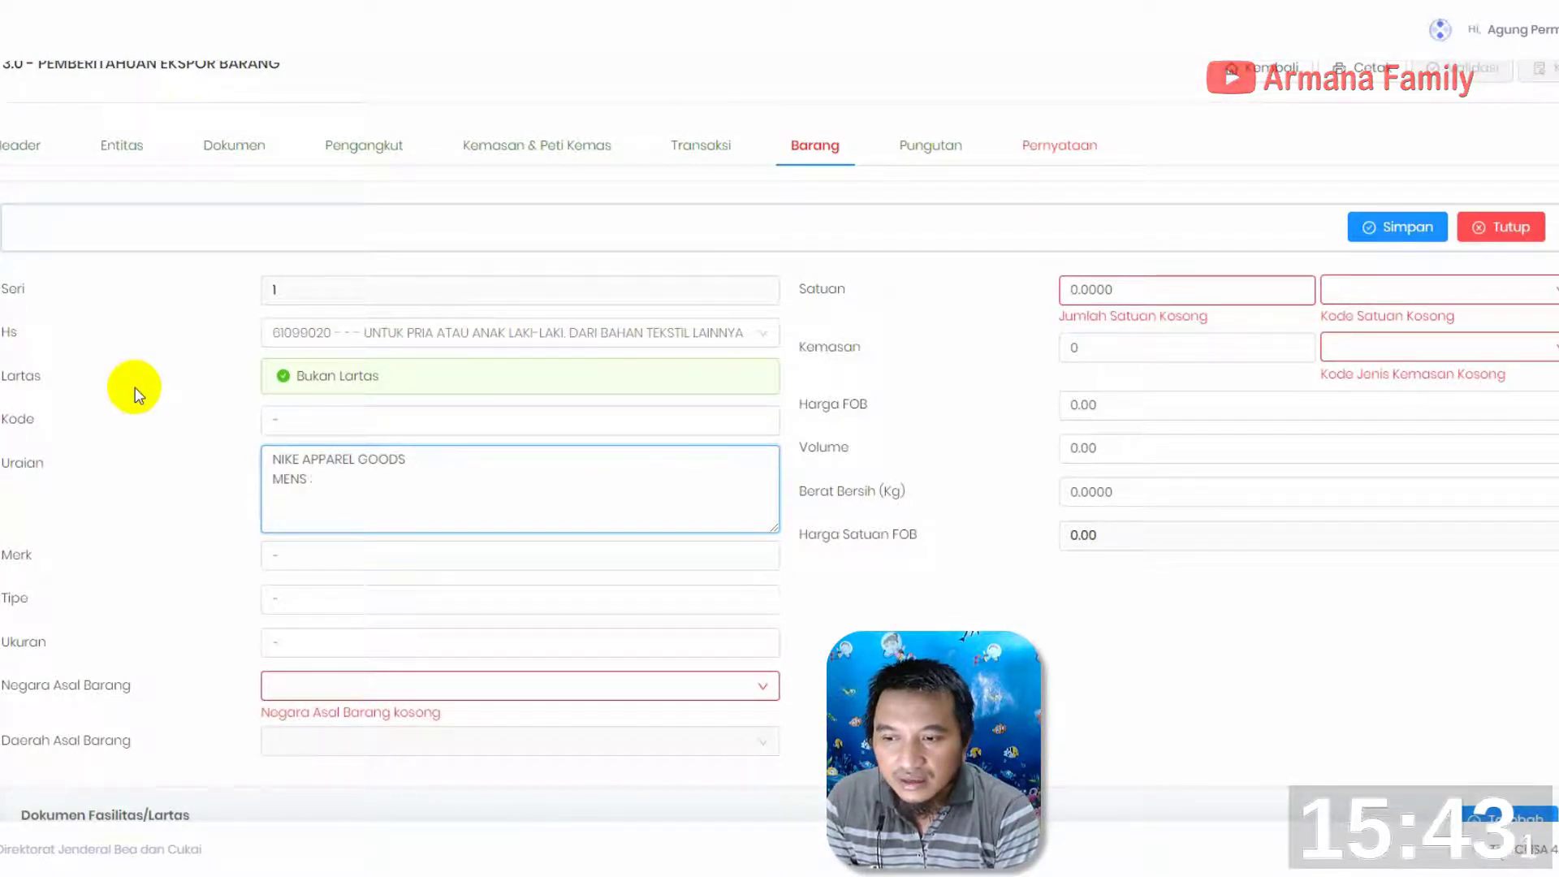
type("ODS MENS SHORT SLE")
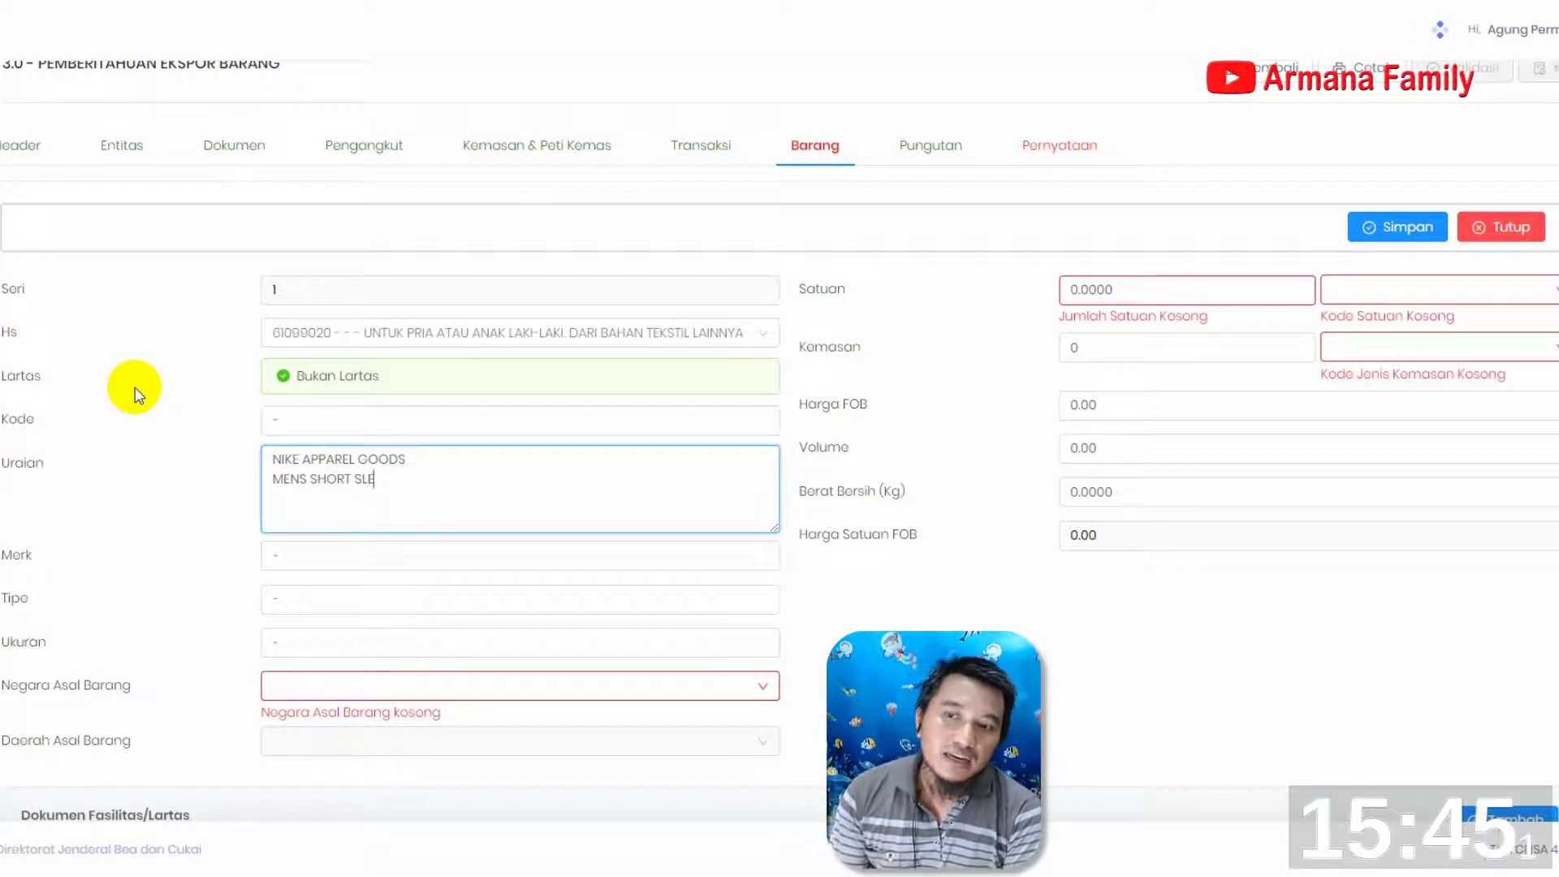
type("EVE TOP")
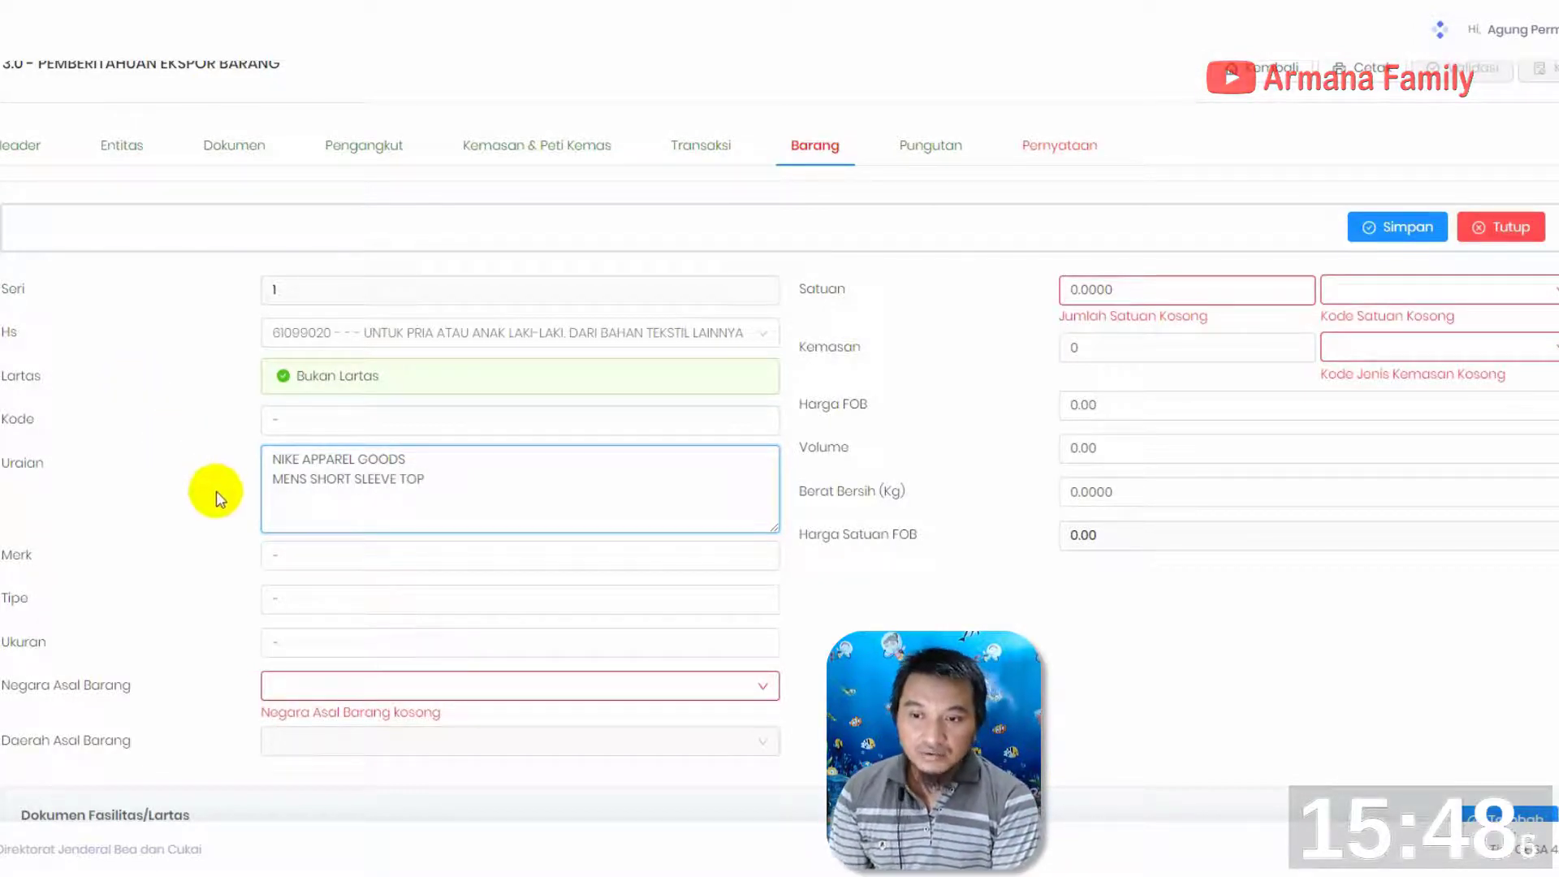
left_click(365, 555)
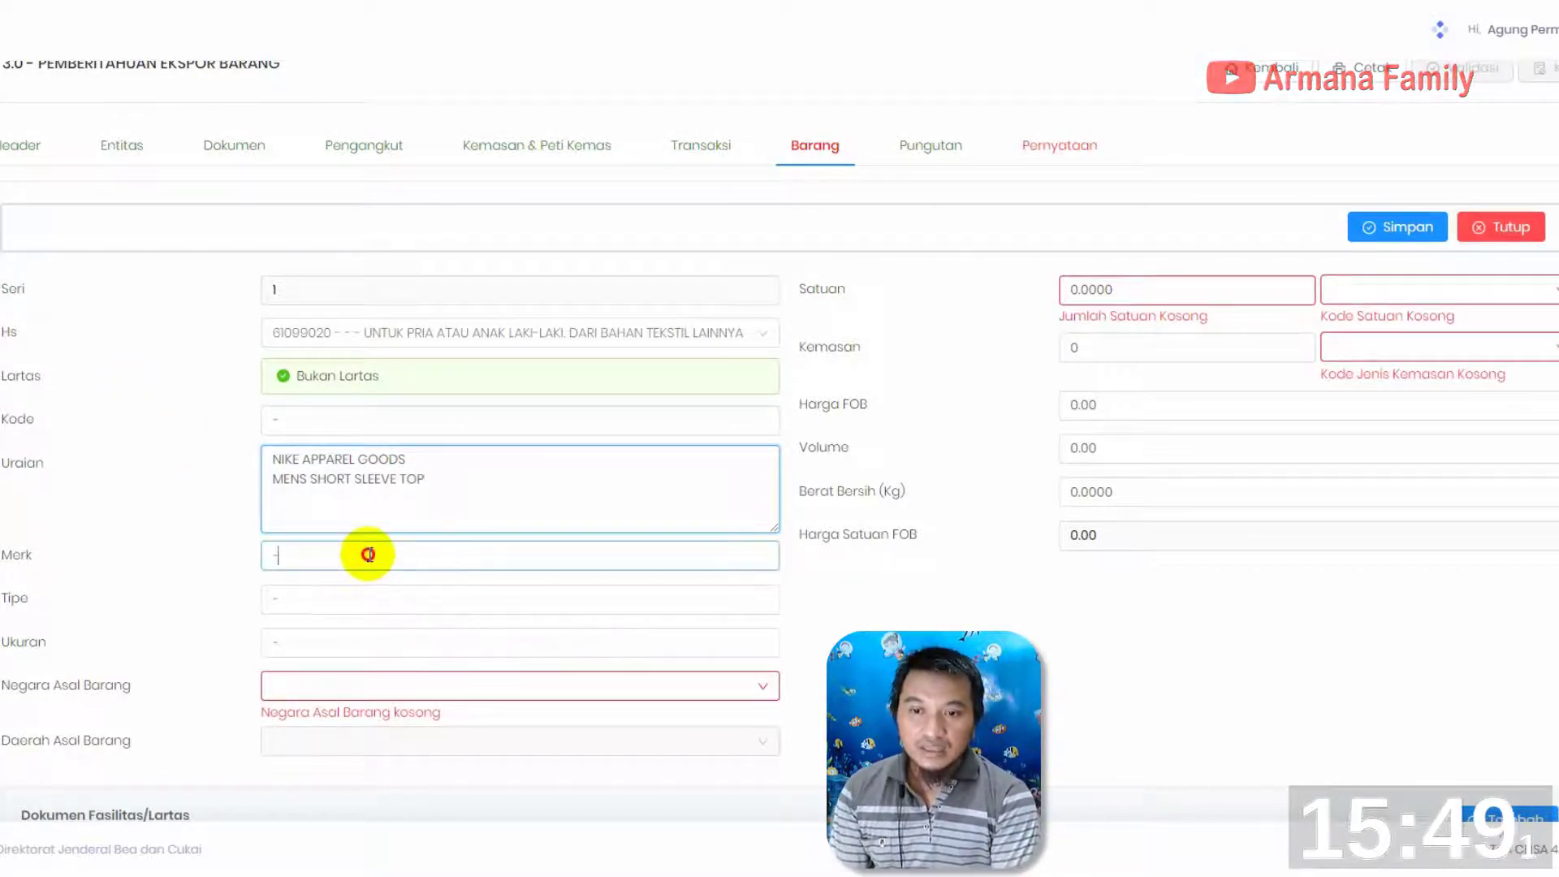
type("NIKE")
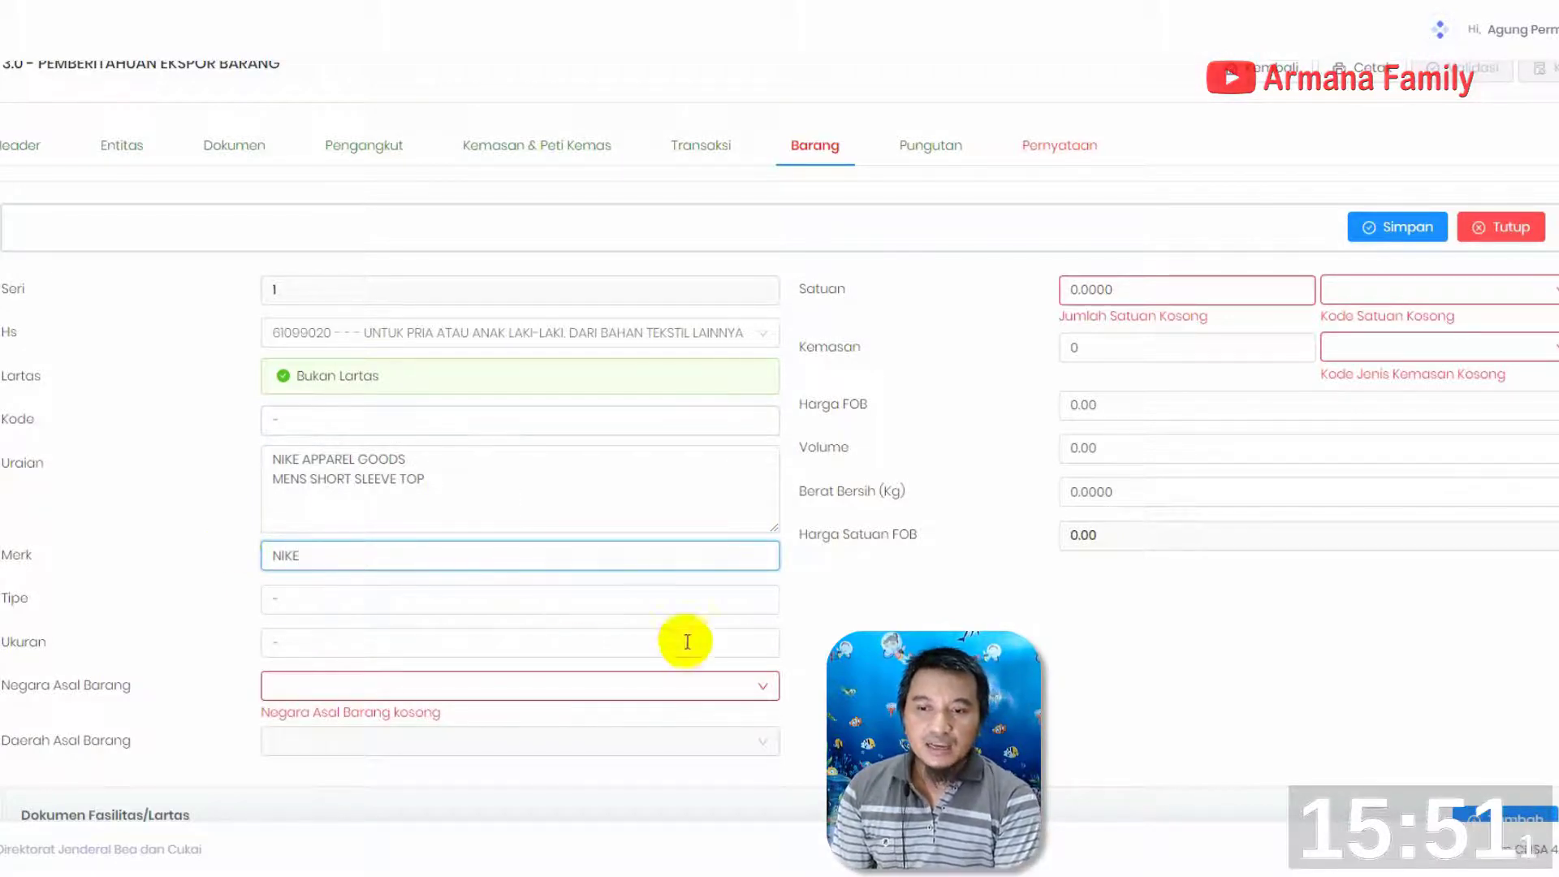
Set the item's Negara Asal Barang to ID - INDONESIA and Daerah Asal Barang to 3374 - KOTA SEMARANG
left_click(714, 687)
type("INDO")
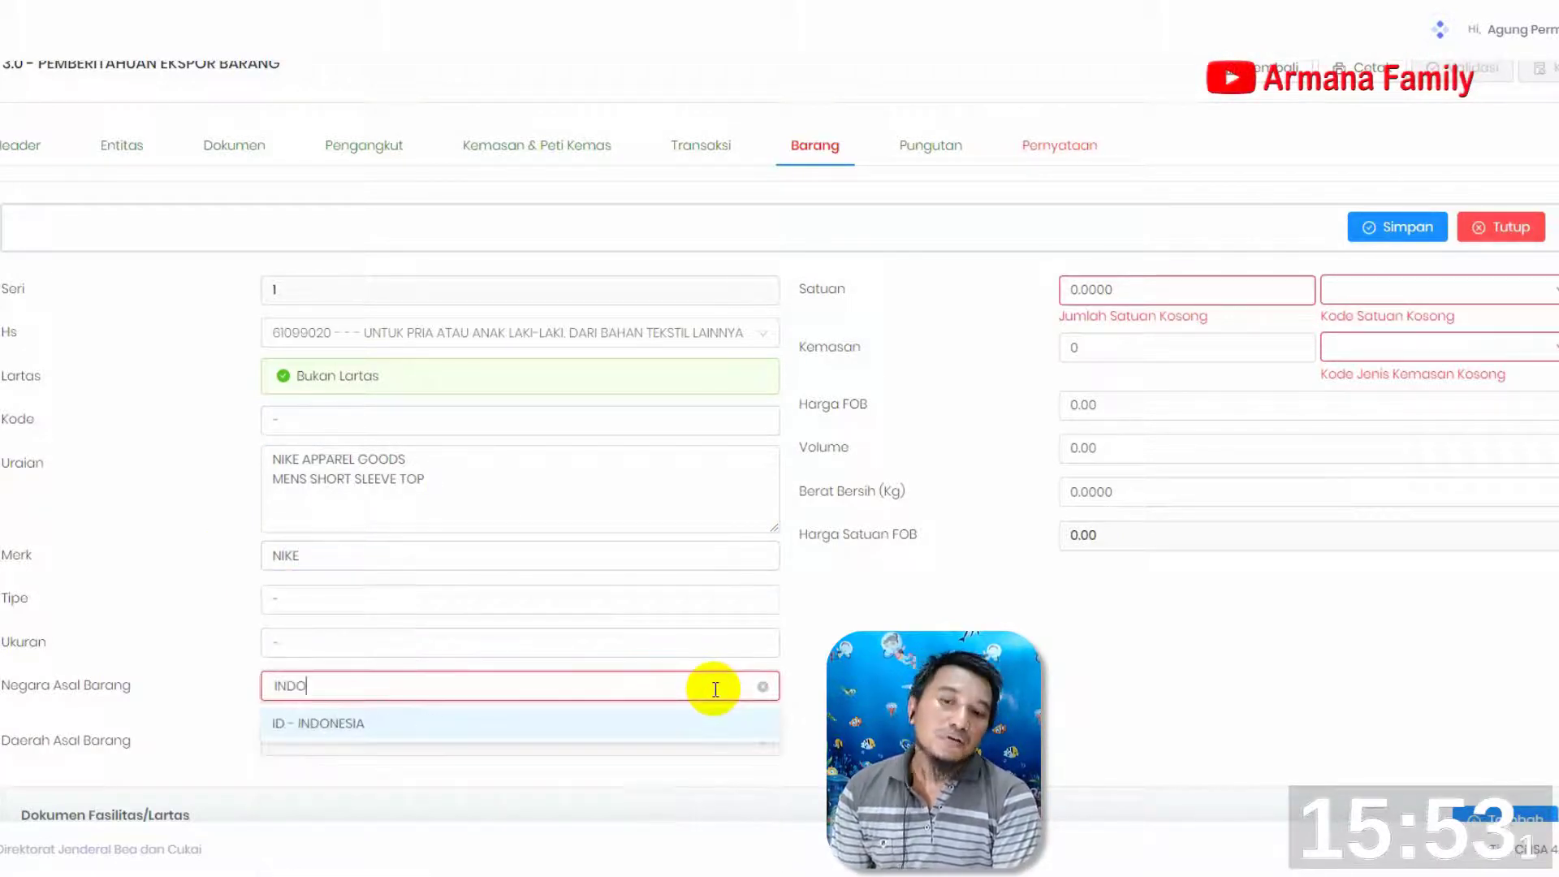
left_click(334, 728)
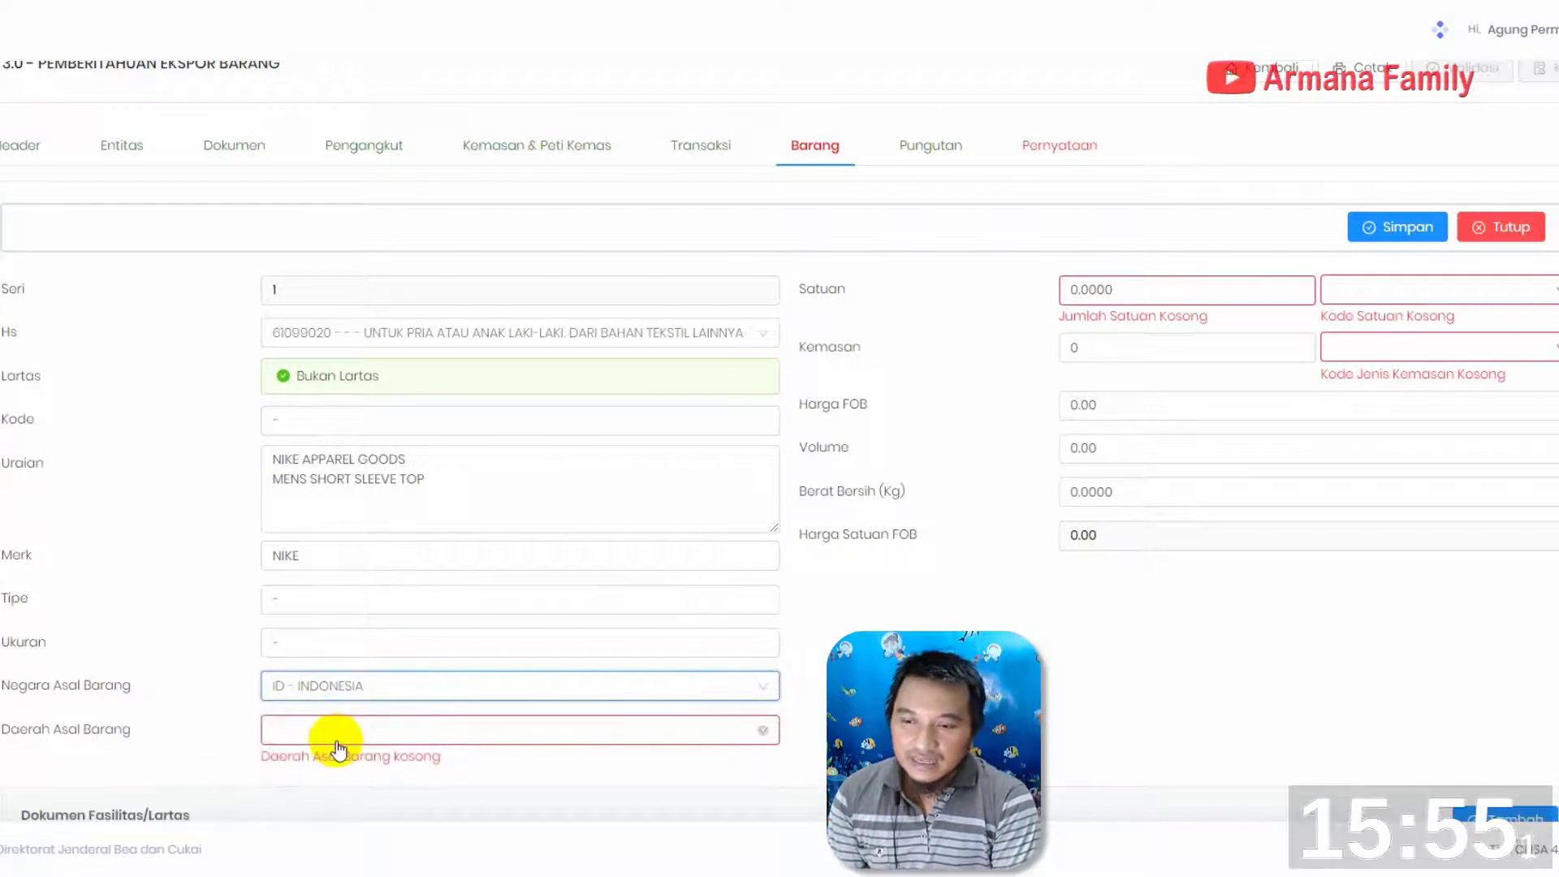
left_click(337, 731)
type("SBMA")
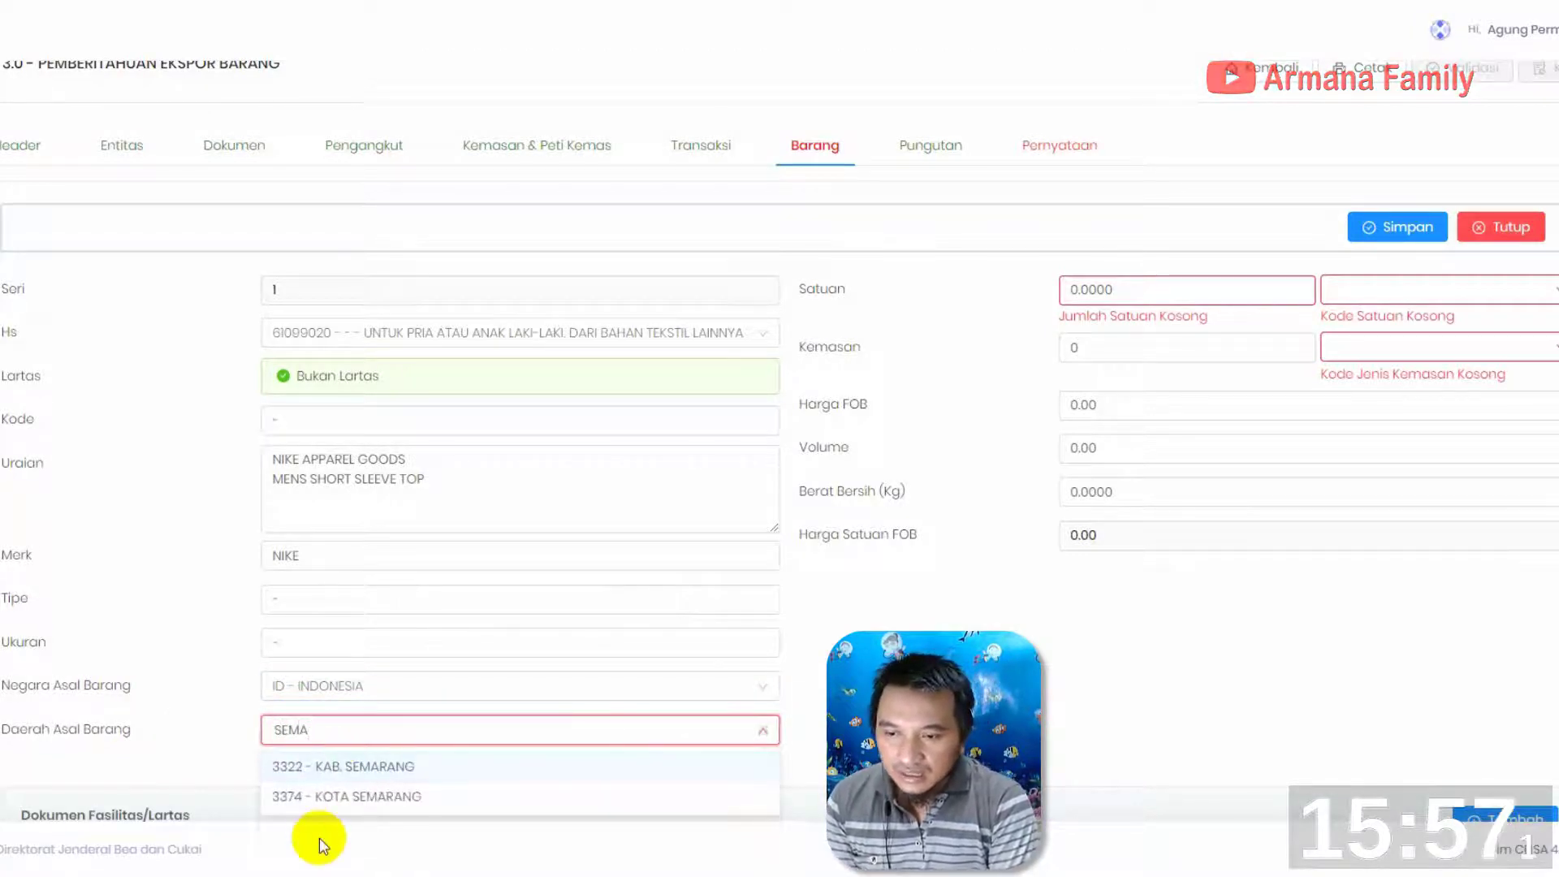
left_click(370, 802)
Set the item's Satuan to 527 with the unit PCE - PIECE
left_click(1151, 283)
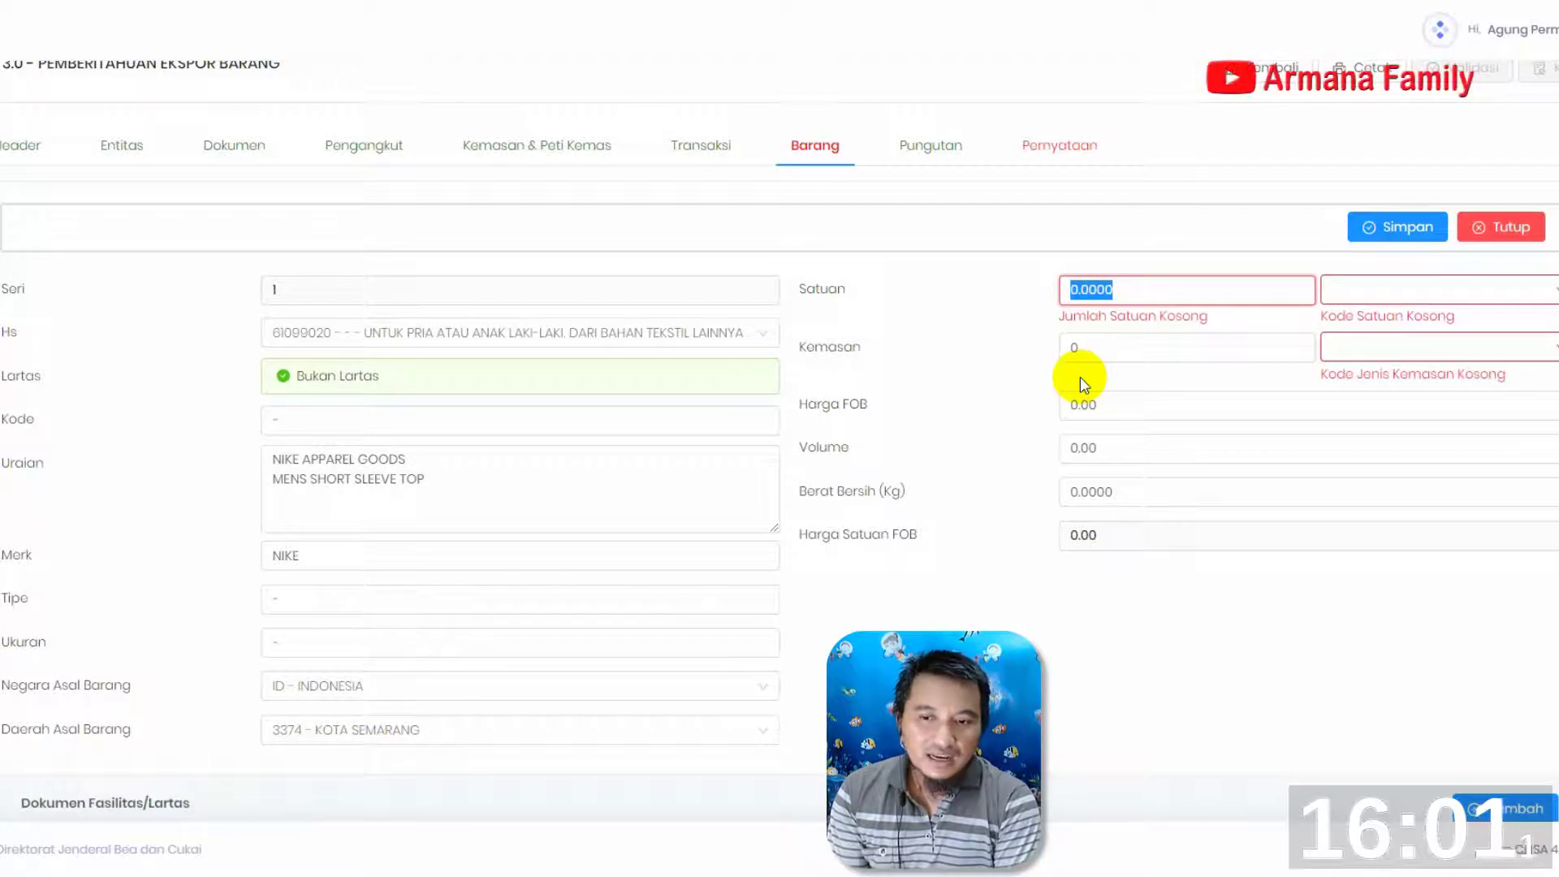
type("527")
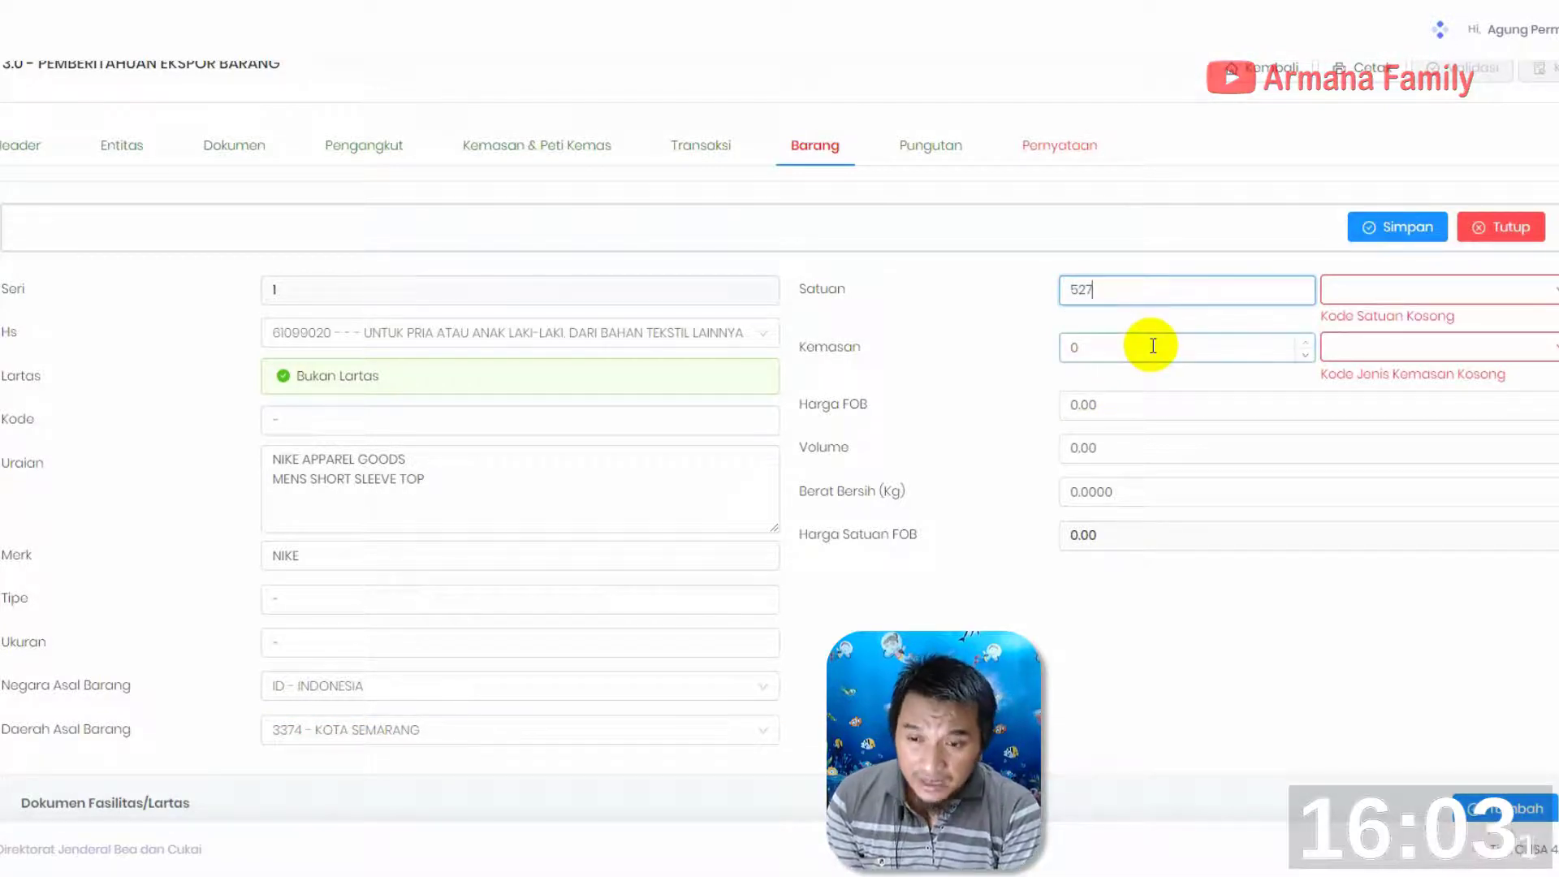
left_click(1465, 296)
type("PCE")
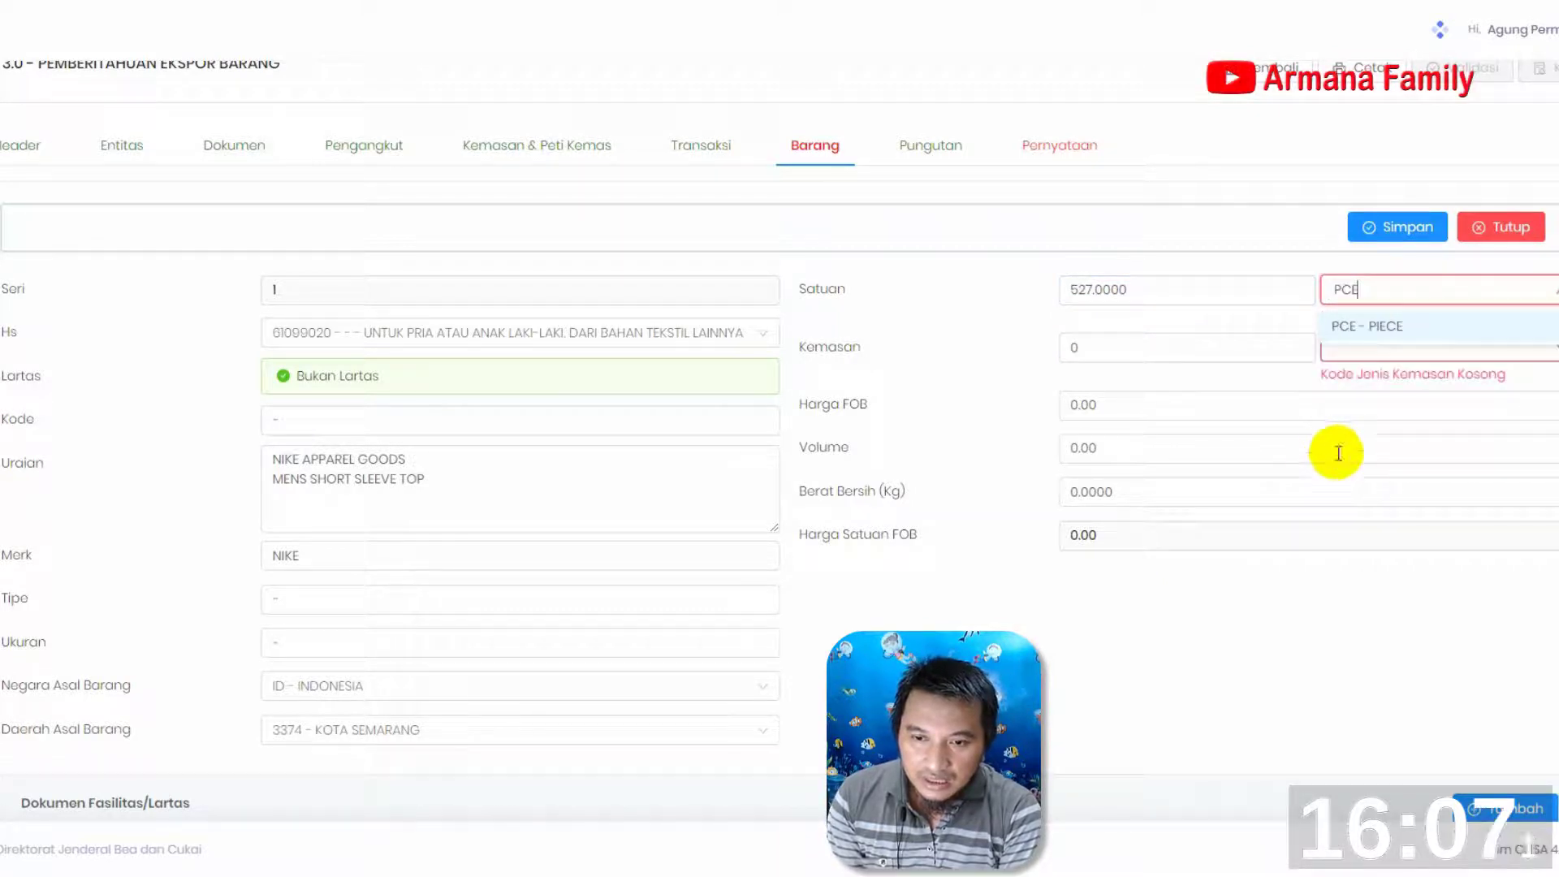
left_click(1350, 330)
Set the new item's Kemasan to 58 with the packaging type CT - CARTON
left_click(1095, 345)
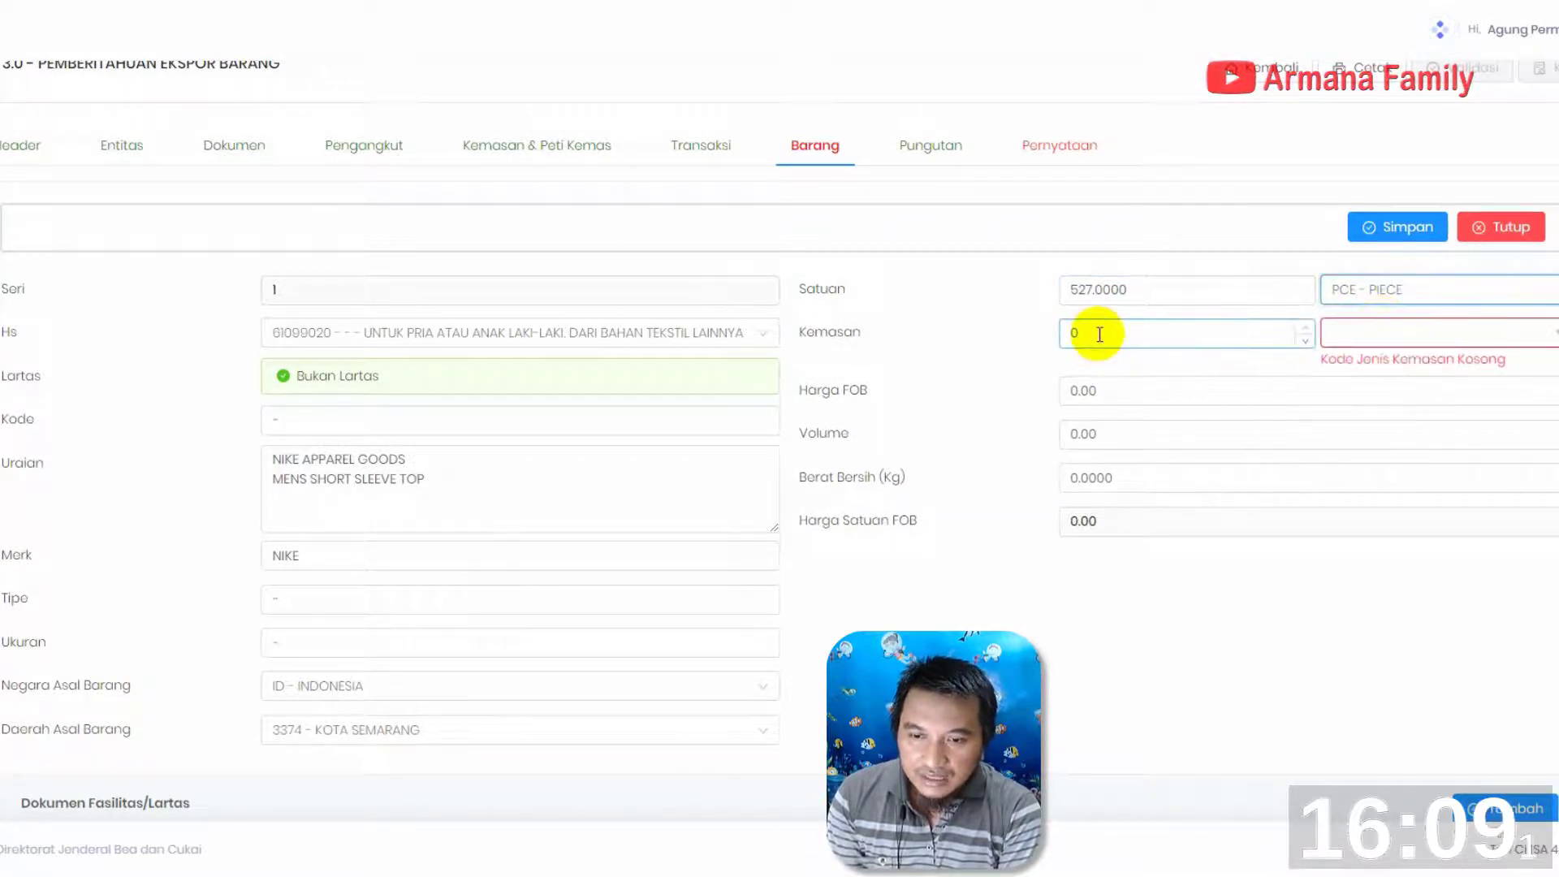
type("58")
left_click(1385, 334)
type("CARTON")
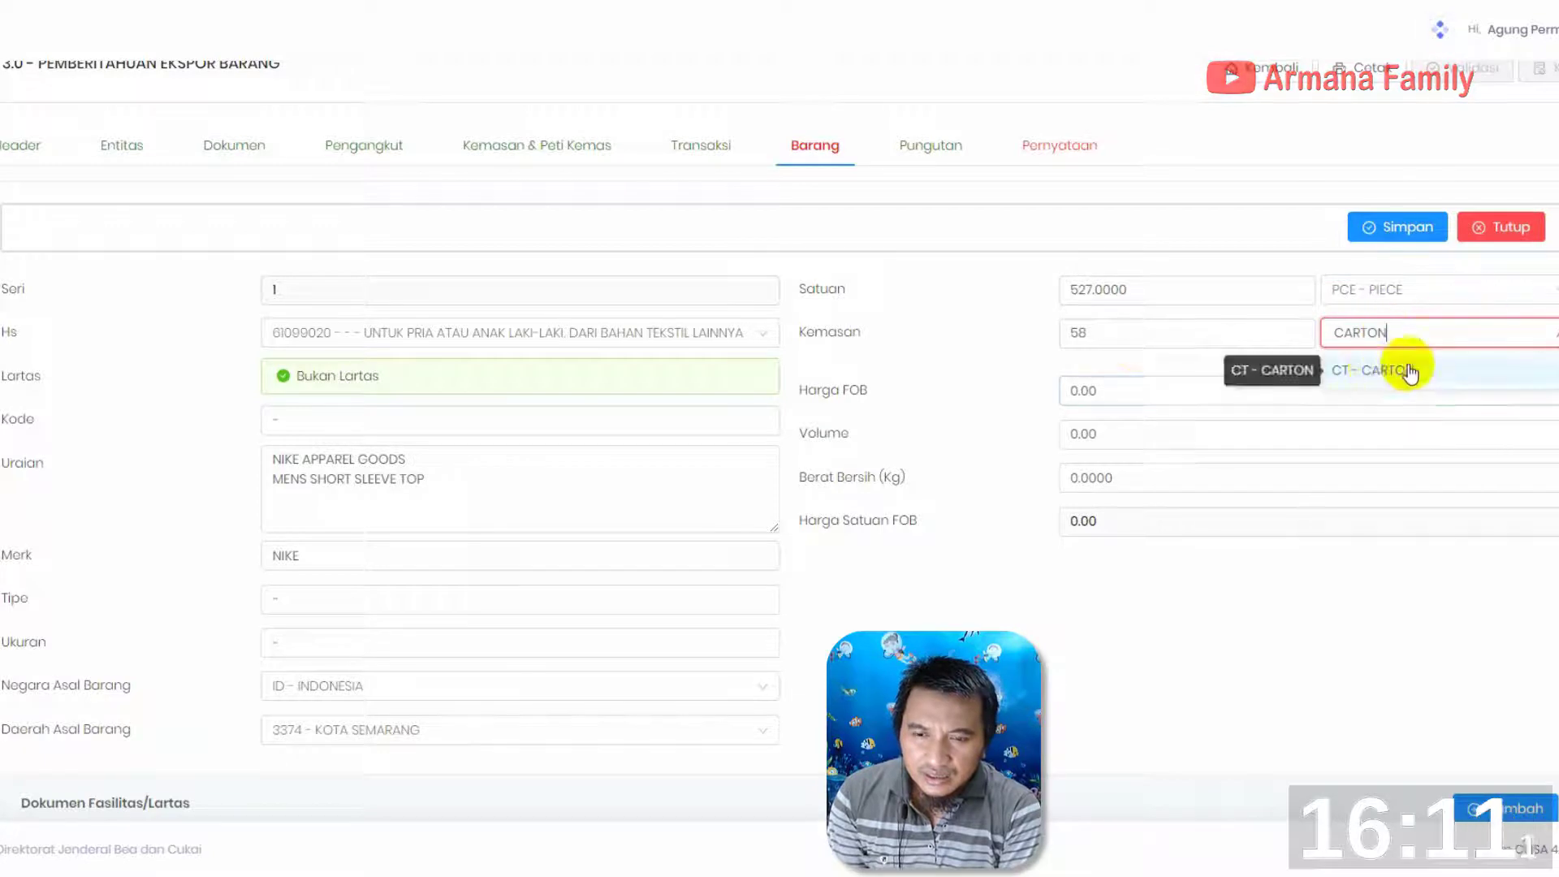
left_click(1402, 362)
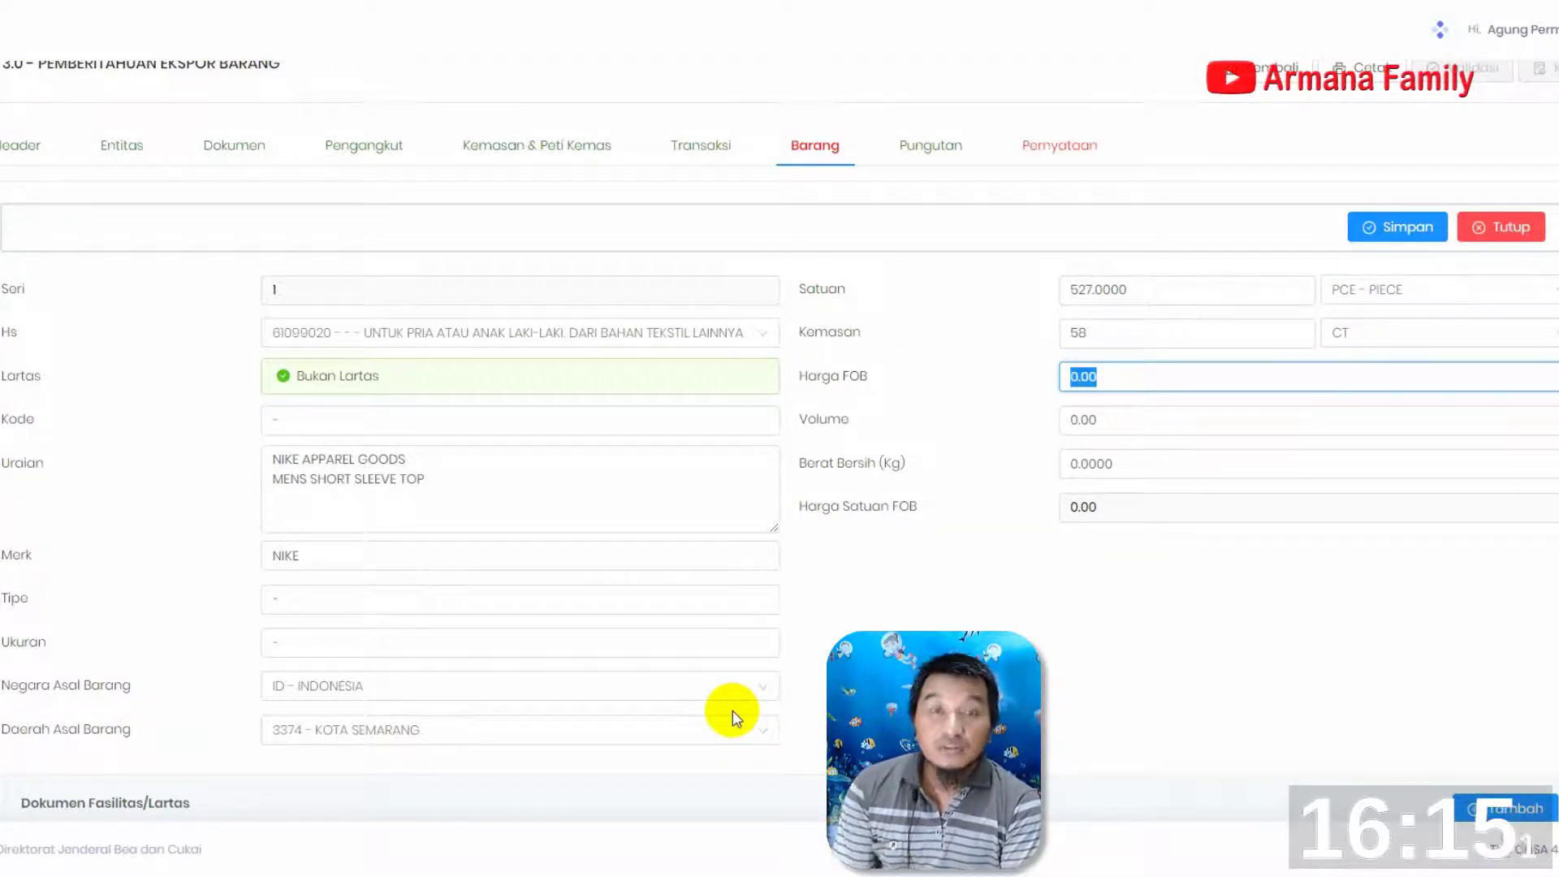
Enter 5,893.38 as the item's Harga FOB and 97 as its Berat Bersih (Kg)
type("5,893.38")
left_click(1120, 463)
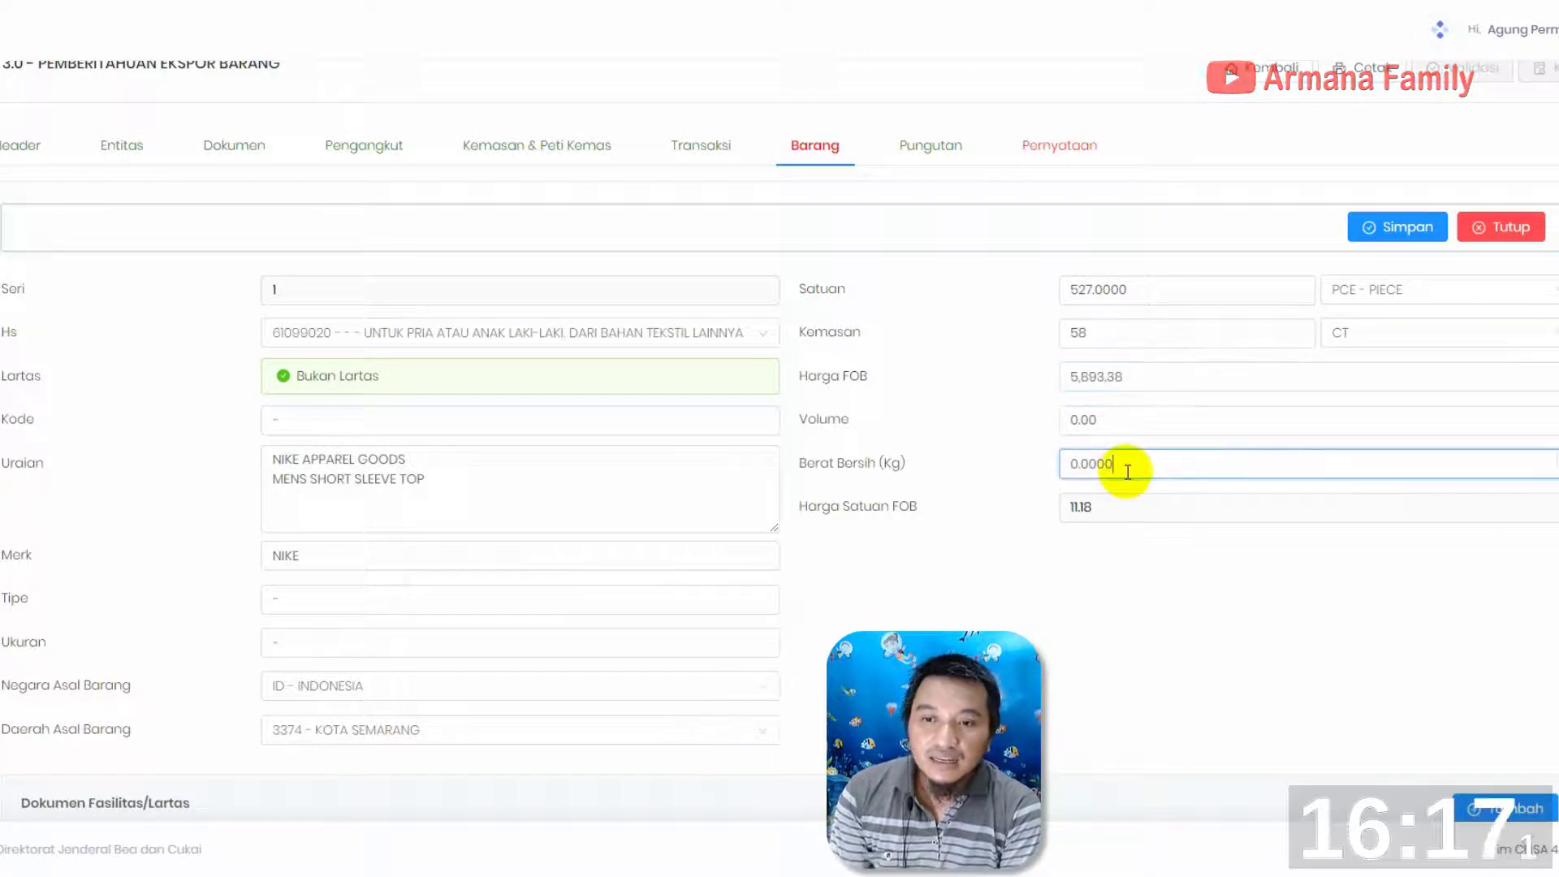
type("97")
Add the pemilik entity to the item's Entitas Barang and save the goods item
scroll(1138, 577, "down", 7)
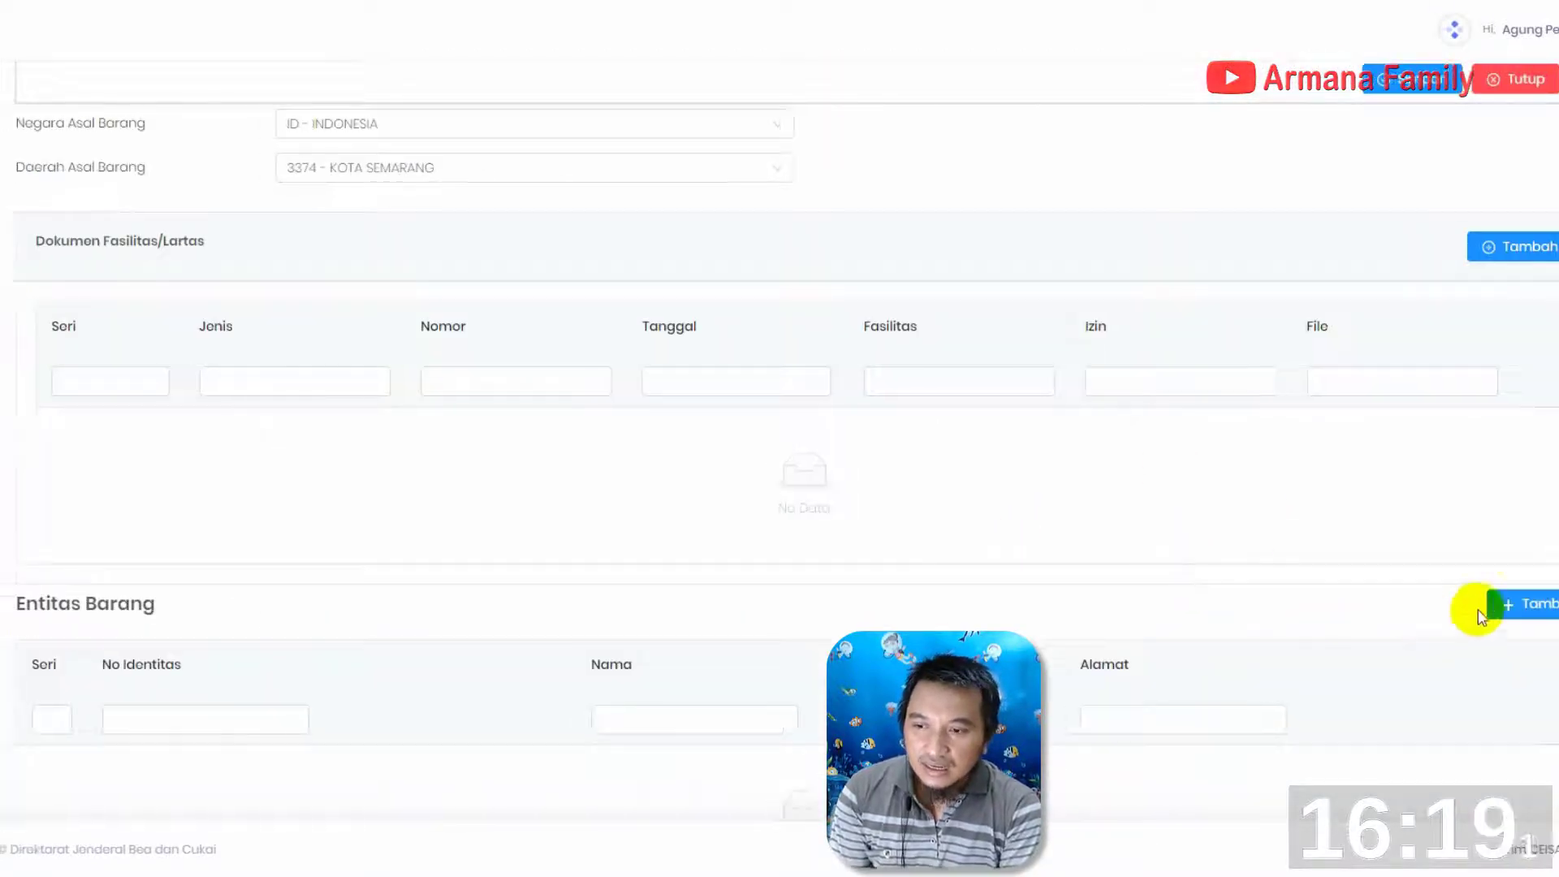
left_click(1510, 603)
left_click(547, 430)
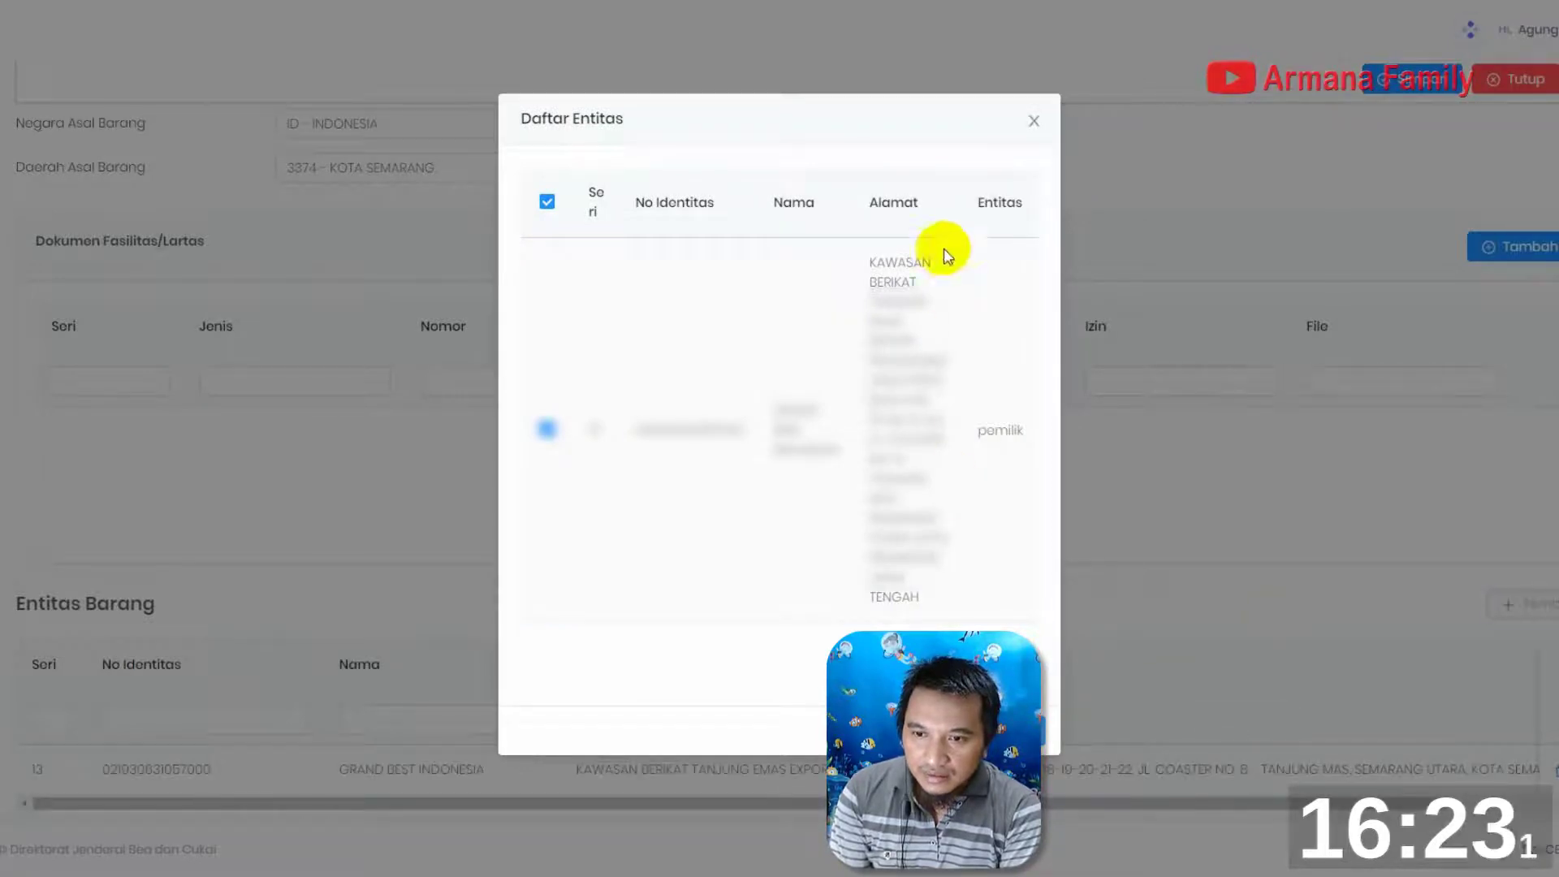
left_click(1033, 120)
scroll(856, 514, "down", 3)
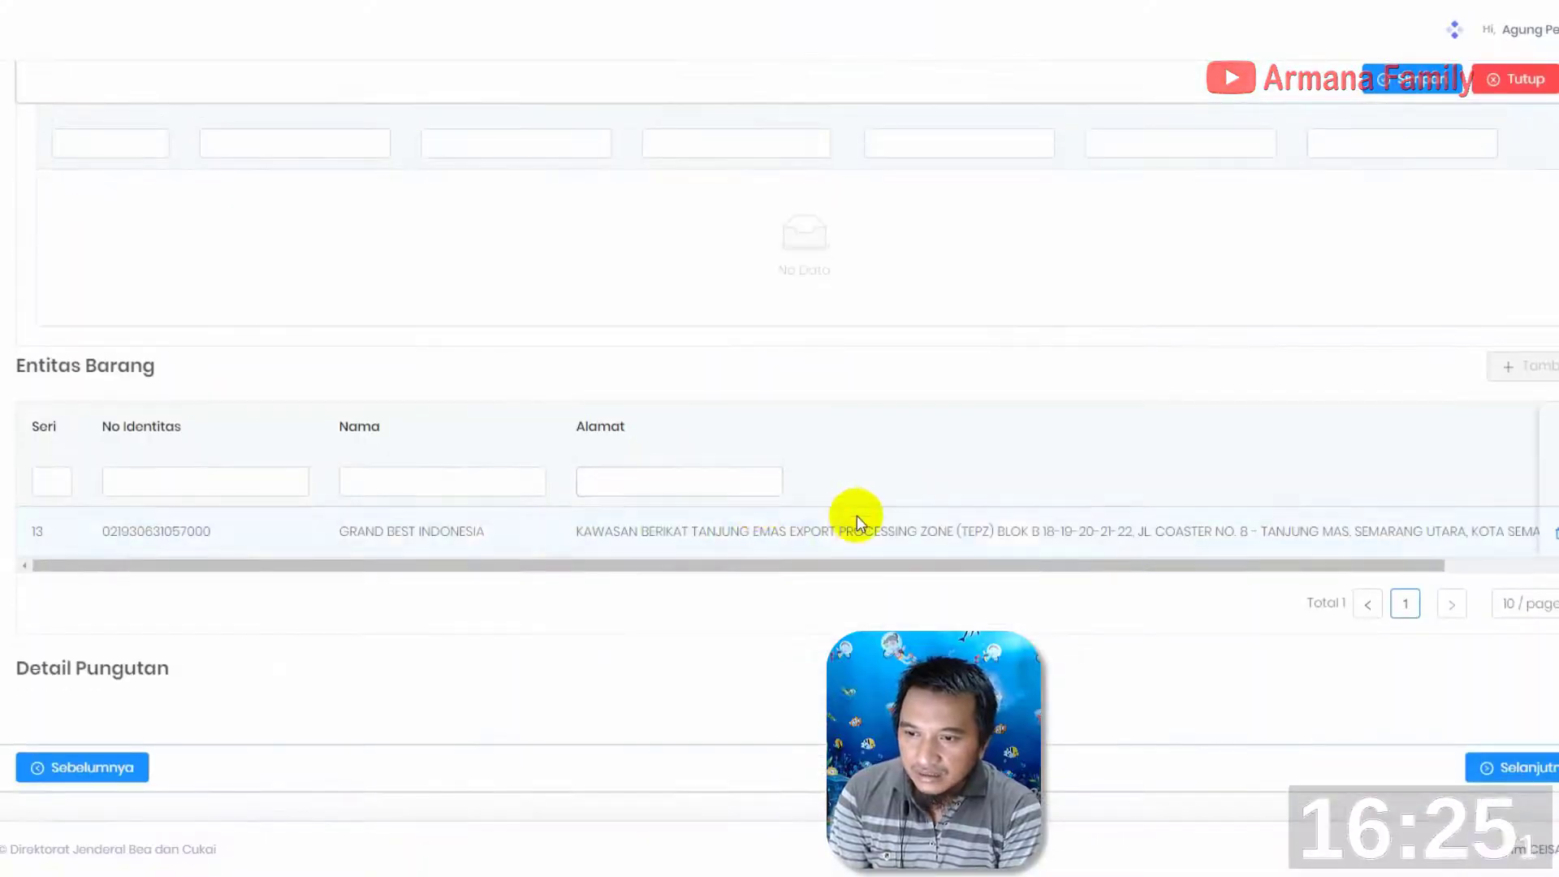
scroll(1424, 461, "up", 3)
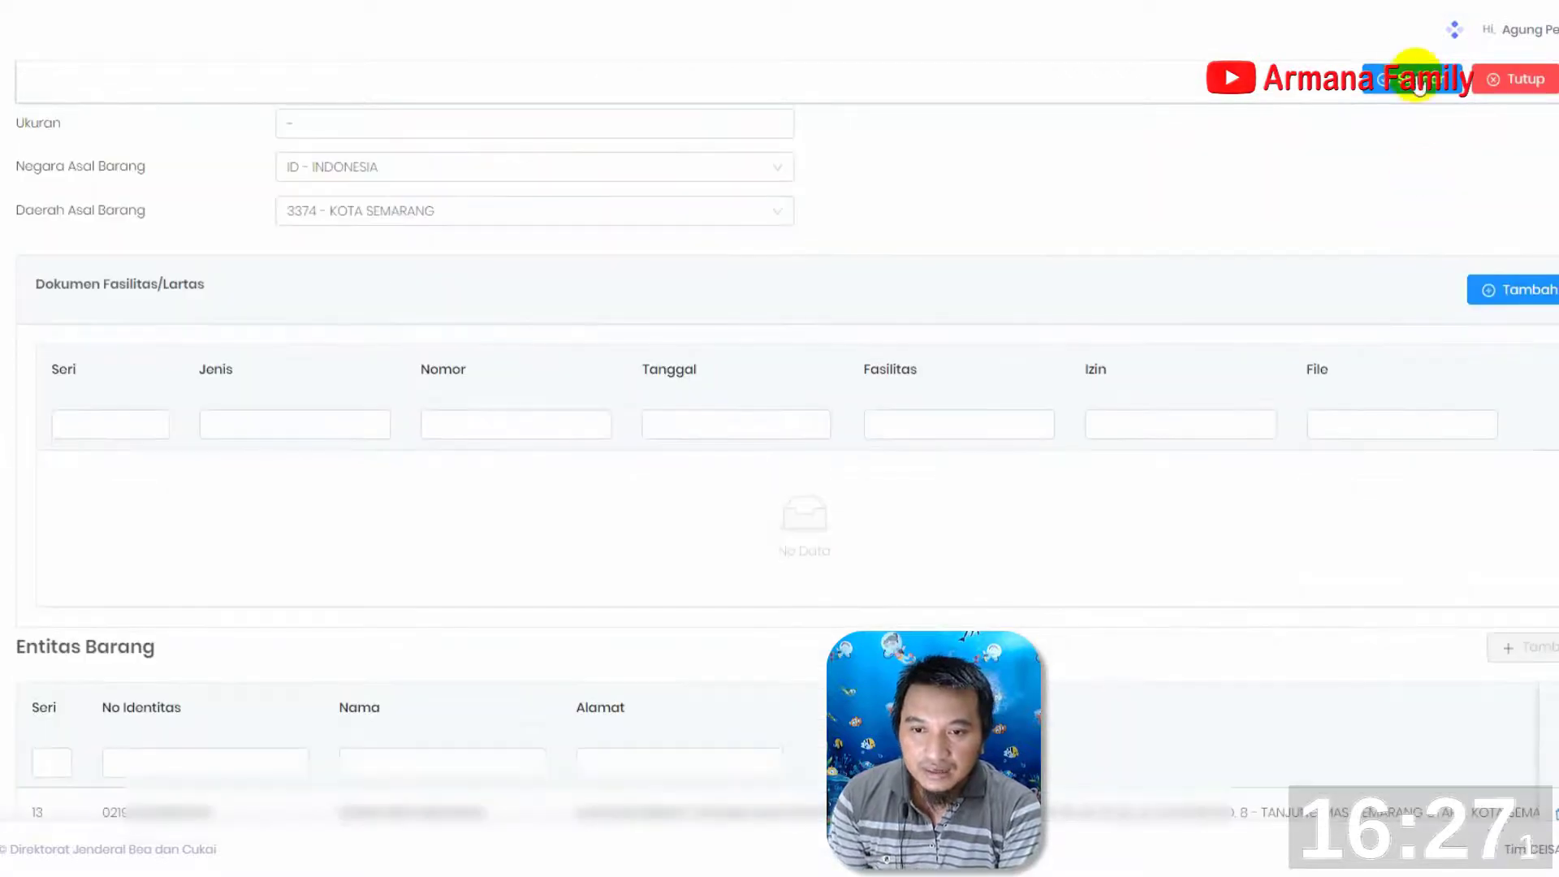
left_click(1409, 84)
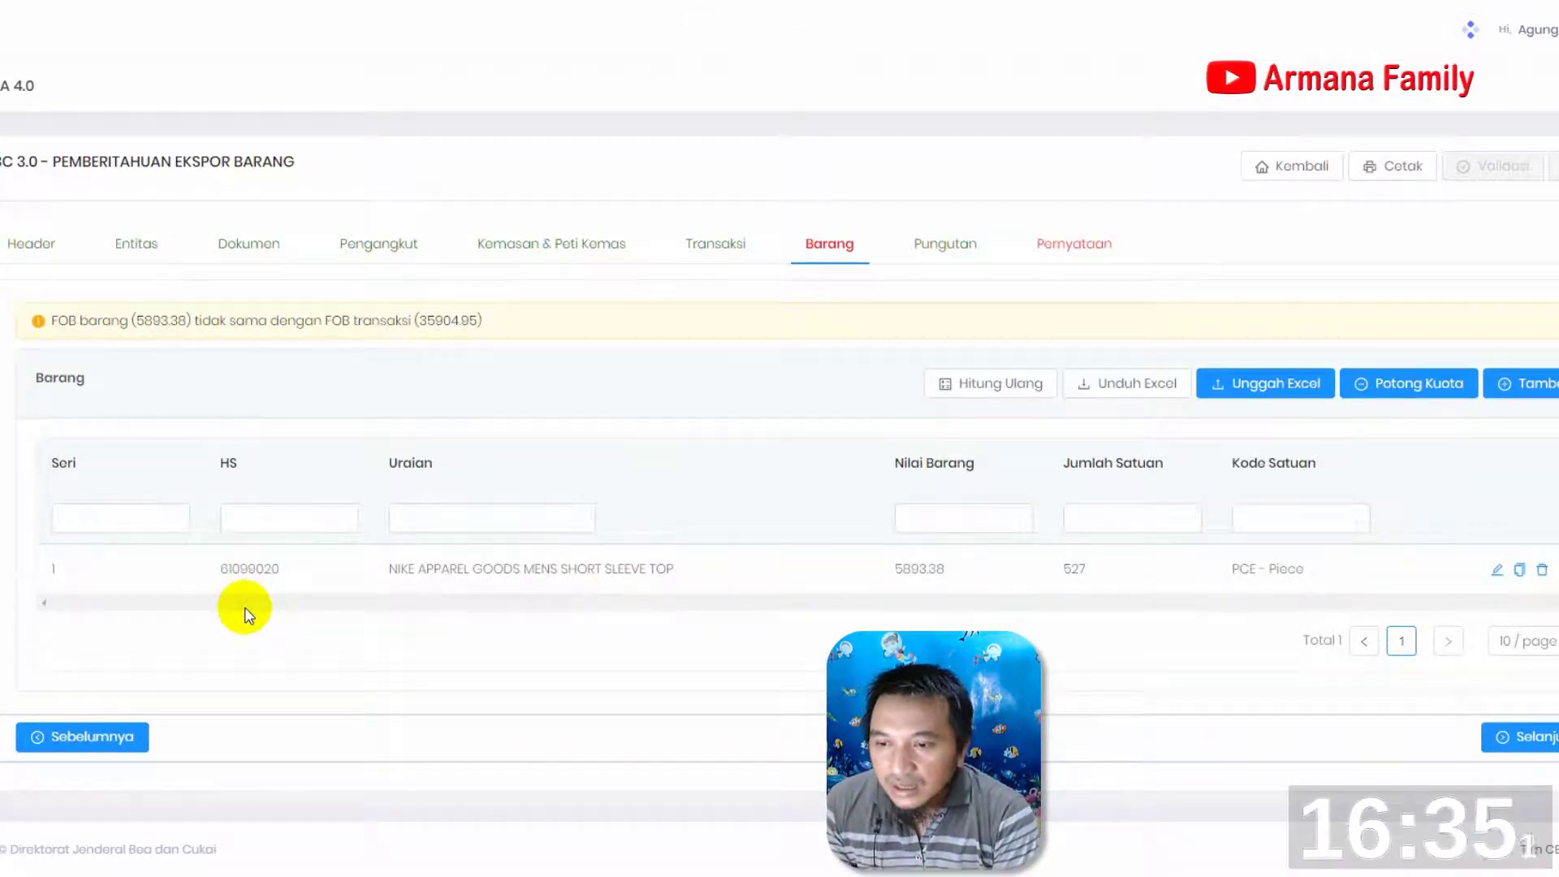
Add a second goods item with HS code 61099020 and set its Kode to DO8341-100
left_click(1549, 384)
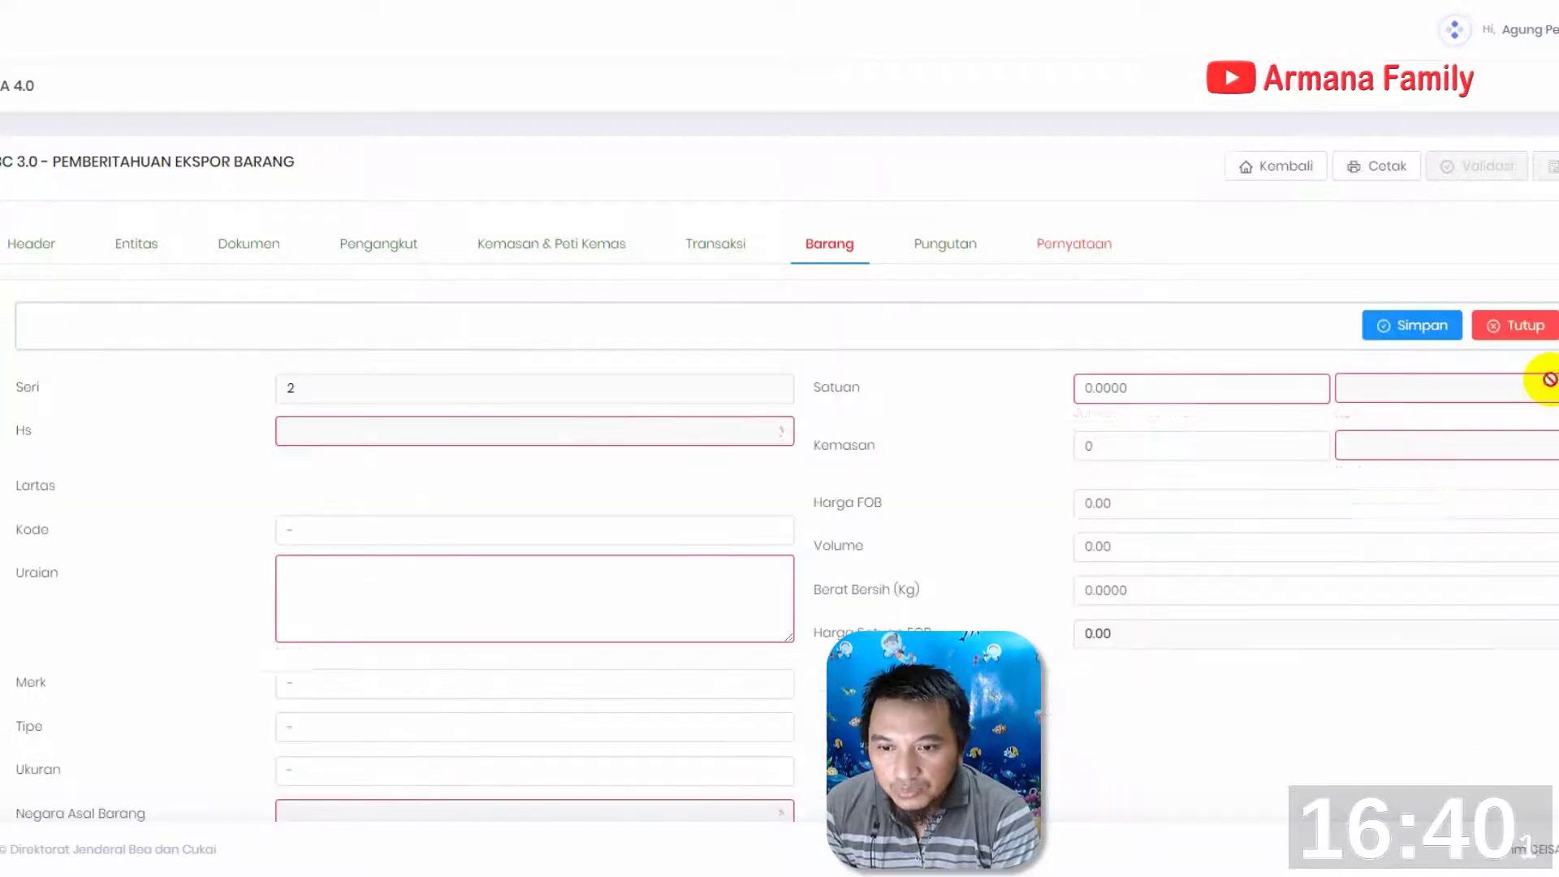
left_click(332, 434)
type("61099020")
left_click(344, 469)
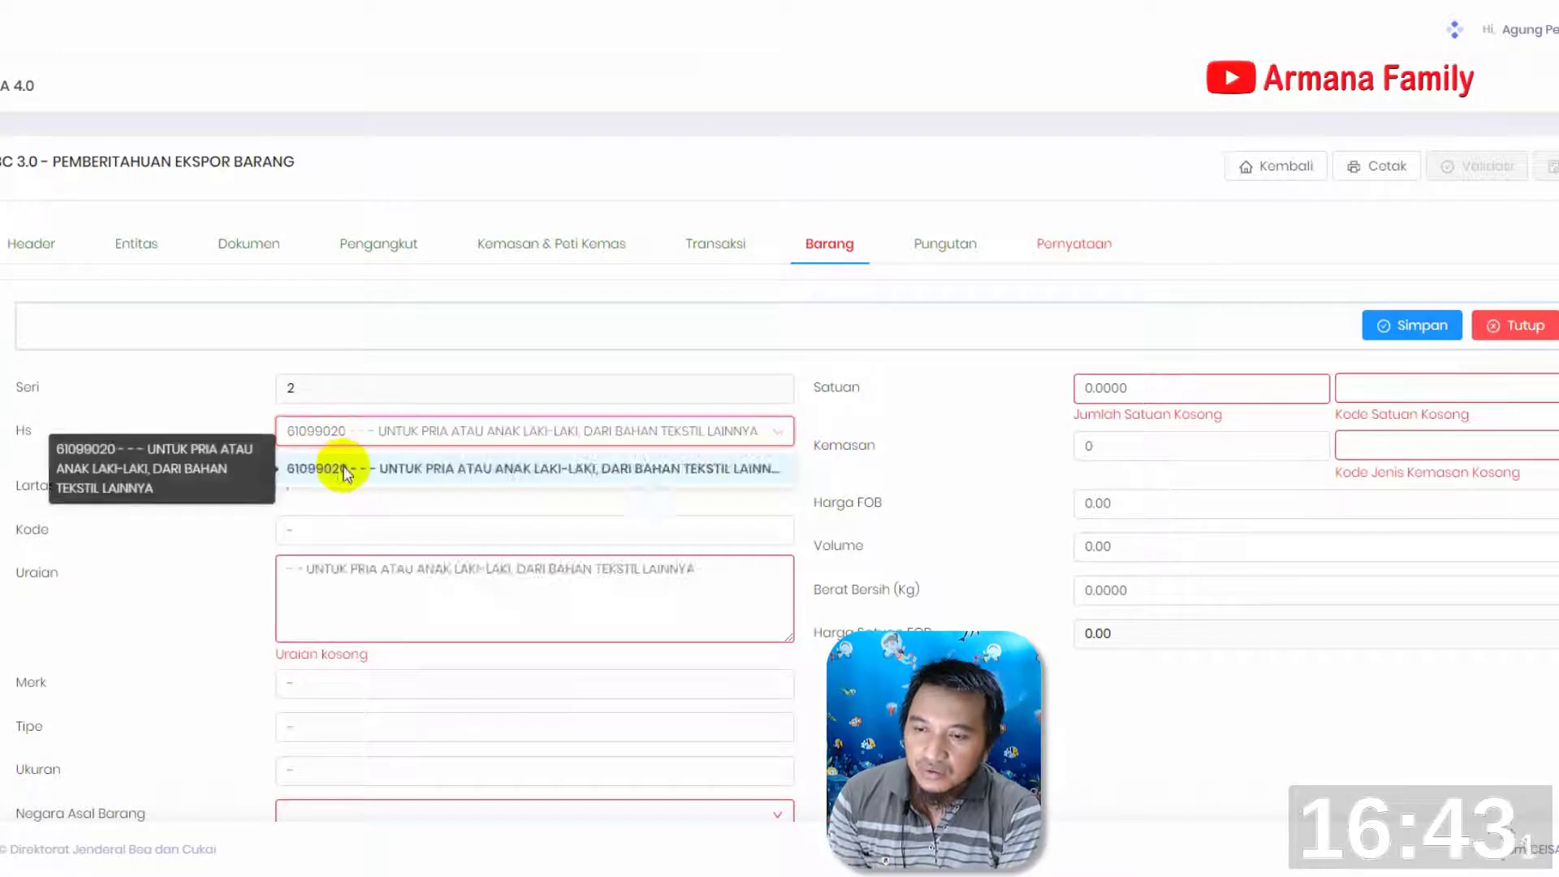
left_click_drag(321, 518, 220, 509)
type("DO")
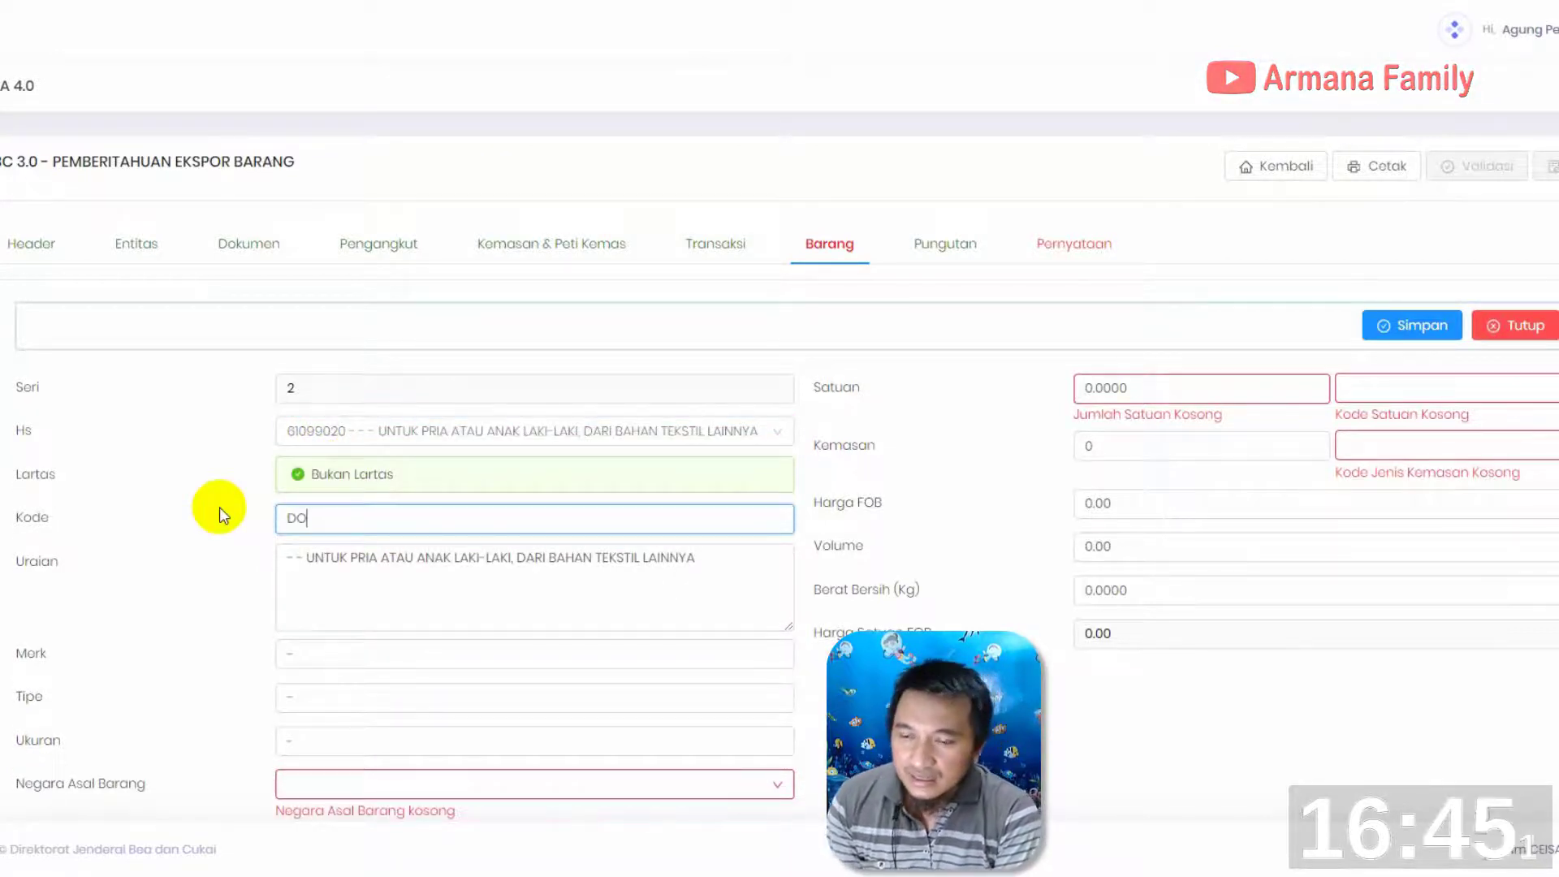
type("8341-100")
Replace the item's Uraian with NIKE APPAREL GOODS MENS SHORT SLEEVE and enter NIKE as its Merk
left_click_drag(713, 564, 120, 558)
type("NIKE ")
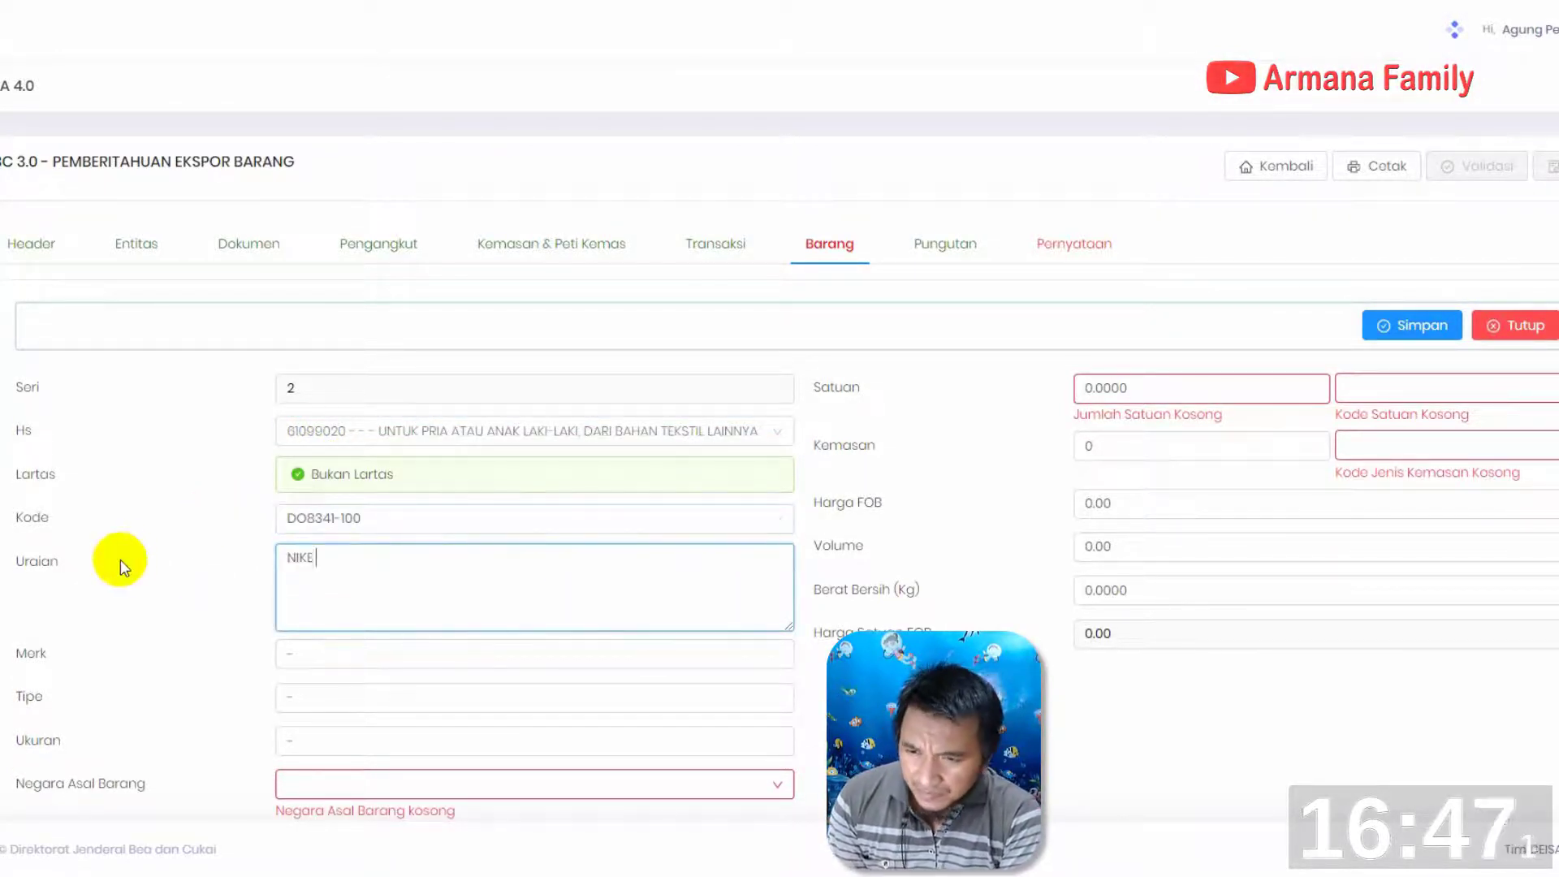
type("APPAREL GOODS MENS SHORT SLEEVE")
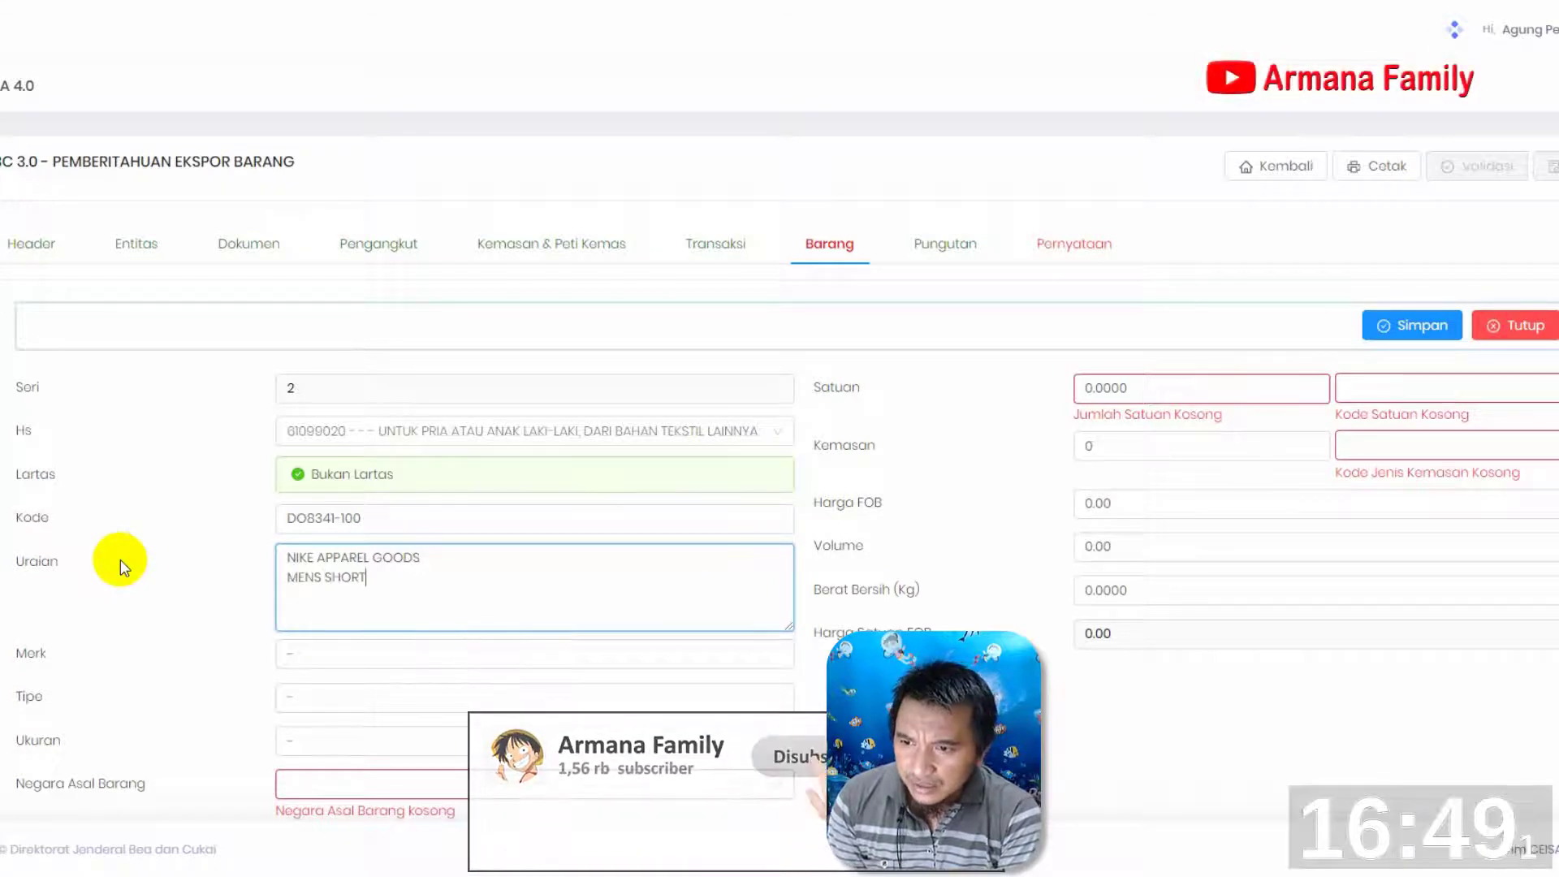
left_click(309, 652)
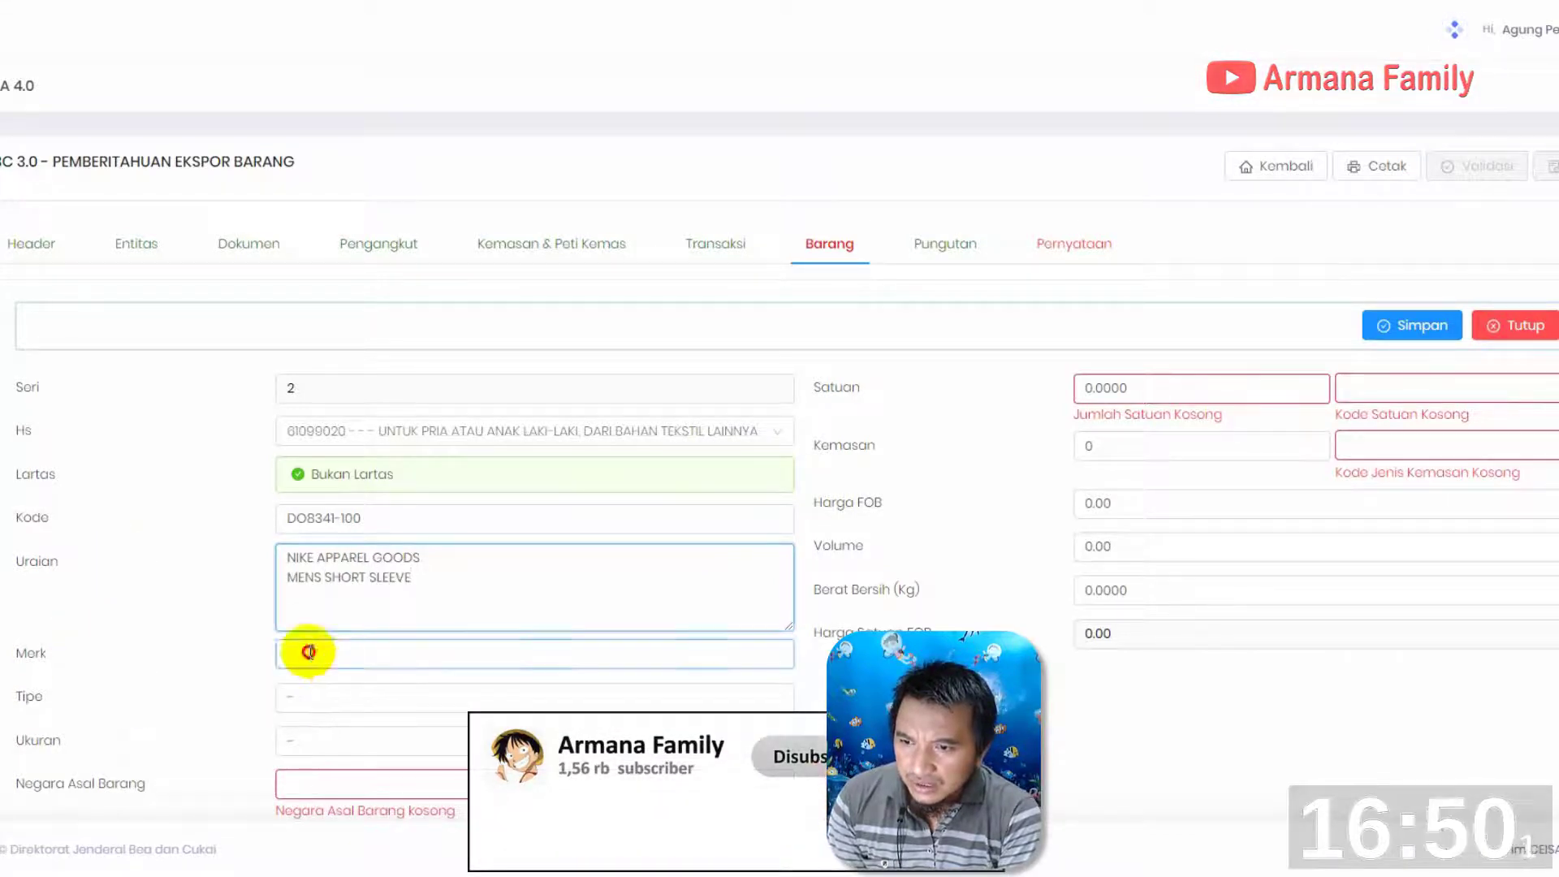
Set the item's Negara Asal Barang to ID - INDONESIA and its Daerah Asal Barang to 3374 - KOTA SEMARANG
left_click(375, 785)
type("IND")
key("Return")
scroll(449, 766, "down", 4)
left_click(404, 544)
type("SEMARANG")
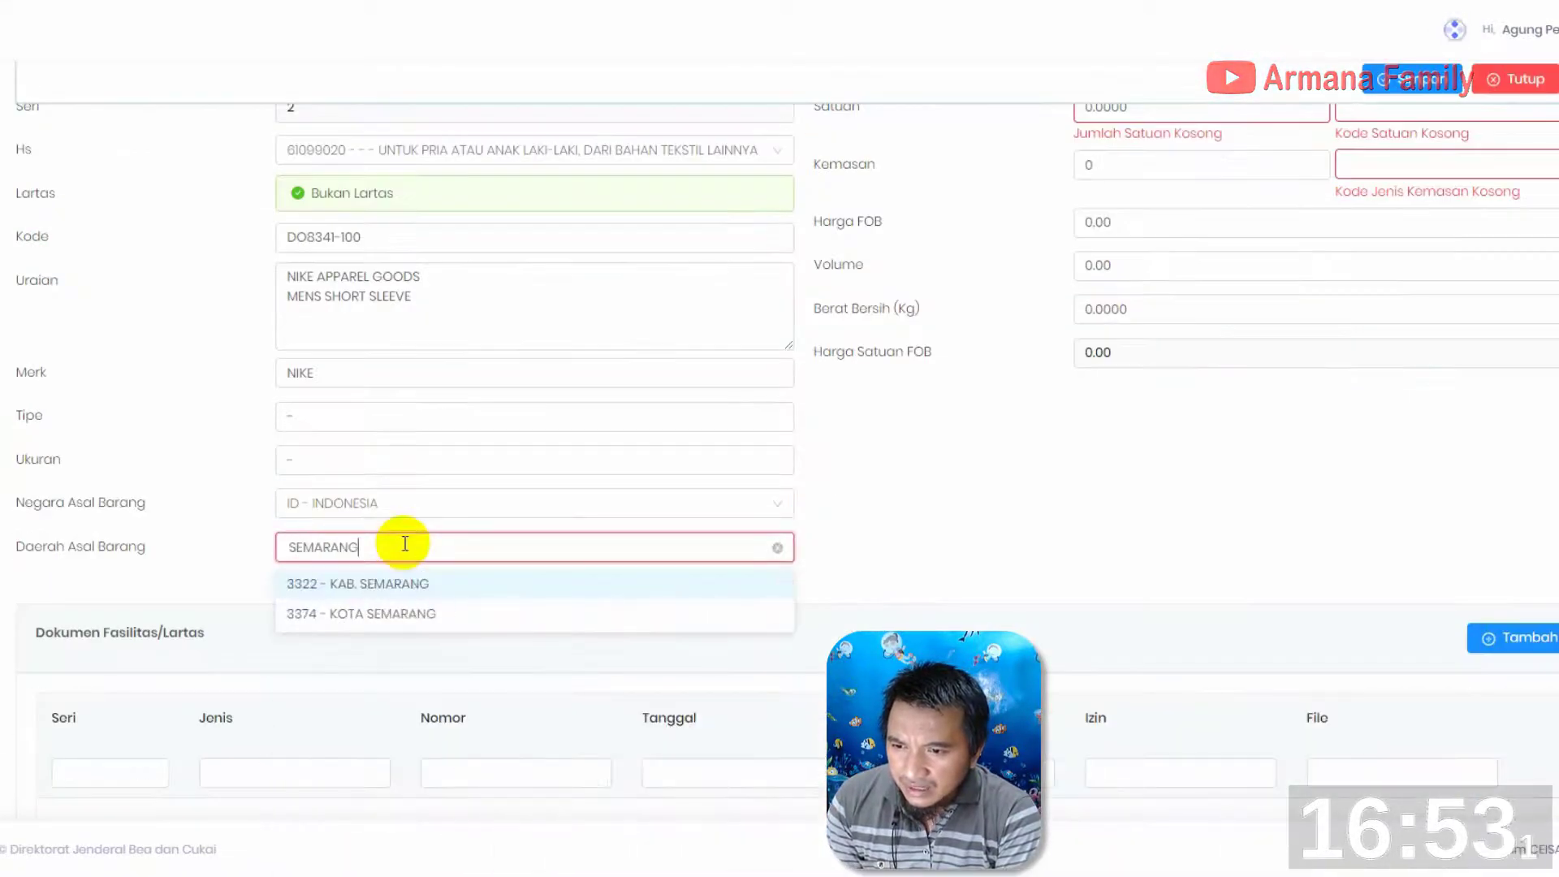
left_click(414, 612)
Set the second item's Satuan to 1142 with the unit PCE - PIECE
scroll(992, 383, "up", 4)
left_click_drag(1141, 388, 966, 379)
type("0")
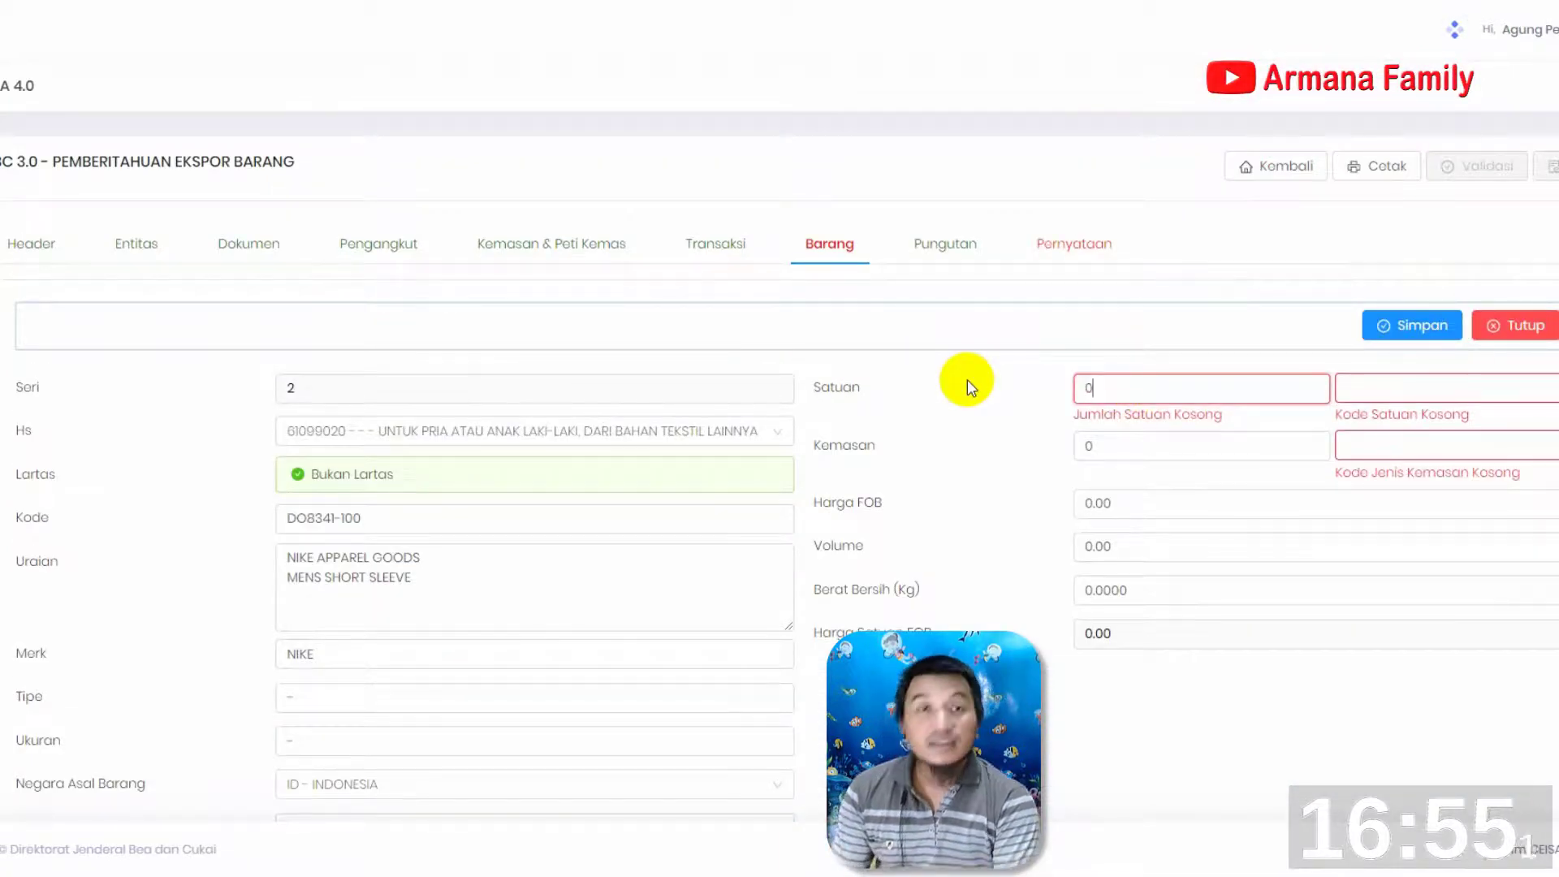
left_click(1454, 390)
left_click_drag(1200, 386, 948, 383)
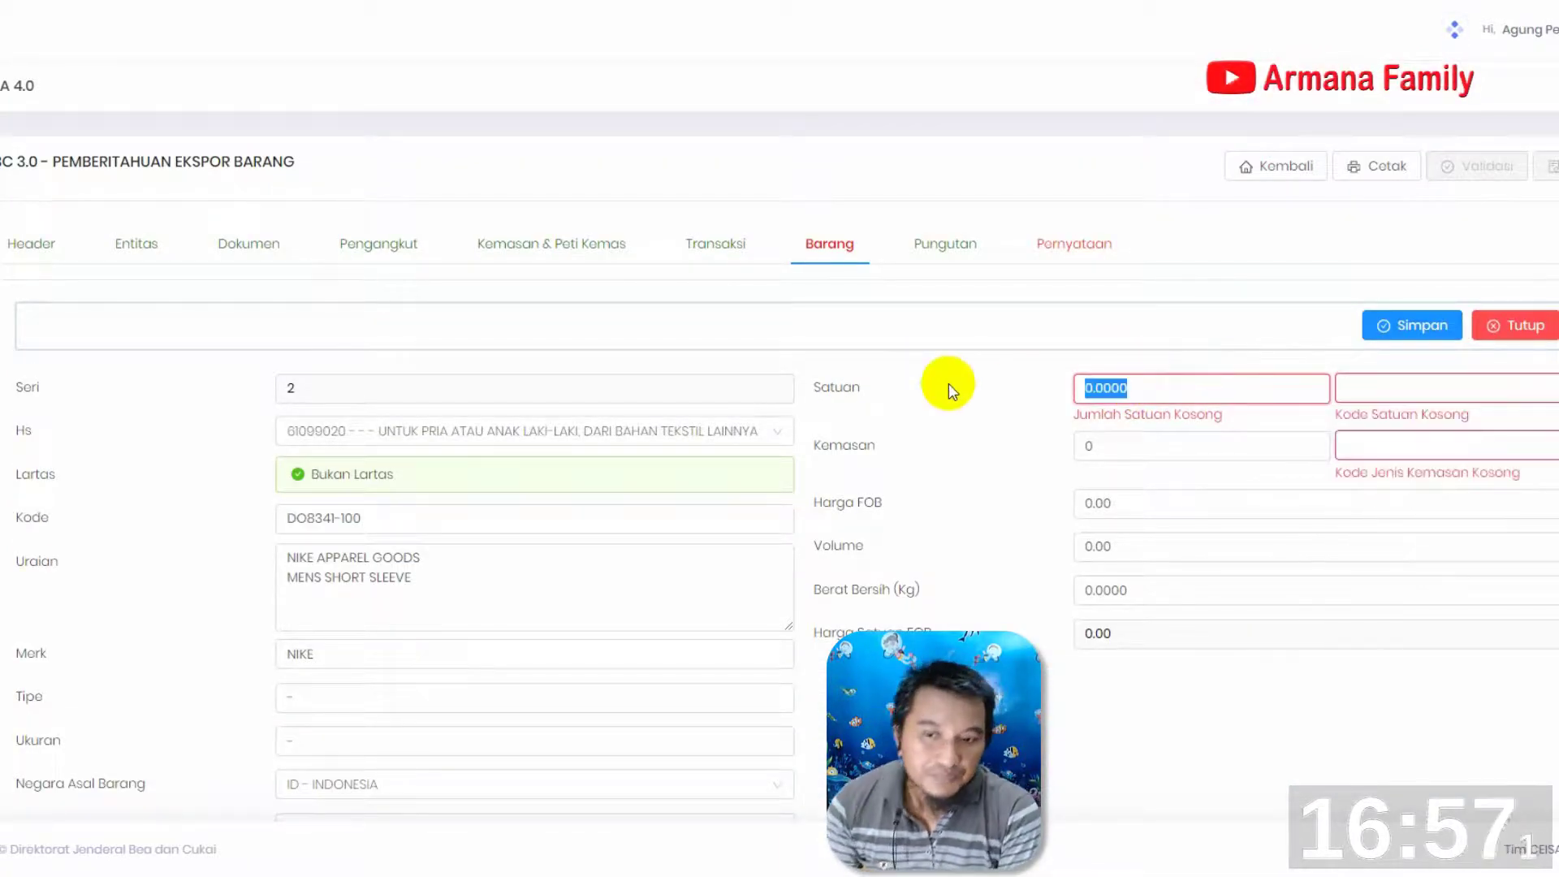
type("1142")
left_click(1434, 387)
type("PCE")
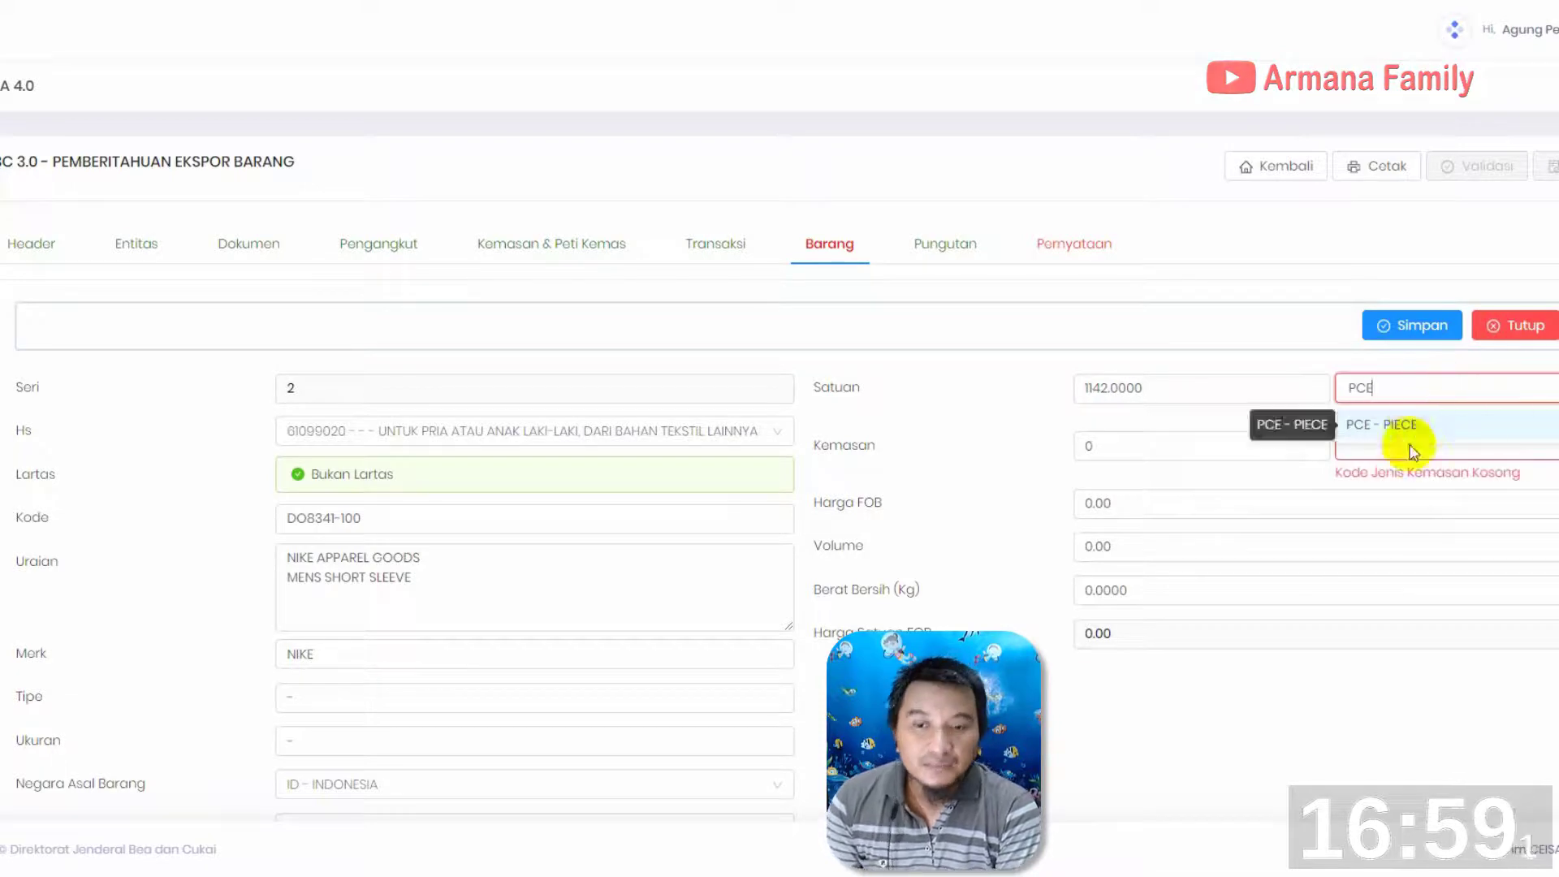
left_click(1404, 424)
Set the packaging type in the second item's Kemasan to CT (carton)
left_click(1390, 423)
type("CART")
left_click(1381, 501)
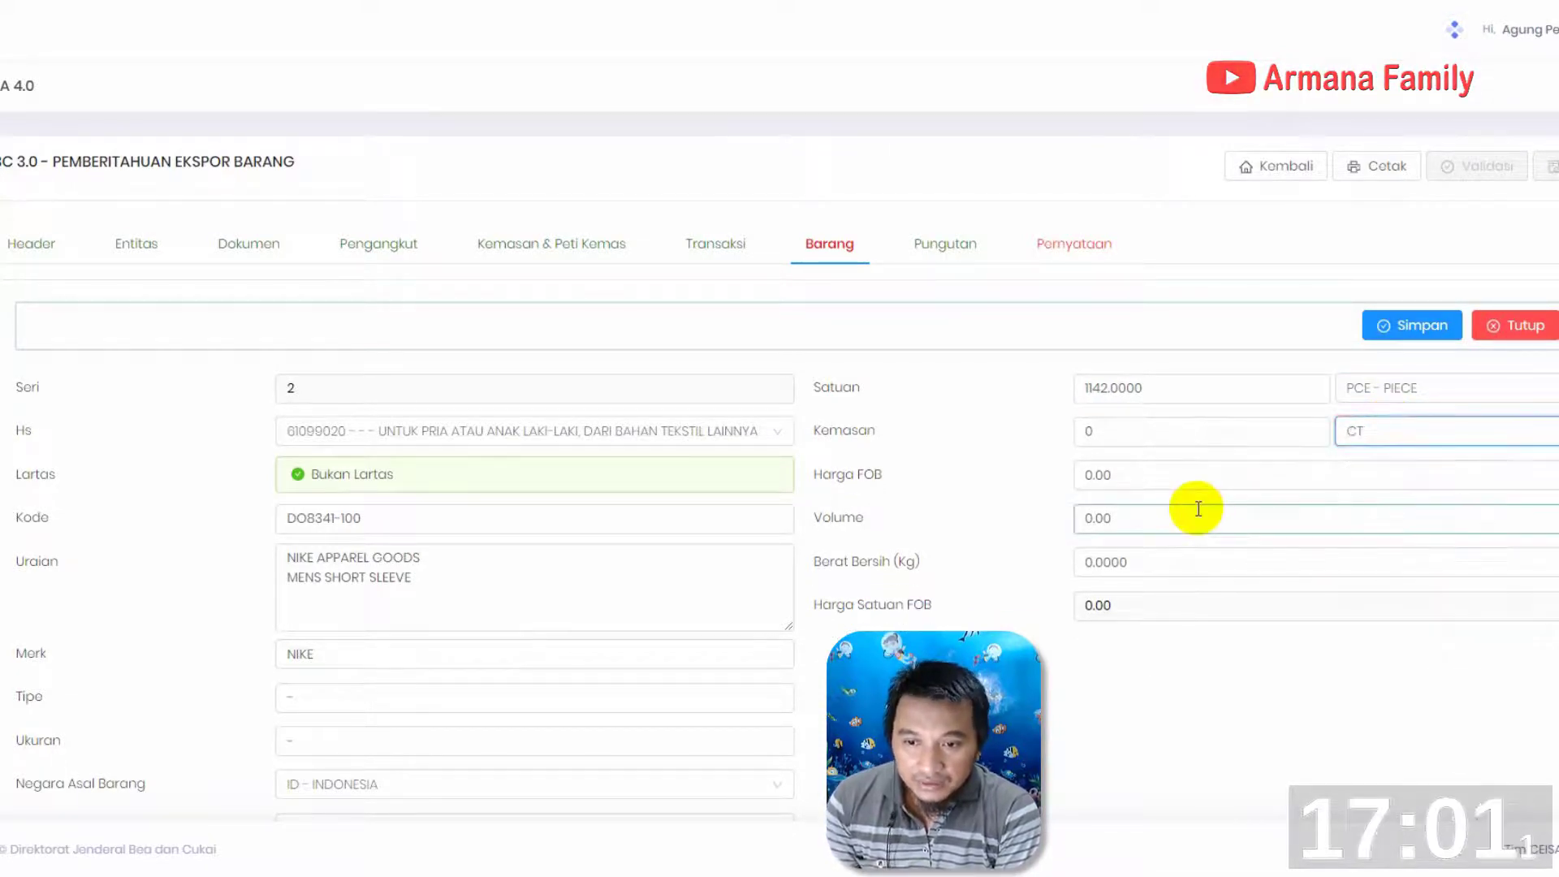
Enter 12,398.92 as the item's Harga FOB and 210.13 as its Berat Bersih (Kg)
left_click(1112, 479)
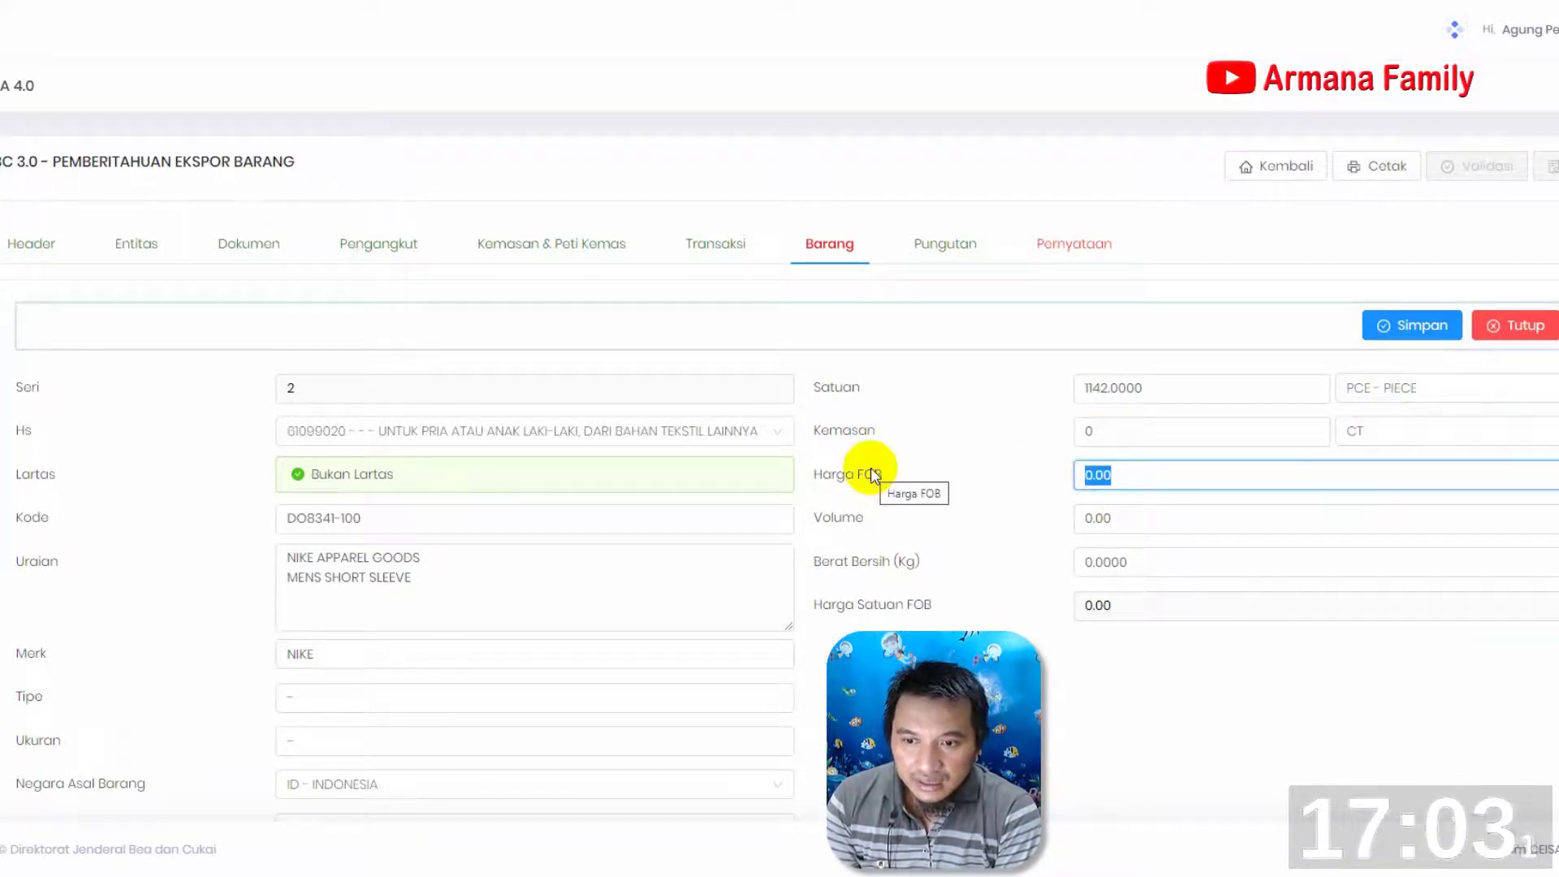
type("12")
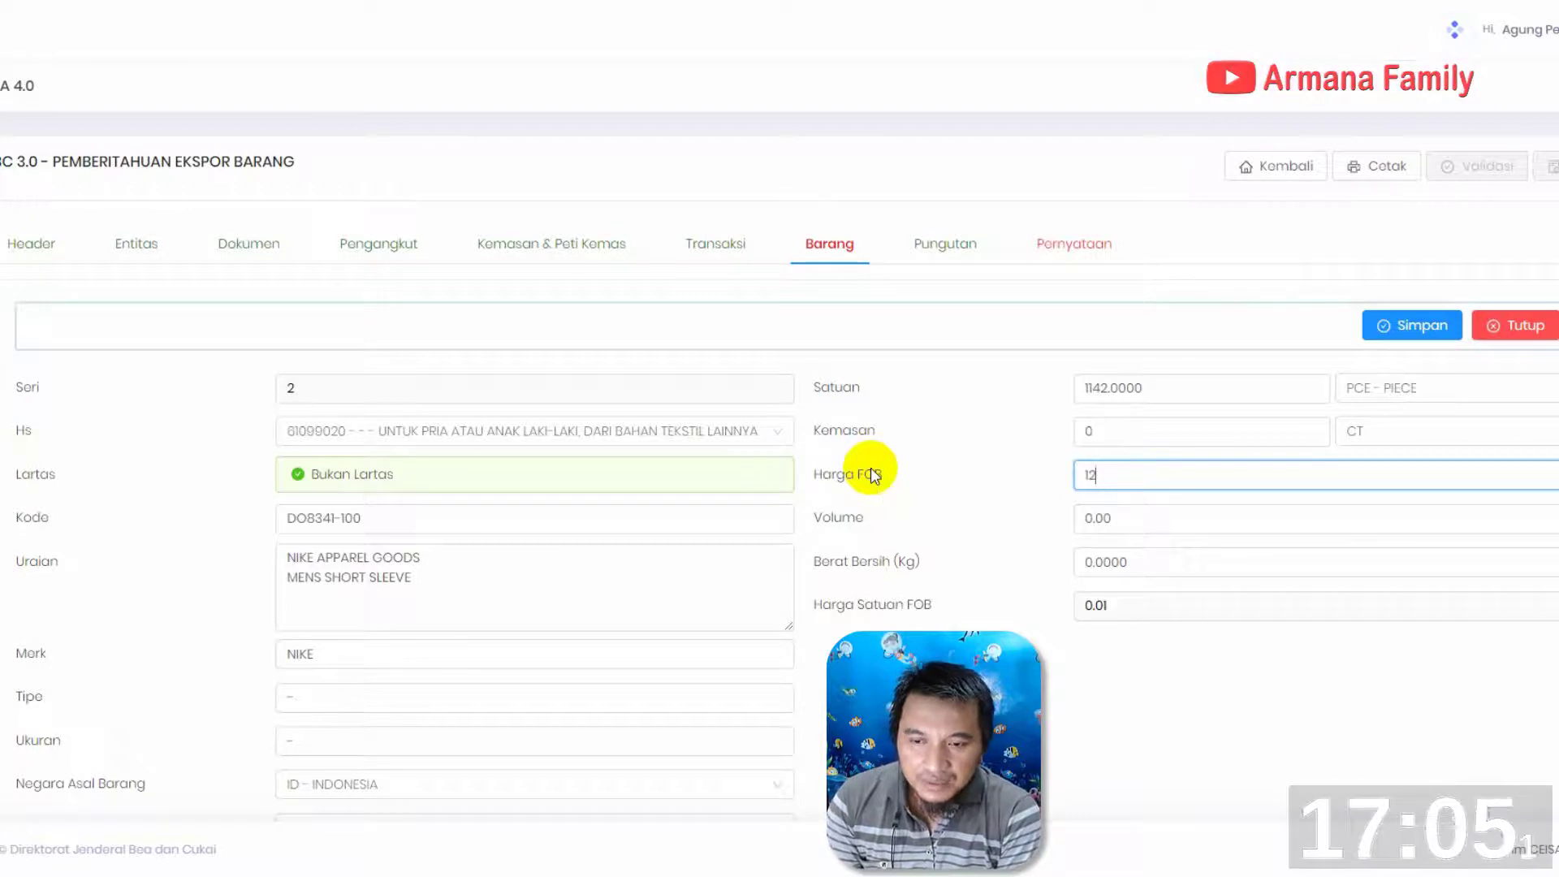
type(",398.92")
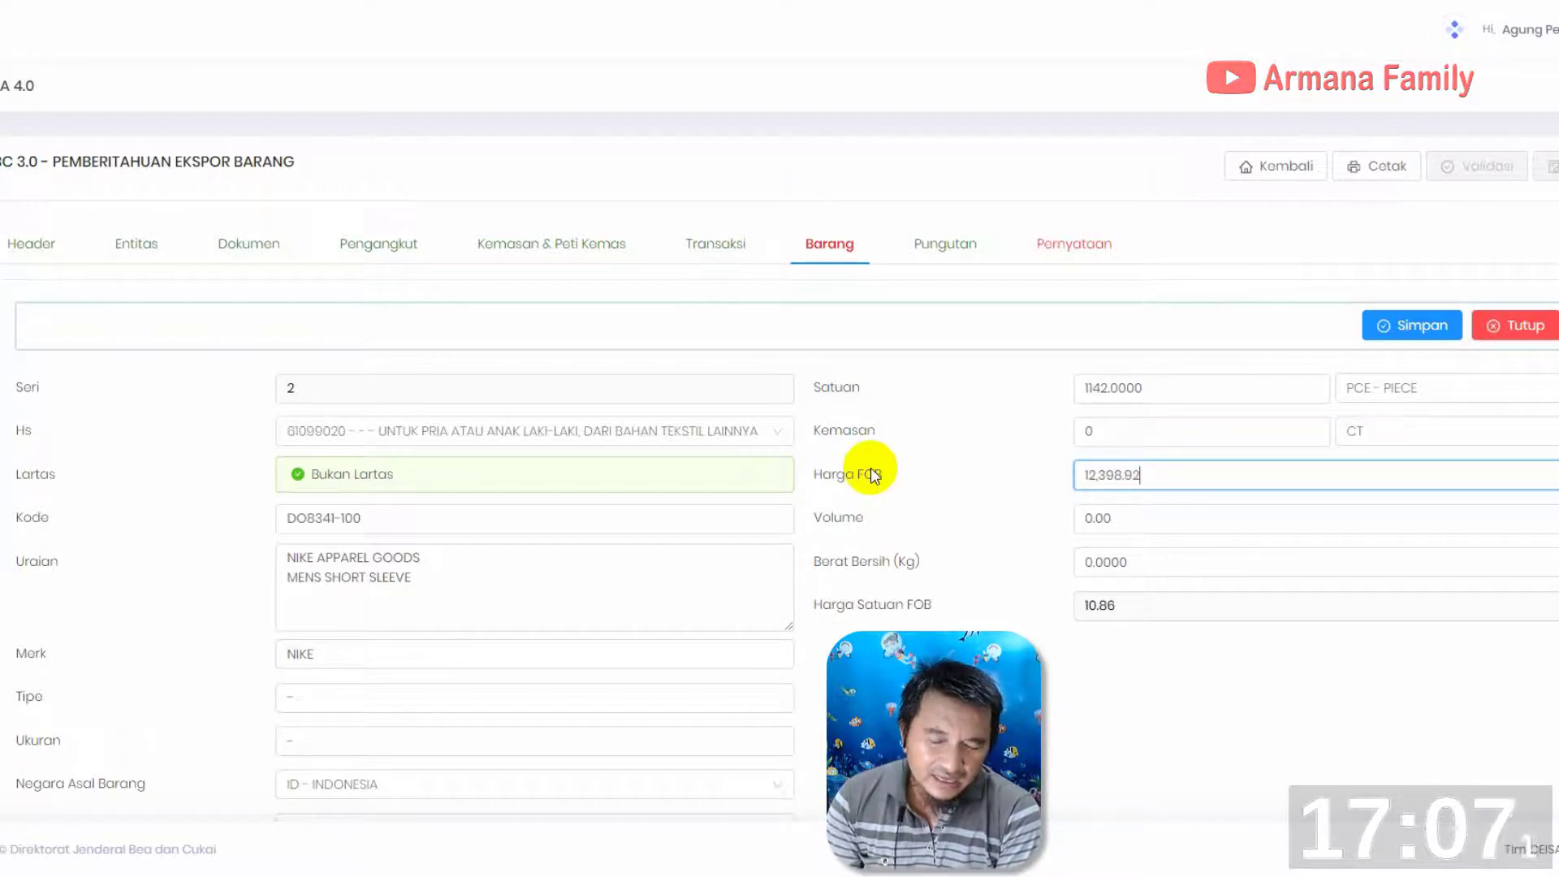
left_click(1107, 560)
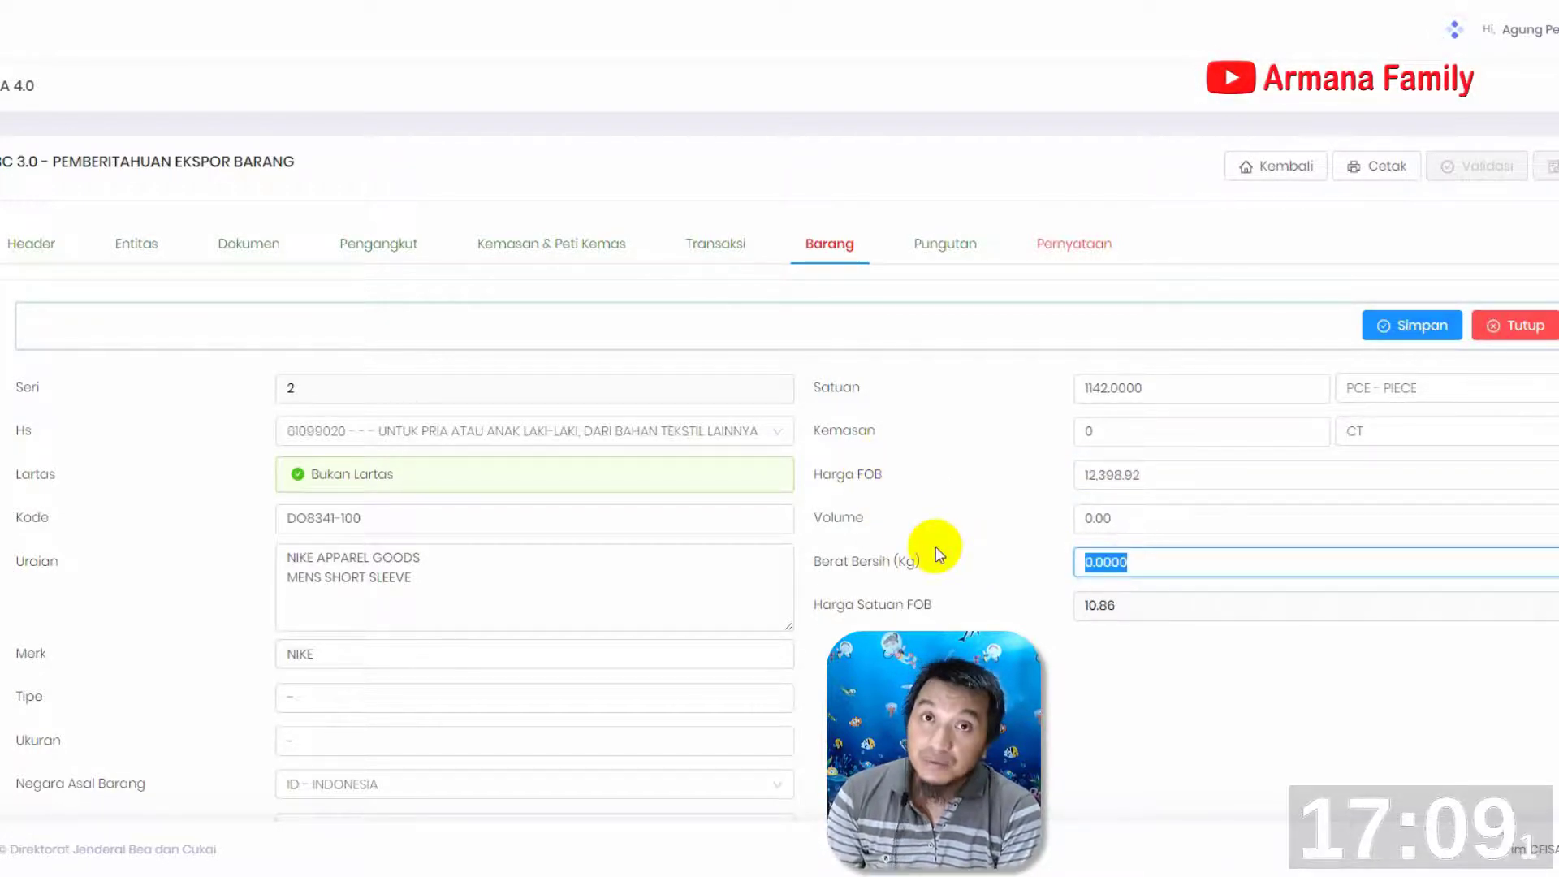
type("210.13")
left_click(1183, 518)
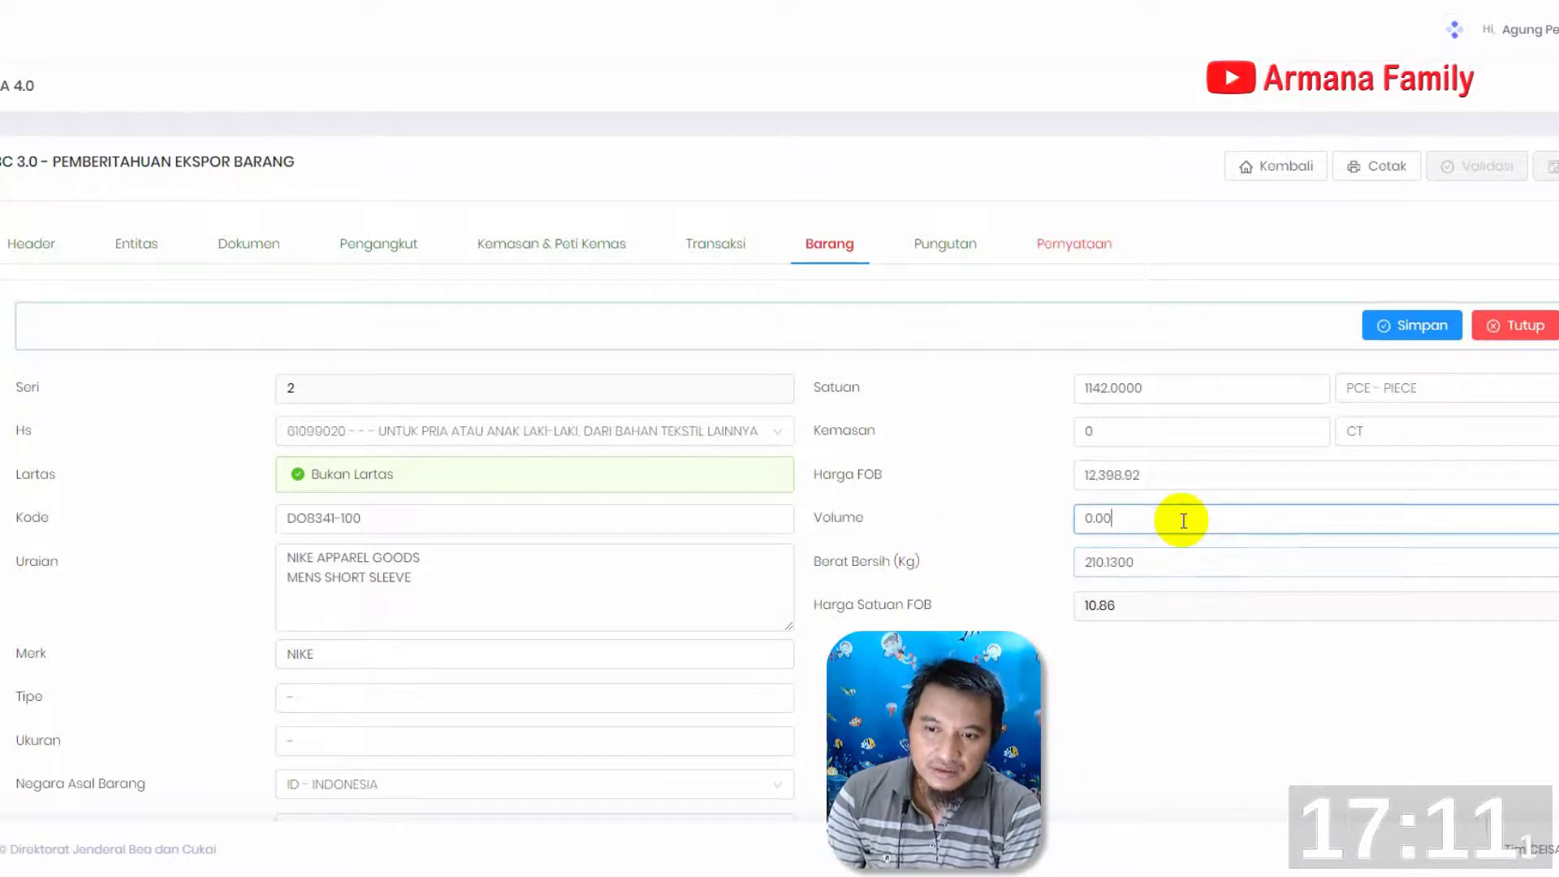
Add the listed pemilik entity to the second item's Entitas Barang and save the item
scroll(1034, 581, "down", 5)
scroll(474, 570, "down", 3)
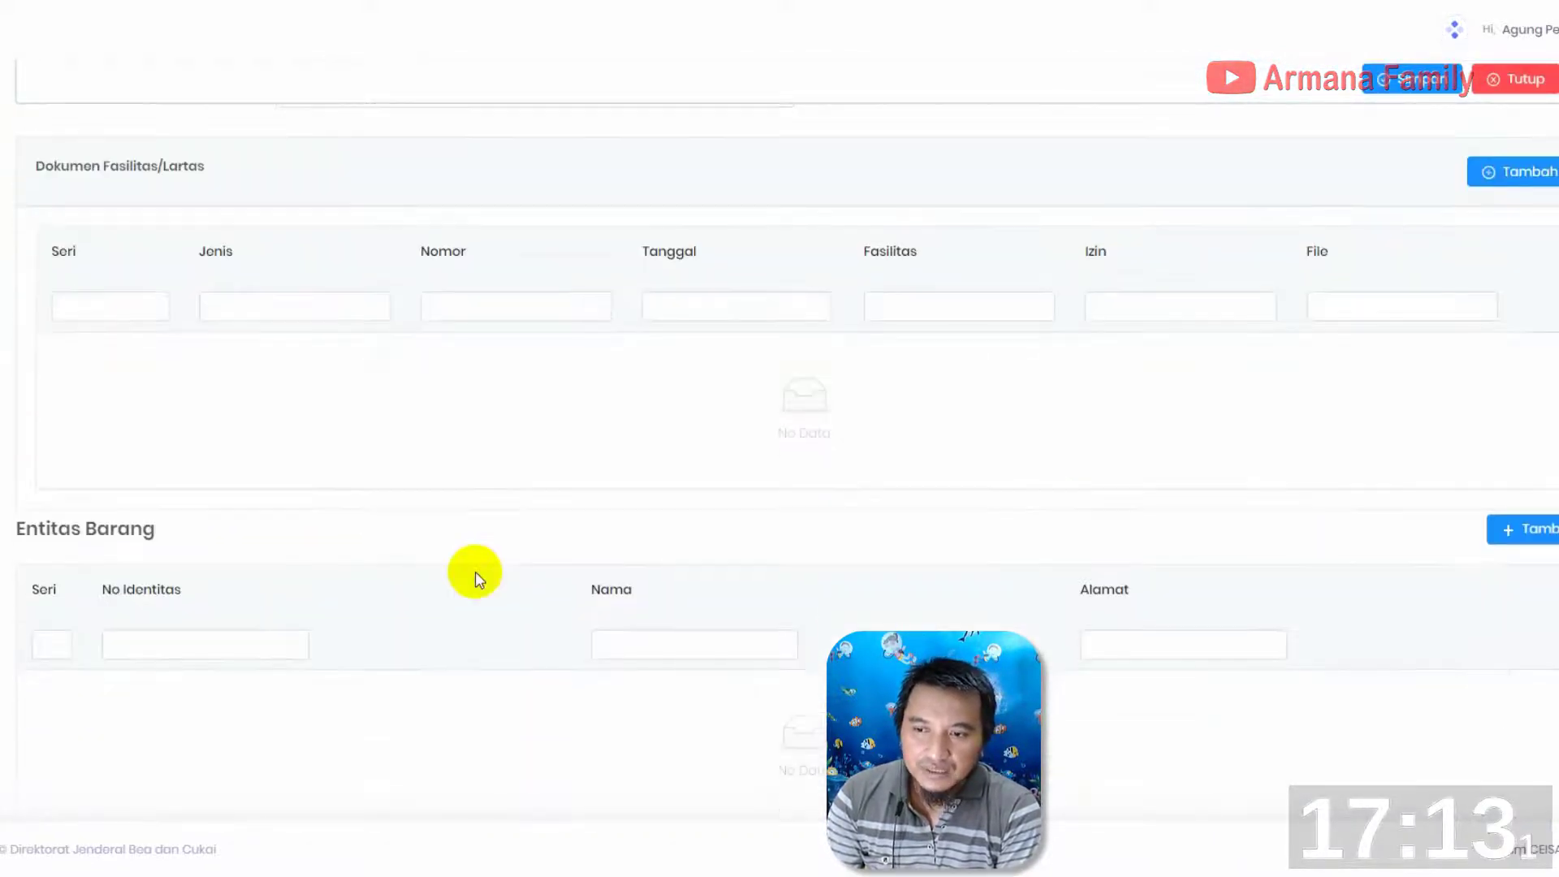
left_click(1524, 519)
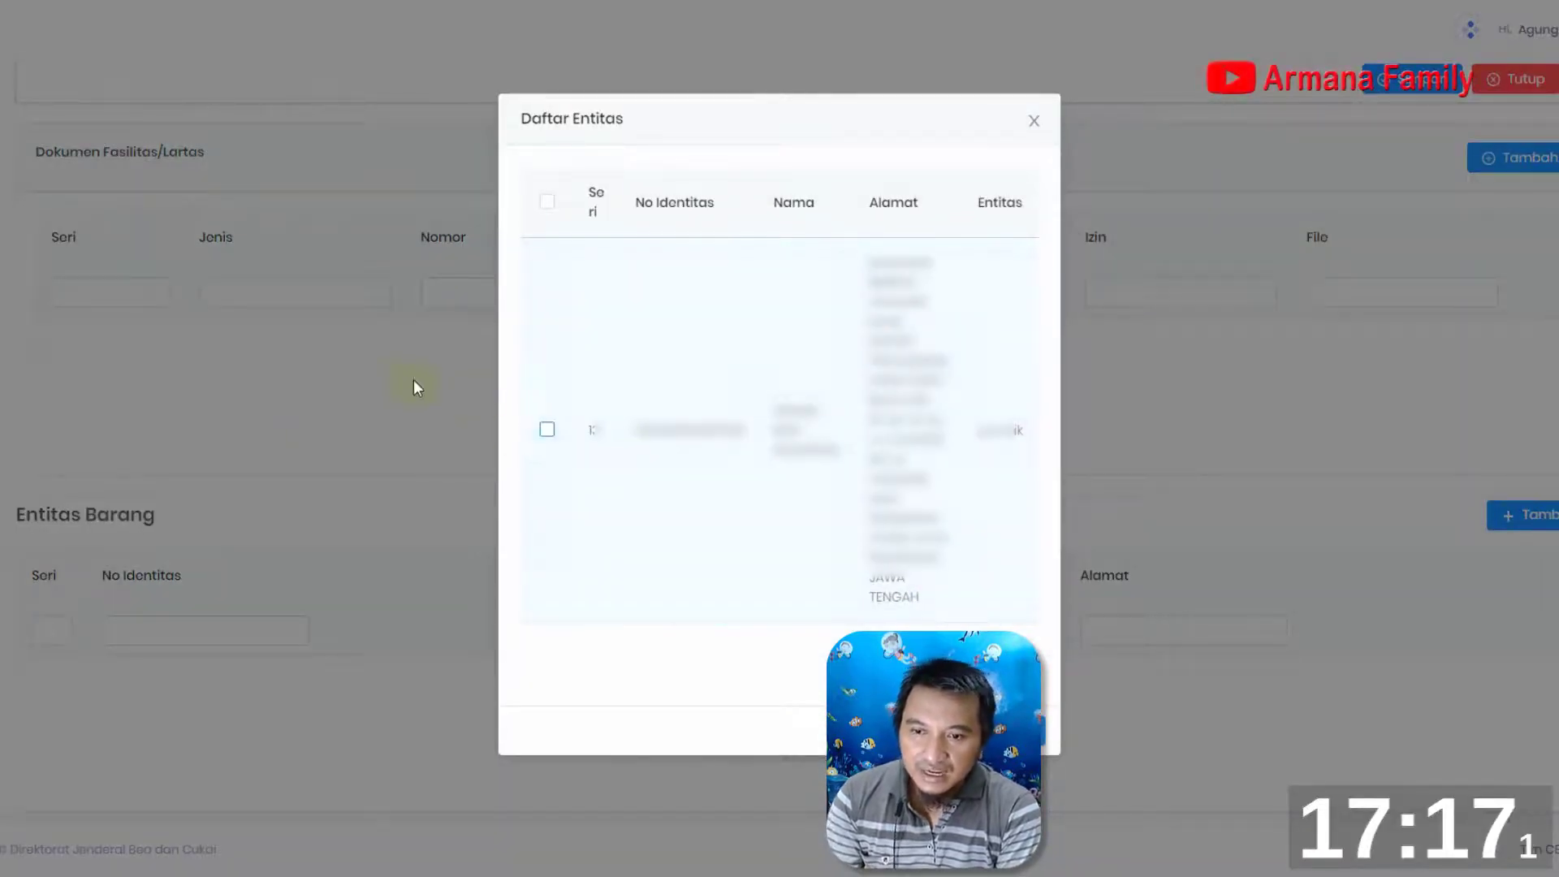
left_click(548, 434)
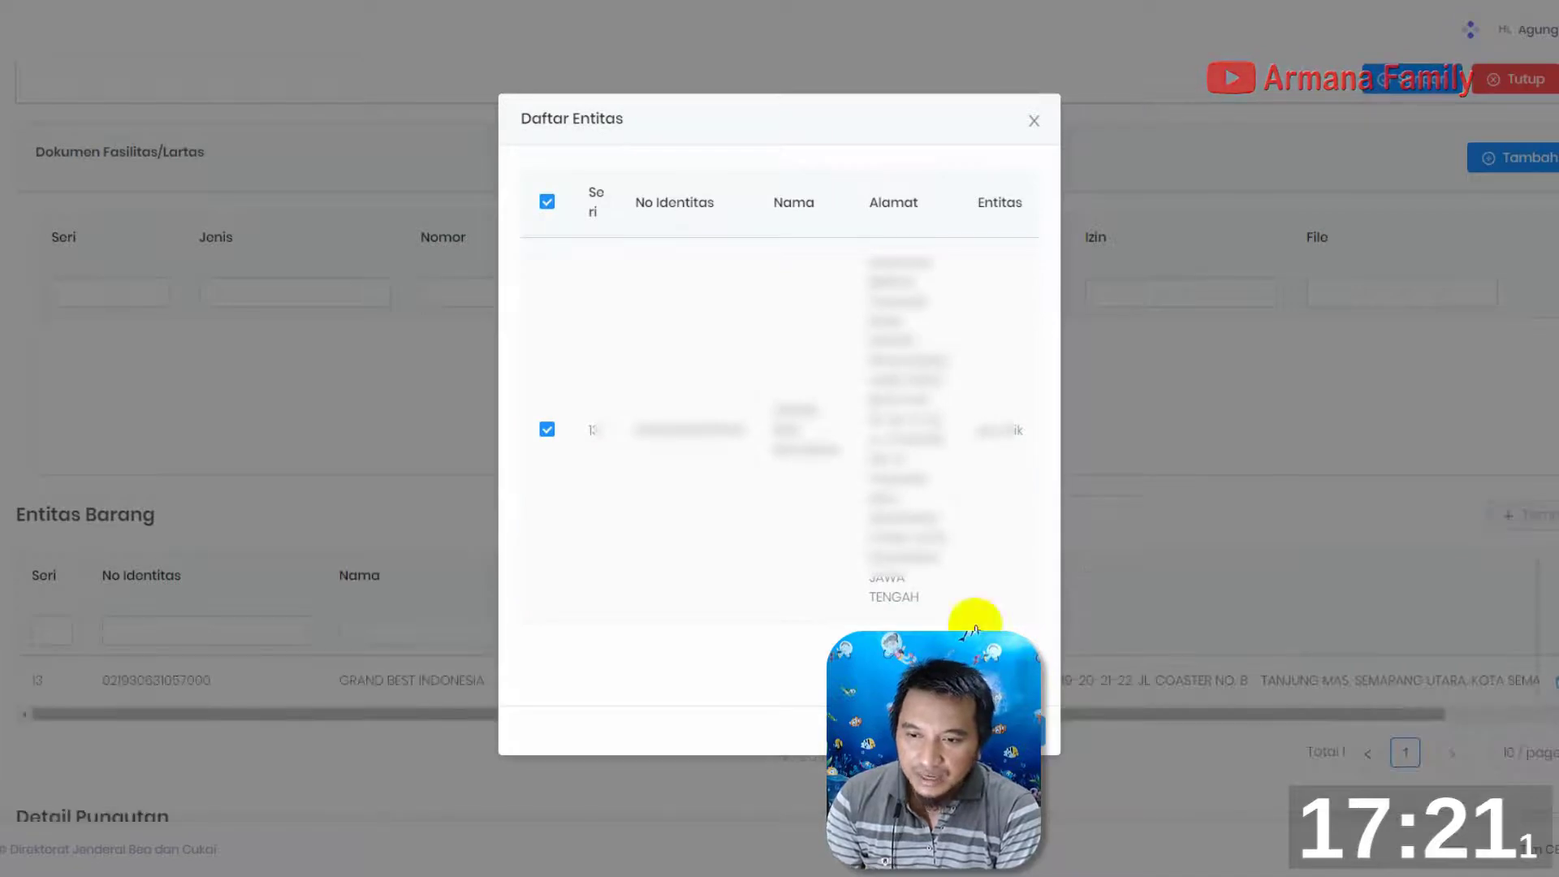
left_click(1042, 121)
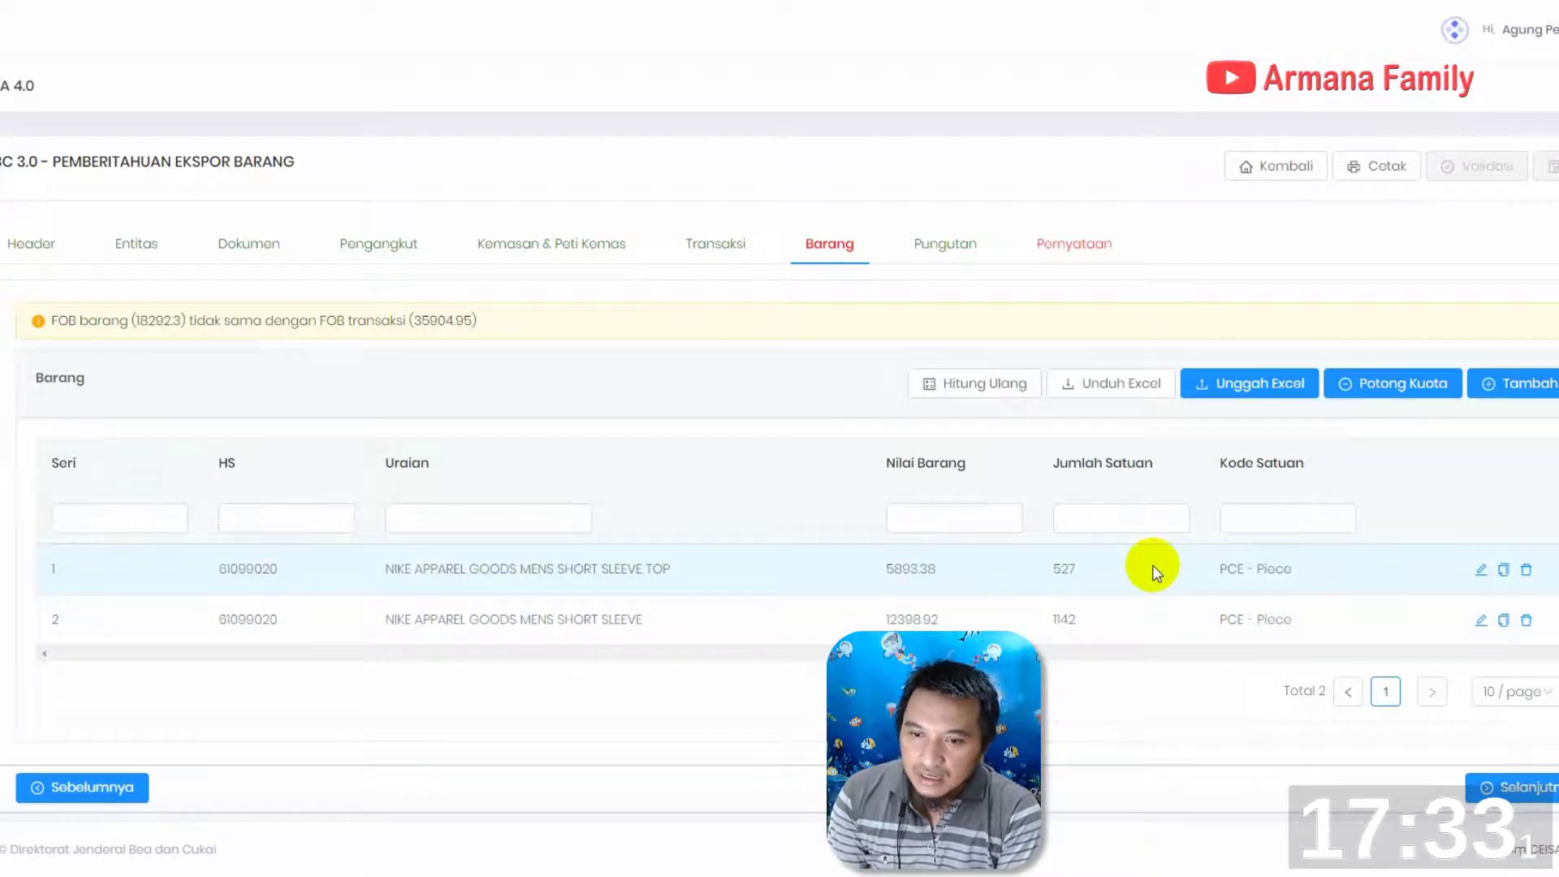
Open goods item 1 for editing and select the content of its Kode for replacement
left_click(1481, 571)
left_click(366, 518)
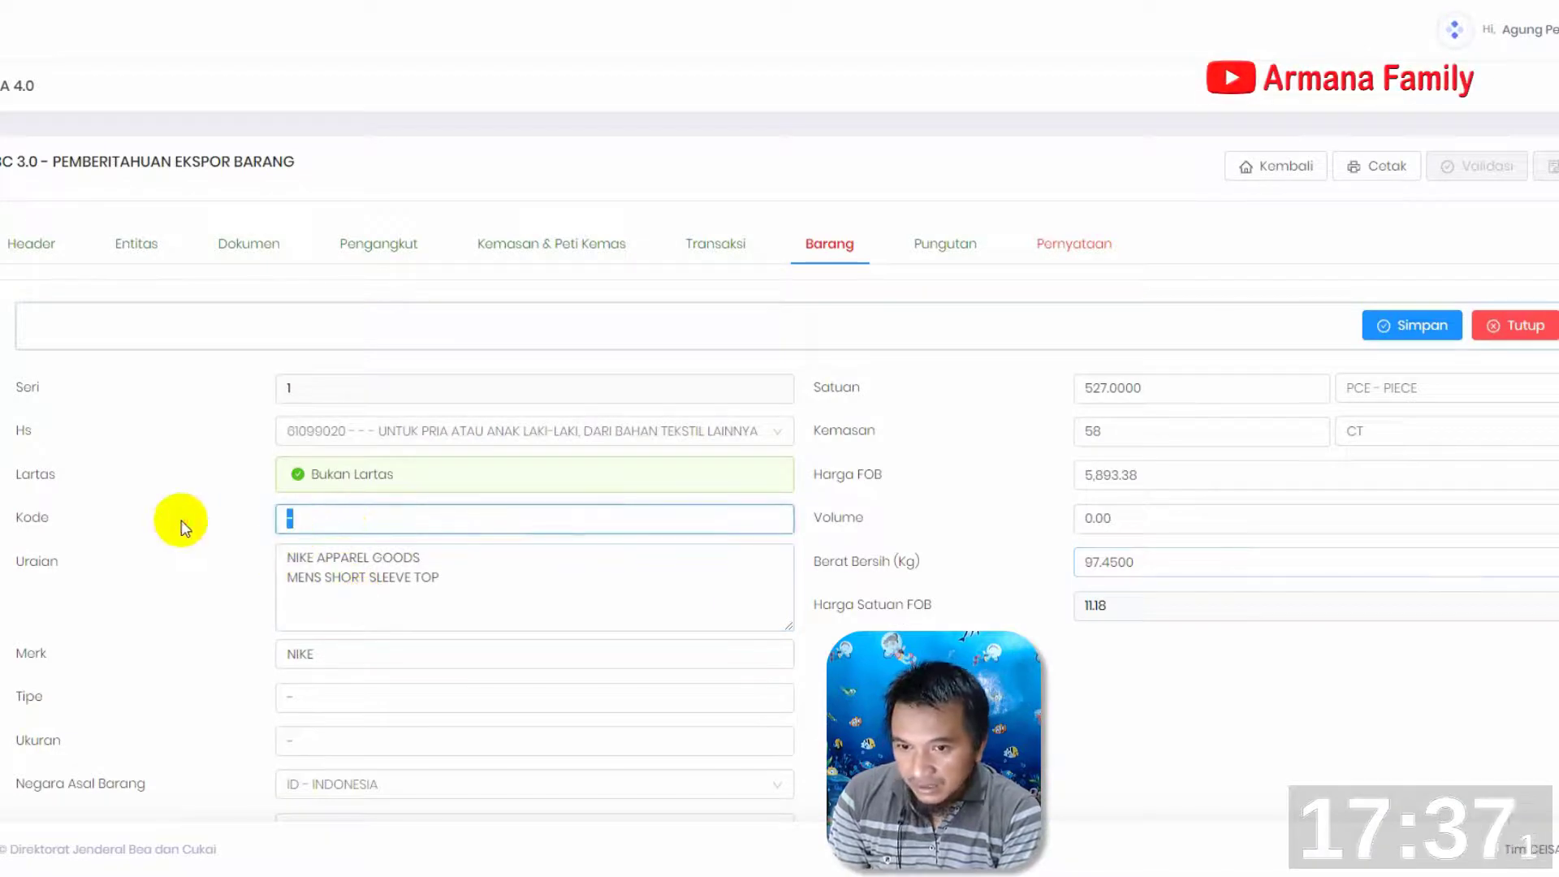
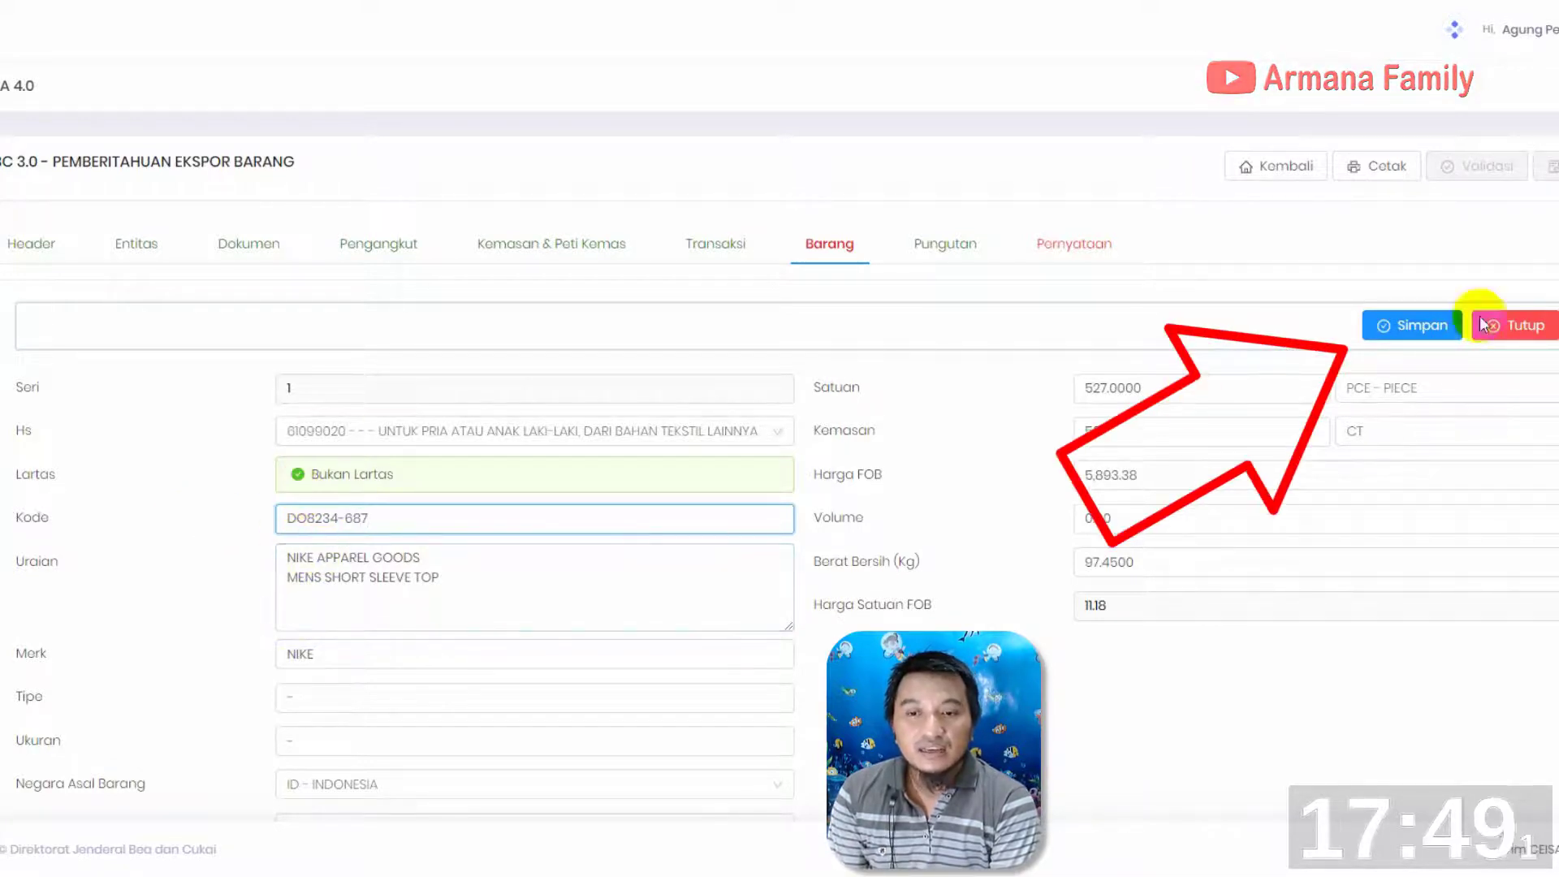
Save goods item 1 with Kode DO8234-687 and close it to return to the Barang list
left_click(1407, 333)
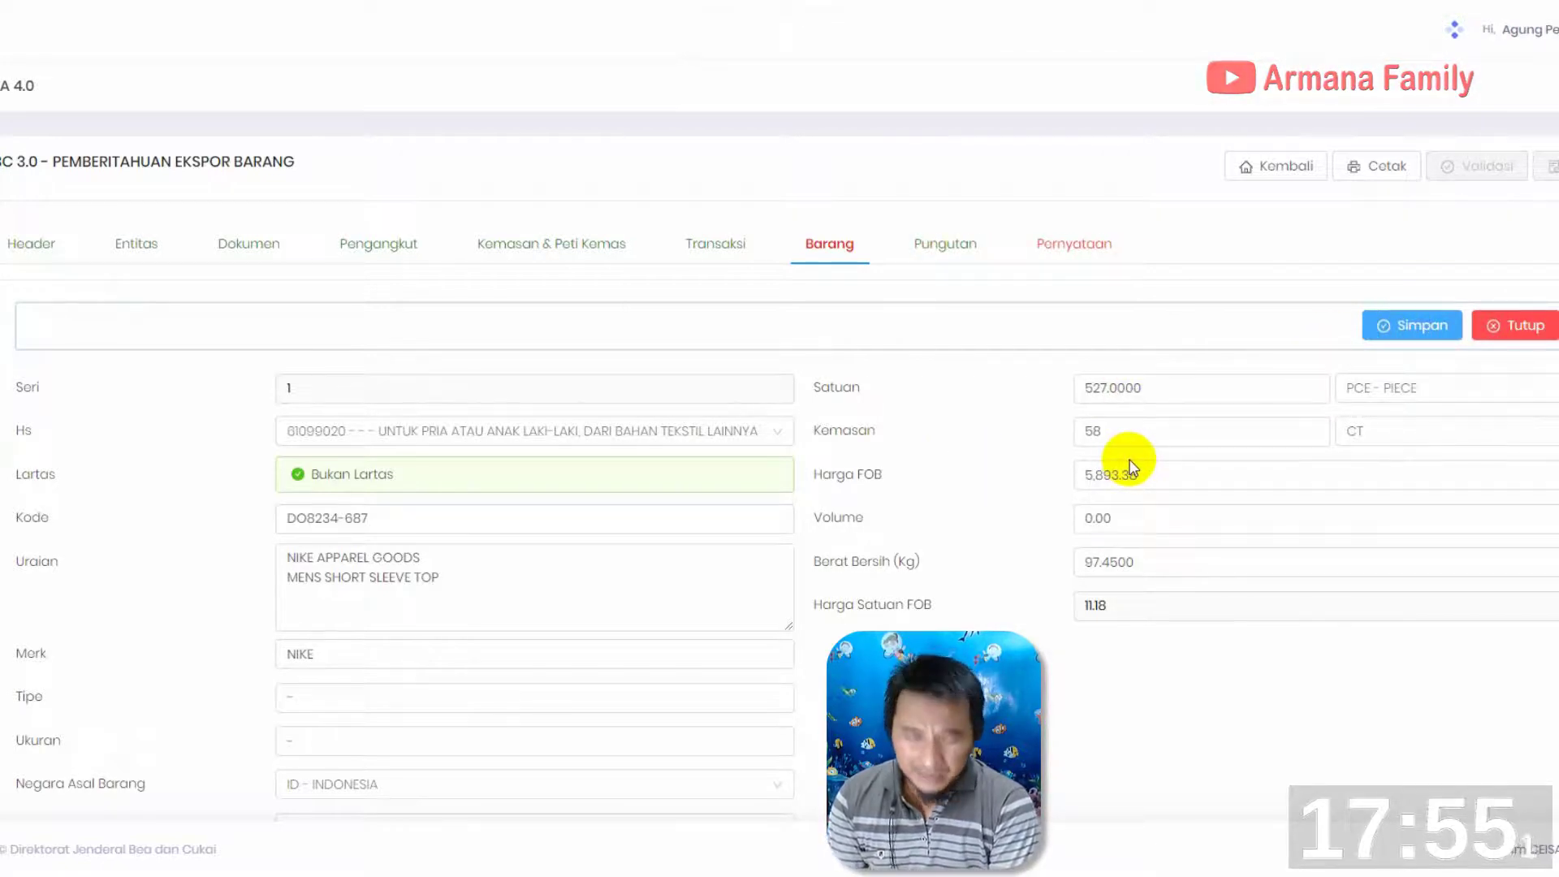
left_click(482, 523)
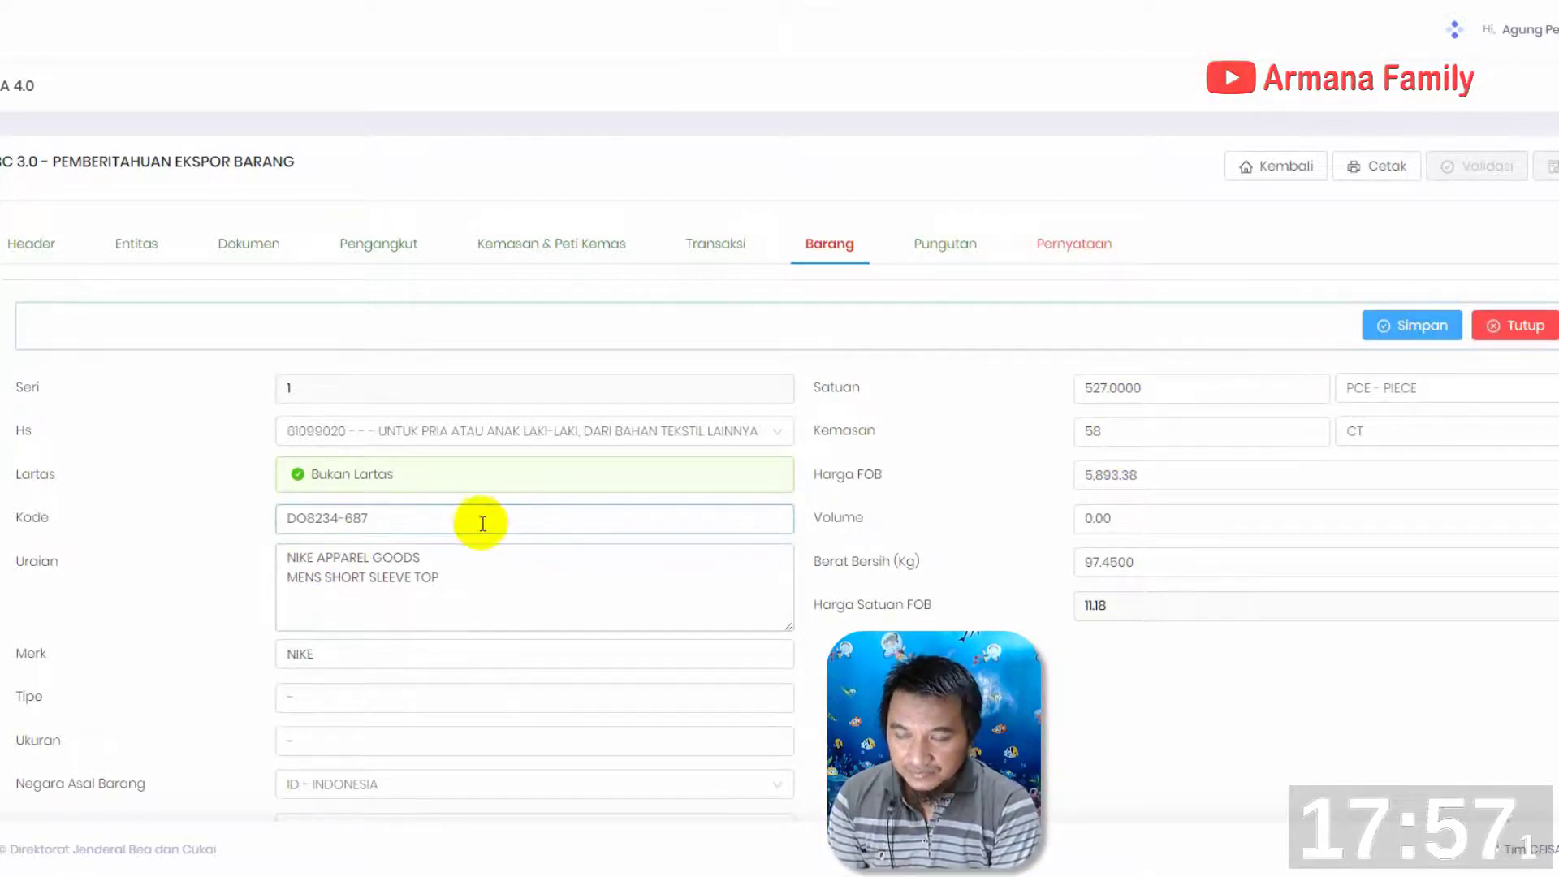
left_click(1195, 419)
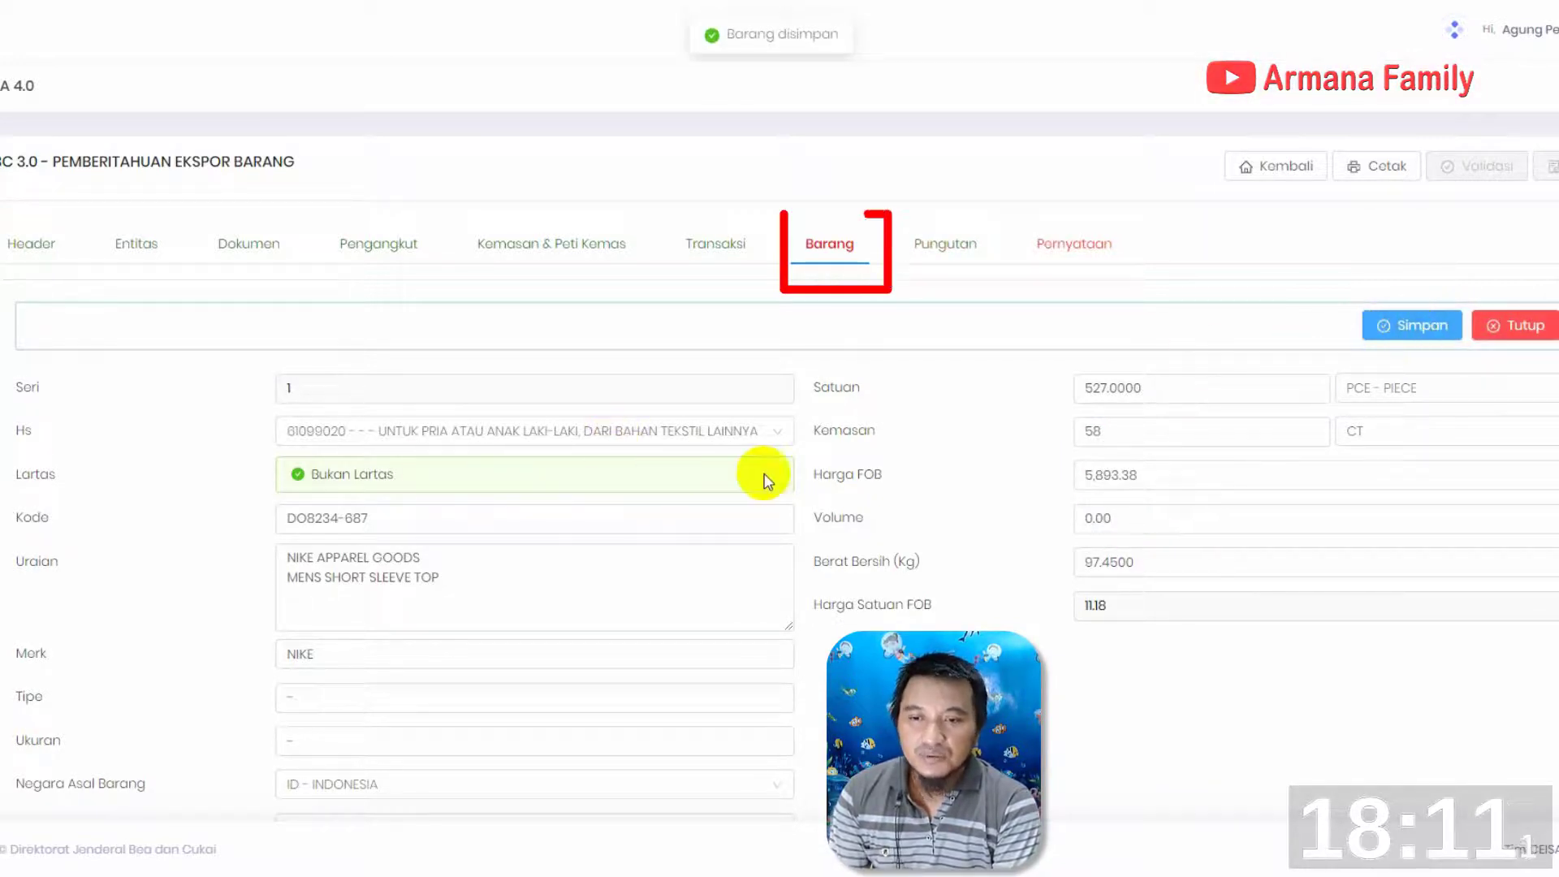
left_click(1514, 327)
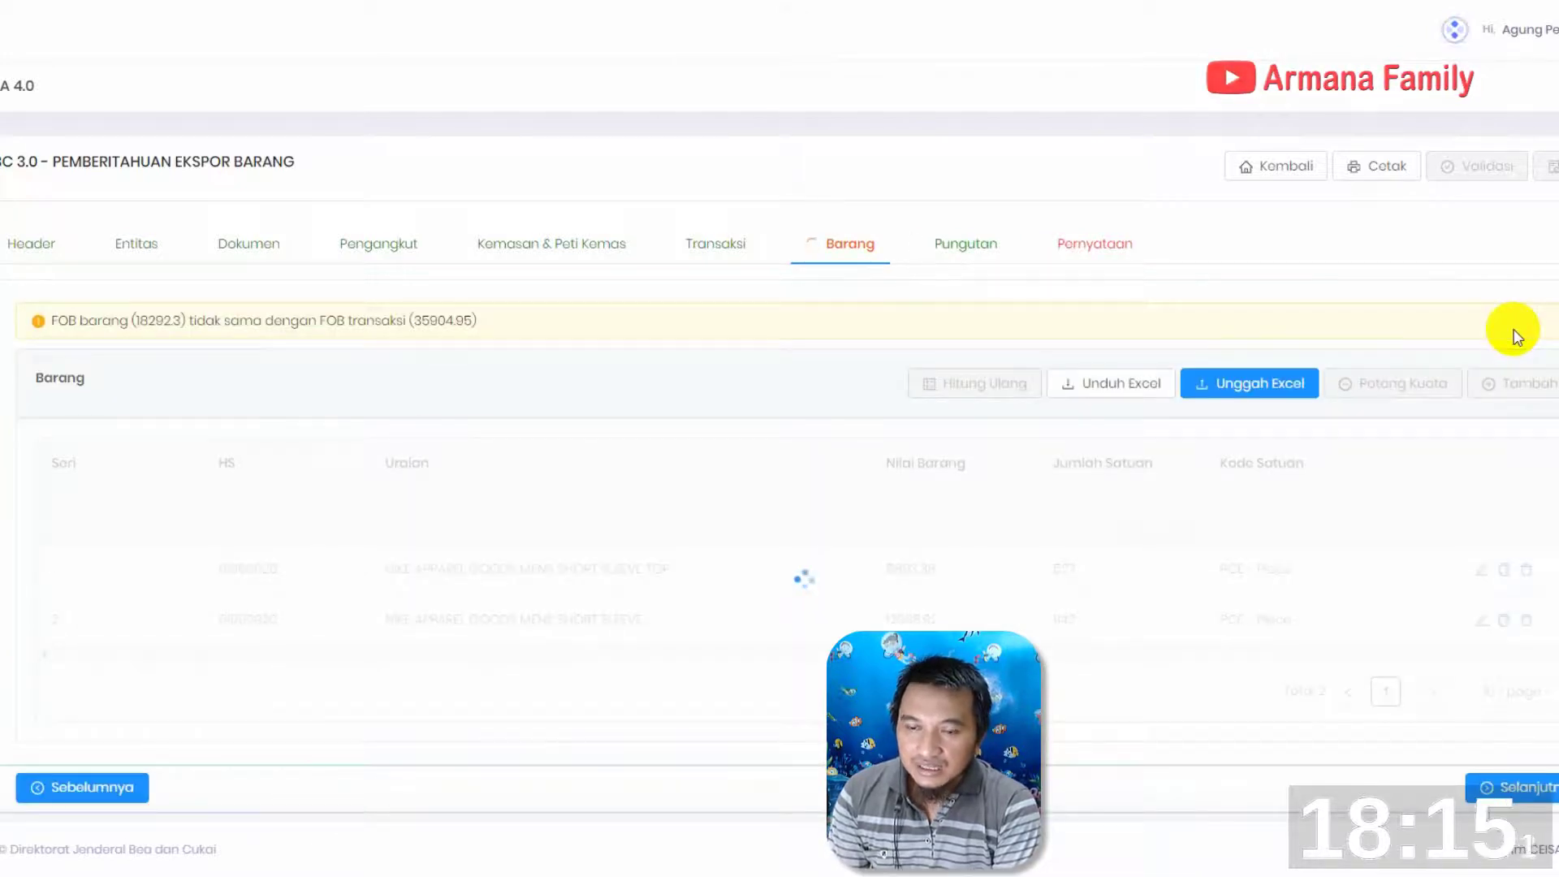
Add a third goods item in Barang and set its Hs code to 61099020
scroll(1078, 479, "down", 1)
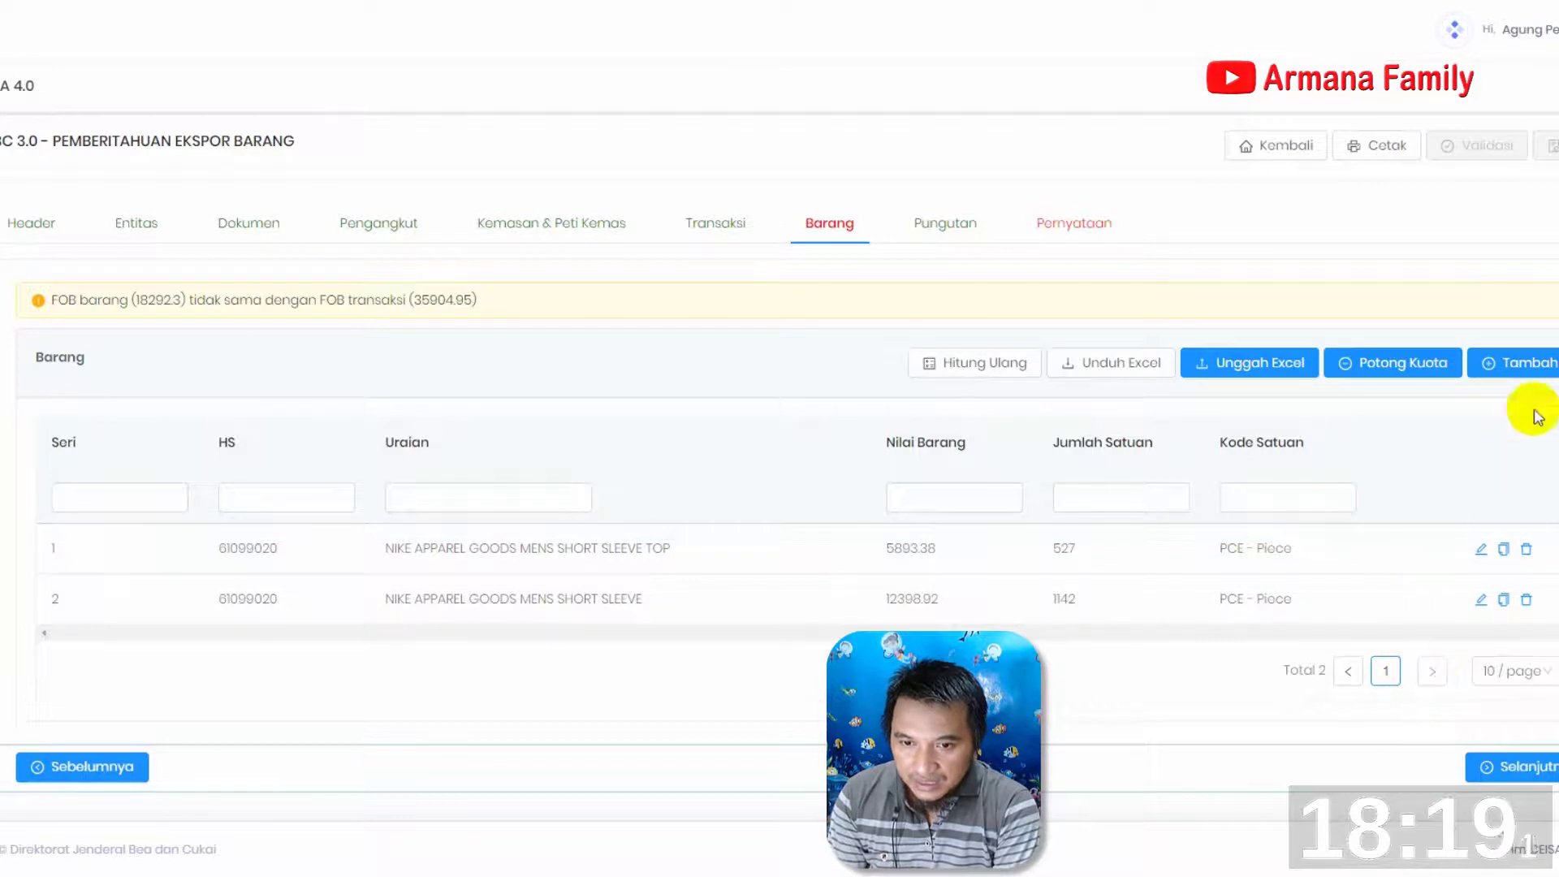
left_click(1524, 374)
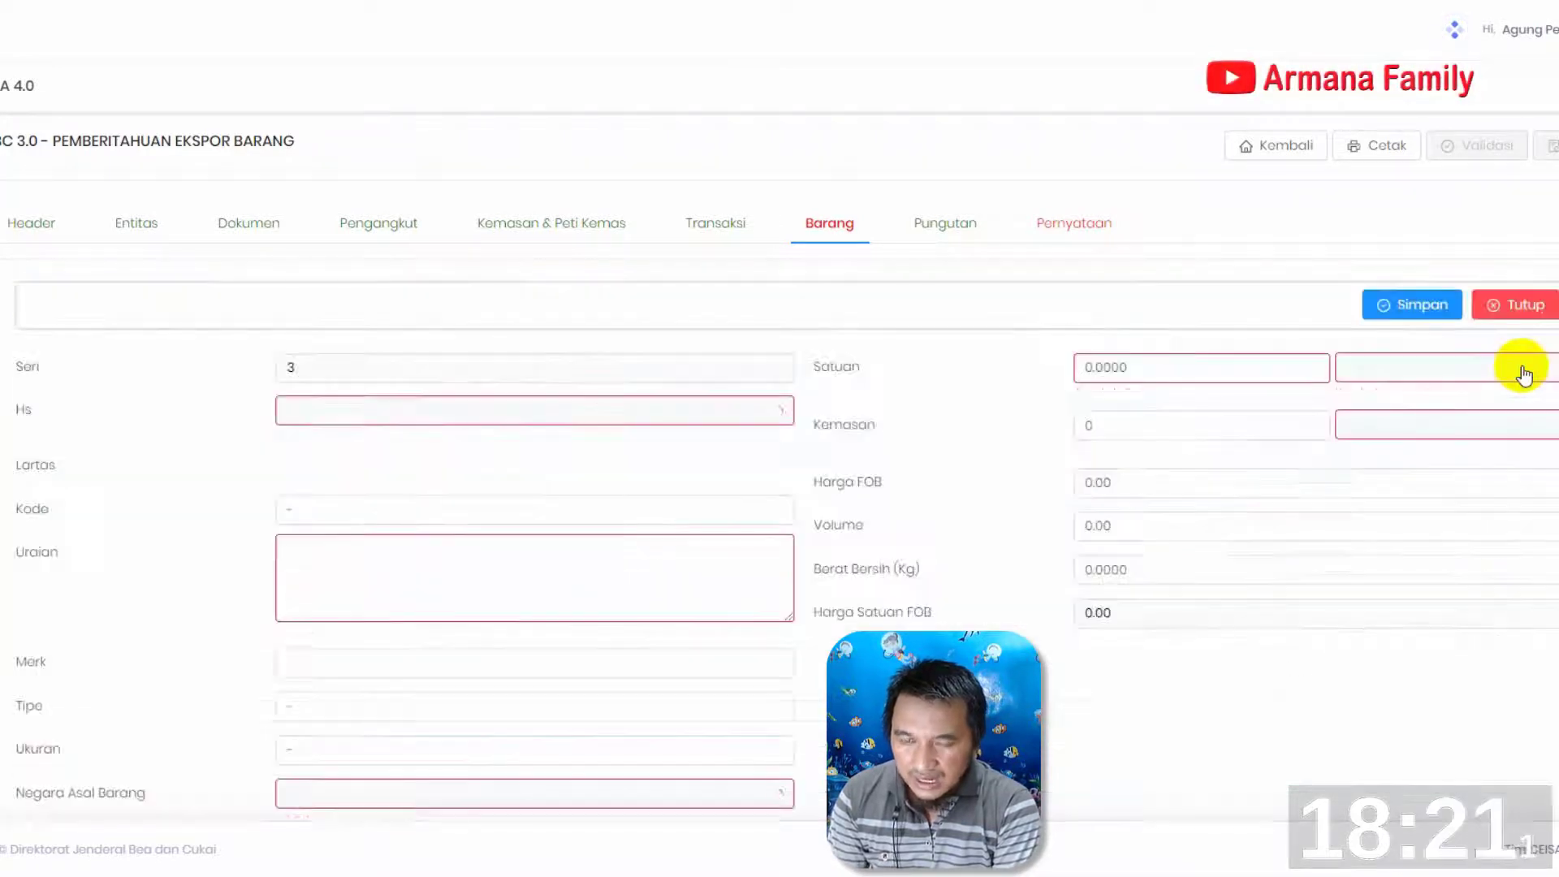
left_click(331, 414)
type("61099020")
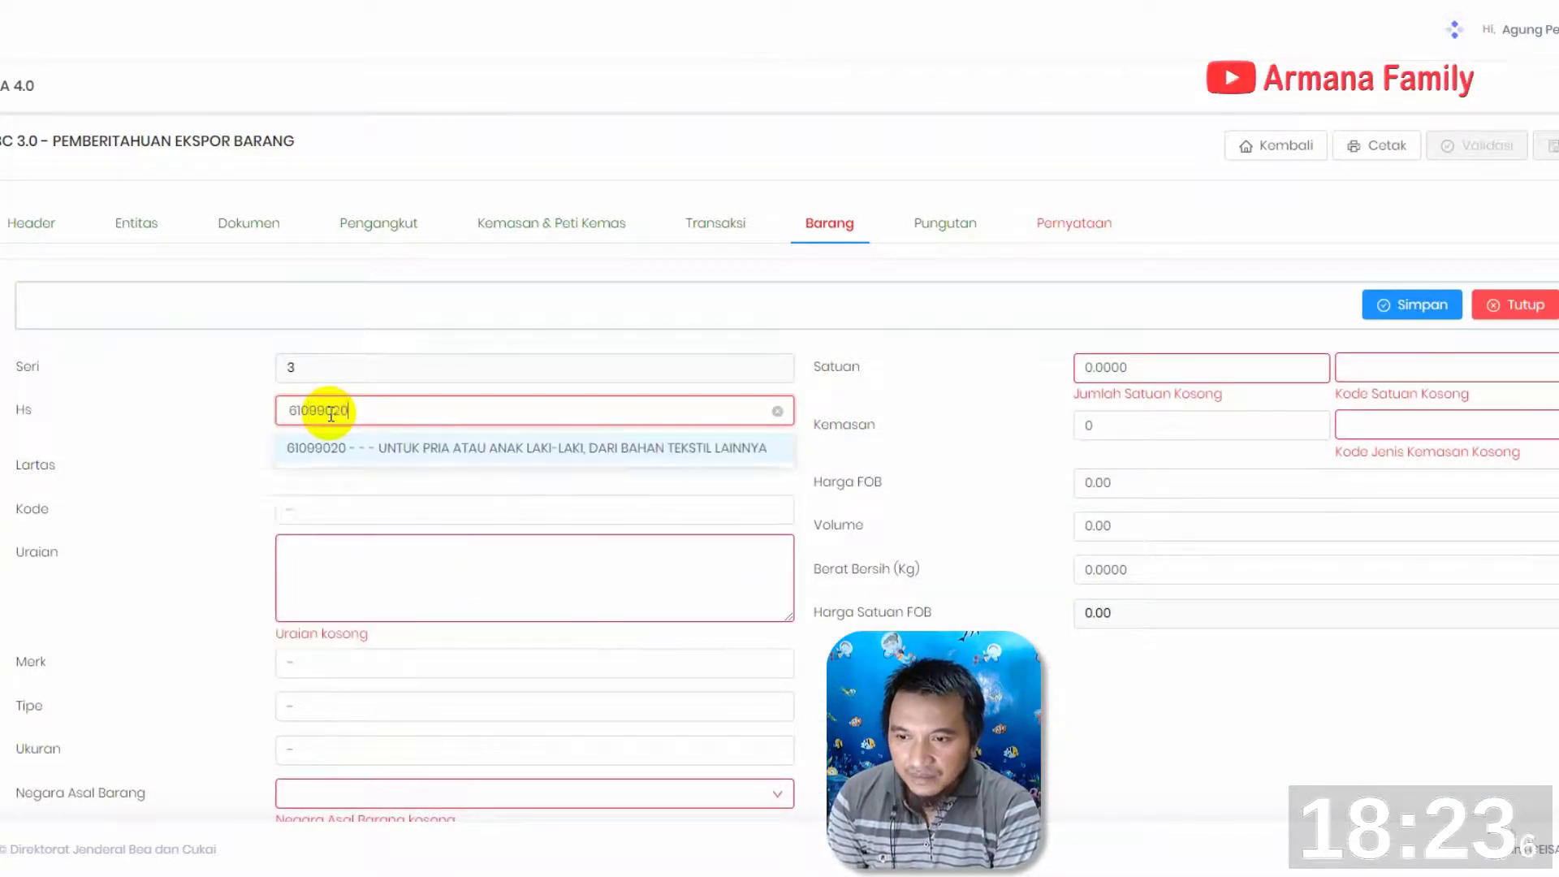
left_click(349, 445)
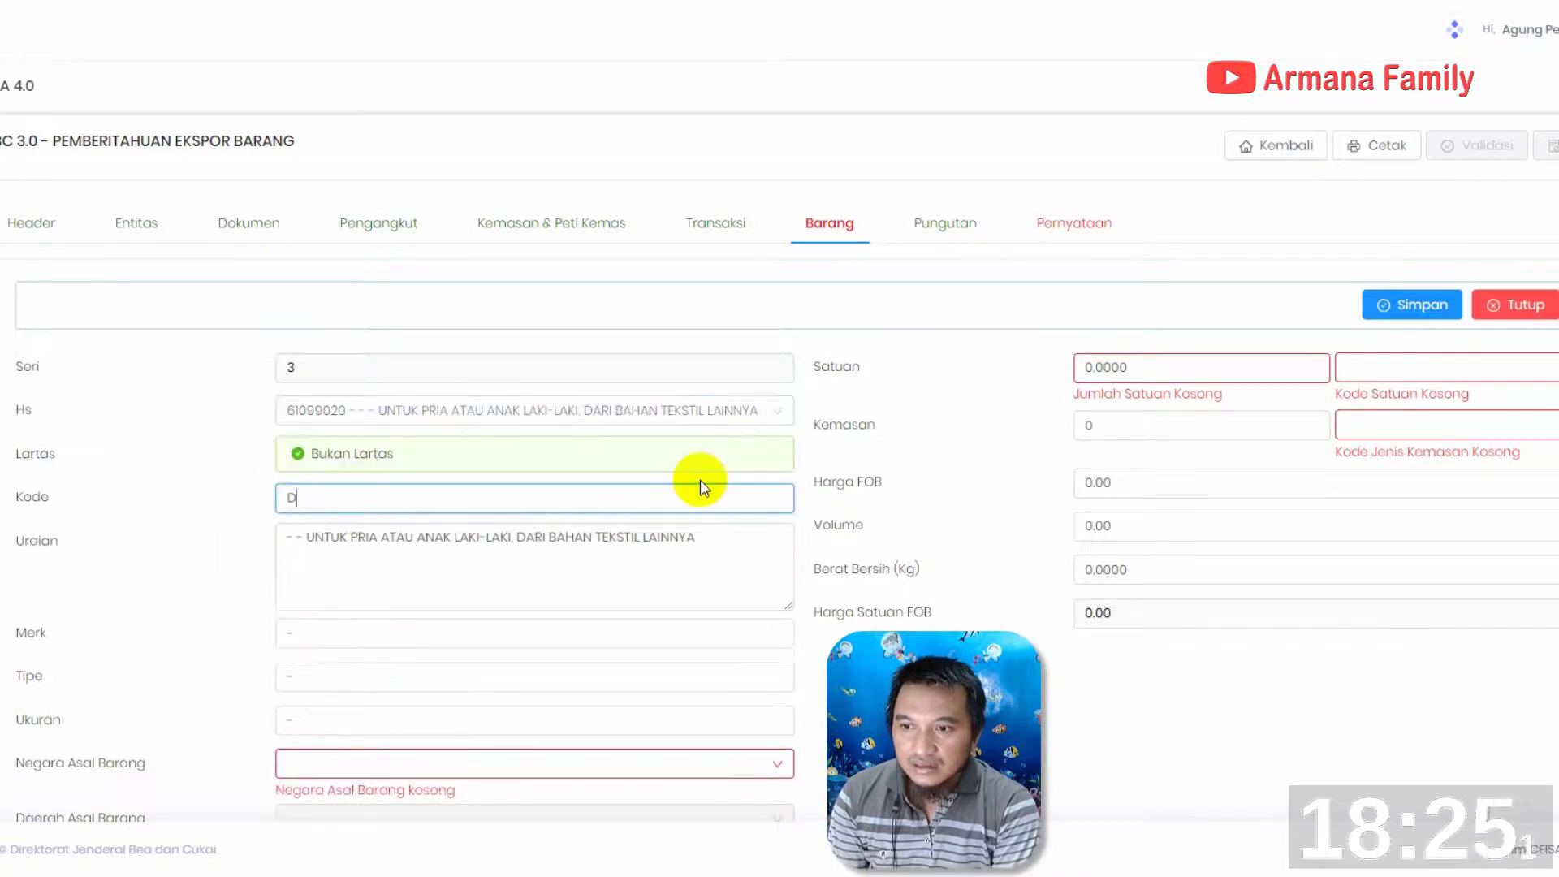
Set the third item's Kode to DO8583-687, its Uraian to NIKE APPAREL GOODS / YOUTH SHORT SLEEVE TOP and its Merk to NIKE
type("DO8583-687")
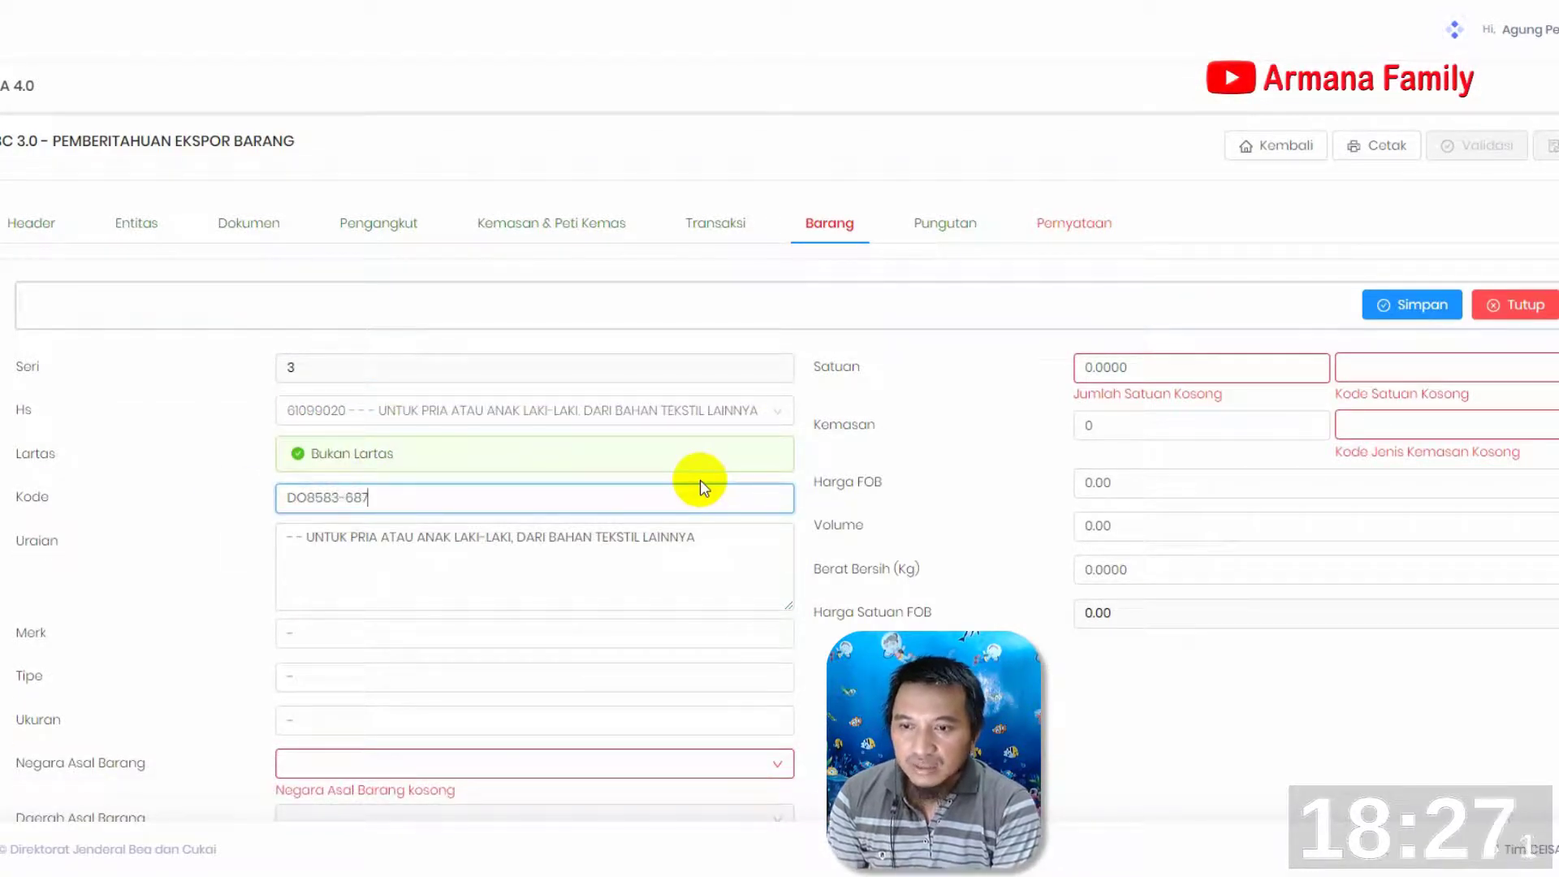
left_click_drag(708, 539, 4, 540)
type("NIKE APPAREL GOODS")
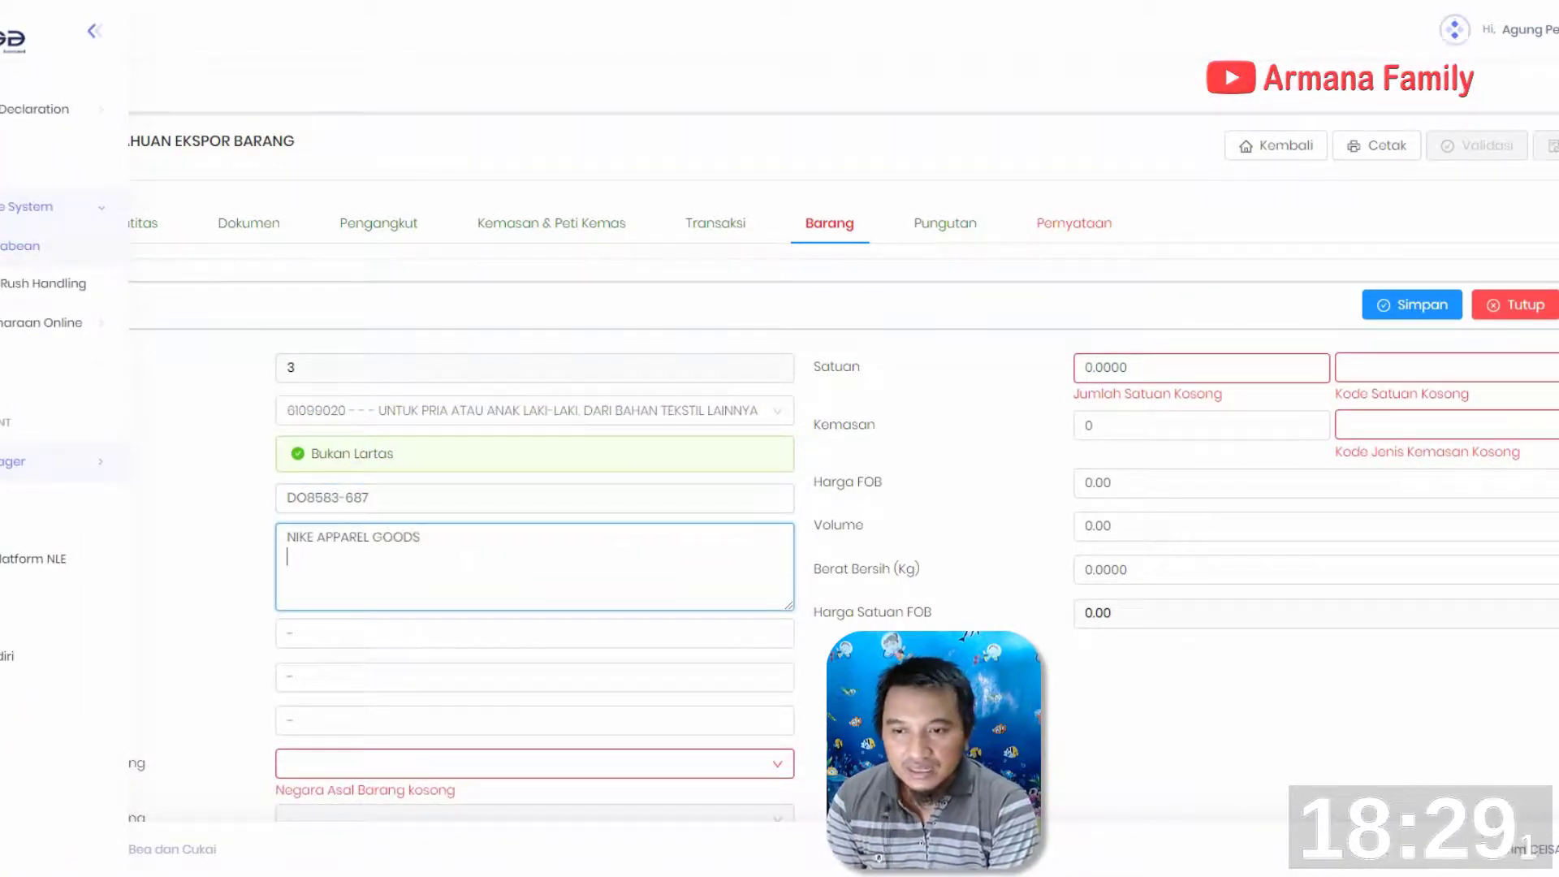
type(" YOUTH SHORT SLEEVE TOP")
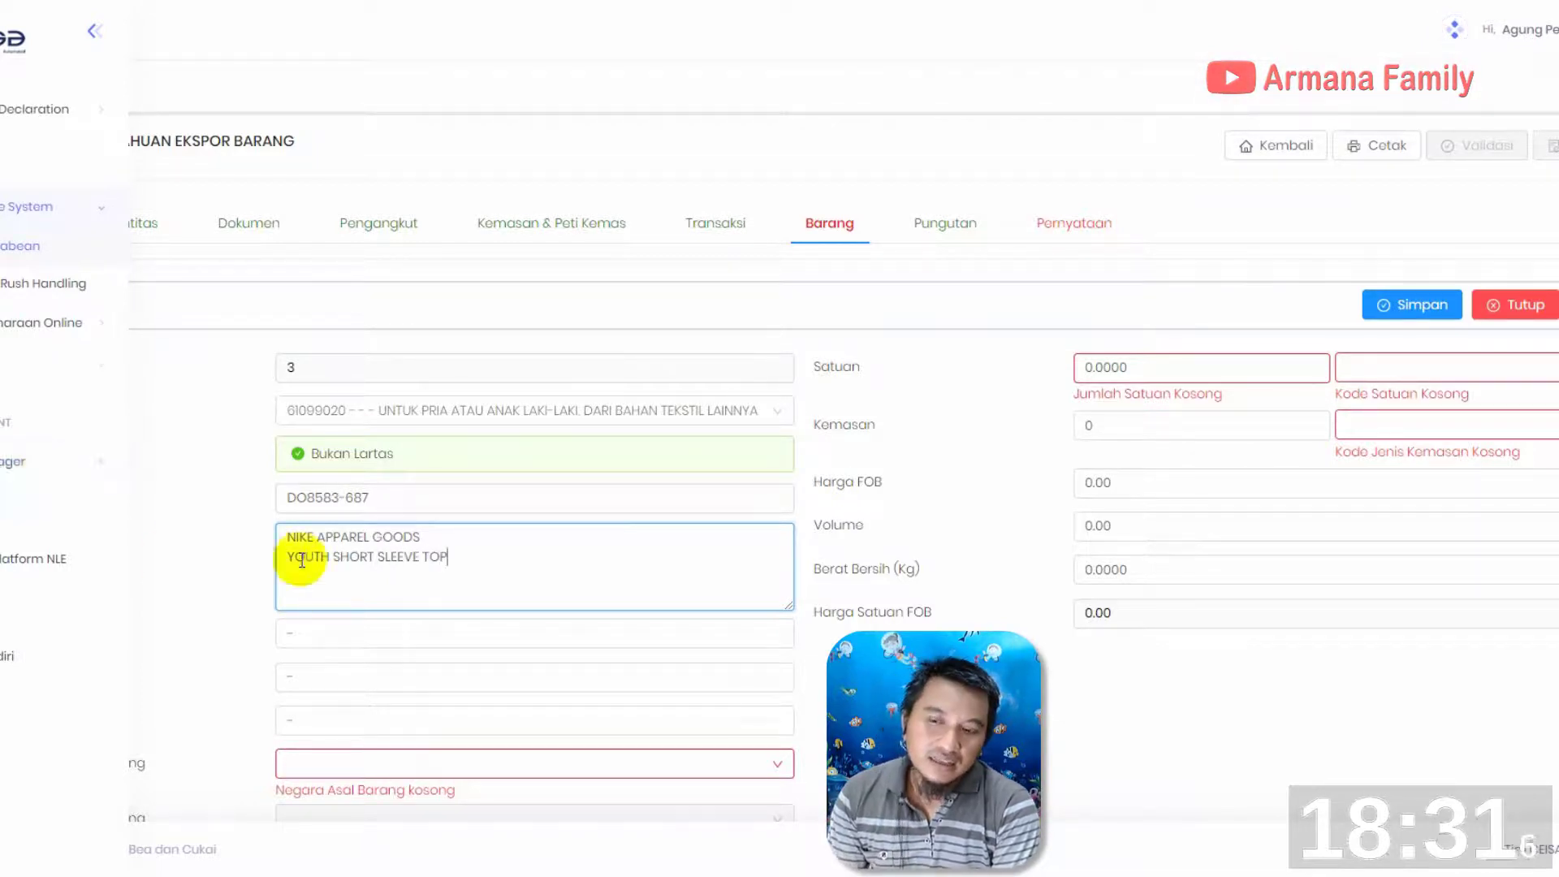
key("Tab")
type("NIKE")
Set the third item's Negara Asal Barang to ID - INDONESIA and its Daerah Asal Barang to 3374 - KOTA SEMARANG
left_click(393, 767)
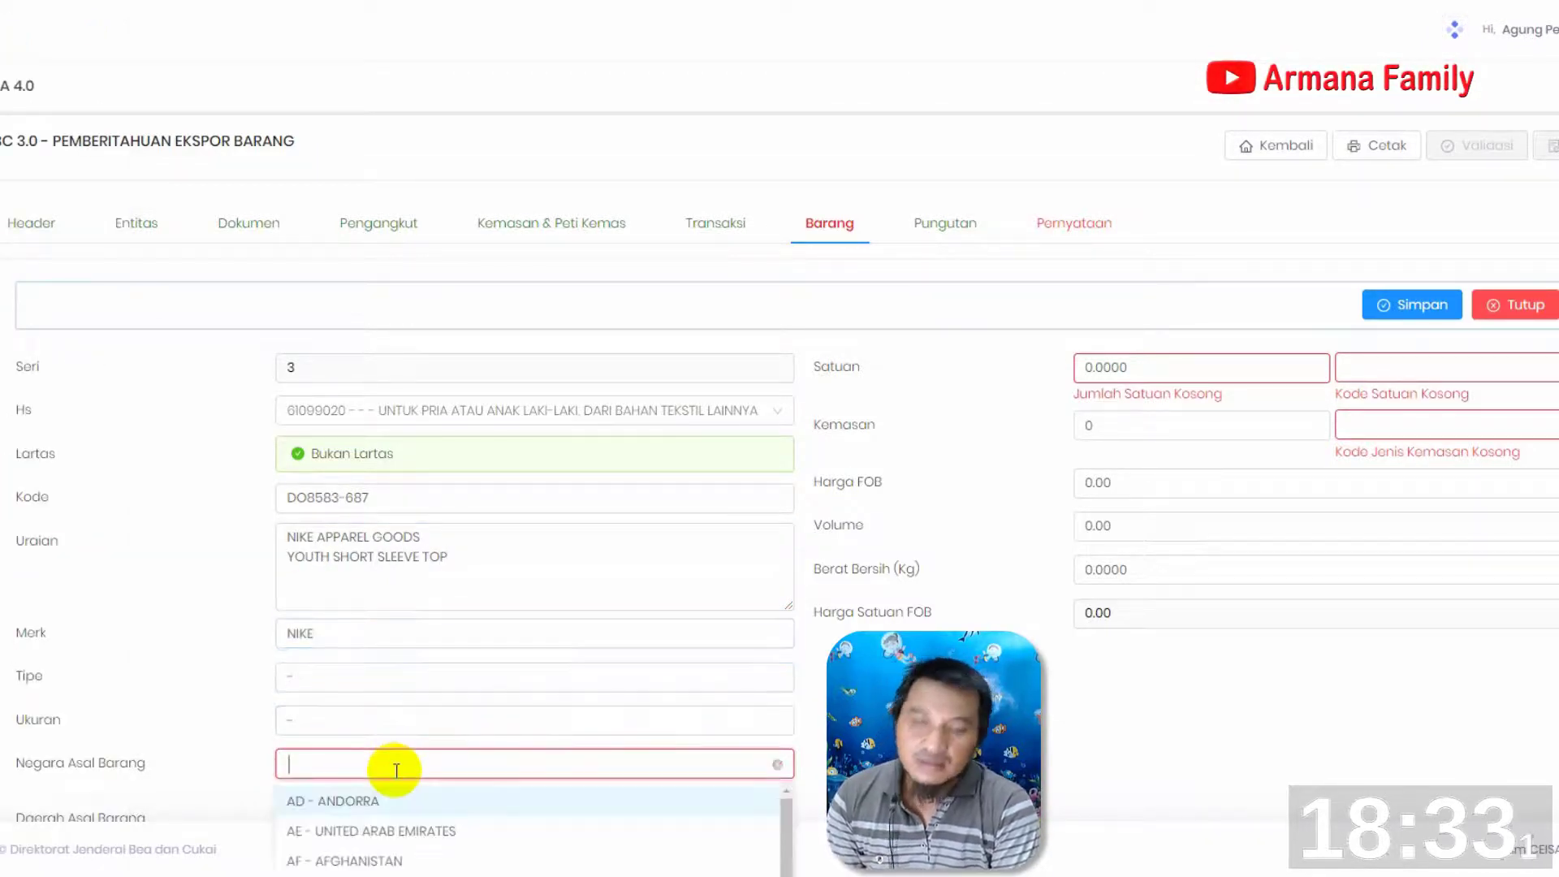
type("indon")
key("Return")
scroll(401, 696, "down", 2)
left_click(392, 620)
type("semarang")
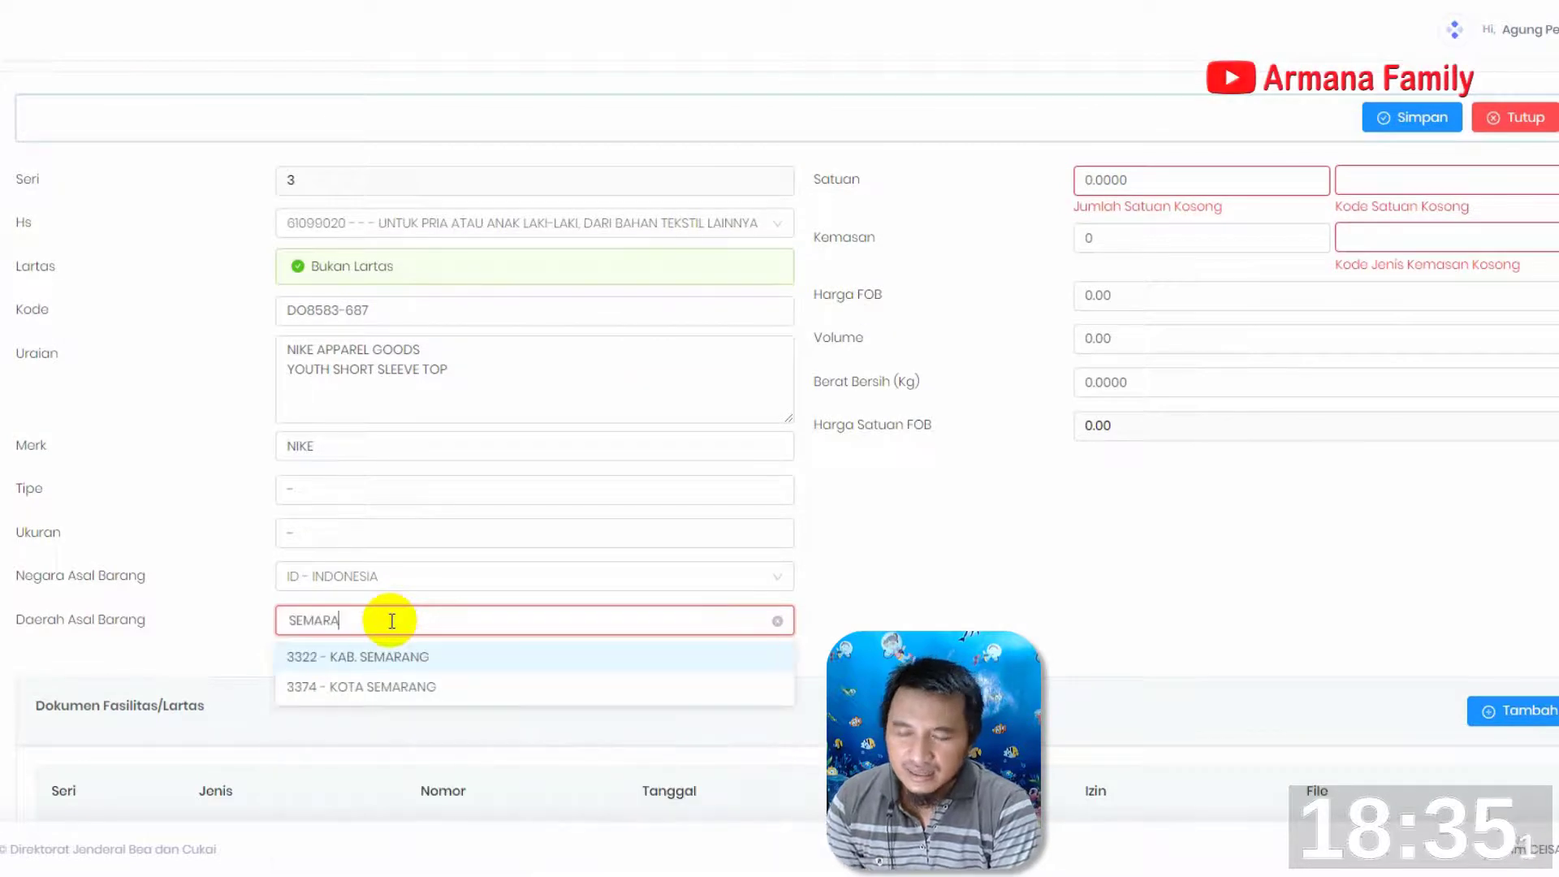
left_click(362, 686)
Set the third item's Satuan to 1705 PCE - PIECE and its Kemasan type to CT (carton)
left_click(1123, 179)
type("1705")
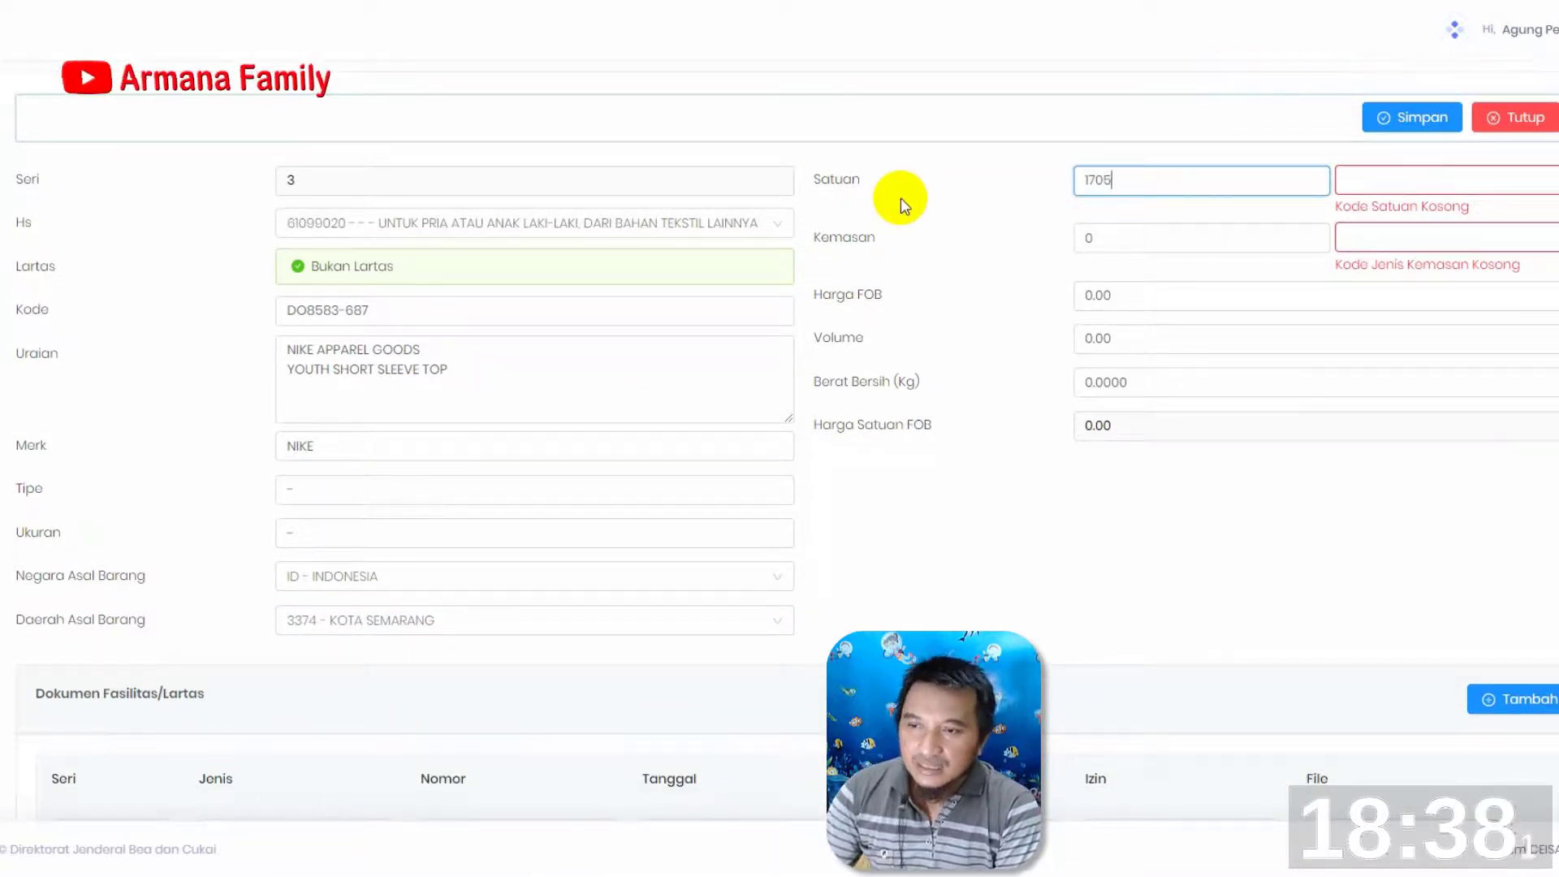
left_click(1398, 182)
type("pc")
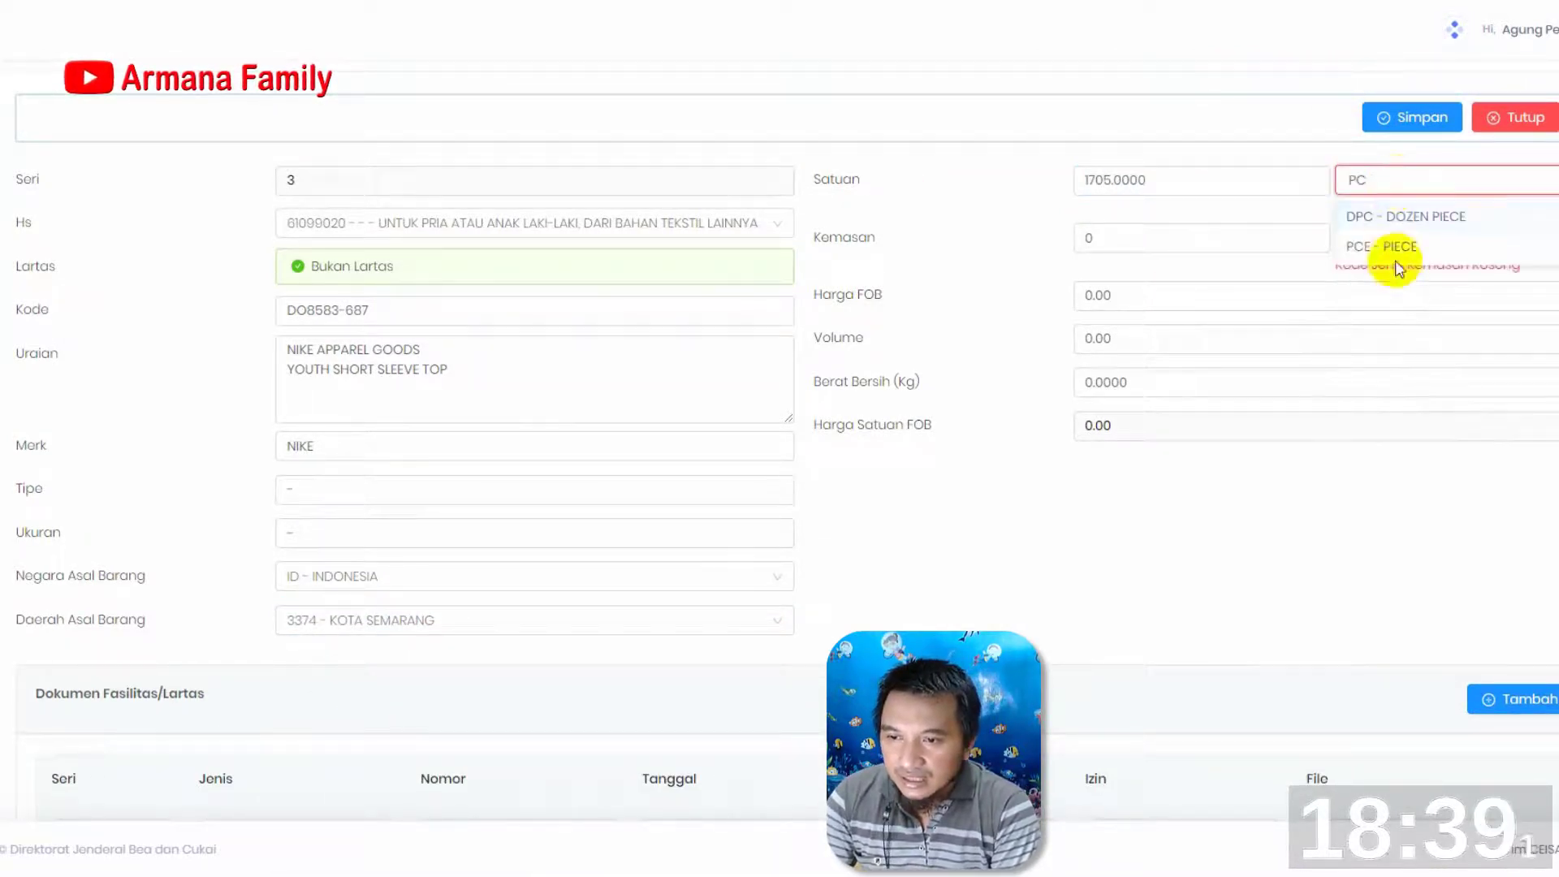
left_click(1392, 254)
left_click(1437, 224)
type("caRTON")
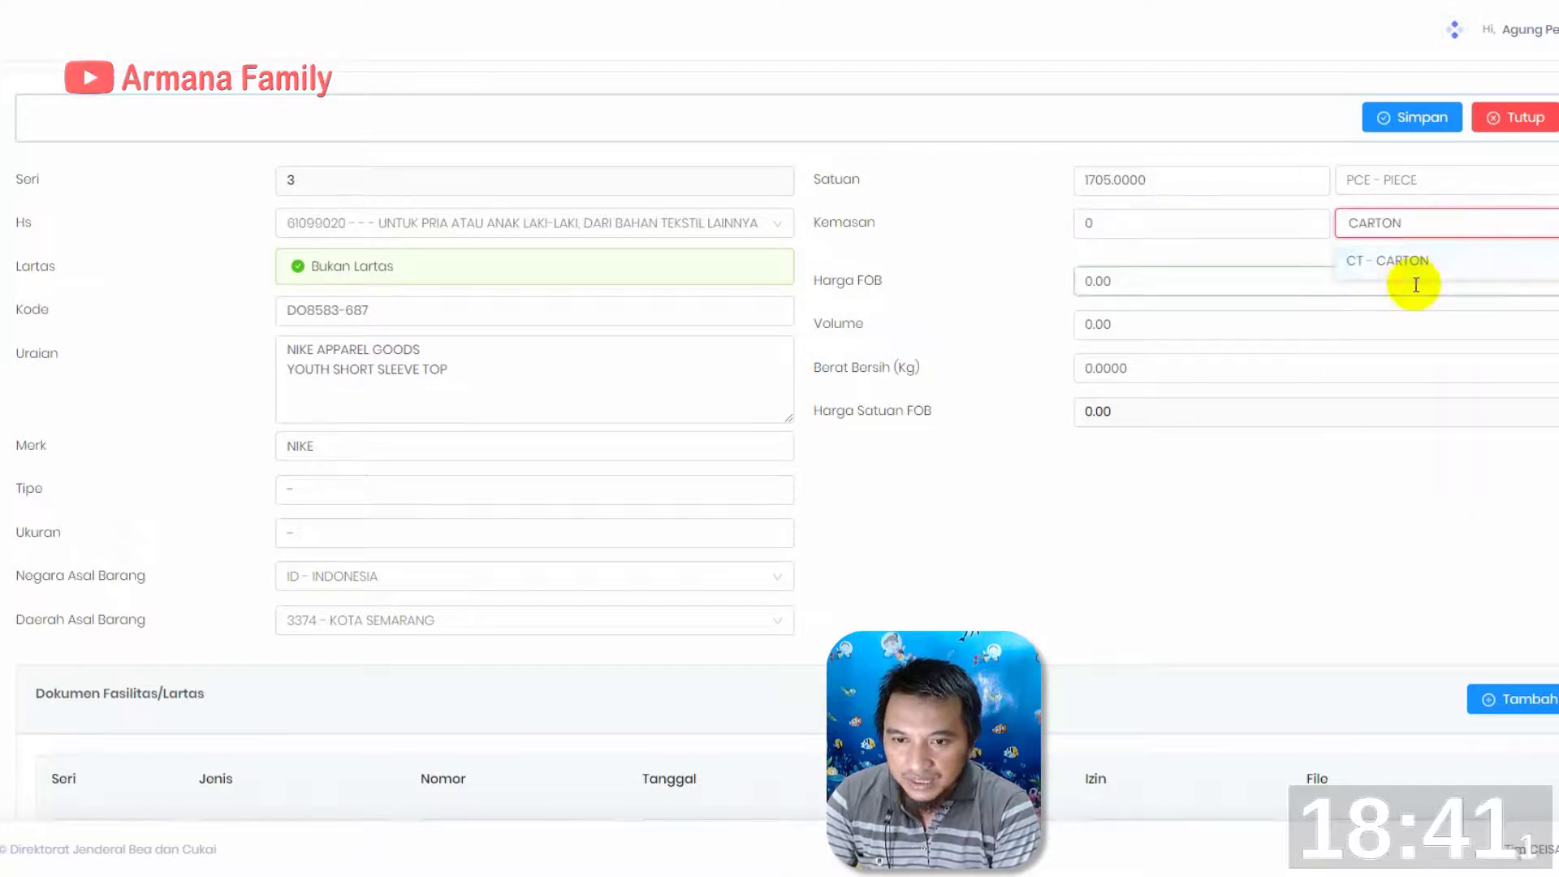
left_click(1409, 264)
Enter 17,612.65 as the third item's Harga FOB and 316.33 as its Berat Bersih (Kg)
left_click_drag(1135, 267, 953, 265)
type("17,")
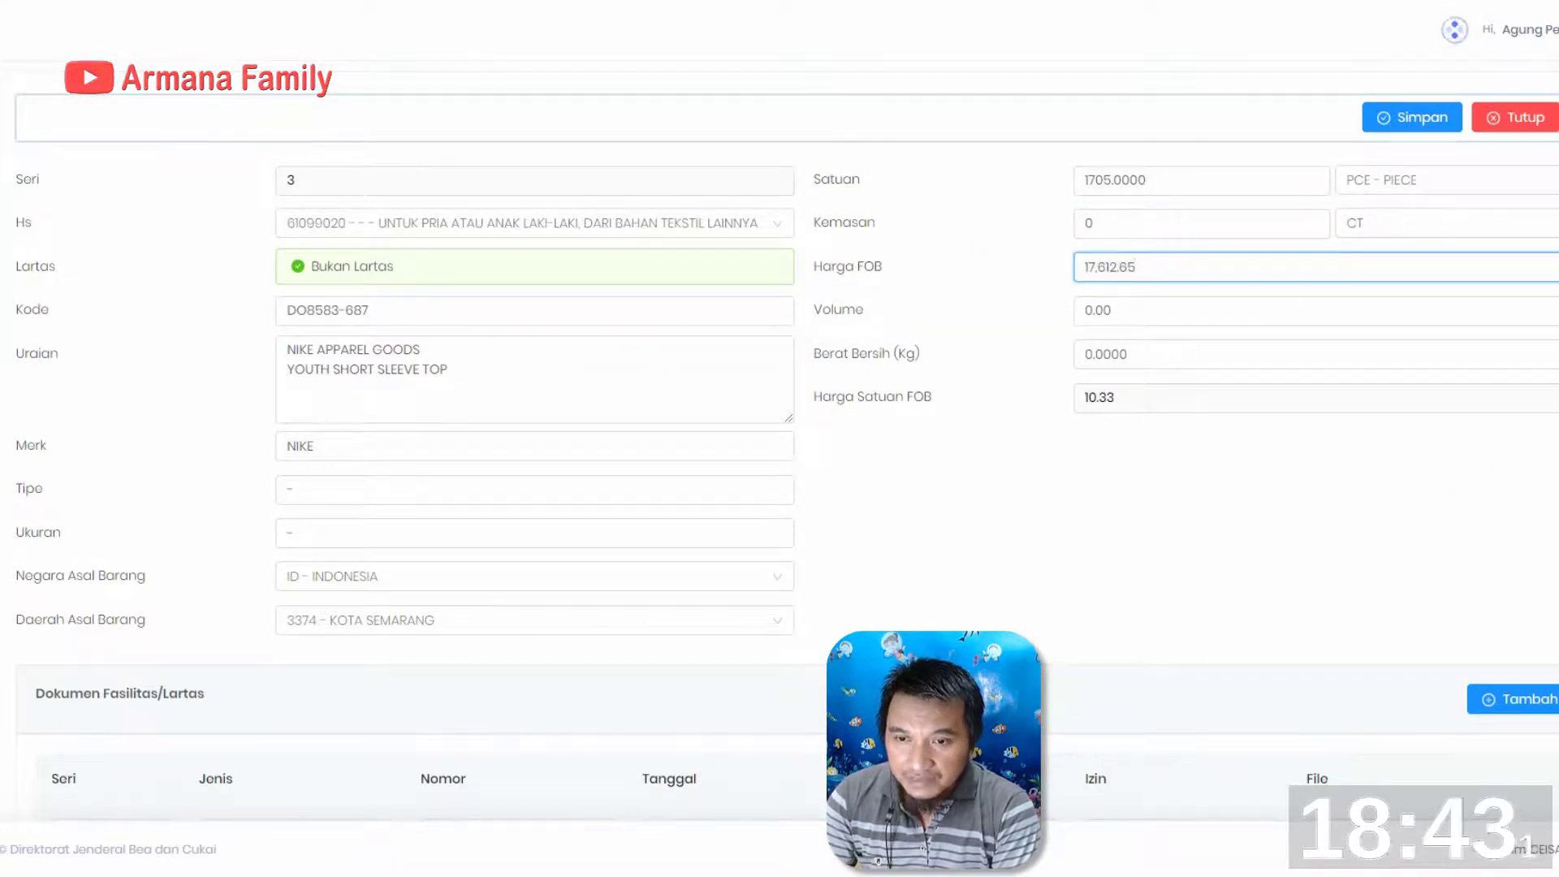
type("612.65")
key("Tab")
key("Tab")
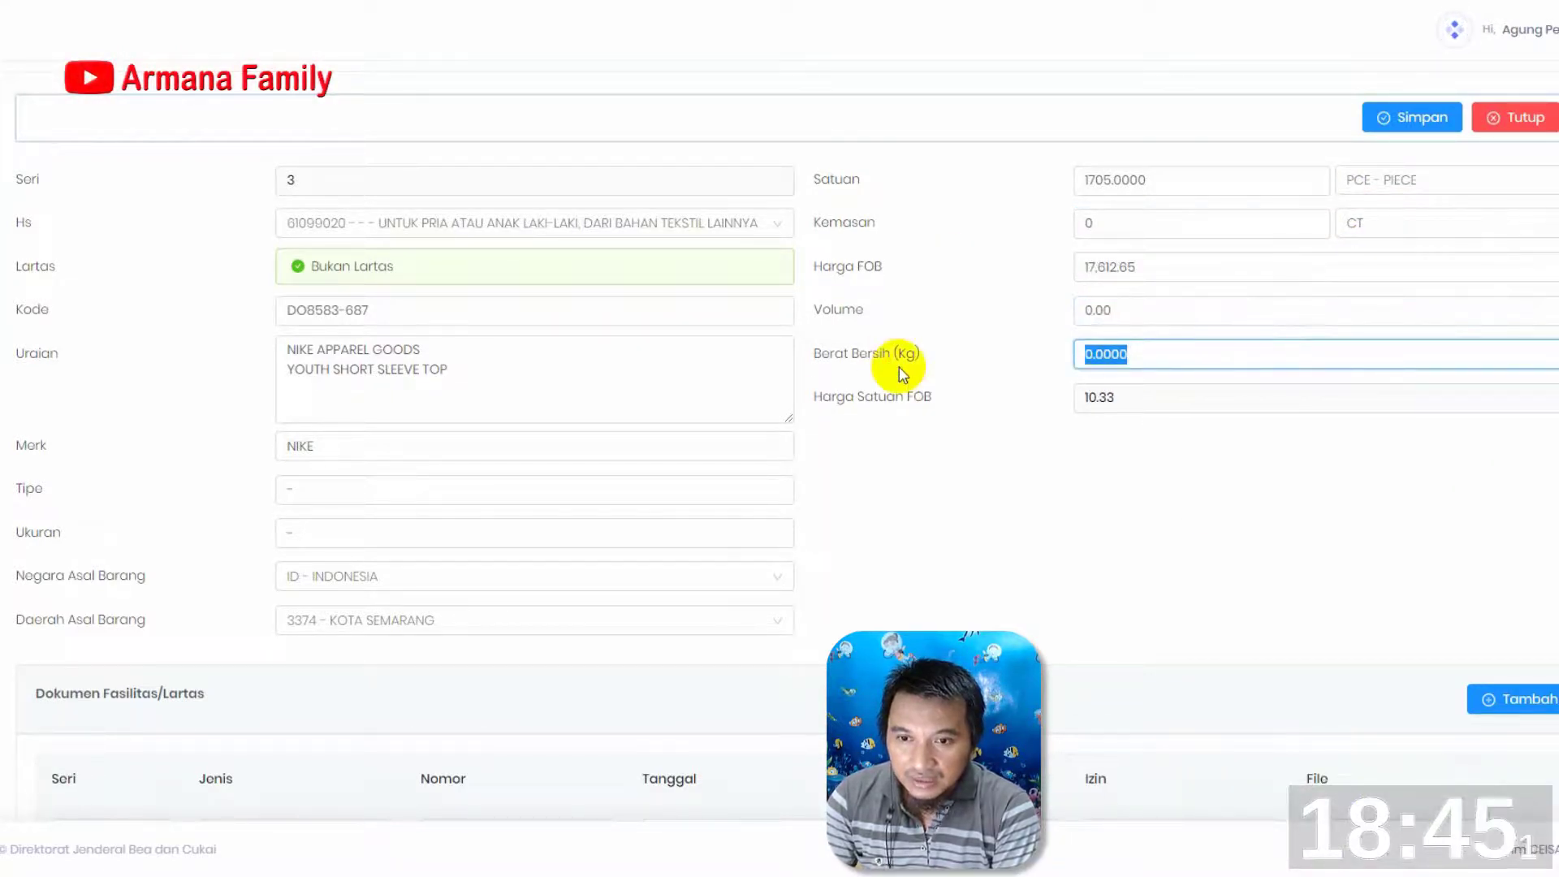
type("380")
Add the listed owner entity to the third item's Entitas Barang and save the item
scroll(1130, 734, "down", 7)
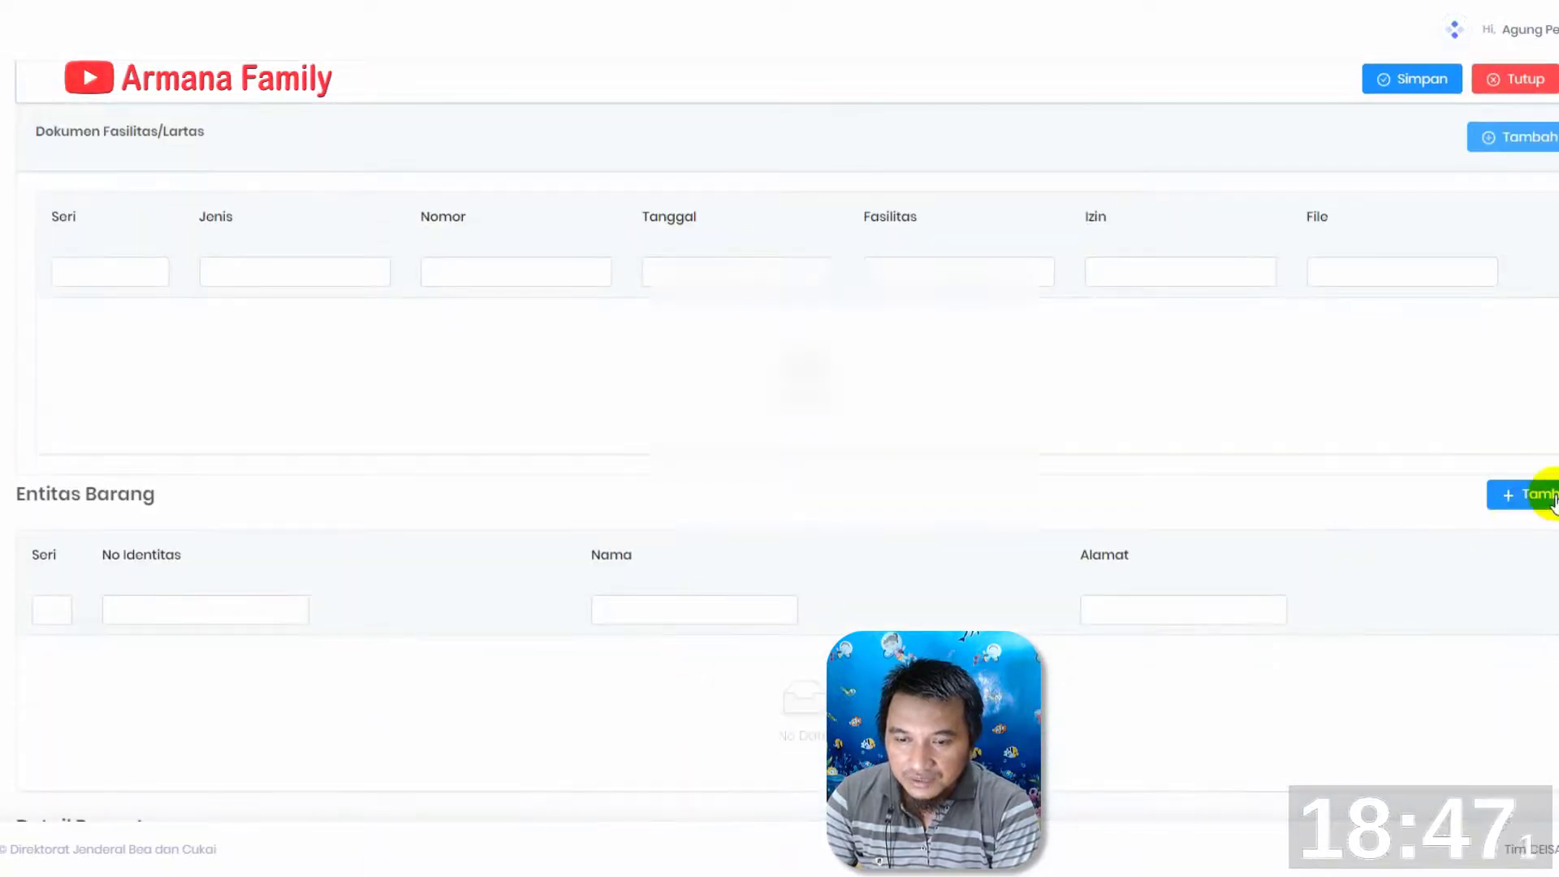
left_click(1549, 497)
left_click(546, 429)
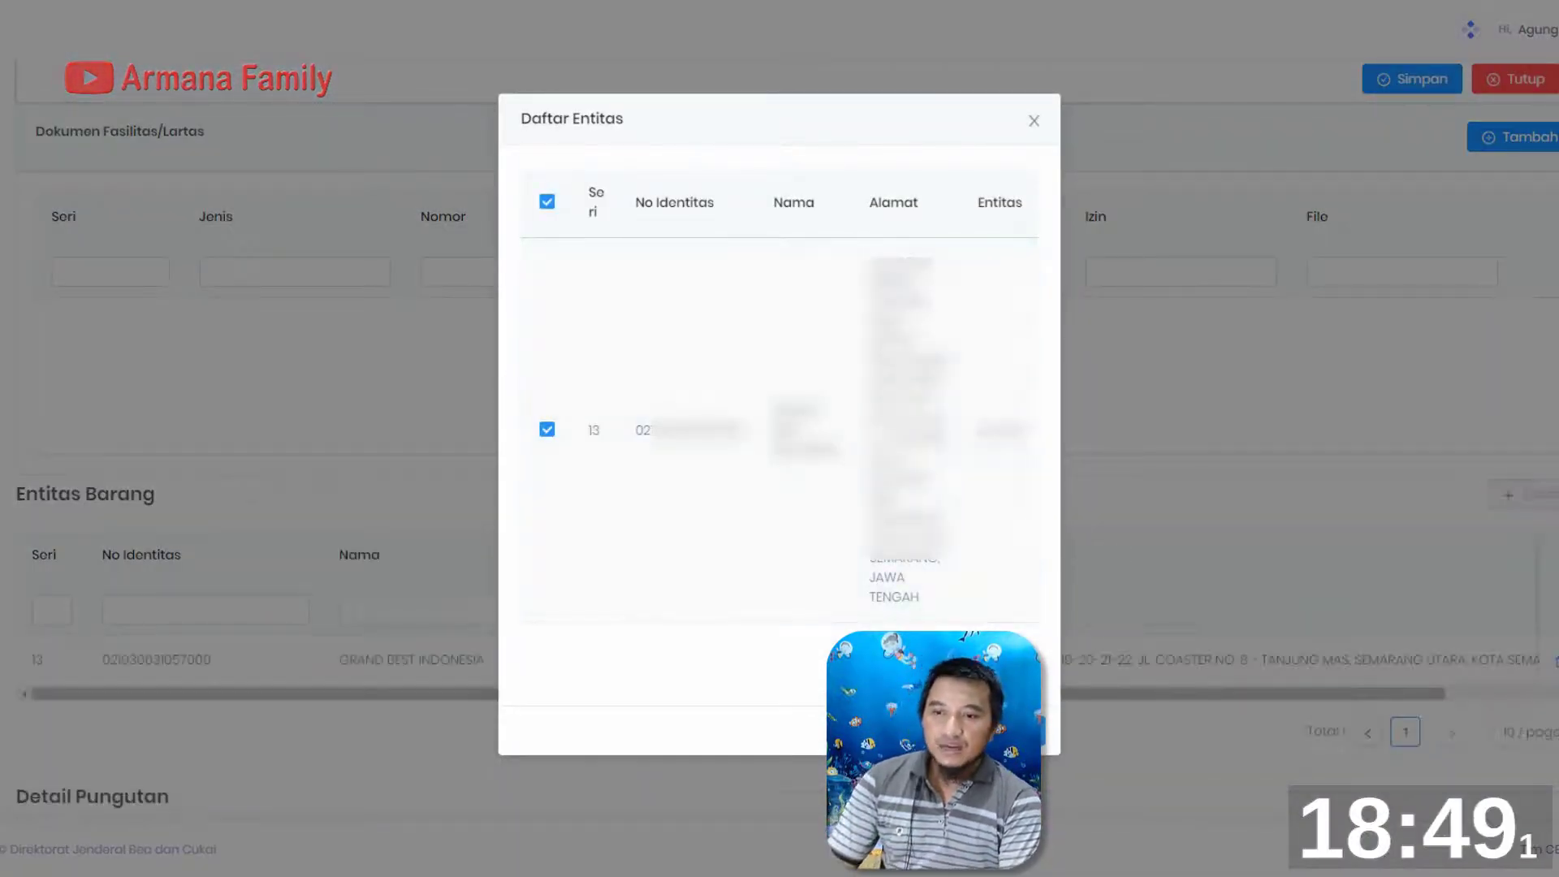
left_click(1031, 124)
scroll(1267, 461, "down", 1)
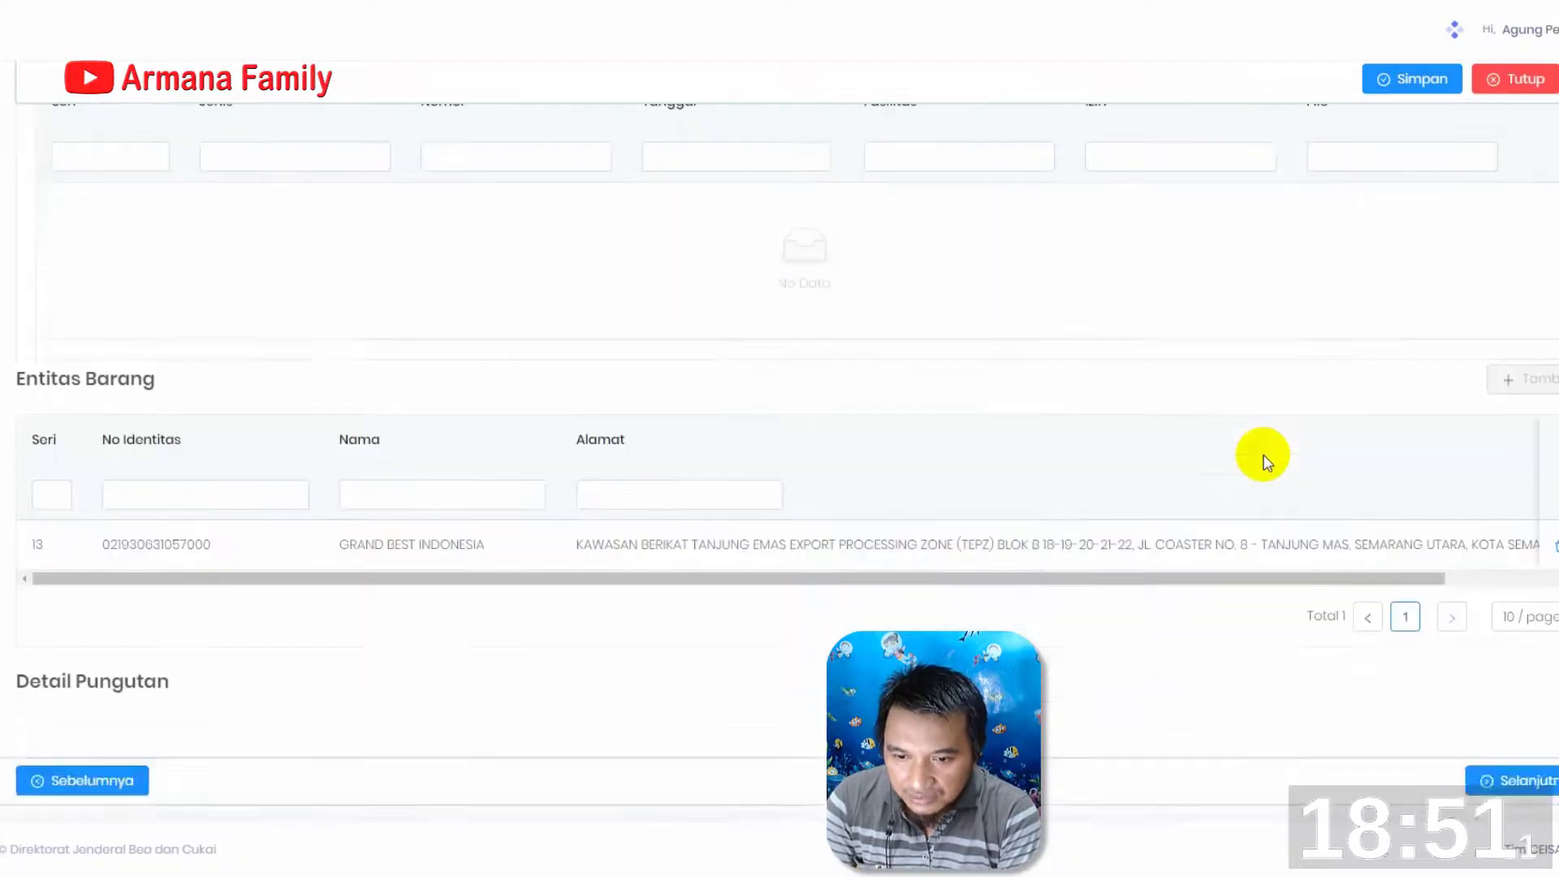
scroll(1267, 462, "up", 10)
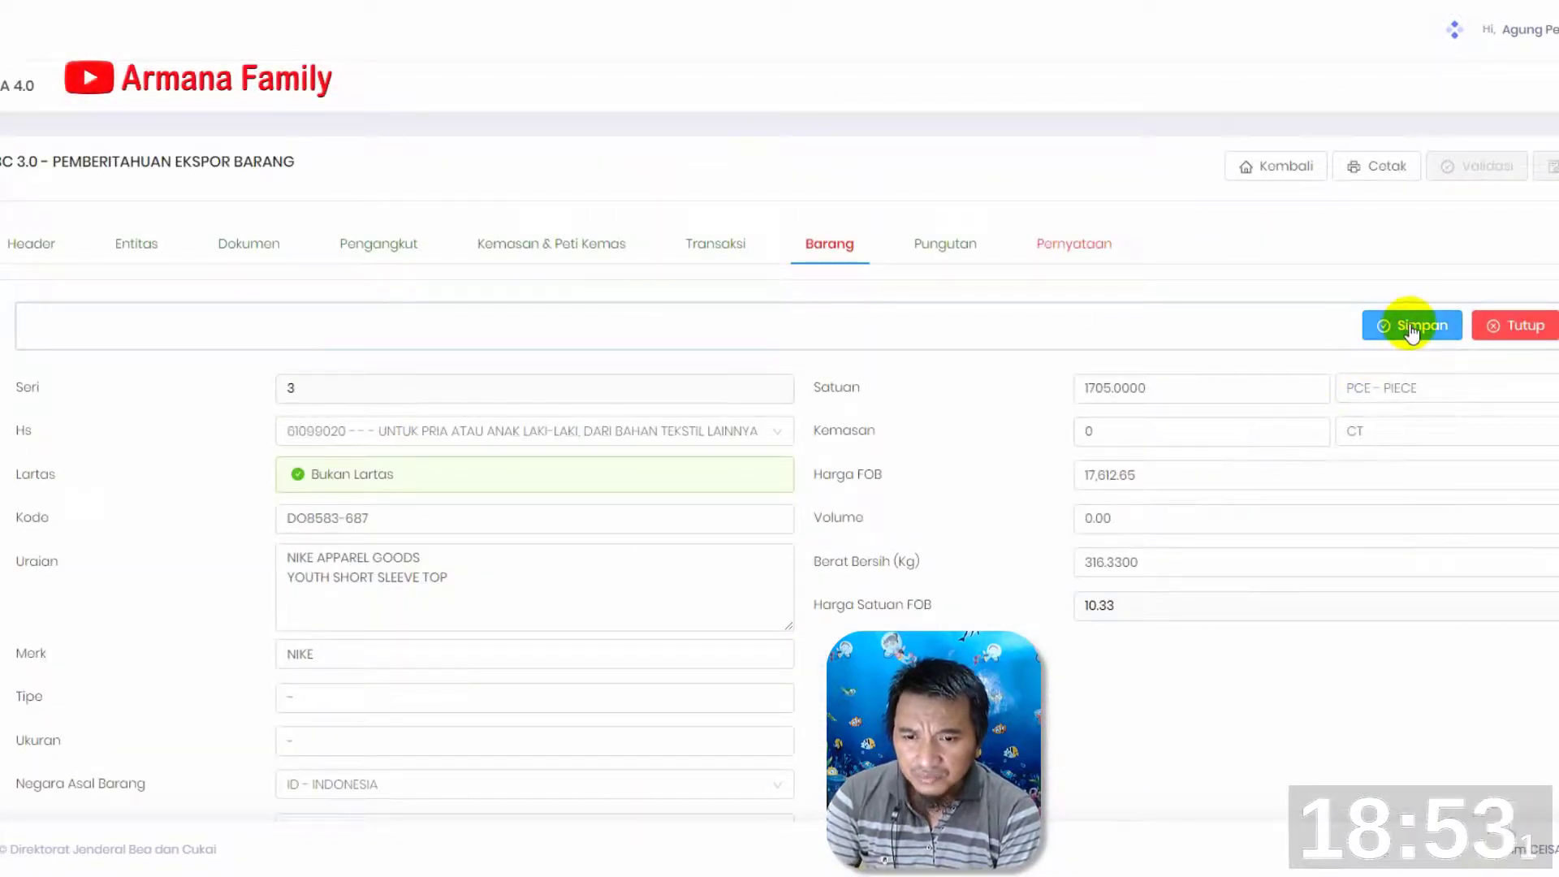
left_click(1413, 328)
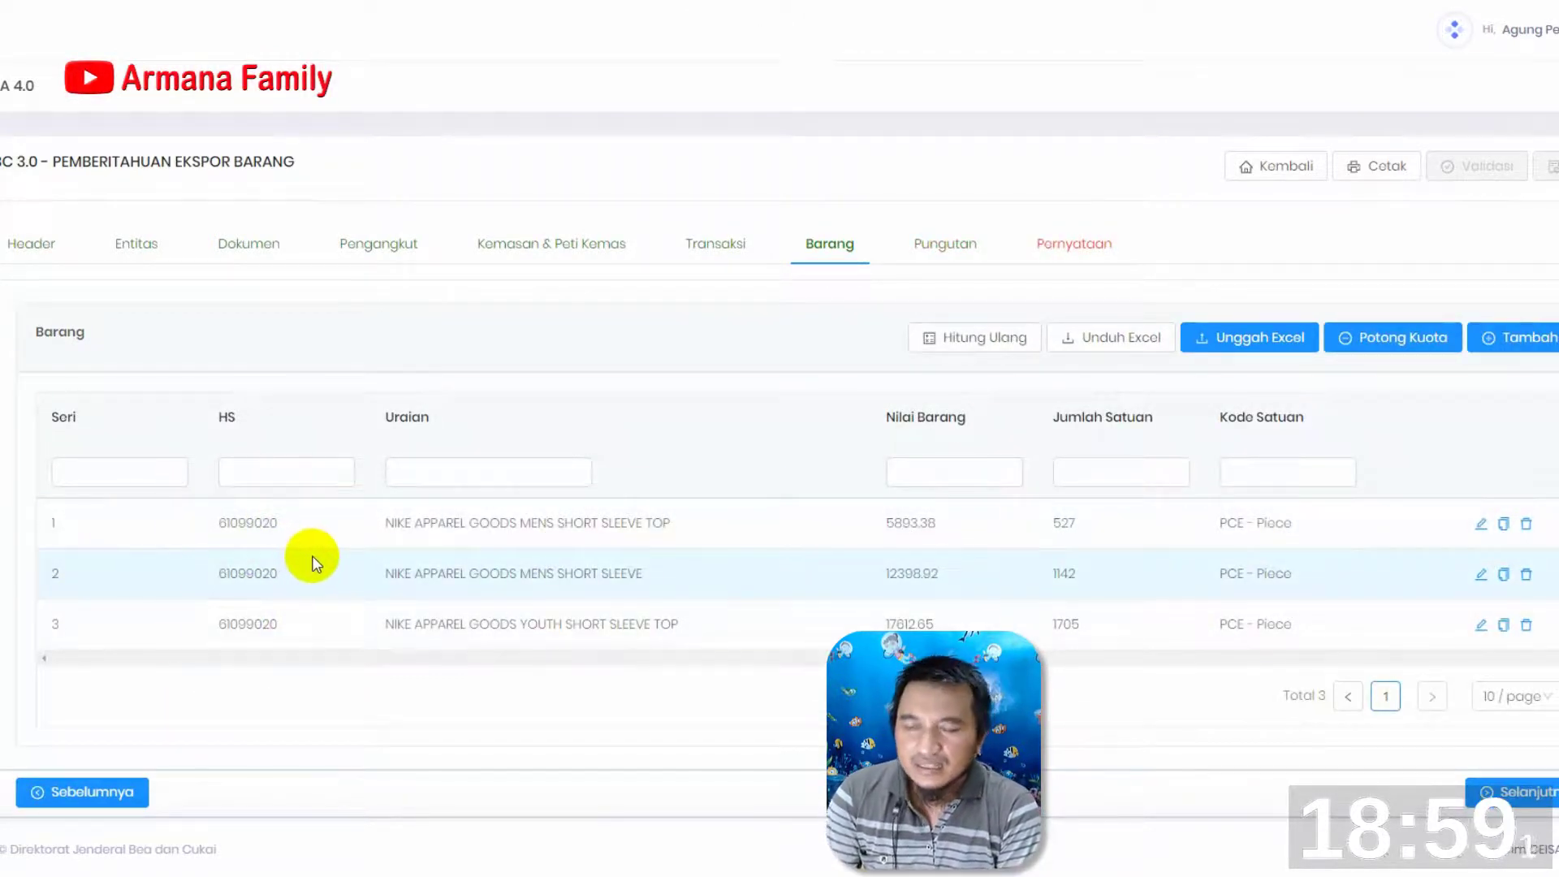
Complete the Pernyataan with SEMARANG as Tempat and fill in the signatory's name and job title in Nama and Jabatan
left_click(929, 250)
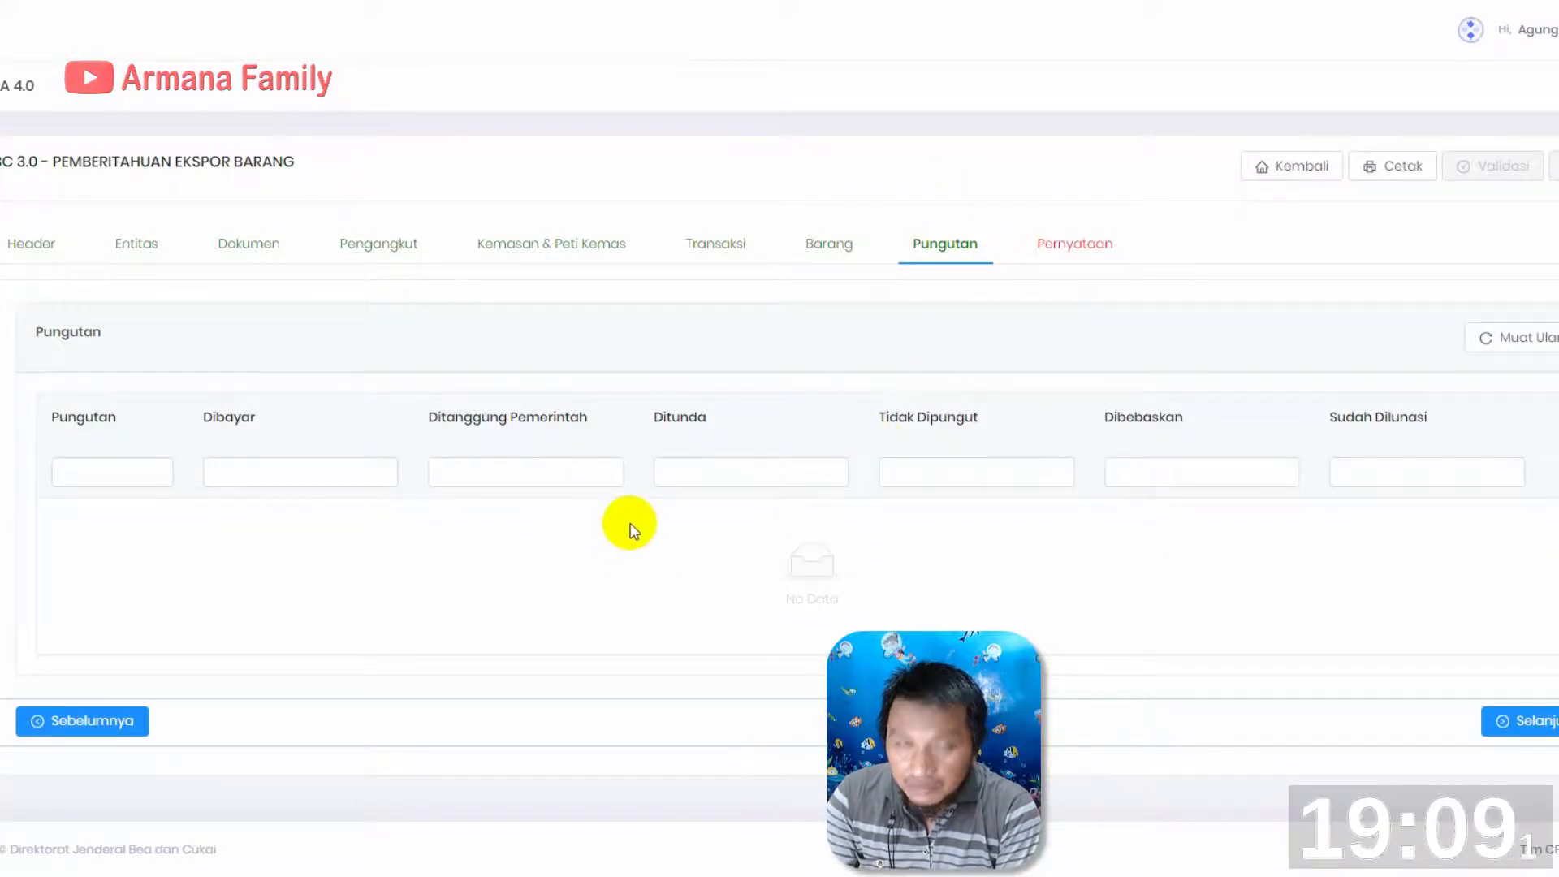
left_click(1076, 259)
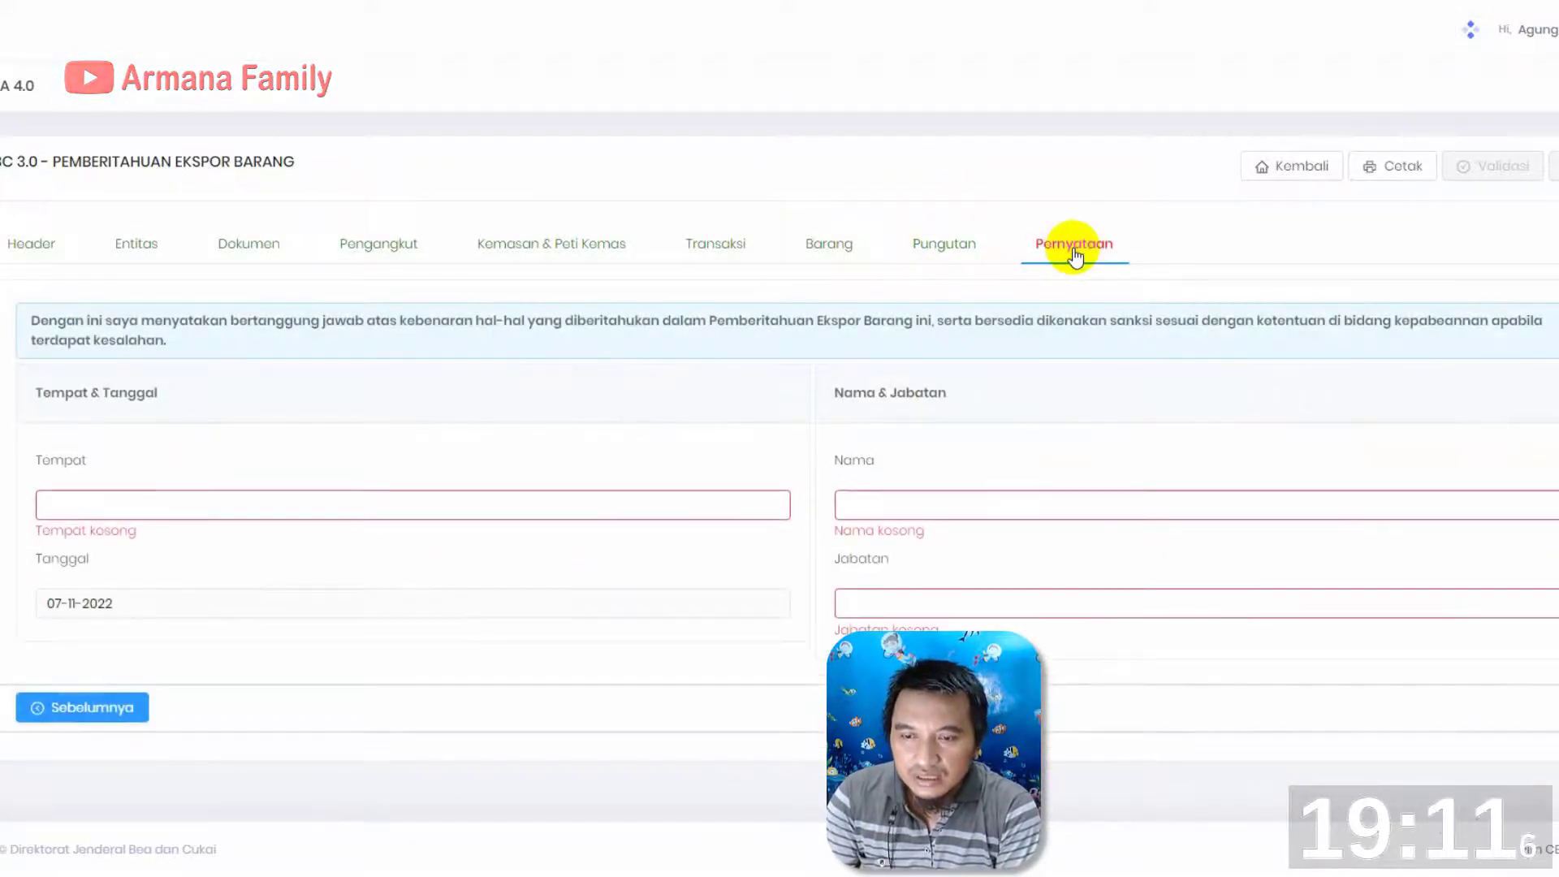
left_click(129, 512)
type("SEMARANG")
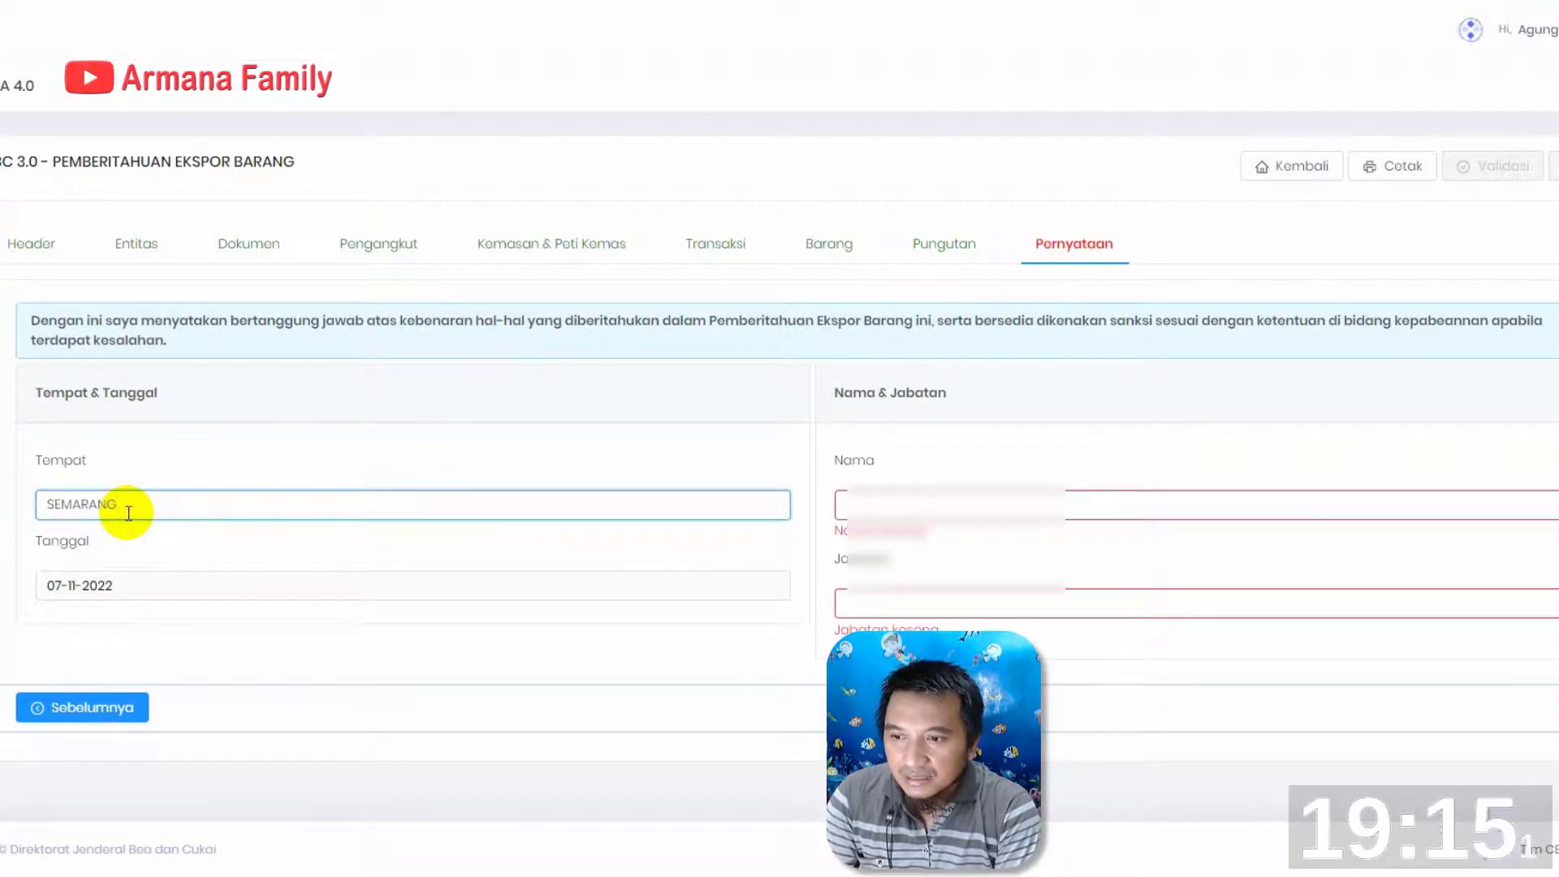
left_click(875, 512)
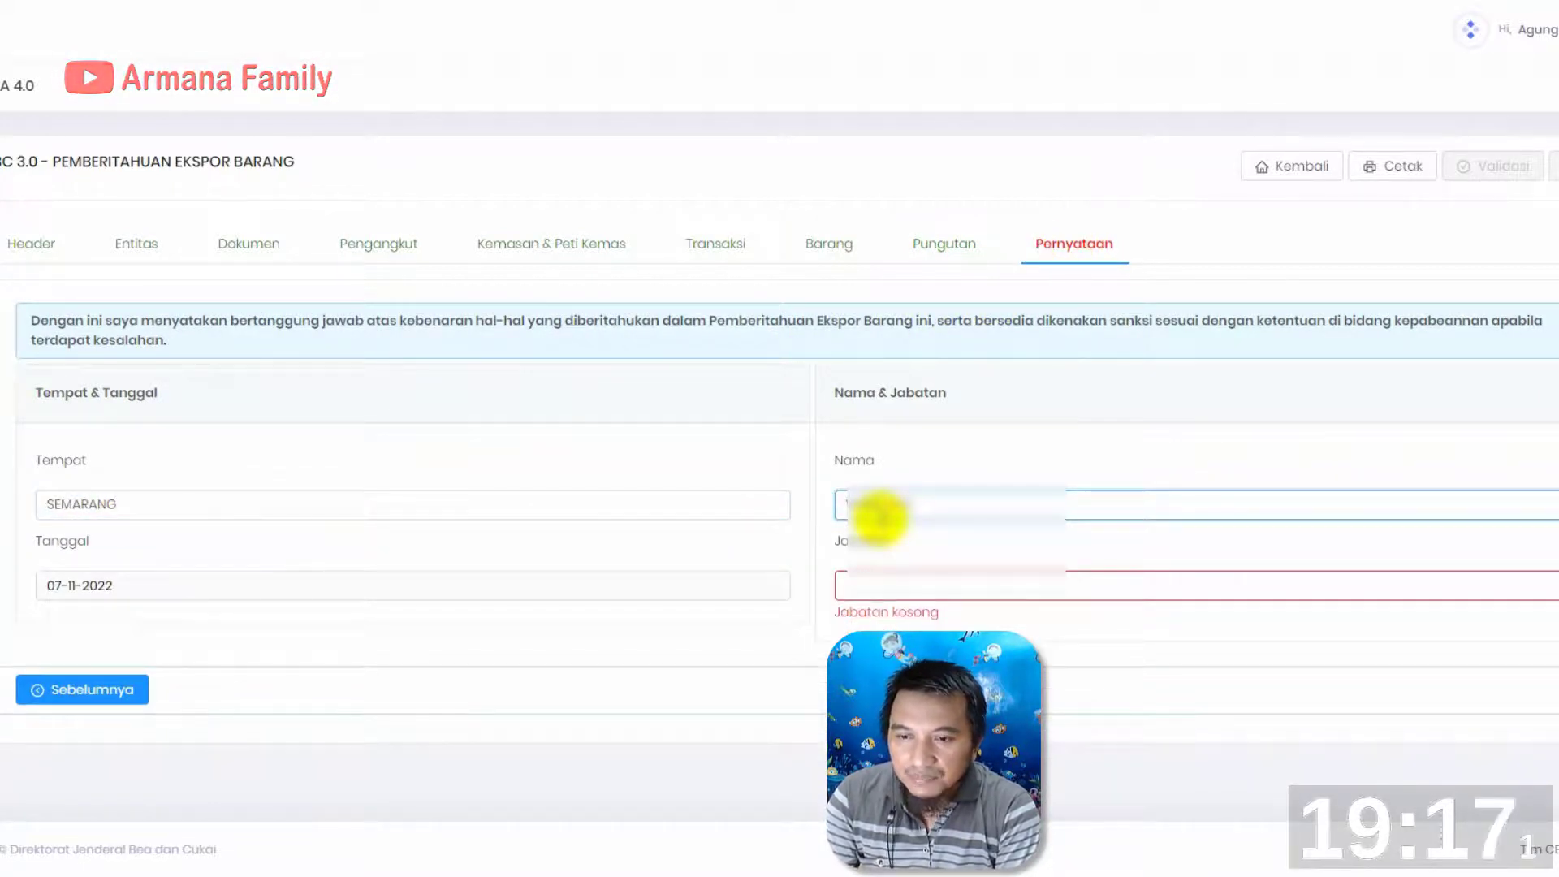
left_click(883, 592)
type("DIREKTUR")
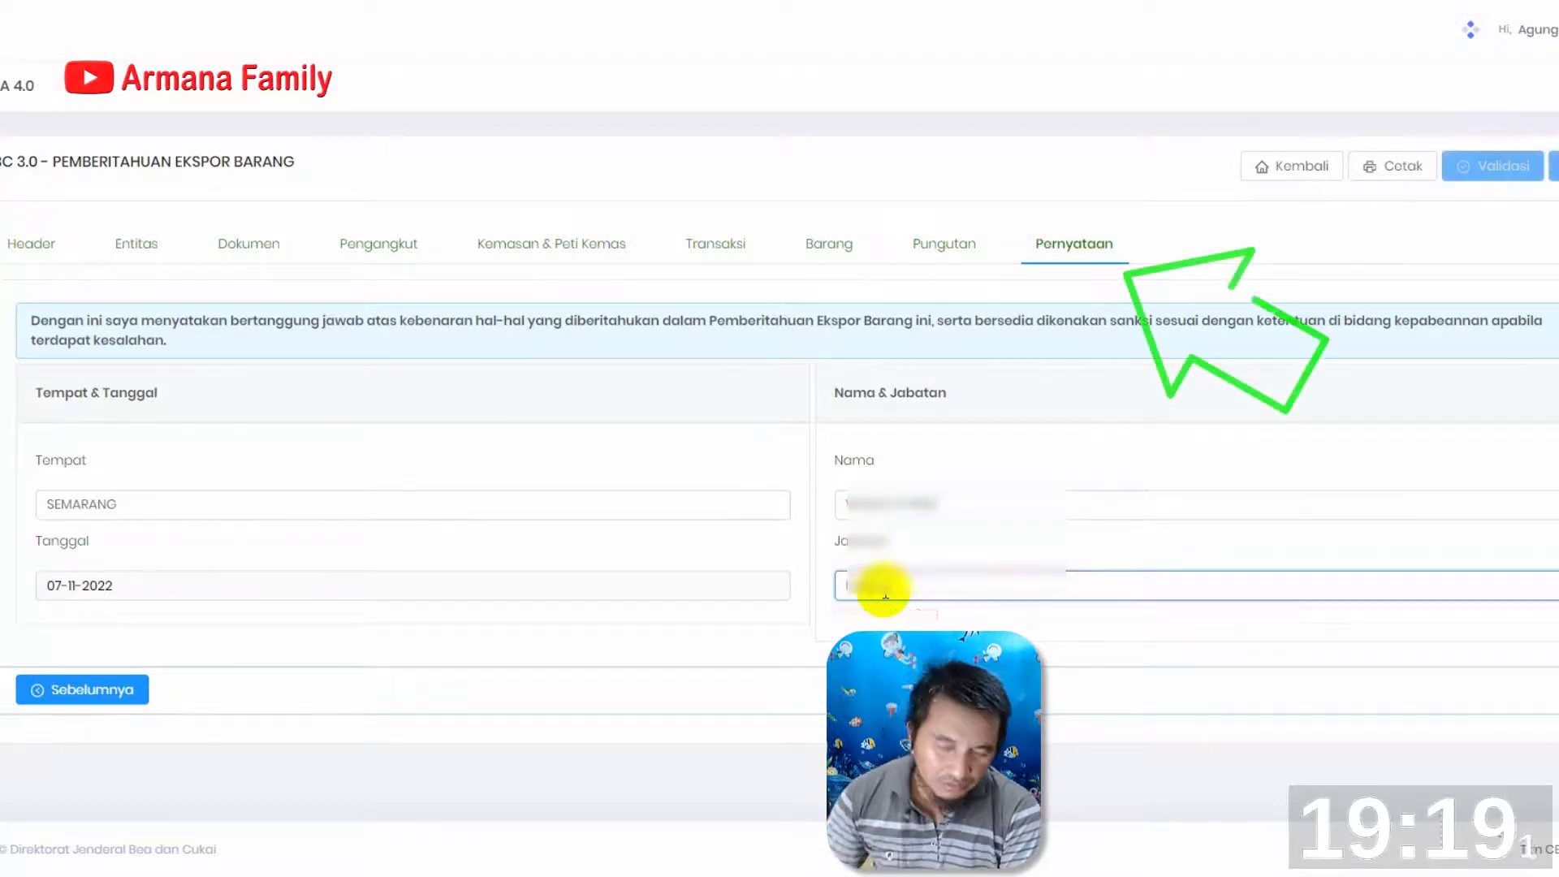
type(" UTAMA")
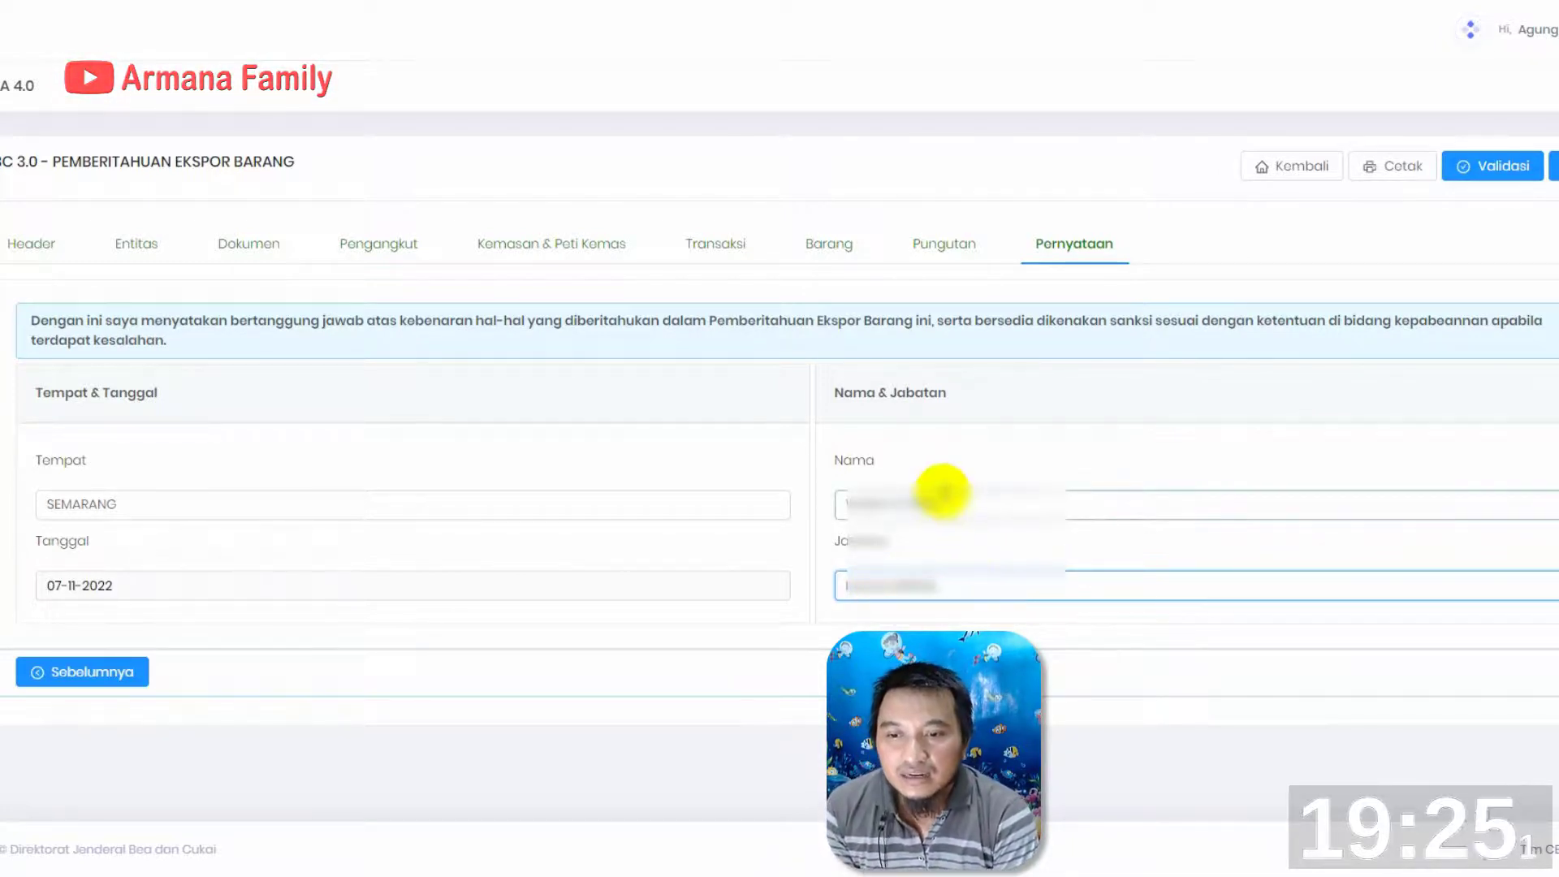
left_click(945, 503)
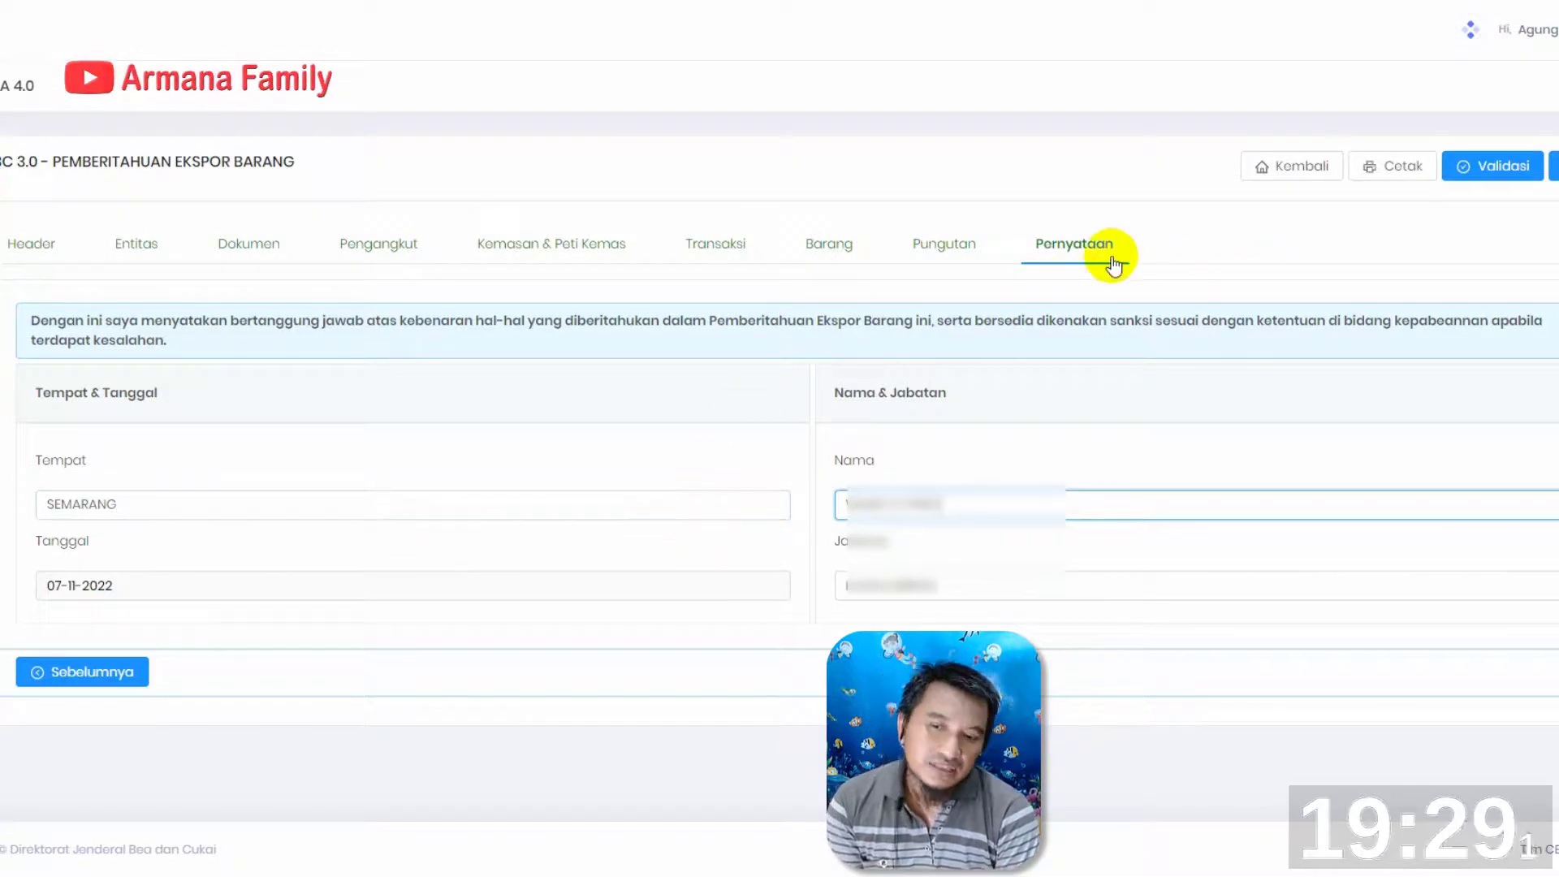
Check the Pungutan section and review page 1 of the BC 3.0 printed draft, from the header to the packaging and goods data
left_click(953, 253)
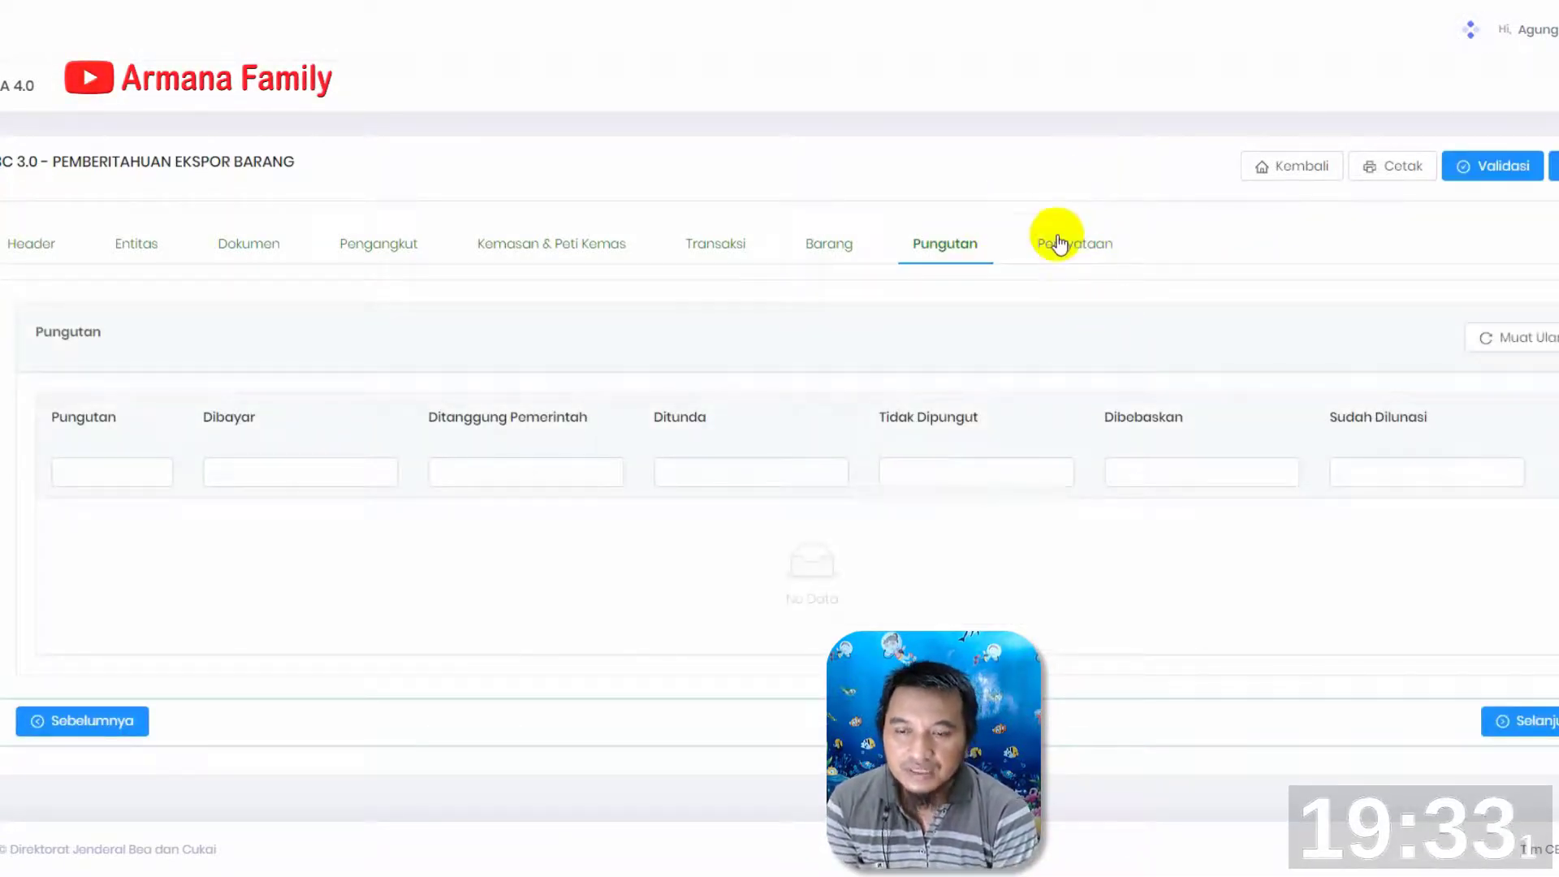
left_click(1083, 248)
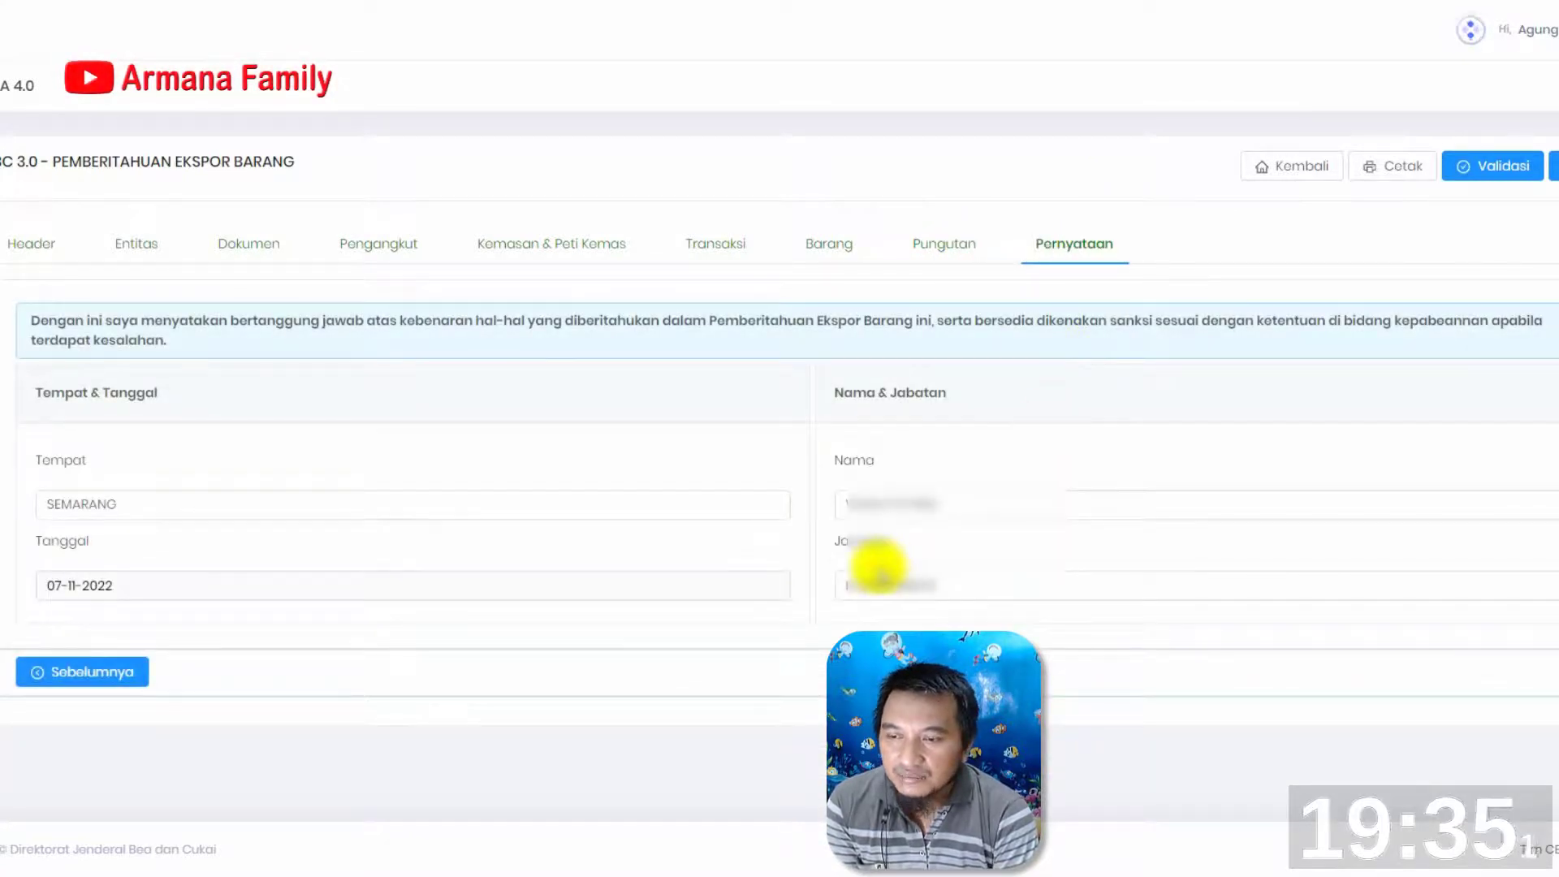
left_click(1391, 171)
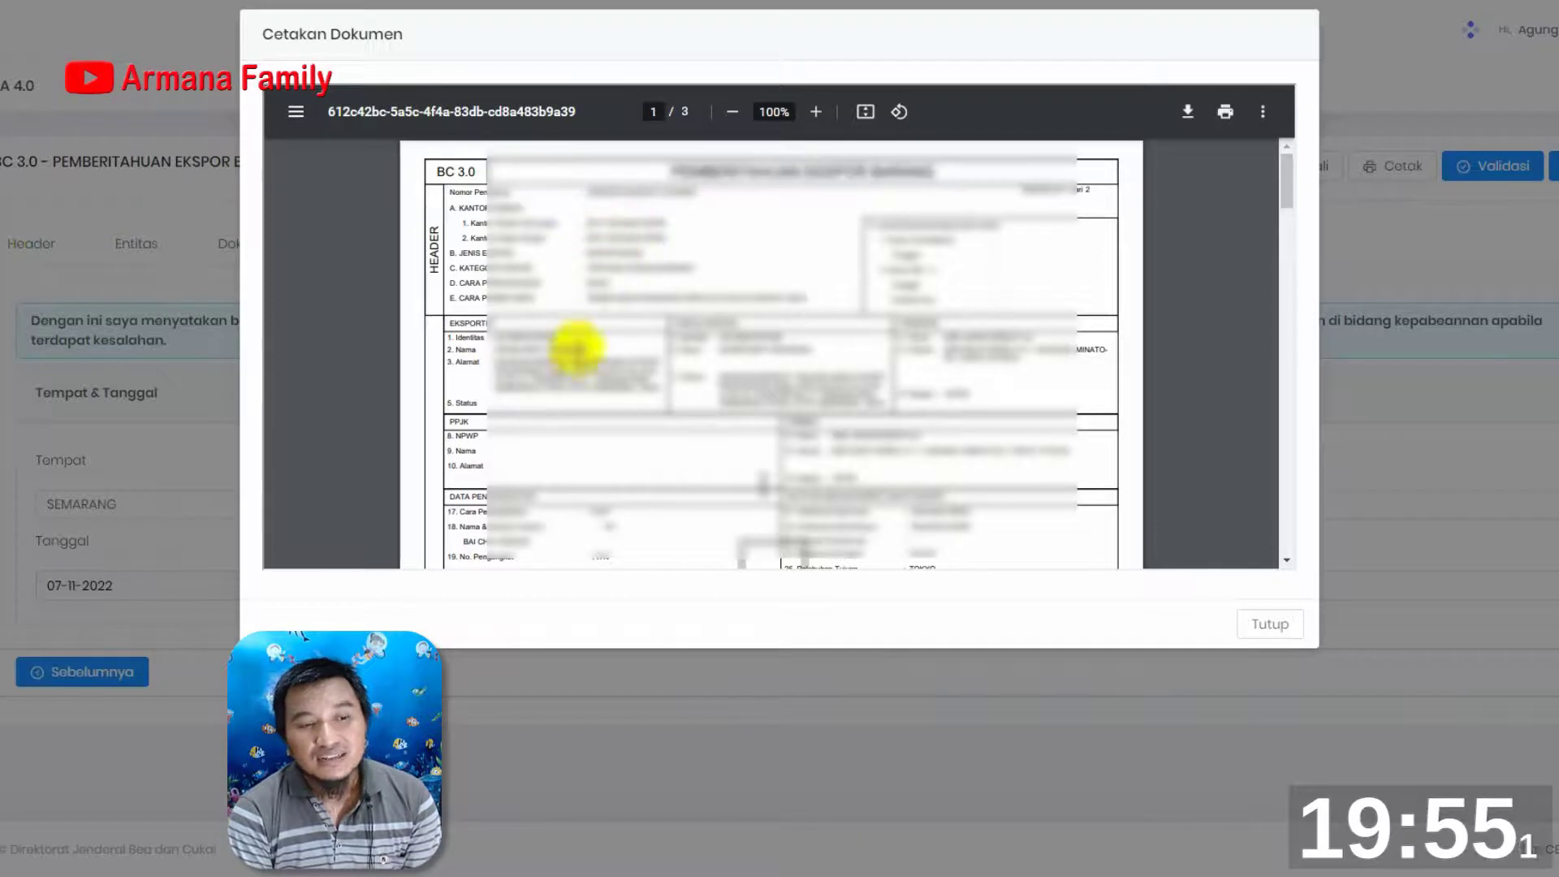
scroll(574, 363, "down", 3)
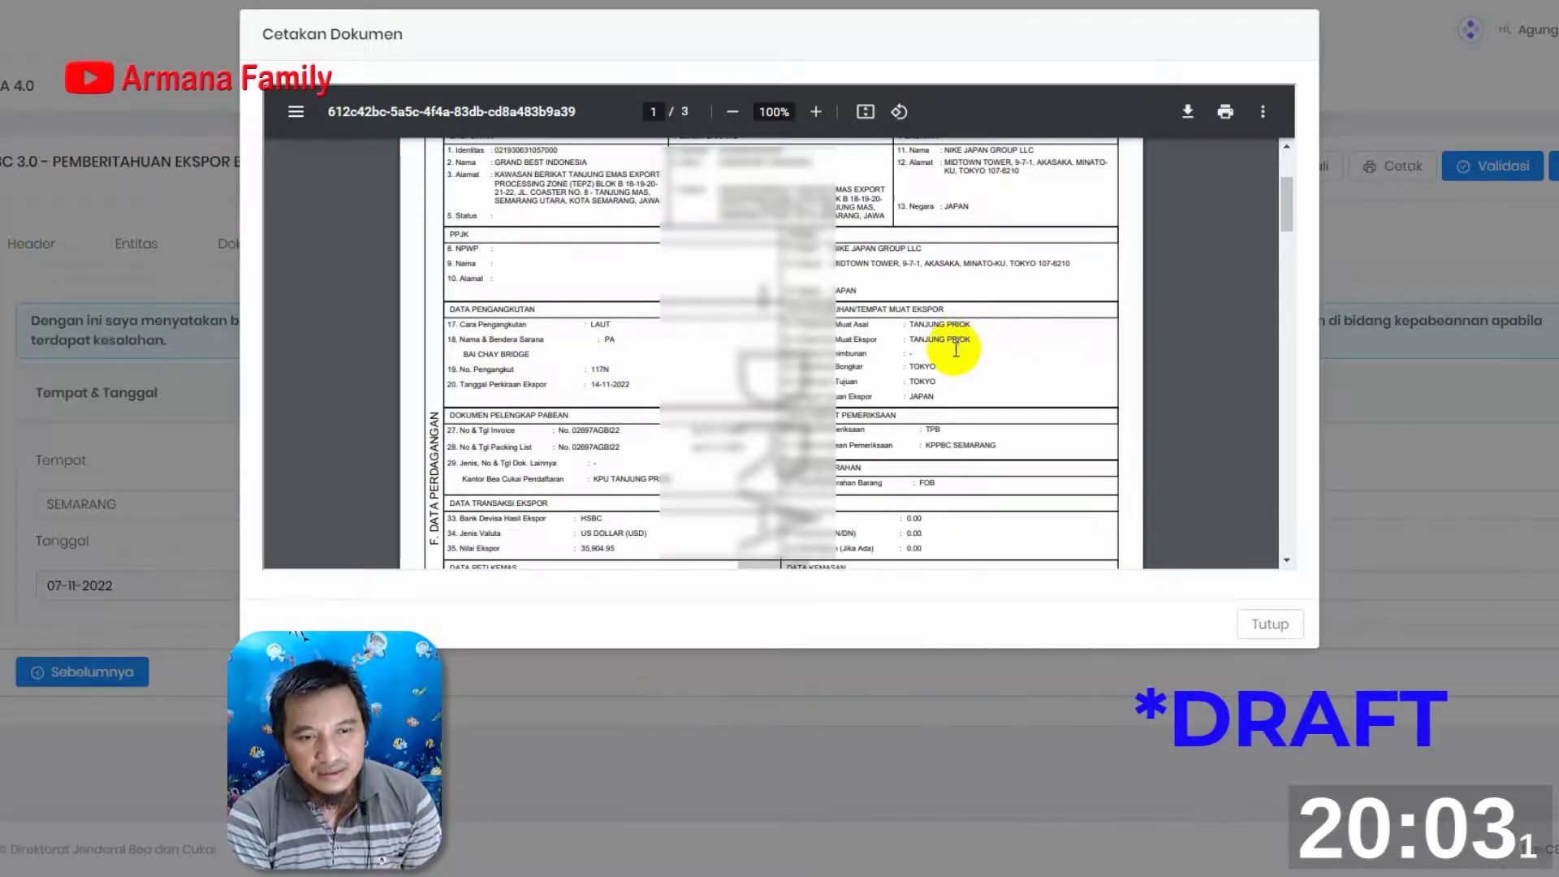
scroll(937, 381, "down", 3)
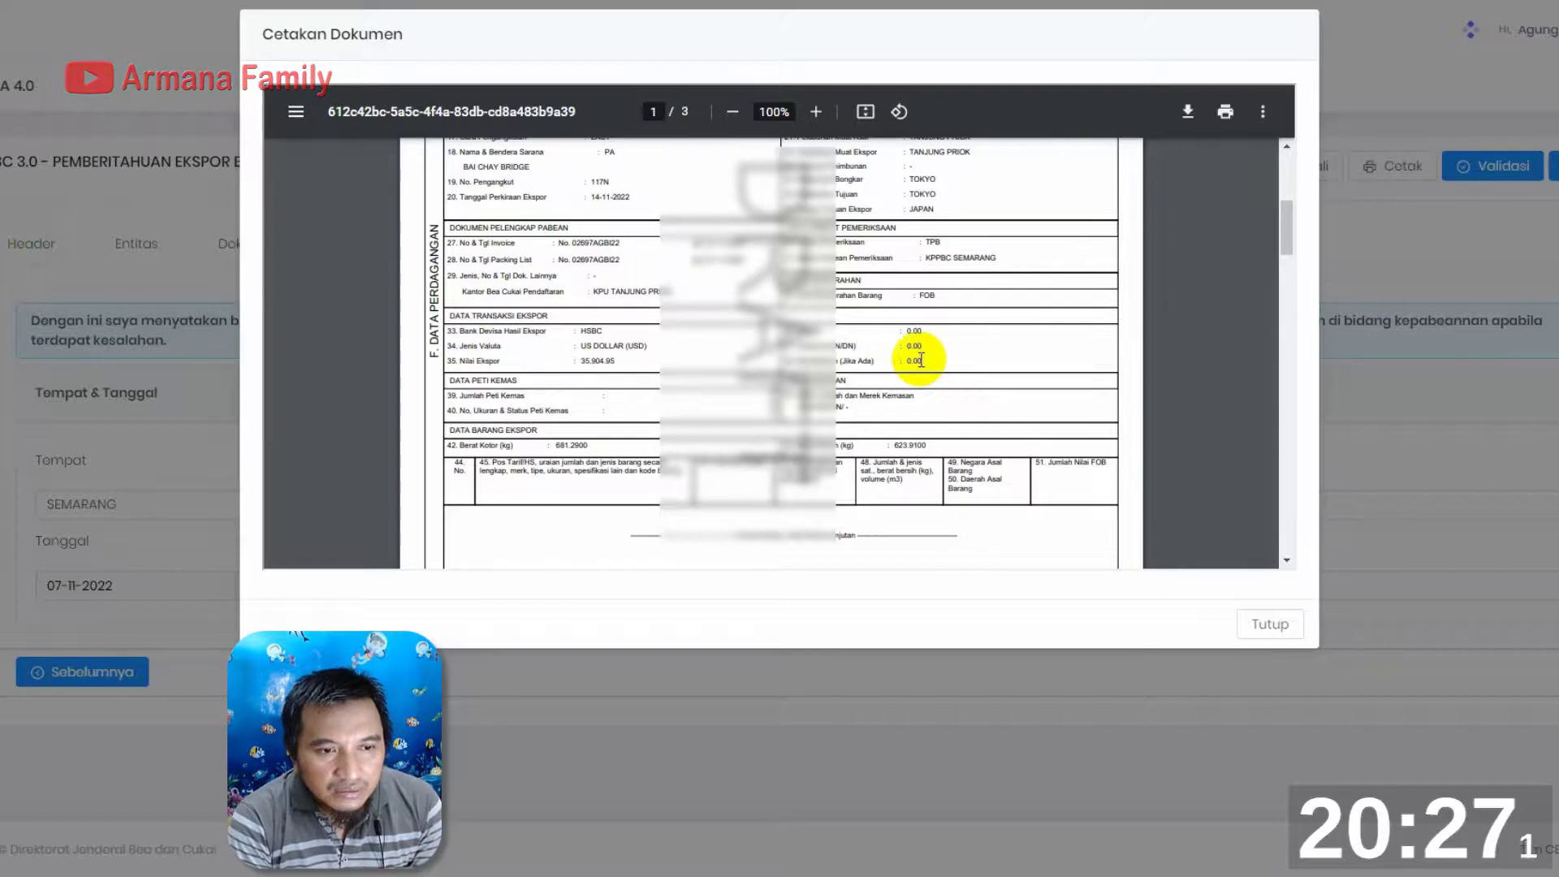
scroll(911, 357, "down", 1)
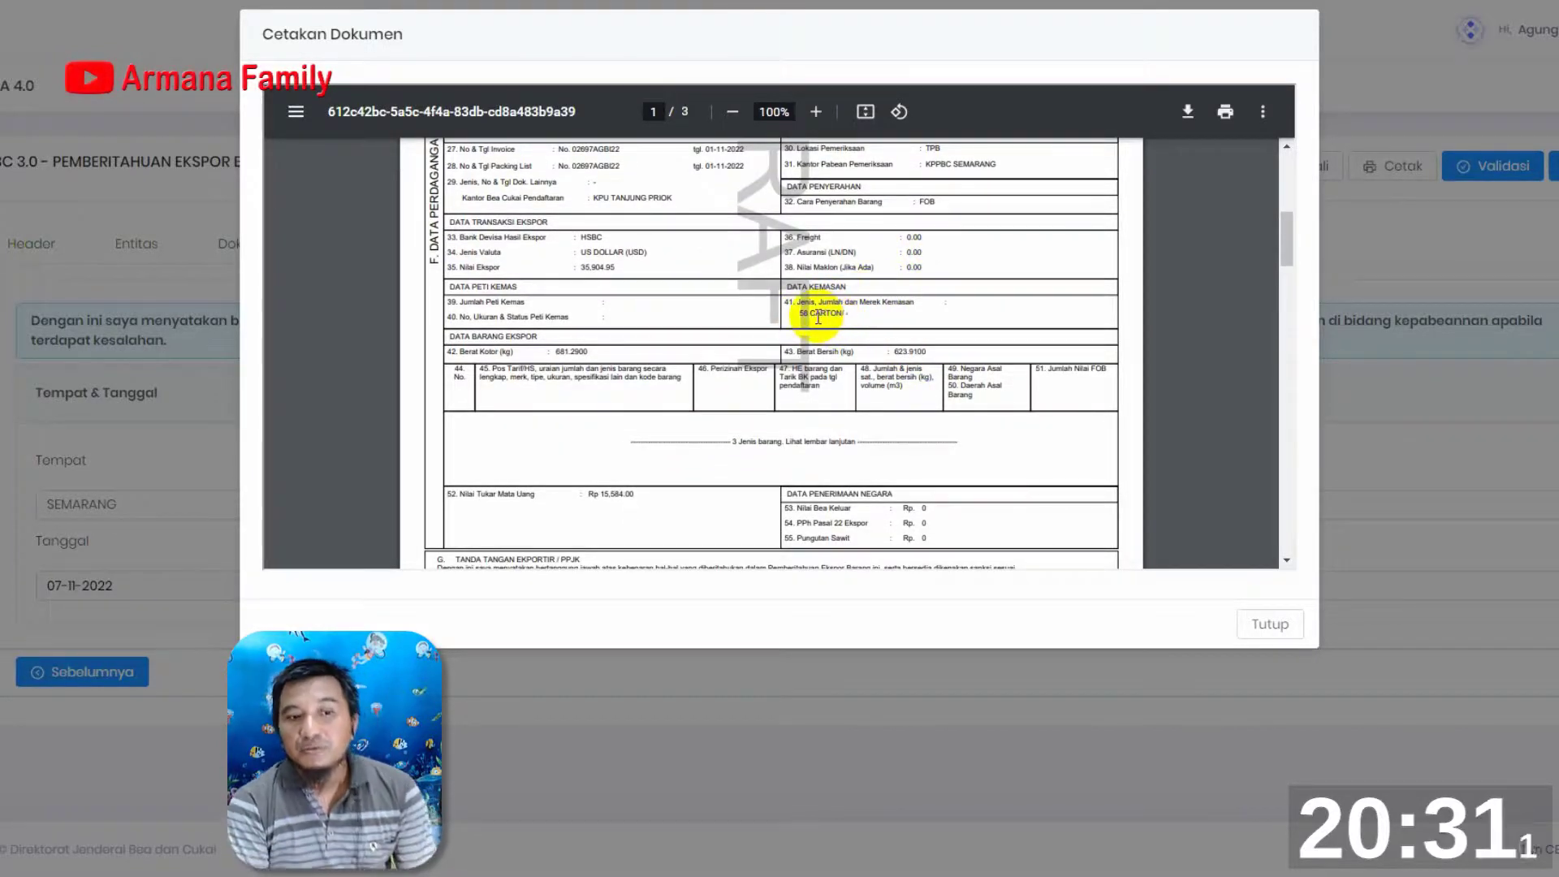
Review the three goods items and the signature block on page 2 of the printed draft, and close the preview
scroll(817, 318, "down", 10)
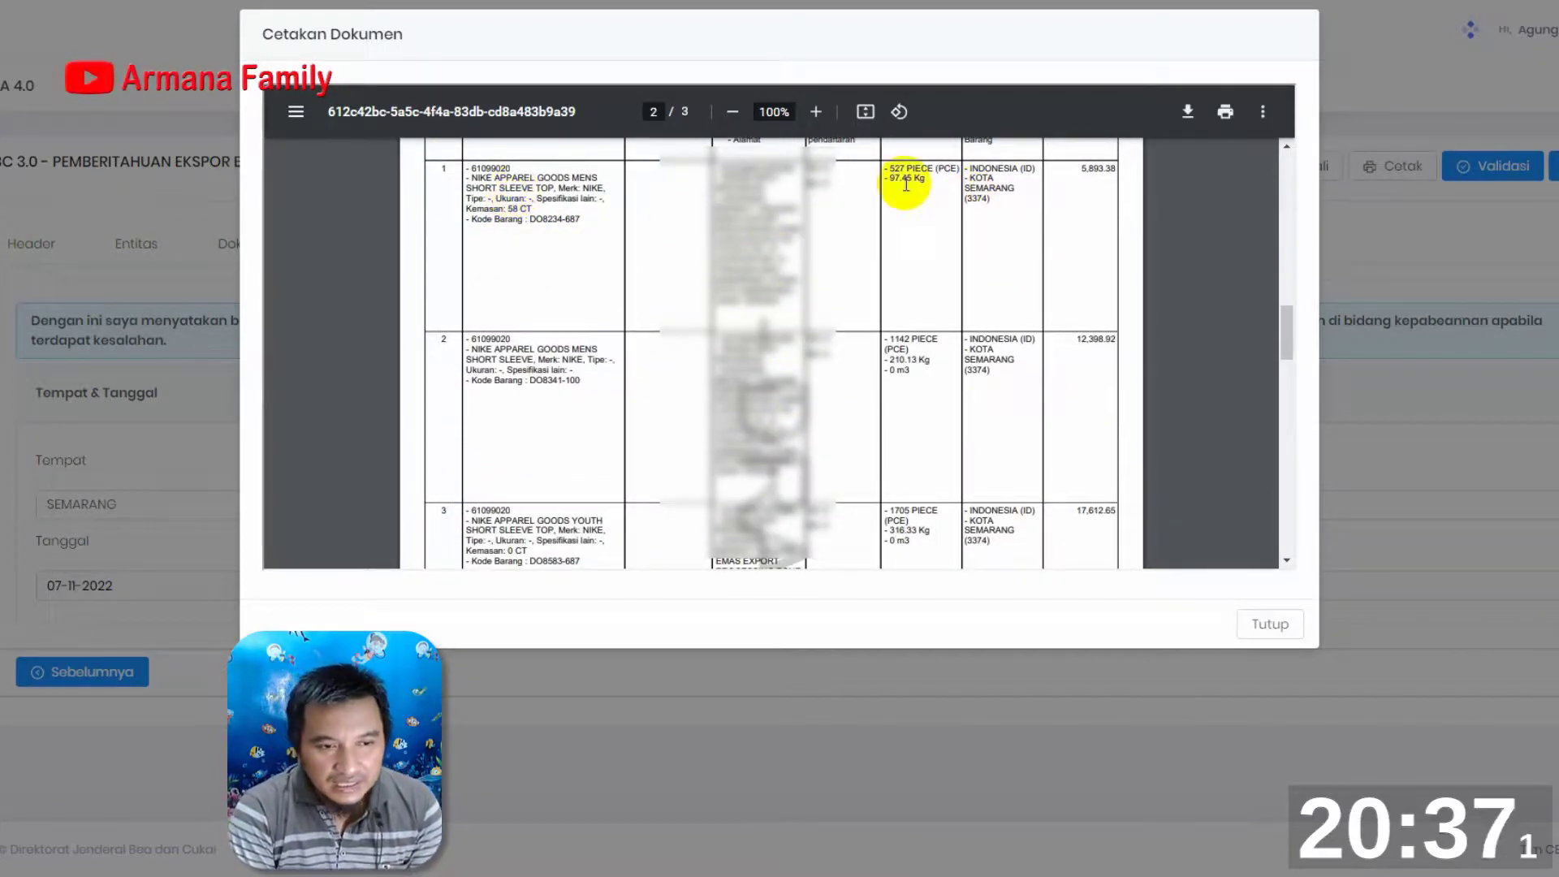
scroll(1033, 317, "up", 1)
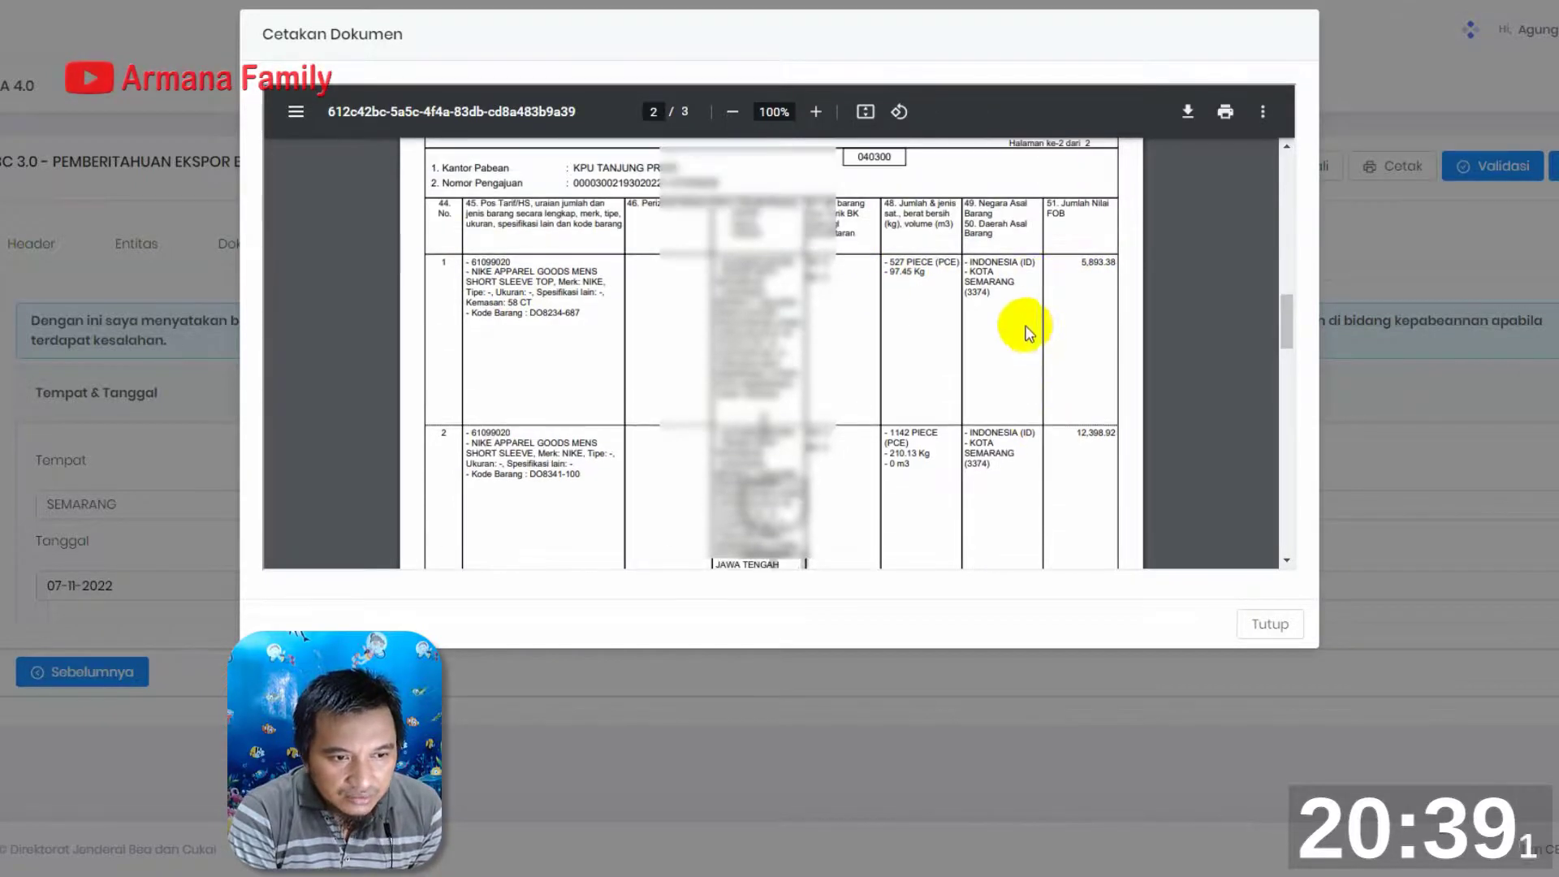
scroll(1071, 276, "down", 1)
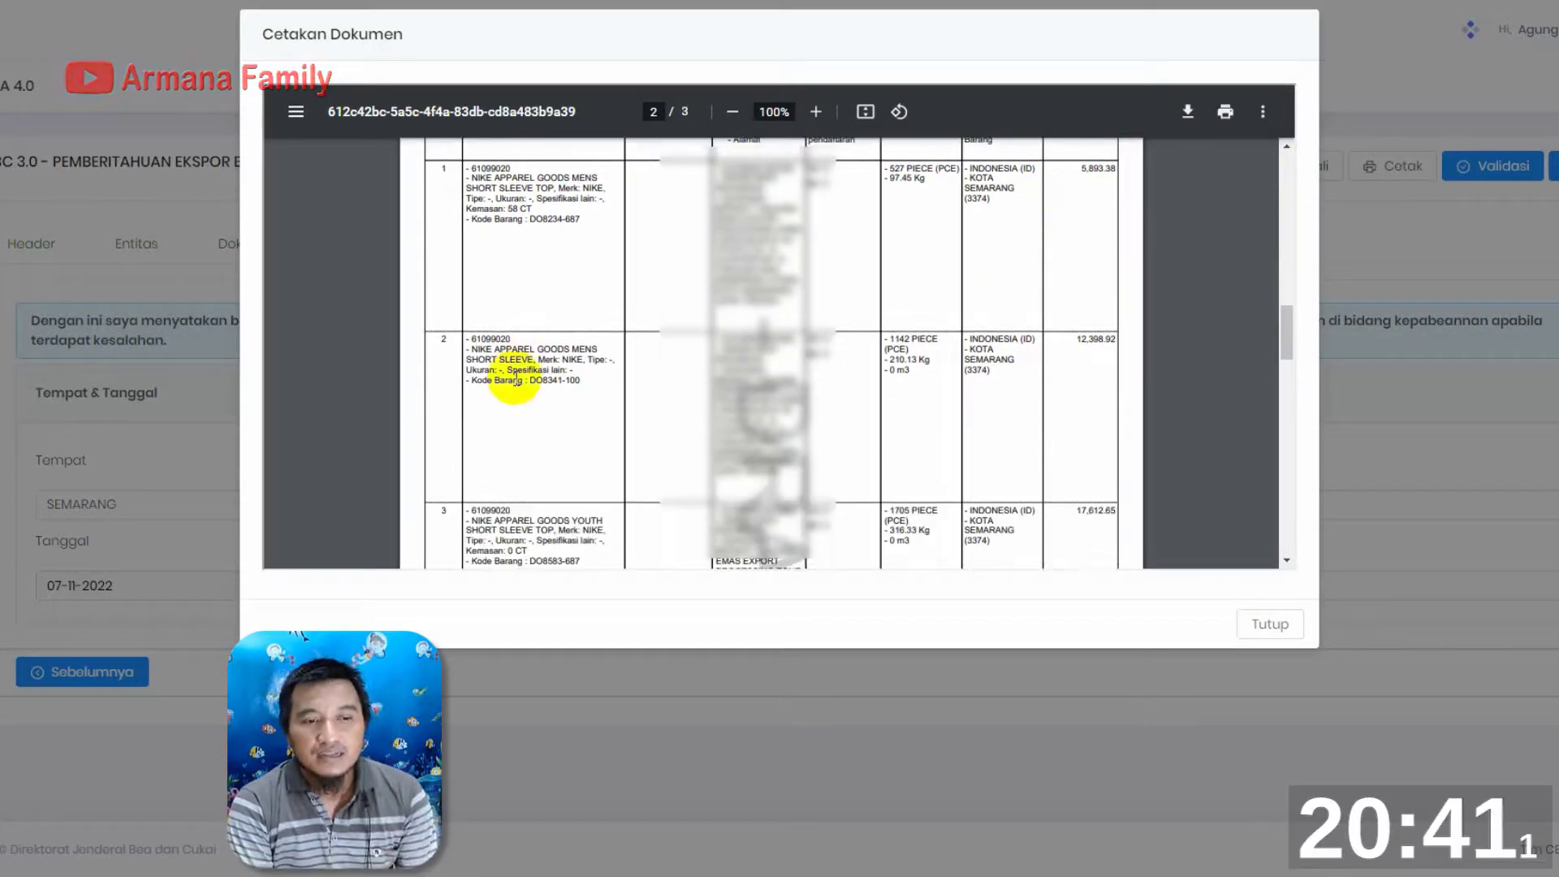
scroll(514, 380, "down", 1)
scroll(513, 386, "down", 1)
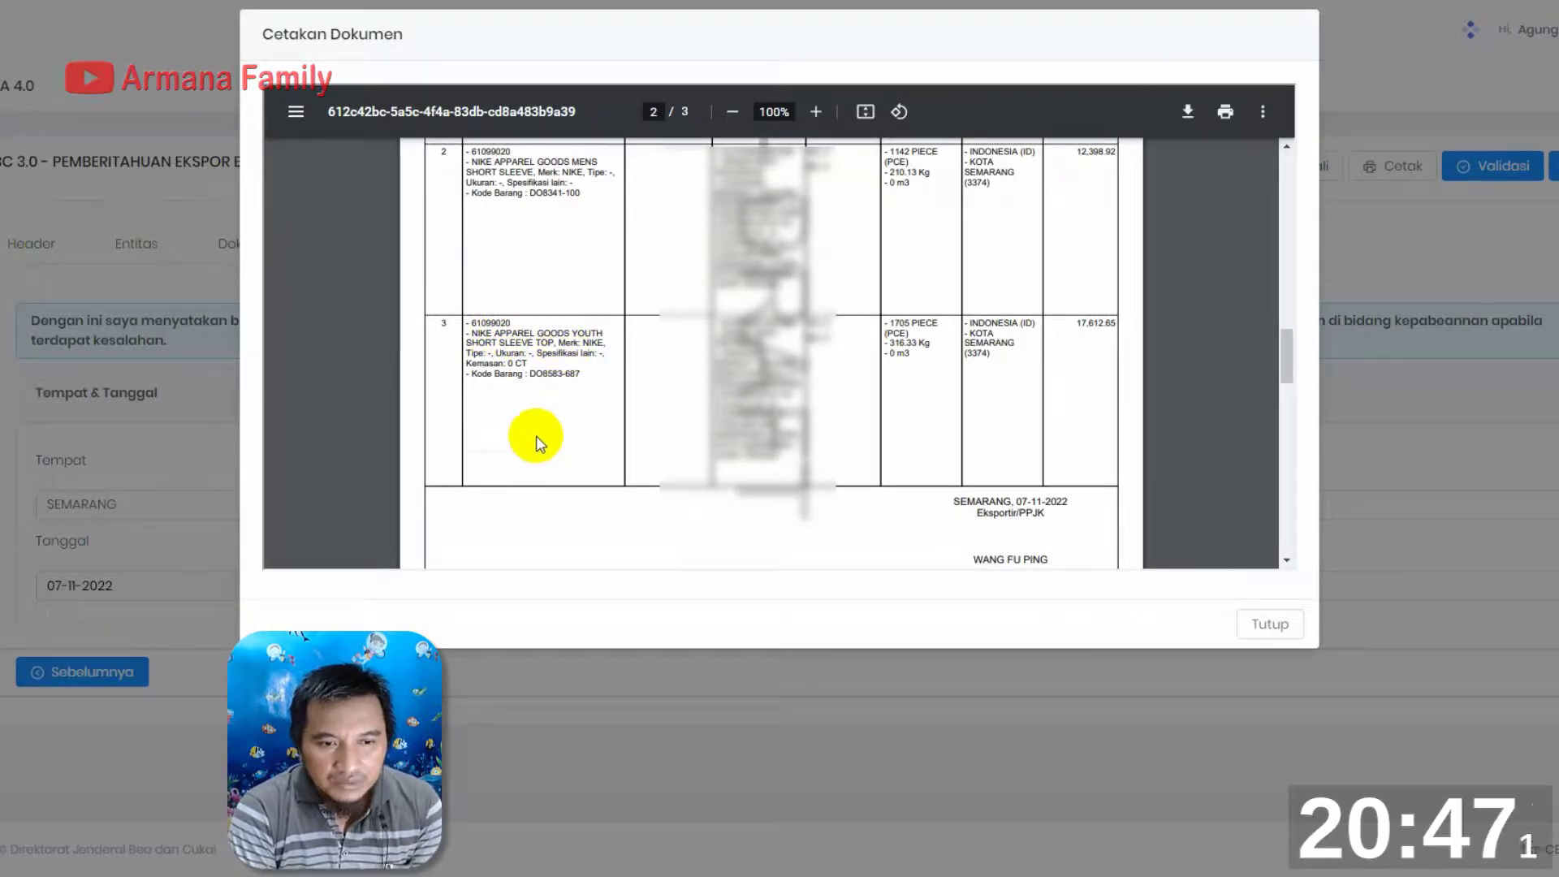
scroll(514, 517, "down", 5)
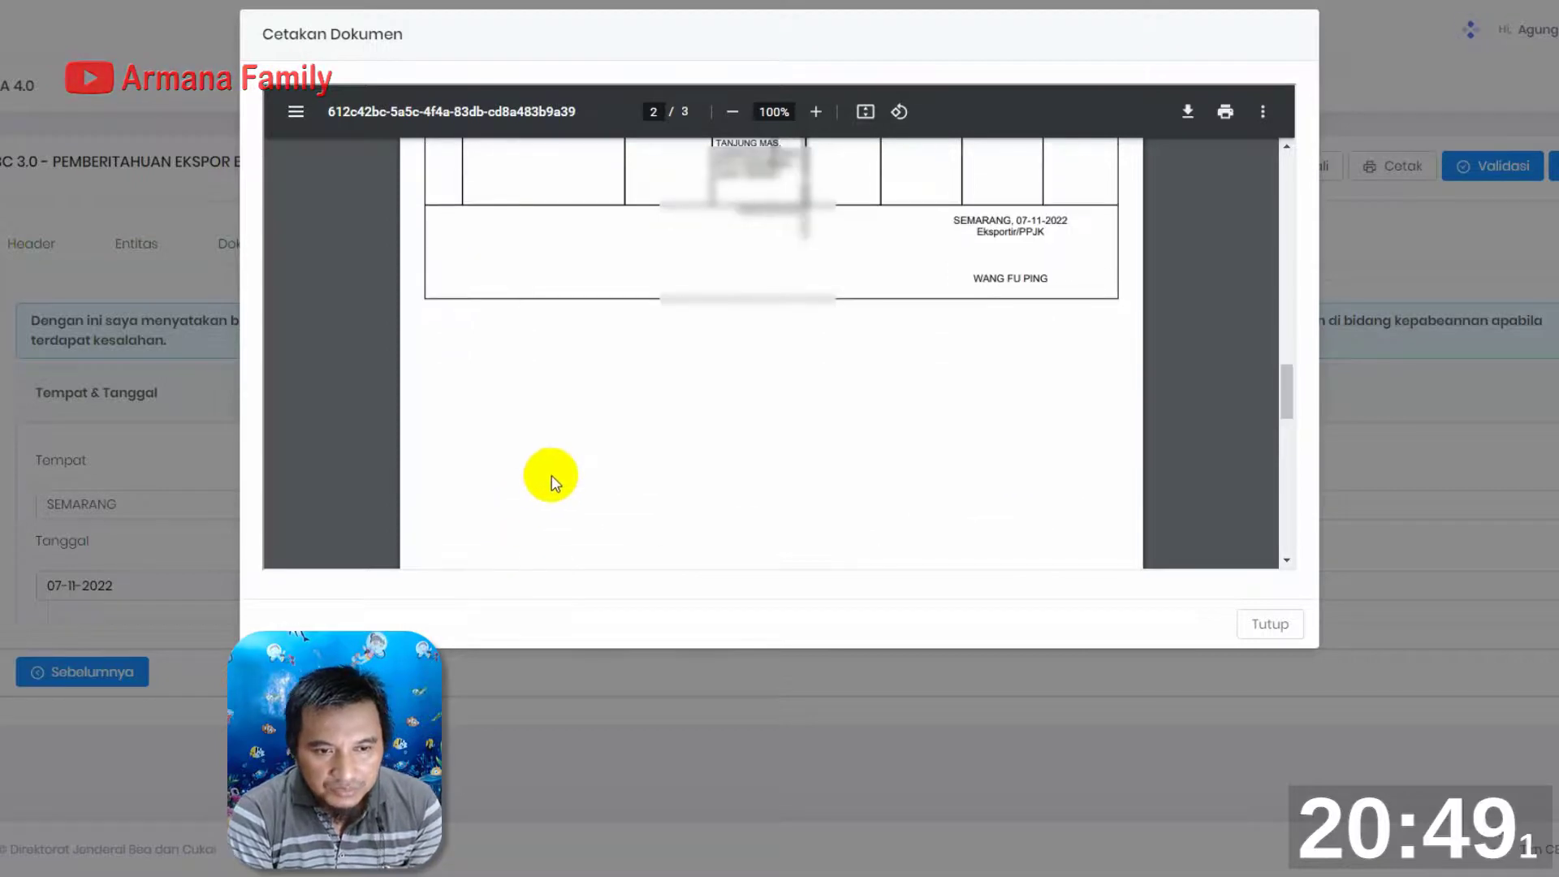
scroll(559, 464, "up", 15)
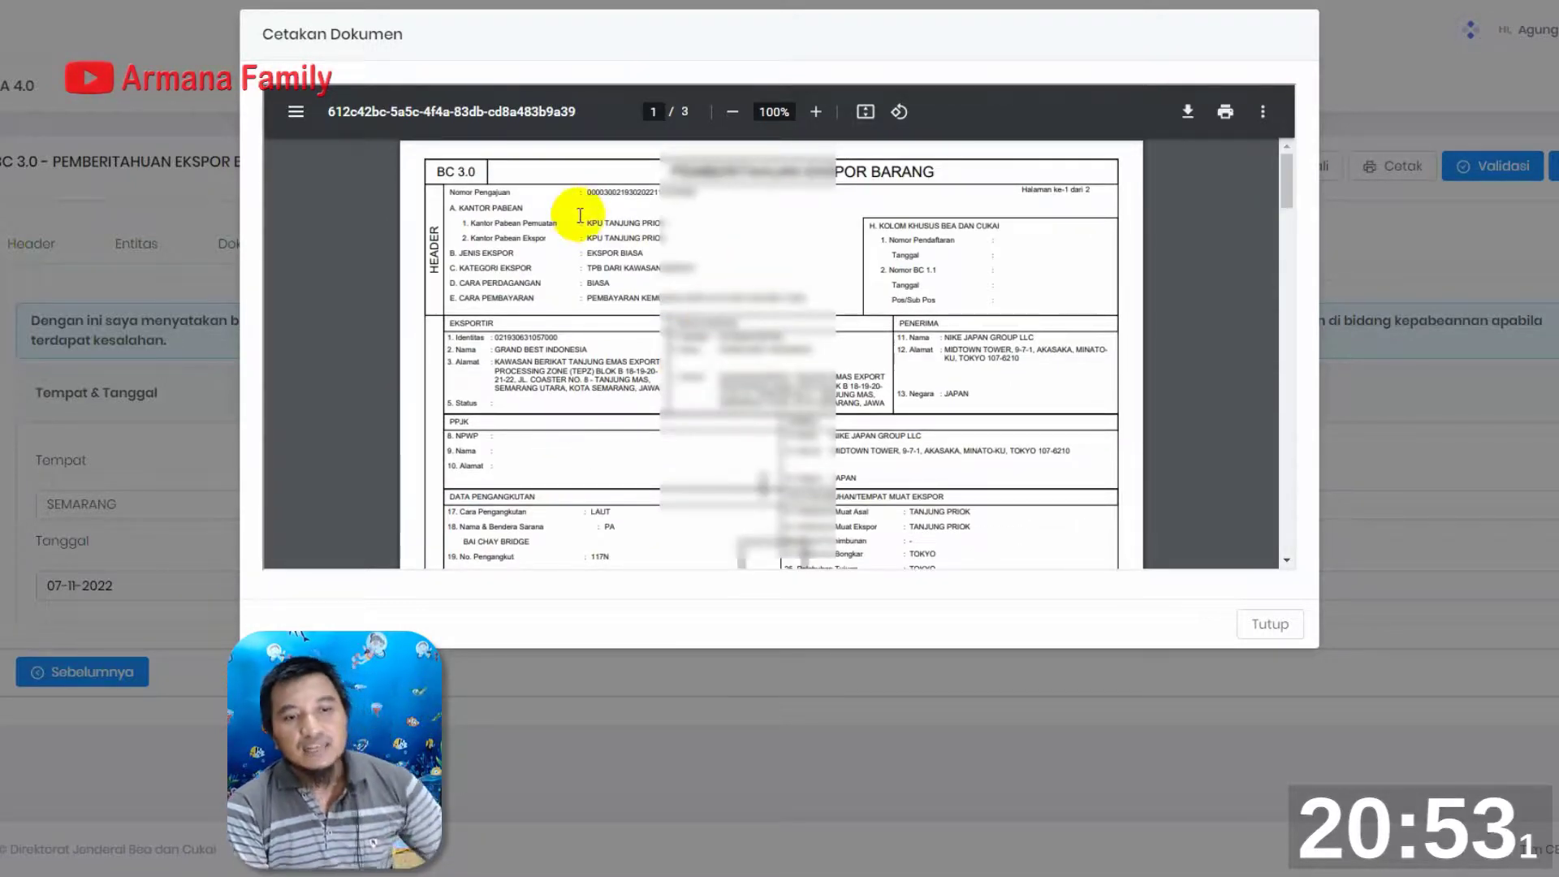
left_click(1256, 626)
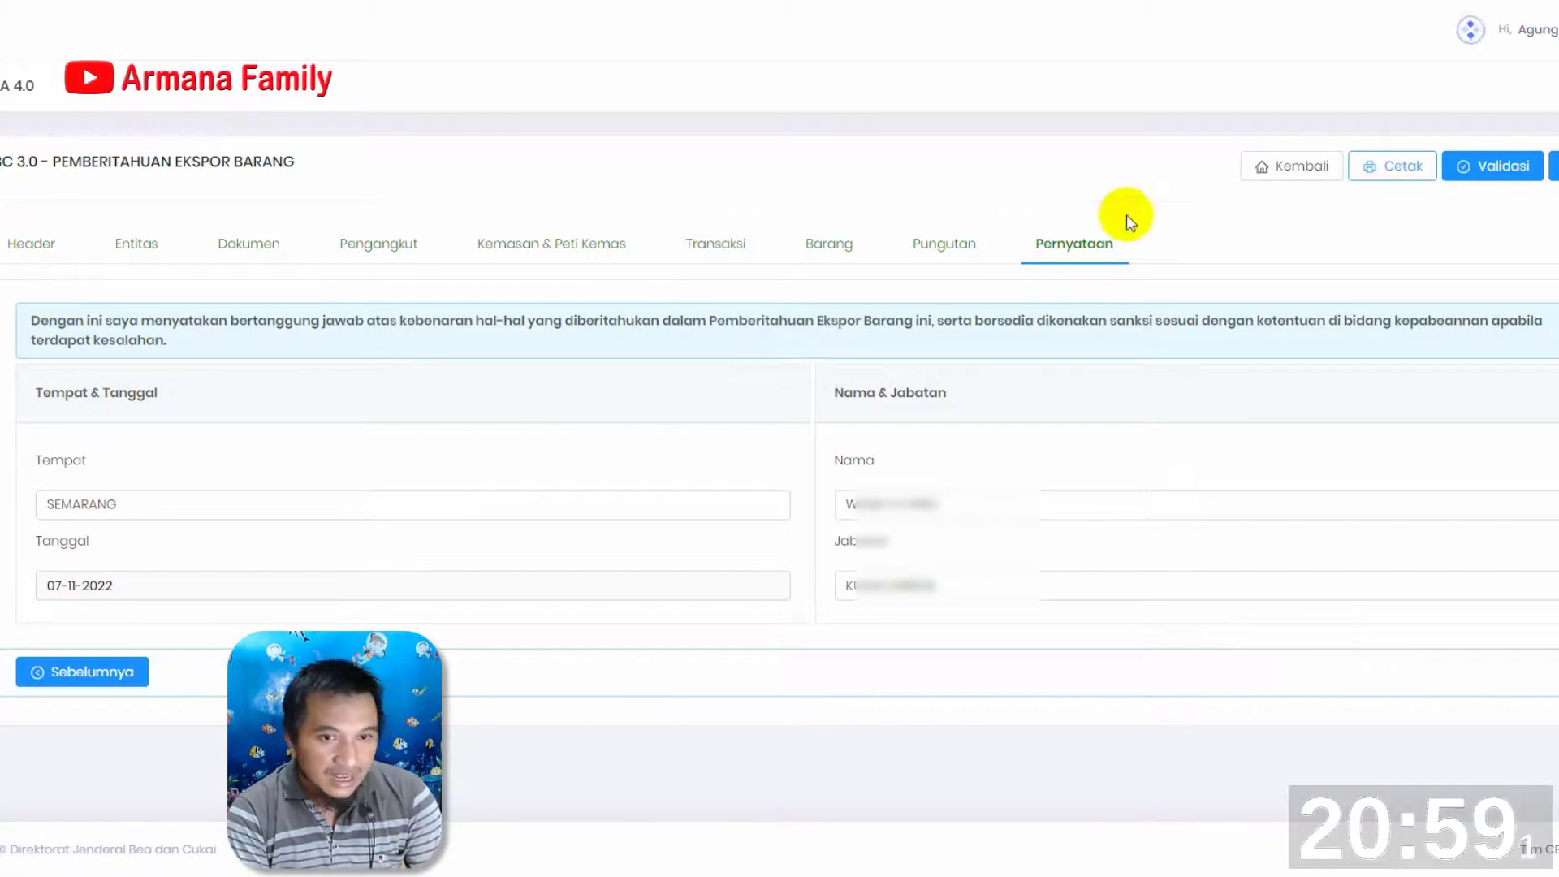
Reopen the printed draft to recheck the header, entity and transport data on page 1, and close it
left_click(1400, 165)
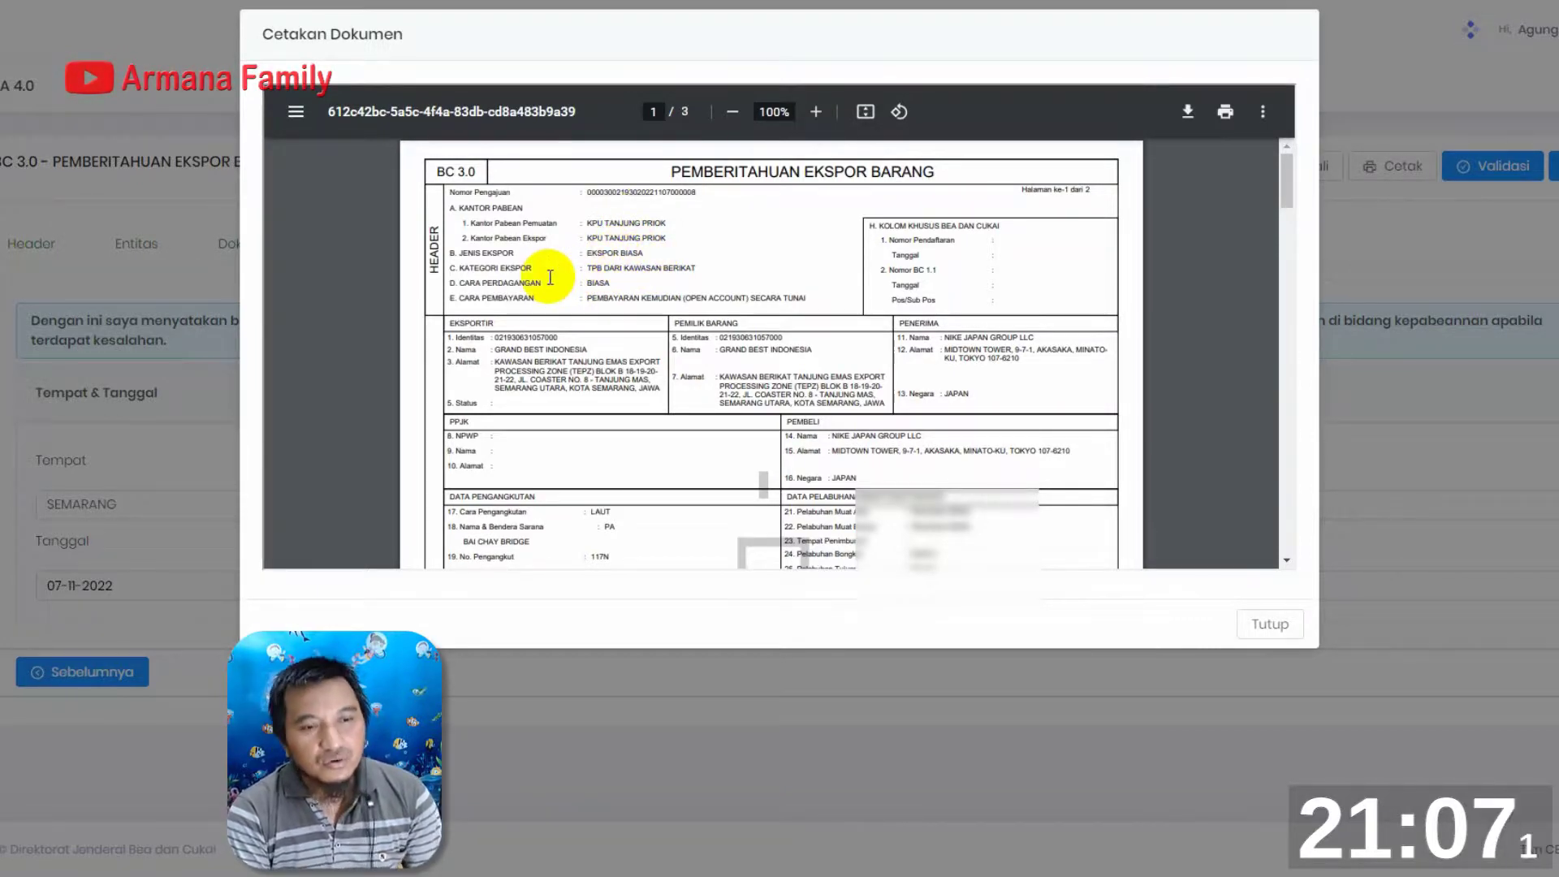
scroll(609, 275, "down", 3)
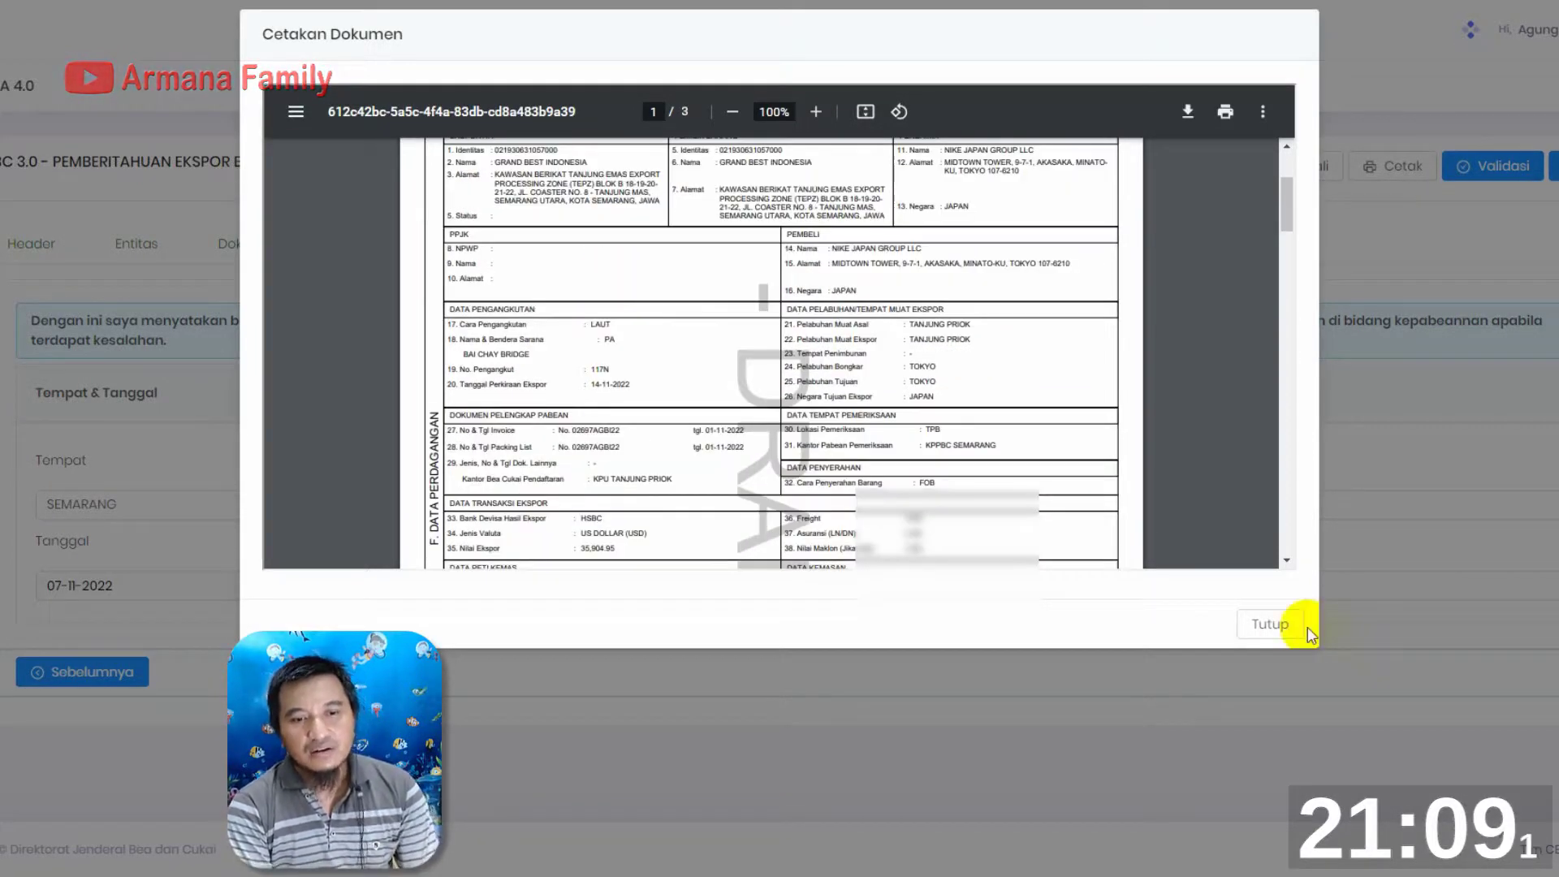
left_click(1271, 622)
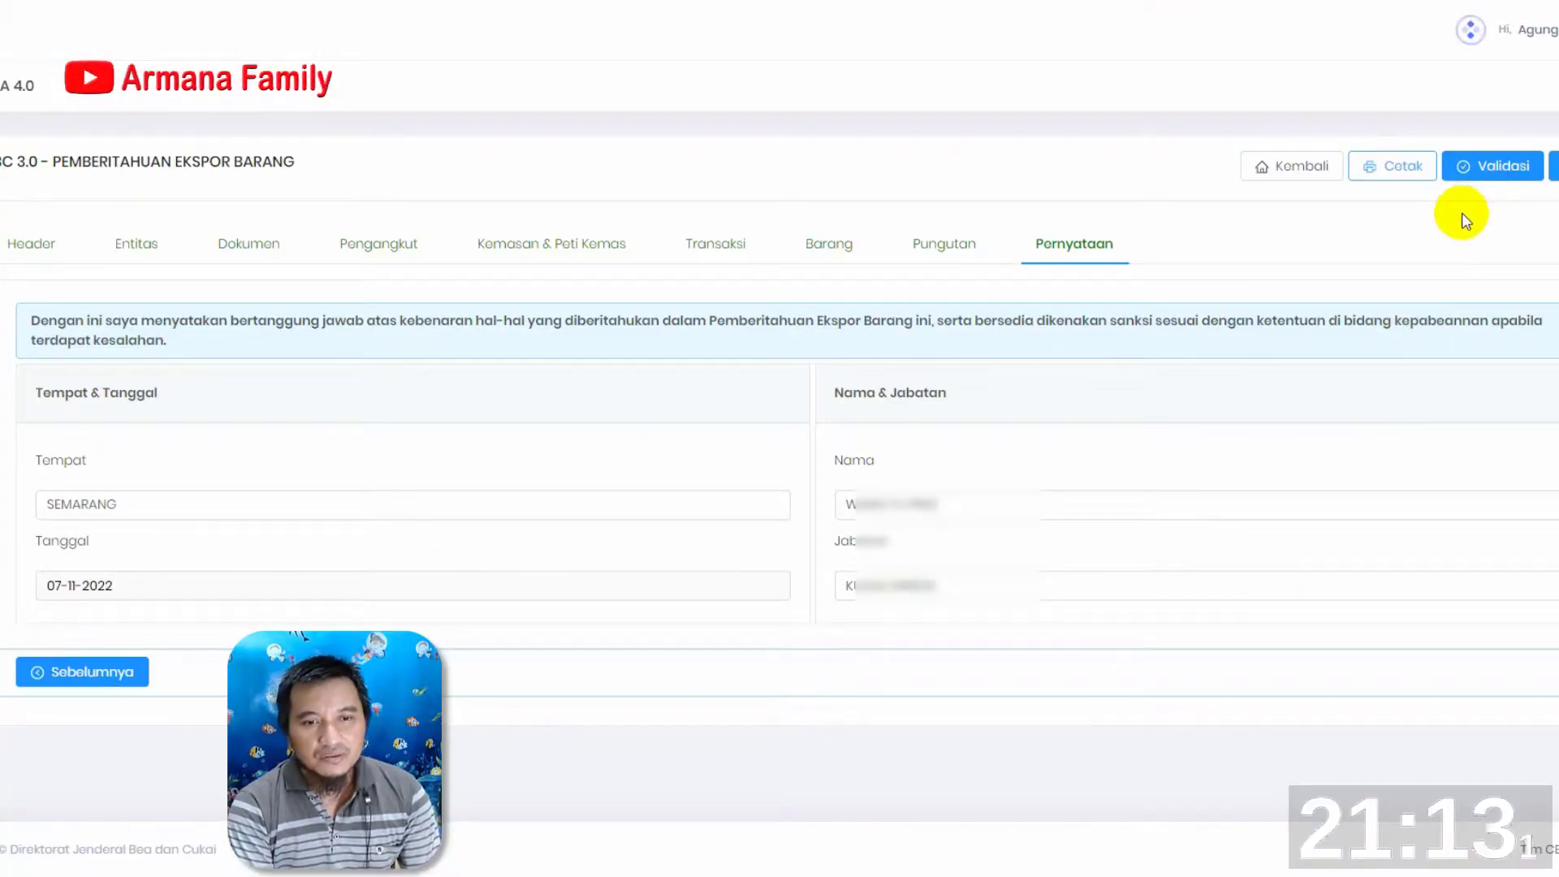
Validate the declaration's Nomor Pengajuan and decline sending the document
left_click(1478, 169)
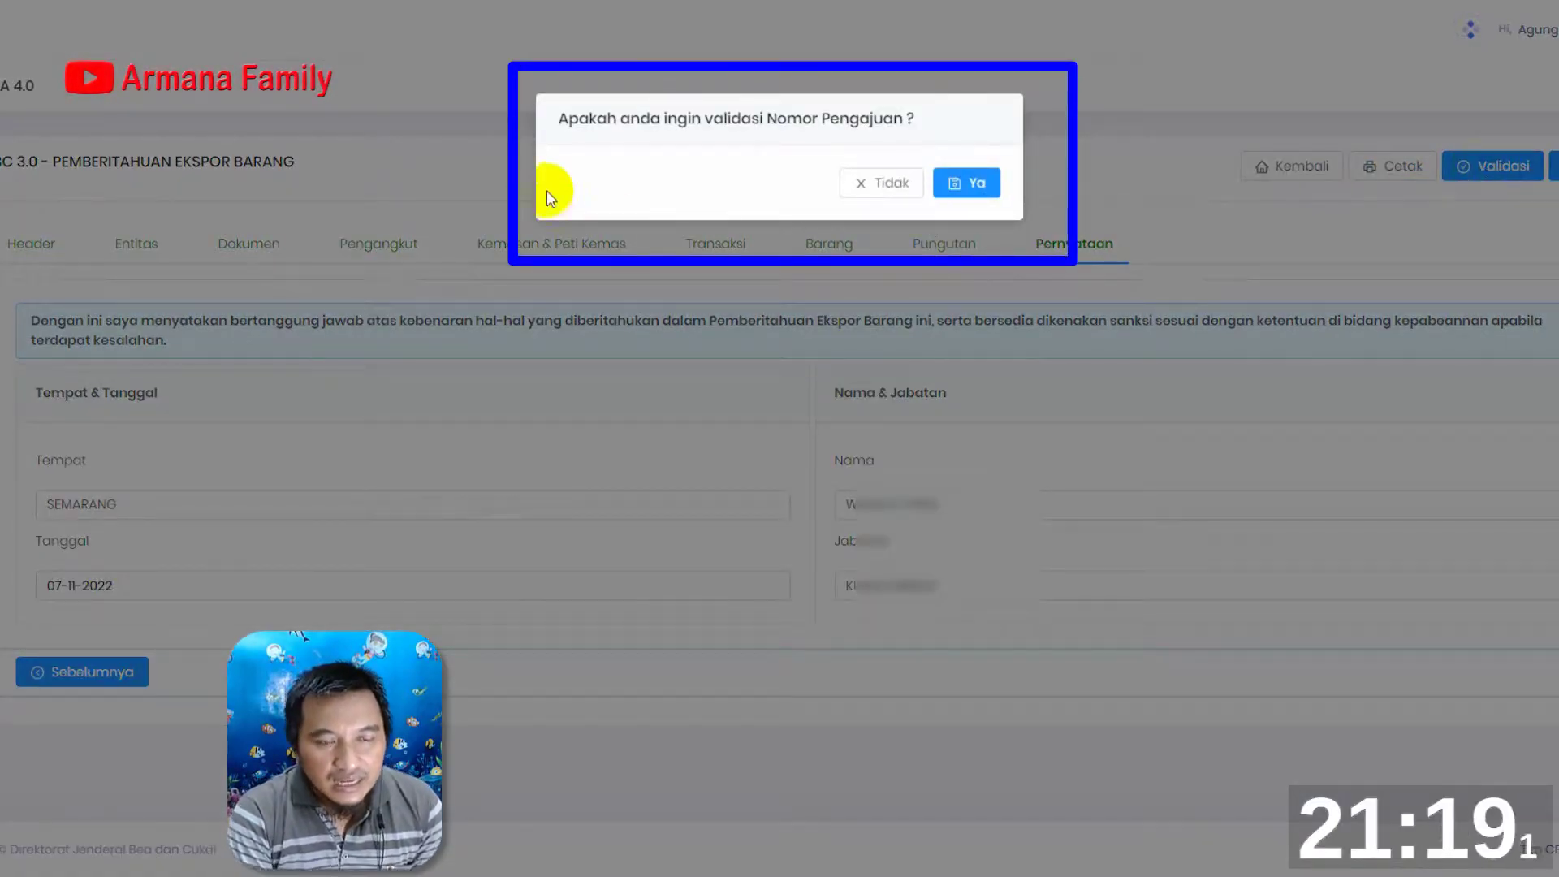
left_click(974, 186)
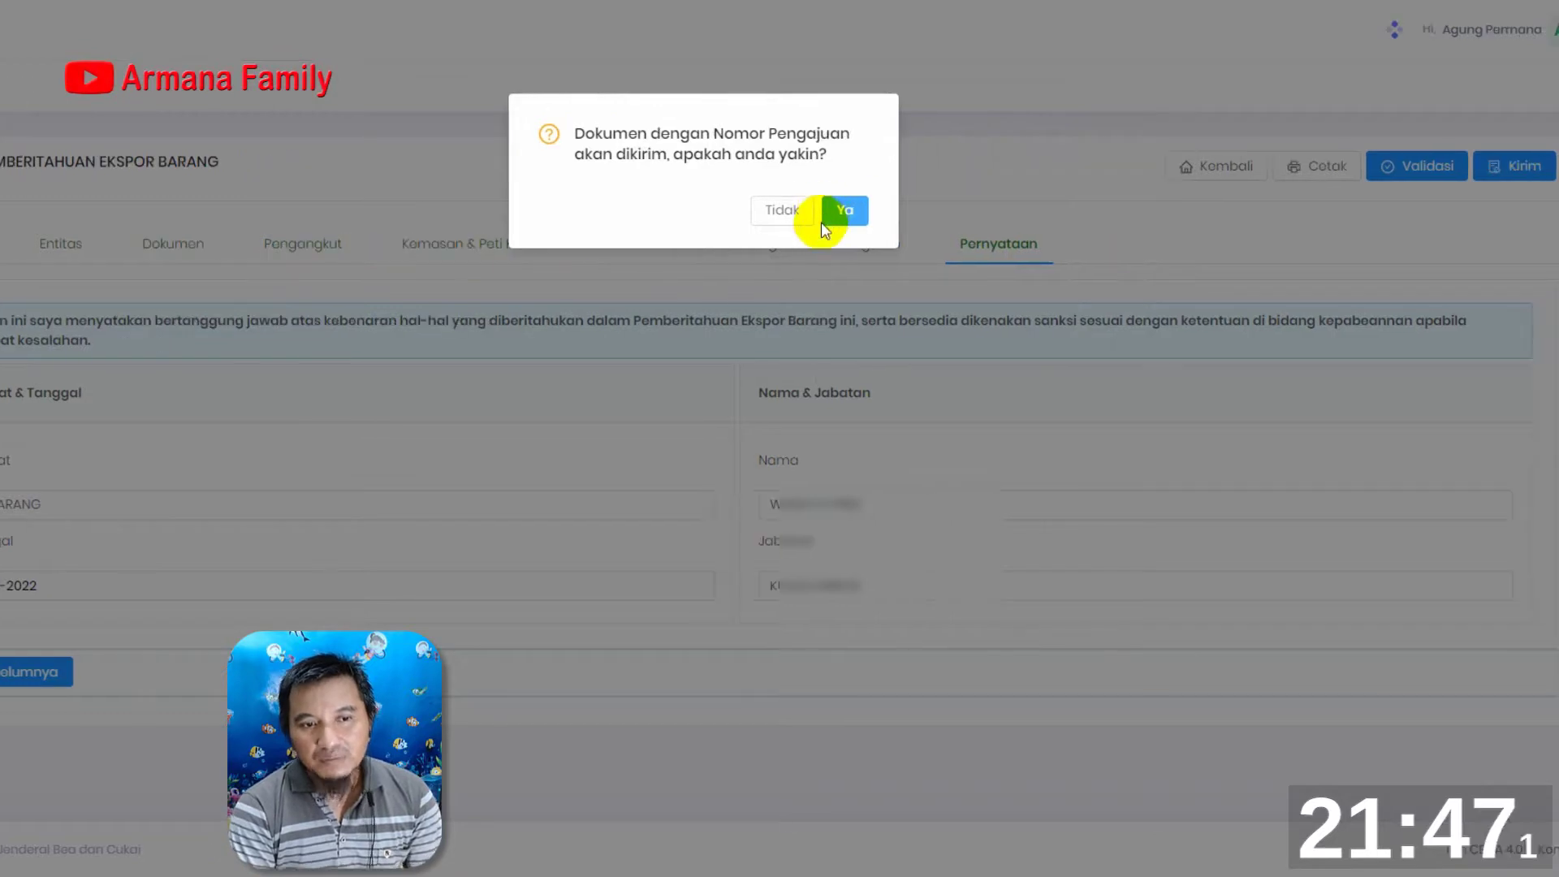
left_click(767, 212)
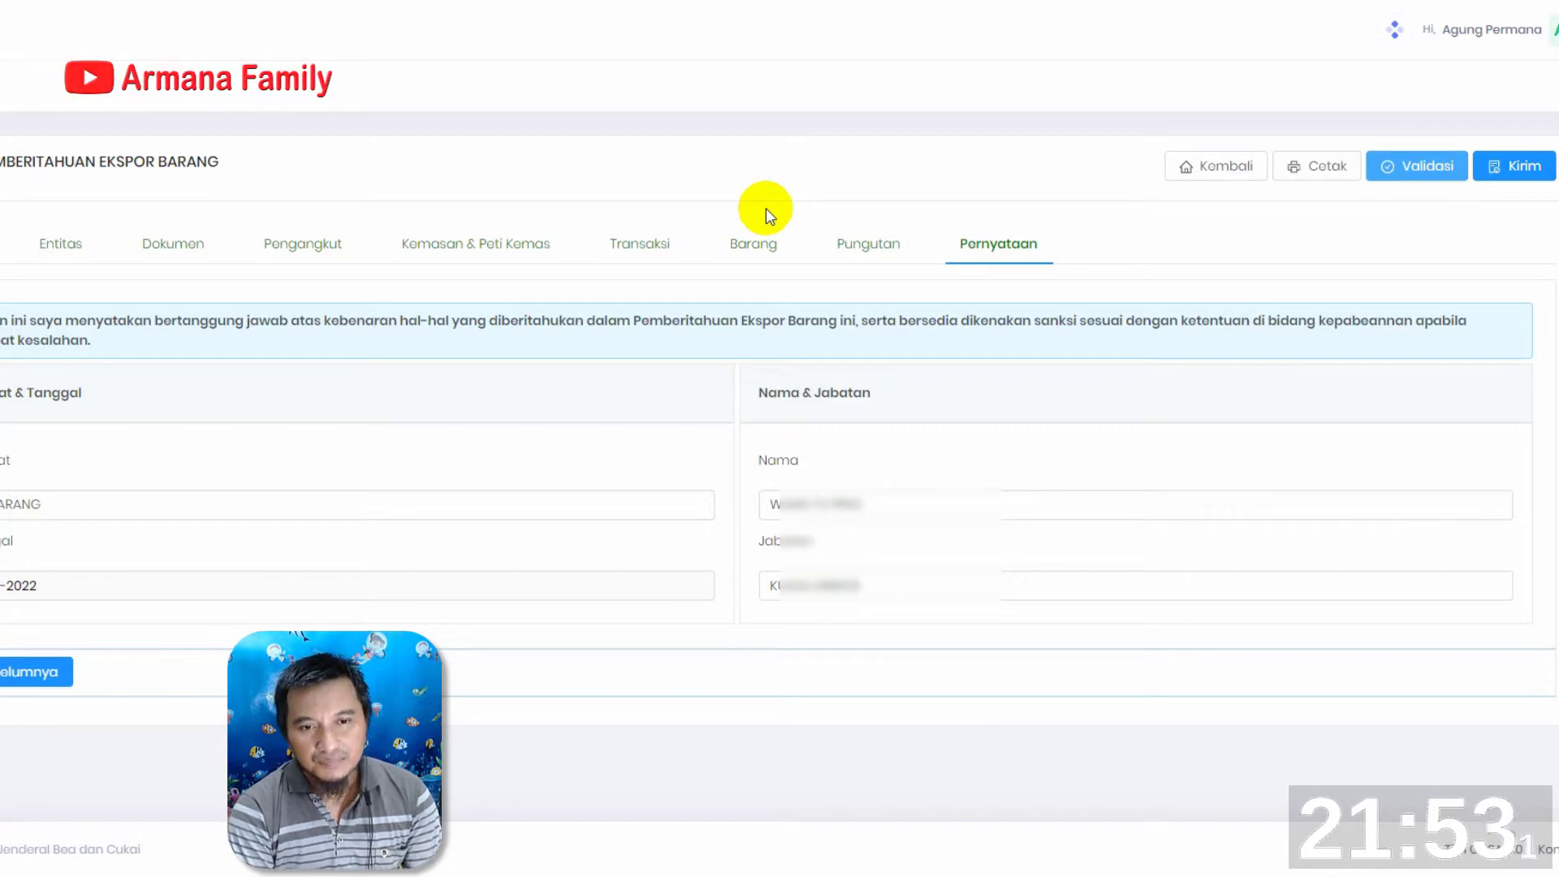
Open the Dokumen Pabean list under Single Core System
mouse_move(2, 219)
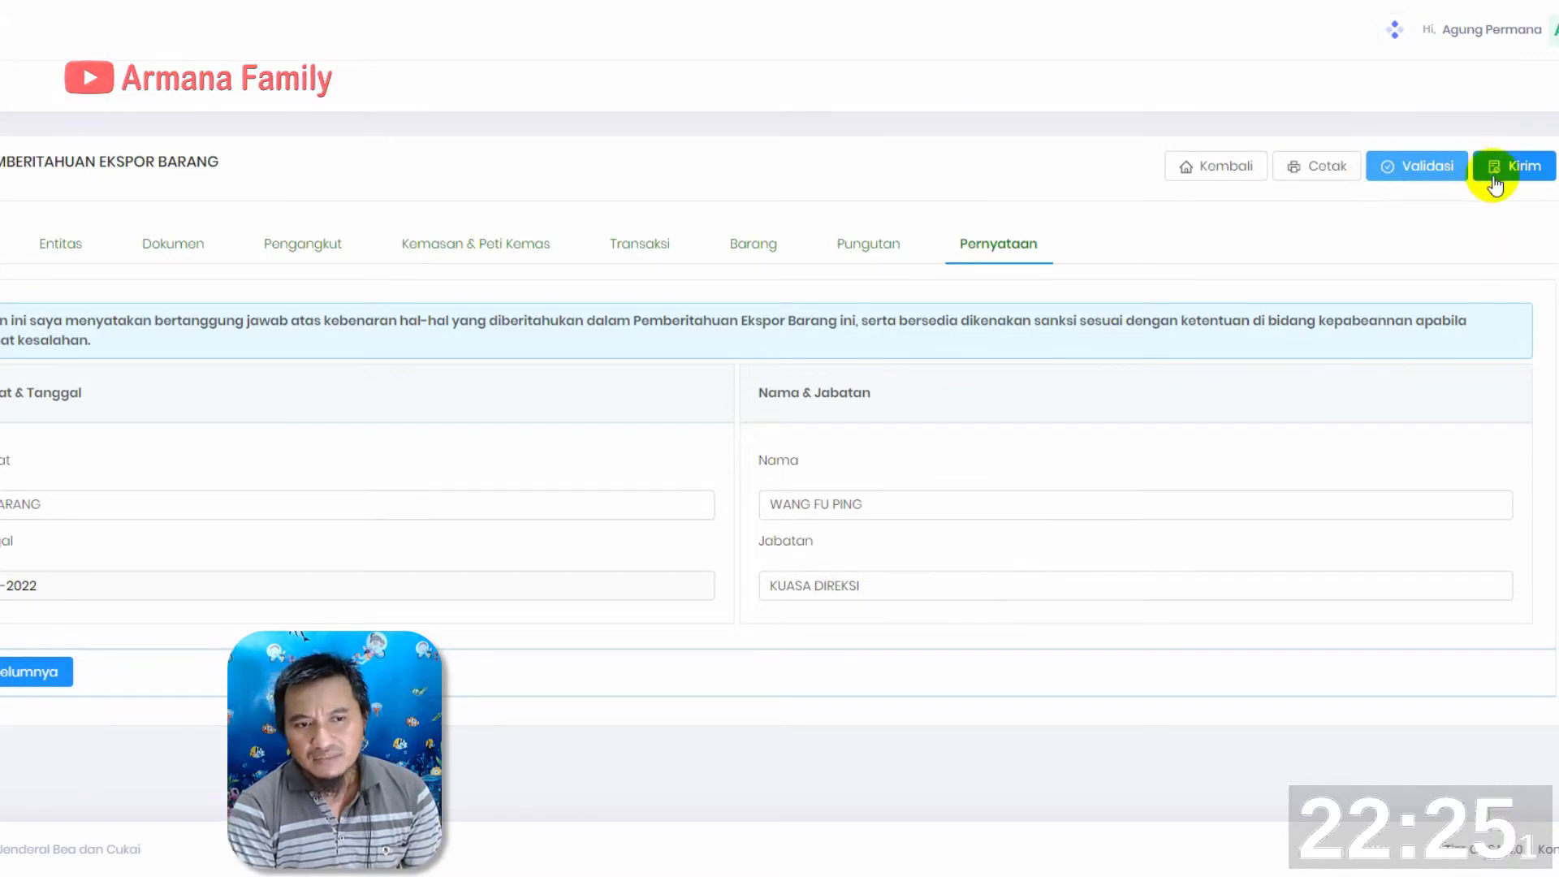
mouse_move(2, 191)
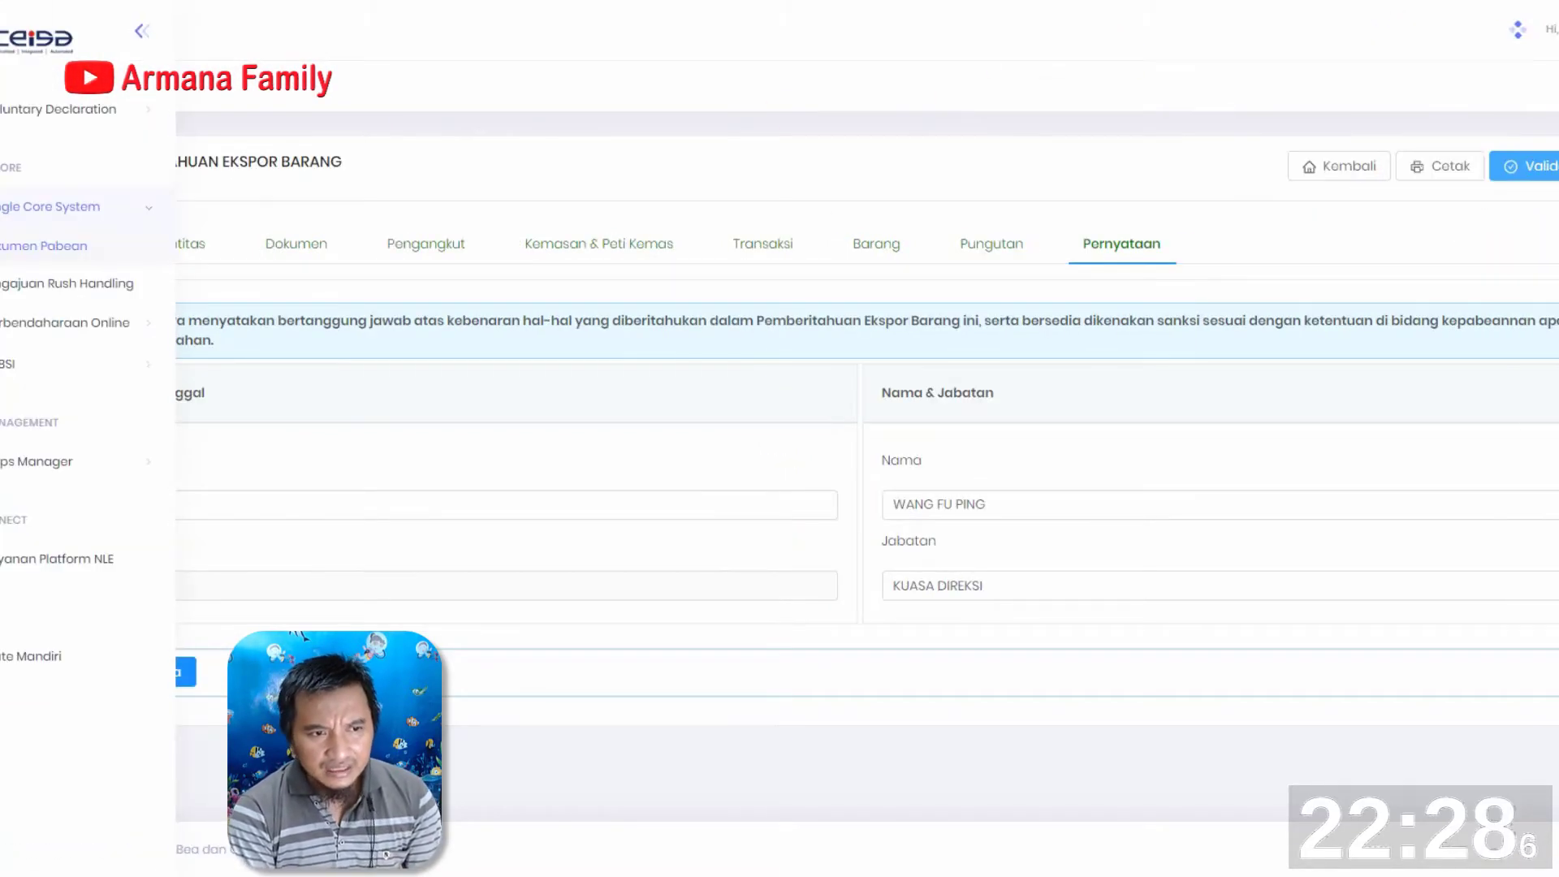
left_click(13, 248)
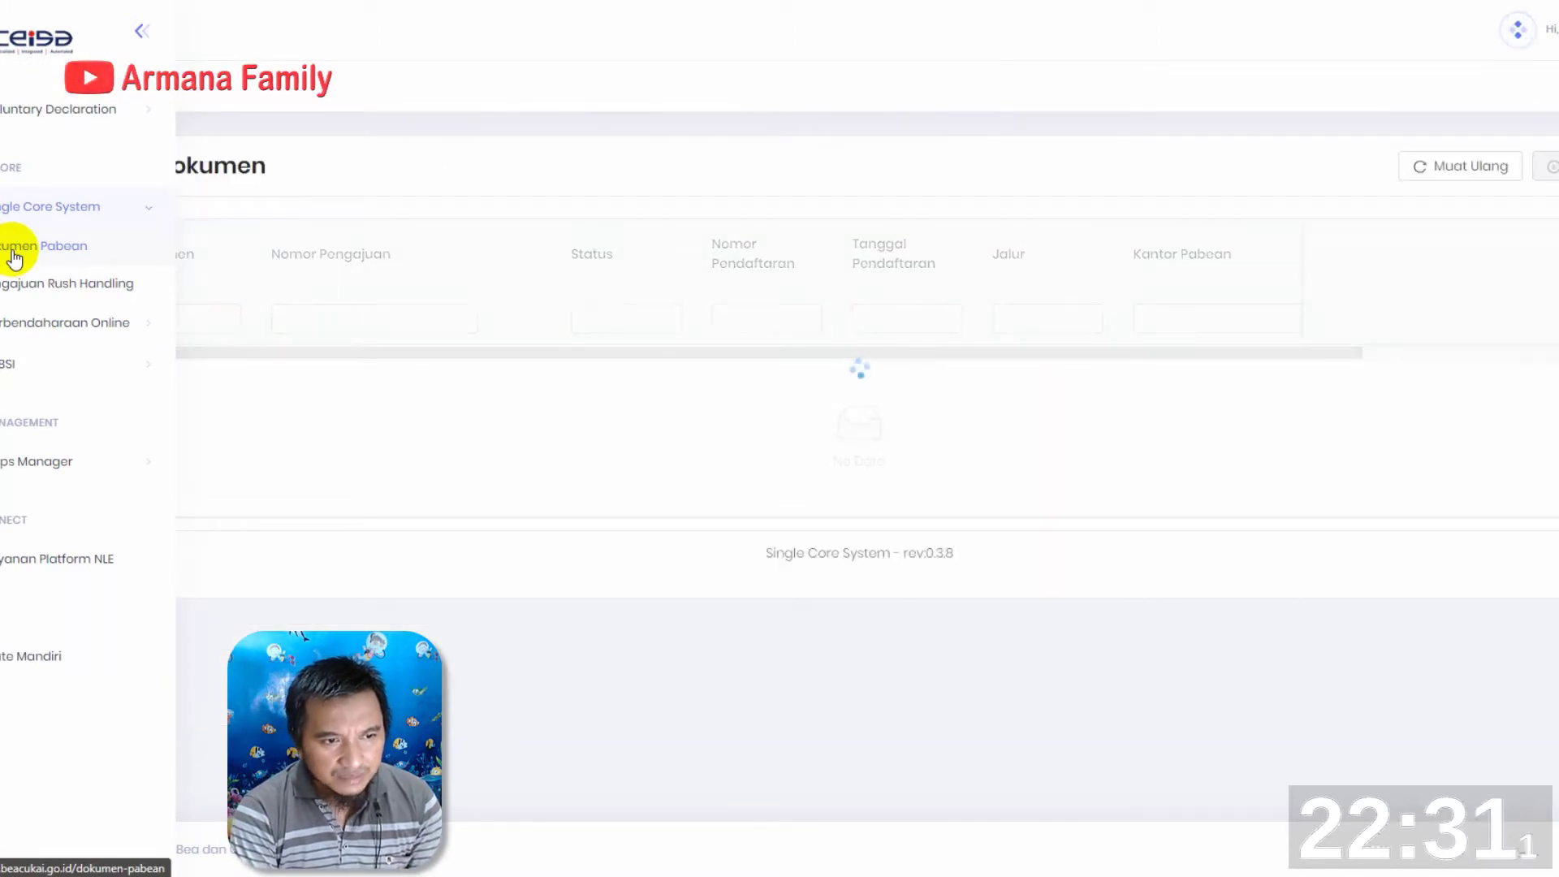